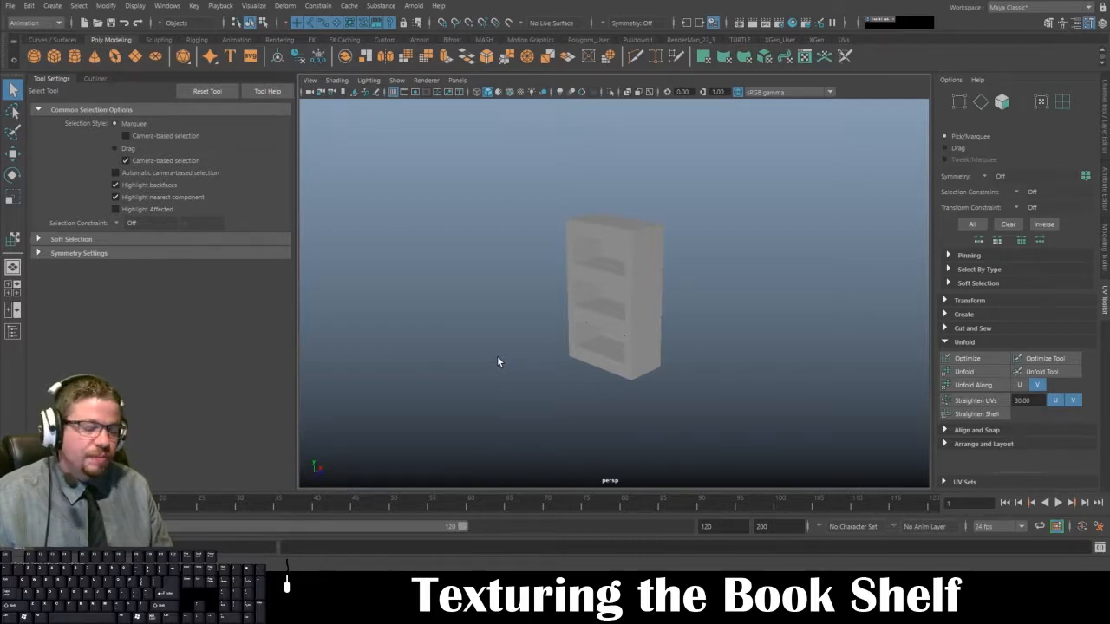
# Step: Apply an automatic UV projection to the bookshelf
pyautogui.click(597, 261)
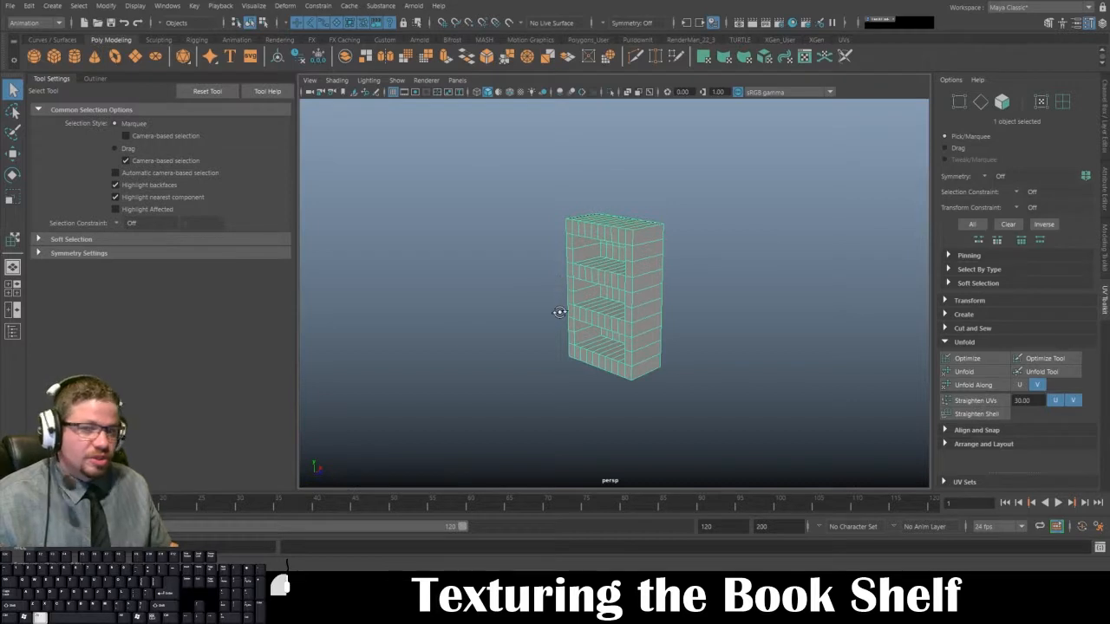
pyautogui.keyDown('alt'); pyautogui.moveTo(559, 312); pyautogui.dragTo(562, 305); pyautogui.keyUp('alt')
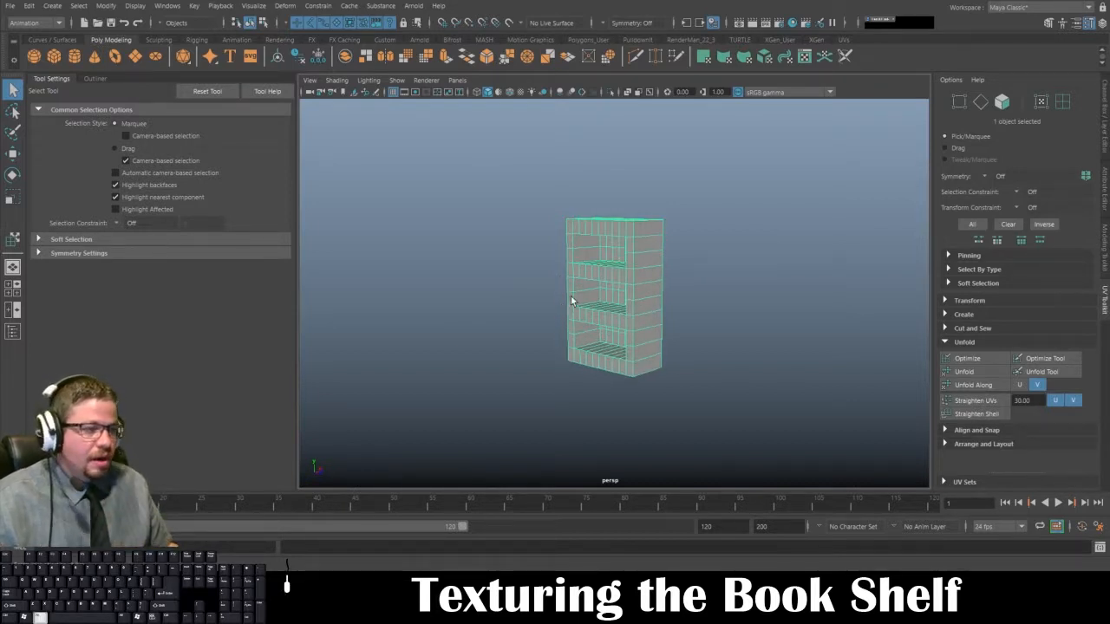
pyautogui.keyDown('alt'); pyautogui.moveTo(562, 305); pyautogui.dragTo(593, 355, button='right'); pyautogui.keyUp('alt')
pyautogui.press('space')
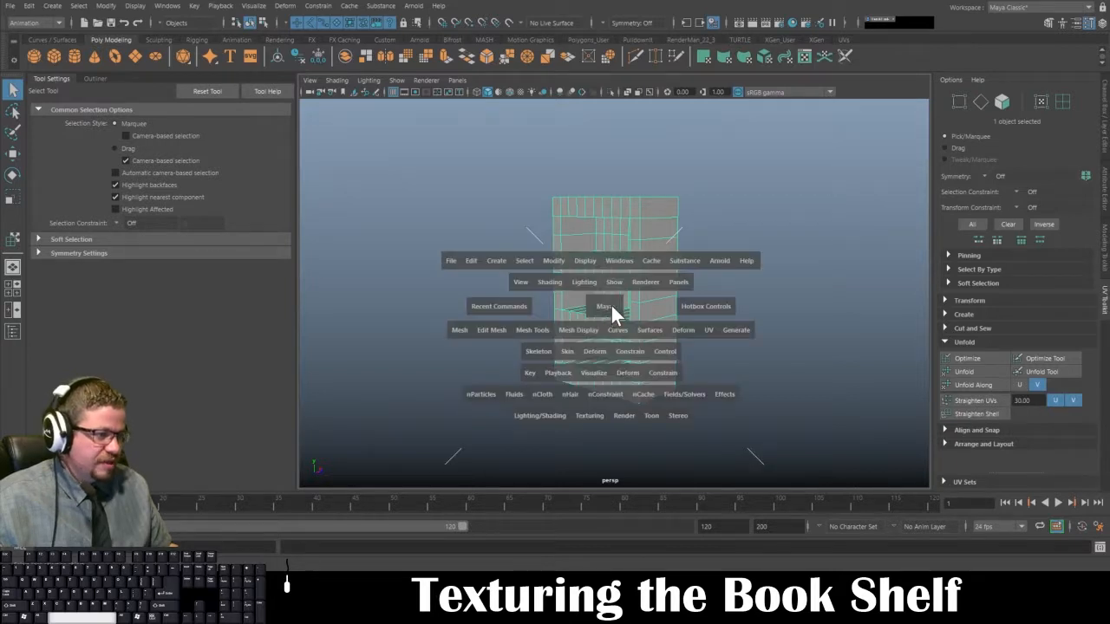
pyautogui.click(709, 329)
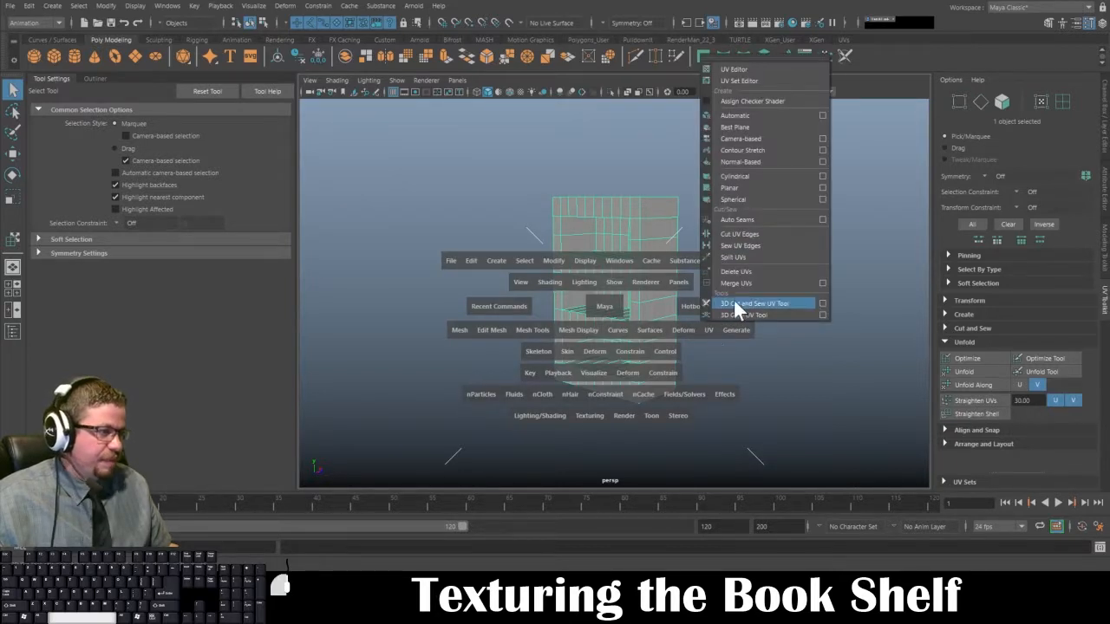
pyautogui.click(730, 113)
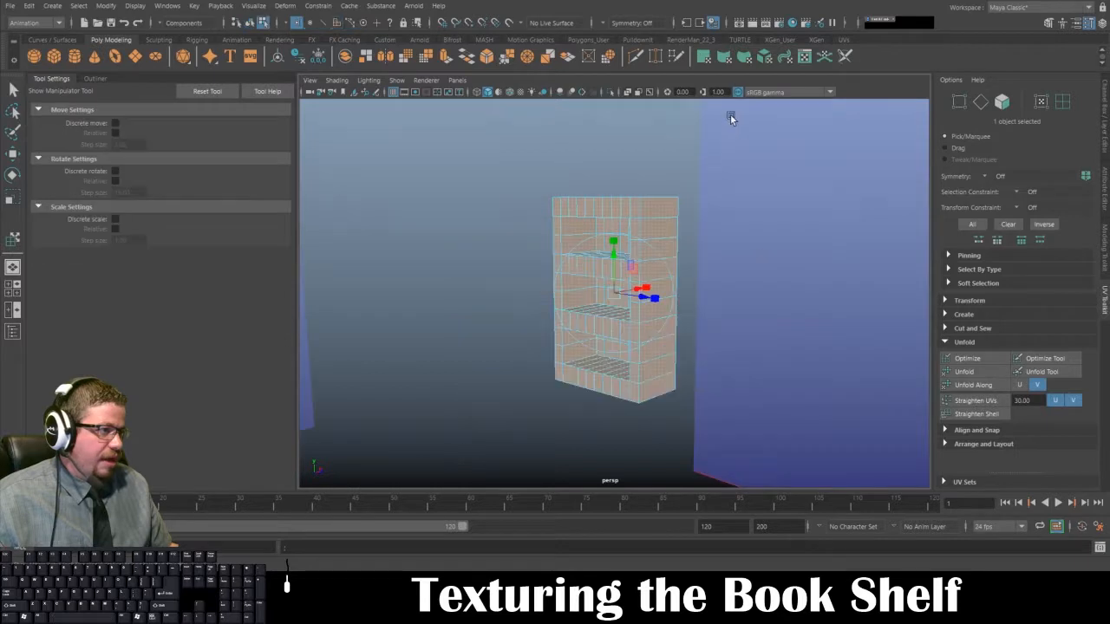
# Step: Switch the workspace to the saved Persp/UV Editor layout
pyautogui.click(453, 80)
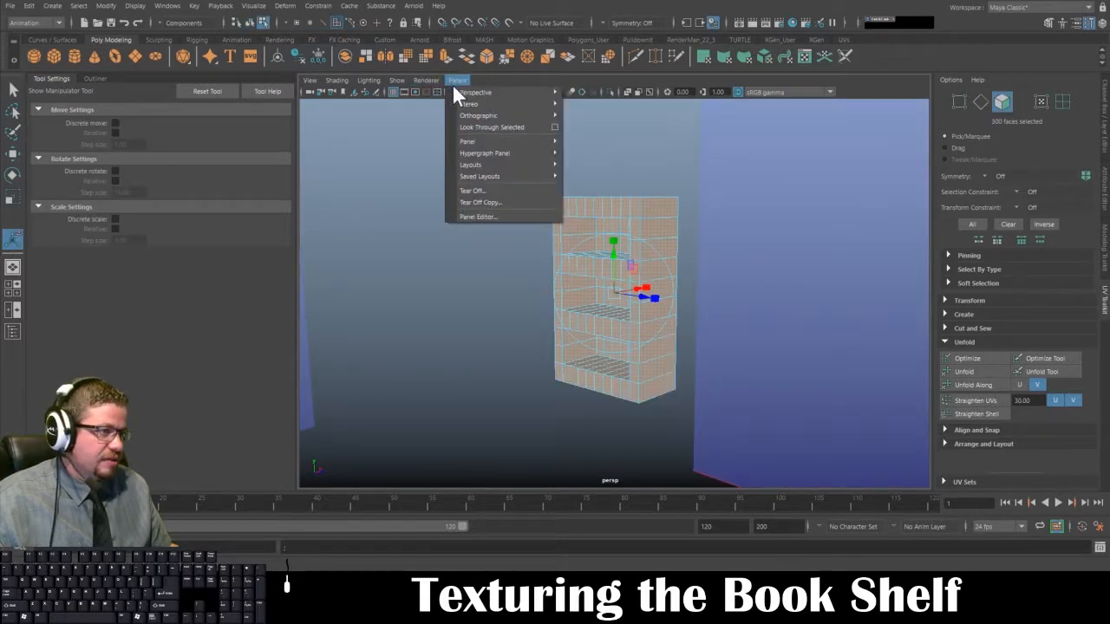
pyautogui.moveTo(476, 176)
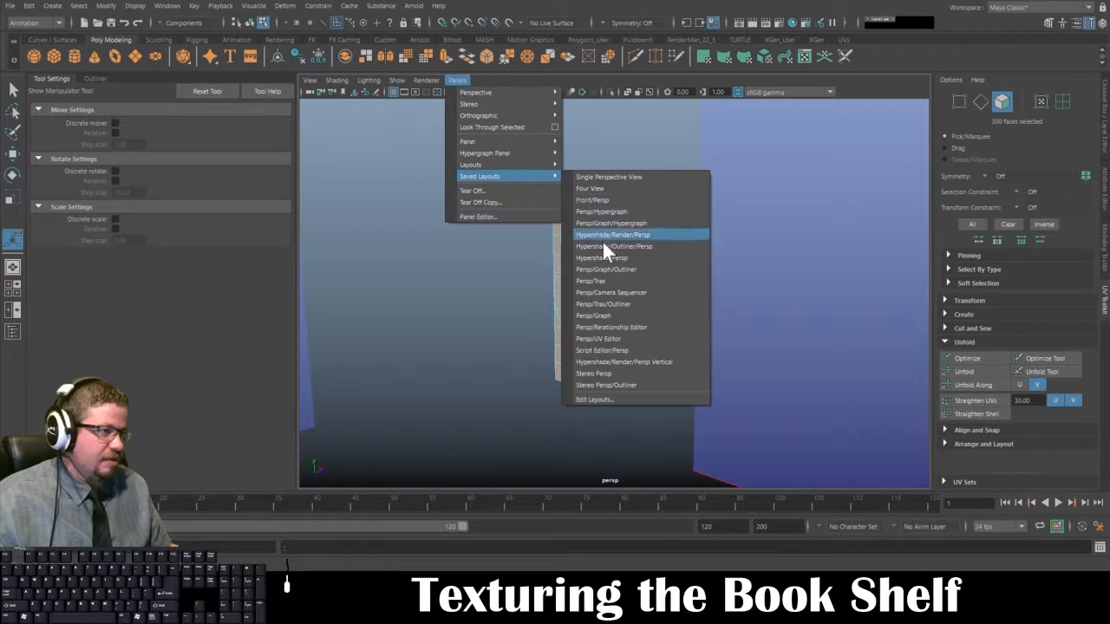
pyautogui.click(612, 338)
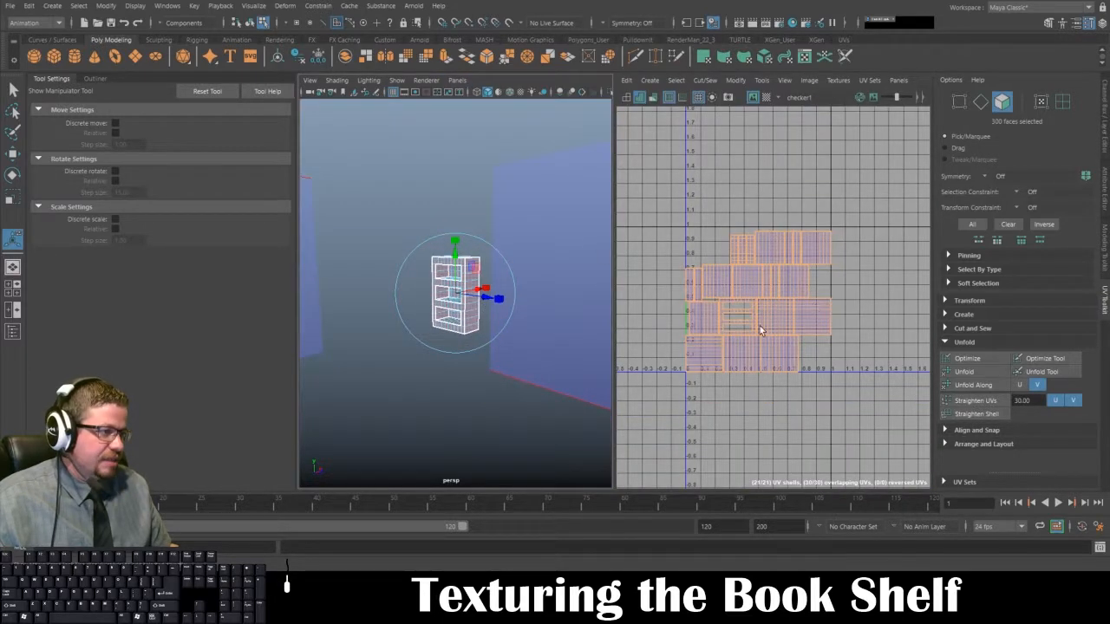
# Step: Undo the automatic UV projection on the bookshelf to restore its original UV layout
pyautogui.moveTo(439, 296); pyautogui.dragTo(470, 262, button='right')
pyautogui.press('q')
pyautogui.click(409, 206)
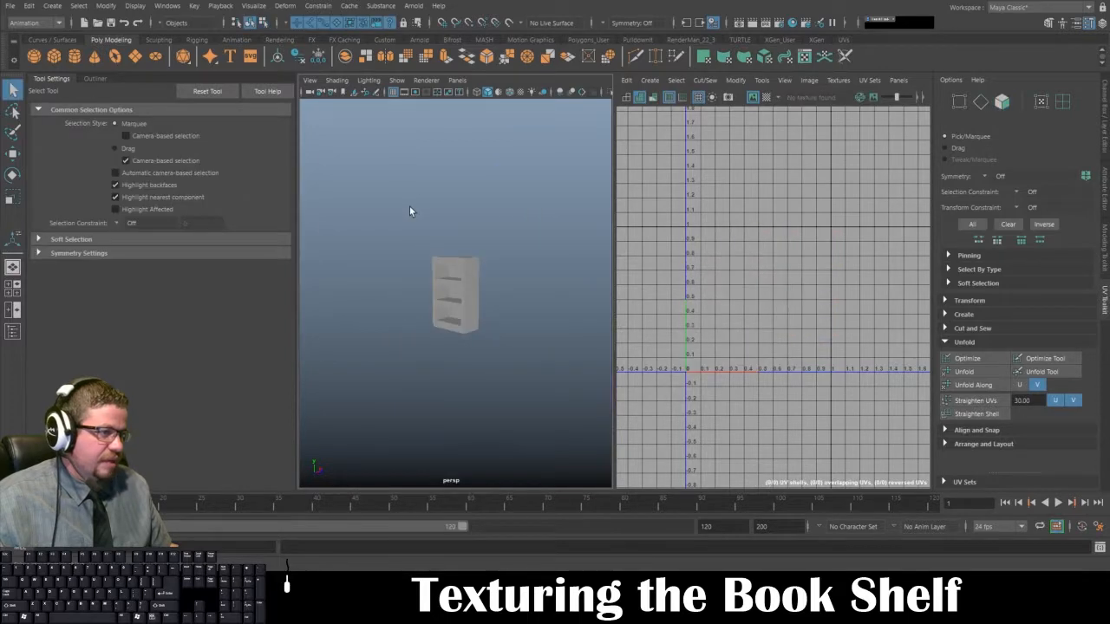
pyautogui.hotkey('ctrl', 'z')
pyautogui.hotkey('ctrl', 'z')
pyautogui.hotkey('ctrl', 'z')
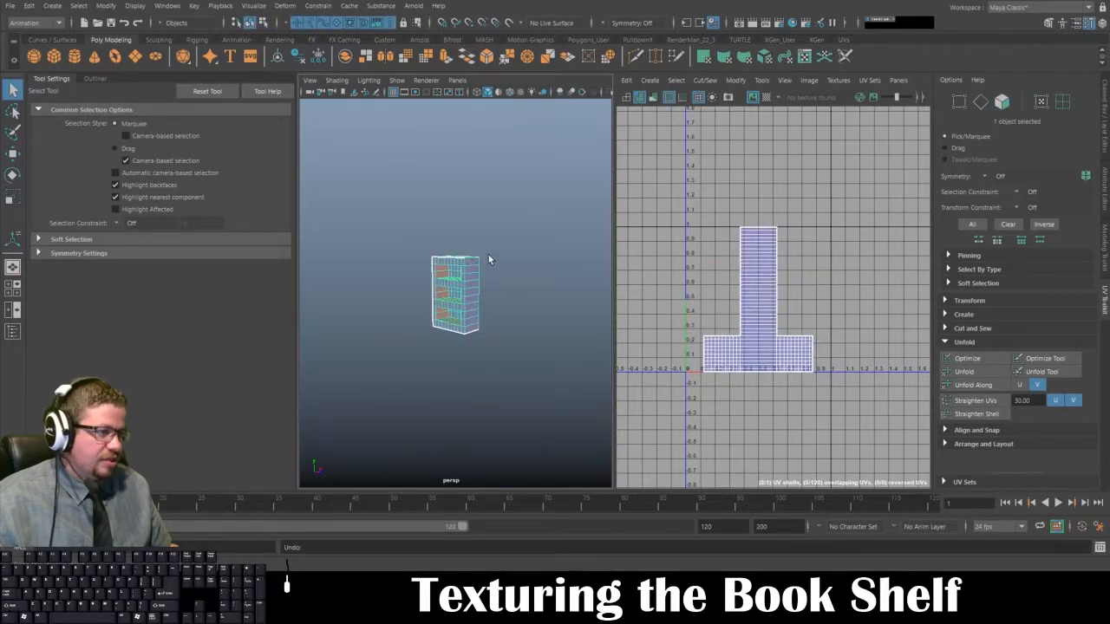
# Step: Select the bookshelf and examine its original UV shading up close from several angles
pyautogui.click(397, 232)
pyautogui.keyDown('alt'); pyautogui.moveTo(396, 233); pyautogui.dragTo(460, 276, button='right'); pyautogui.keyUp('alt')
pyautogui.click(463, 275)
pyautogui.keyDown('alt'); pyautogui.moveTo(439, 168); pyautogui.dragTo(465, 160); pyautogui.keyUp('alt')
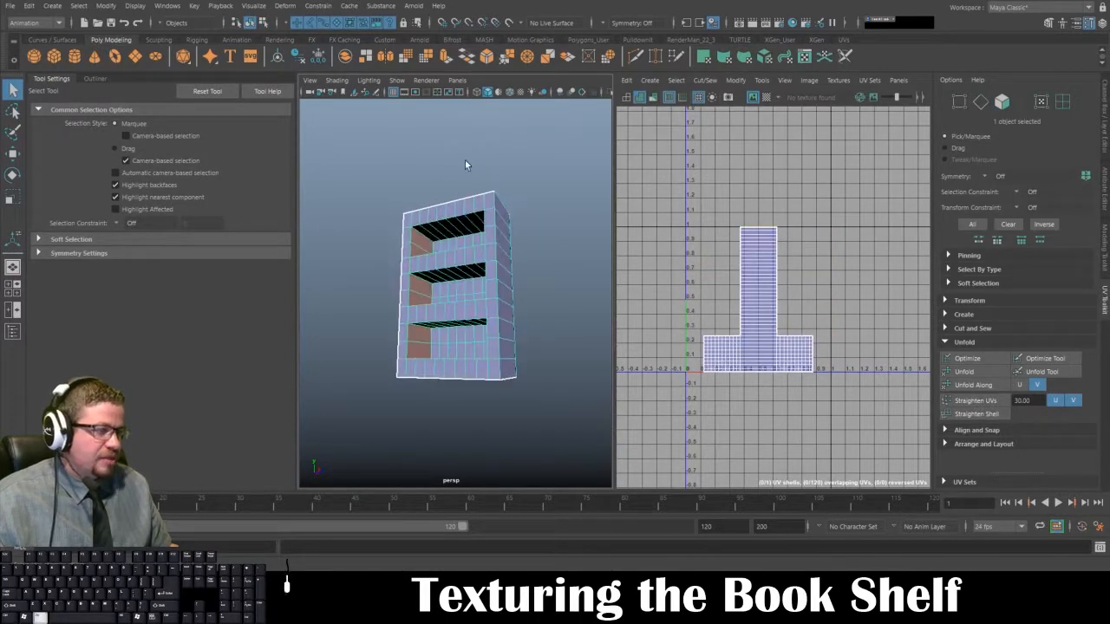
pyautogui.keyDown('alt'); pyautogui.moveTo(465, 160); pyautogui.dragTo(469, 248, button='right'); pyautogui.keyUp('alt')
pyautogui.keyDown('alt'); pyautogui.moveTo(469, 248); pyautogui.dragTo(394, 252); pyautogui.keyUp('alt')
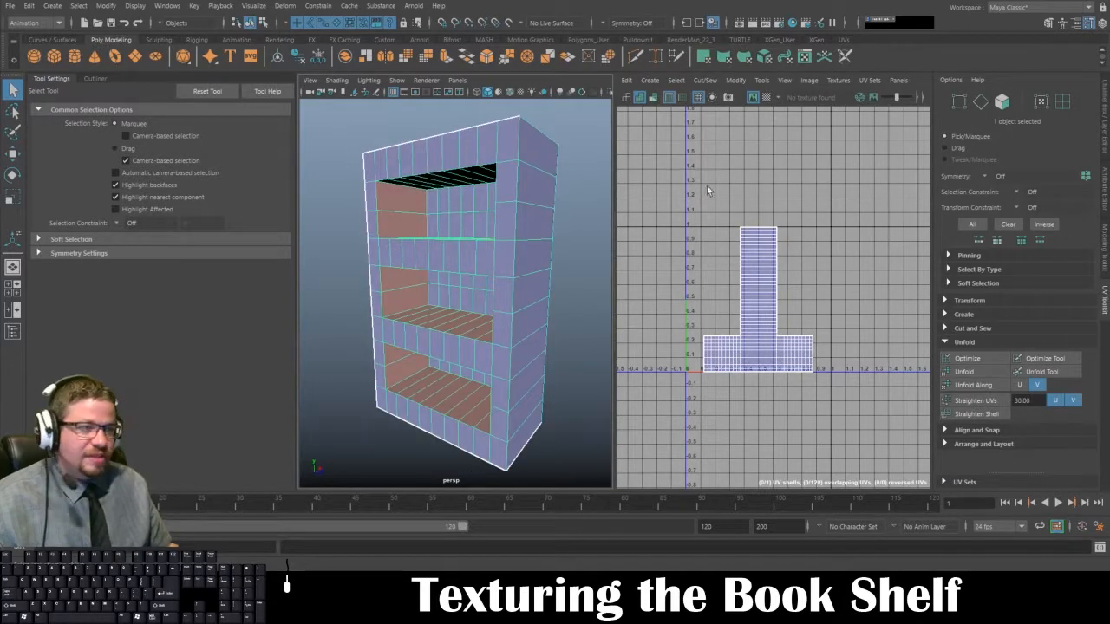
# Step: Compare the wireframe and shaded displays of the UV shells, ending with the shaded display
pyautogui.click(639, 97)
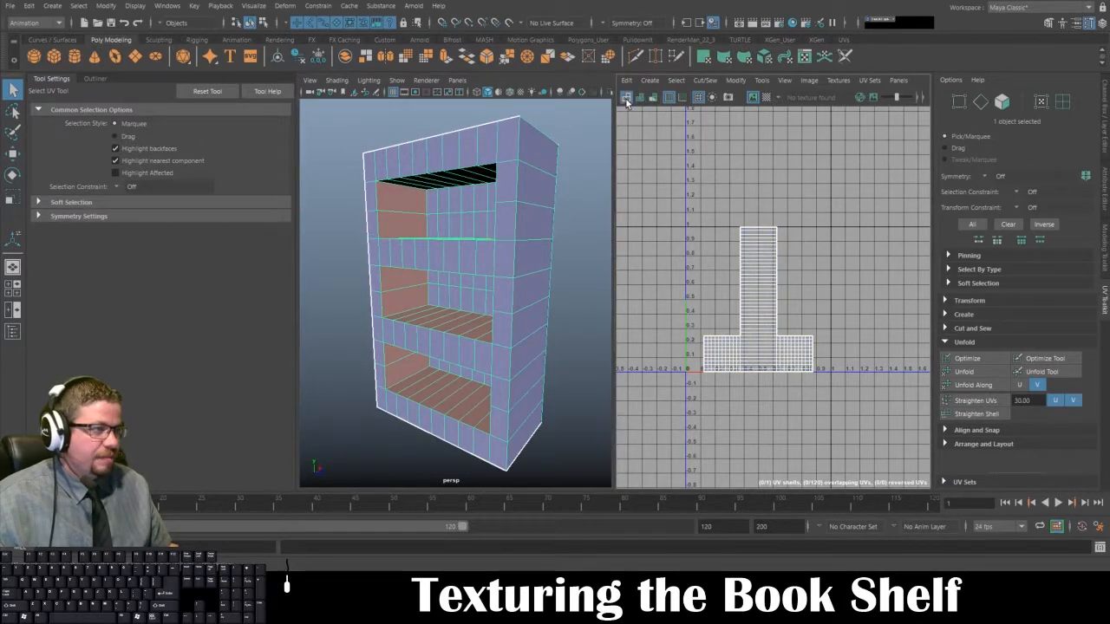
pyautogui.click(639, 98)
pyautogui.click(640, 98)
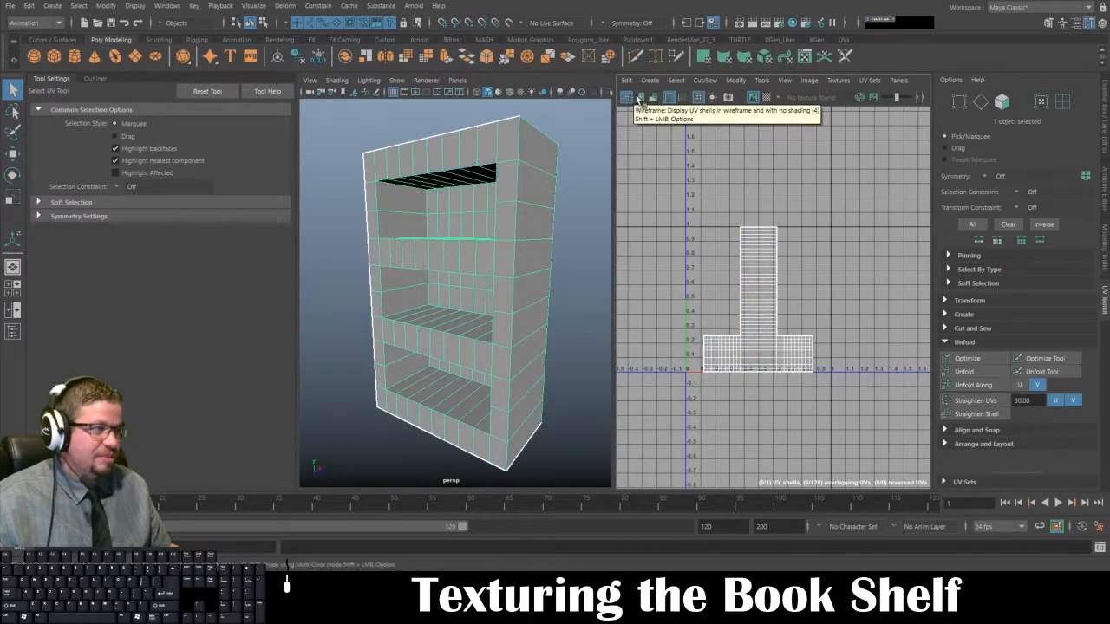
pyautogui.click(639, 97)
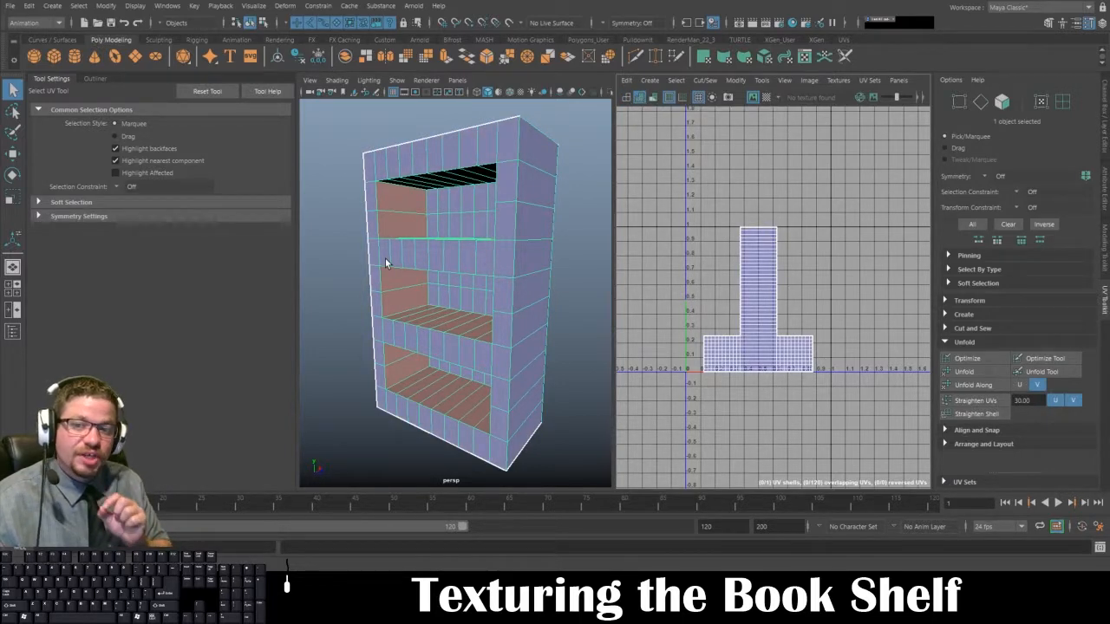
# Step: Apply the Automatic UV projection to the whole bookshelf and clear the face selection
pyautogui.keyDown('alt'); pyautogui.moveTo(386, 259); pyautogui.dragTo(390, 231); pyautogui.keyUp('alt')
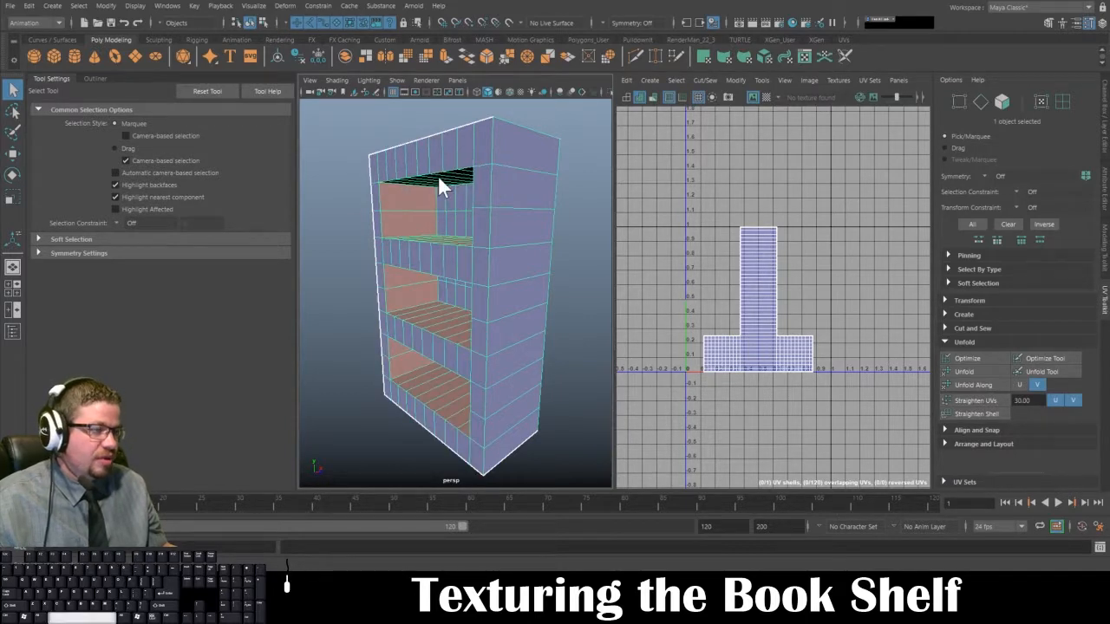
pyautogui.press('space')
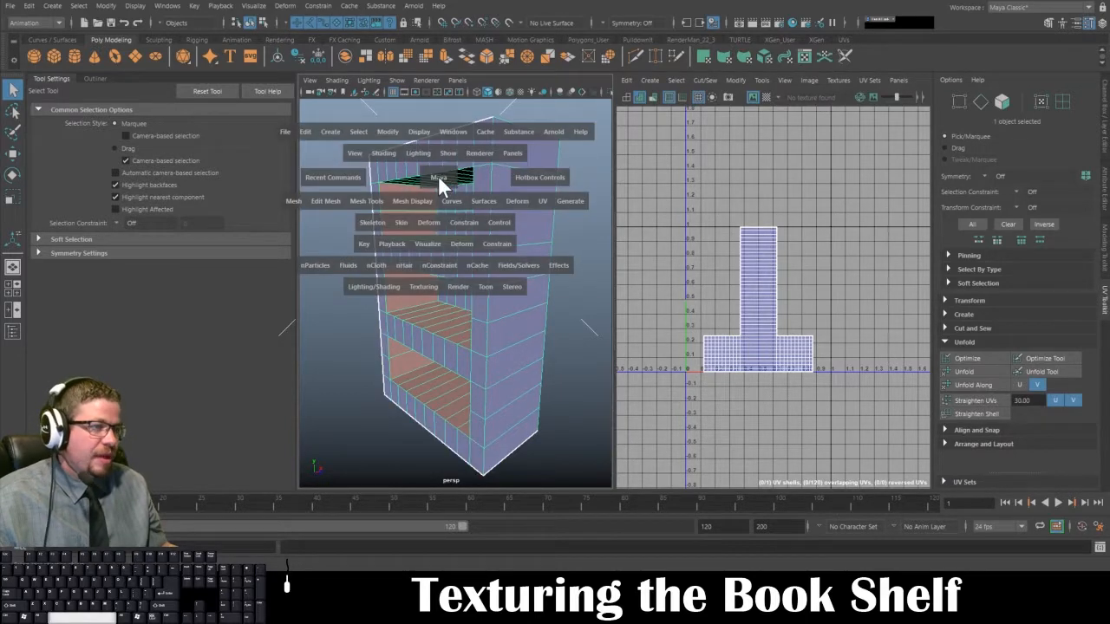
pyautogui.click(541, 201)
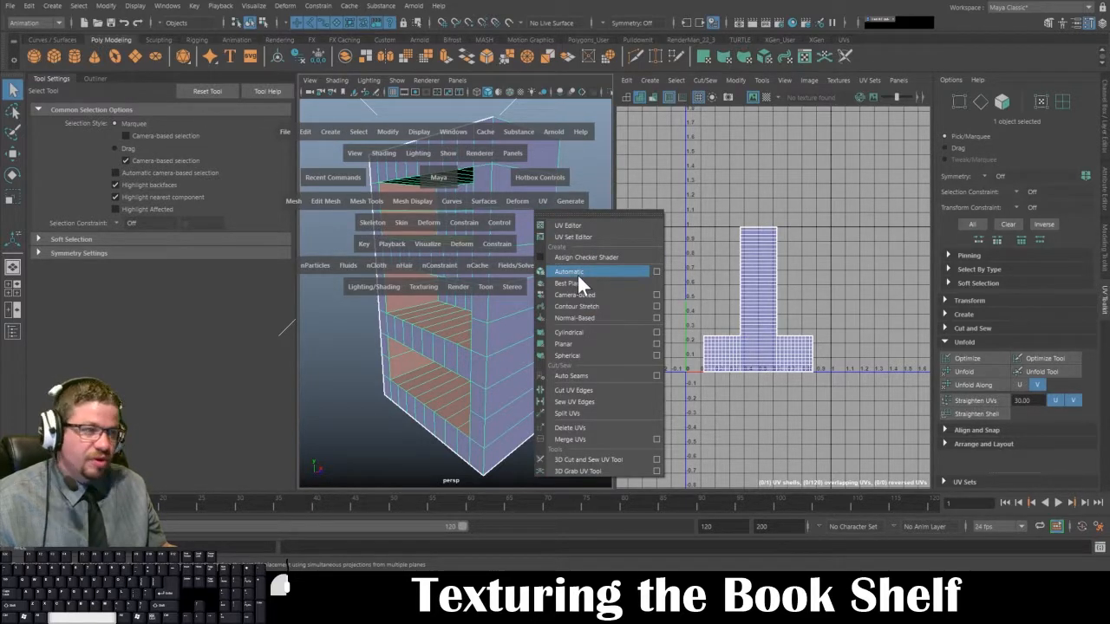
pyautogui.click(577, 274)
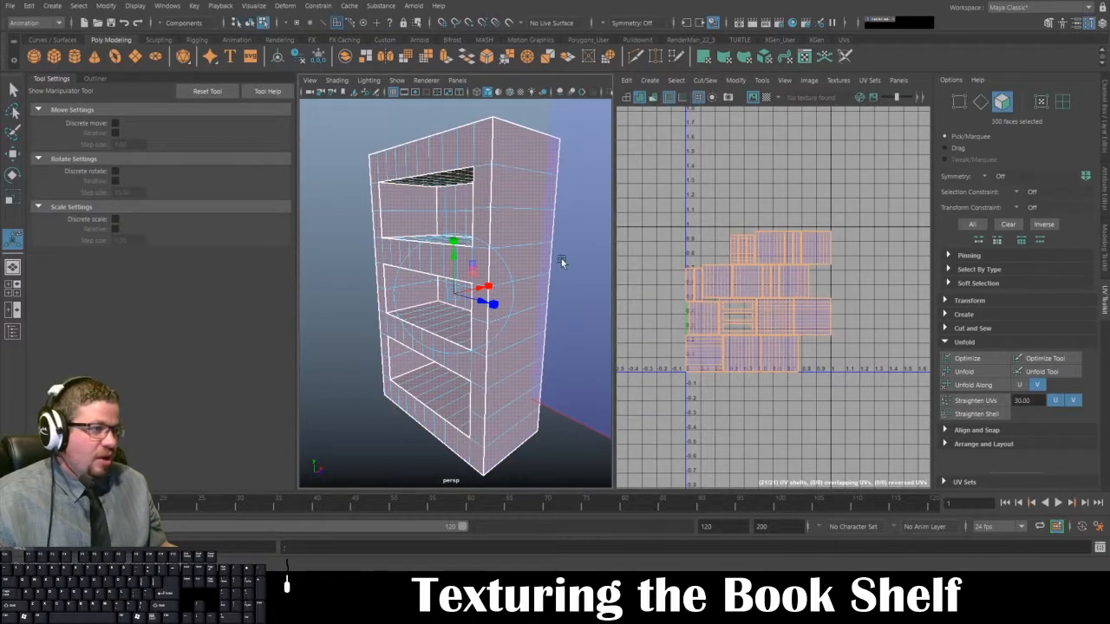
pyautogui.click(359, 149)
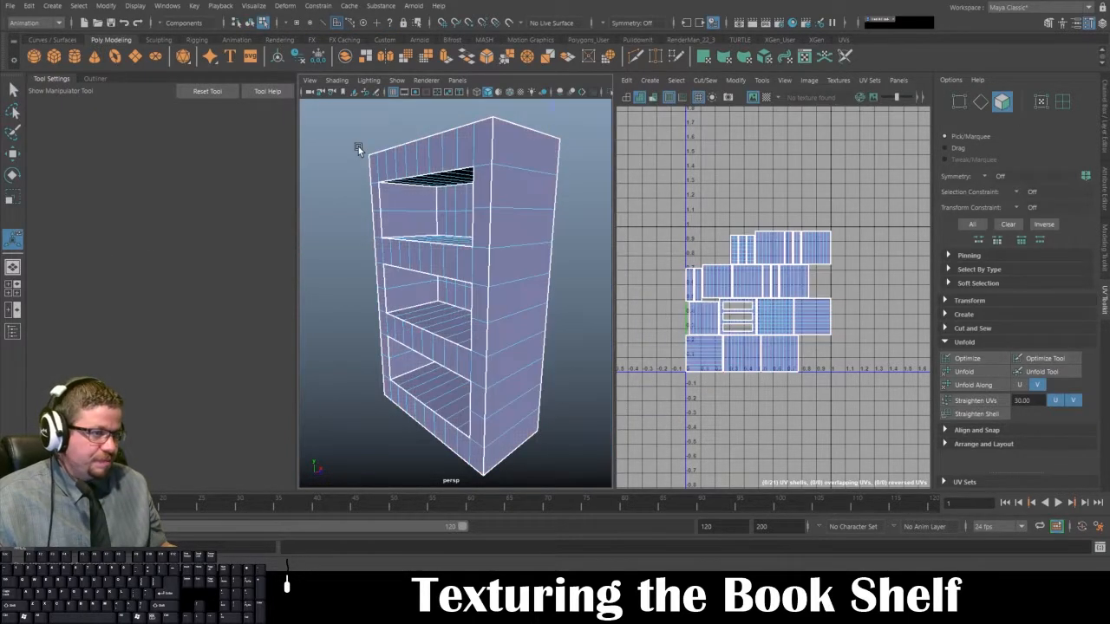
# Step: Assign a new Lambert material to the bookshelf and open the material's attributes
pyautogui.rightClick(414, 173)
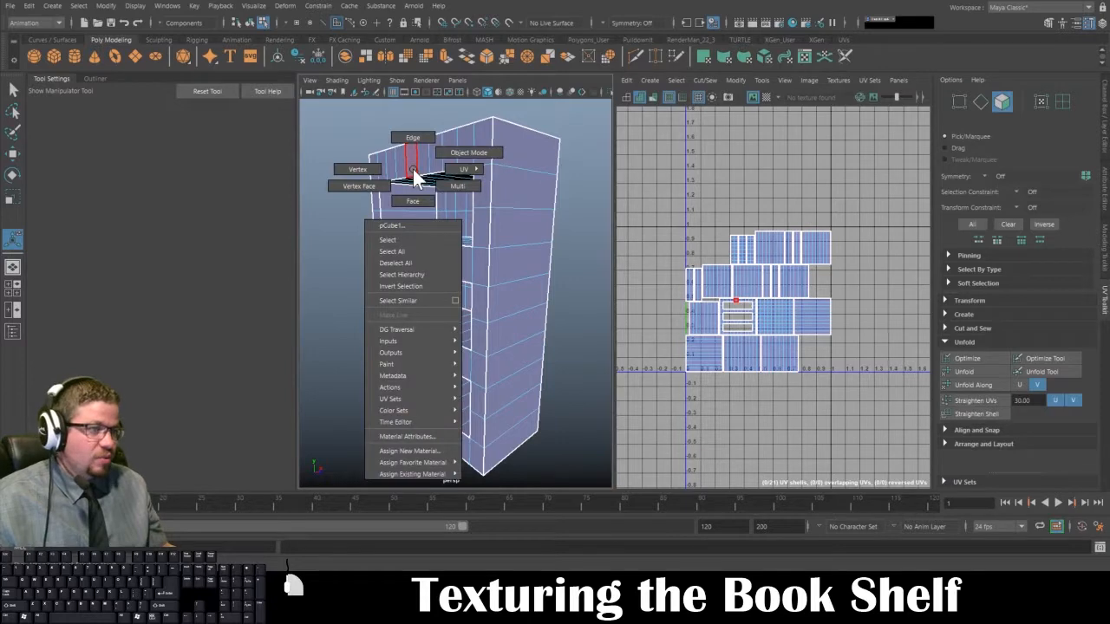
pyautogui.click(425, 454)
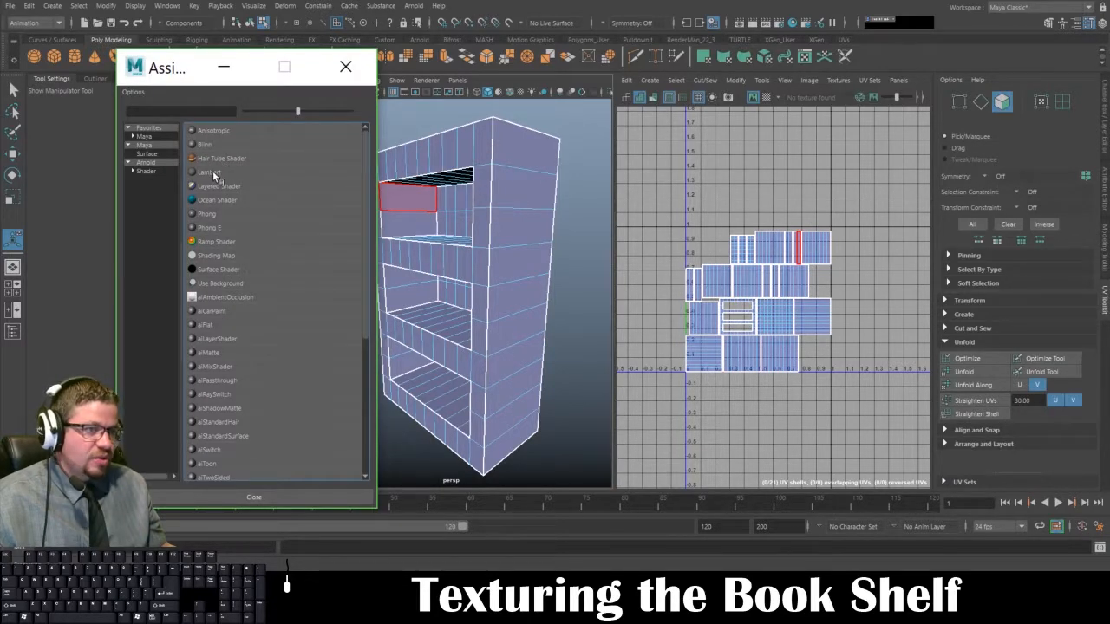
pyautogui.click(213, 171)
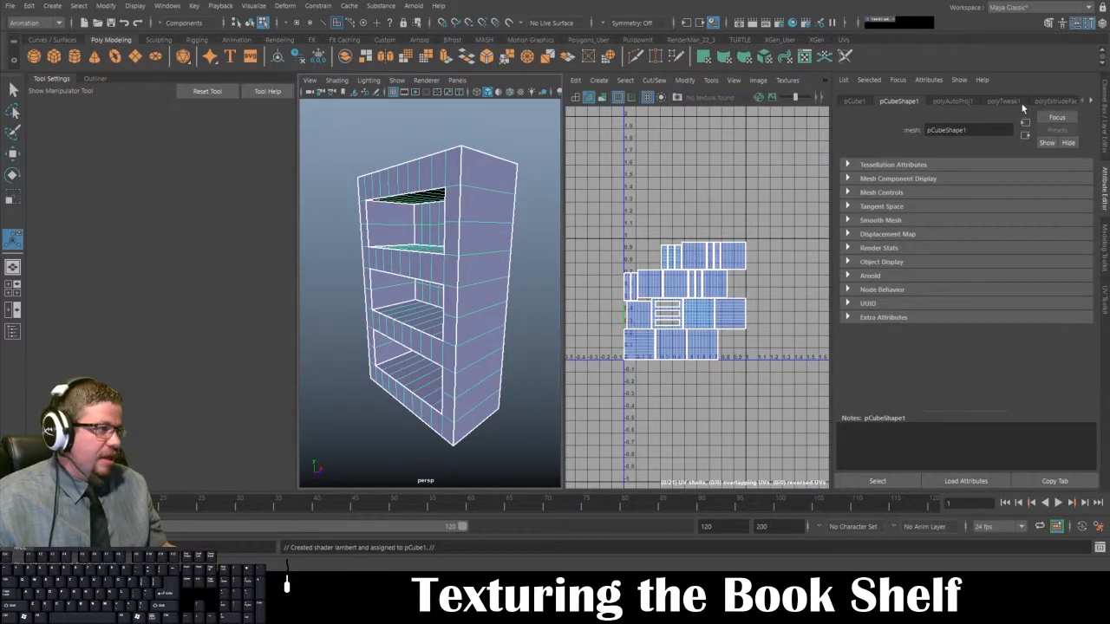
pyautogui.click(1090, 102)
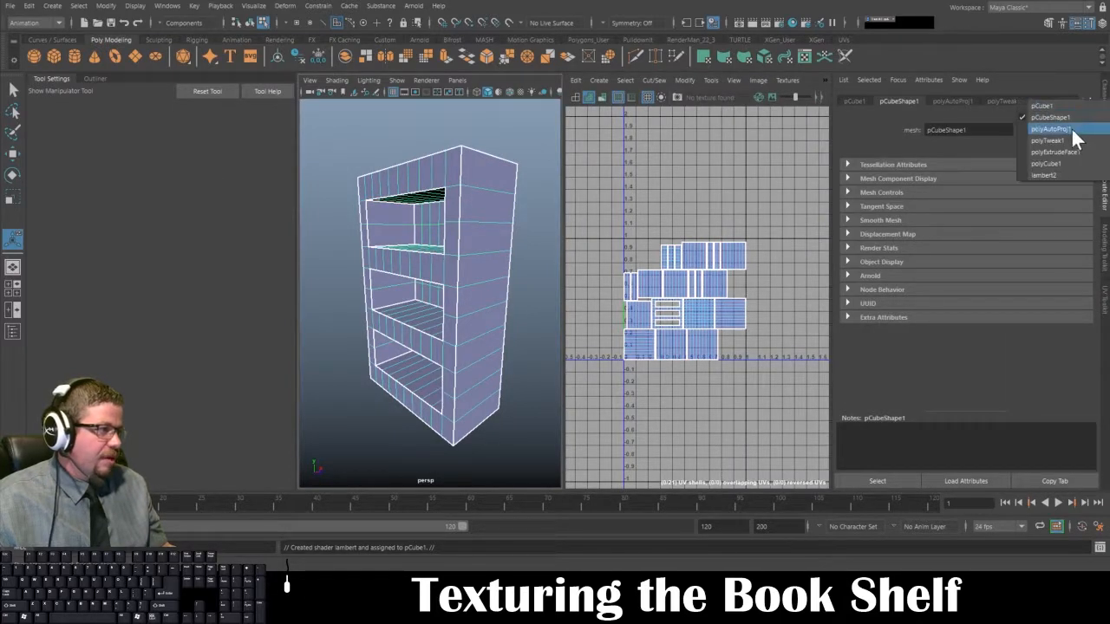
pyautogui.click(1055, 175)
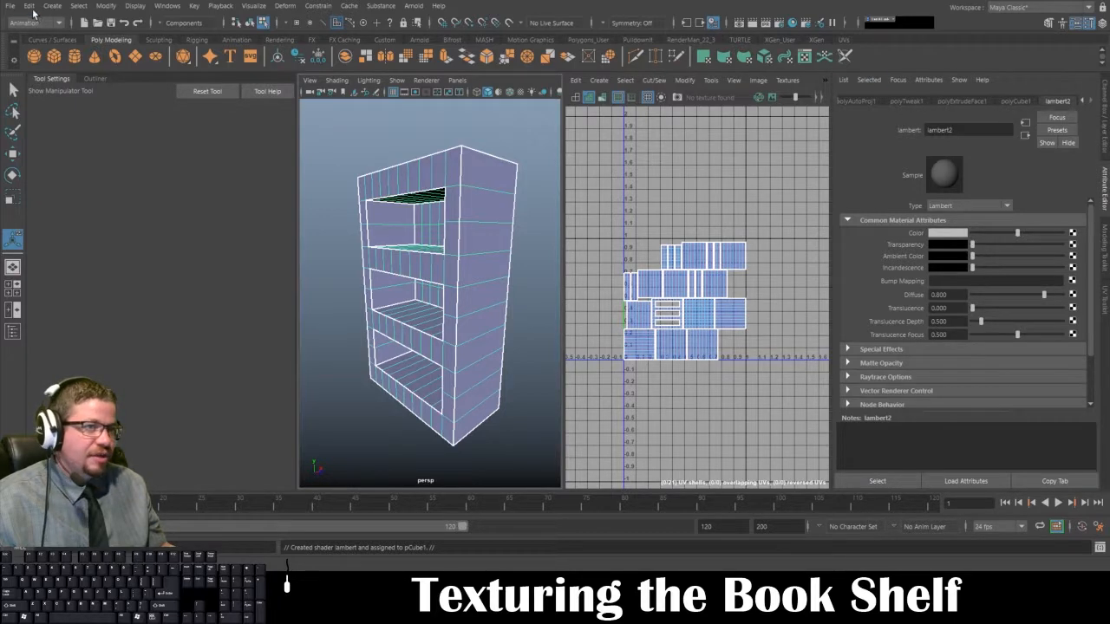
# Step: Delete all construction history in the scene
pyautogui.click(29, 6)
pyautogui.moveTo(77, 153)
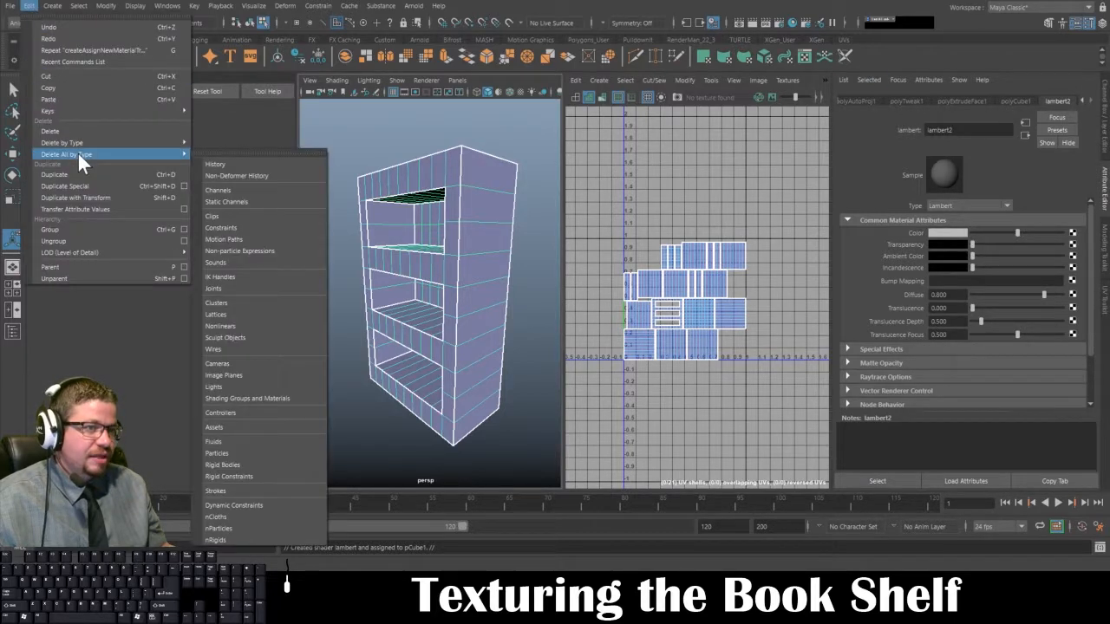
pyautogui.click(269, 169)
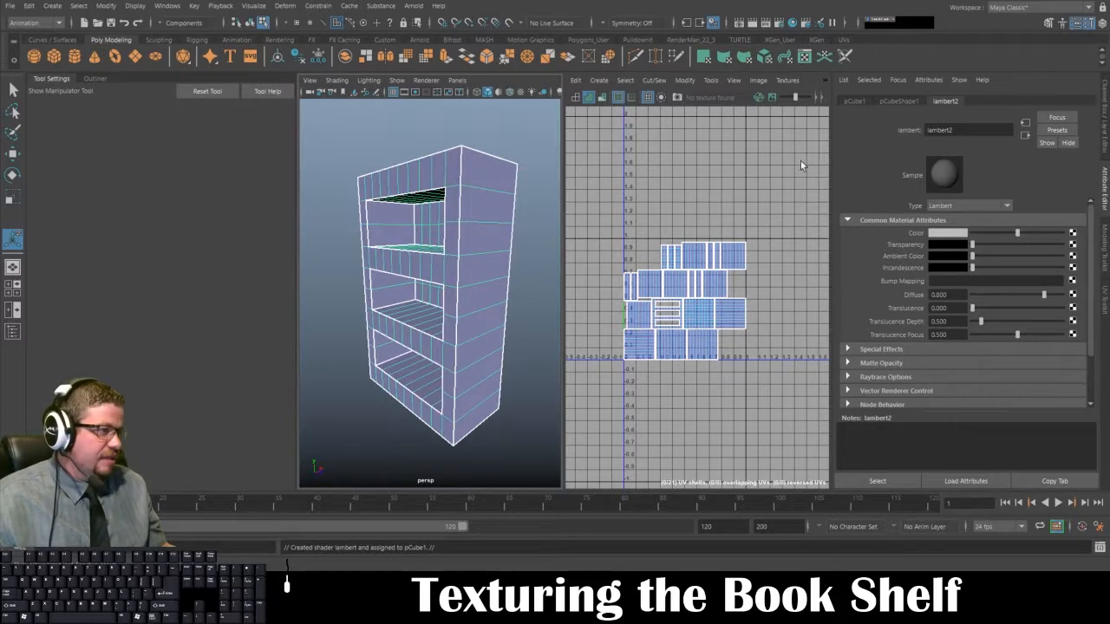
# Step: Rename the new Lambert material as Checker_Board_Material
pyautogui.moveTo(970, 131); pyautogui.dragTo(839, 131)
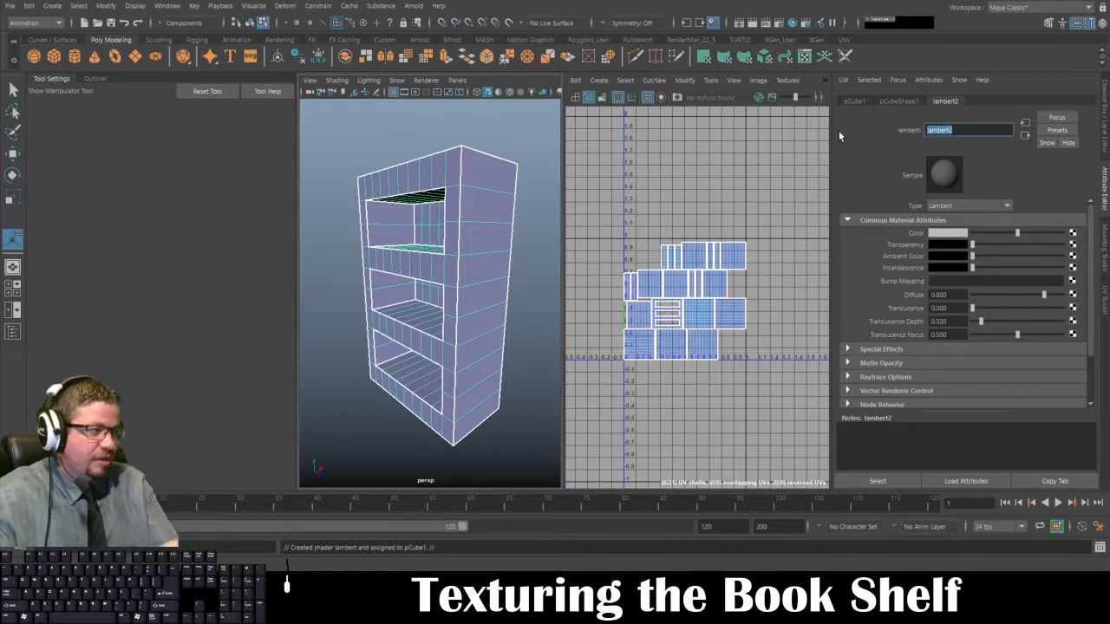
pyautogui.write('Checker_')
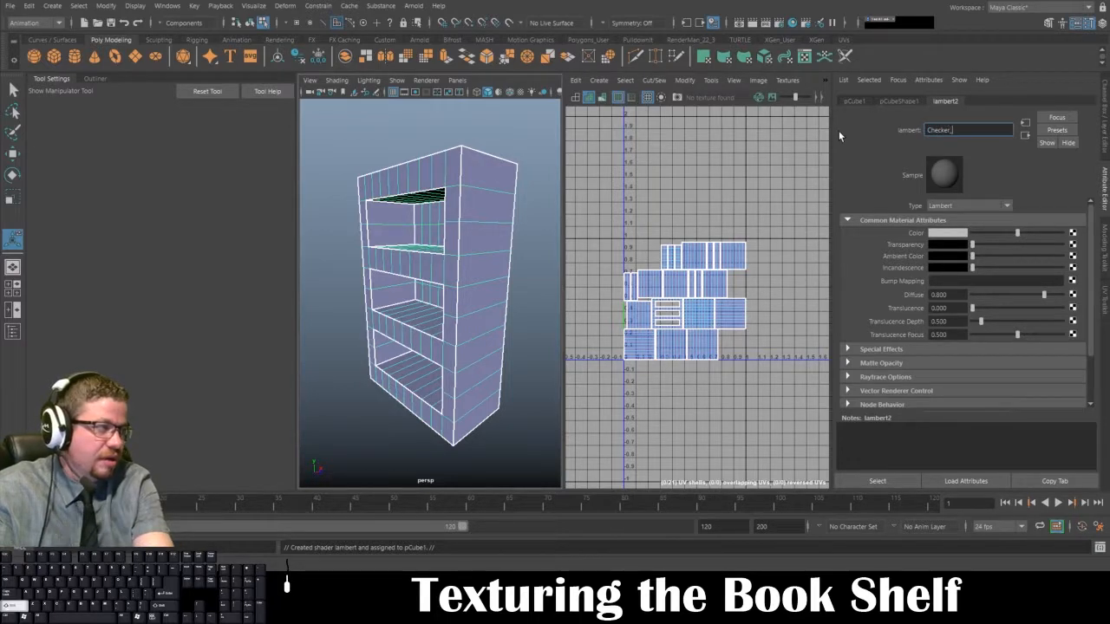
pyautogui.write('Board_Material')
pyautogui.press('Return')
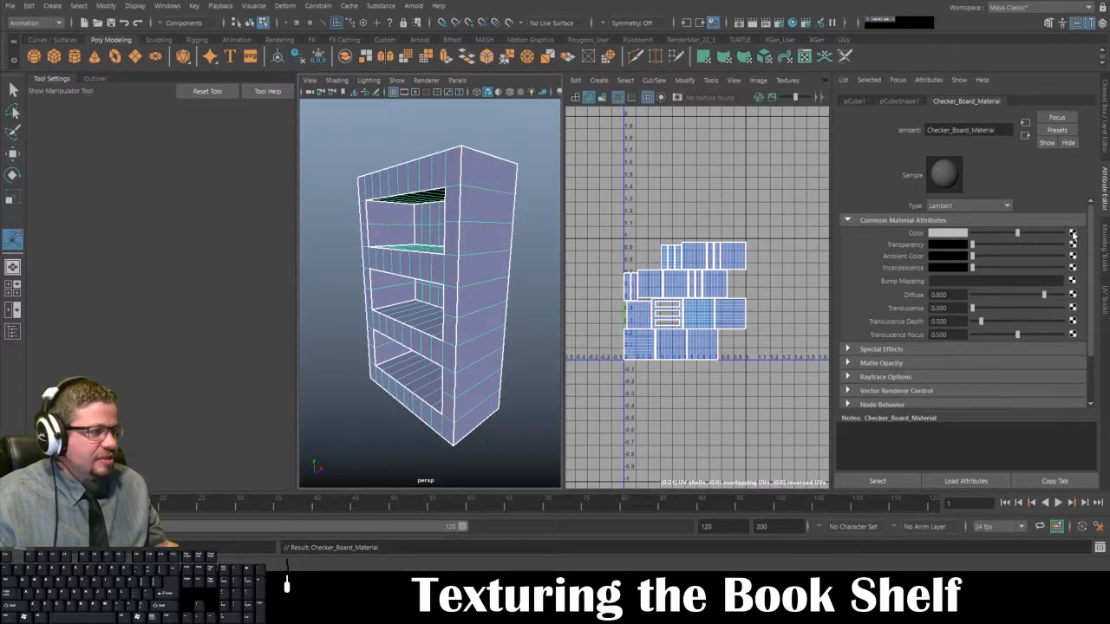
# Step: Map a Checker texture to the material's color and turn on textured shading in the perspective view
pyautogui.click(1073, 233)
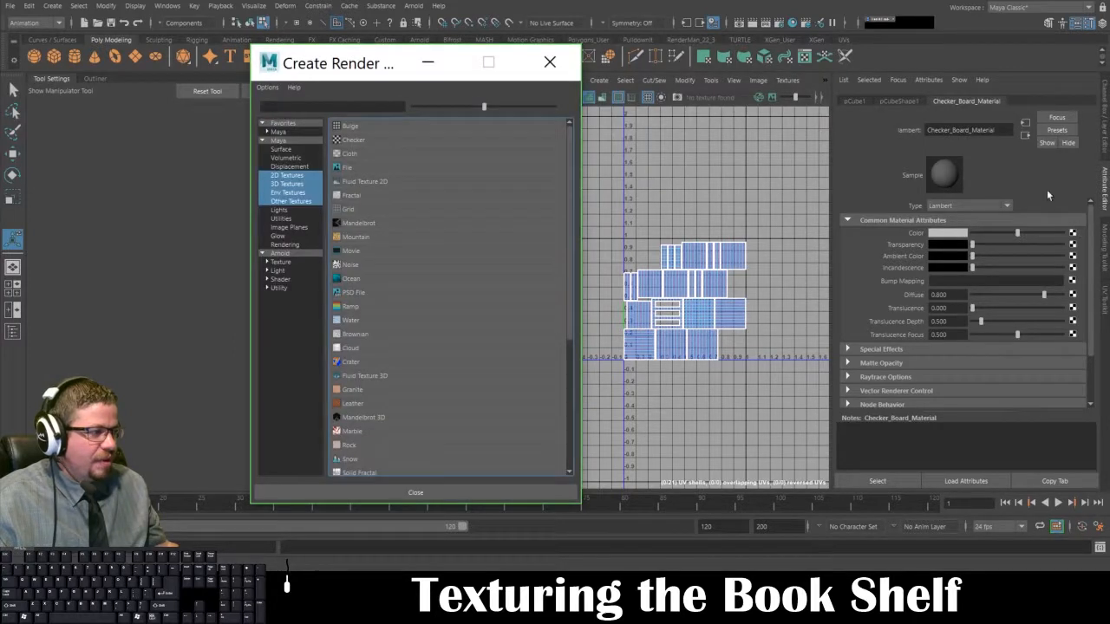
pyautogui.moveTo(330, 69); pyautogui.dragTo(330, 50)
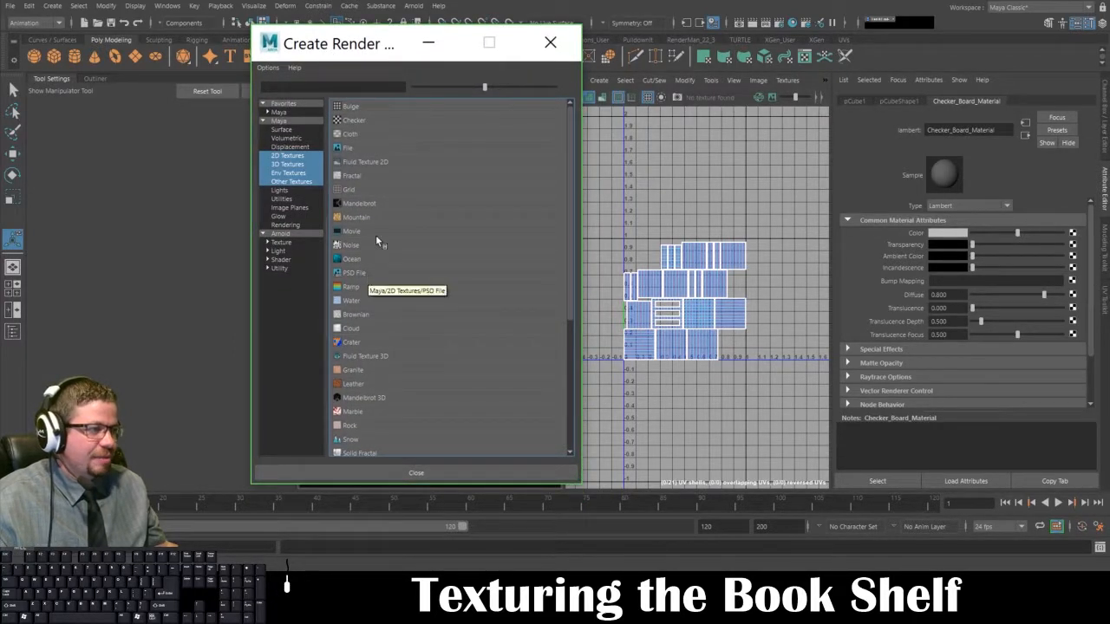
pyautogui.click(354, 121)
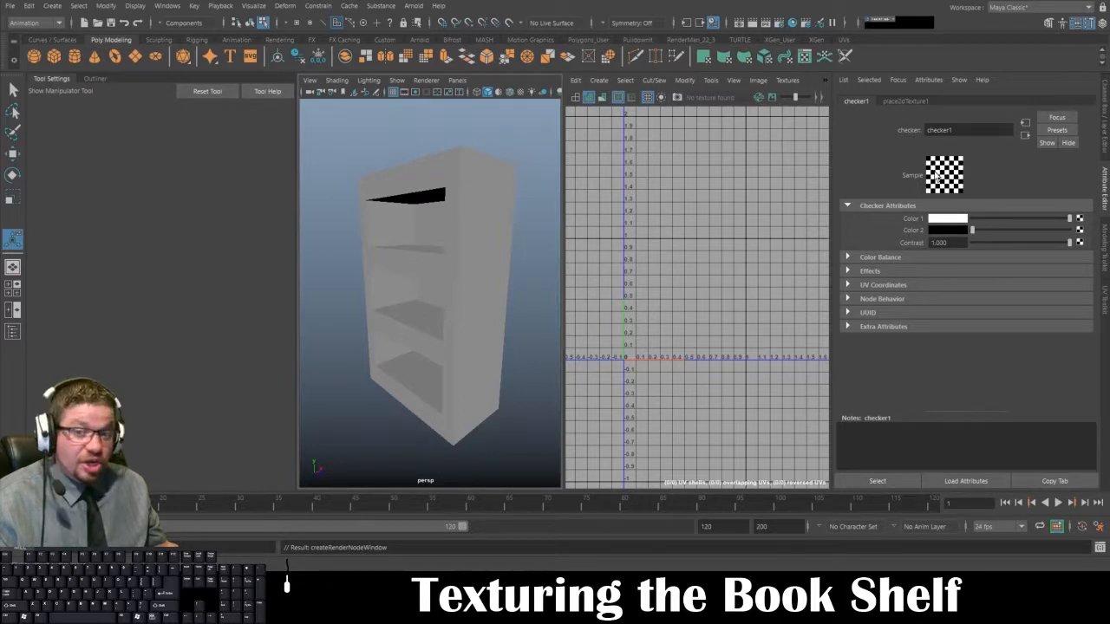
pyautogui.keyDown('alt'); pyautogui.moveTo(517, 228); pyautogui.dragTo(525, 224); pyautogui.keyUp('alt')
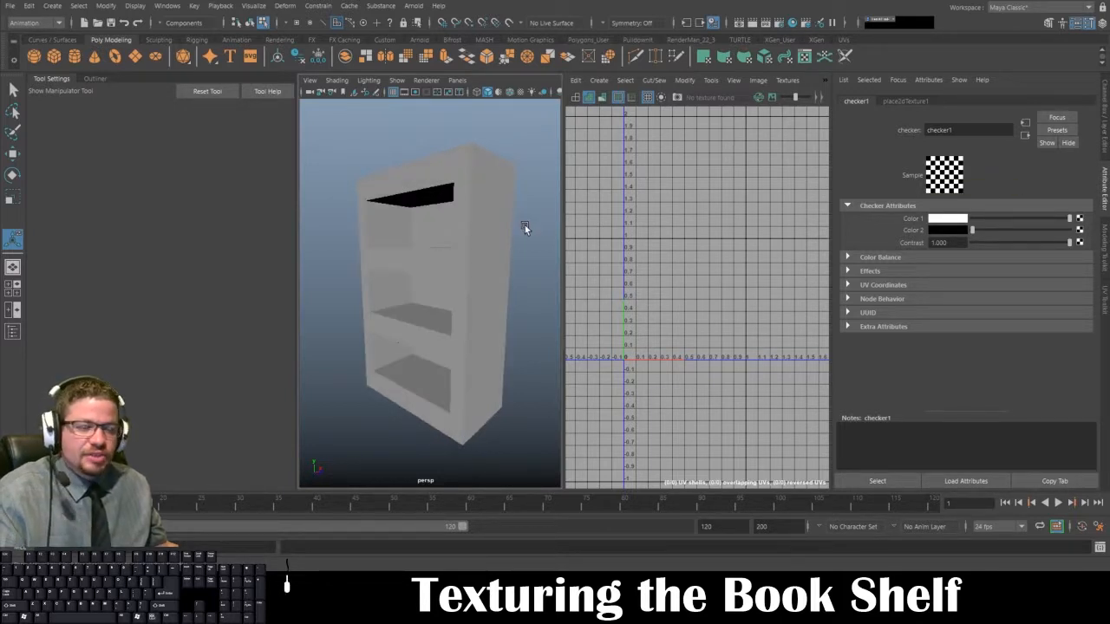
pyautogui.press('6')
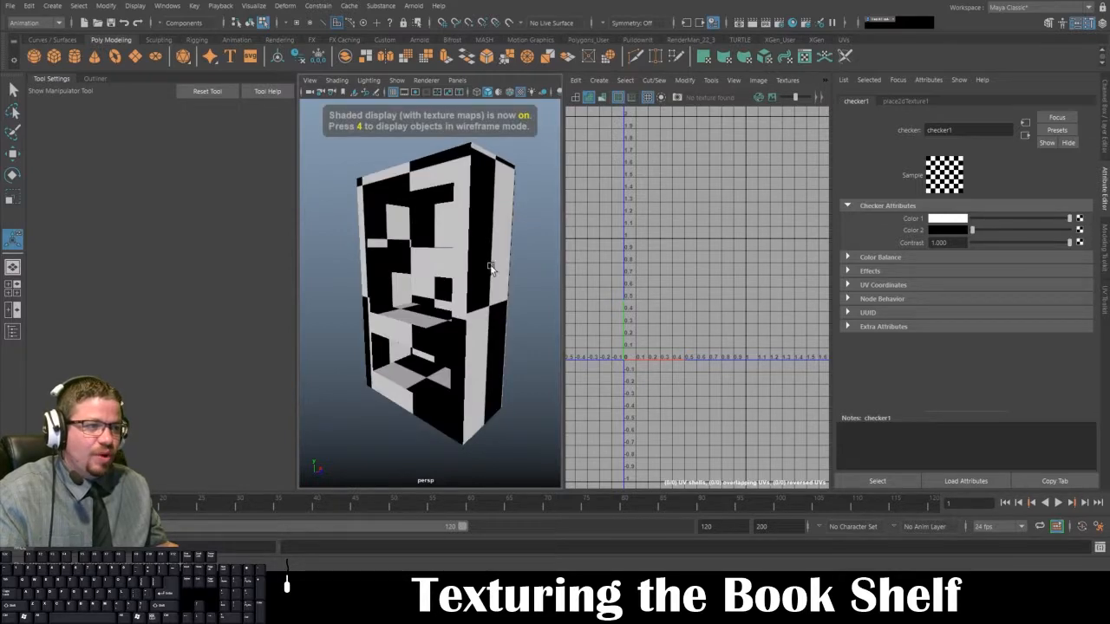
# Step: Compare the bookshelf in shaded, wireframe and textured display in the enlarged perspective view, ending with textured display in the split layout
pyautogui.press('space')
pyautogui.press('5')
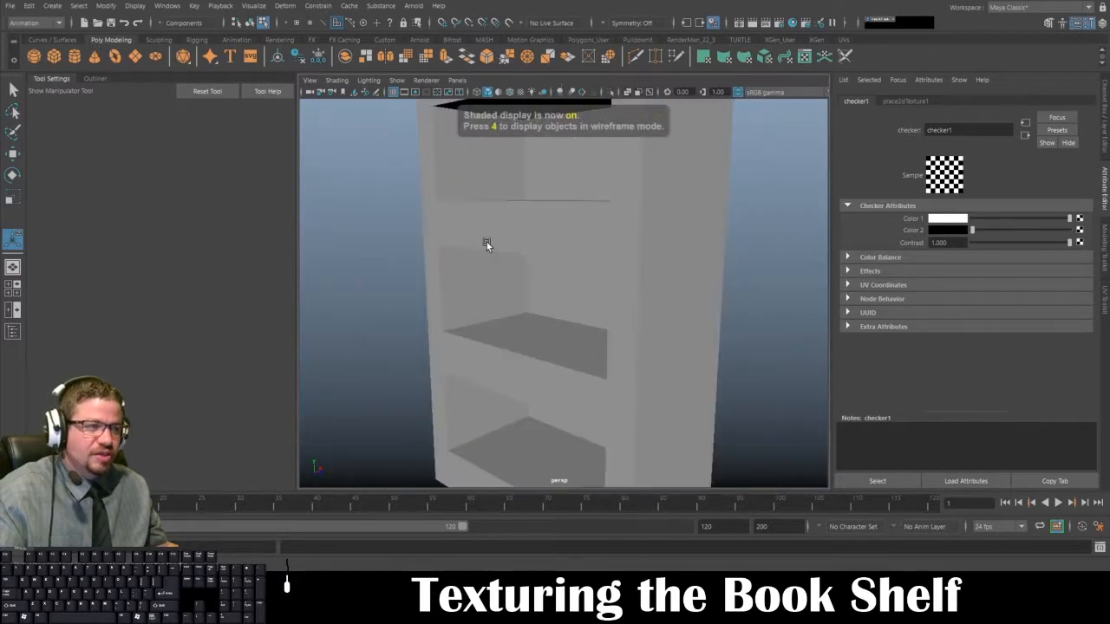
pyautogui.press('4')
pyautogui.press('5')
pyautogui.press('4')
pyautogui.press('5')
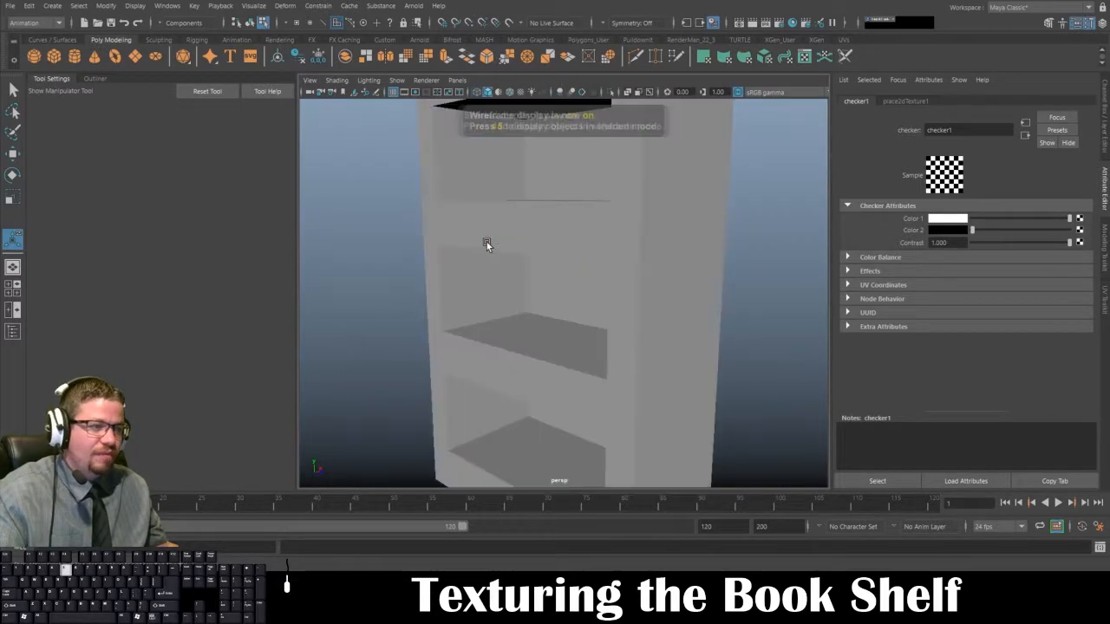
pyautogui.press('6')
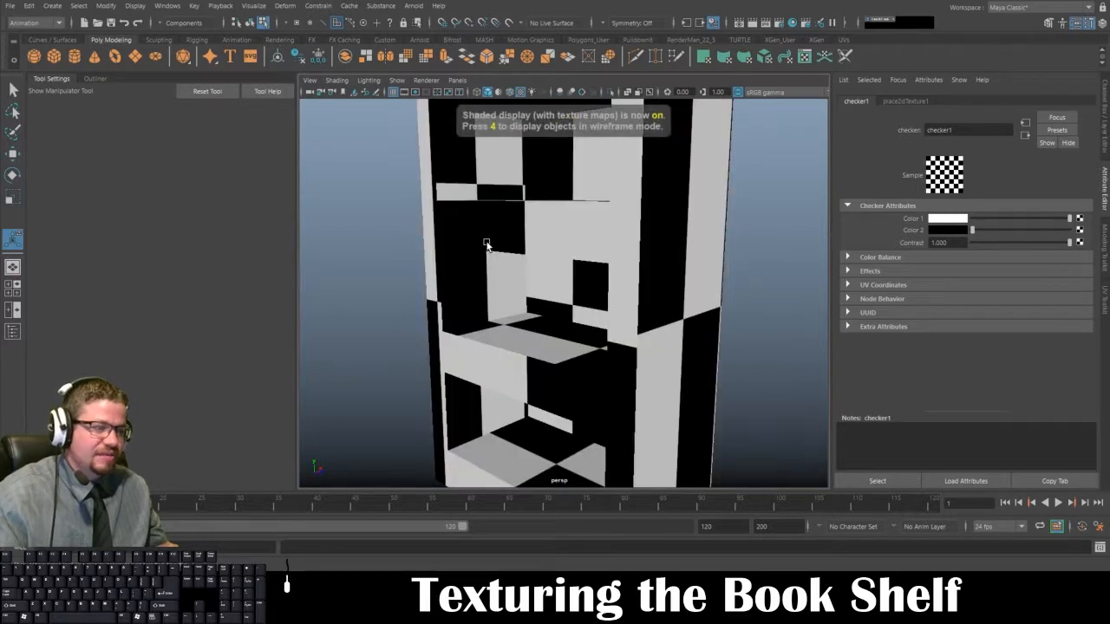
pyautogui.keyDown('alt'); pyautogui.moveTo(584, 307); pyautogui.dragTo(509, 254, button='right'); pyautogui.keyUp('alt')
pyautogui.keyDown('alt'); pyautogui.moveTo(509, 254); pyautogui.dragTo(598, 264); pyautogui.keyUp('alt')
pyautogui.press('space')
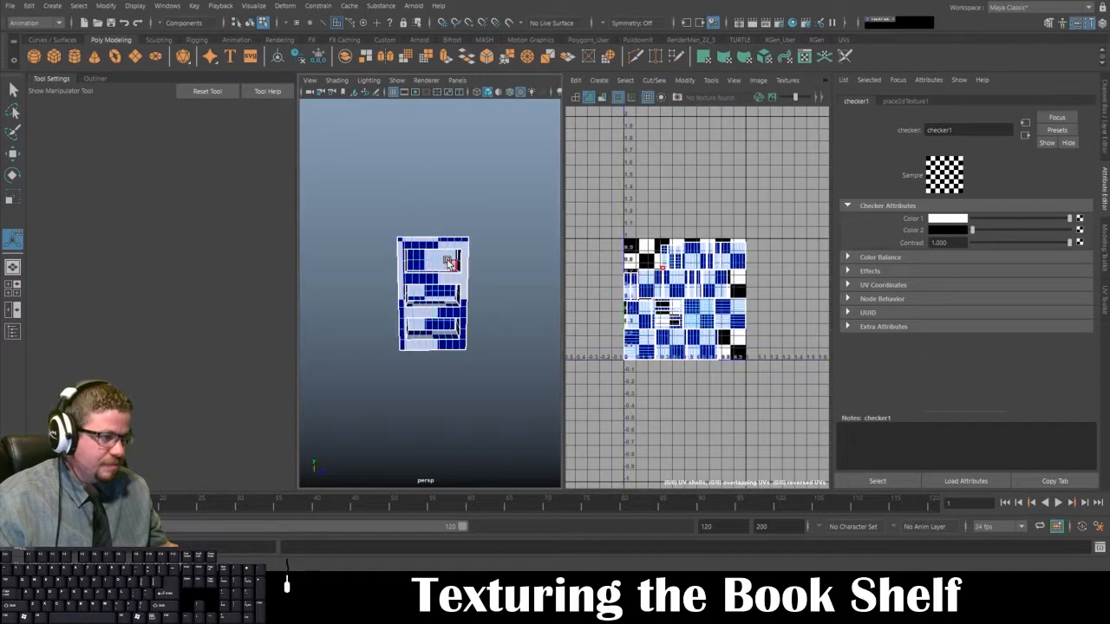
# Step: Select all of the bookshelf's UV shells and scale them up uniformly far beyond the 0–1 UV square
pyautogui.moveTo(448, 261); pyautogui.dragTo(482, 239, button='right')
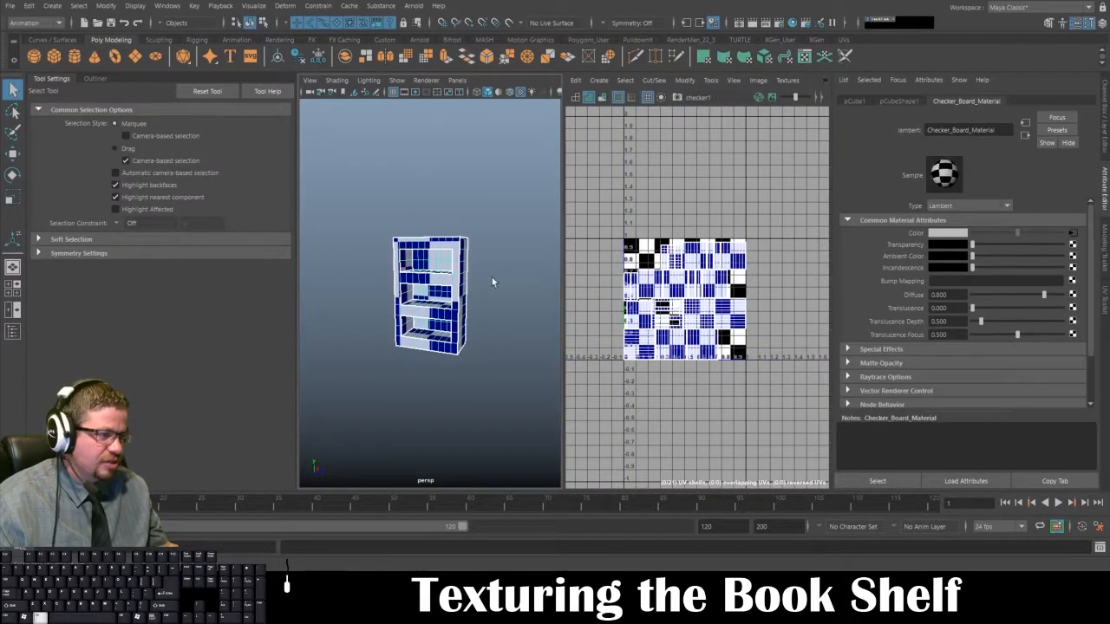
pyautogui.click(711, 80)
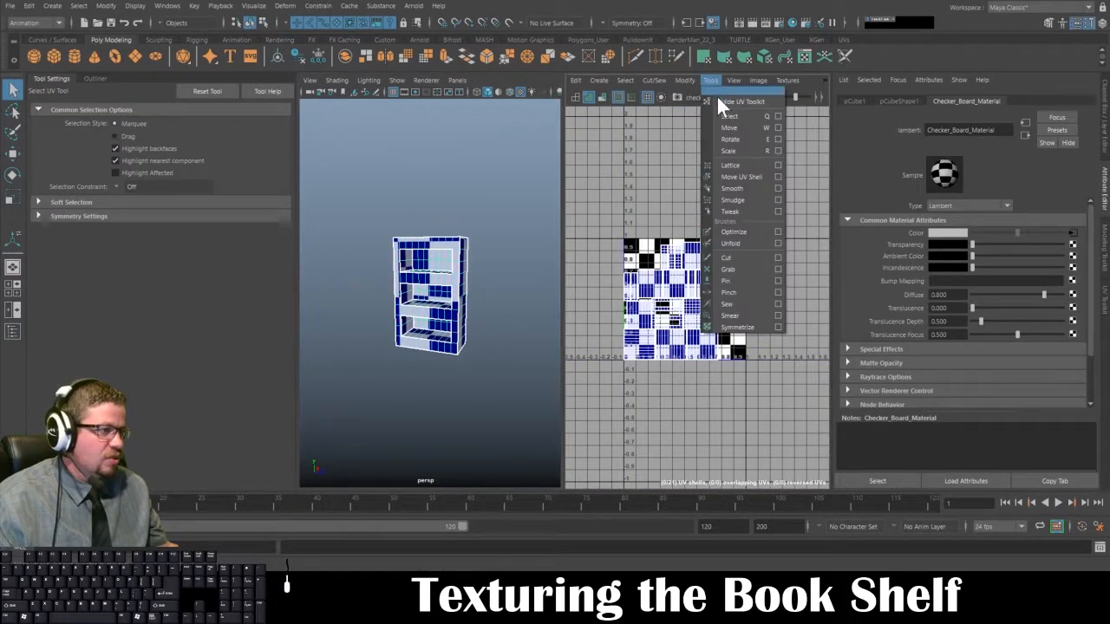
pyautogui.click(731, 174)
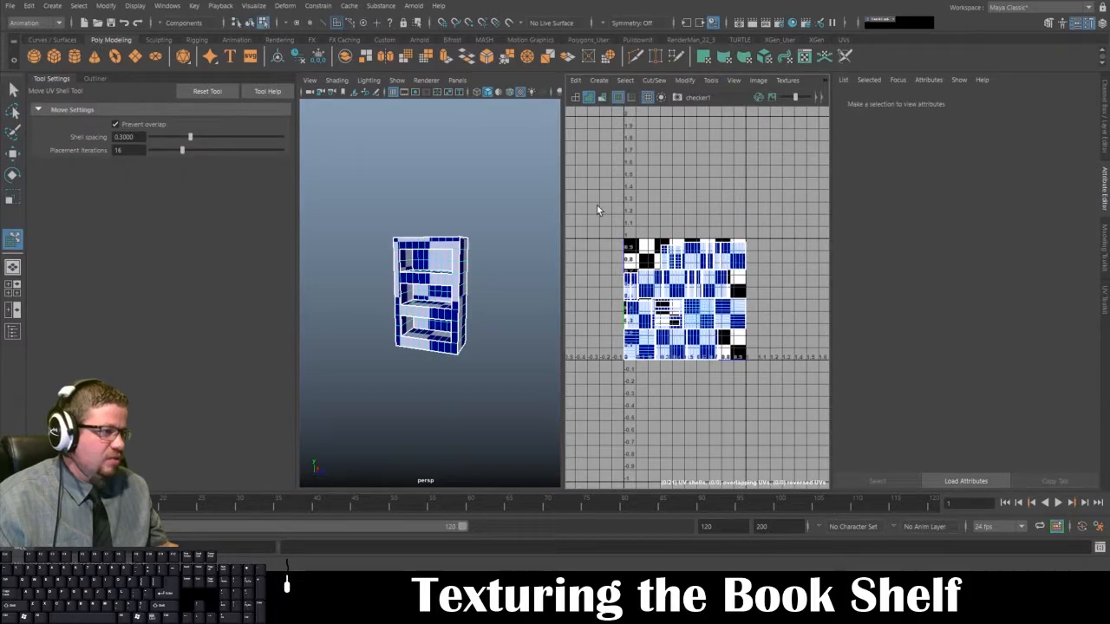
pyautogui.moveTo(599, 207); pyautogui.dragTo(788, 389)
pyautogui.press('r')
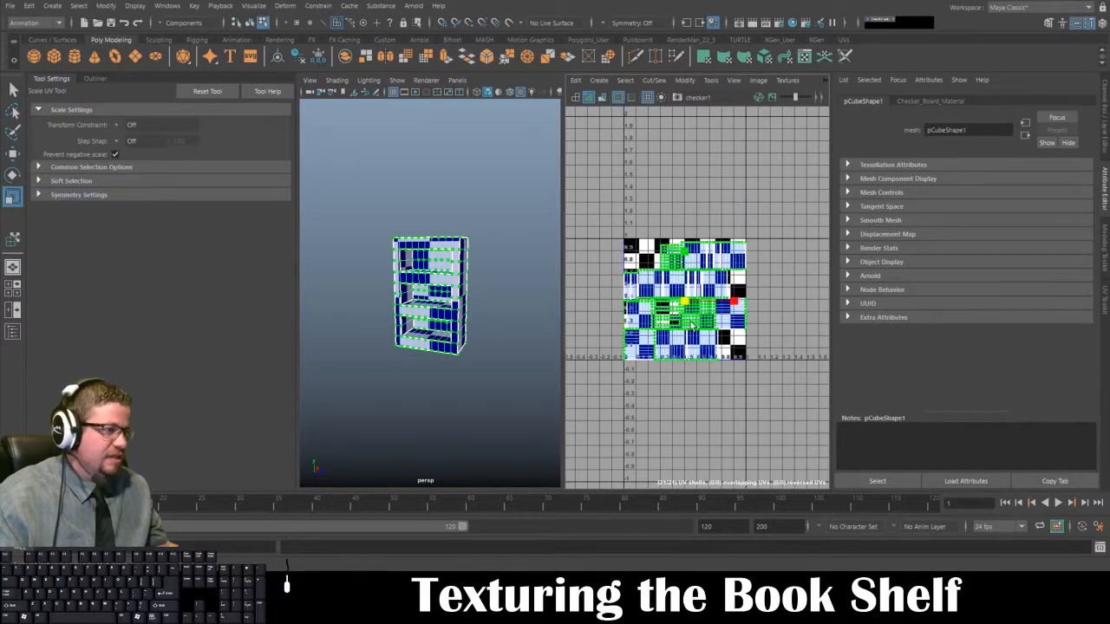
pyautogui.moveTo(685, 304); pyautogui.dragTo(1006, 460)
# Step: Examine the proportions of the checker squares on the bookshelf's sides, front and shelves in the enlarged perspective view
pyautogui.keyDown('alt'); pyautogui.moveTo(433, 334); pyautogui.dragTo(461, 249, button='right'); pyautogui.keyUp('alt')
pyautogui.click(478, 240)
pyautogui.keyDown('alt'); pyautogui.moveTo(423, 267); pyautogui.dragTo(542, 268); pyautogui.keyUp('alt')
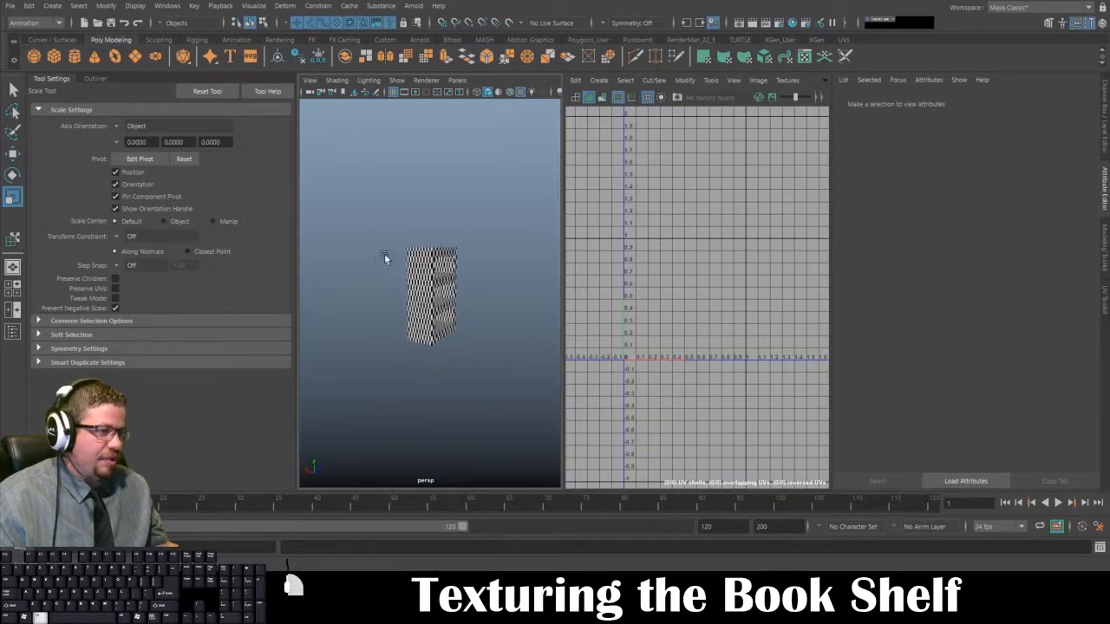
pyautogui.keyDown('alt'); pyautogui.moveTo(384, 257); pyautogui.dragTo(422, 302, button='right'); pyautogui.keyUp('alt')
pyautogui.click(422, 302)
pyautogui.press('f')
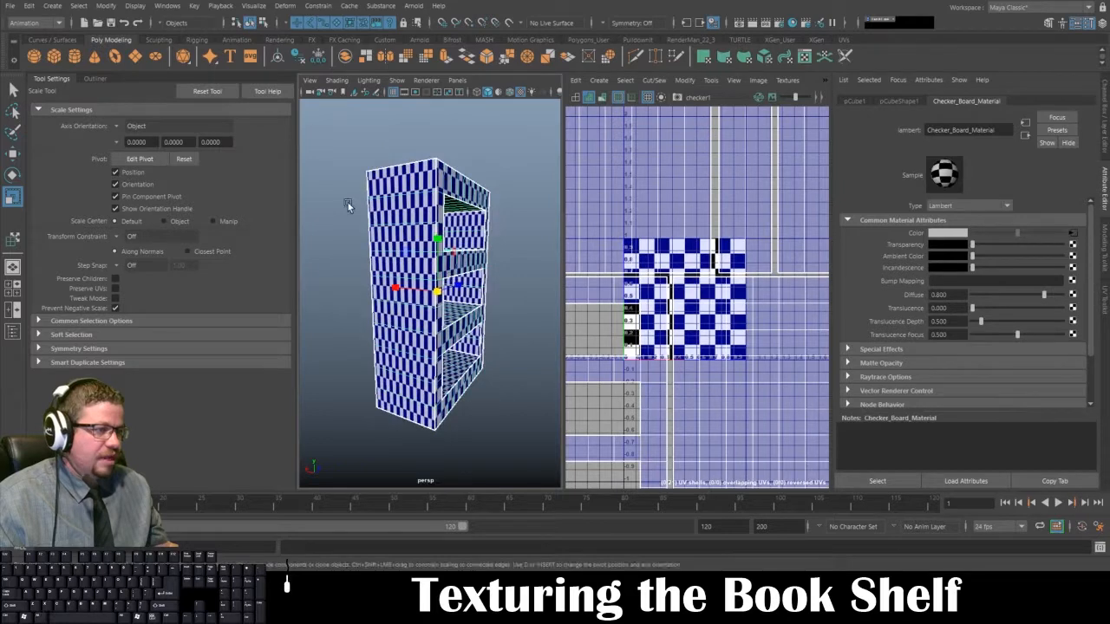
pyautogui.keyDown('alt'); pyautogui.moveTo(345, 218); pyautogui.dragTo(435, 227); pyautogui.keyUp('alt')
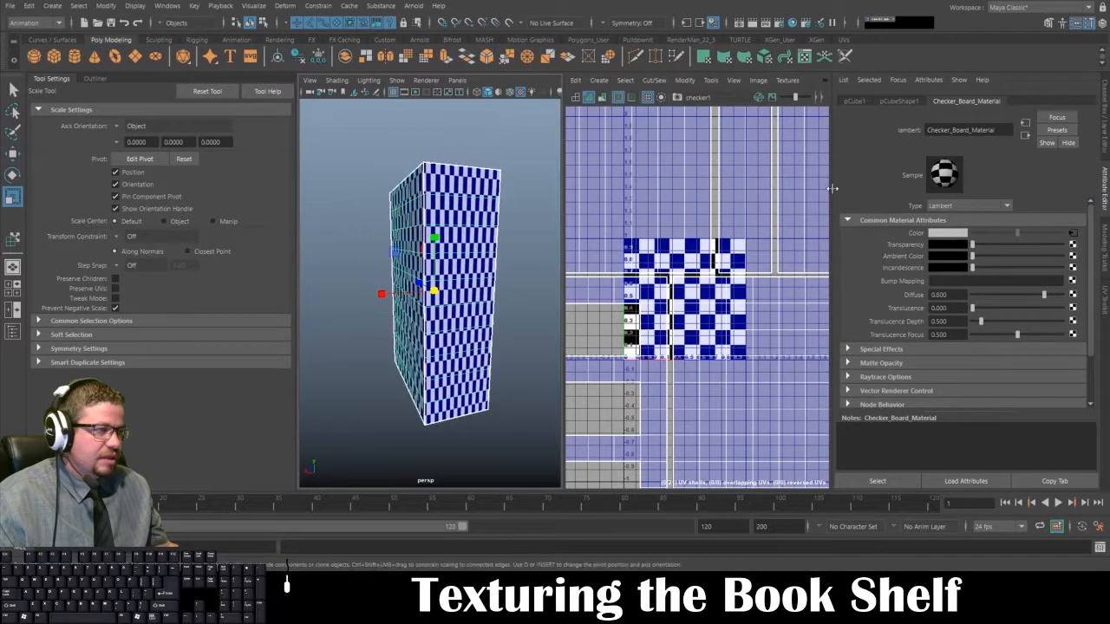
pyautogui.moveTo(542, 289)
pyautogui.keyDown('alt'); pyautogui.mouseDown()
pyautogui.moveTo(500, 303)
pyautogui.moveTo(570, 296)
pyautogui.moveTo(557, 298)
pyautogui.mouseUp(); pyautogui.keyUp('alt')
pyautogui.click(509, 293)
pyautogui.press('space')
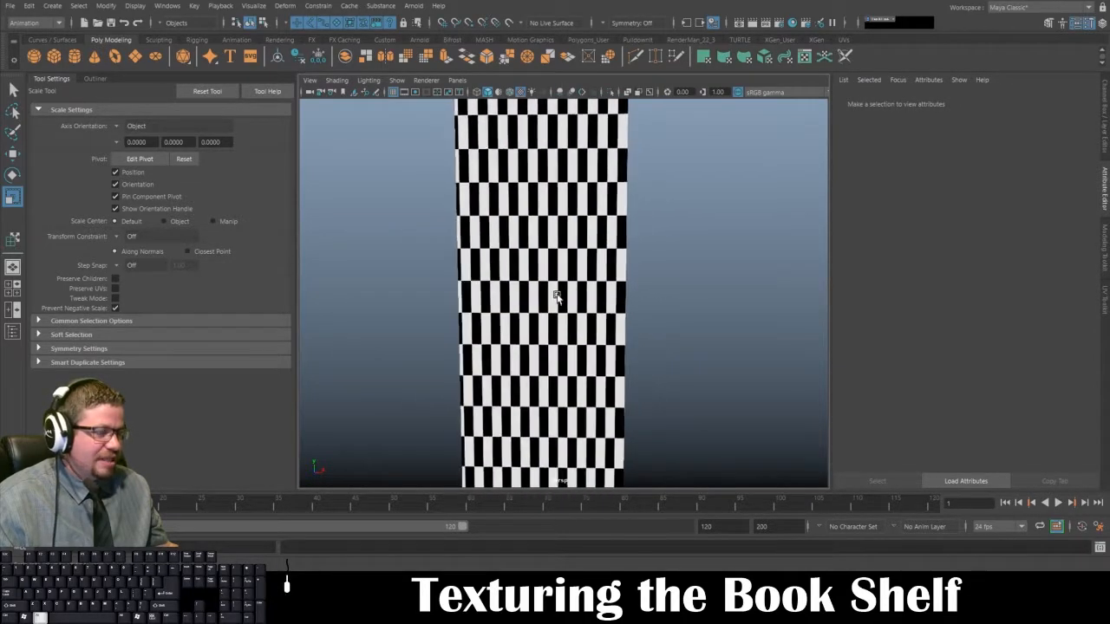
pyautogui.keyDown('alt'); pyautogui.moveTo(557, 299); pyautogui.dragTo(481, 212, button='right'); pyautogui.keyUp('alt')
pyautogui.moveTo(486, 238)
pyautogui.keyDown('alt'); pyautogui.mouseDown()
pyautogui.moveTo(591, 238)
pyautogui.moveTo(475, 239)
pyautogui.mouseUp(); pyautogui.keyUp('alt')
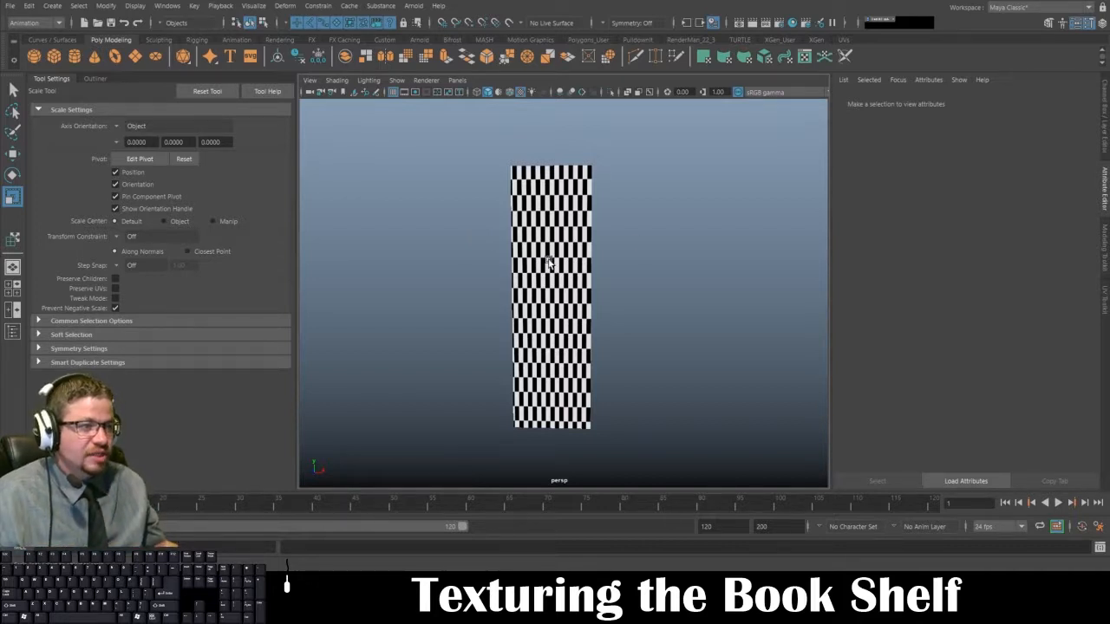
pyautogui.keyDown('alt'); pyautogui.moveTo(538, 347); pyautogui.dragTo(562, 342); pyautogui.keyUp('alt')
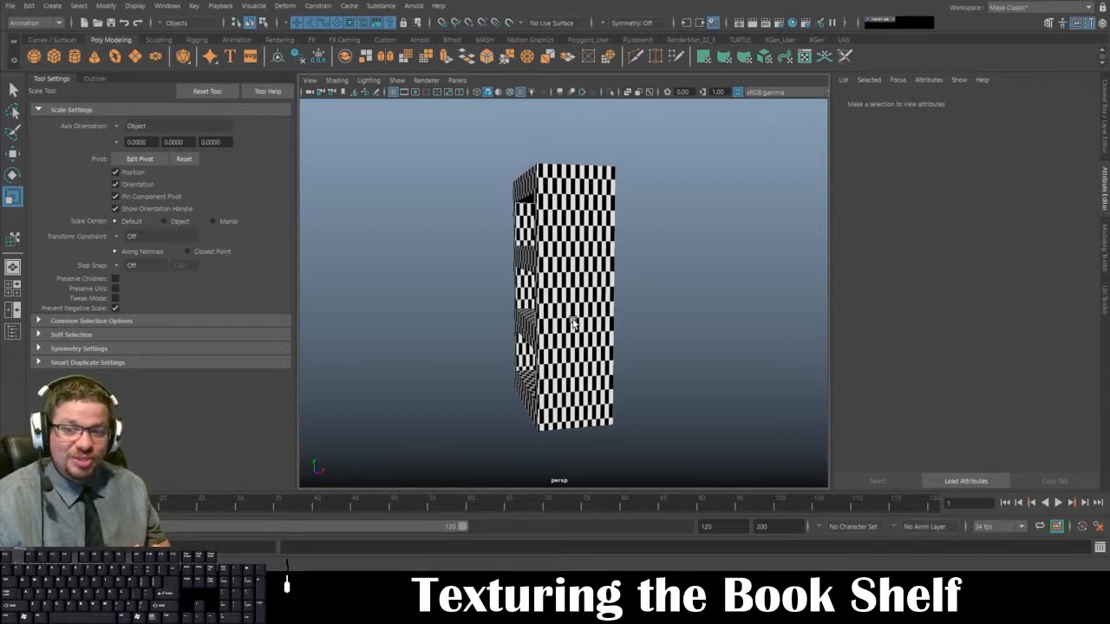
# Step: Reselect the bookshelf and select all its UV shells in the UV Editor with the Move UV Shell tool
pyautogui.click(542, 241)
pyautogui.keyDown('alt'); pyautogui.moveTo(490, 273); pyautogui.dragTo(499, 276); pyautogui.keyUp('alt')
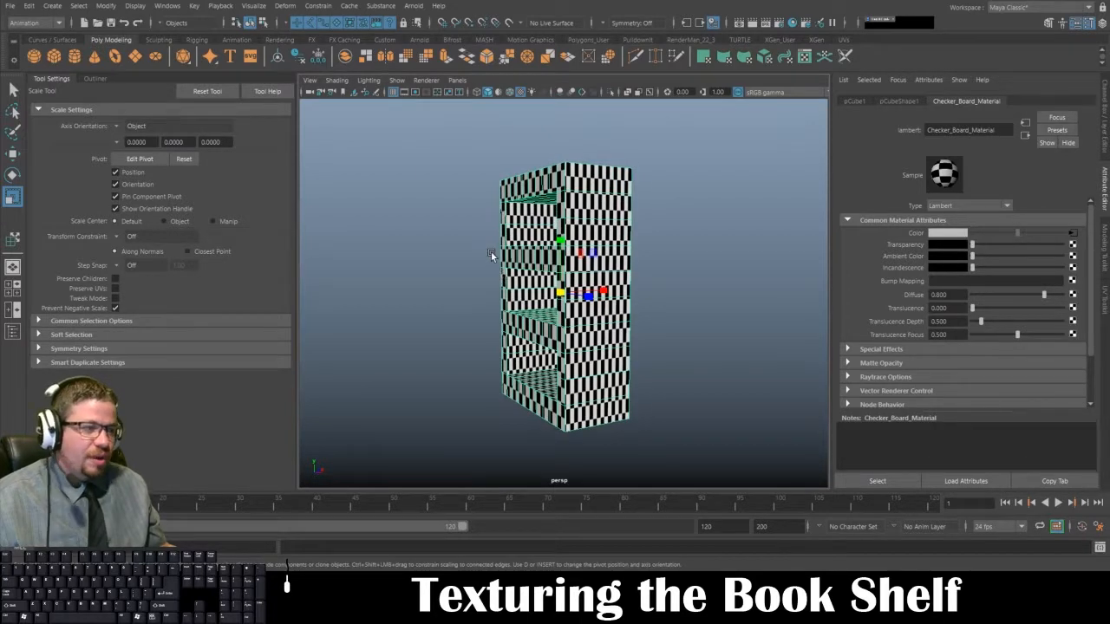
pyautogui.press('space')
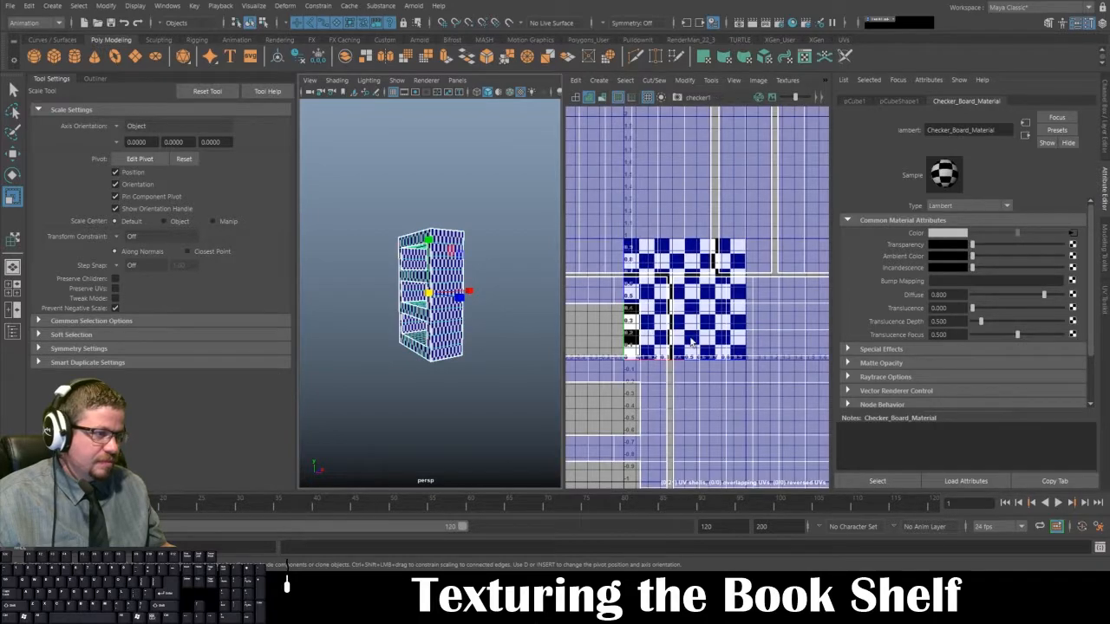
pyautogui.keyDown('alt'); pyautogui.moveTo(707, 373); pyautogui.dragTo(570, 216, button='right'); pyautogui.keyUp('alt')
pyautogui.keyDown('alt'); pyautogui.moveTo(719, 355); pyautogui.dragTo(652, 250, button='right'); pyautogui.keyUp('alt')
pyautogui.keyDown('alt'); pyautogui.moveTo(747, 306); pyautogui.dragTo(741, 280, button='middle'); pyautogui.keyUp('alt')
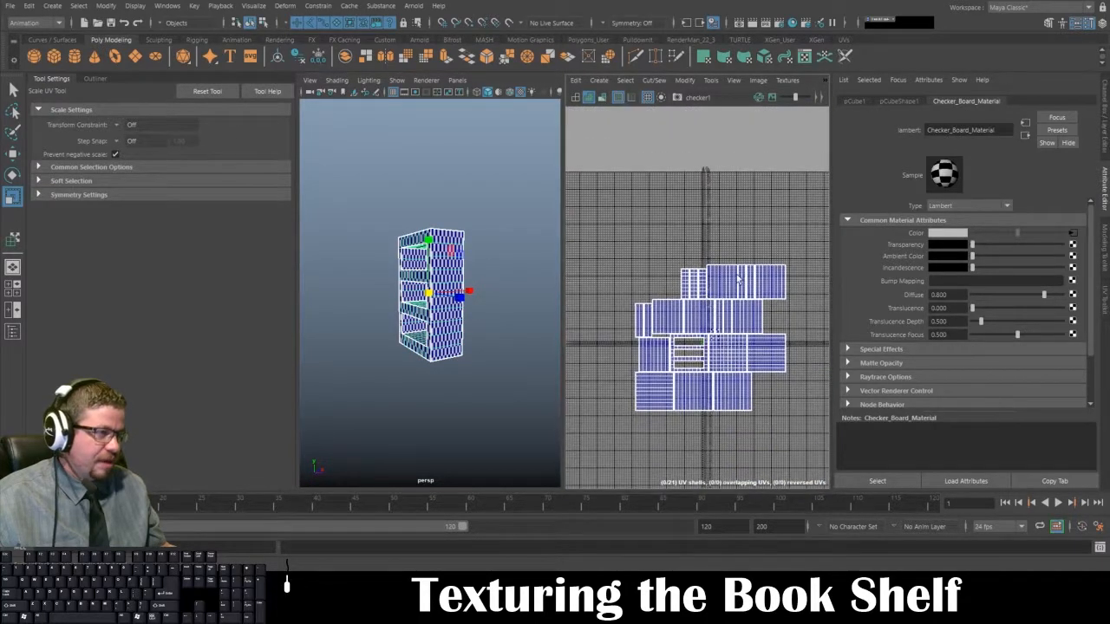
pyautogui.click(712, 79)
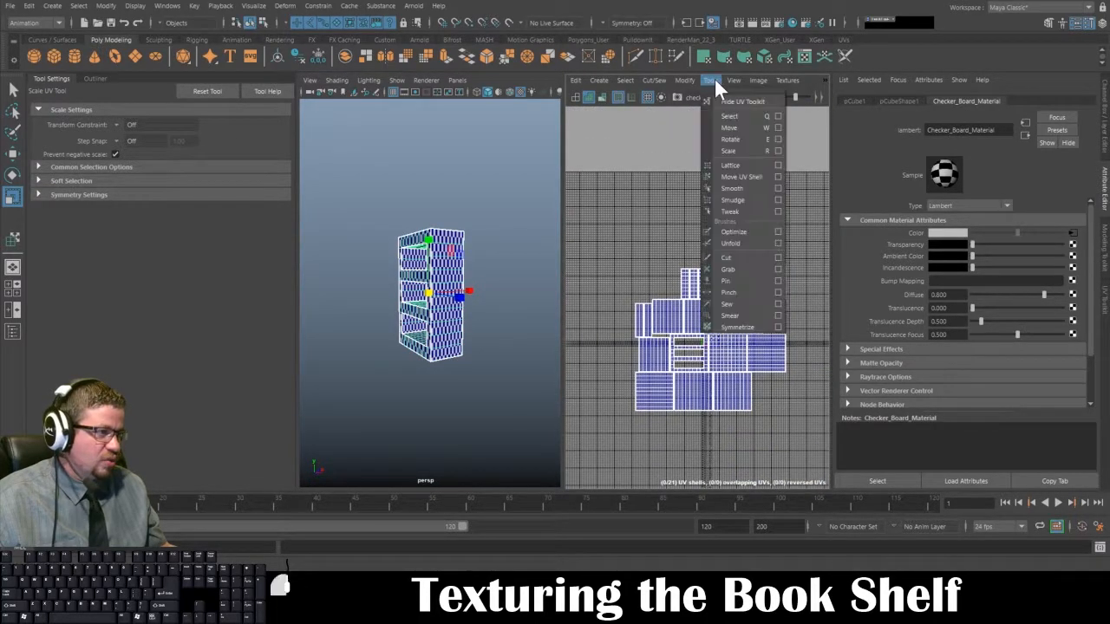
pyautogui.click(727, 175)
pyautogui.moveTo(612, 206); pyautogui.dragTo(805, 410)
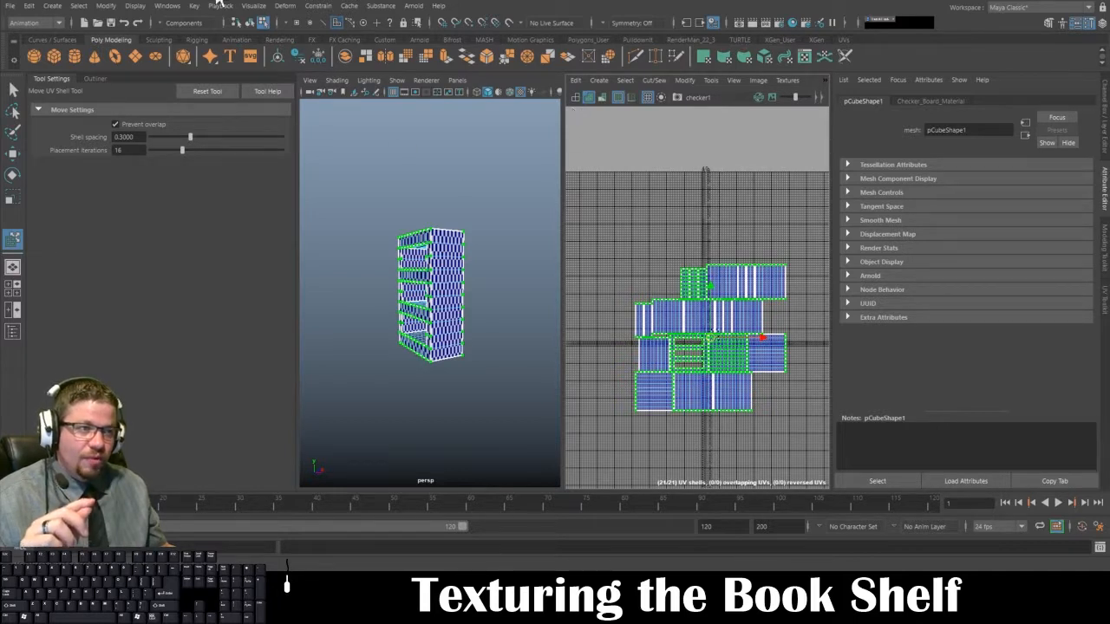
# Step: Check in the Plug-in Manager that Unfold3D.mll is set to Loaded and Auto load, and close the manager
pyautogui.click(168, 6)
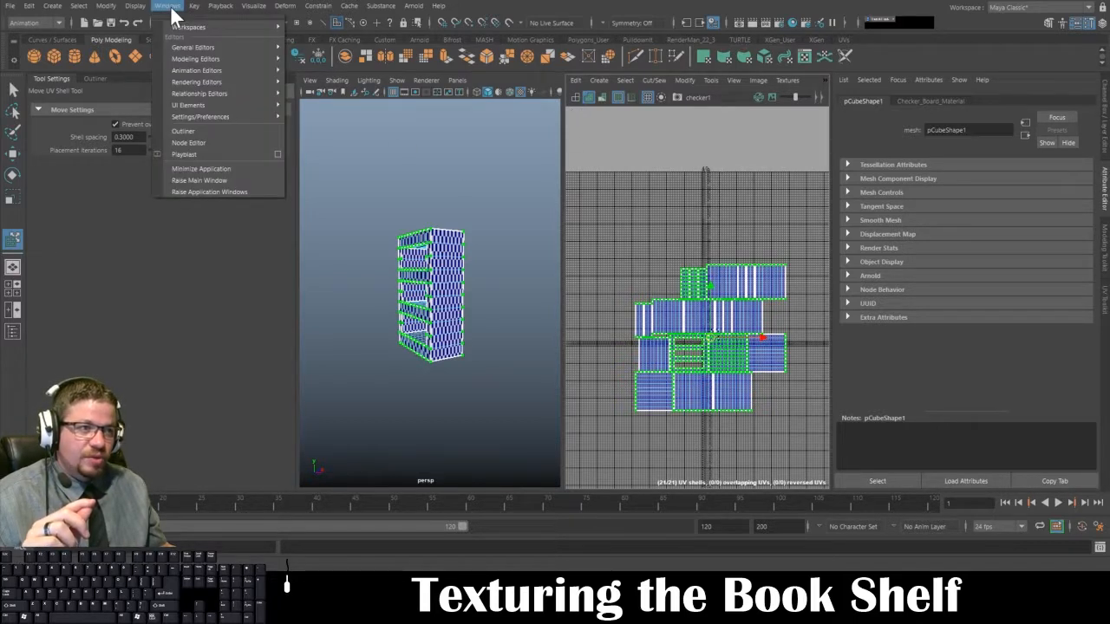
pyautogui.moveTo(191, 114)
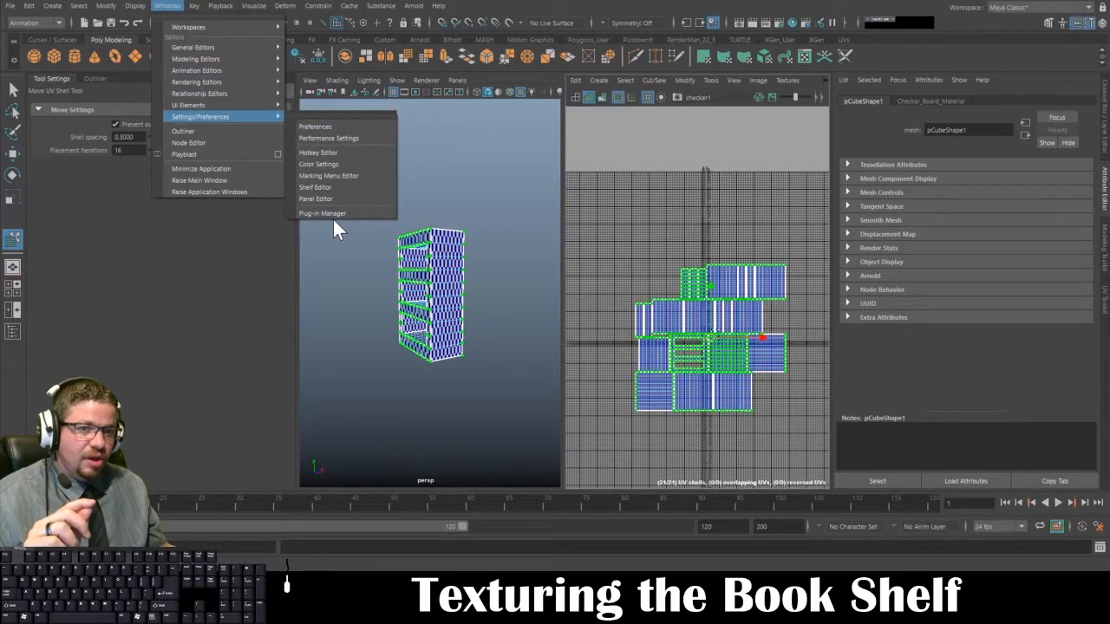
pyautogui.moveTo(254, 117)
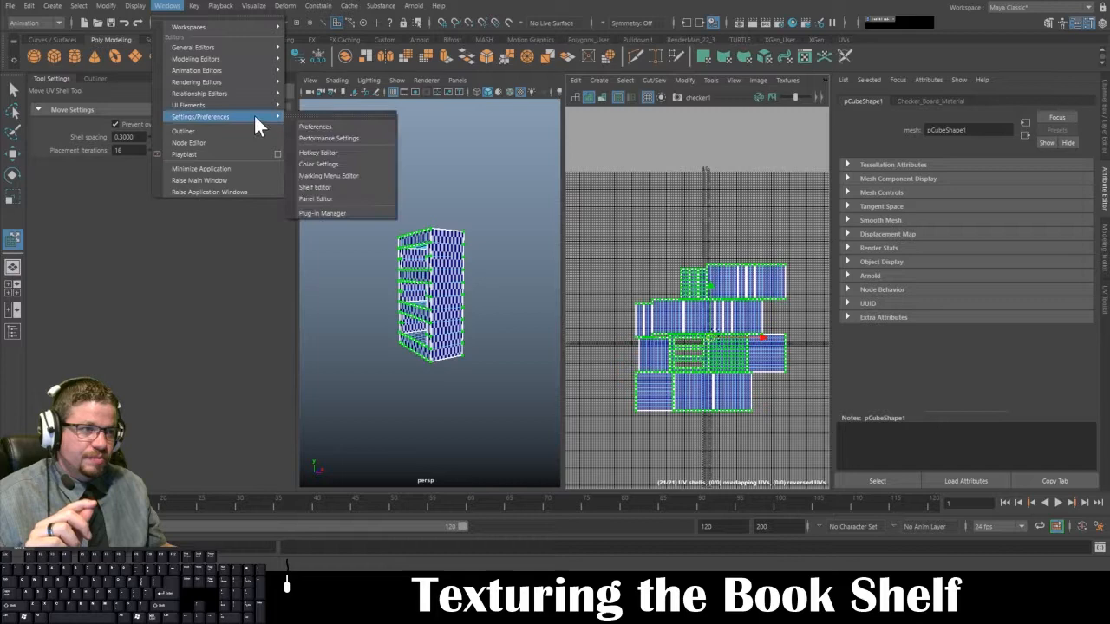
pyautogui.click(337, 215)
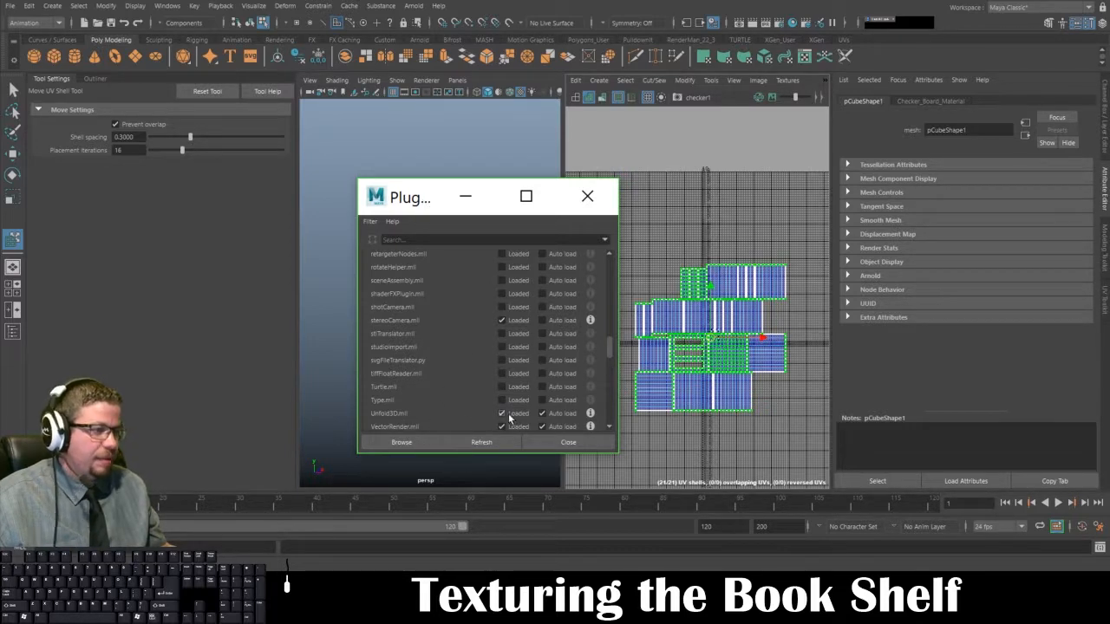
pyautogui.click(542, 414)
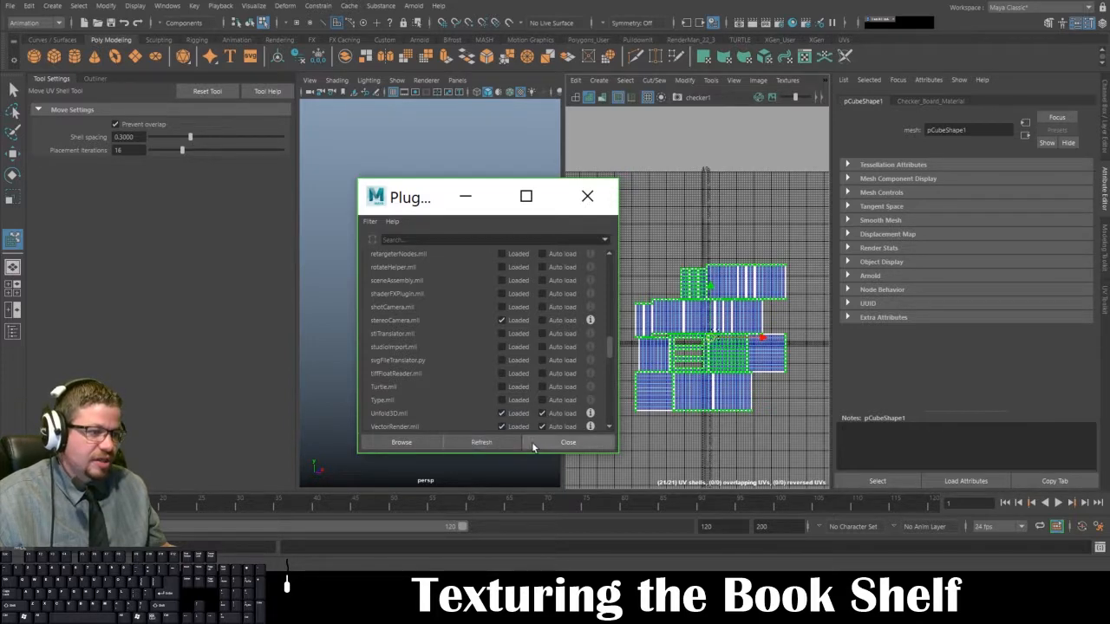
pyautogui.click(534, 443)
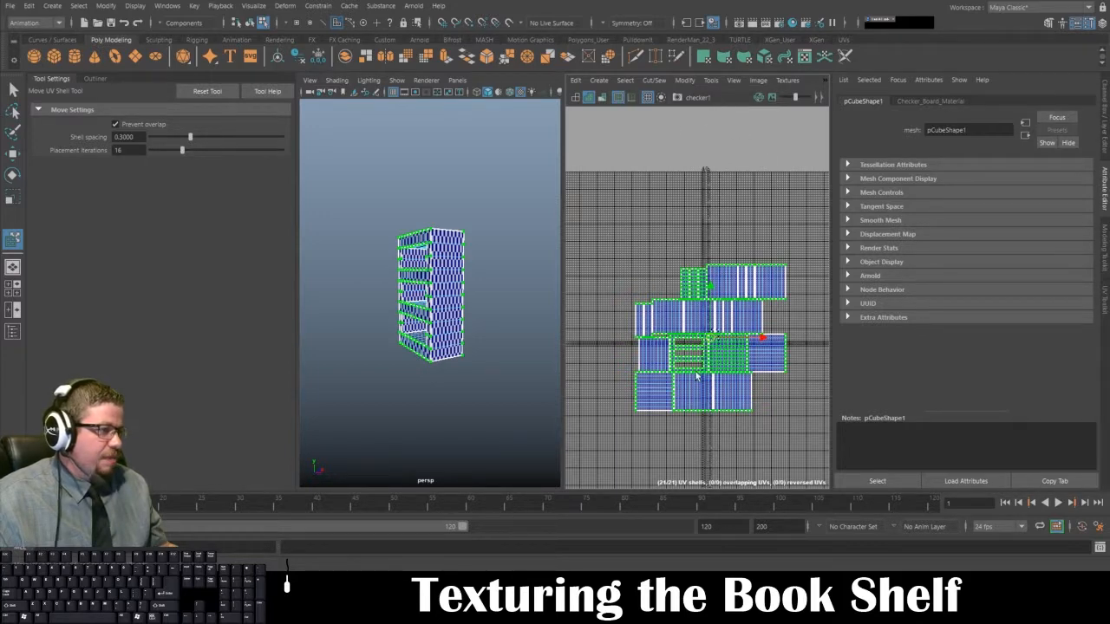
# Step: Show the UV Toolkit and apply Unfold to all the selected UV shells
pyautogui.click(711, 80)
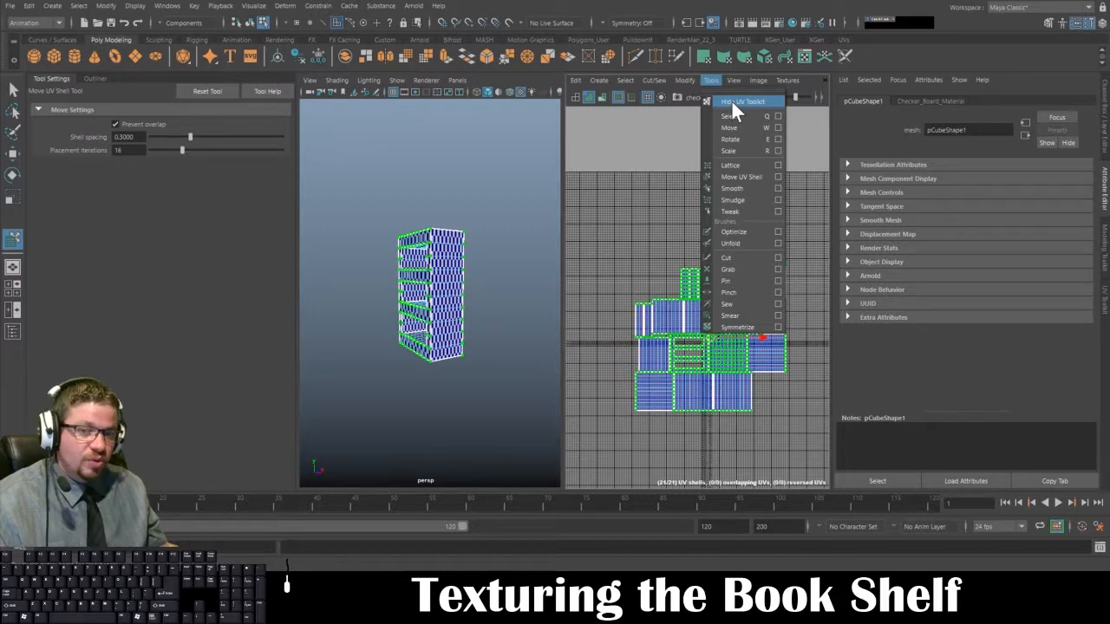
pyautogui.click(731, 102)
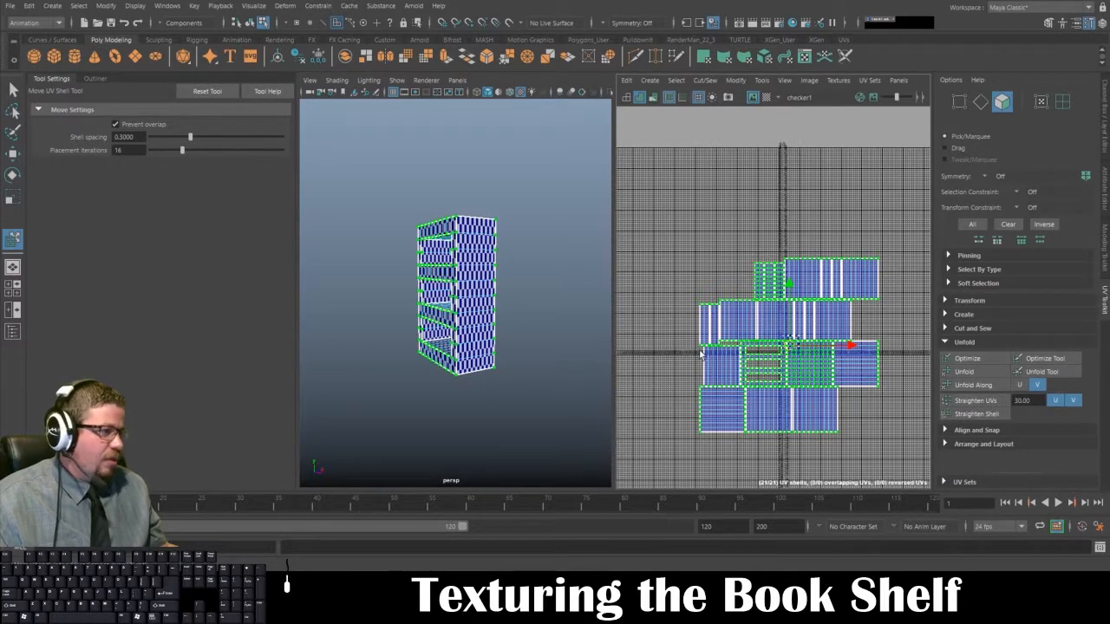
pyautogui.click(980, 376)
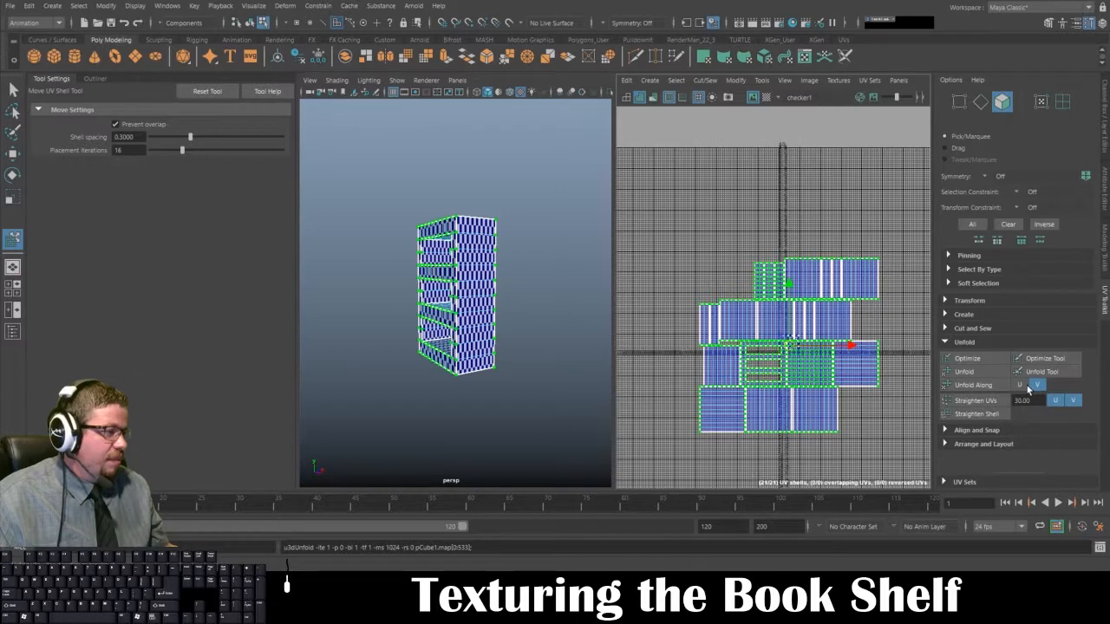
# Step: Unfold the selected UV shells along the V direction
pyautogui.click(1021, 386)
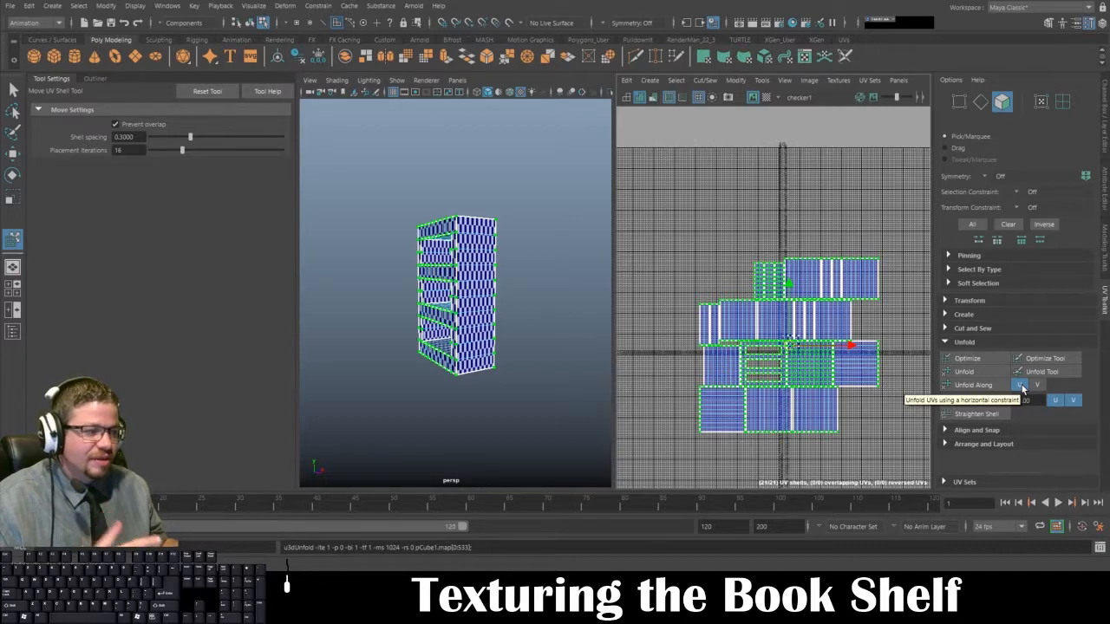
pyautogui.click(1038, 386)
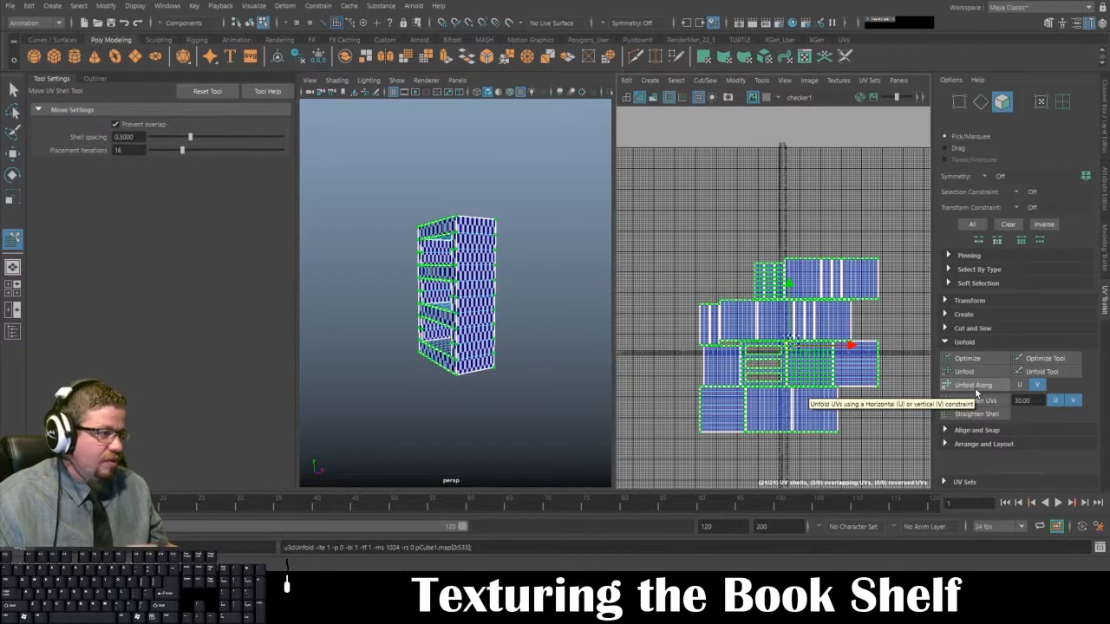
pyautogui.click(975, 386)
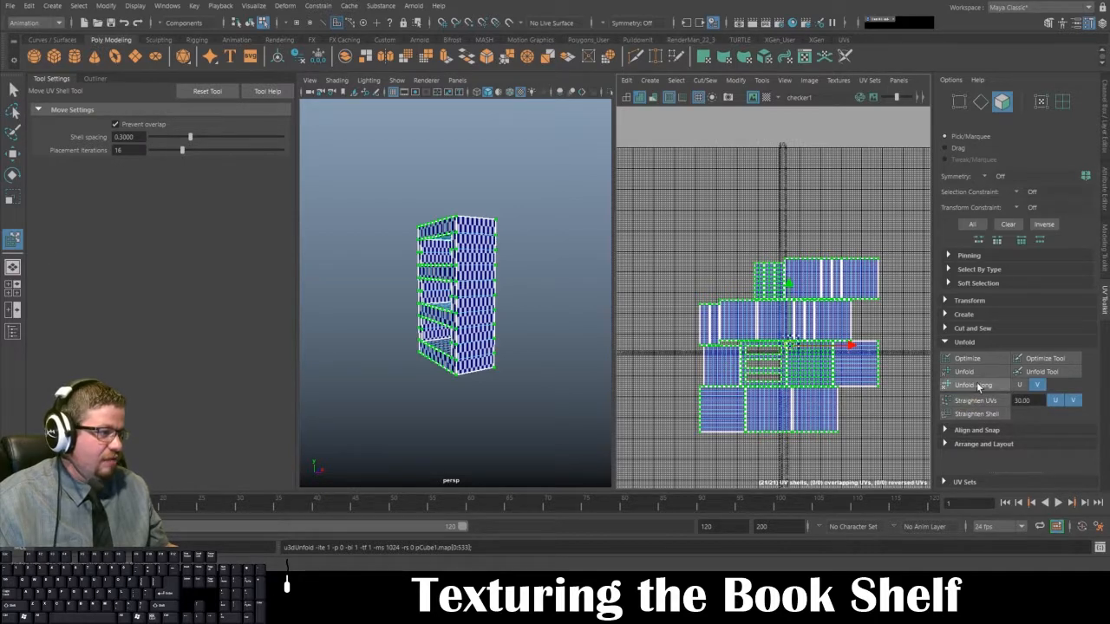
pyautogui.click(978, 386)
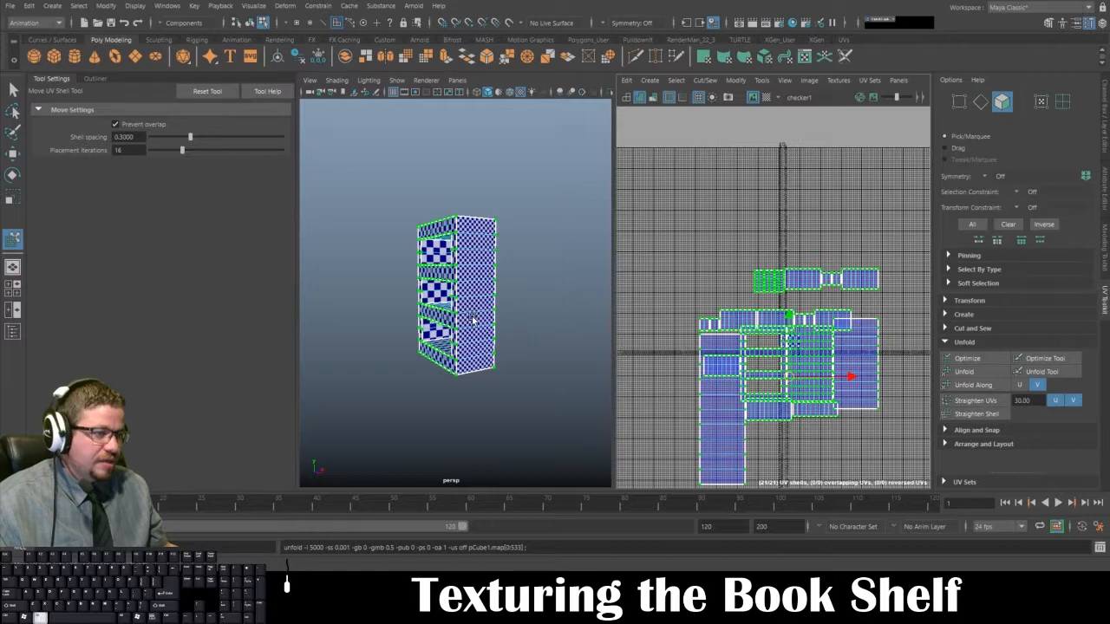
# Step: Return the bookshelf to object mode and examine the checker pattern on its front, sides and inner shelves
pyautogui.keyDown('alt'); pyautogui.moveTo(486, 323); pyautogui.dragTo(581, 323); pyautogui.keyUp('alt')
pyautogui.rightClick(475, 252)
pyautogui.moveTo(473, 248); pyautogui.dragTo(532, 231, button='right')
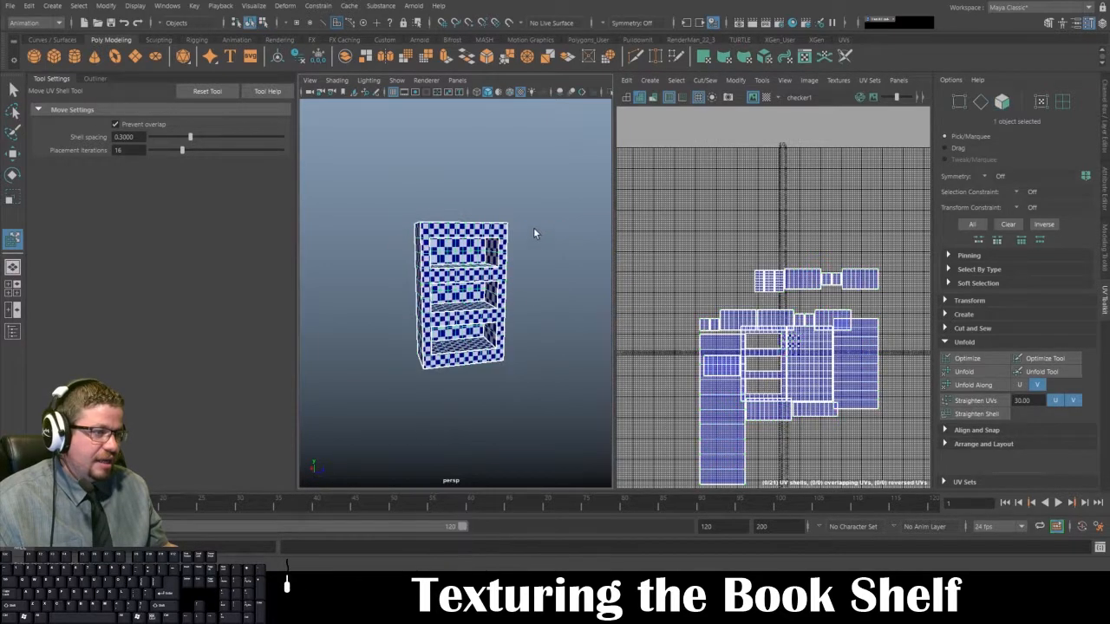
pyautogui.click(535, 233)
pyautogui.keyDown('alt'); pyautogui.moveTo(495, 277); pyautogui.dragTo(606, 277); pyautogui.keyUp('alt')
pyautogui.click(442, 273)
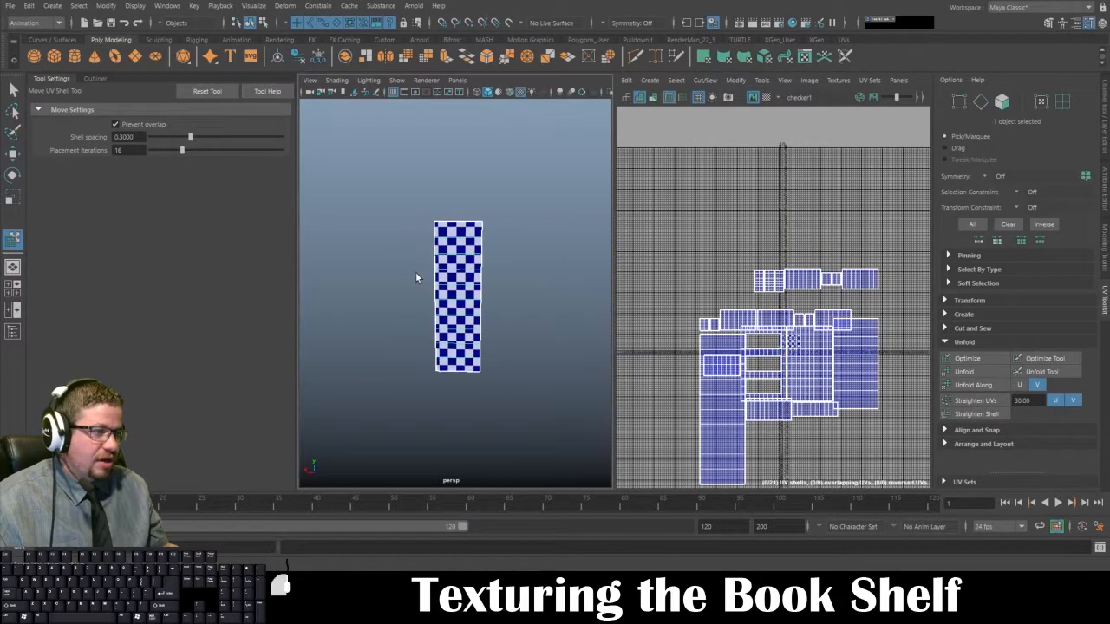
pyautogui.click(415, 271)
pyautogui.keyDown('alt'); pyautogui.moveTo(417, 273); pyautogui.dragTo(572, 283); pyautogui.keyUp('alt')
pyautogui.moveTo(433, 281)
pyautogui.keyDown('alt'); pyautogui.mouseDown()
pyautogui.moveTo(520, 282)
pyautogui.moveTo(518, 300)
pyautogui.moveTo(413, 282)
pyautogui.mouseUp(); pyautogui.keyUp('alt')
pyautogui.click(412, 283)
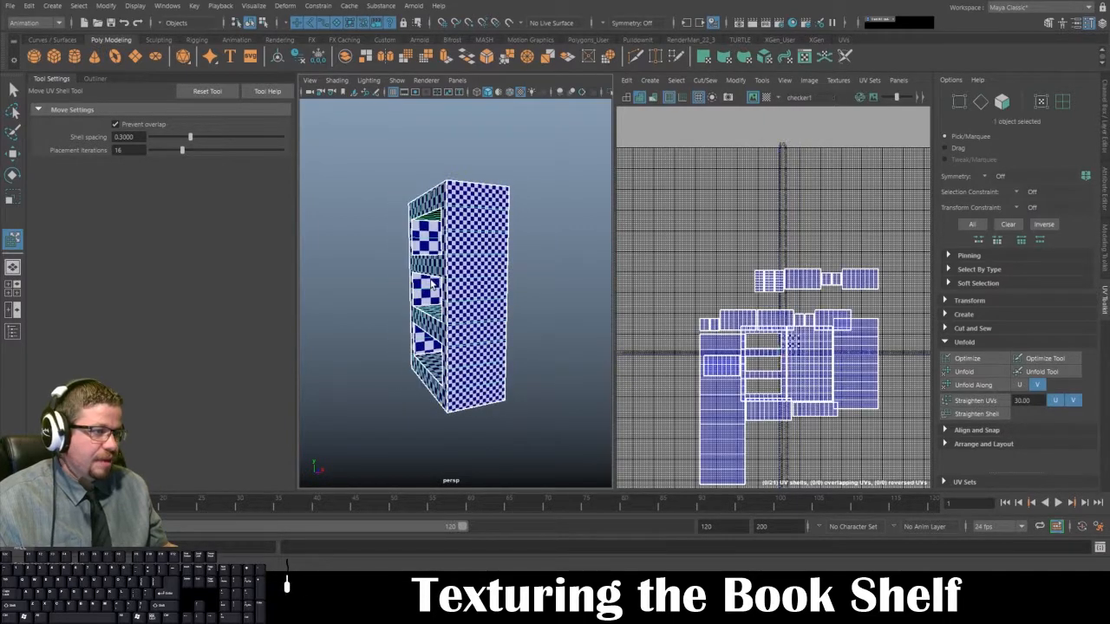
# Step: Try to unfold the bookshelf's UVs along the U direction and inspect the checker pattern on its side panel
pyautogui.click(974, 387)
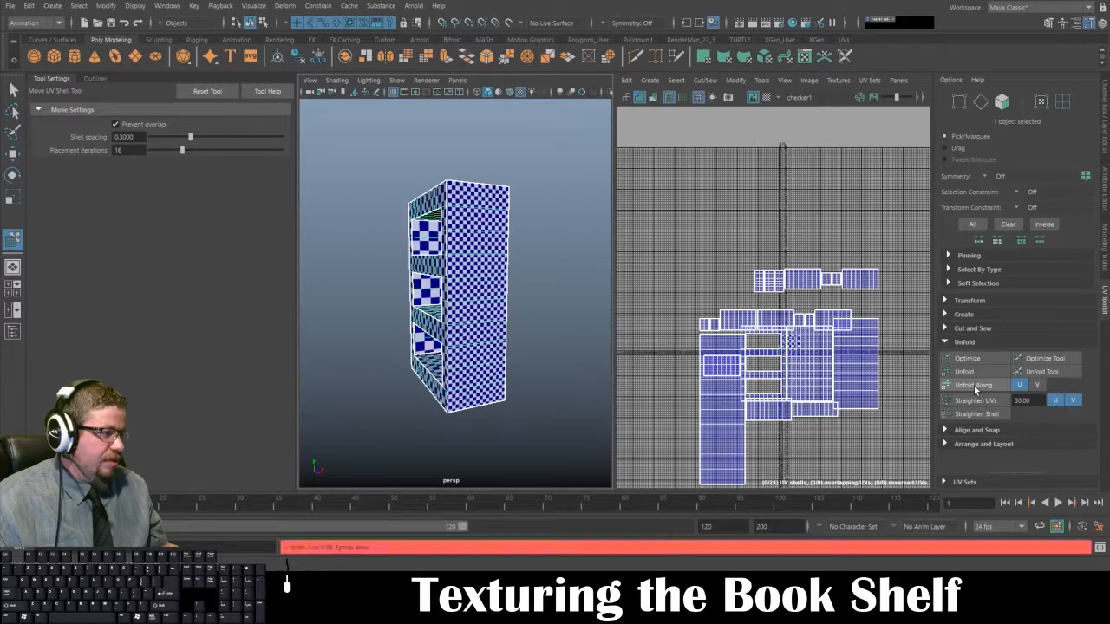
pyautogui.click(759, 80)
pyautogui.click(779, 173)
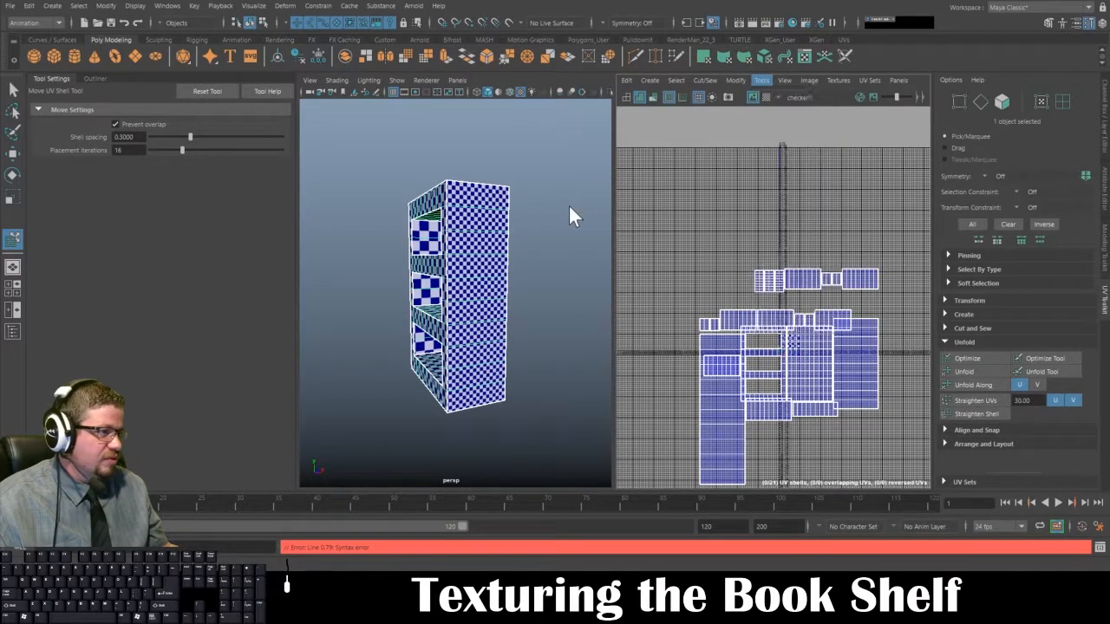
pyautogui.click(568, 206)
pyautogui.moveTo(466, 239); pyautogui.dragTo(549, 216, button='right')
pyautogui.keyDown('alt'); pyautogui.moveTo(479, 271); pyautogui.dragTo(457, 264); pyautogui.keyUp('alt')
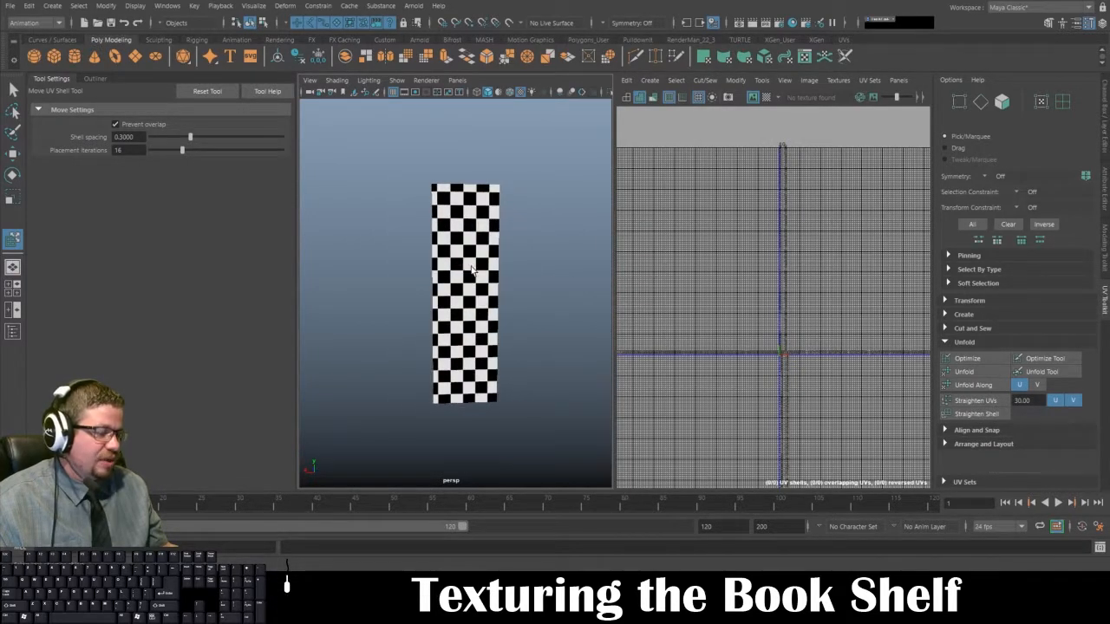
# Step: Select all of the bookshelf's UV shells with the Move UV Shell tool and unfold them along the U direction
pyautogui.click(447, 270)
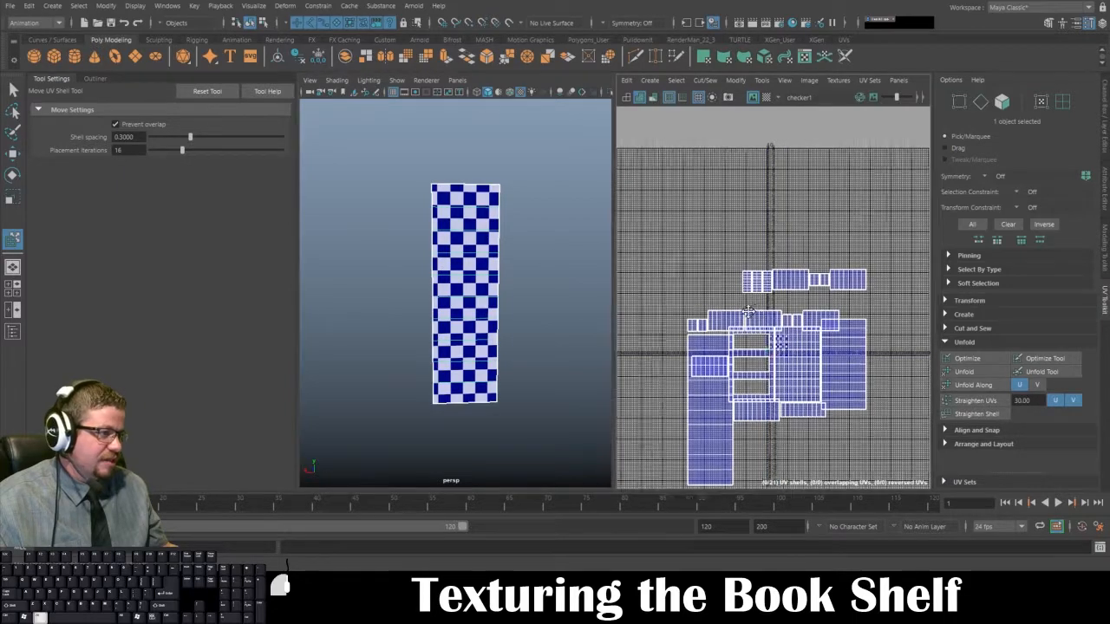
pyautogui.scroll(-2, 783, 294)
pyautogui.keyDown('alt'); pyautogui.moveTo(783, 293); pyautogui.dragTo(745, 255); pyautogui.keyUp('alt')
pyautogui.keyDown('alt'); pyautogui.moveTo(745, 258); pyautogui.dragTo(700, 265, button='right'); pyautogui.keyUp('alt')
pyautogui.keyDown('alt'); pyautogui.moveTo(539, 296); pyautogui.dragTo(395, 294); pyautogui.keyUp('alt')
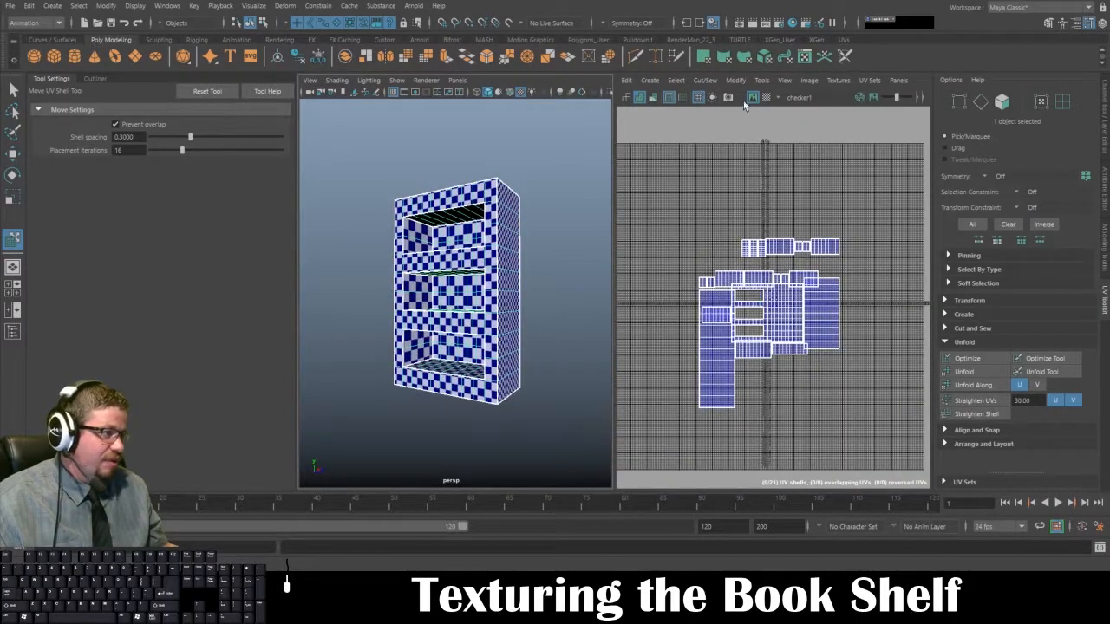
pyautogui.click(763, 82)
pyautogui.click(779, 172)
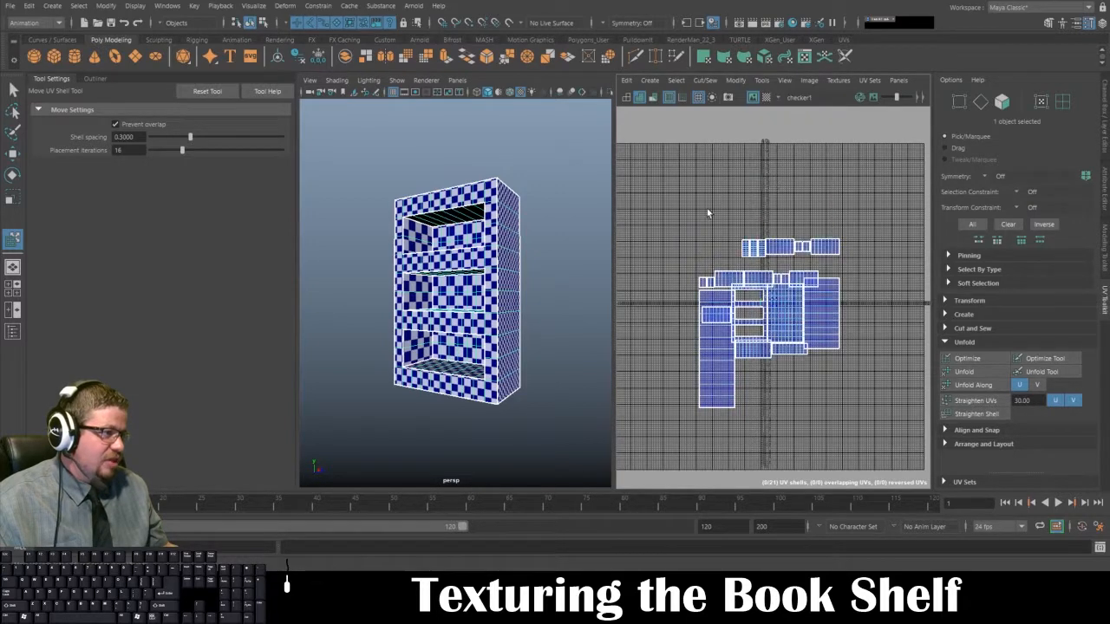
pyautogui.moveTo(665, 192); pyautogui.dragTo(925, 468)
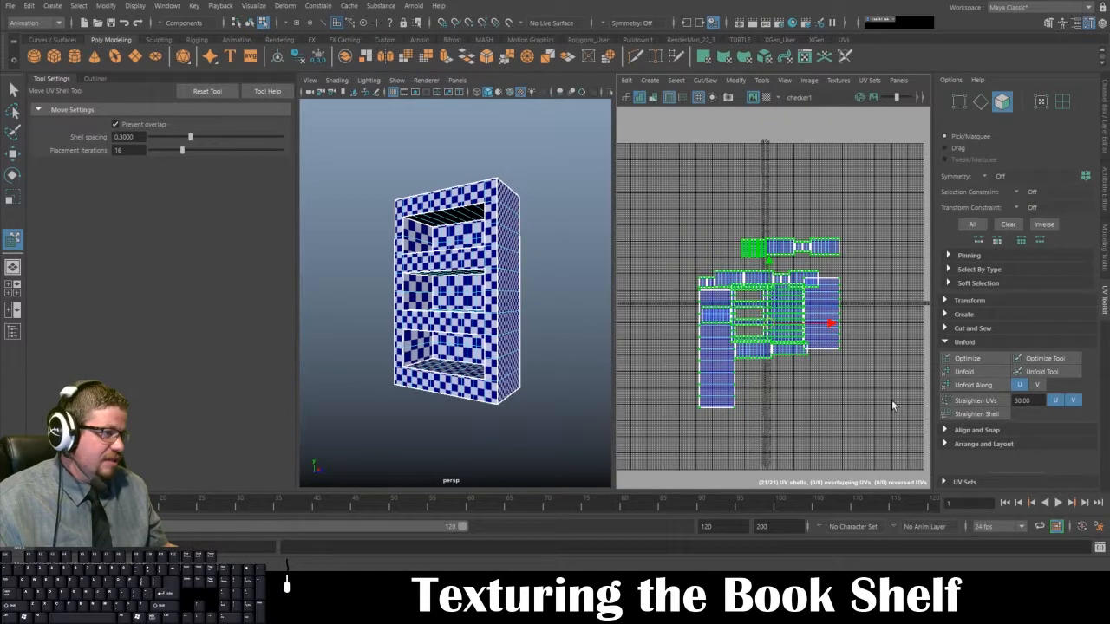
pyautogui.click(974, 386)
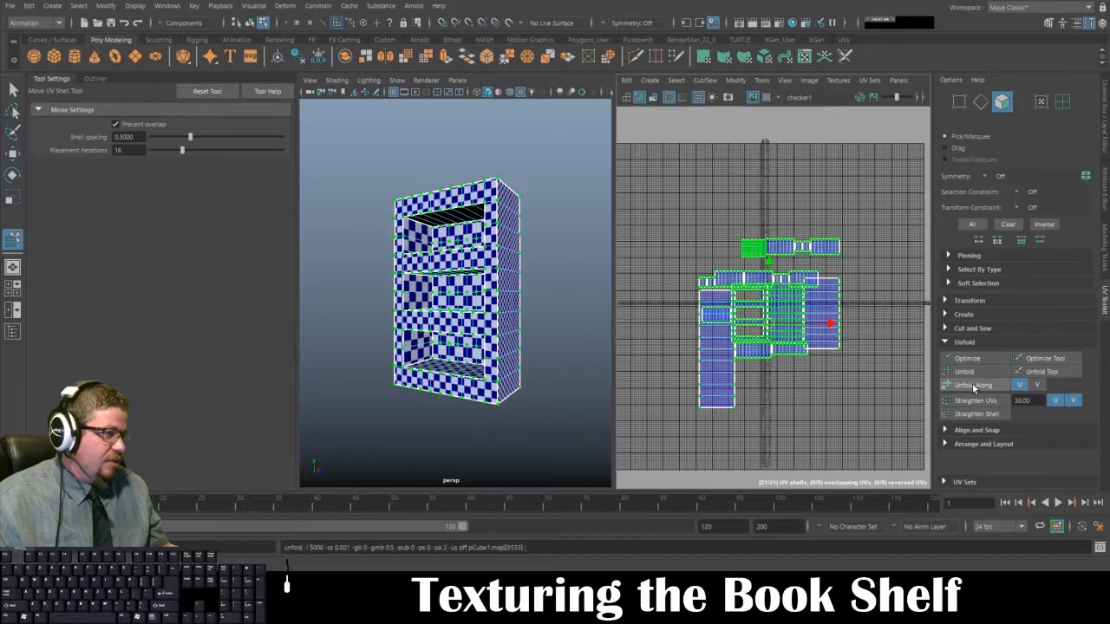
# Step: Deselect the bookshelf and examine the checker pattern on its front, side panel and inner shelves
pyautogui.keyDown('alt'); pyautogui.moveTo(530, 250); pyautogui.dragTo(460, 269); pyautogui.keyUp('alt')
pyautogui.moveTo(471, 228); pyautogui.dragTo(510, 195, button='right')
pyautogui.click(373, 269)
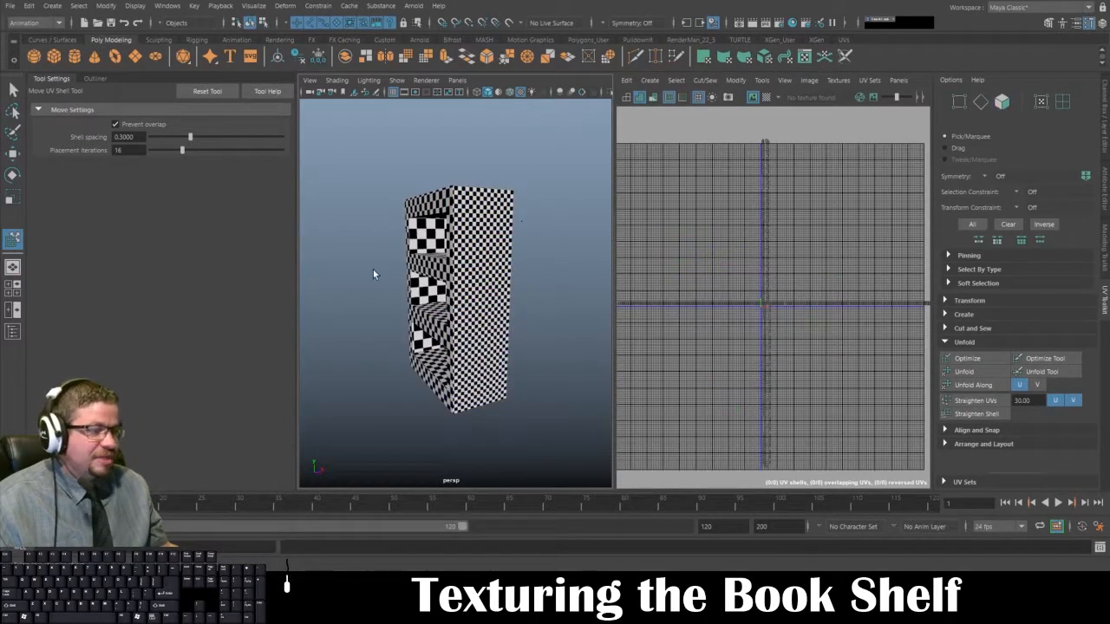
pyautogui.keyDown('alt'); pyautogui.moveTo(373, 270); pyautogui.dragTo(496, 271); pyautogui.keyUp('alt')
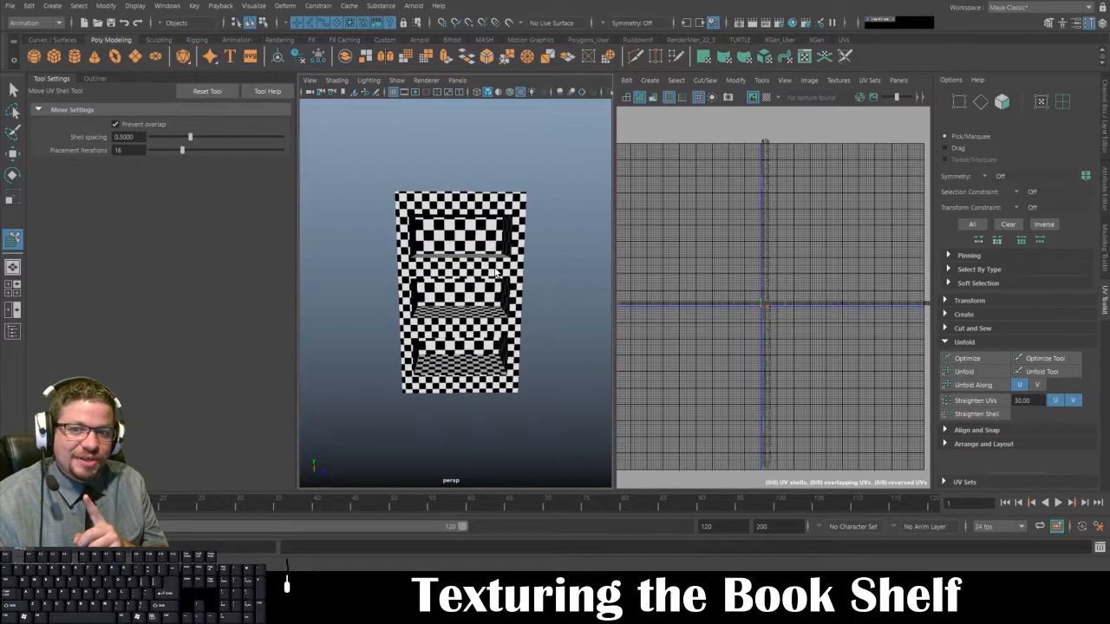
# Step: Move the UV shell of the bookshelf's tall side panel clear of the other shells with the Move UV Shell tool
pyautogui.click(487, 295)
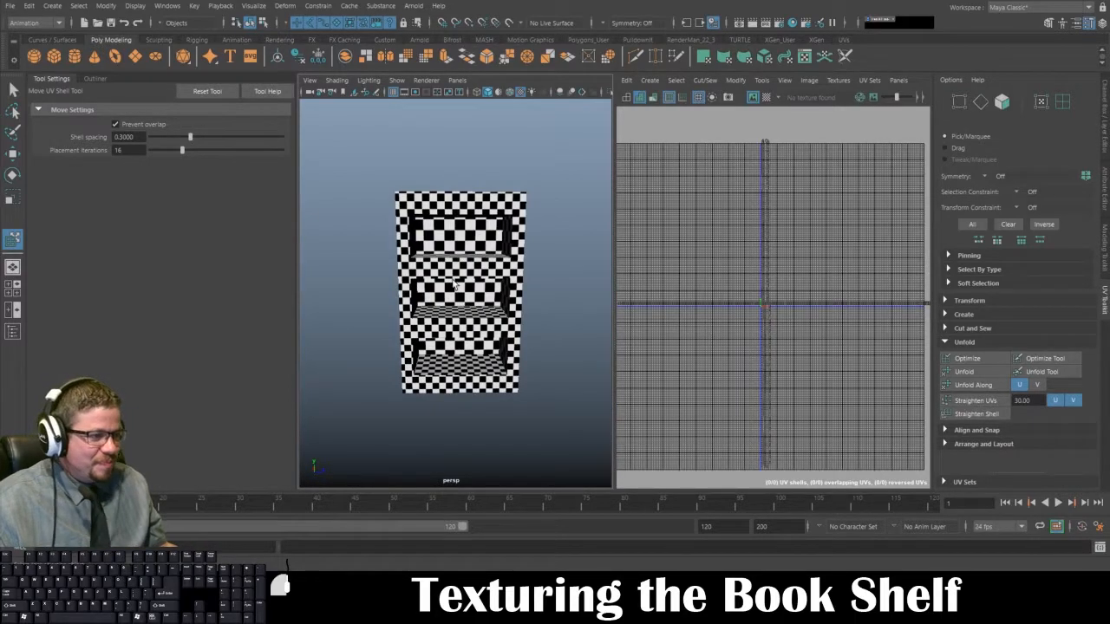
pyautogui.scroll(3, 734, 293)
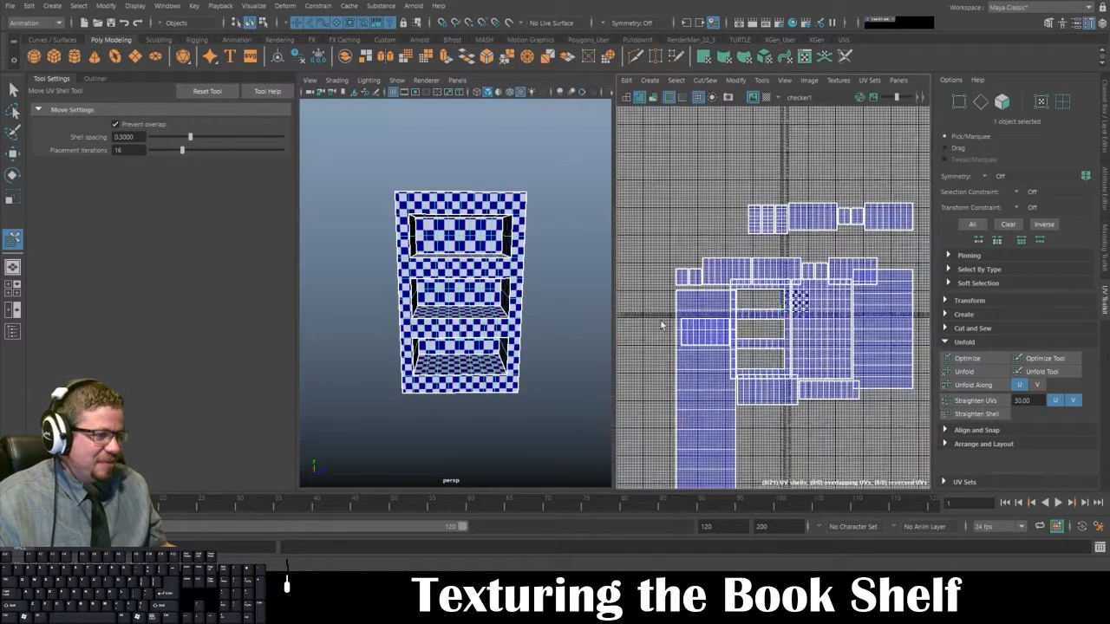
pyautogui.keyDown('alt'); pyautogui.moveTo(427, 299); pyautogui.dragTo(390, 297); pyautogui.keyUp('alt')
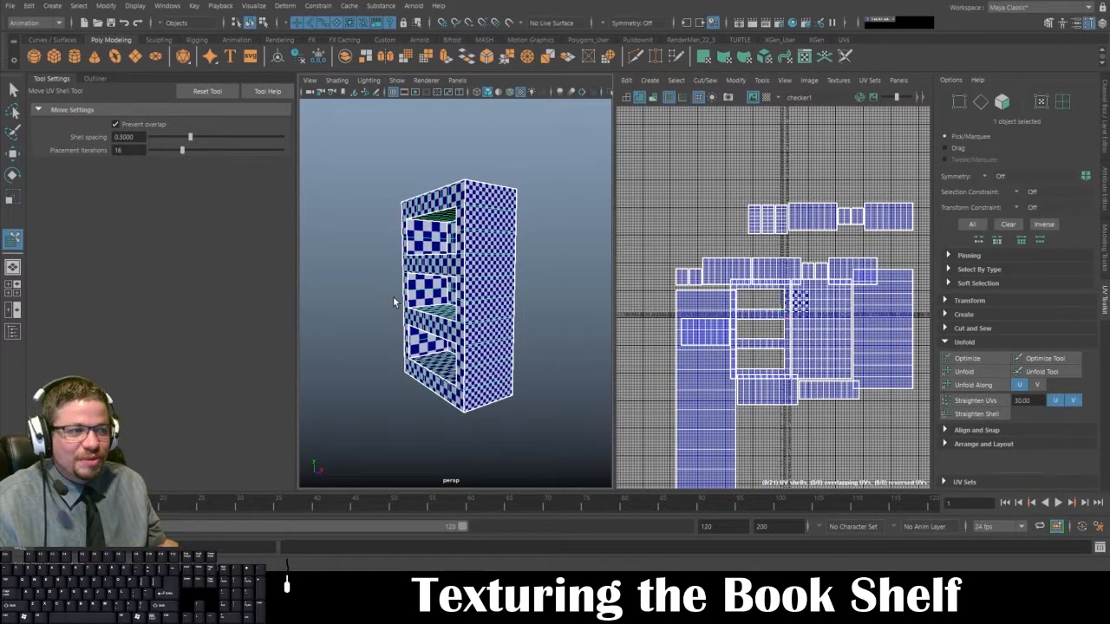
pyautogui.click(761, 81)
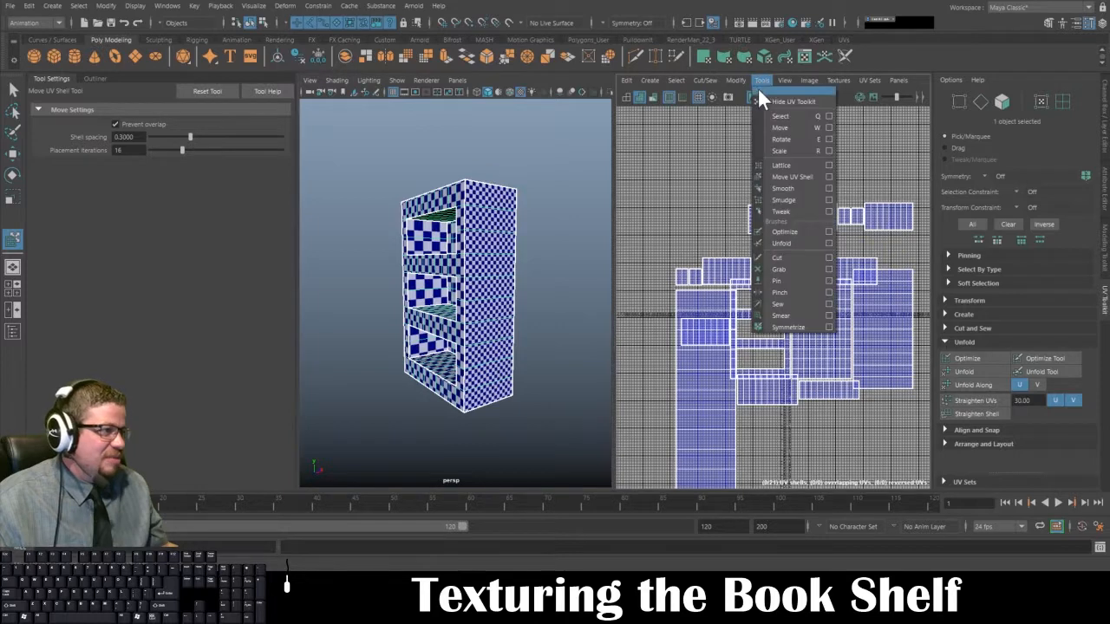
pyautogui.click(781, 177)
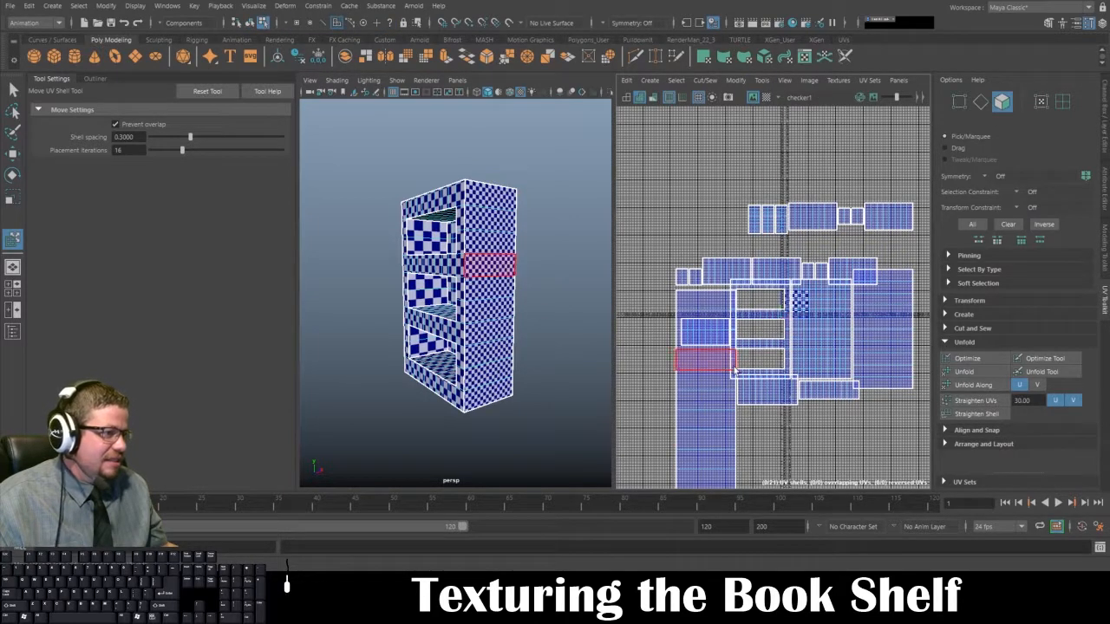
pyautogui.keyDown('alt'); pyautogui.moveTo(466, 303); pyautogui.dragTo(511, 307); pyautogui.keyUp('alt')
pyautogui.click(704, 379)
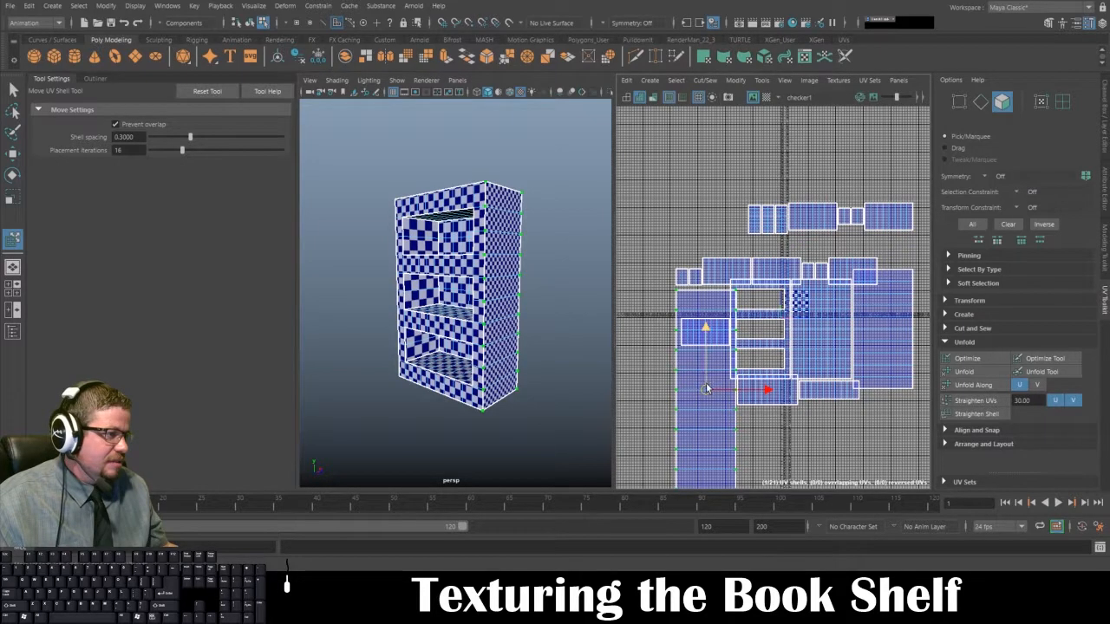
pyautogui.moveTo(704, 381); pyautogui.dragTo(654, 382)
pyautogui.keyDown('alt'); pyautogui.moveTo(655, 382); pyautogui.dragTo(640, 382, button='right'); pyautogui.keyUp('alt')
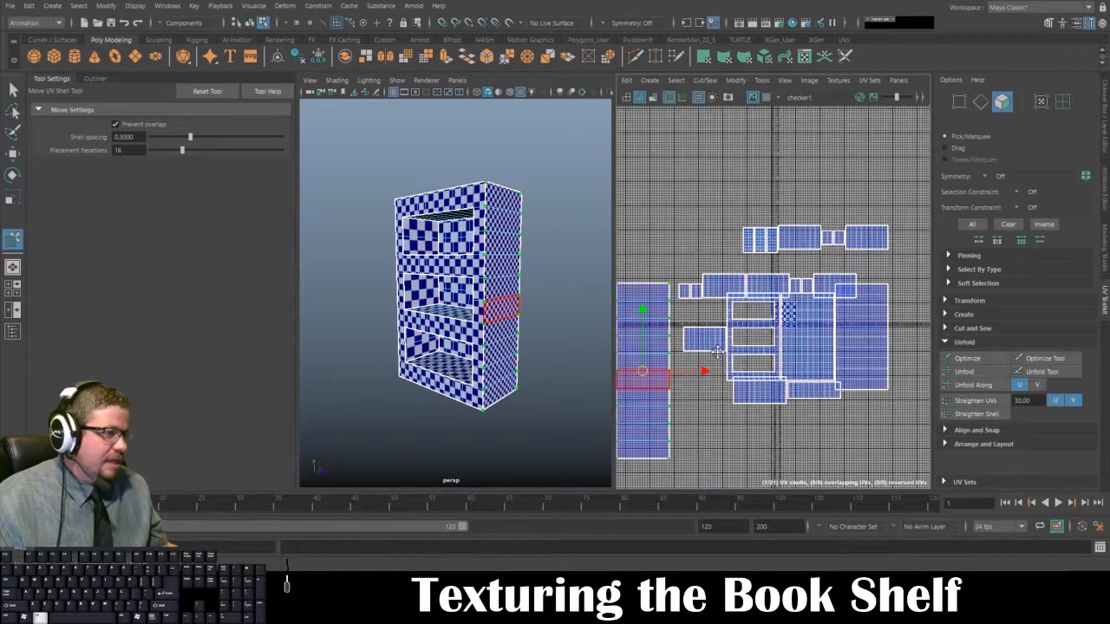
pyautogui.keyDown('alt'); pyautogui.moveTo(640, 382); pyautogui.dragTo(698, 347, button='middle'); pyautogui.keyUp('alt')
pyautogui.keyDown('alt'); pyautogui.moveTo(560, 337); pyautogui.dragTo(528, 338); pyautogui.keyUp('alt')
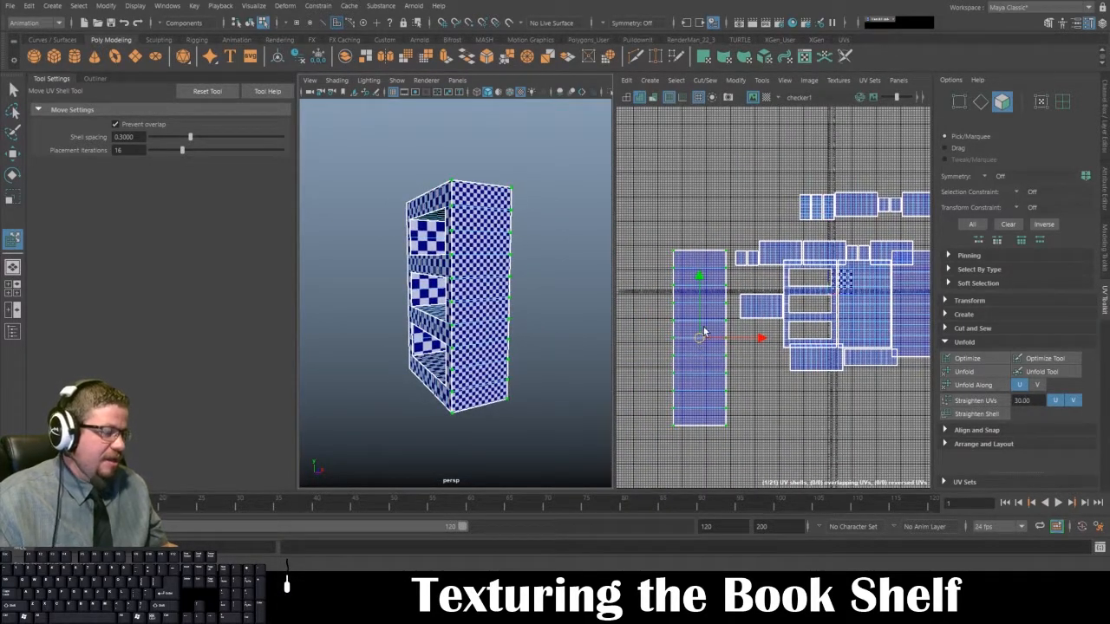
# Step: Scale the side panel's UV shell down so its checker squares roughly match the size of those on the front
pyautogui.press('r')
pyautogui.moveTo(700, 339); pyautogui.dragTo(864, 396)
pyautogui.keyDown('alt'); pyautogui.moveTo(500, 294); pyautogui.dragTo(548, 392, button='right'); pyautogui.keyUp('alt')
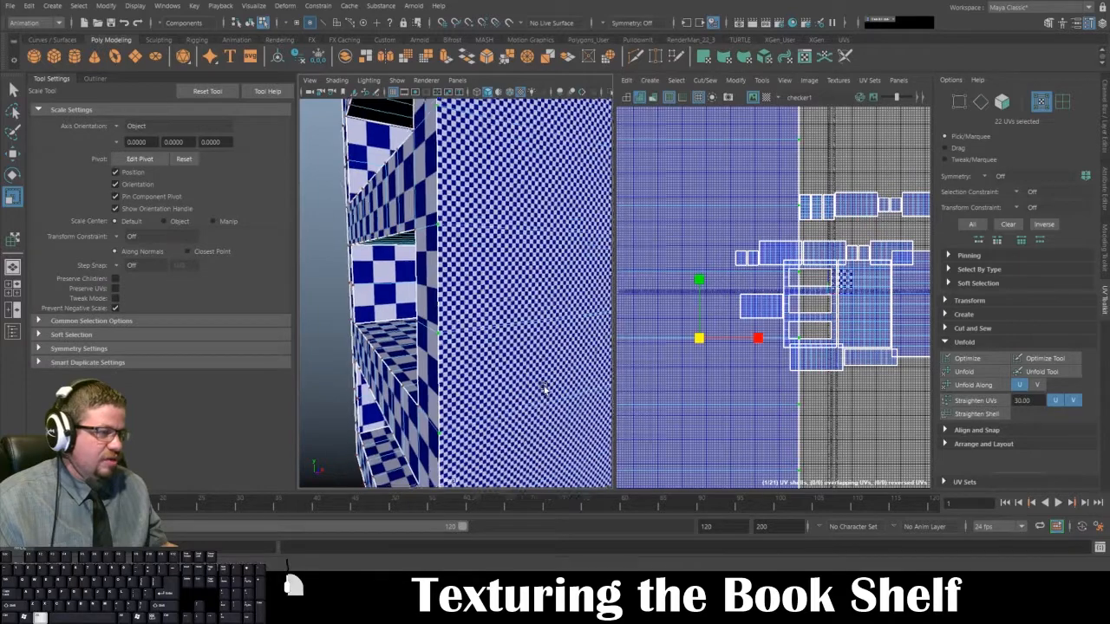
pyautogui.moveTo(699, 338); pyautogui.dragTo(649, 325)
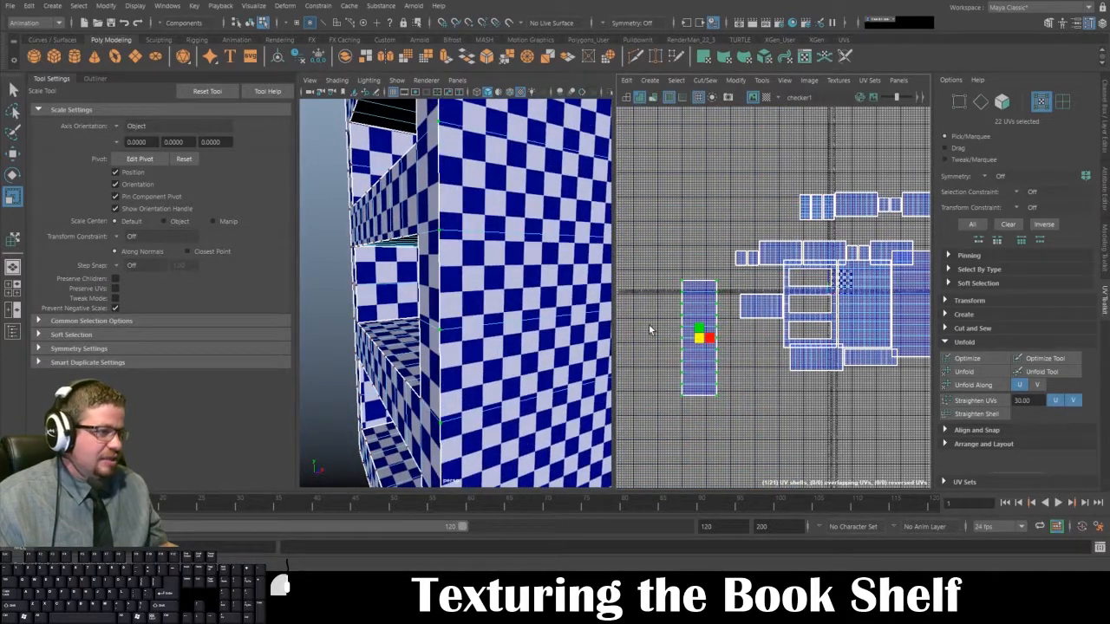
# Step: Deselect the bookshelf and compare the checker size on the side panel with the front and inner shelves
pyautogui.scroll(-6, 482, 252)
pyautogui.keyDown('alt'); pyautogui.moveTo(475, 249); pyautogui.dragTo(515, 244); pyautogui.keyUp('alt')
pyautogui.moveTo(515, 243); pyautogui.dragTo(556, 210, button='right')
pyautogui.keyDown('alt'); pyautogui.moveTo(556, 210); pyautogui.dragTo(512, 300); pyautogui.keyUp('alt')
pyautogui.keyDown('alt'); pyautogui.moveTo(511, 300); pyautogui.dragTo(542, 299, button='right'); pyautogui.keyUp('alt')
pyautogui.keyDown('alt'); pyautogui.moveTo(520, 295); pyautogui.dragTo(425, 260); pyautogui.keyUp('alt')
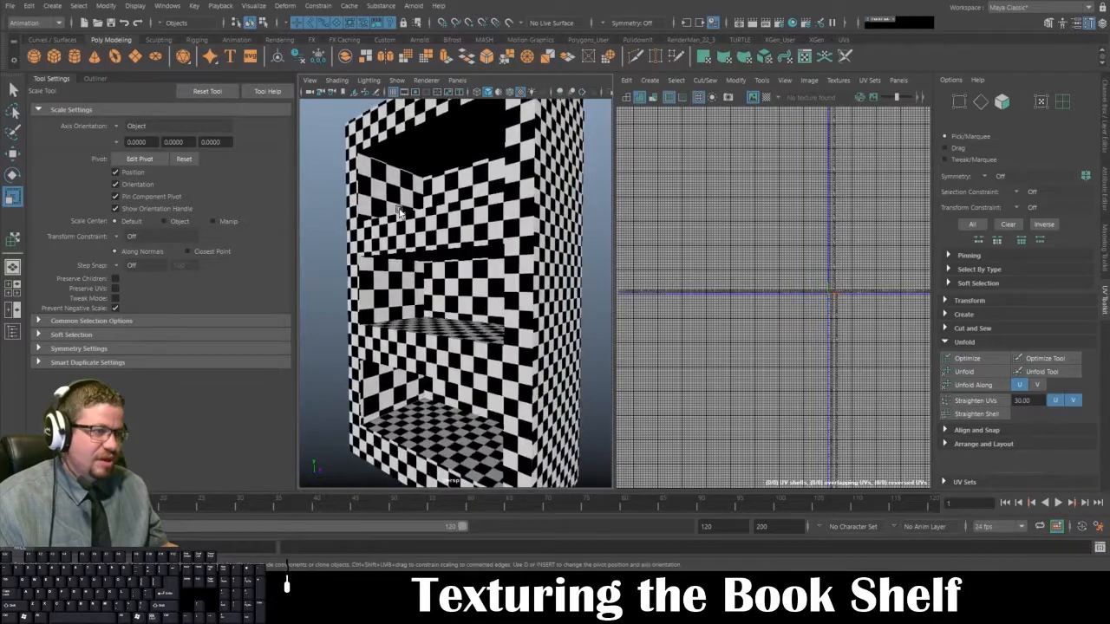
# Step: Select all of the bookshelf's UV shells in the UV Editor with the Move UV Shell tool
pyautogui.click(429, 257)
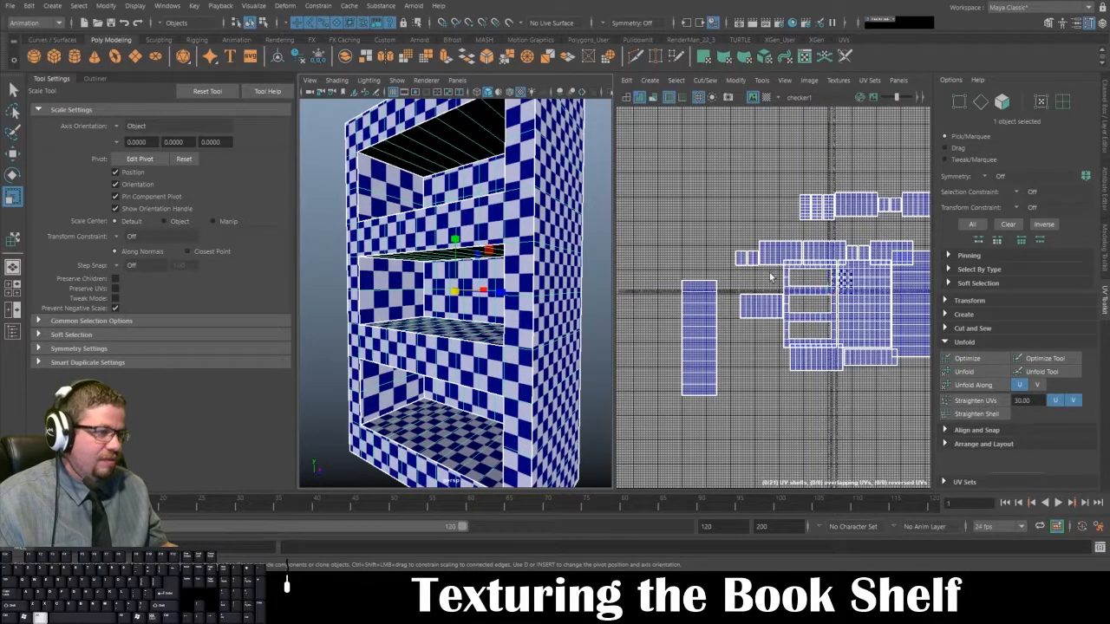
pyautogui.click(766, 83)
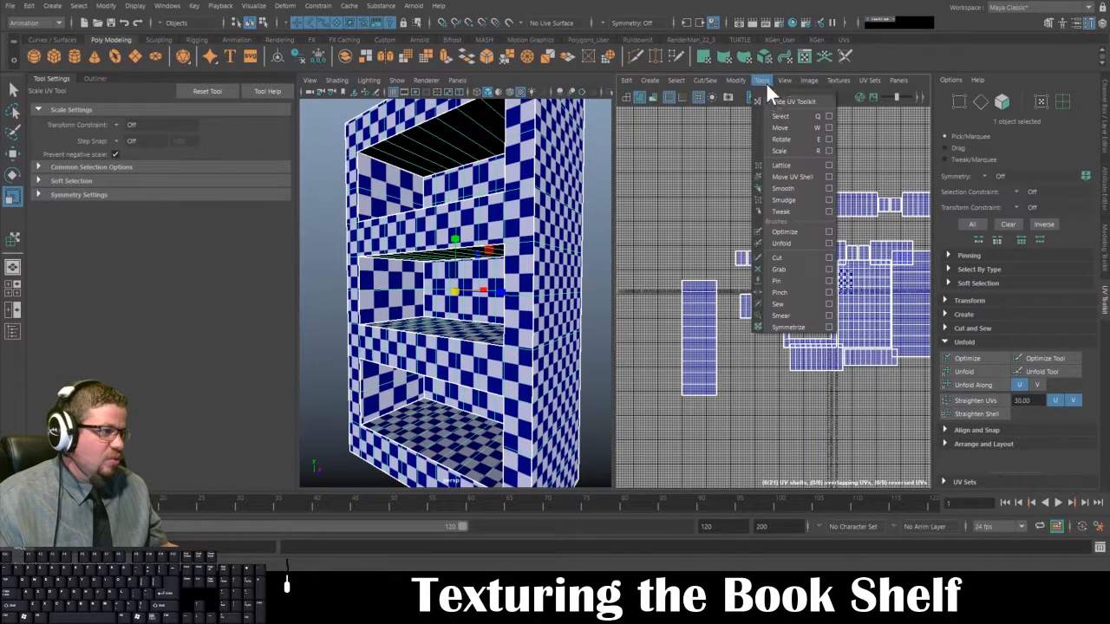
pyautogui.click(788, 165)
pyautogui.keyDown('alt'); pyautogui.moveTo(736, 237); pyautogui.dragTo(718, 191, button='right'); pyautogui.keyUp('alt')
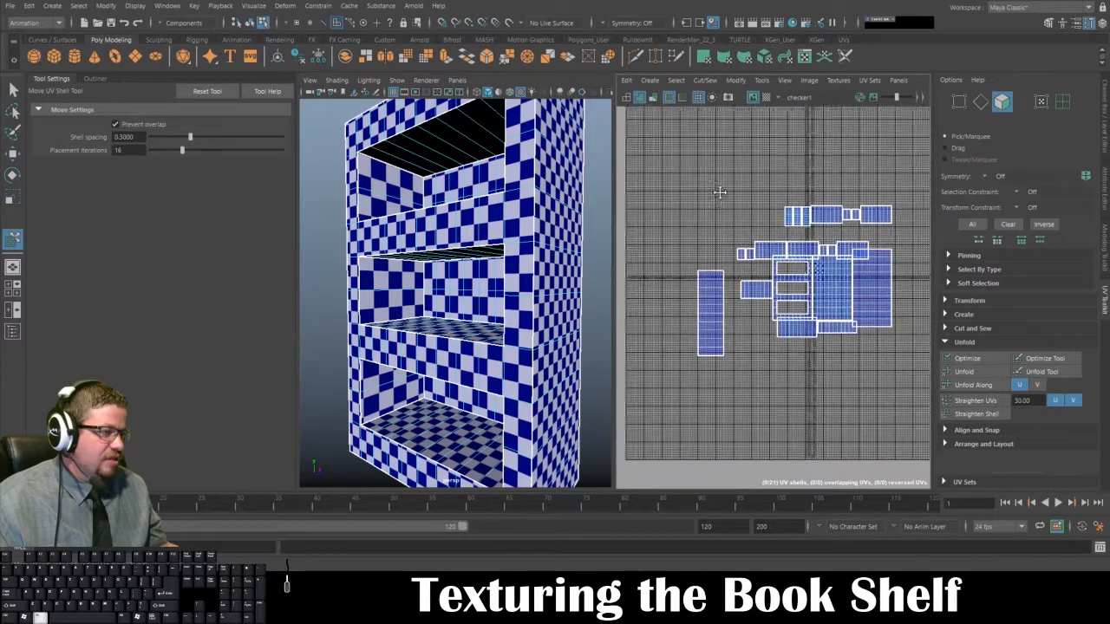
pyautogui.keyDown('alt'); pyautogui.moveTo(718, 191); pyautogui.dragTo(698, 179, button='middle'); pyautogui.keyUp('alt')
pyautogui.moveTo(660, 164); pyautogui.dragTo(930, 444)
pyautogui.keyDown('alt'); pyautogui.moveTo(765, 189); pyautogui.dragTo(872, 366, button='right'); pyautogui.keyUp('alt')
# Step: Examine how the selected UV shells overlap one another around the textured 0 to 1 tile
pyautogui.scroll(6, 872, 366)
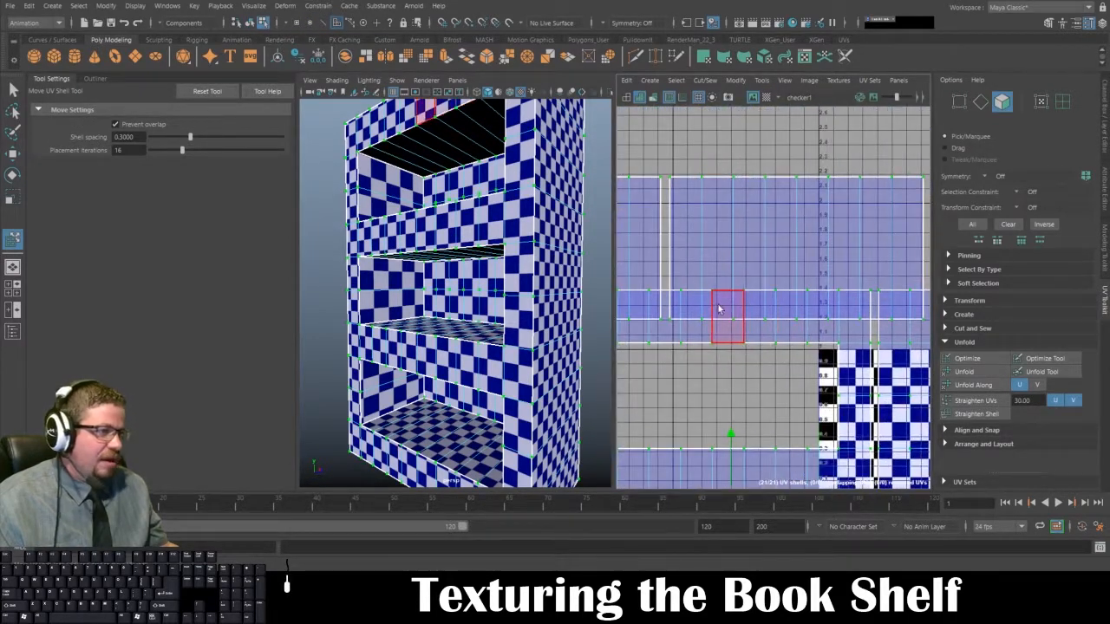
pyautogui.keyDown('alt'); pyautogui.moveTo(720, 305); pyautogui.dragTo(738, 304, button='middle'); pyautogui.keyUp('alt')
pyautogui.scroll(-5, 750, 334)
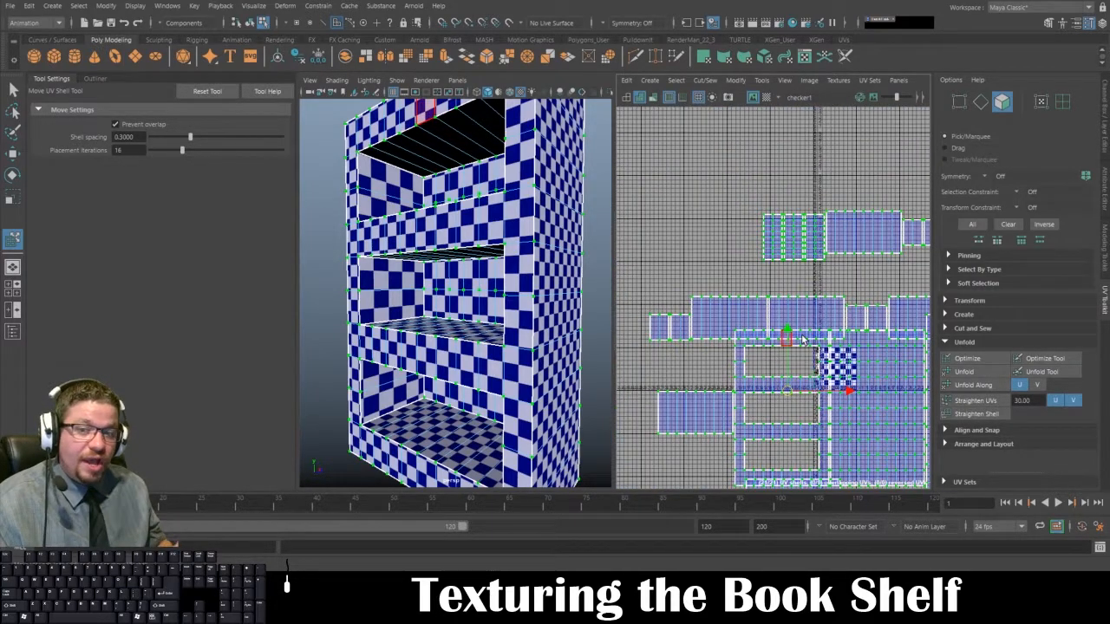
pyautogui.keyDown('alt'); pyautogui.moveTo(802, 340); pyautogui.dragTo(719, 327, button='middle'); pyautogui.keyUp('alt')
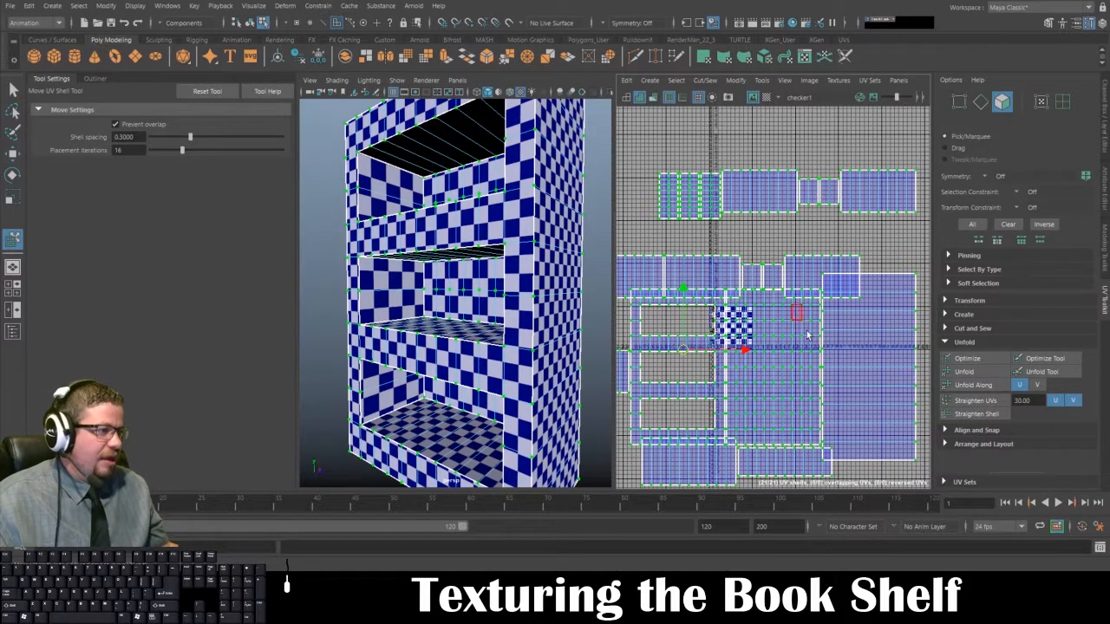
pyautogui.keyDown('alt'); pyautogui.moveTo(841, 404); pyautogui.dragTo(767, 288, button='right'); pyautogui.keyUp('alt')
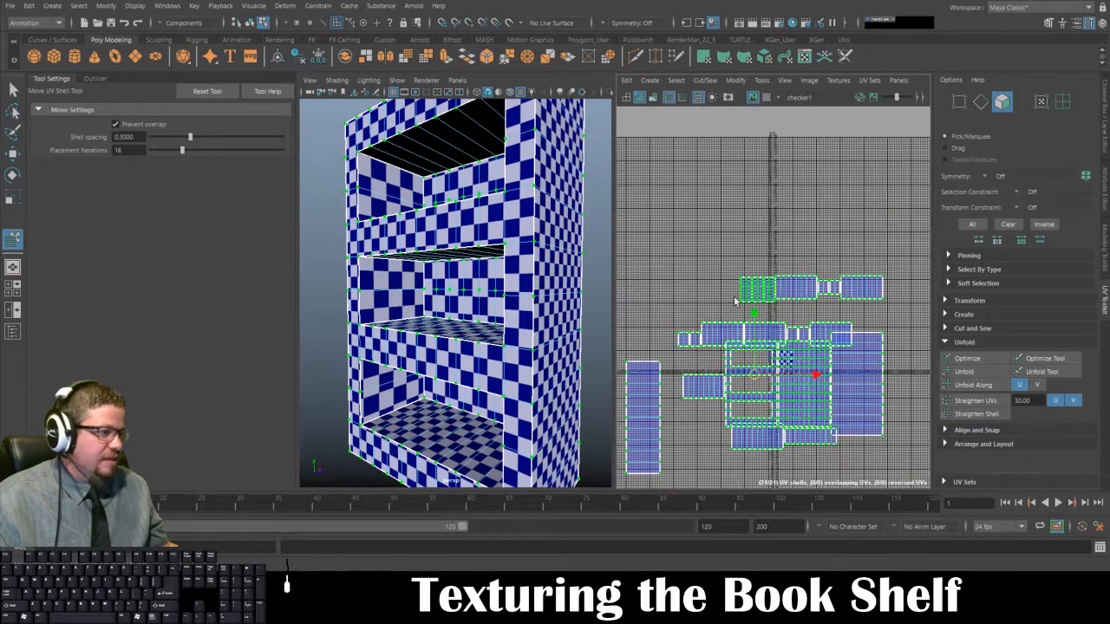
# Step: Lay out all of the bookshelf's UV shells in the 0 to 1 tile using the Unfold3D method and Uniform scale mode
pyautogui.click(731, 79)
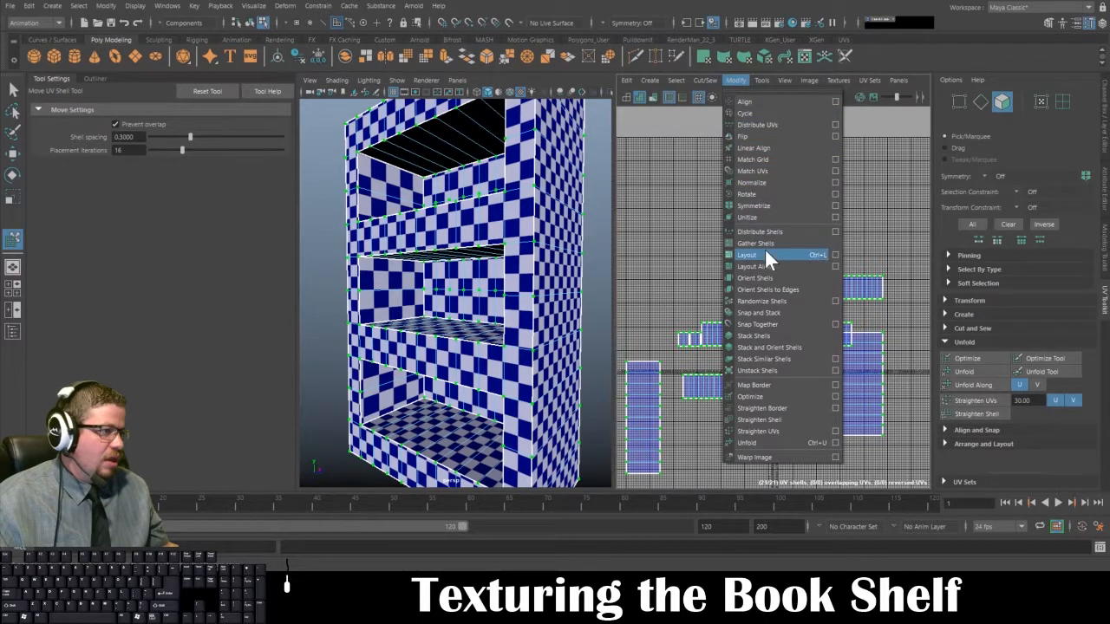
pyautogui.click(836, 255)
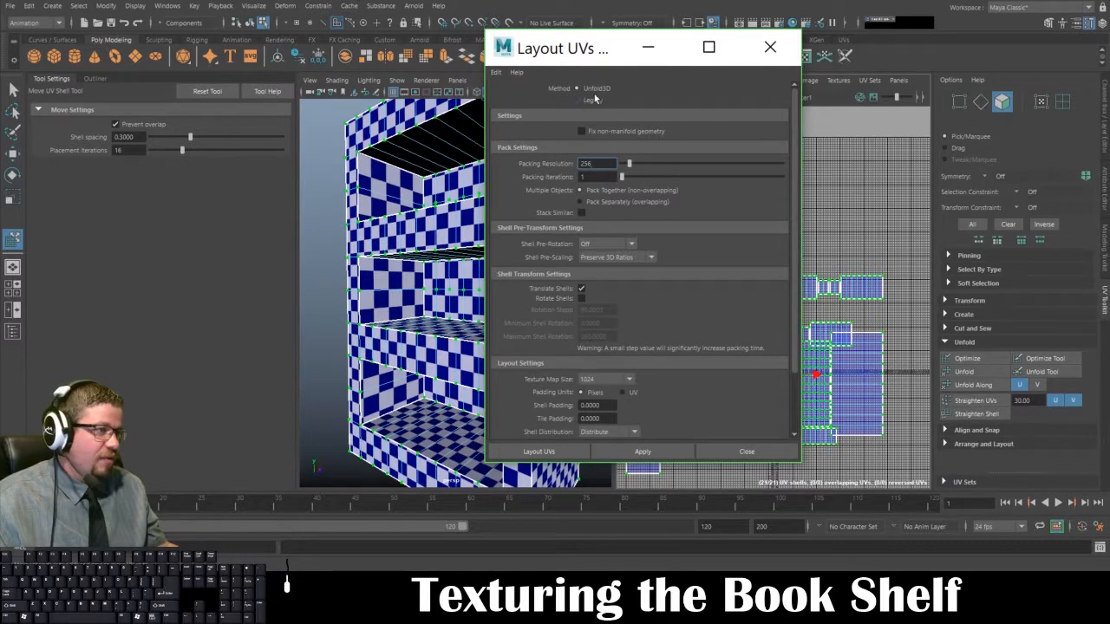
pyautogui.scroll(-2, 587, 184)
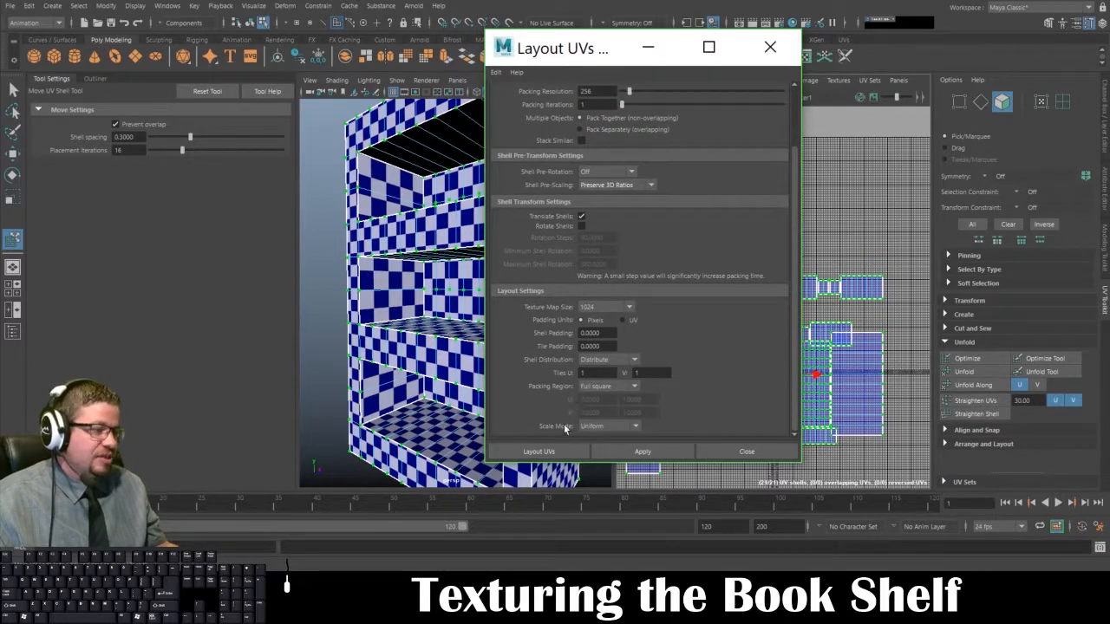
pyautogui.click(597, 426)
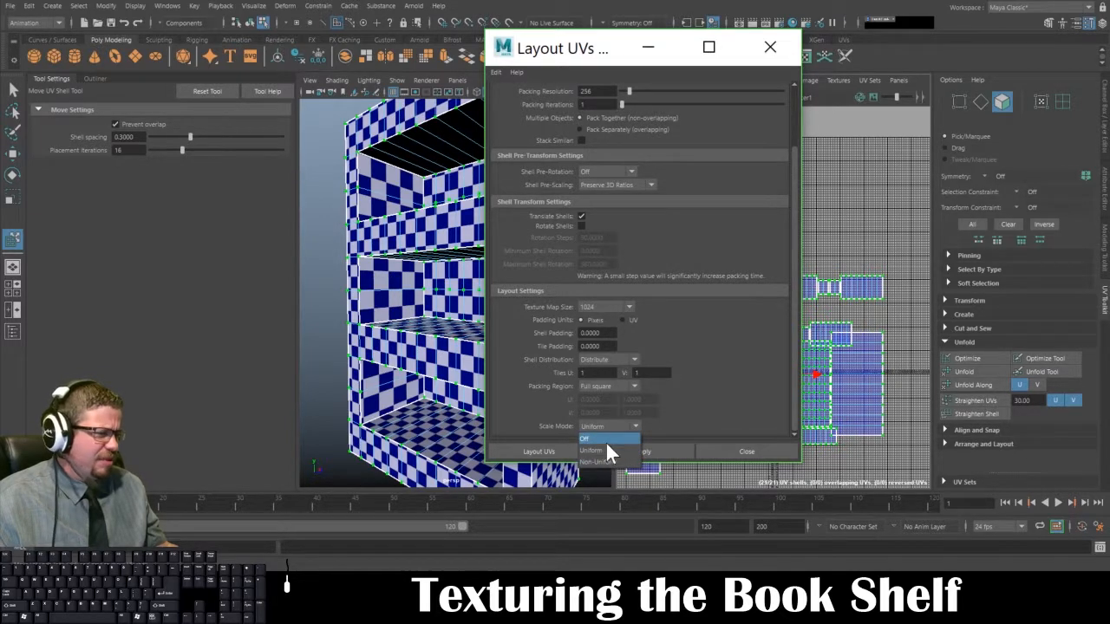
pyautogui.click(606, 450)
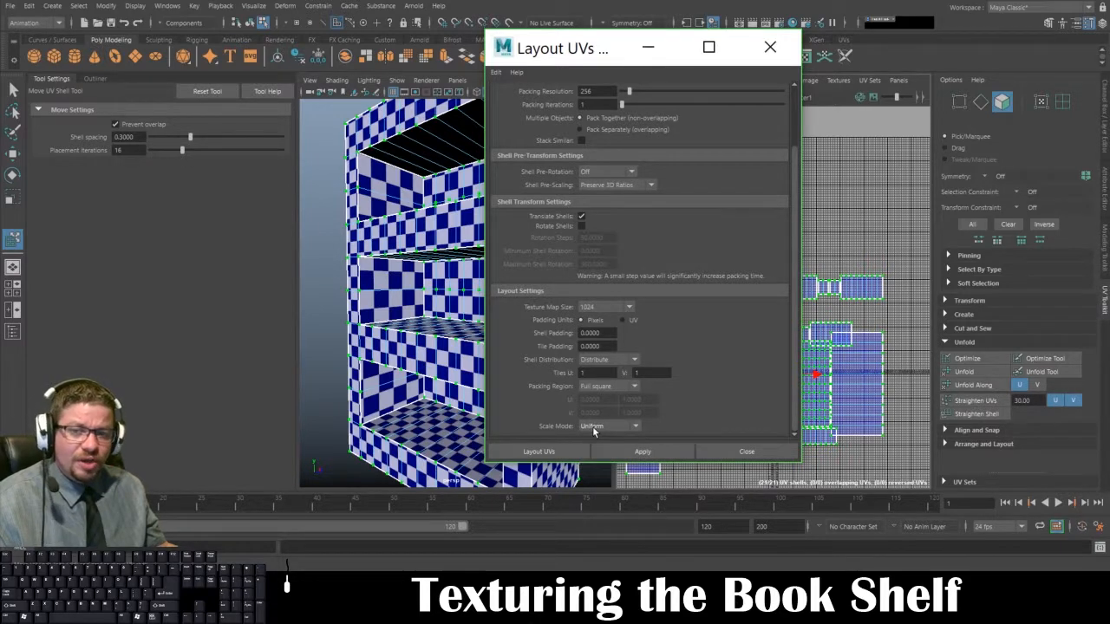
pyautogui.click(603, 449)
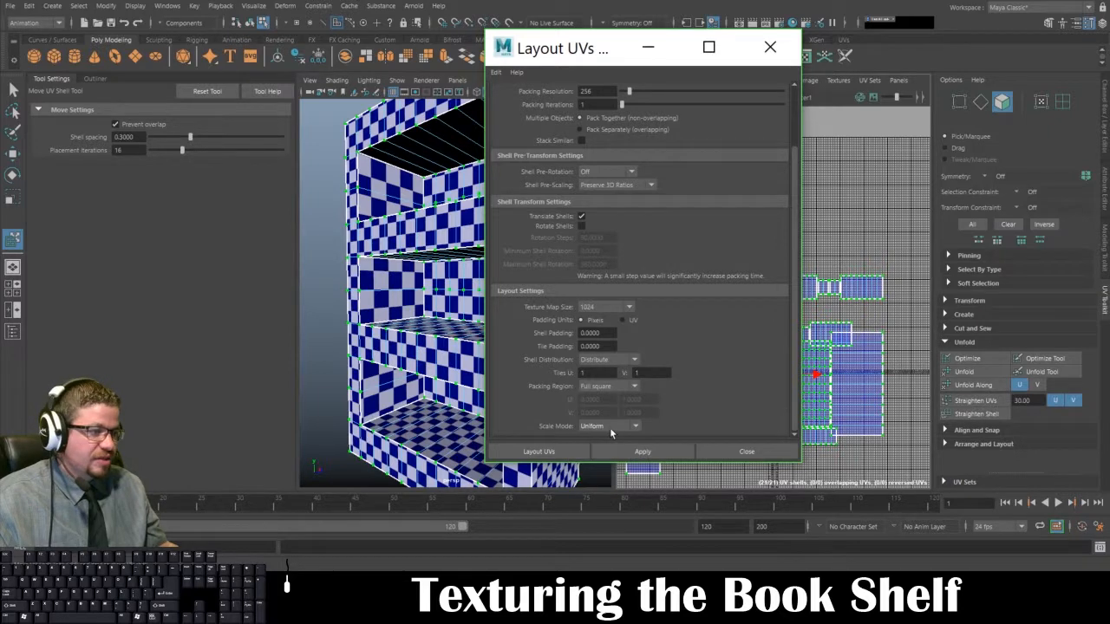
pyautogui.scroll(2, 622, 389)
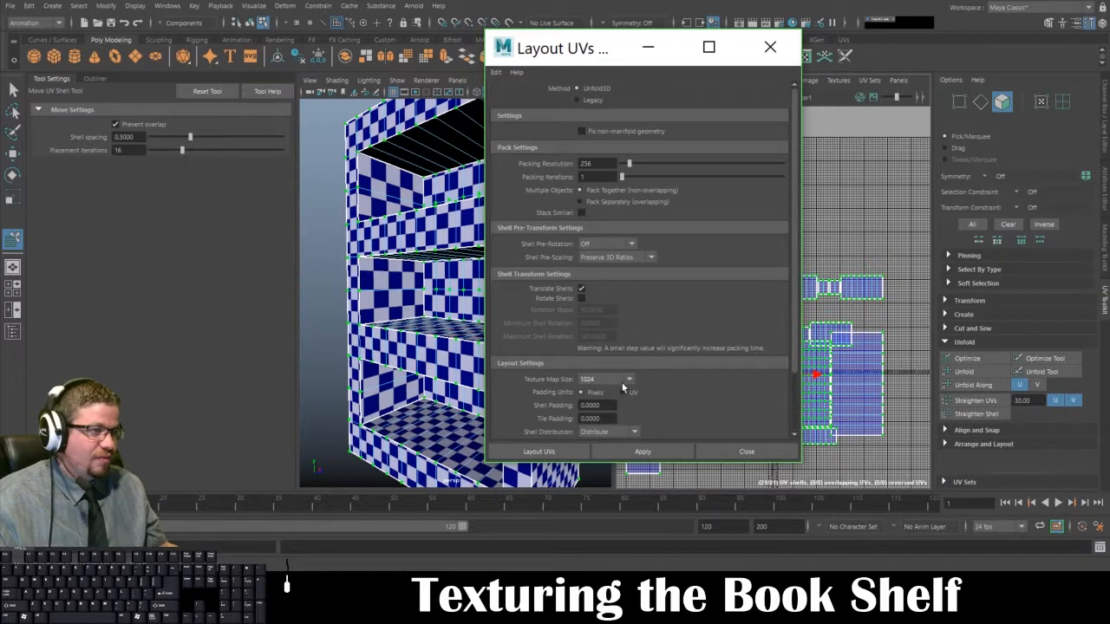
pyautogui.click(568, 451)
pyautogui.press('f')
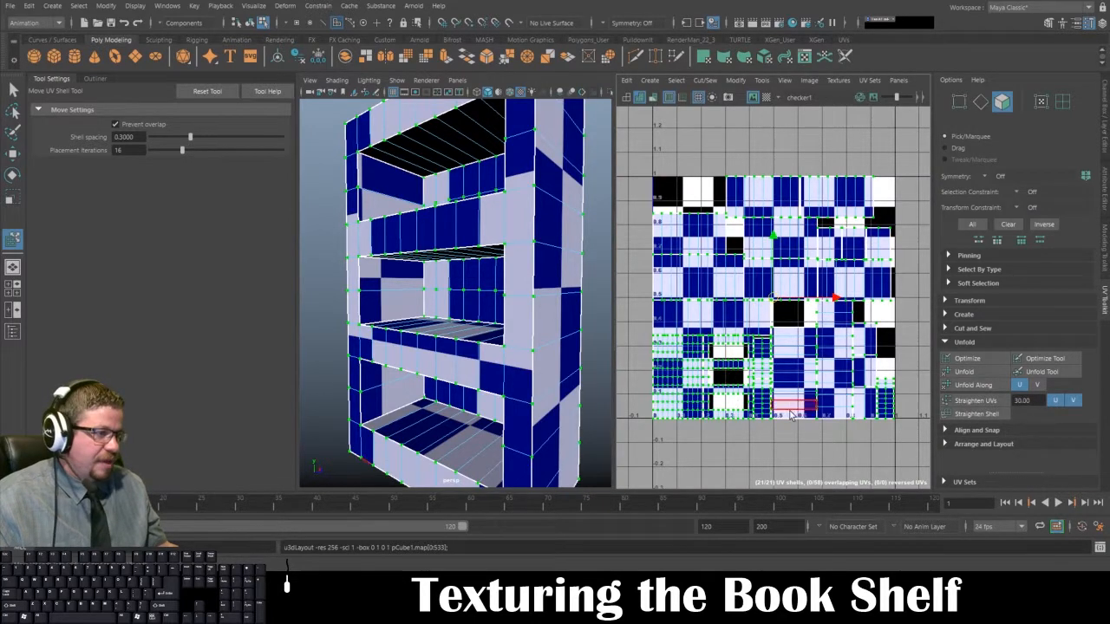
# Step: Scale all the packed UV shells up together well beyond the 0 to 1 tile to shrink the checker squares on the bookshelf
pyautogui.scroll(-3, 793, 413)
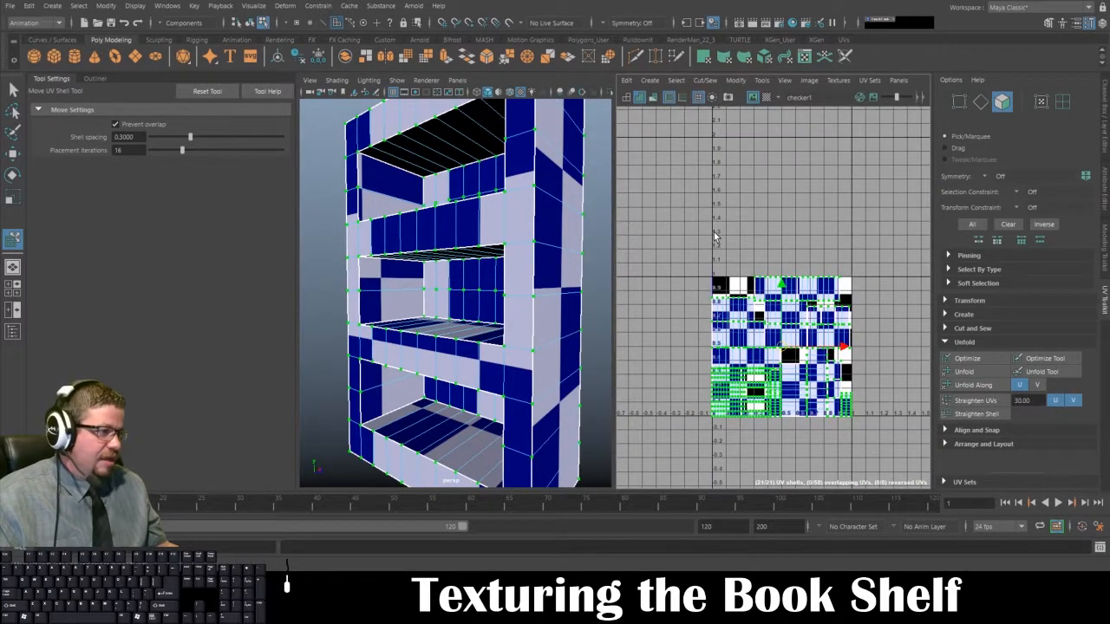
pyautogui.keyDown('alt'); pyautogui.moveTo(700, 250); pyautogui.dragTo(697, 239, button='middle'); pyautogui.keyUp('alt')
pyautogui.scroll(2, 752, 352)
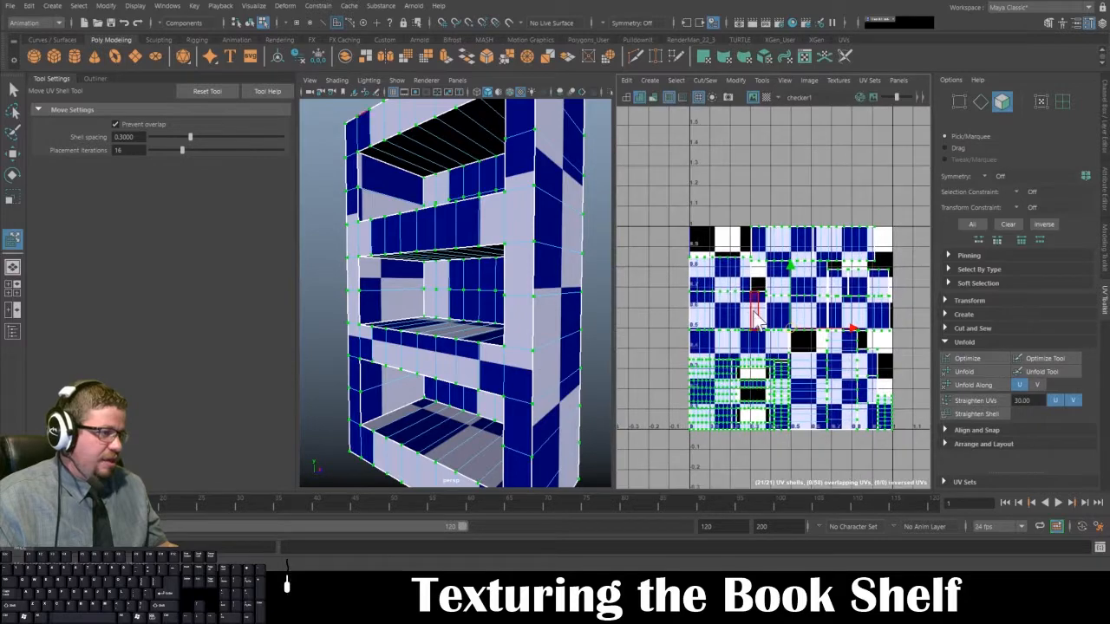
pyautogui.press('space')
pyautogui.scroll(-4, 581, 276)
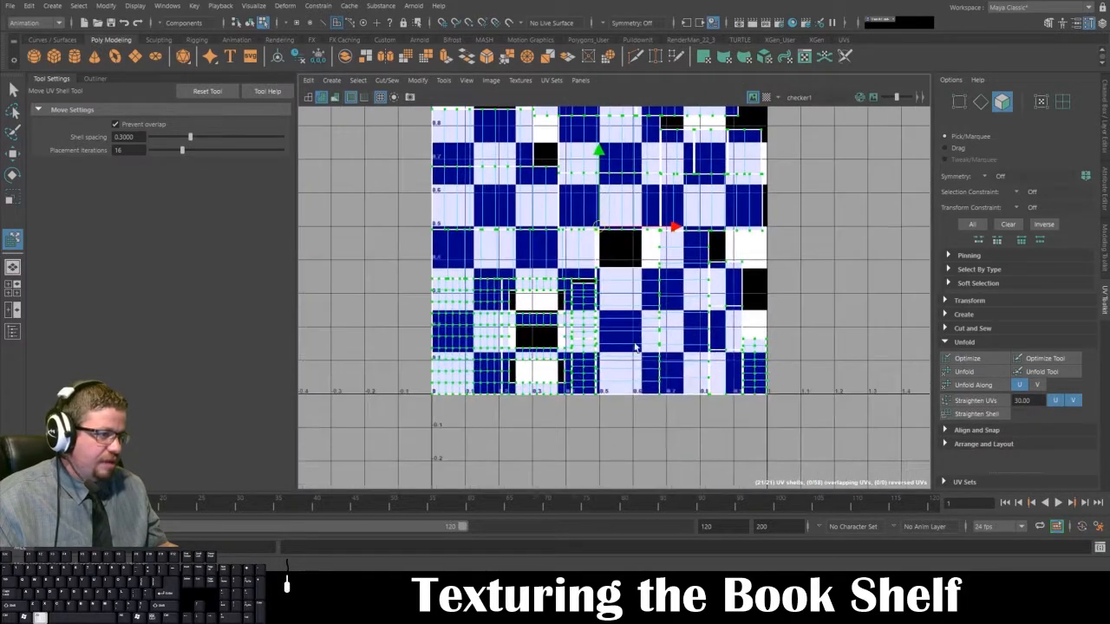
pyautogui.press('space')
pyautogui.keyDown('alt'); pyautogui.moveTo(723, 318); pyautogui.dragTo(681, 268, button='right'); pyautogui.keyUp('alt')
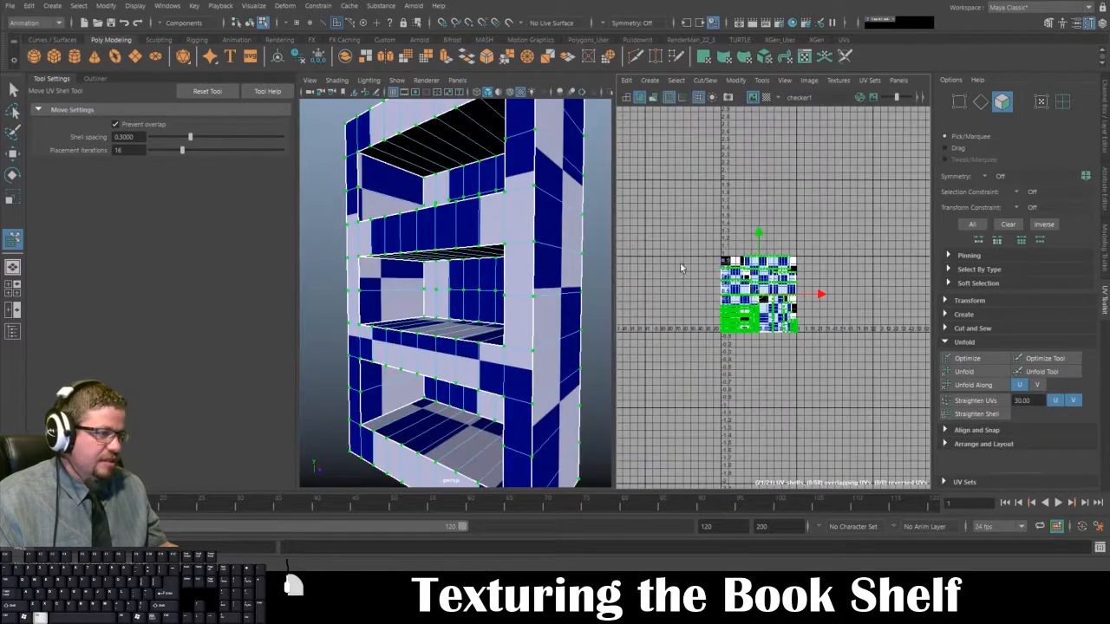
pyautogui.keyDown('alt'); pyautogui.moveTo(520, 265); pyautogui.dragTo(448, 267, button='right'); pyautogui.keyUp('alt')
pyautogui.press('r')
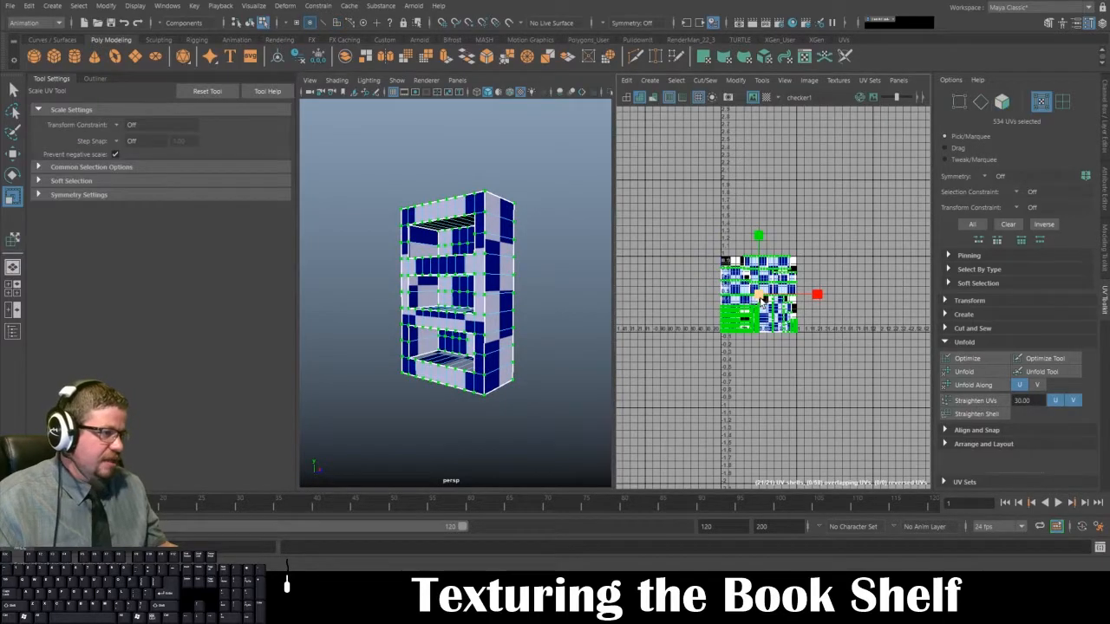
pyautogui.moveTo(759, 296); pyautogui.dragTo(907, 398)
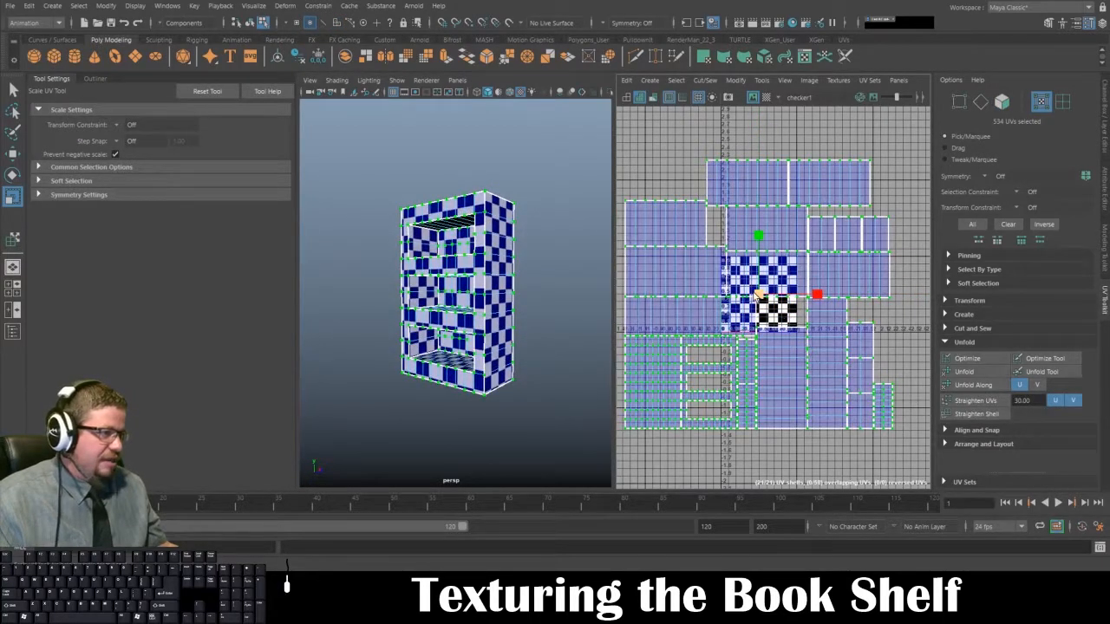
pyautogui.moveTo(759, 296); pyautogui.dragTo(890, 344)
# Step: Deselect the bookshelf and compare the checker size on its sides, front, top and shelves
pyautogui.keyDown('alt'); pyautogui.moveTo(542, 323); pyautogui.dragTo(736, 347); pyautogui.keyUp('alt')
pyautogui.moveTo(460, 262); pyautogui.dragTo(492, 251, button='right')
pyautogui.click(527, 324)
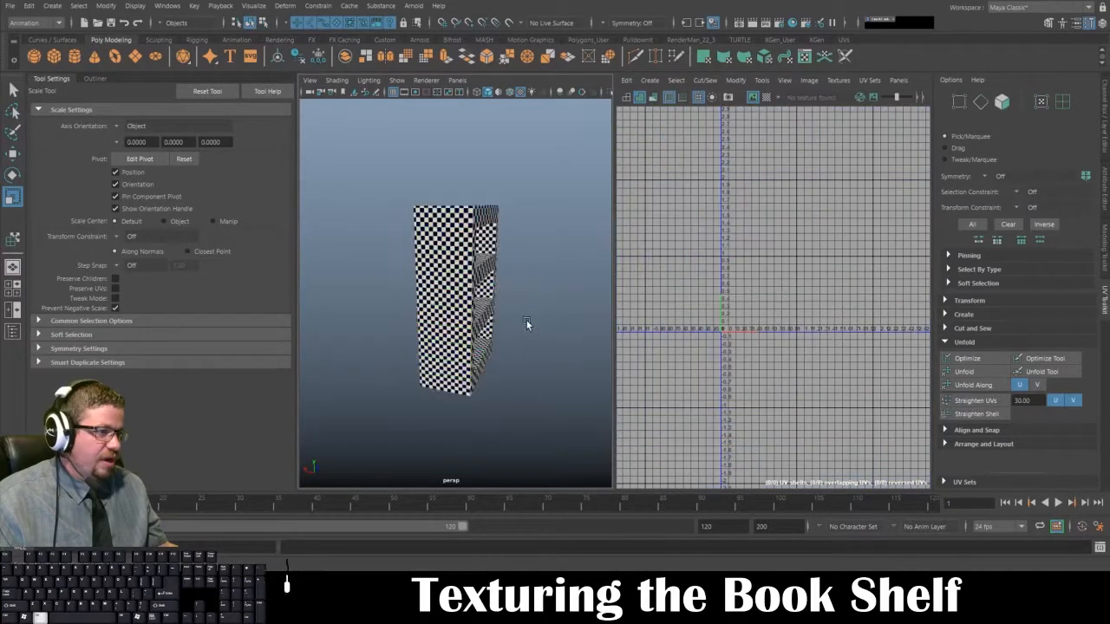
pyautogui.keyDown('alt'); pyautogui.moveTo(527, 324); pyautogui.dragTo(386, 303); pyautogui.keyUp('alt')
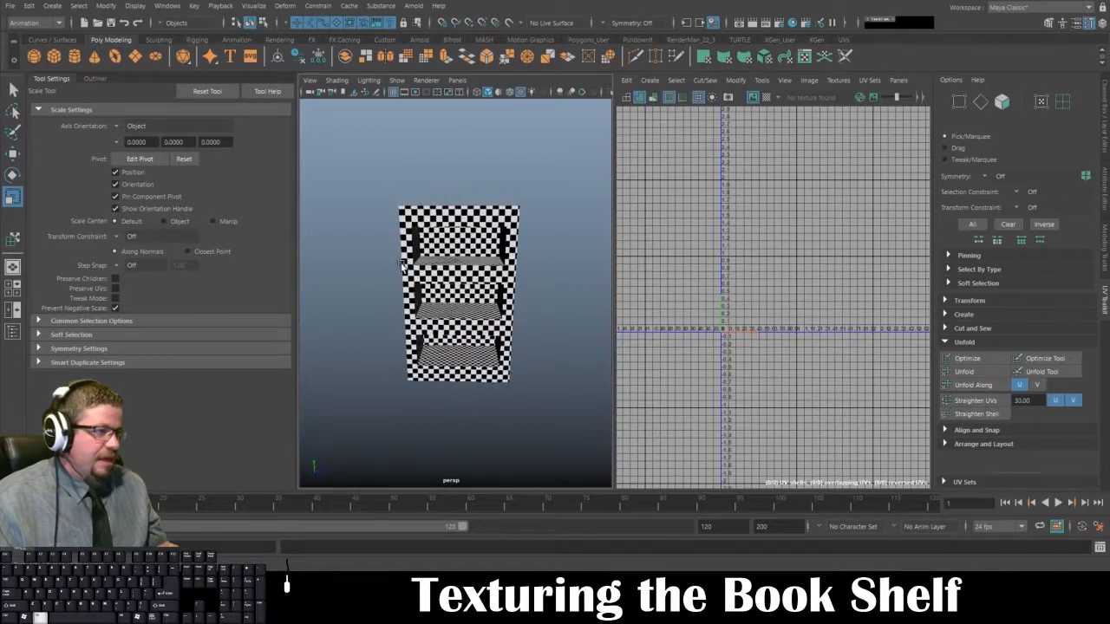
pyautogui.keyDown('alt'); pyautogui.moveTo(387, 303); pyautogui.dragTo(464, 227, button='right'); pyautogui.keyUp('alt')
pyautogui.keyDown('alt'); pyautogui.moveTo(464, 227); pyautogui.dragTo(425, 209); pyautogui.keyUp('alt')
pyautogui.click(425, 209)
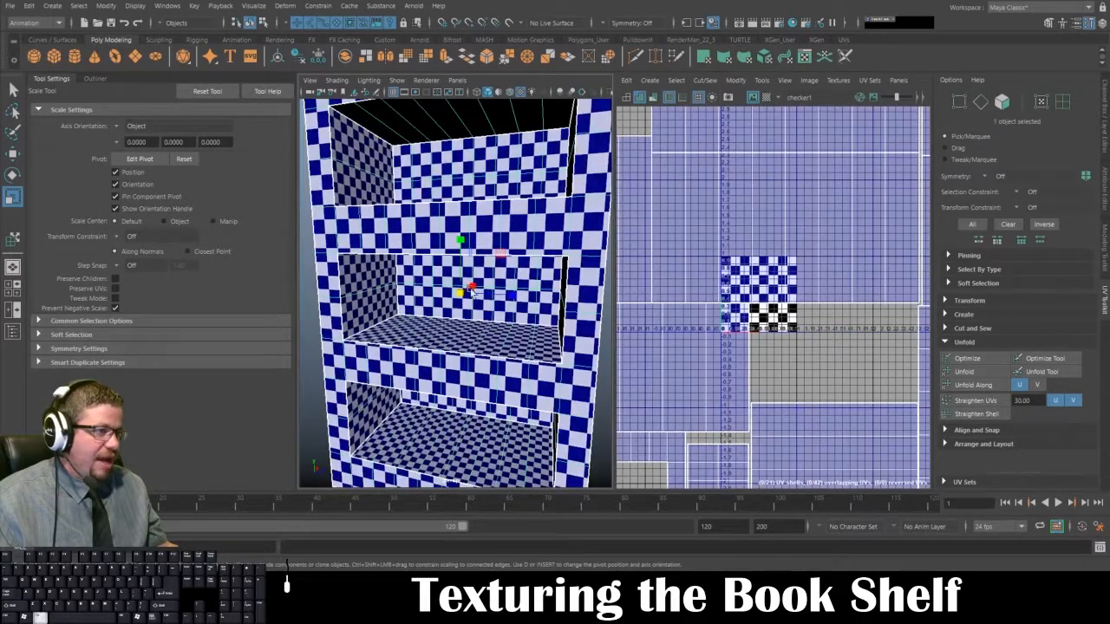
pyautogui.press('f')
pyautogui.click(579, 290)
pyautogui.keyDown('alt'); pyautogui.moveTo(579, 290); pyautogui.dragTo(477, 286); pyautogui.keyUp('alt')
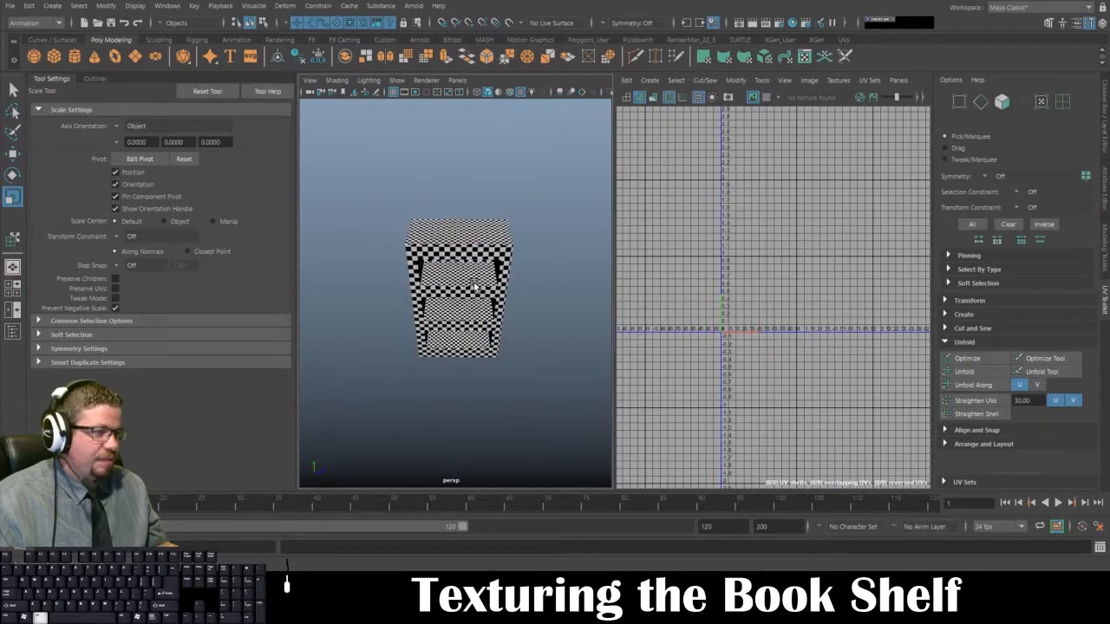
pyautogui.keyDown('alt'); pyautogui.moveTo(476, 287); pyautogui.dragTo(510, 326, button='right'); pyautogui.keyUp('alt')
pyautogui.keyDown('alt'); pyautogui.moveTo(510, 325); pyautogui.dragTo(431, 323); pyautogui.keyUp('alt')
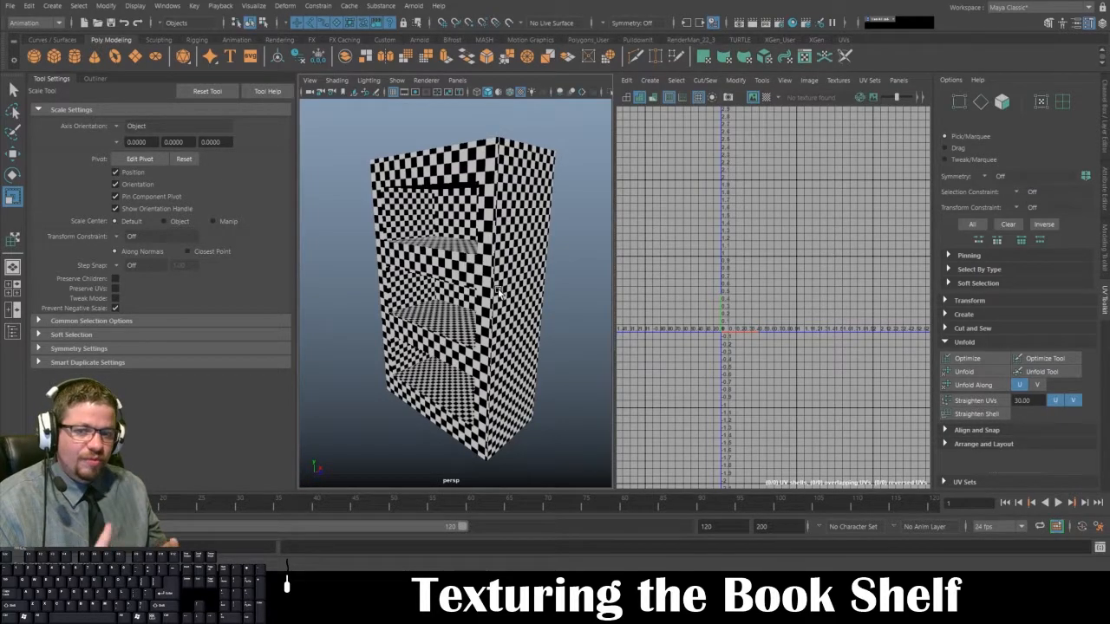
# Step: Examine up close whether the checker squares on the inner shelves, inner walls and front trim are even and undistorted
pyautogui.keyDown('alt'); pyautogui.moveTo(561, 268); pyautogui.dragTo(575, 314); pyautogui.keyUp('alt')
pyautogui.keyDown('alt'); pyautogui.moveTo(575, 315); pyautogui.dragTo(466, 323, button='right'); pyautogui.keyUp('alt')
pyautogui.keyDown('alt'); pyautogui.moveTo(467, 323); pyautogui.dragTo(364, 299); pyautogui.keyUp('alt')
pyautogui.keyDown('alt'); pyautogui.moveTo(365, 299); pyautogui.dragTo(404, 291, button='right'); pyautogui.keyUp('alt')
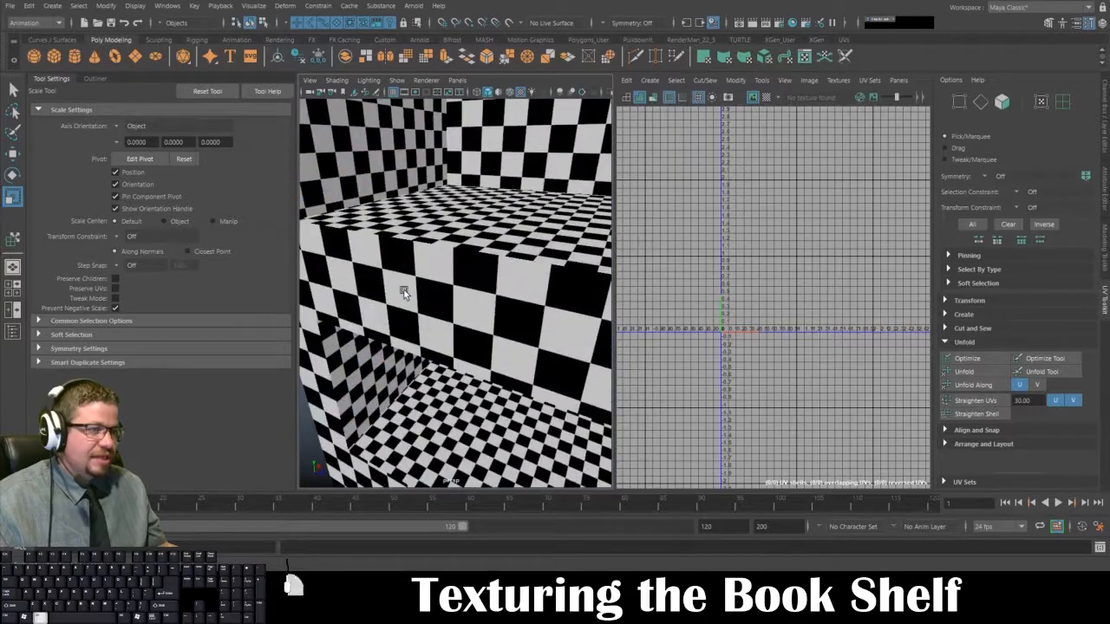
pyautogui.keyDown('alt'); pyautogui.moveTo(404, 291); pyautogui.dragTo(477, 306); pyautogui.keyUp('alt')
pyautogui.keyDown('alt'); pyautogui.moveTo(477, 306); pyautogui.dragTo(417, 260, button='right'); pyautogui.keyUp('alt')
pyautogui.keyDown('alt'); pyautogui.moveTo(416, 260); pyautogui.dragTo(334, 294); pyautogui.keyUp('alt')
pyautogui.keyDown('alt'); pyautogui.moveTo(334, 295); pyautogui.dragTo(355, 289, button='right'); pyautogui.keyUp('alt')
pyautogui.keyDown('alt'); pyautogui.moveTo(354, 290); pyautogui.dragTo(418, 301); pyautogui.keyUp('alt')
pyautogui.keyDown('alt'); pyautogui.moveTo(405, 285); pyautogui.dragTo(392, 269, button='right'); pyautogui.keyUp('alt')
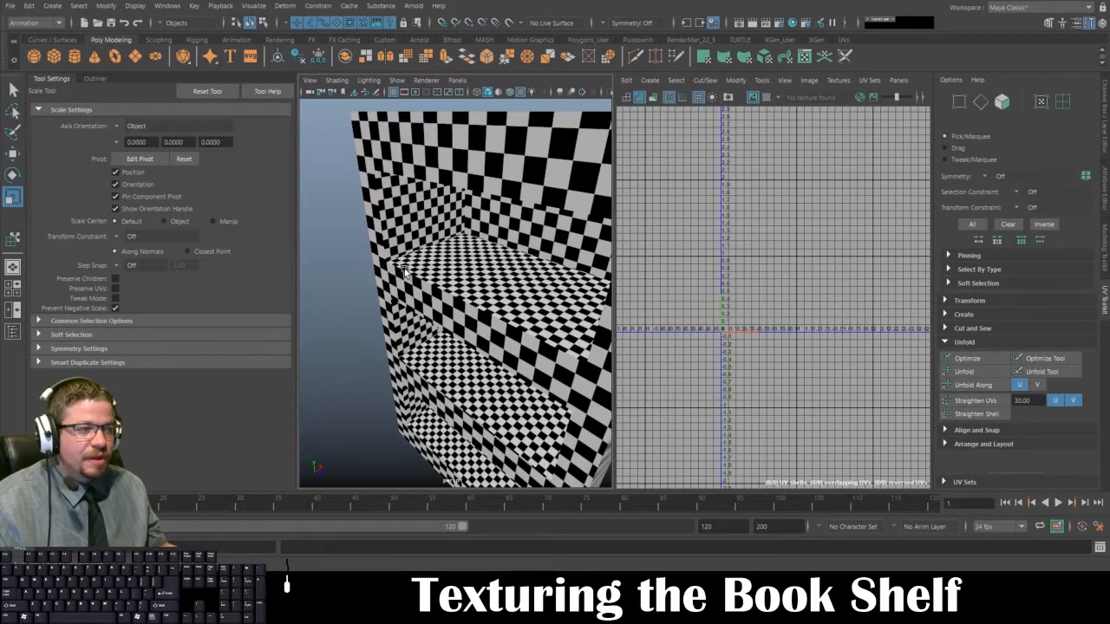
# Step: Reselect the bookshelf to view its whole enlarged UV layout, then deselect it and check the side panel's pattern
pyautogui.click(405, 275)
pyautogui.press('f')
pyautogui.keyDown('alt'); pyautogui.moveTo(759, 296); pyautogui.dragTo(767, 289, button='right'); pyautogui.keyUp('alt')
pyautogui.keyDown('alt'); pyautogui.moveTo(766, 290); pyautogui.dragTo(750, 257, button='middle'); pyautogui.keyUp('alt')
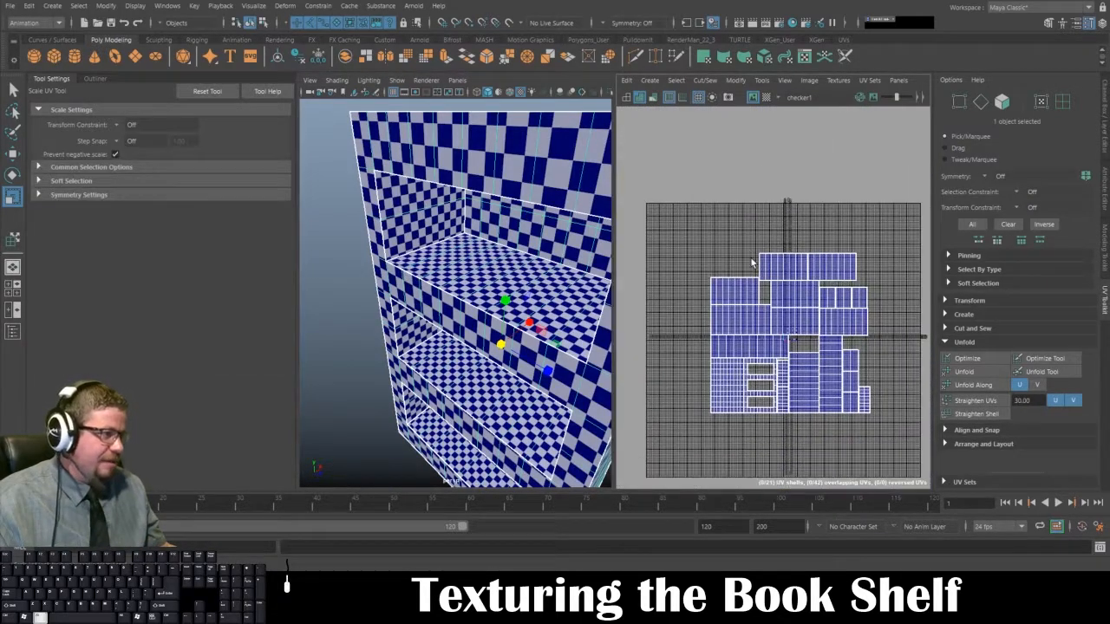
pyautogui.click(761, 81)
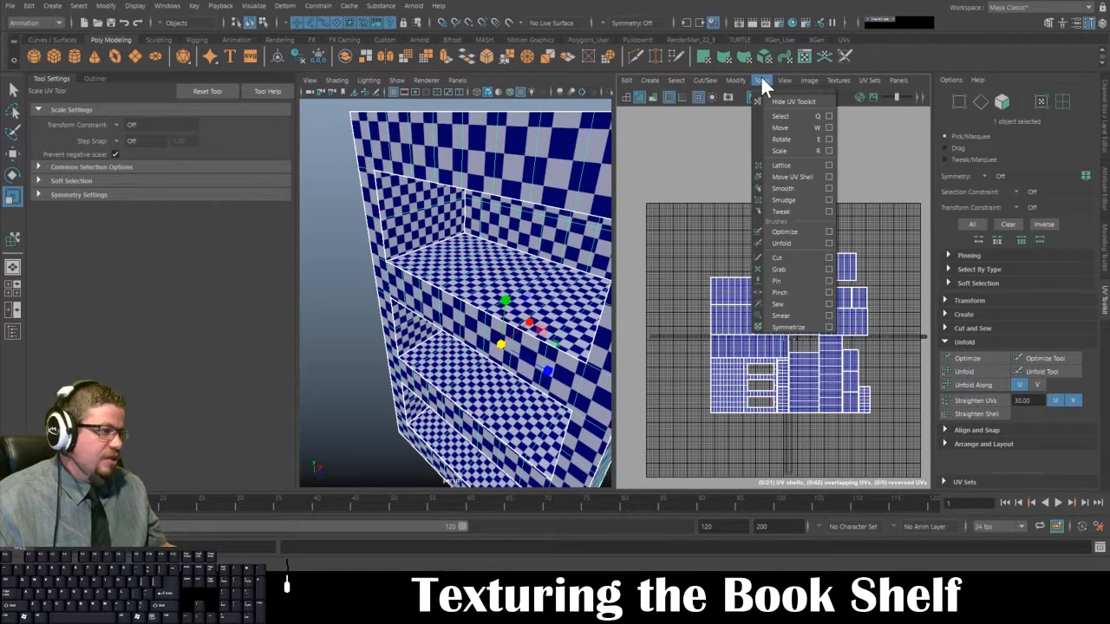
pyautogui.click(687, 180)
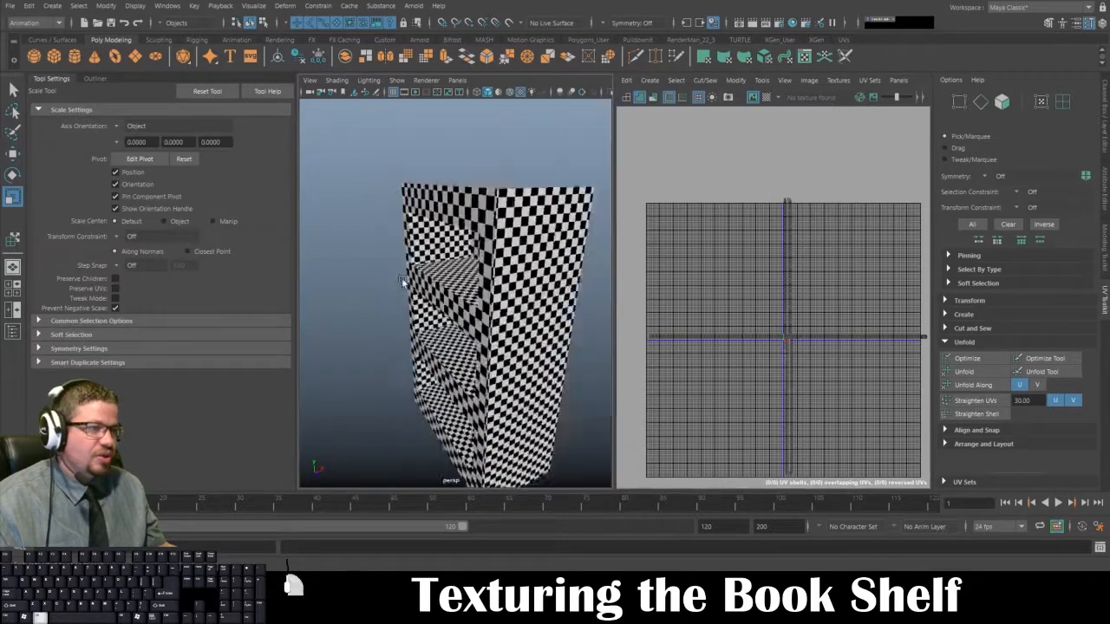
pyautogui.moveTo(403, 282)
pyautogui.keyDown('alt'); pyautogui.mouseDown()
pyautogui.moveTo(300, 283)
pyautogui.moveTo(400, 283)
pyautogui.mouseUp(); pyautogui.keyUp('alt')
# Step: Undo the enlargement of the UV shells
pyautogui.hotkey('ctrl', 'z')
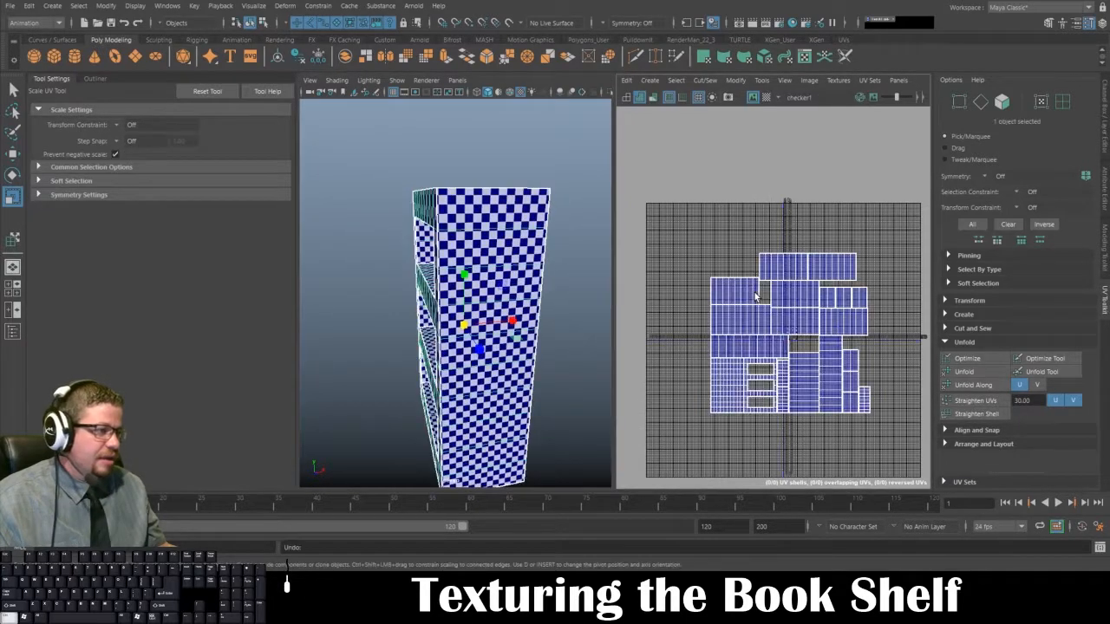
pyautogui.hotkey('ctrl', 'z')
pyautogui.hotkey('ctrl', 'z')
pyautogui.hotkey('ctrl', 'z')
pyautogui.hotkey('ctrl', 'z')
pyautogui.hotkey('ctrl', 'z')
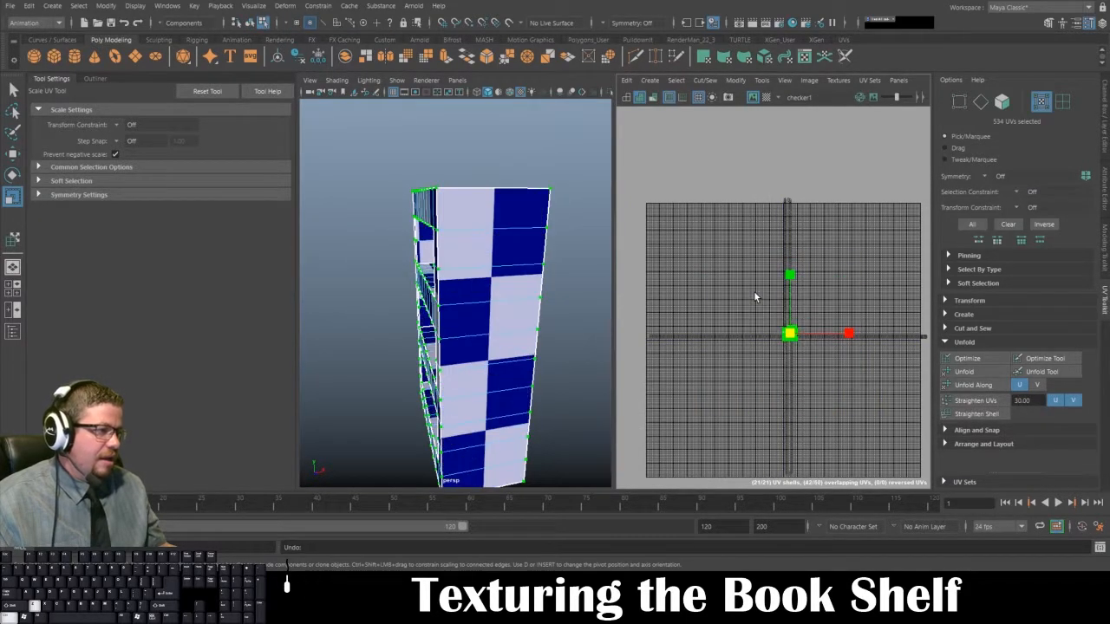
# Step: Frame the packed UV shells and hide the checker image behind them in the UV Editor
pyautogui.press('f')
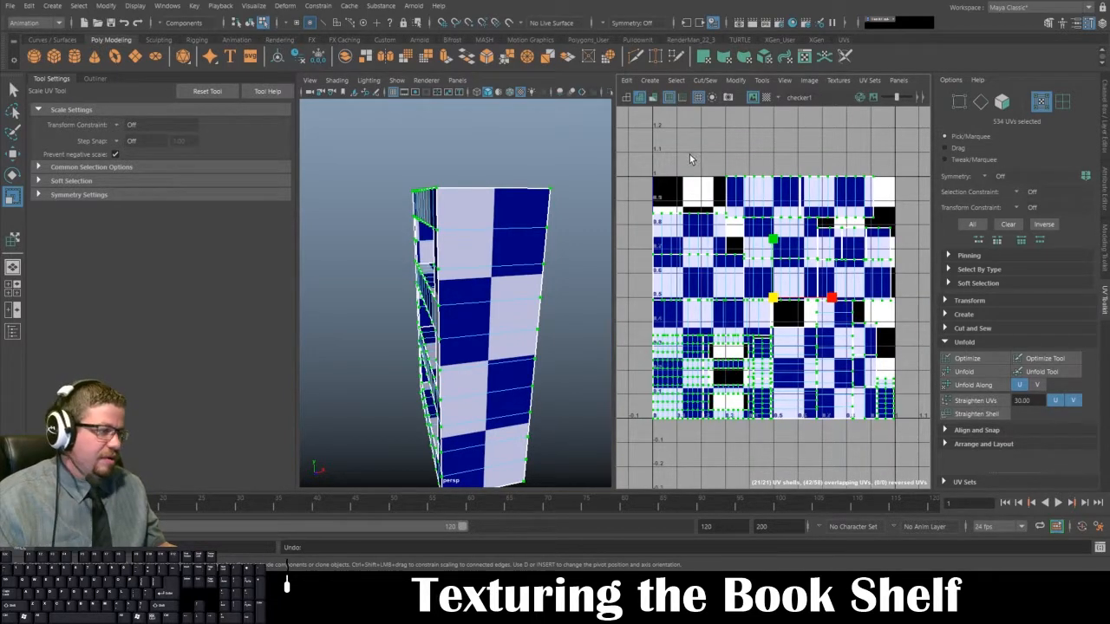
pyautogui.keyDown('alt'); pyautogui.moveTo(690, 154); pyautogui.dragTo(702, 152, button='middle'); pyautogui.keyUp('alt')
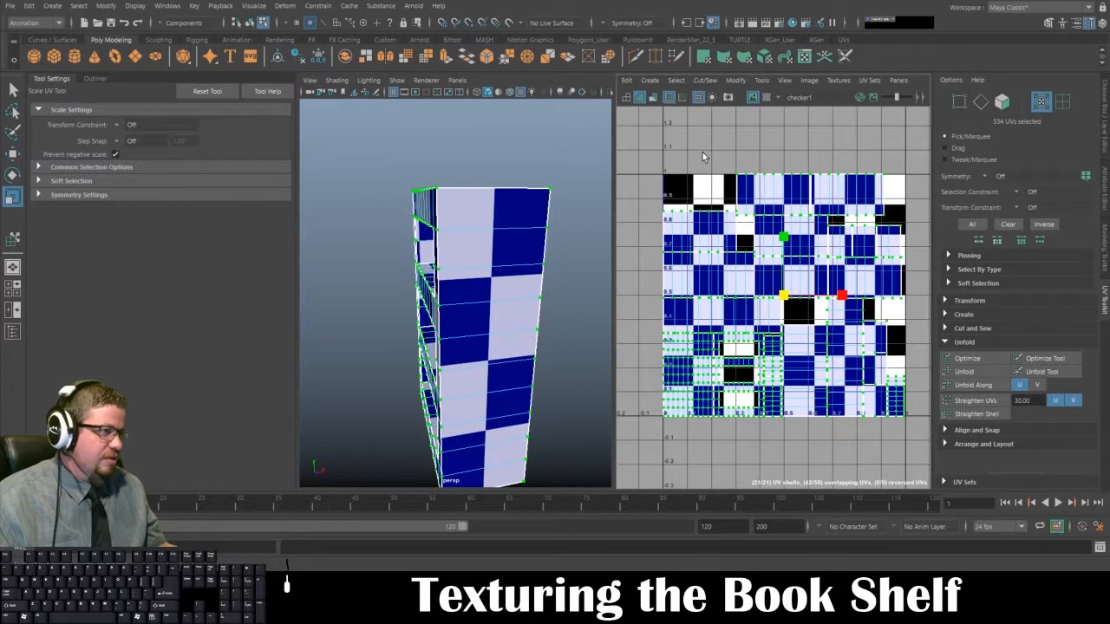
pyautogui.click(753, 97)
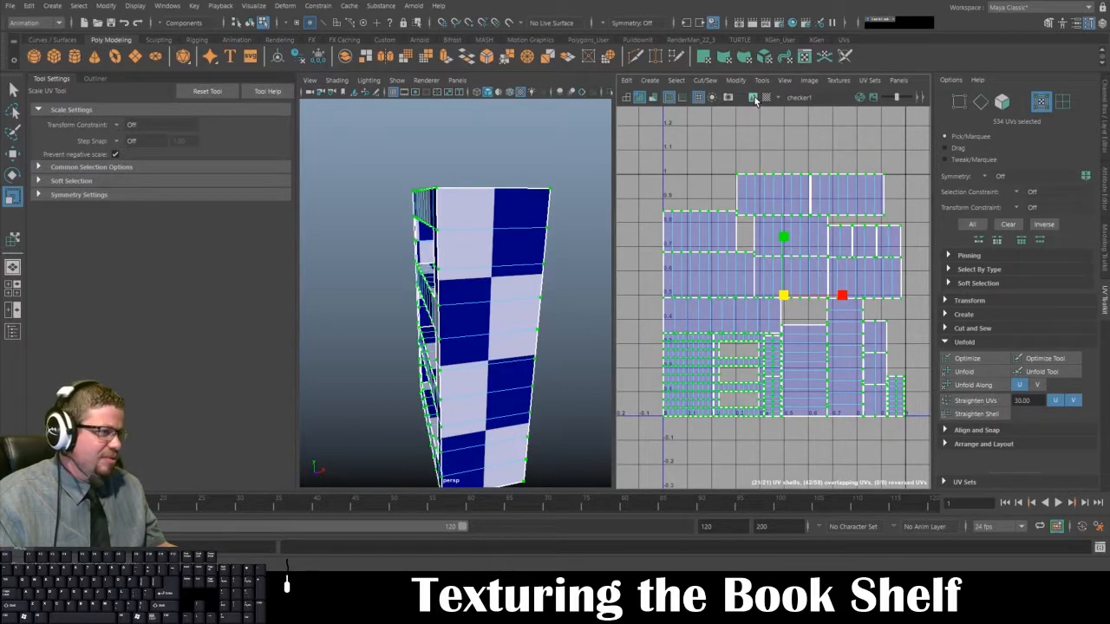
# Step: Select all of the packed UV shells in the UV Editor with the Move UV Shell tool
pyautogui.click(736, 176)
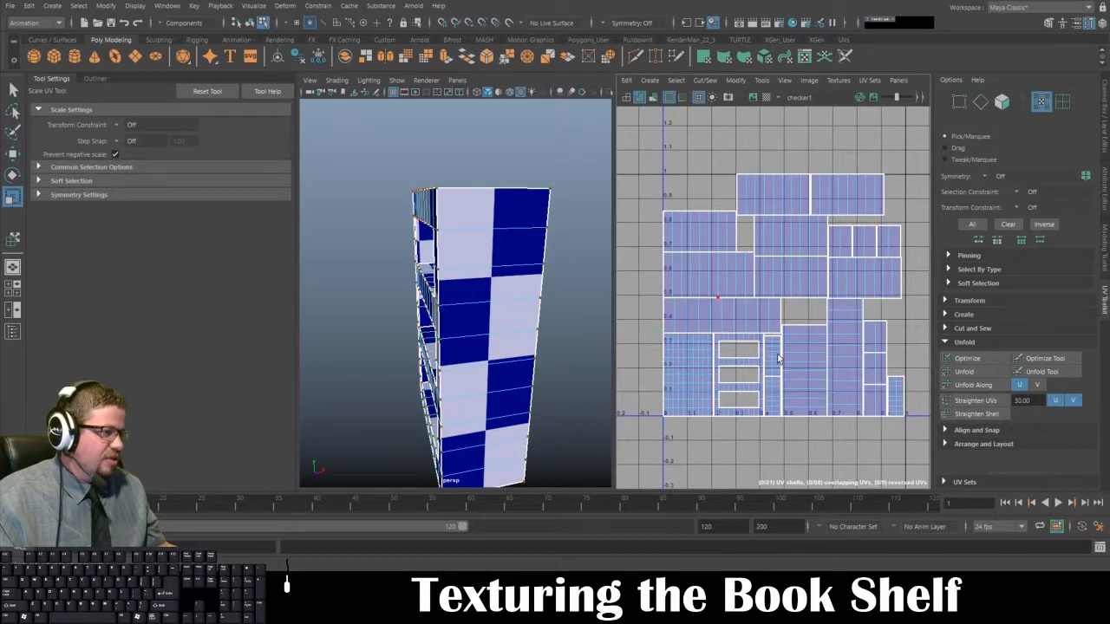
pyautogui.click(744, 392)
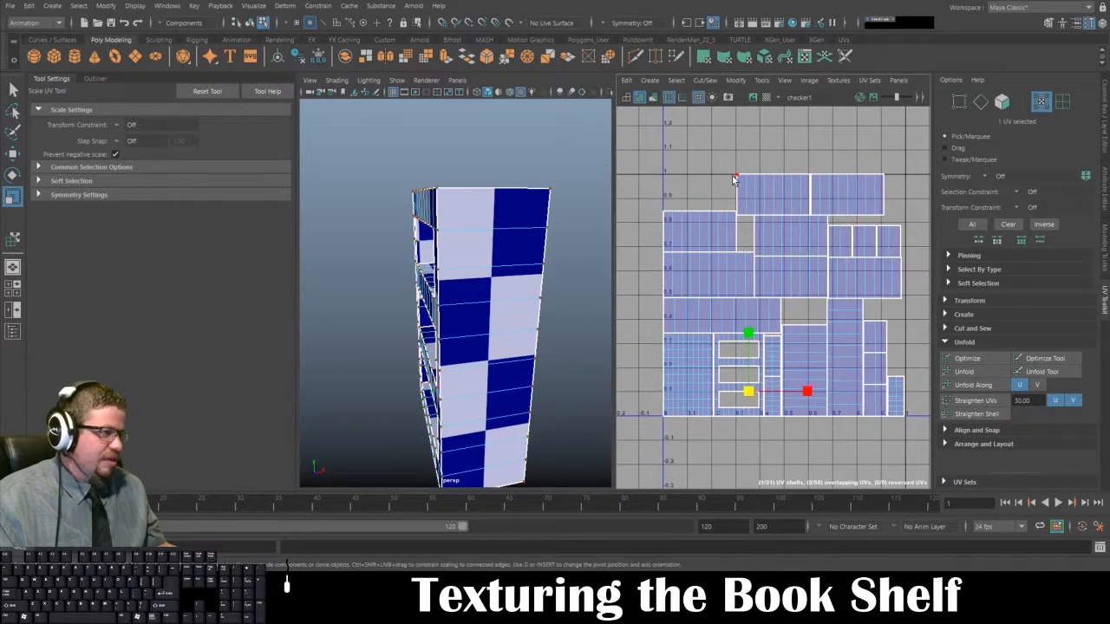
pyautogui.click(762, 79)
pyautogui.click(775, 178)
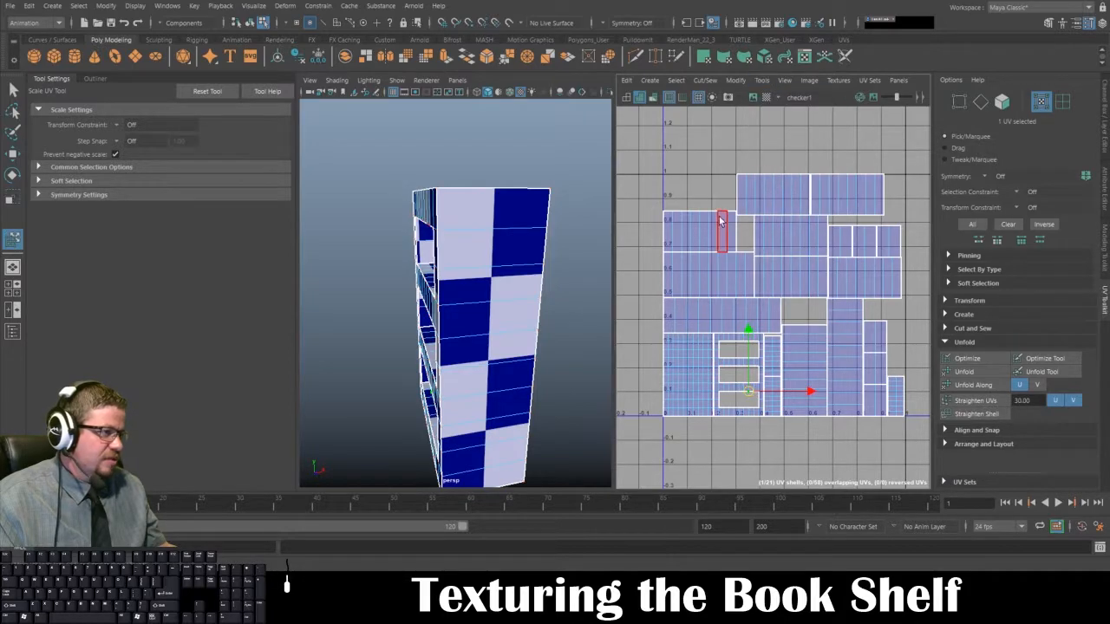
pyautogui.keyDown('alt'); pyautogui.moveTo(711, 225); pyautogui.dragTo(661, 156, button='right'); pyautogui.keyUp('alt')
pyautogui.moveTo(659, 151); pyautogui.dragTo(867, 377)
# Step: Scale all the selected UV shells up together until the bookshelf shows much smaller checker squares
pyautogui.press('r')
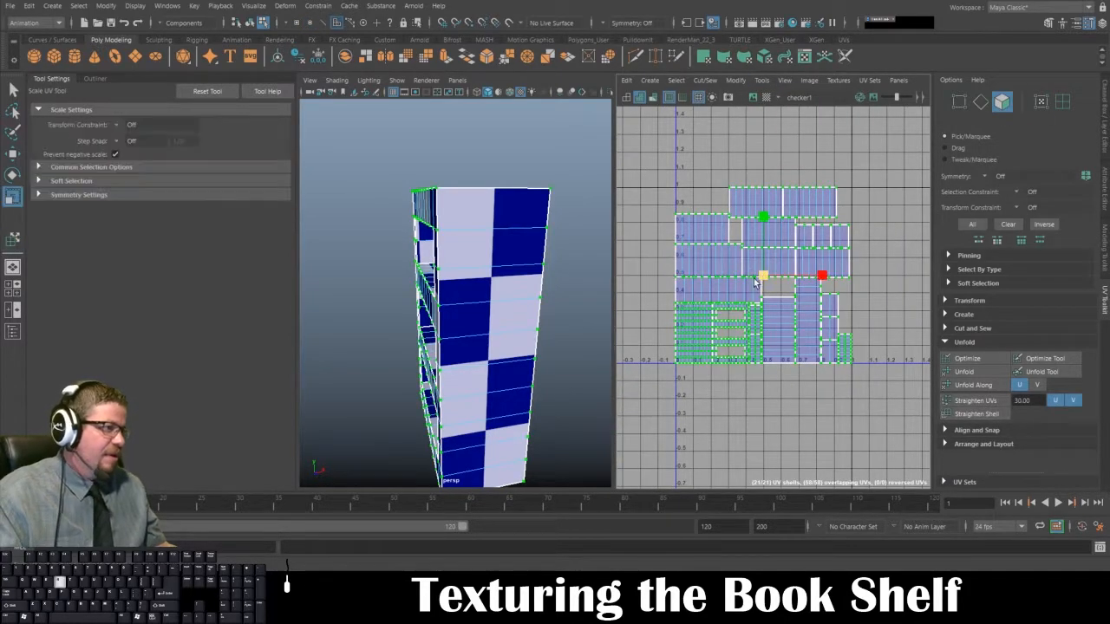
pyautogui.moveTo(763, 276); pyautogui.dragTo(907, 364)
pyautogui.moveTo(478, 296)
pyautogui.keyDown('alt'); pyautogui.mouseDown()
pyautogui.moveTo(557, 286)
pyautogui.moveTo(493, 282)
pyautogui.mouseUp(); pyautogui.keyUp('alt')
pyautogui.keyDown('alt'); pyautogui.moveTo(855, 354); pyautogui.dragTo(818, 339, button='right'); pyautogui.keyUp('alt')
pyautogui.keyDown('alt'); pyautogui.moveTo(818, 339); pyautogui.dragTo(744, 303, button='middle'); pyautogui.keyUp('alt')
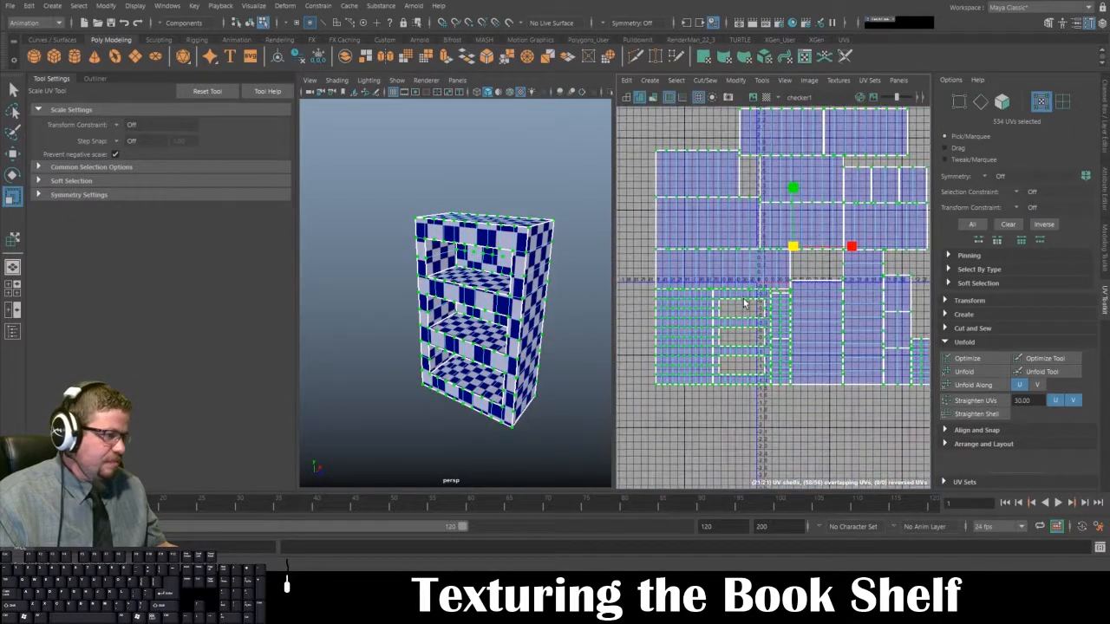
# Step: Select the front frame's UV shell with the Move UV Shell tool and inspect the checker squares on the bookshelf
pyautogui.click(744, 303)
pyautogui.hotkey('ctrl', 'z')
pyautogui.click(761, 79)
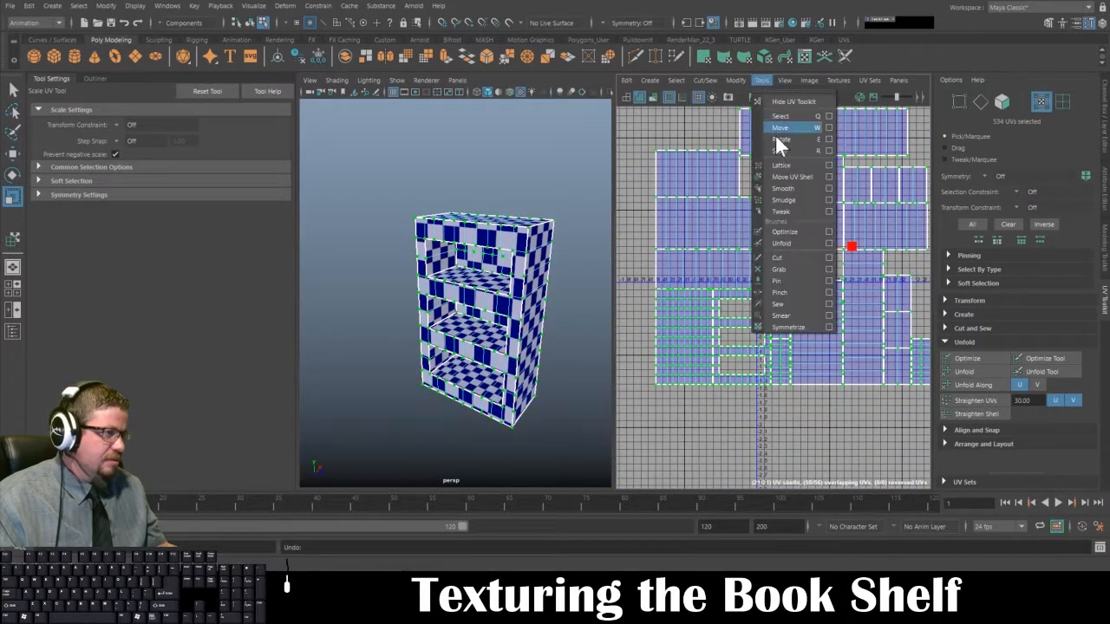
pyautogui.click(789, 176)
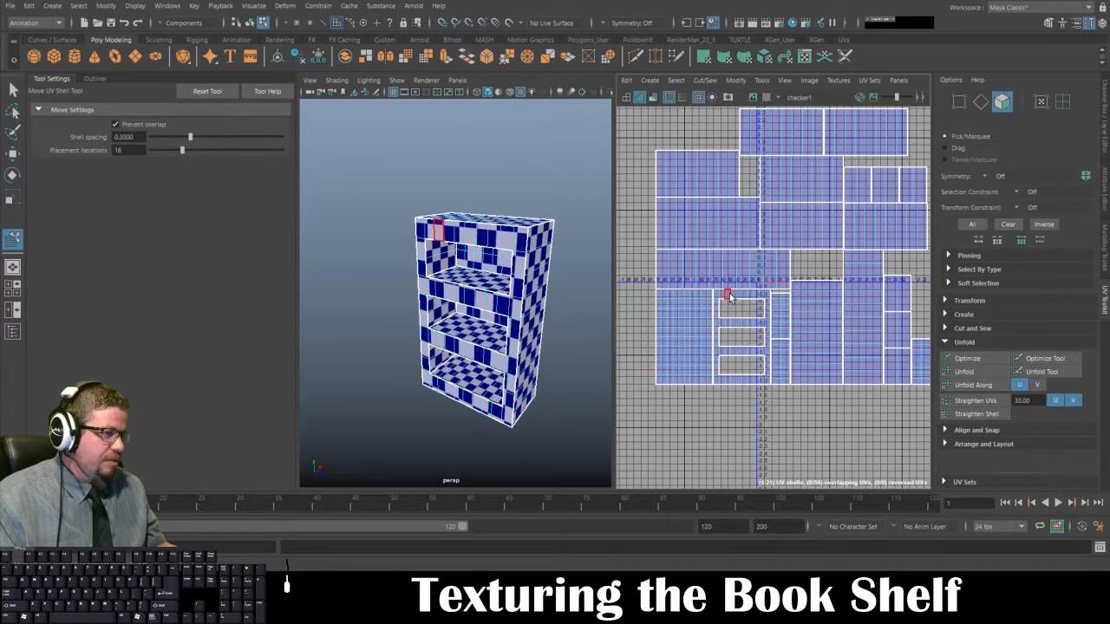
pyautogui.click(730, 297)
pyautogui.keyDown('alt'); pyautogui.moveTo(487, 293); pyautogui.dragTo(506, 287); pyautogui.keyUp('alt')
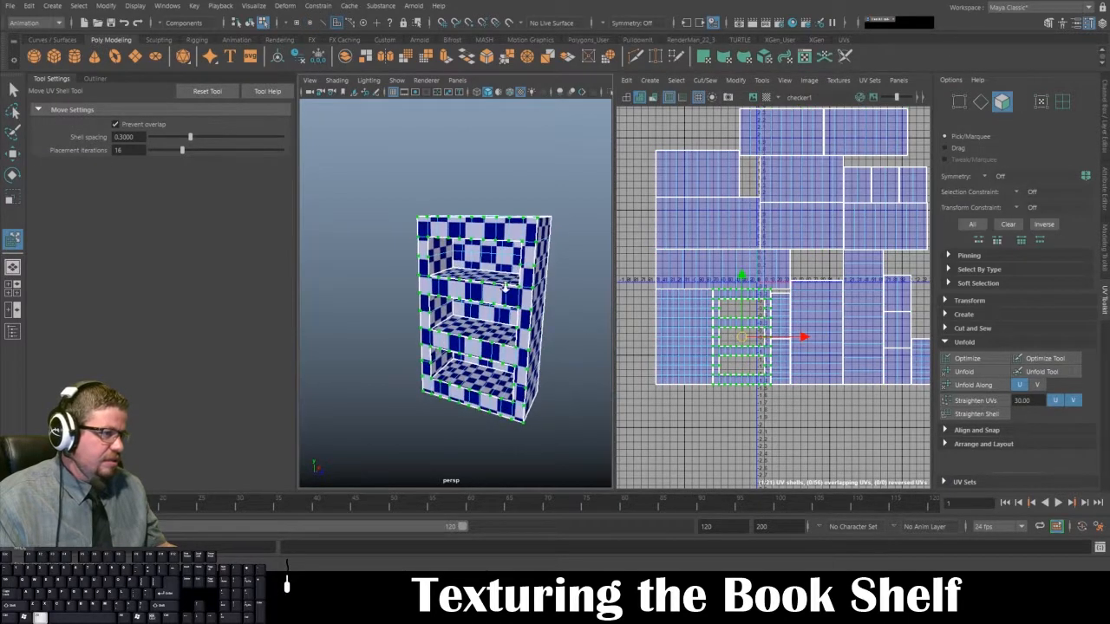
pyautogui.keyDown('alt'); pyautogui.moveTo(506, 286); pyautogui.dragTo(518, 324, button='right'); pyautogui.keyUp('alt')
pyautogui.keyDown('alt'); pyautogui.moveTo(518, 325); pyautogui.dragTo(553, 314); pyautogui.keyUp('alt')
# Step: Select all the UV shells and scale them up together to make the bookshelf's checker squares smaller
pyautogui.keyDown('alt'); pyautogui.moveTo(823, 407); pyautogui.dragTo(745, 283, button='right'); pyautogui.keyUp('alt')
pyautogui.moveTo(702, 205); pyautogui.dragTo(937, 463)
pyautogui.press('r')
pyautogui.moveTo(807, 318); pyautogui.dragTo(899, 377)
pyautogui.click(662, 151)
# Step: Select the front frame shell and the three shells behind the shelf openings together with the Move UV Shell tool
pyautogui.keyDown('alt'); pyautogui.moveTo(773, 448); pyautogui.dragTo(764, 359, button='middle'); pyautogui.keyUp('alt')
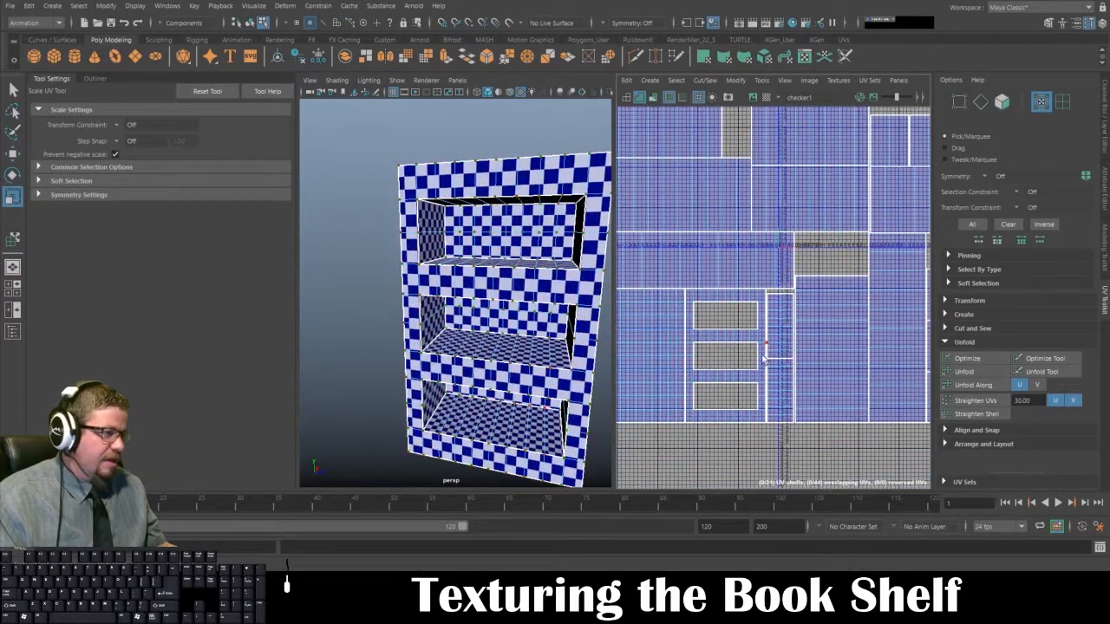
pyautogui.click(756, 335)
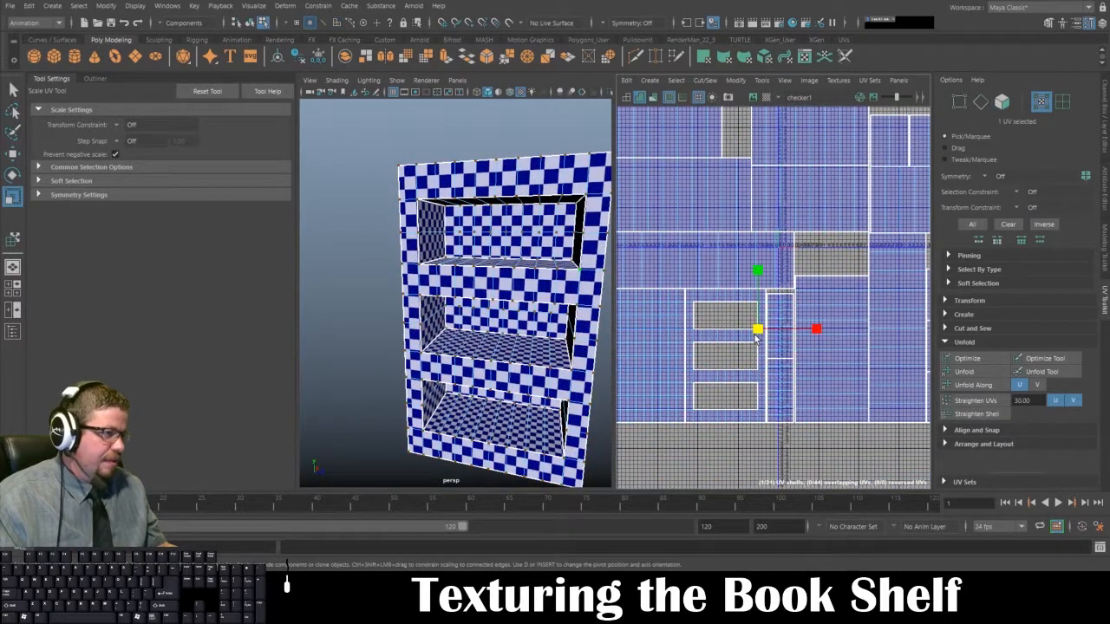
pyautogui.click(762, 80)
pyautogui.click(782, 179)
pyautogui.click(728, 340)
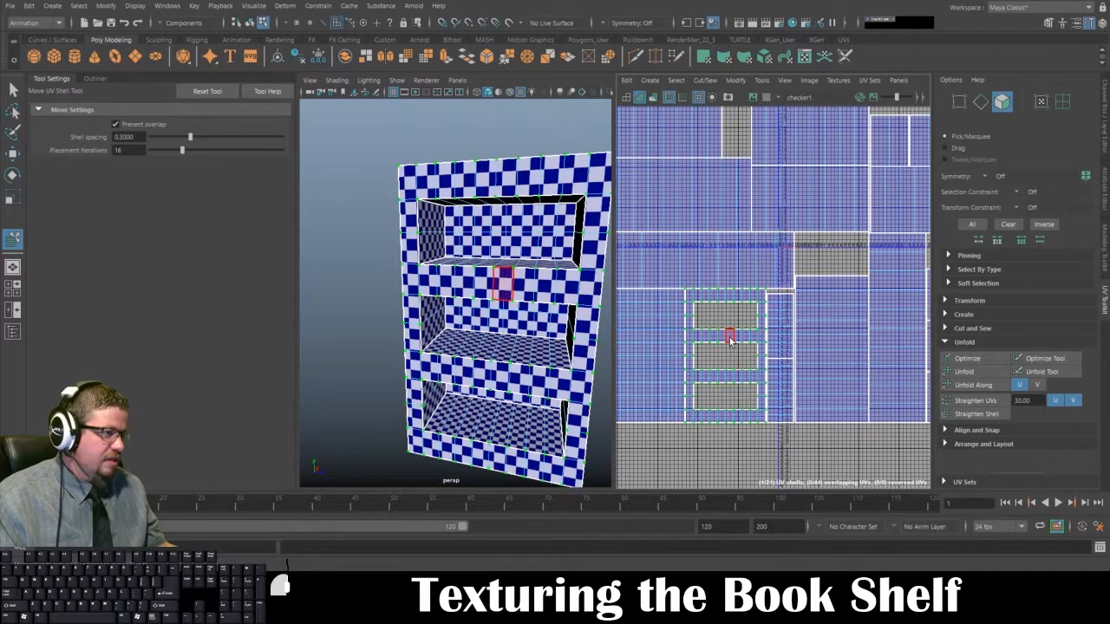
pyautogui.keyDown('alt'); pyautogui.moveTo(530, 327); pyautogui.dragTo(543, 335); pyautogui.keyUp('alt')
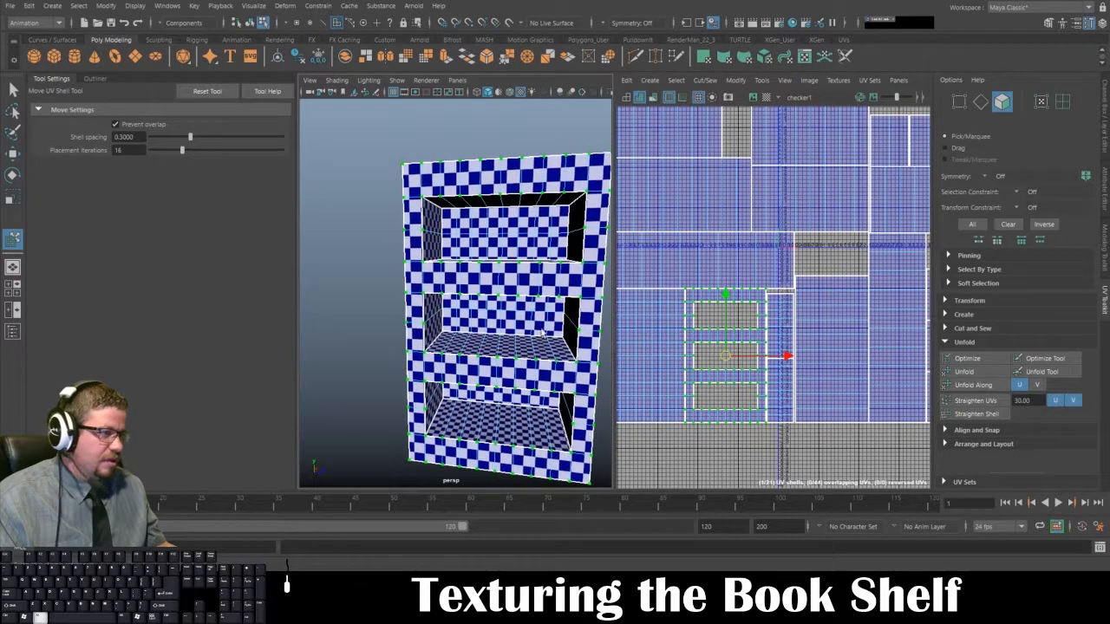
pyautogui.click(525, 232)
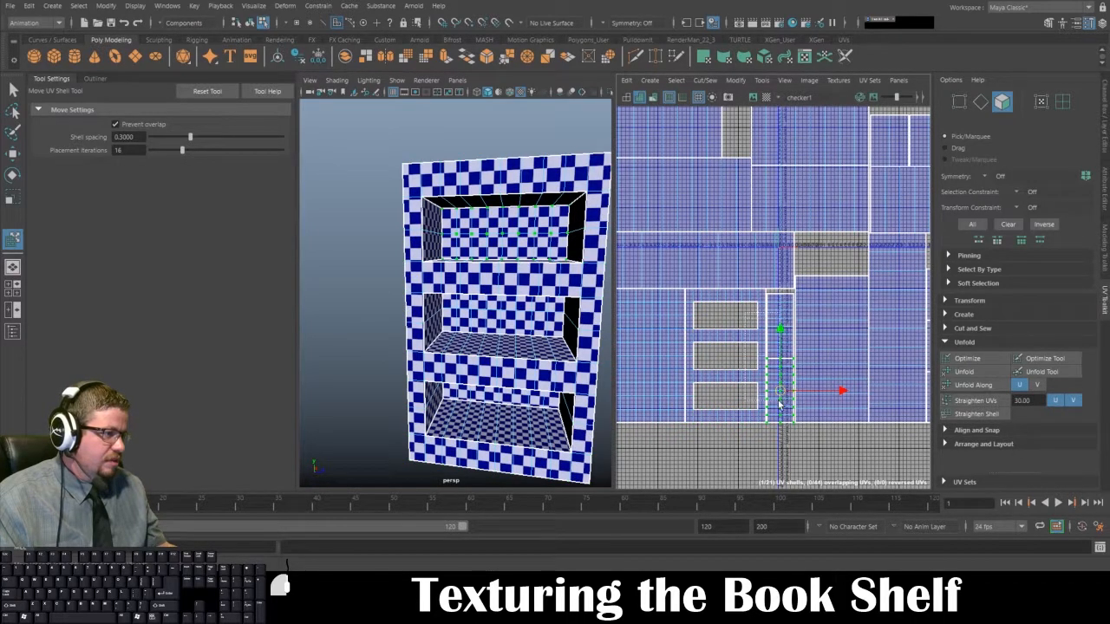
pyautogui.moveTo(779, 404); pyautogui.dragTo(780, 406)
pyautogui.keyDown('alt'); pyautogui.moveTo(804, 284); pyautogui.dragTo(681, 305, button='middle'); pyautogui.keyUp('alt')
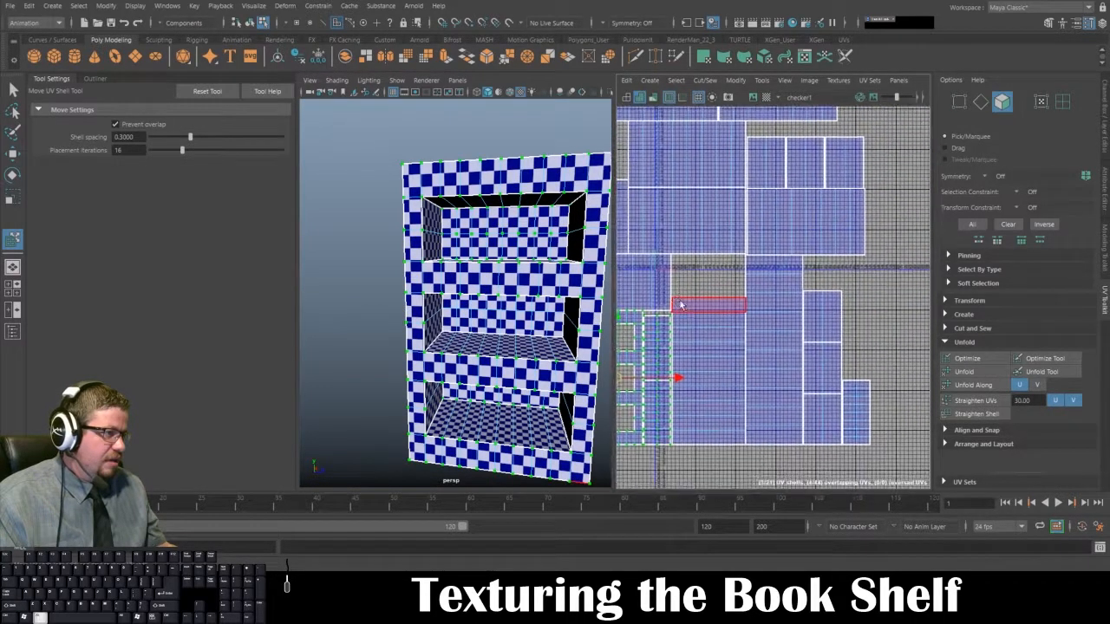
pyautogui.keyDown('shift'); pyautogui.click(681, 305); pyautogui.keyUp('shift')
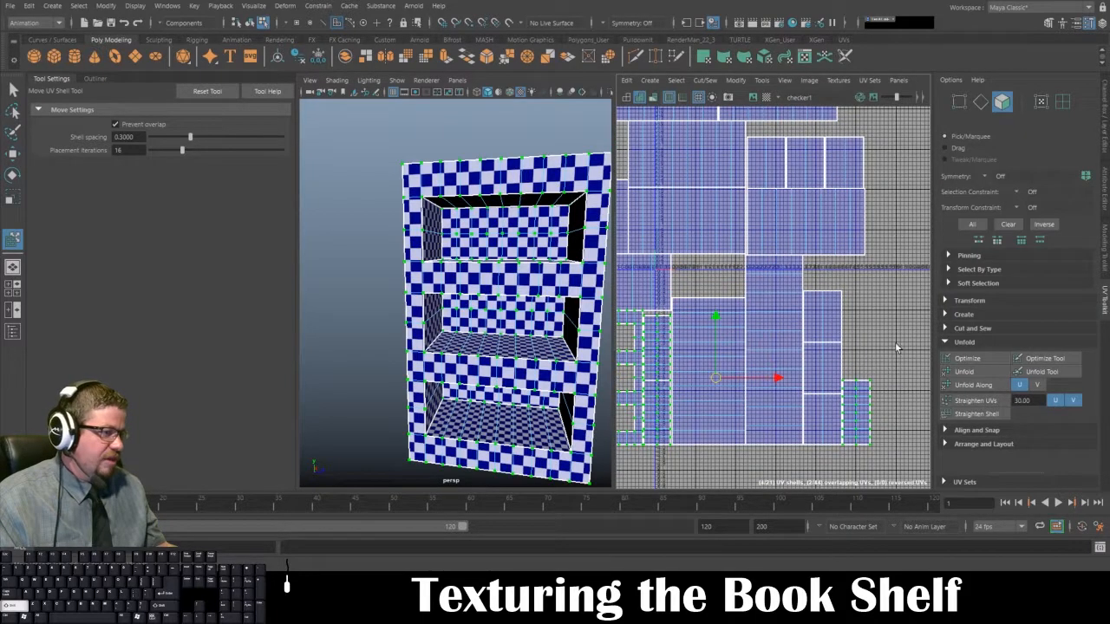
# Step: Scale up the selected front frame and opening-back shells together to match the checker size on the bookshelf's other faces
pyautogui.keyDown('alt'); pyautogui.moveTo(518, 420); pyautogui.dragTo(507, 392); pyautogui.keyUp('alt')
pyautogui.press('r')
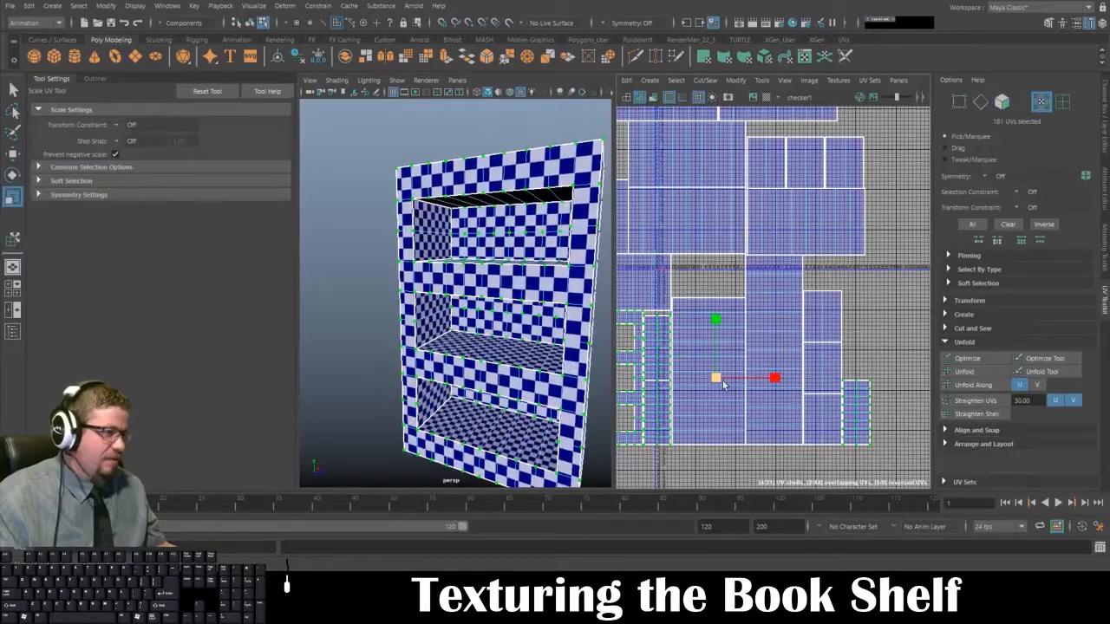
pyautogui.moveTo(717, 380); pyautogui.dragTo(746, 411)
# Step: Move the bookshelf's large rear panel UV shell out from the front frame shell to the empty area beside it
pyautogui.keyDown('alt'); pyautogui.moveTo(528, 338); pyautogui.dragTo(798, 364); pyautogui.keyUp('alt')
pyautogui.press('a')
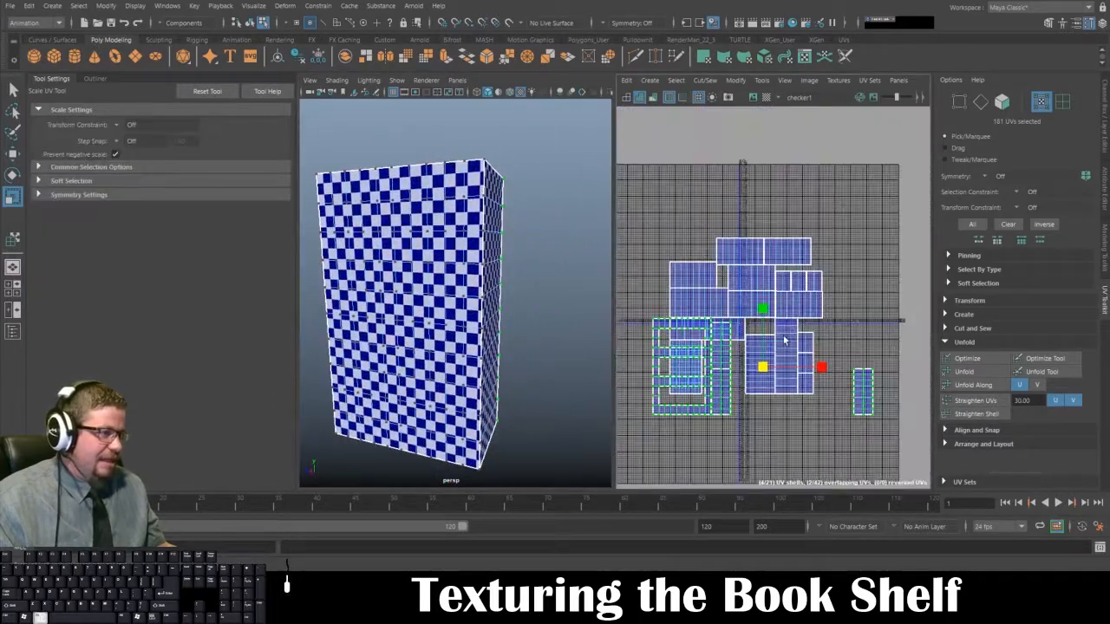
pyautogui.moveTo(657, 216); pyautogui.dragTo(873, 454)
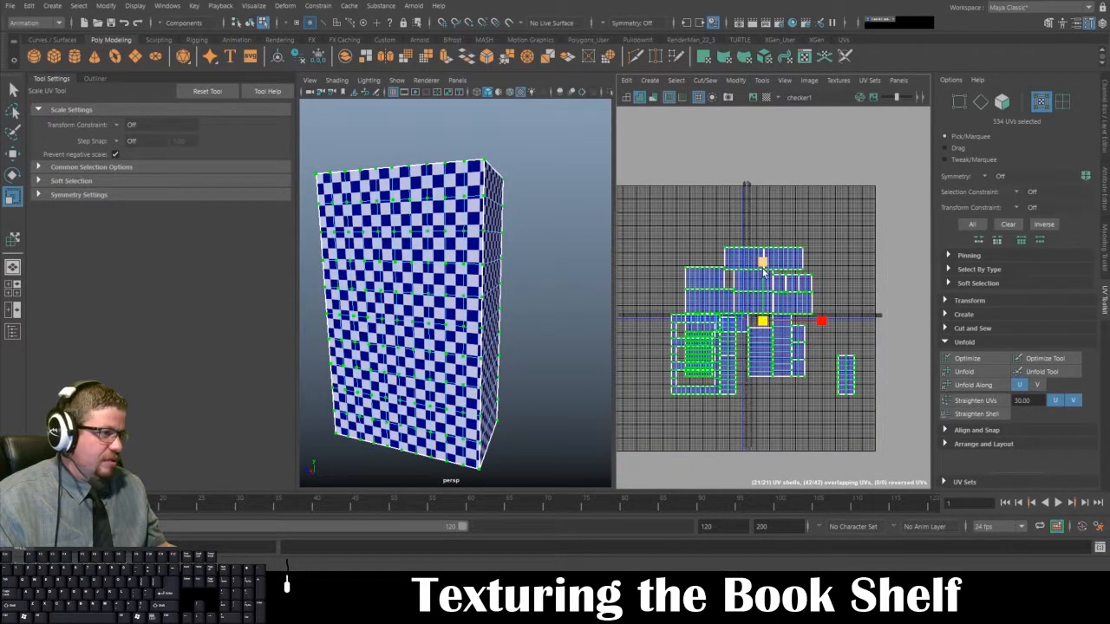
pyautogui.click(684, 285)
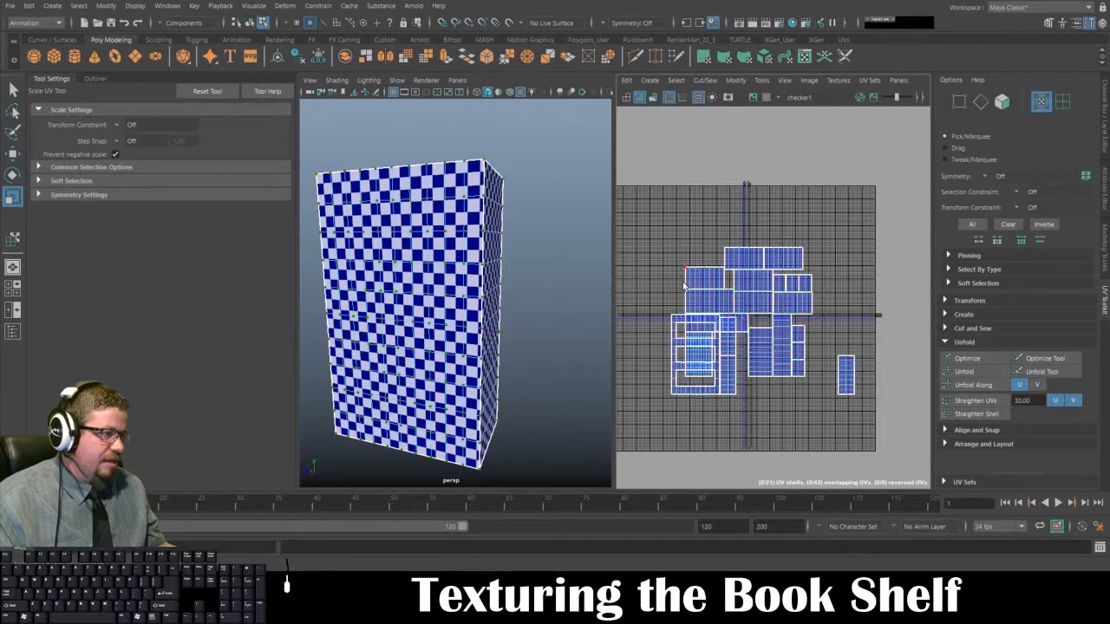
pyautogui.click(762, 79)
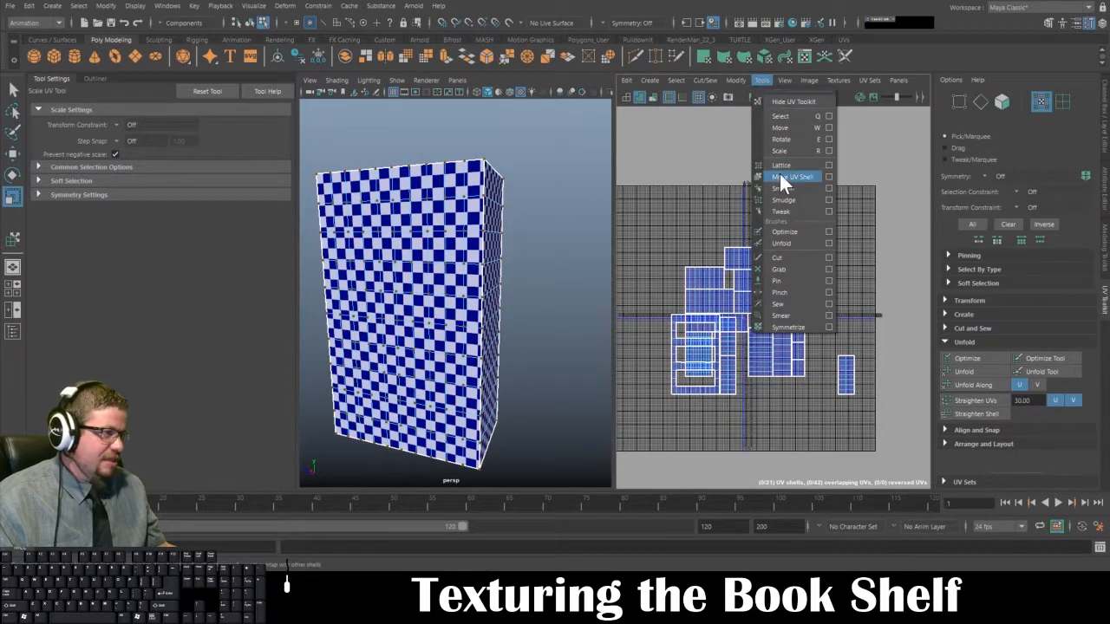
pyautogui.click(783, 177)
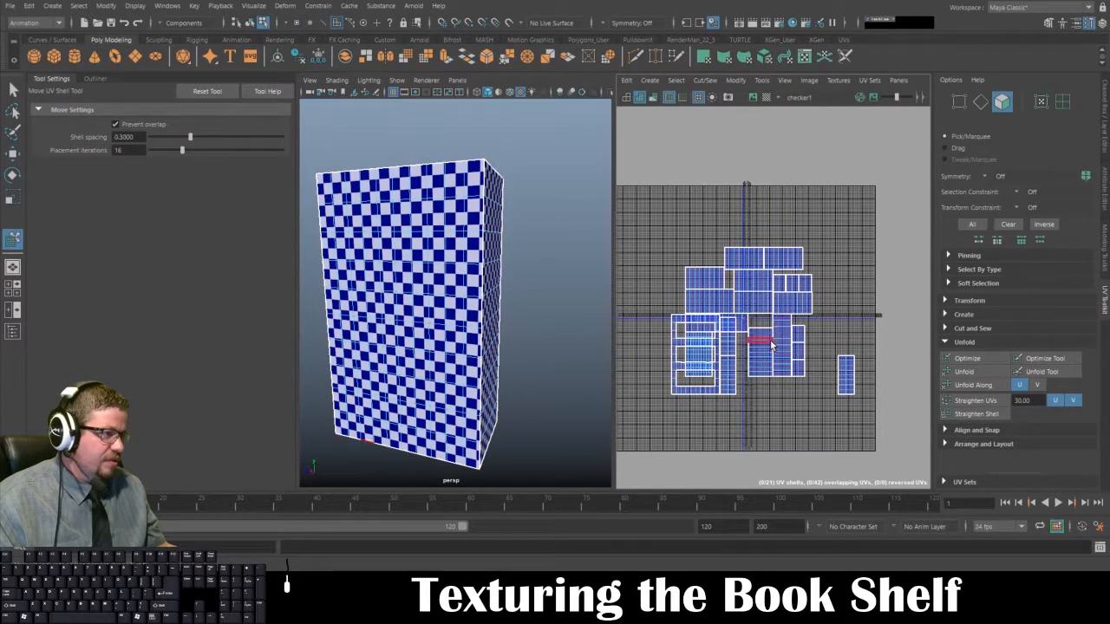
pyautogui.keyDown('alt'); pyautogui.moveTo(392, 290); pyautogui.dragTo(404, 242); pyautogui.keyUp('alt')
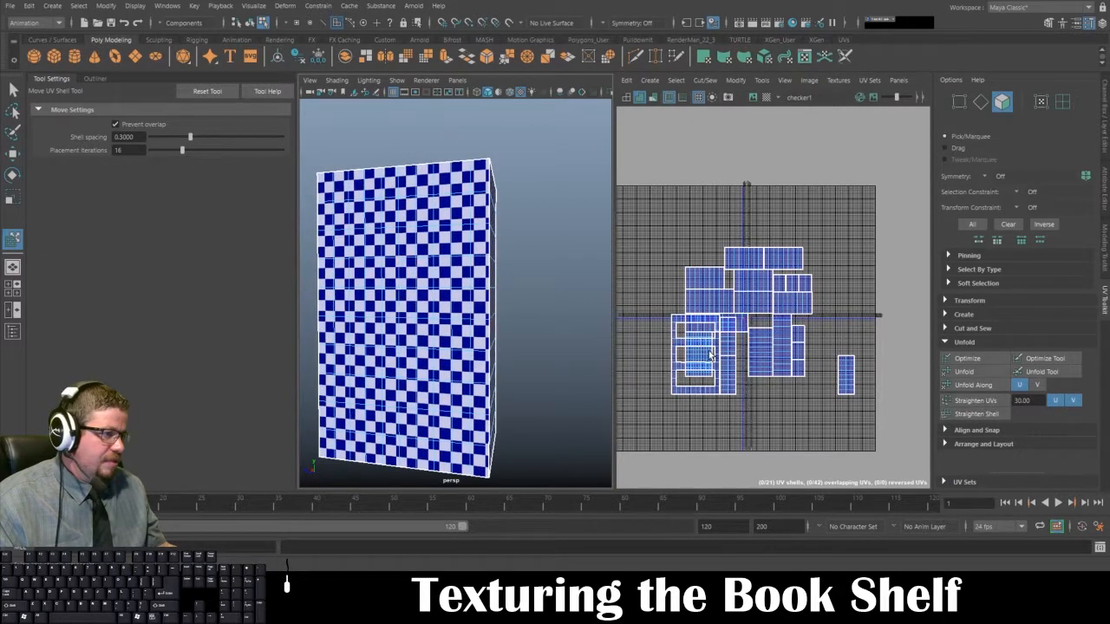
pyautogui.moveTo(710, 354); pyautogui.dragTo(648, 359)
# Step: Scale up the rear panel's UV shell until its checker squares match the size on the front frame
pyautogui.press('r')
pyautogui.press('w')
pyautogui.press('r')
pyautogui.scroll(-1, 749, 350)
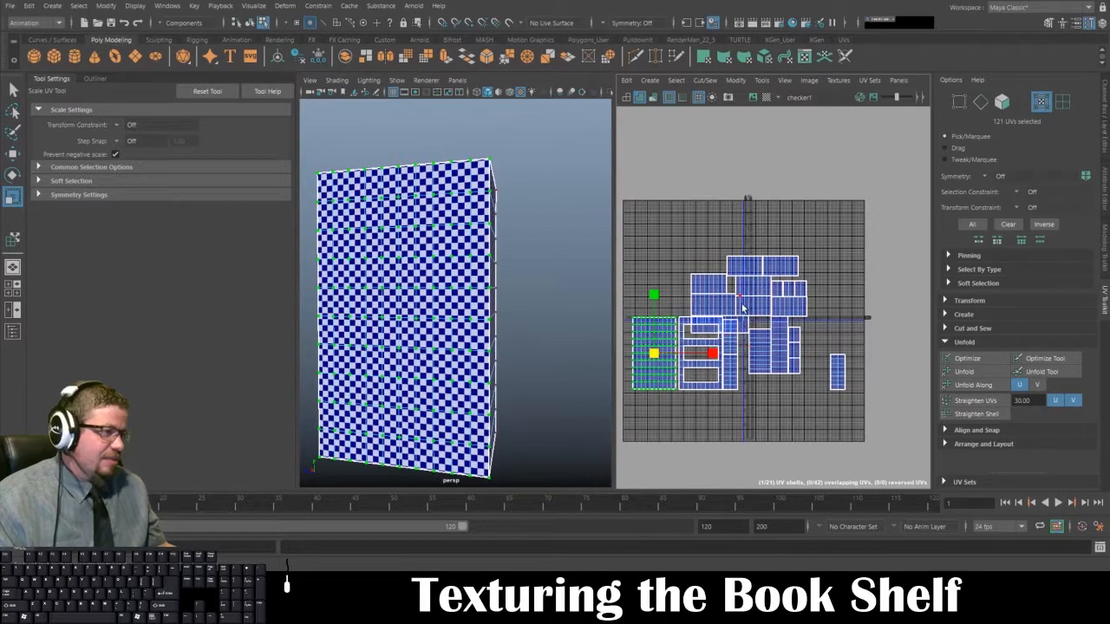
# Step: Reselect the bookshelf as an object and select all of its UV shells with the Move UV Shell tool
pyautogui.keyDown('alt'); pyautogui.moveTo(474, 299); pyautogui.dragTo(478, 373); pyautogui.keyUp('alt')
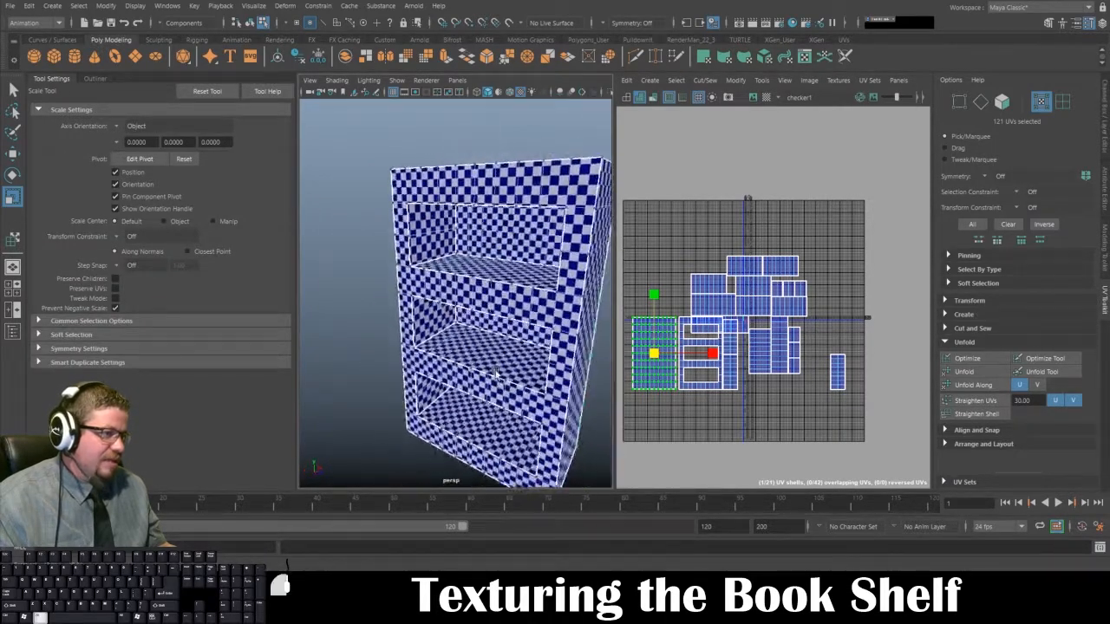
pyautogui.scroll(-3, 475, 295)
pyautogui.keyDown('alt'); pyautogui.moveTo(468, 209); pyautogui.dragTo(475, 200); pyautogui.keyUp('alt')
pyautogui.moveTo(476, 199); pyautogui.dragTo(531, 183, button='right')
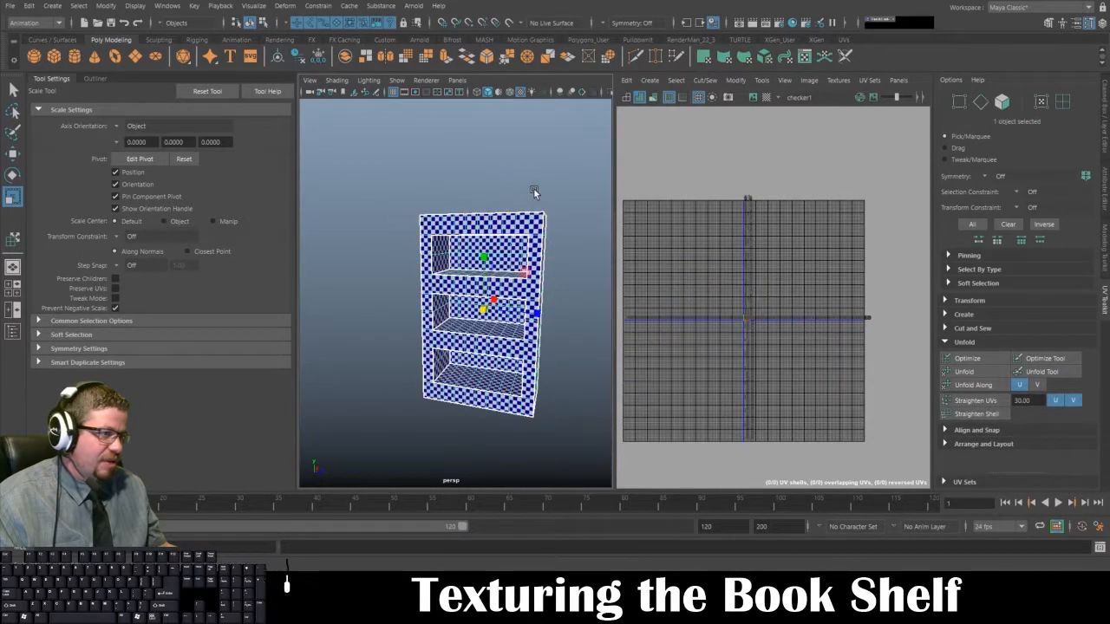
pyautogui.click(533, 188)
pyautogui.click(524, 272)
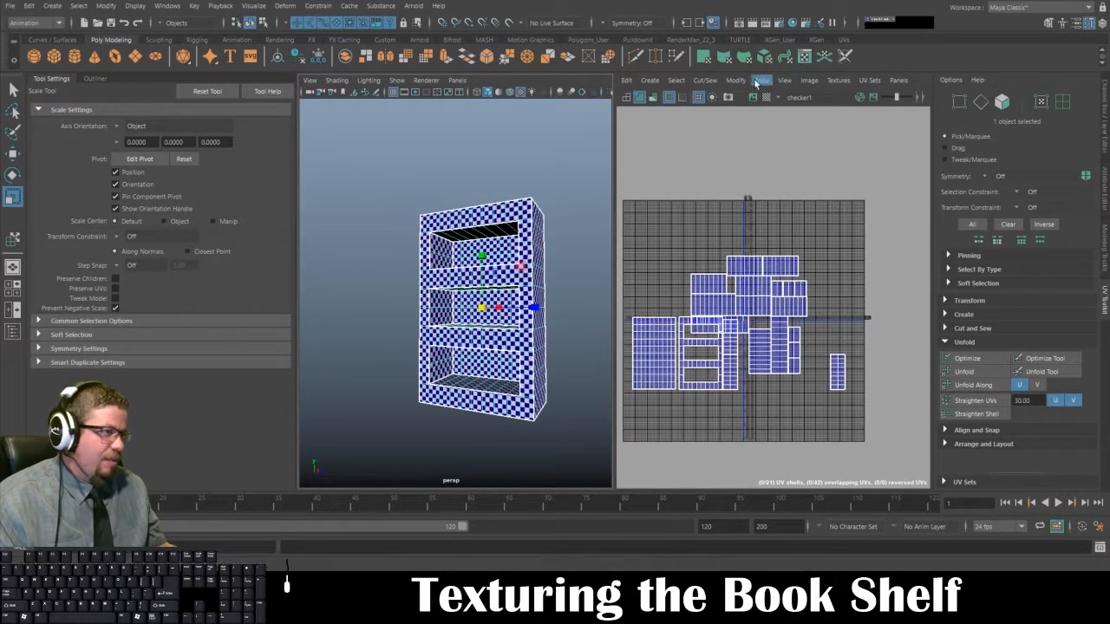
pyautogui.click(762, 80)
pyautogui.click(777, 176)
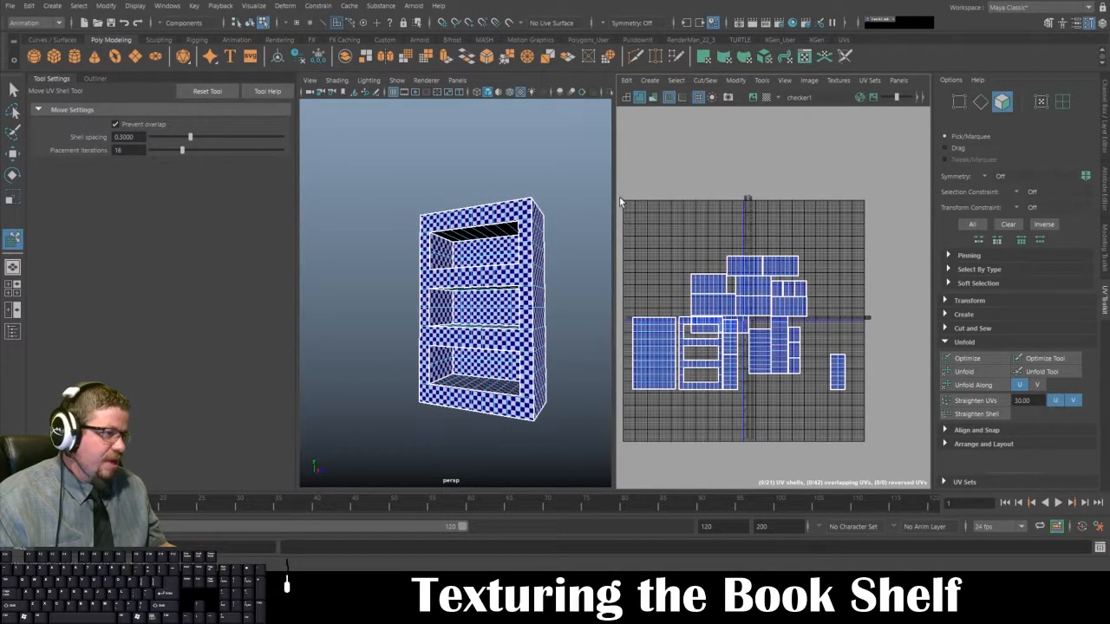
pyautogui.moveTo(621, 199); pyautogui.dragTo(869, 428)
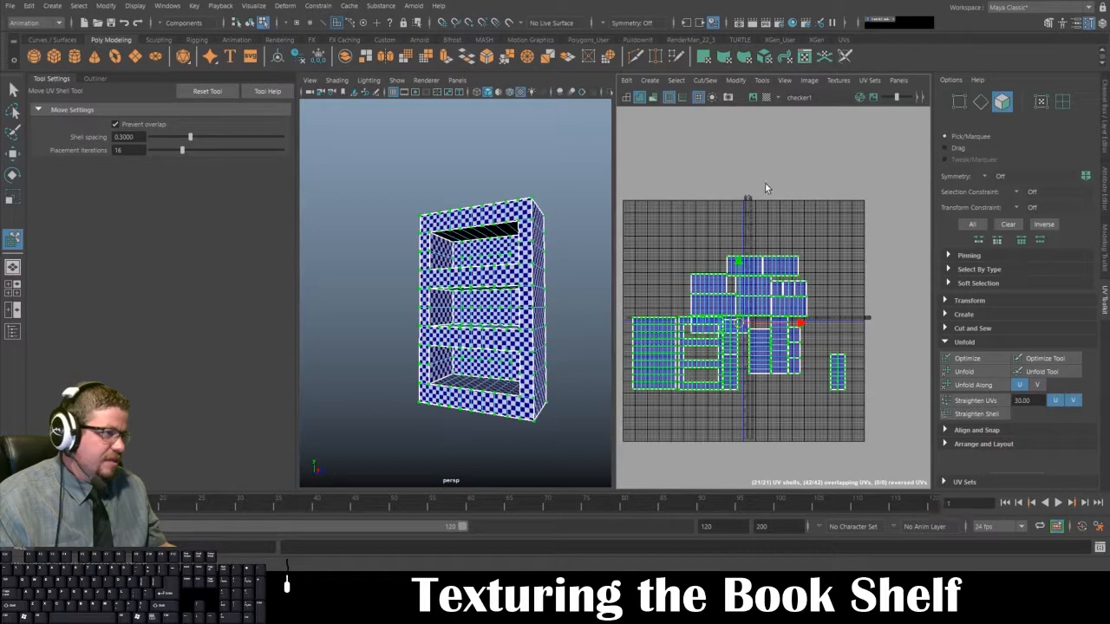
# Step: Pack all the selected shells with Layout UVs, using packing resolution 256 and Preserve 3D Ratios pre-scaling
pyautogui.click(761, 80)
pyautogui.moveTo(734, 78)
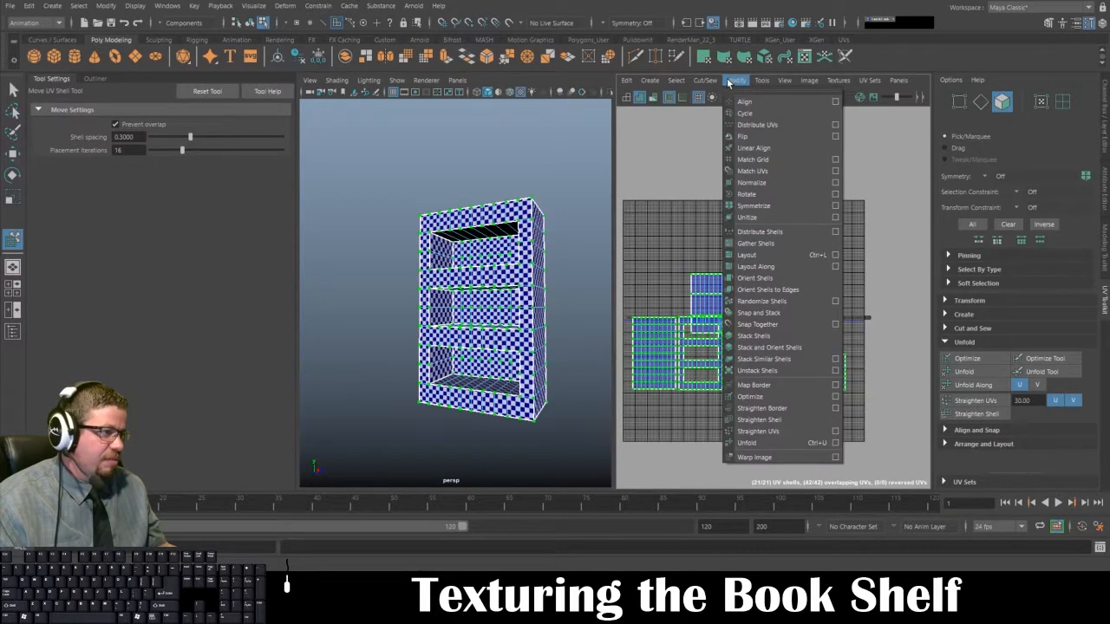
pyautogui.click(835, 255)
pyautogui.scroll(-2, 629, 286)
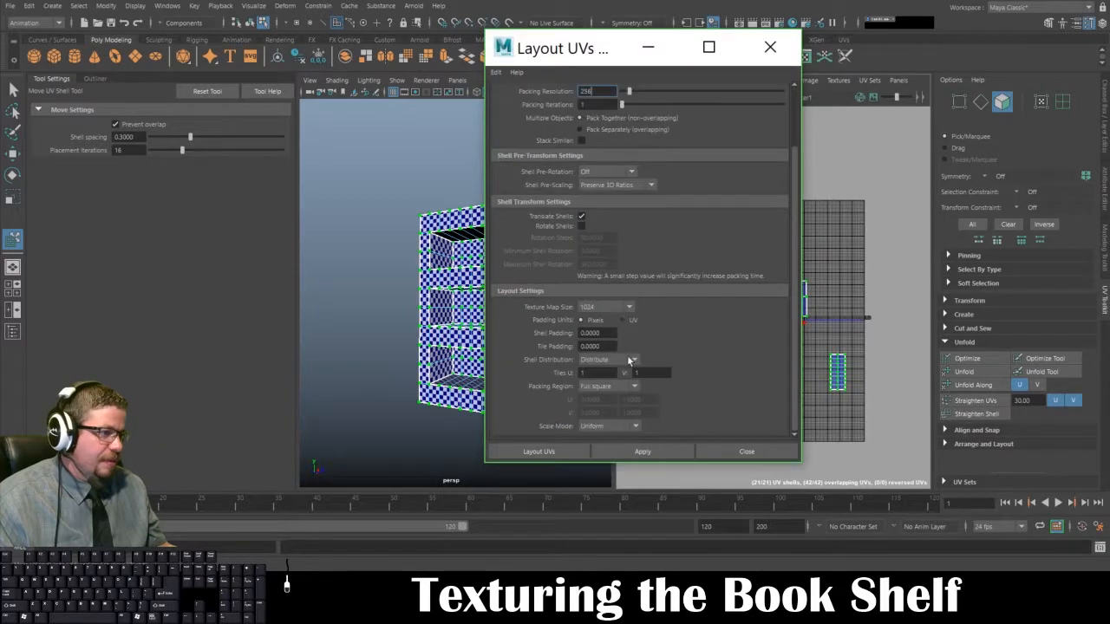
pyautogui.click(548, 450)
# Step: Scale the packed UV shells up together and check the resulting checker squares on the bookshelf
pyautogui.press('r')
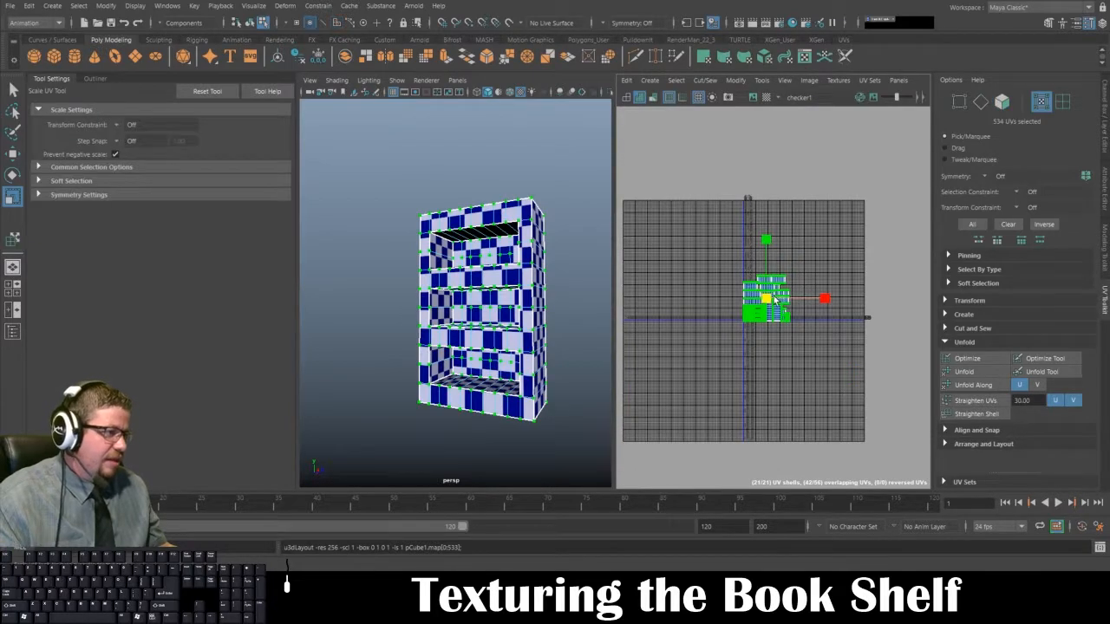
pyautogui.moveTo(767, 298); pyautogui.dragTo(1086, 334)
pyautogui.keyDown('alt'); pyautogui.moveTo(570, 348); pyautogui.dragTo(590, 334); pyautogui.keyUp('alt')
pyautogui.press('r')
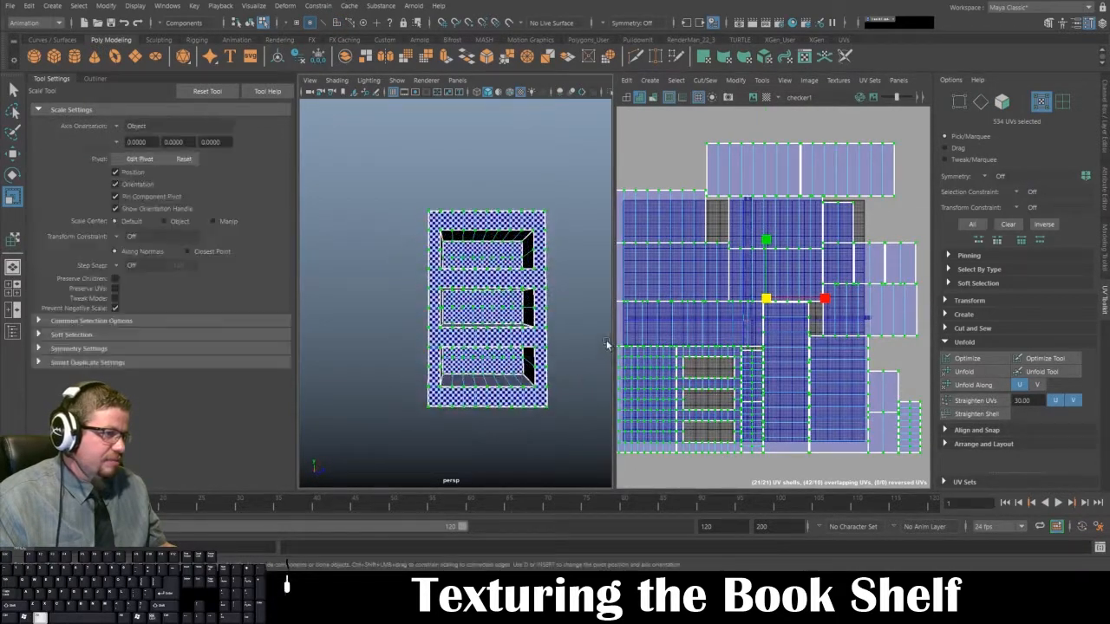
# Step: Undo the enlargement of the packed shells and the Layout UVs packing
pyautogui.hotkey('ctrl', 'z')
pyautogui.keyDown('alt'); pyautogui.moveTo(705, 254); pyautogui.dragTo(839, 401, button='right'); pyautogui.keyUp('alt')
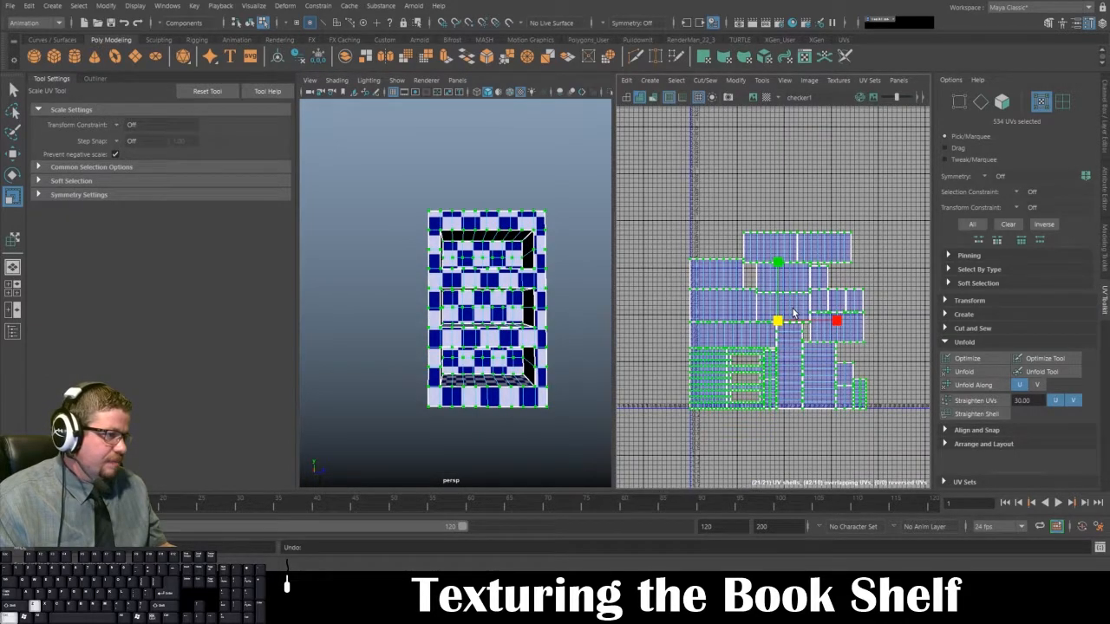
pyautogui.hotkey('ctrl', 'z')
pyautogui.hotkey('ctrl', 'z')
# Step: Select all of the bookshelf's UV shells in the UV Editor with the Scale UV tool
pyautogui.keyDown('alt'); pyautogui.moveTo(818, 399); pyautogui.dragTo(776, 404, button='right'); pyautogui.keyUp('alt')
pyautogui.keyDown('alt'); pyautogui.moveTo(776, 404); pyautogui.dragTo(792, 285, button='middle'); pyautogui.keyUp('alt')
pyautogui.keyDown('alt'); pyautogui.moveTo(793, 285); pyautogui.dragTo(671, 184, button='right'); pyautogui.keyUp('alt')
pyautogui.moveTo(653, 198); pyautogui.dragTo(946, 435)
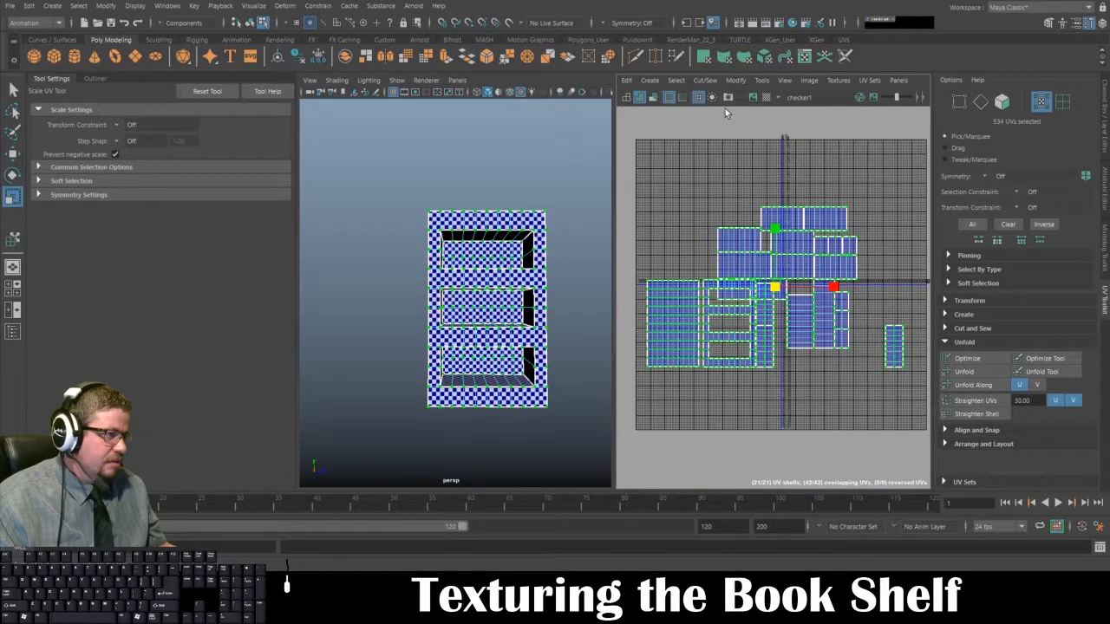
# Step: Review the Layout UVs options and close them without applying a layout
pyautogui.click(762, 80)
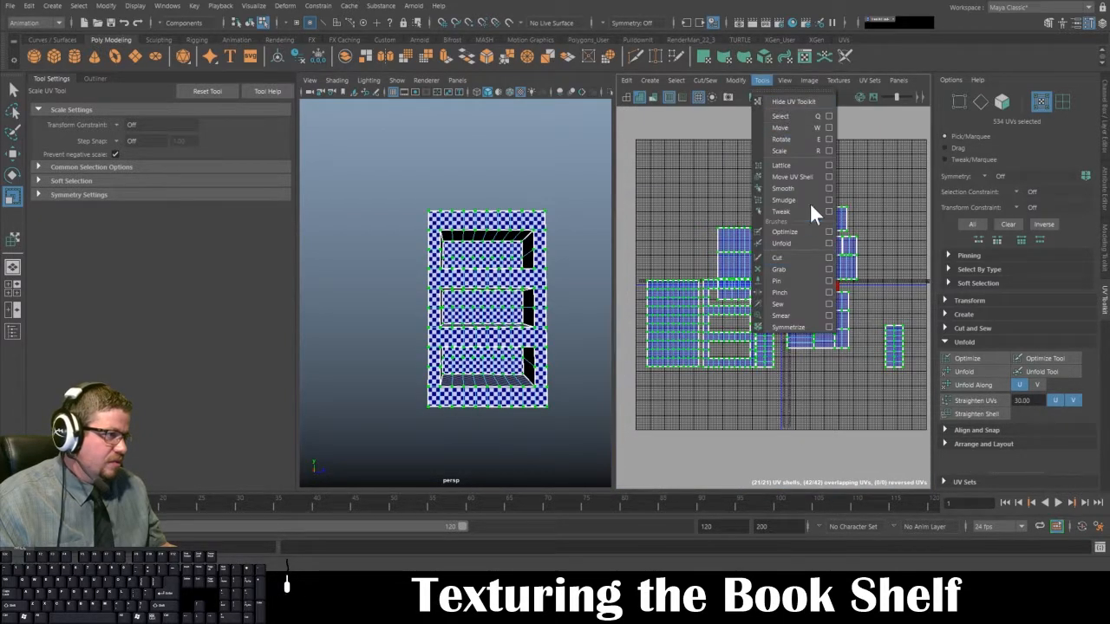
pyautogui.moveTo(736, 80)
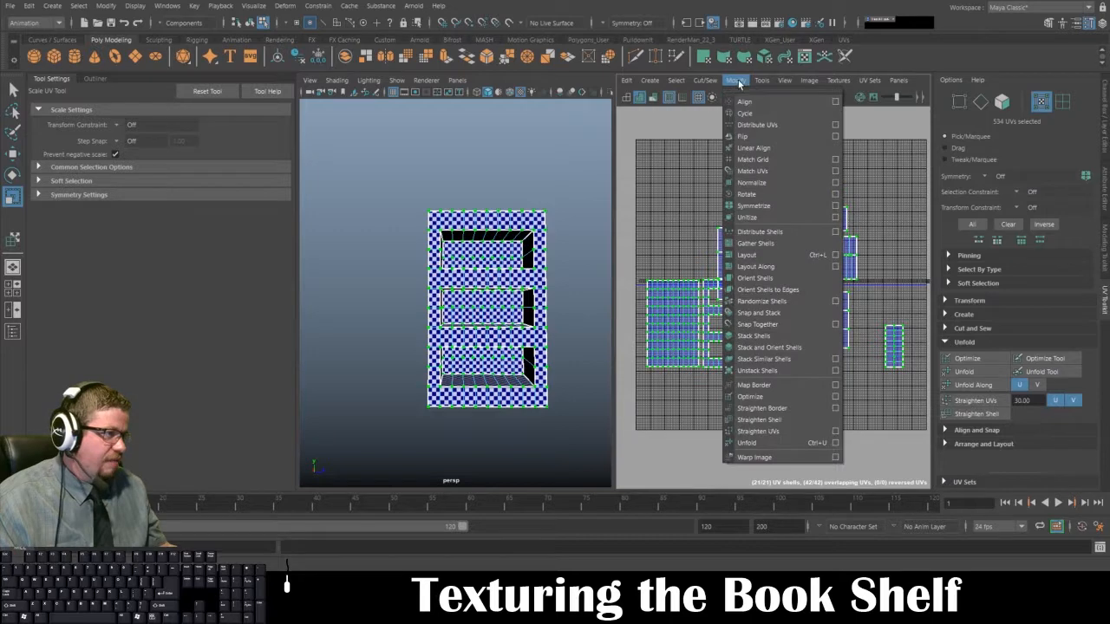
pyautogui.click(836, 253)
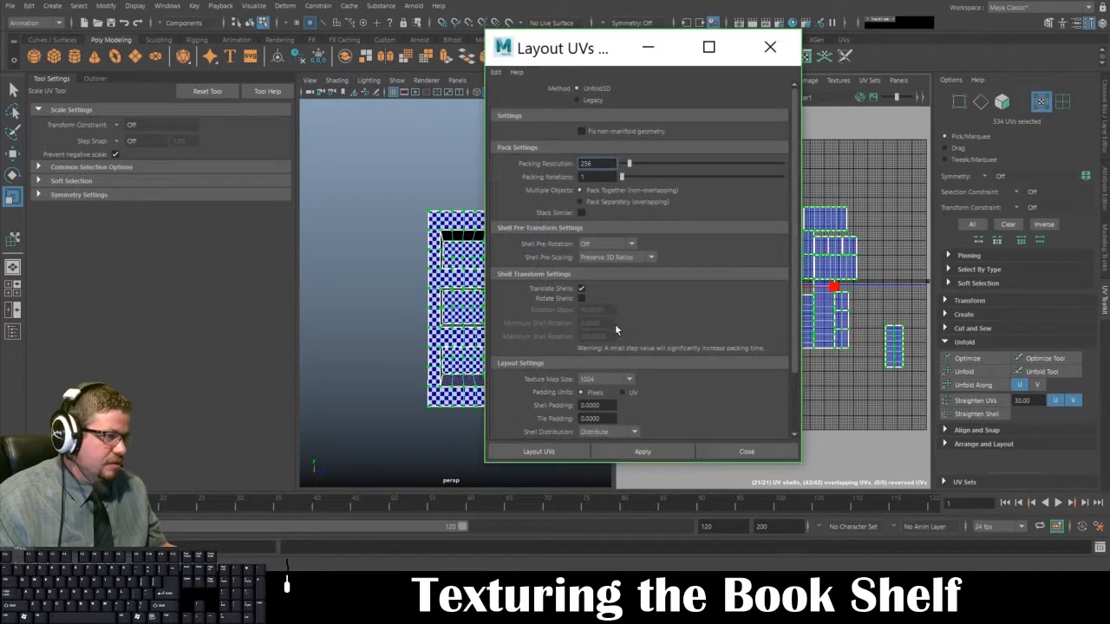
pyautogui.click(743, 451)
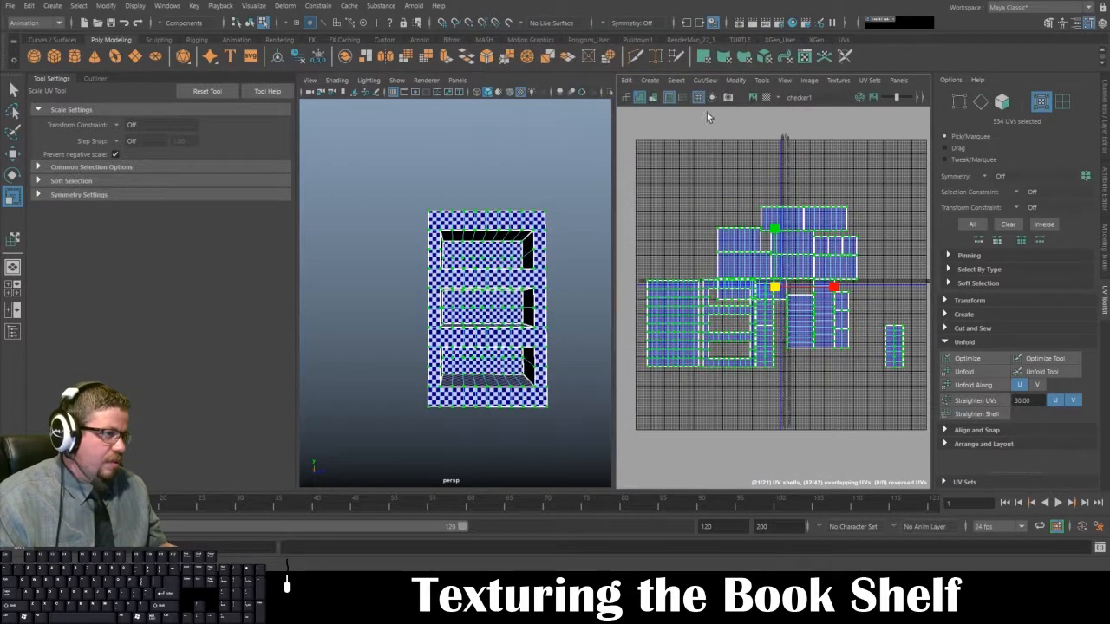
# Step: Try laying out all of the bookshelf's selected UV shells with Layout Along set to U
pyautogui.click(738, 80)
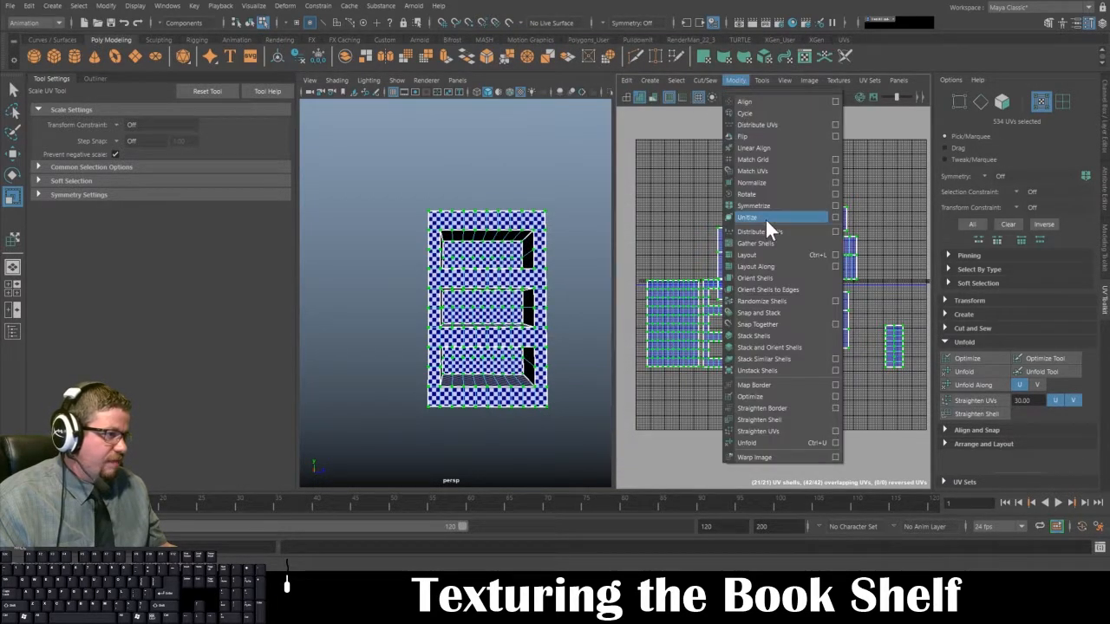
pyautogui.click(835, 266)
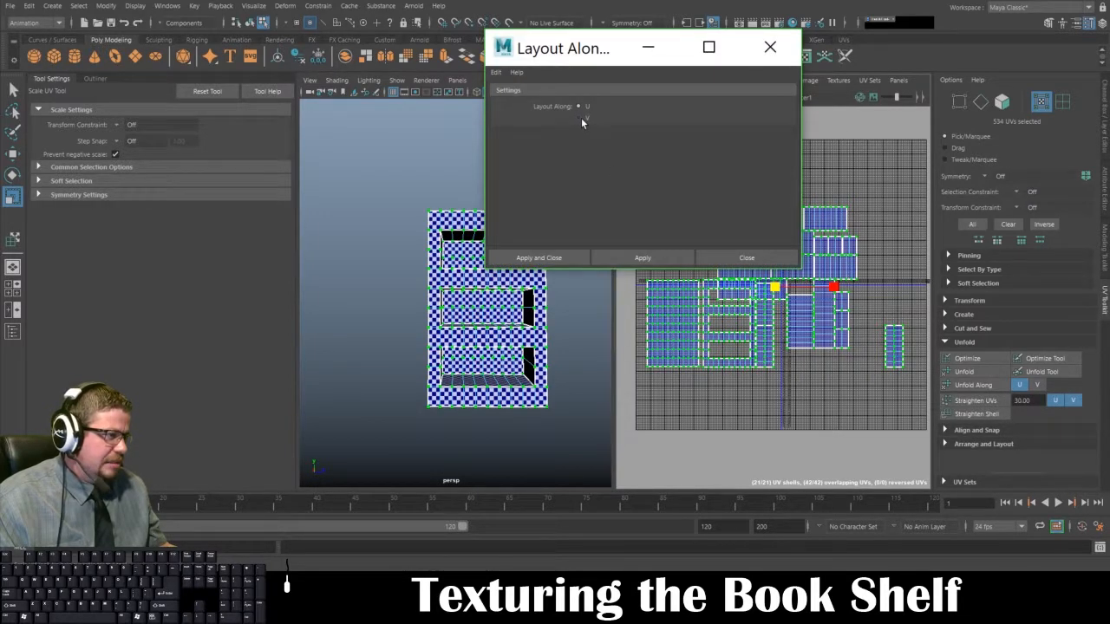
pyautogui.click(647, 258)
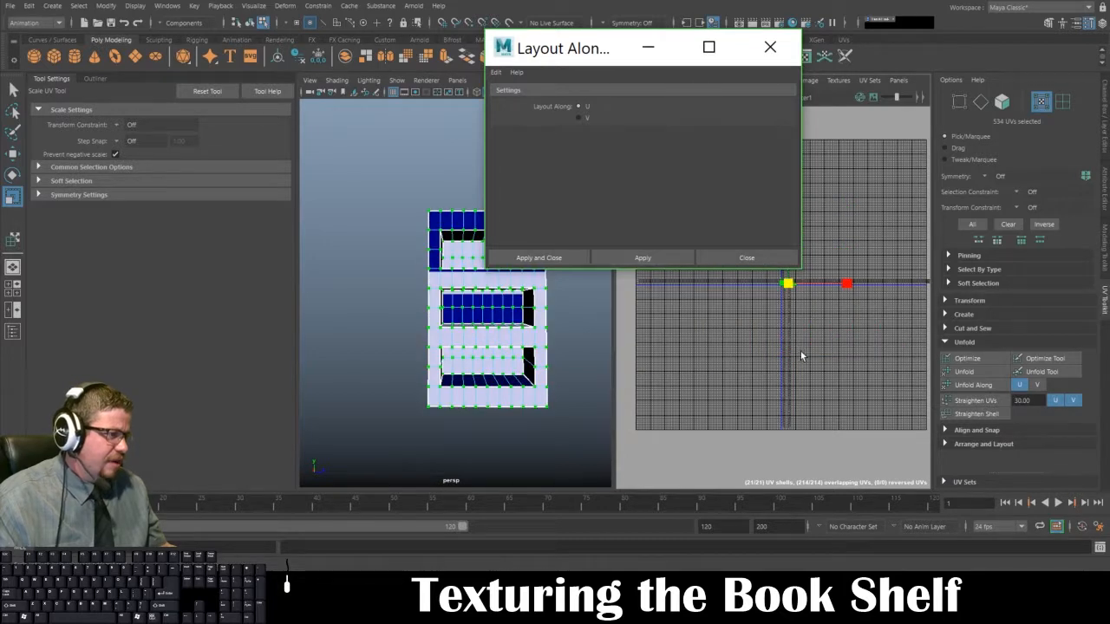
pyautogui.press('f')
pyautogui.keyDown('alt'); pyautogui.moveTo(797, 347); pyautogui.dragTo(755, 304, button='right'); pyautogui.keyUp('alt')
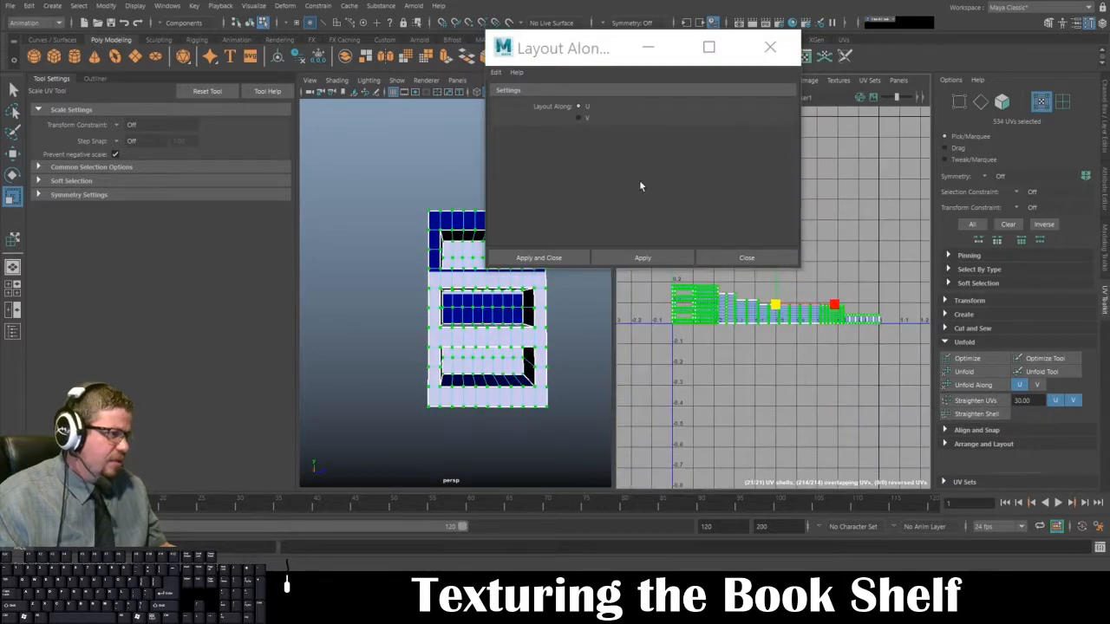
# Step: Try Layout Along set to V on the shells, close its options and undo both Layout Along attempts
pyautogui.click(579, 117)
pyautogui.click(641, 257)
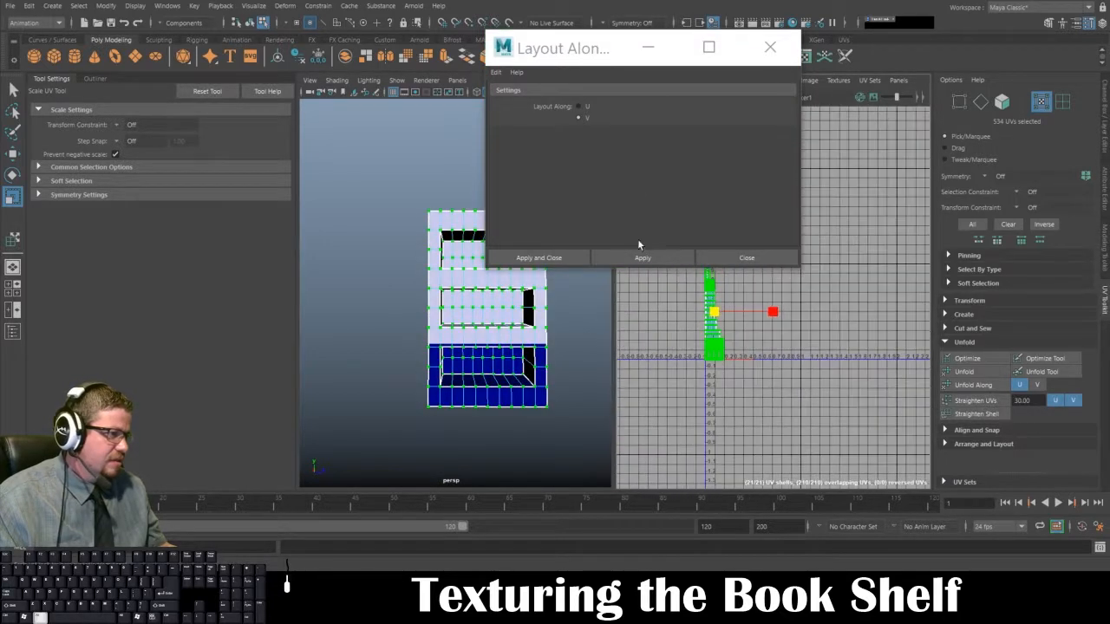
pyautogui.click(746, 258)
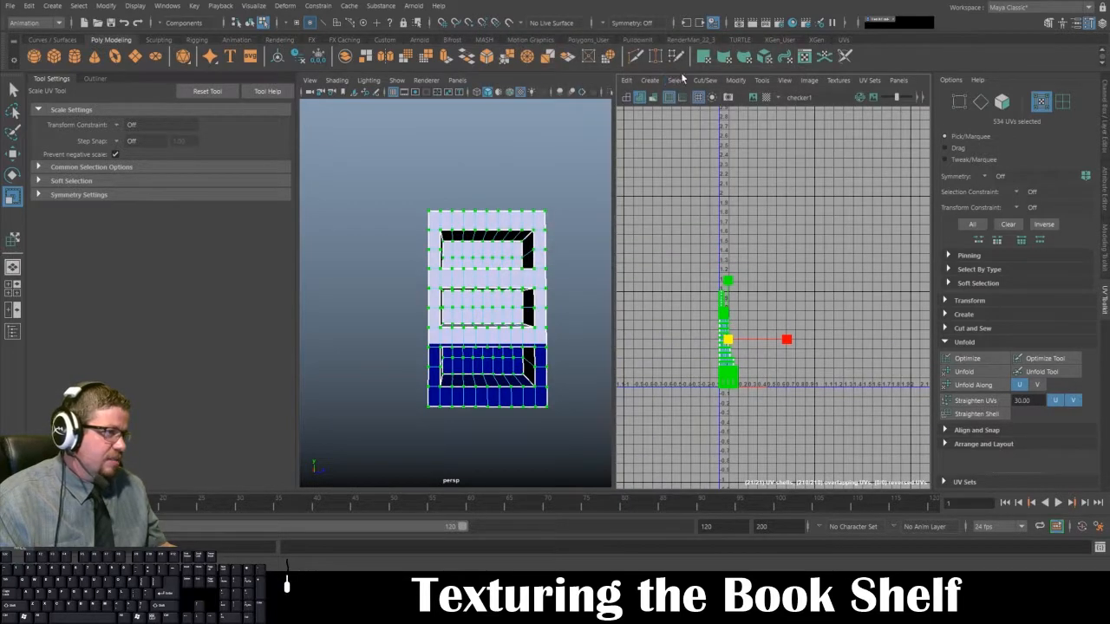
pyautogui.hotkey('ctrl', 'z')
pyautogui.hotkey('ctrl', 'z')
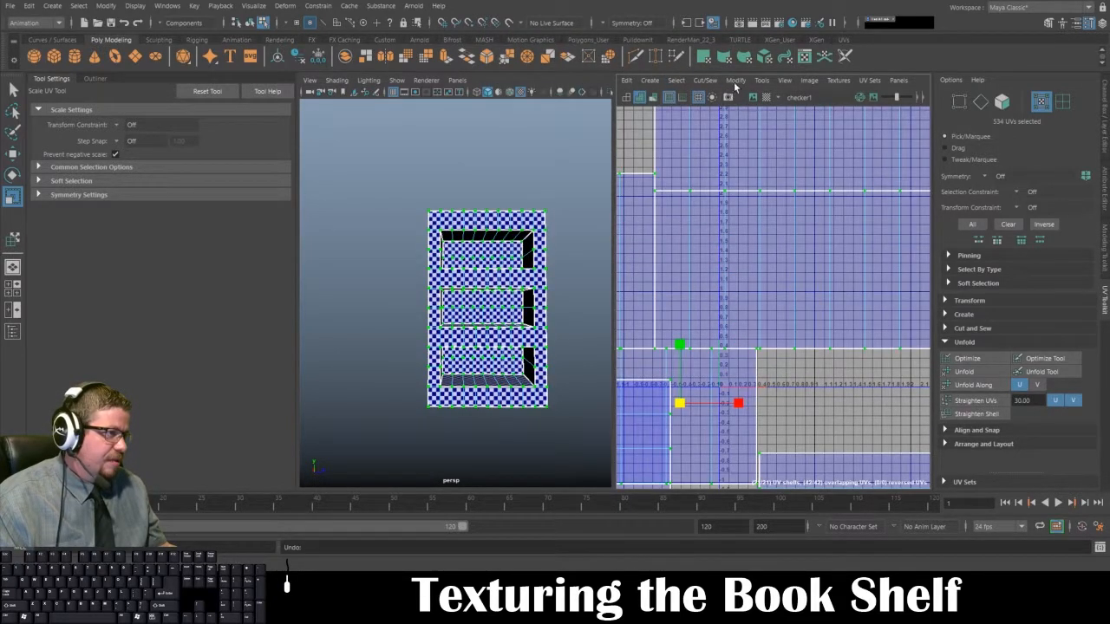
# Step: Pack the selected UV shells with Layout UVs using the Non-Uniform scale mode
pyautogui.click(735, 81)
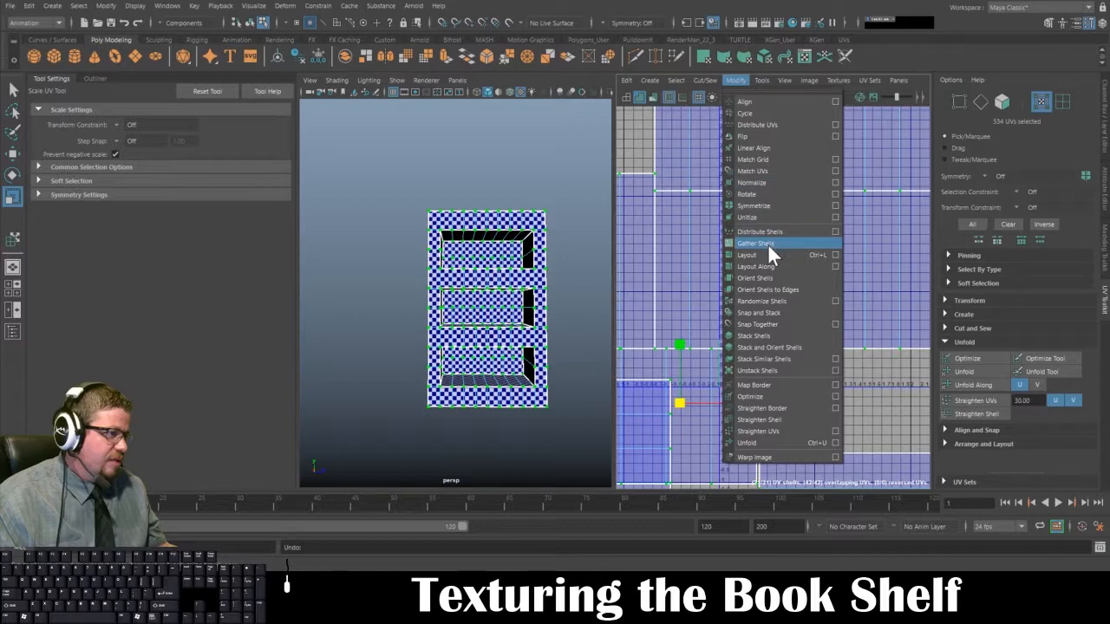
pyautogui.click(835, 255)
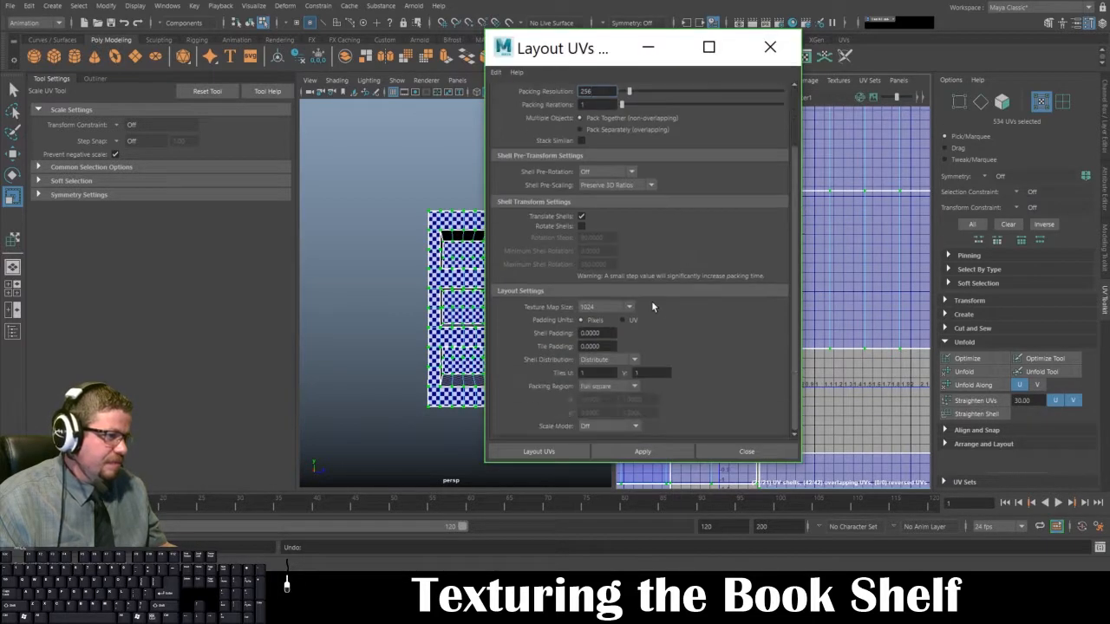
pyautogui.click(623, 426)
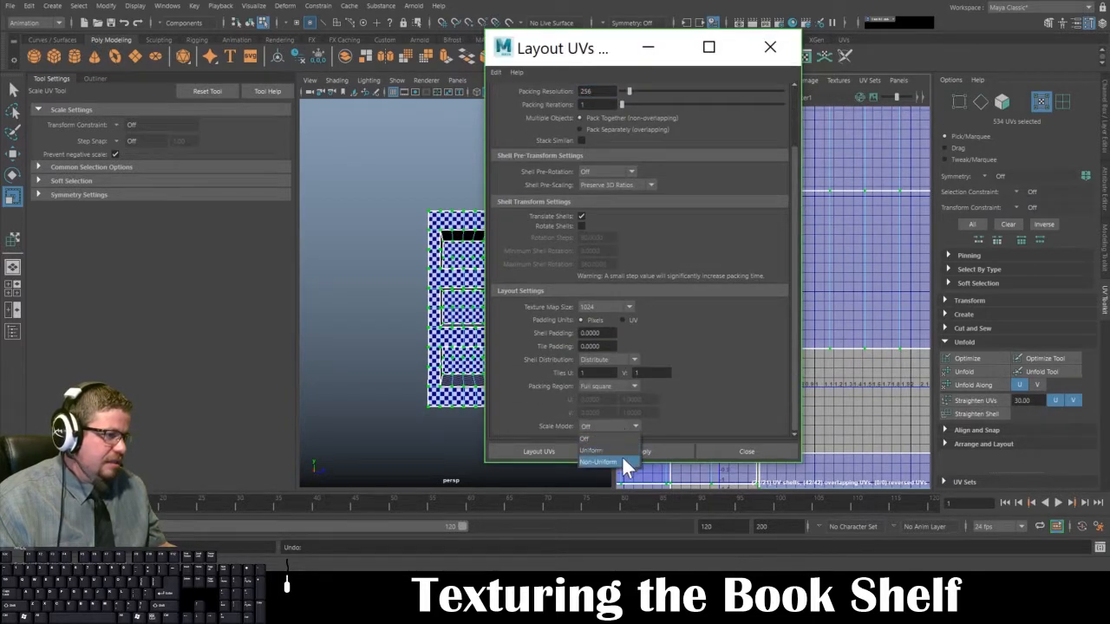
pyautogui.click(621, 459)
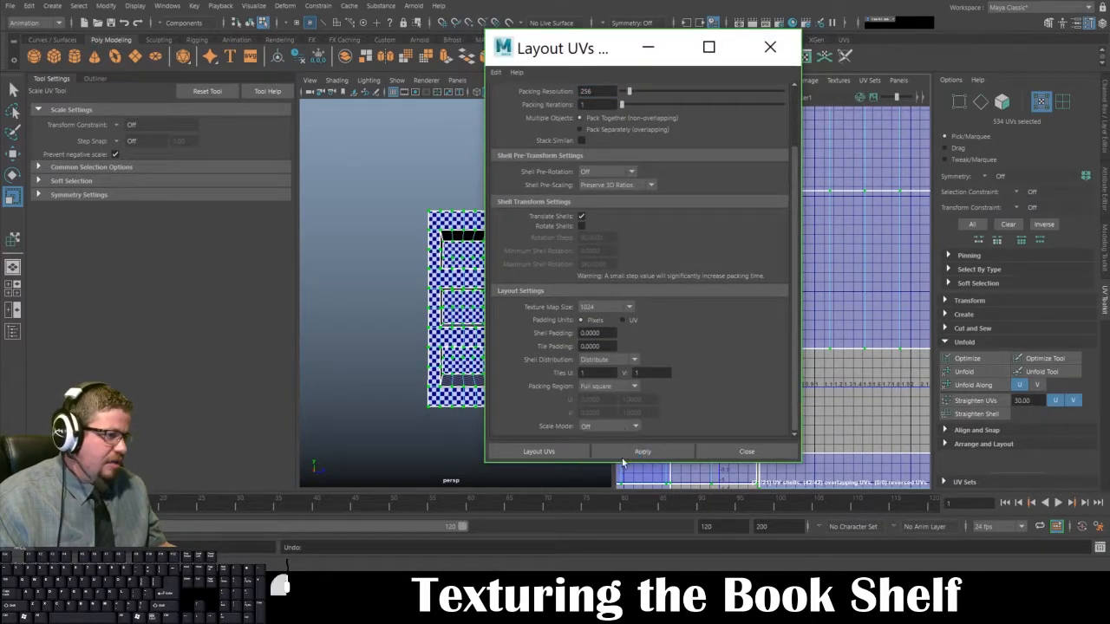
pyautogui.click(579, 445)
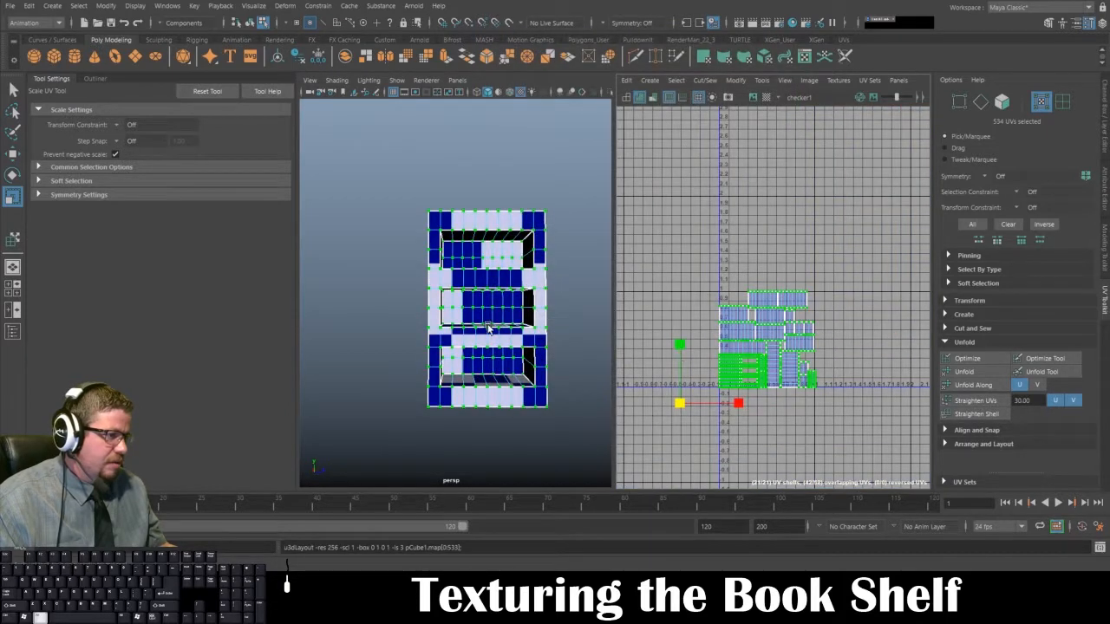
# Step: Try scaling up the packed UV shells for smaller checker squares on the bookshelf, and undo the scaling
pyautogui.moveTo(681, 405); pyautogui.dragTo(1091, 326)
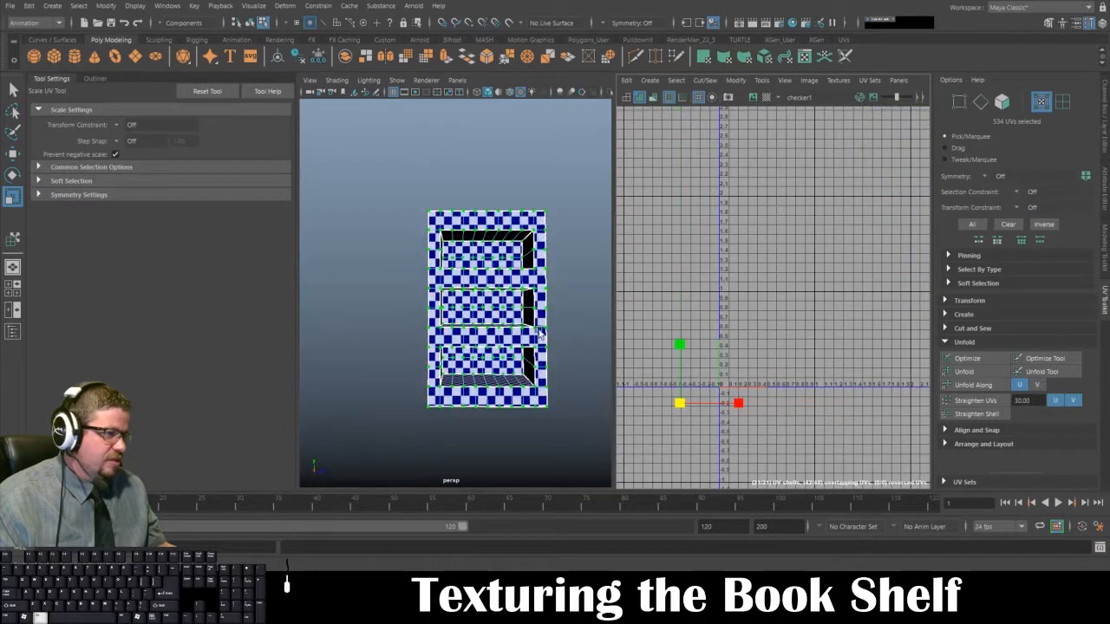
pyautogui.moveTo(540, 333)
pyautogui.keyDown('alt'); pyautogui.mouseDown()
pyautogui.moveTo(496, 390)
pyautogui.moveTo(553, 335)
pyautogui.moveTo(715, 358)
pyautogui.moveTo(776, 336)
pyautogui.moveTo(580, 334)
pyautogui.moveTo(519, 358)
pyautogui.moveTo(543, 333)
pyautogui.mouseUp(); pyautogui.keyUp('alt')
pyautogui.hotkey('ctrl', 'z')
# Step: Clear the UV selection and reselect all packed shells with the Move UV Shell Tool
pyautogui.keyDown('alt'); pyautogui.moveTo(724, 213); pyautogui.dragTo(713, 178, button='middle'); pyautogui.keyUp('alt')
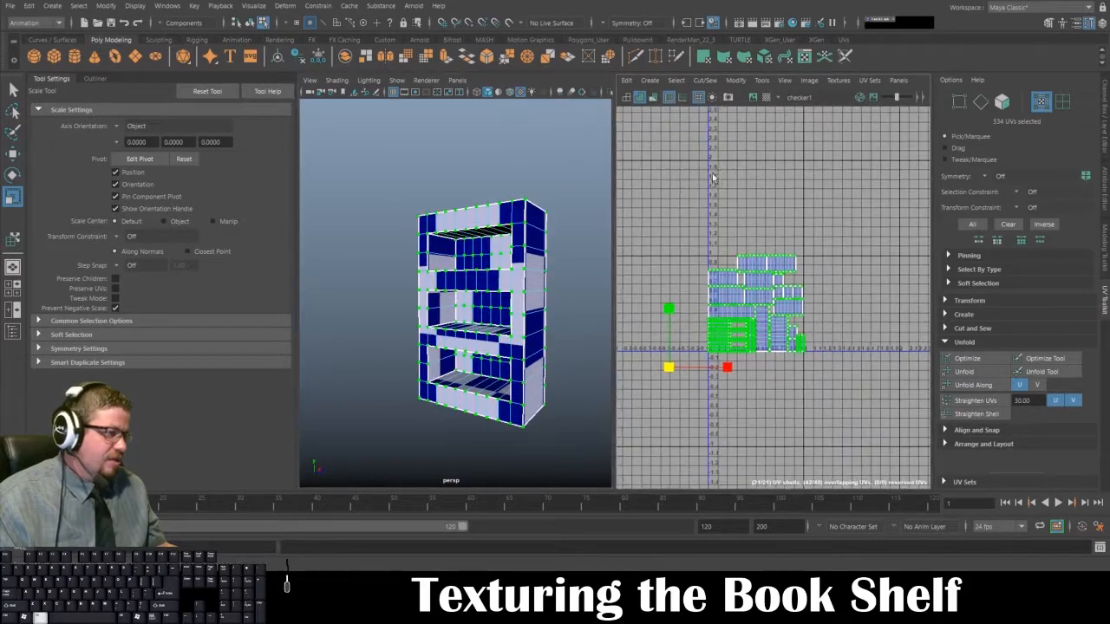
pyautogui.keyDown('alt'); pyautogui.moveTo(715, 180); pyautogui.dragTo(788, 227, button='right'); pyautogui.keyUp('alt')
pyautogui.click(699, 211)
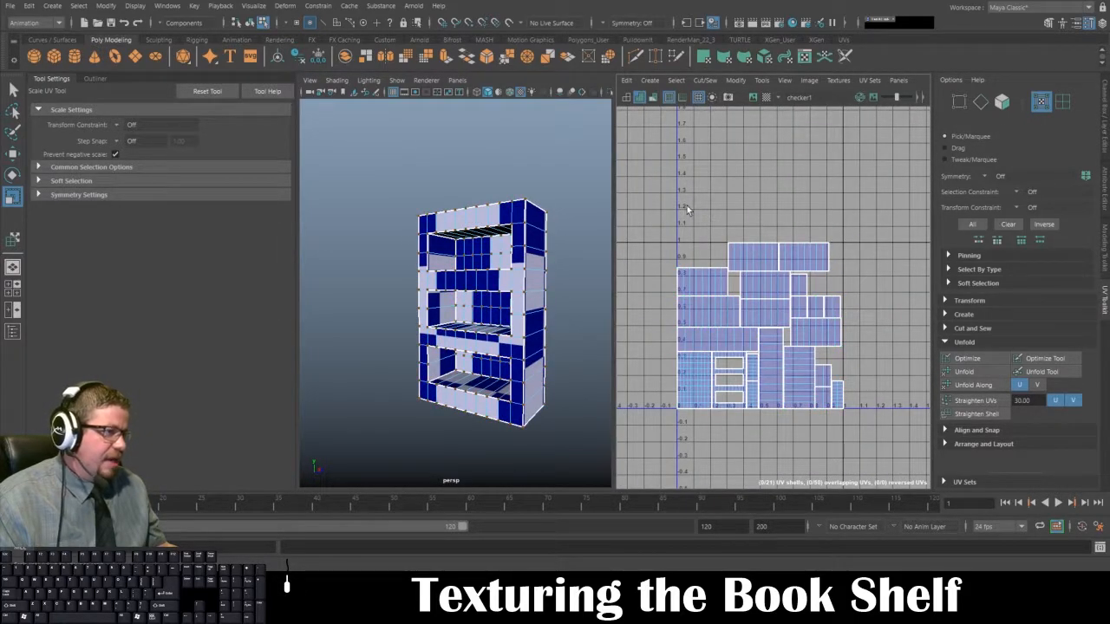
pyautogui.click(763, 80)
pyautogui.click(785, 166)
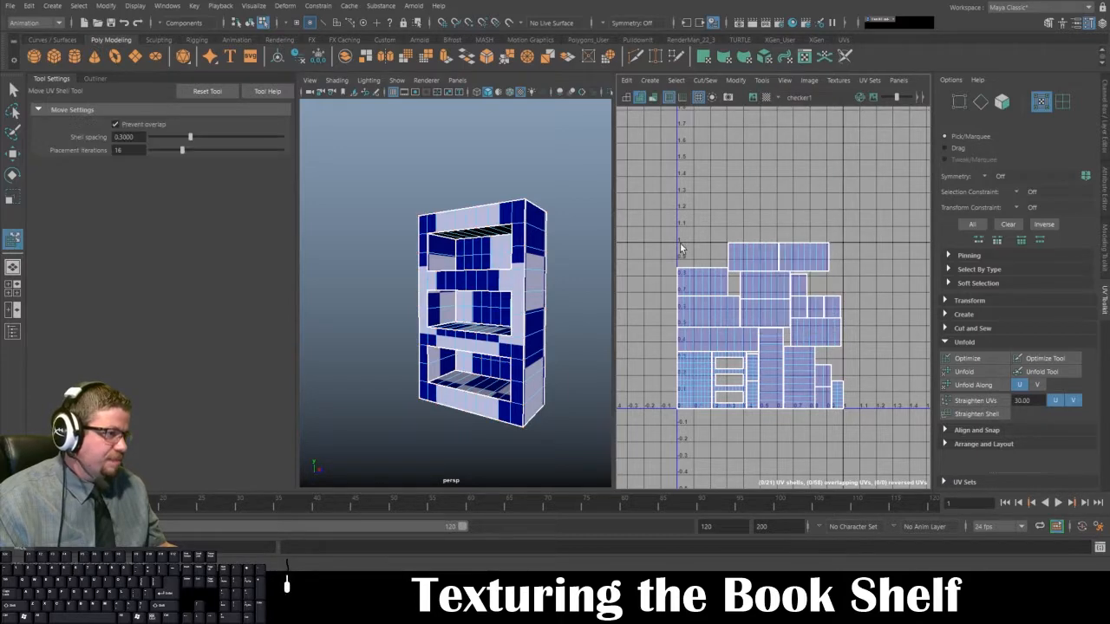
pyautogui.moveTo(657, 188); pyautogui.dragTo(892, 474)
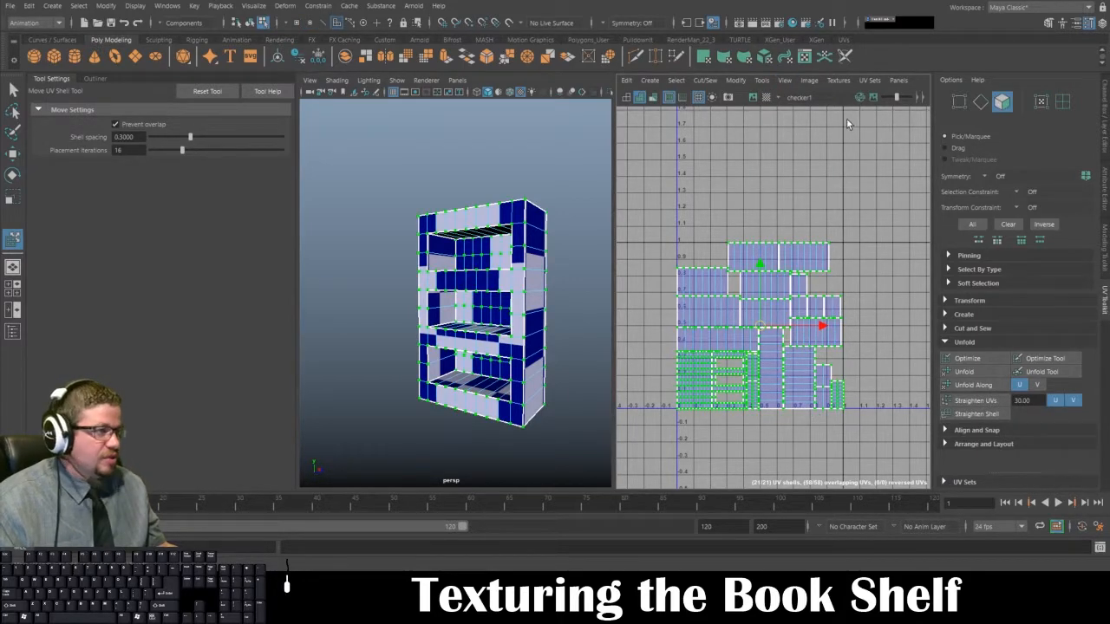
# Step: Set the UV Snapshot output file to Book_Shelf_UV.tga in the BookShelf folder of 09_Midterm_Videos
pyautogui.click(811, 81)
pyautogui.click(840, 270)
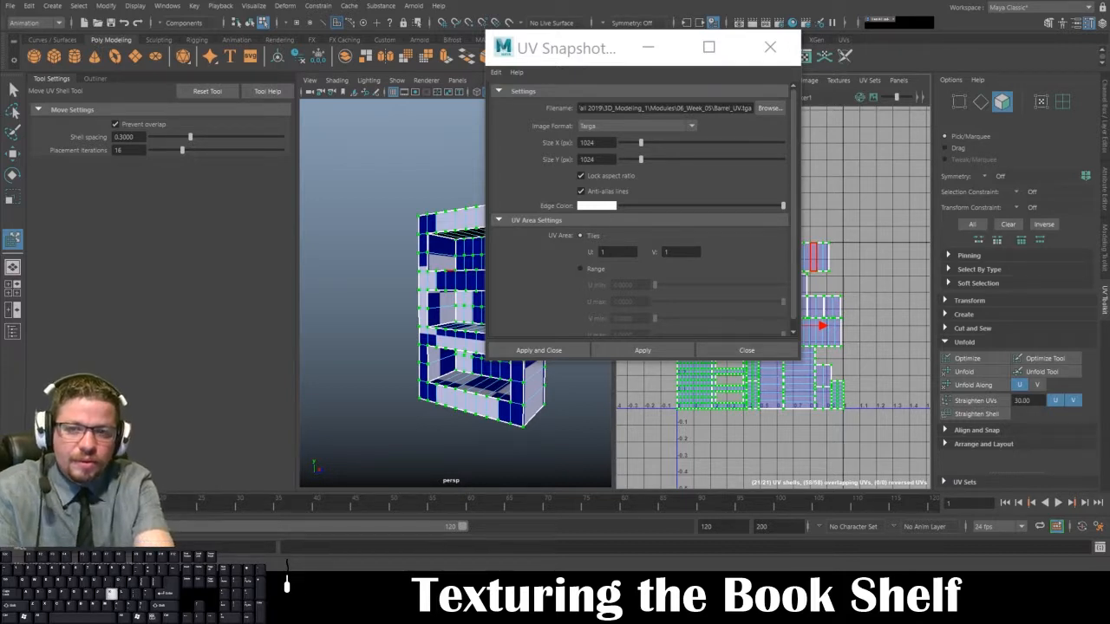
pyautogui.write('Sh')
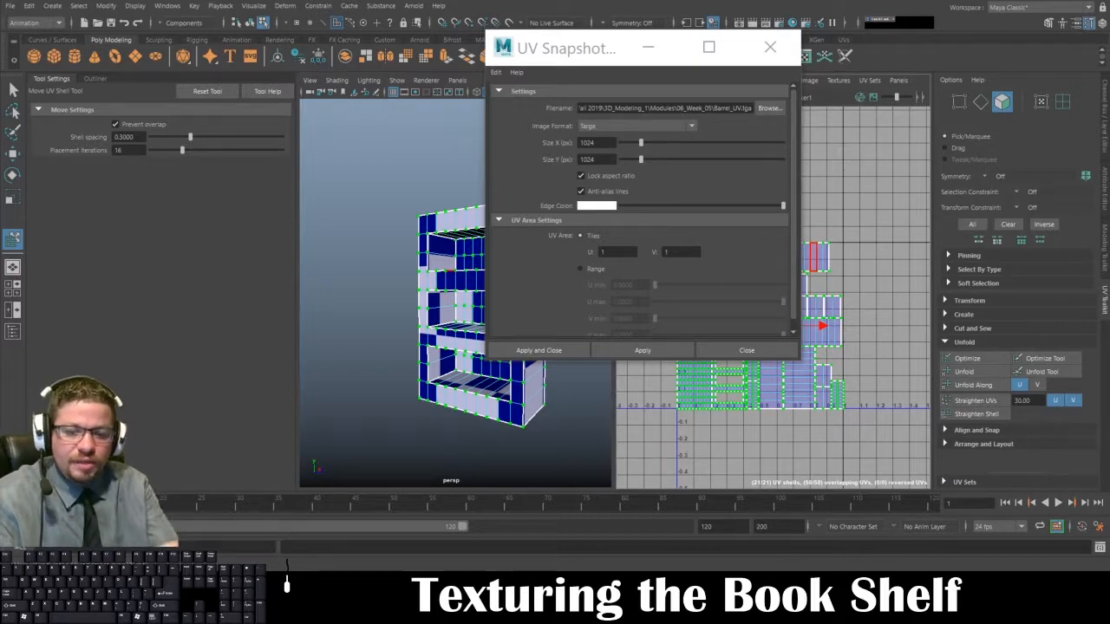
pyautogui.write('Bo')
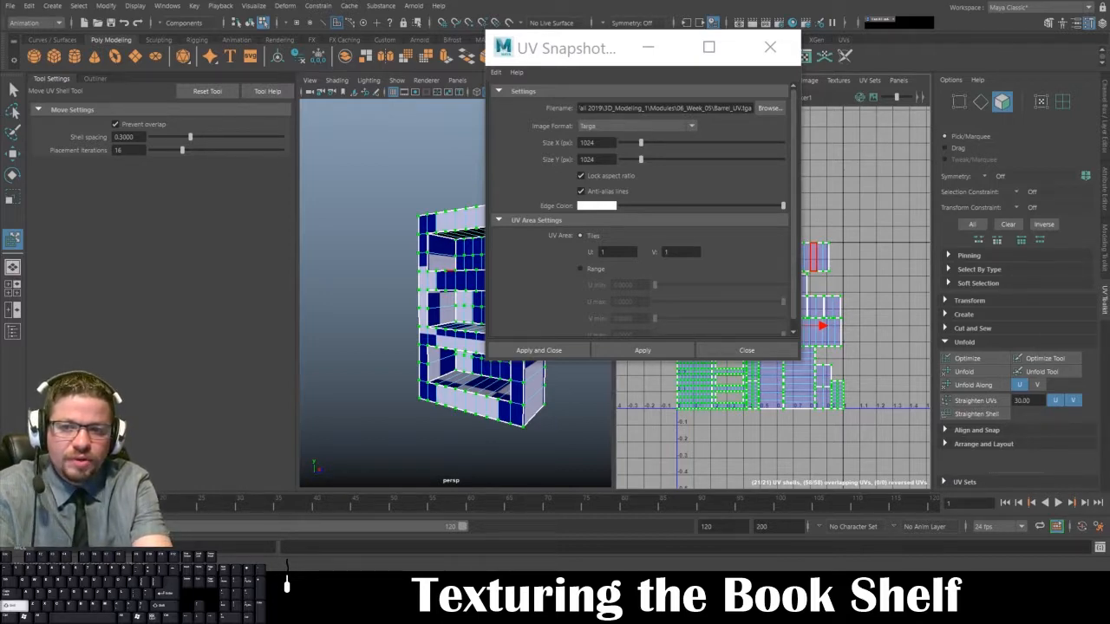
pyautogui.write('_U')
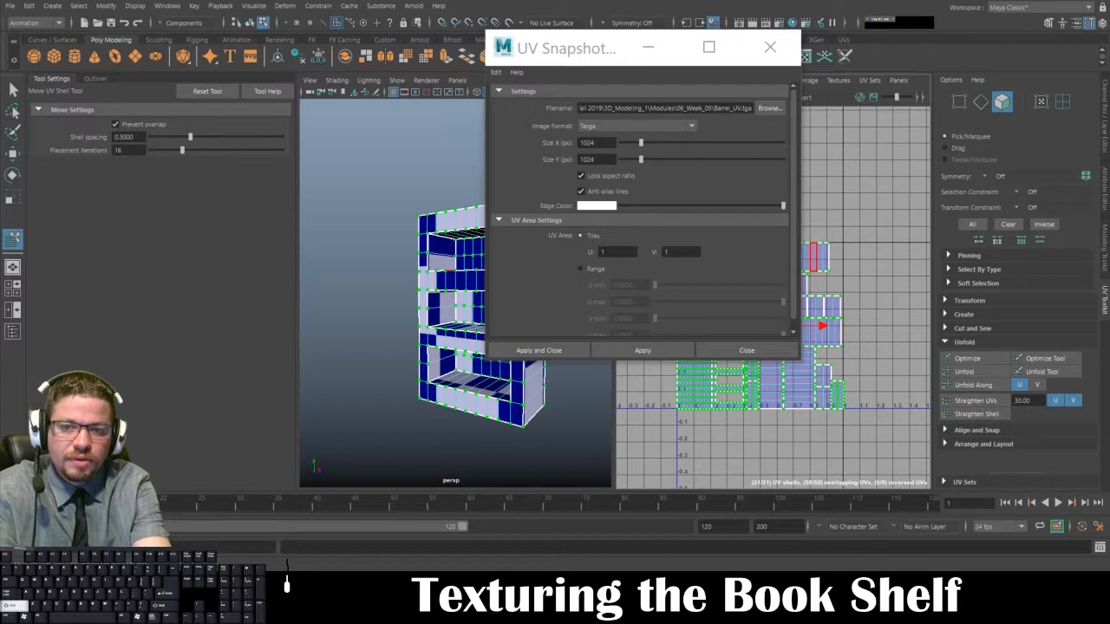
pyautogui.write('a')
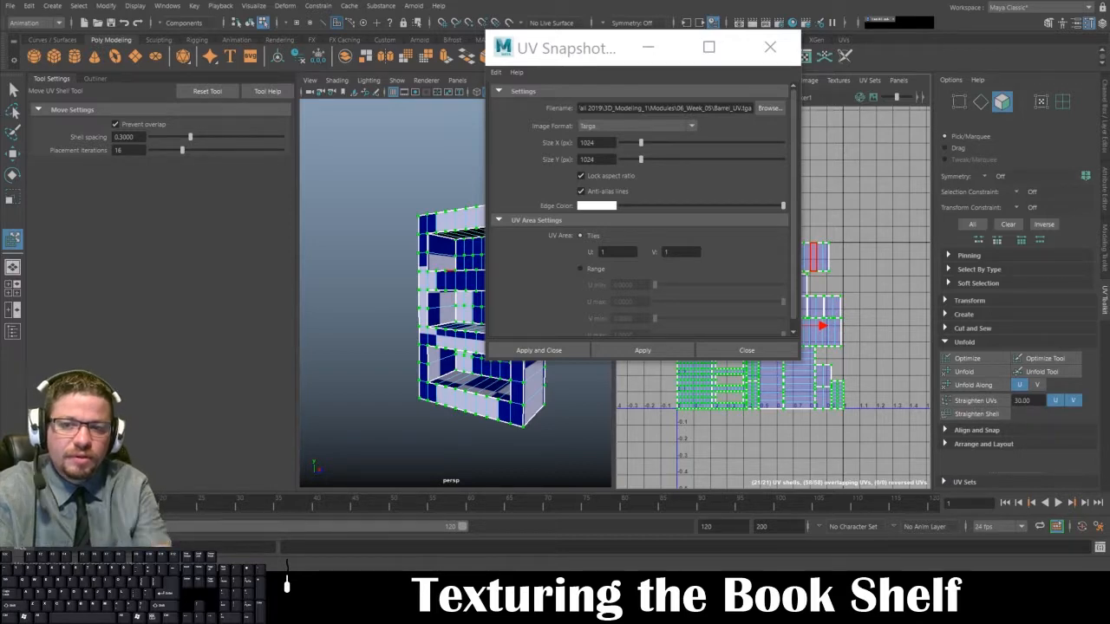
pyautogui.moveTo(0, 187); pyautogui.dragTo(283, 57)
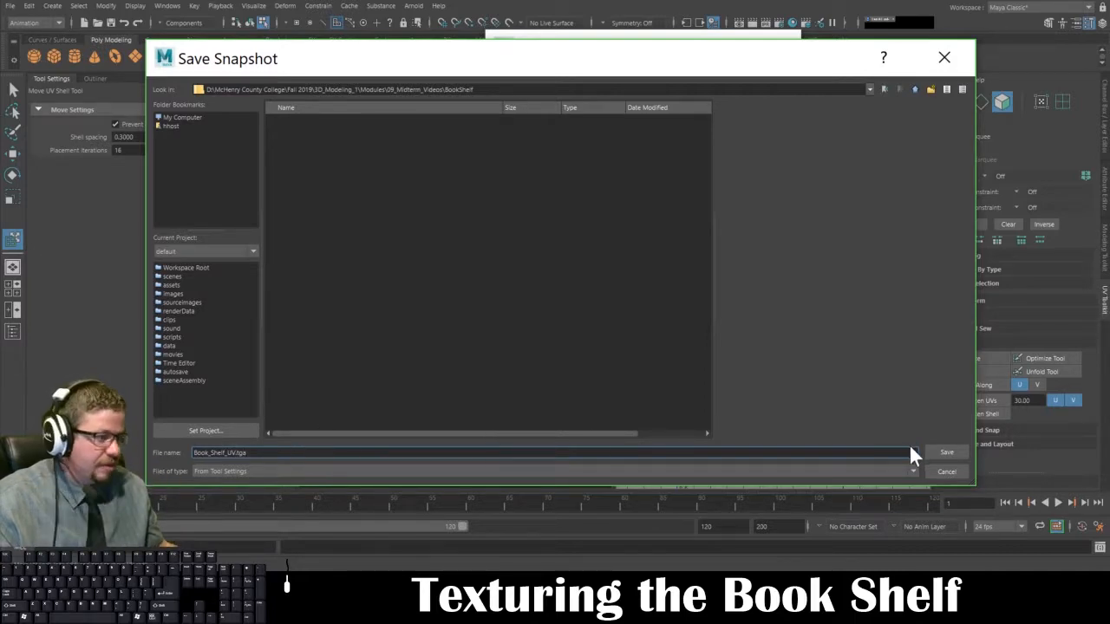
pyautogui.click(945, 453)
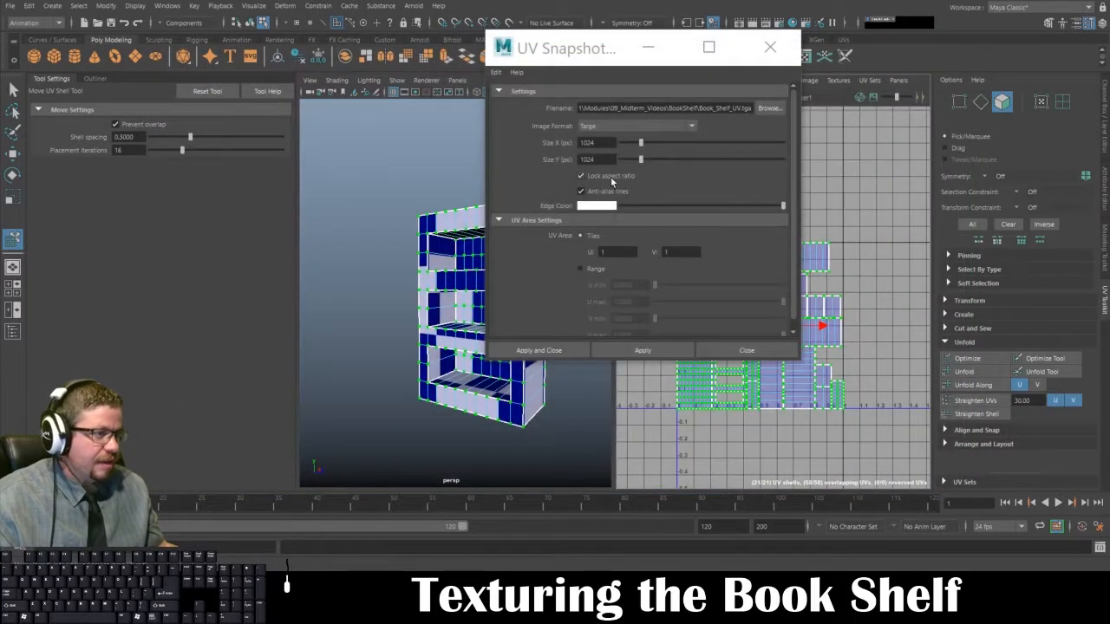
# Step: Keep Targa as the image format and export the bookshelf's UV snapshot
pyautogui.click(623, 126)
pyautogui.click(625, 125)
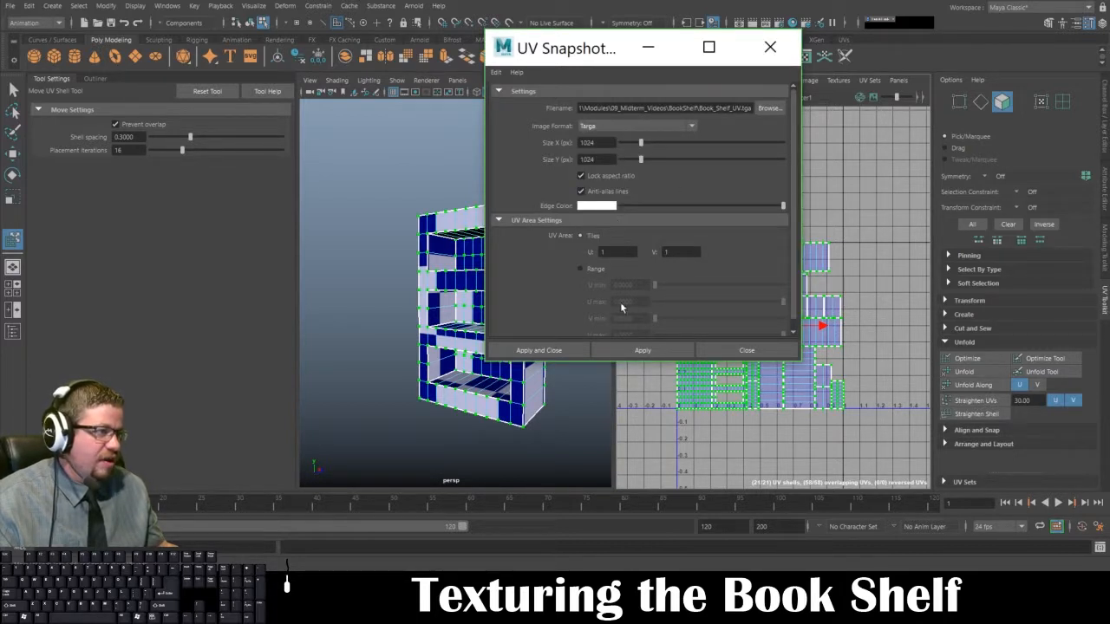
pyautogui.click(541, 350)
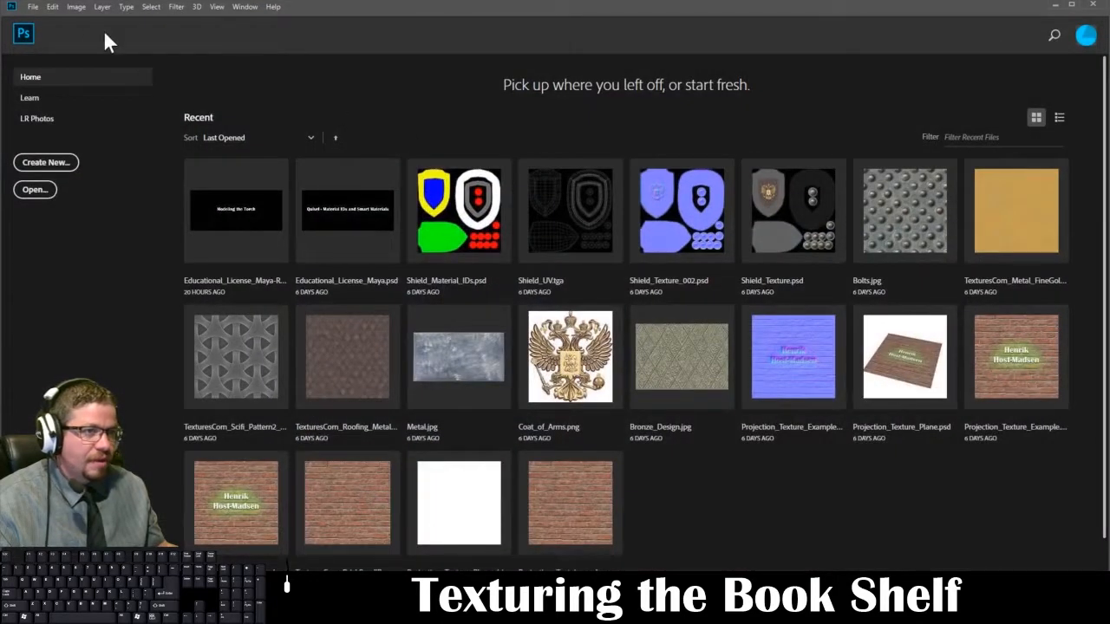
# Step: Switch to Photoshop and open the exported Book_Shelf_UV.tga from the BookShelf folder in 09_Midterm_Videos
pyautogui.click(33, 7)
pyautogui.click(48, 28)
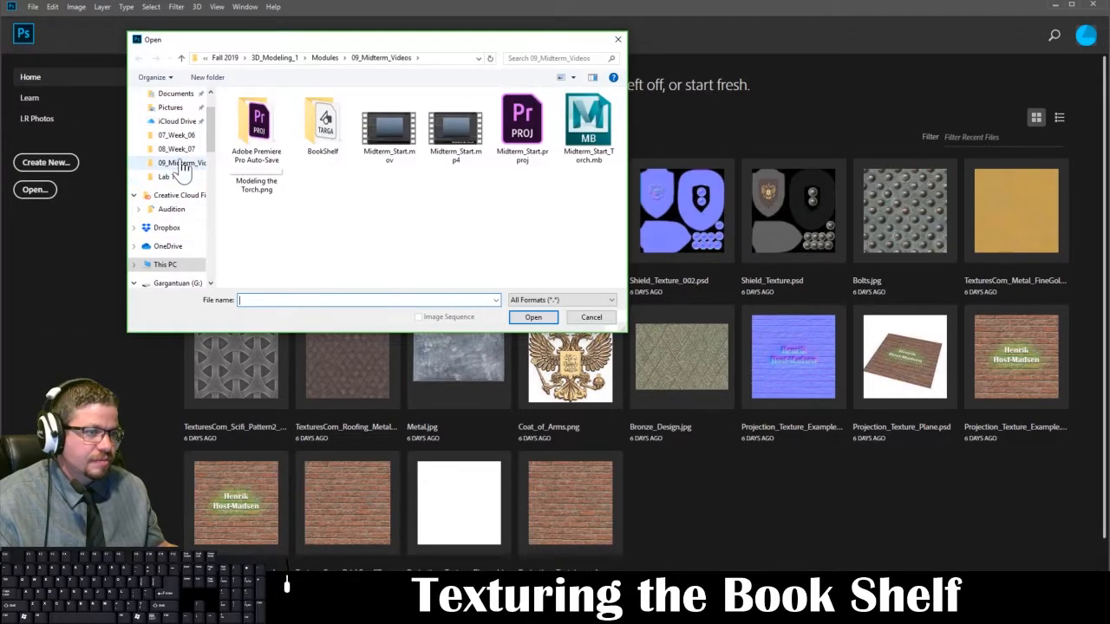
pyautogui.scroll(-2, 180, 170)
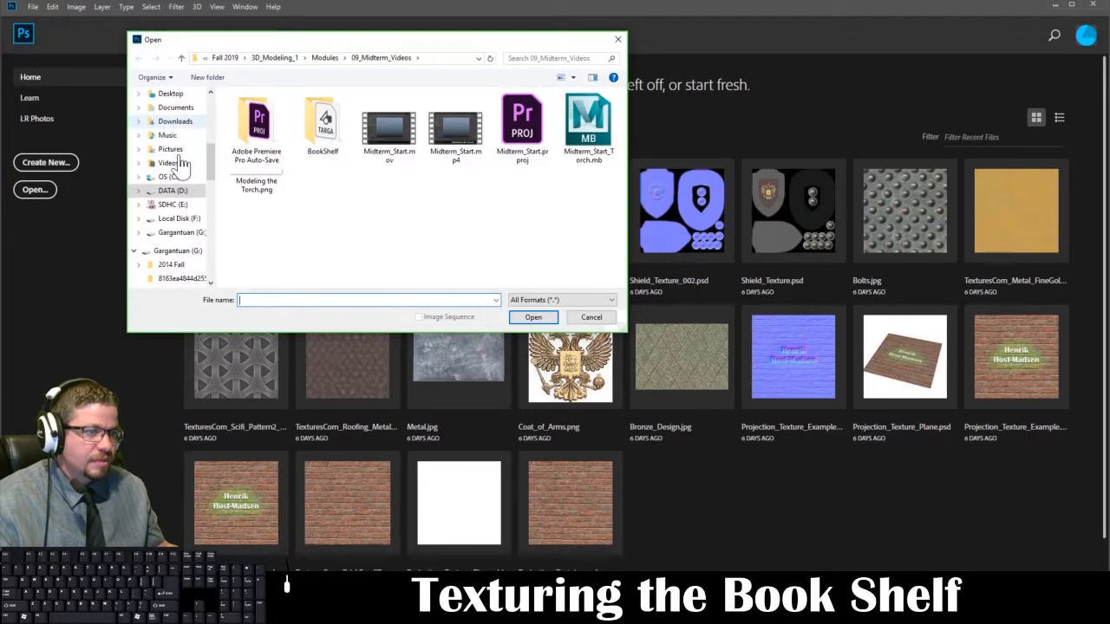
pyautogui.scroll(6, 191, 227)
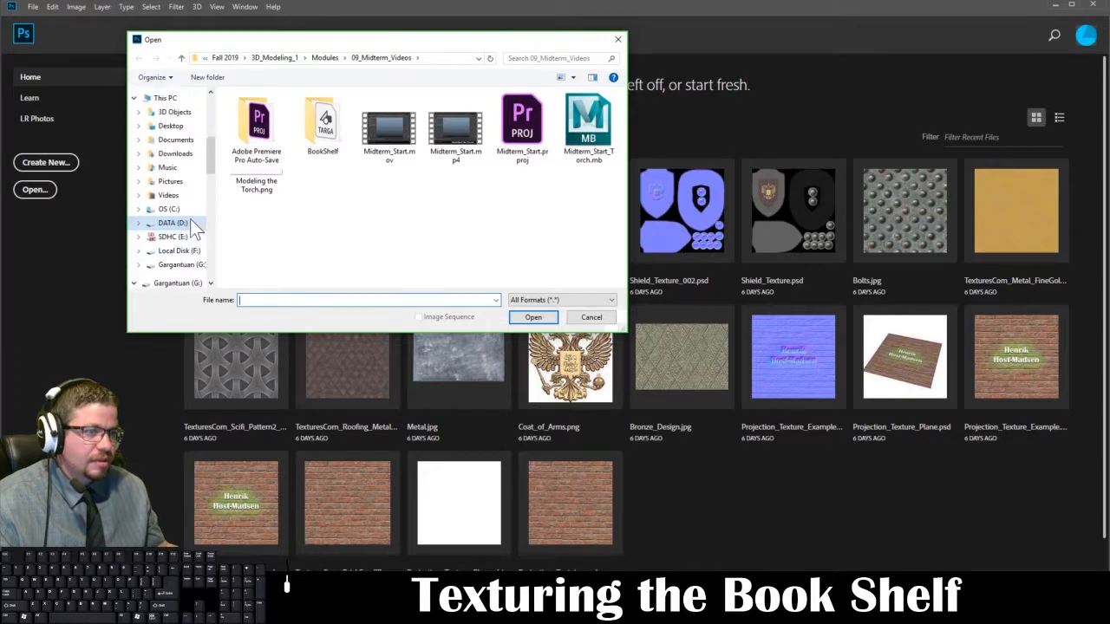
pyautogui.scroll(1, 190, 145)
pyautogui.click(182, 134)
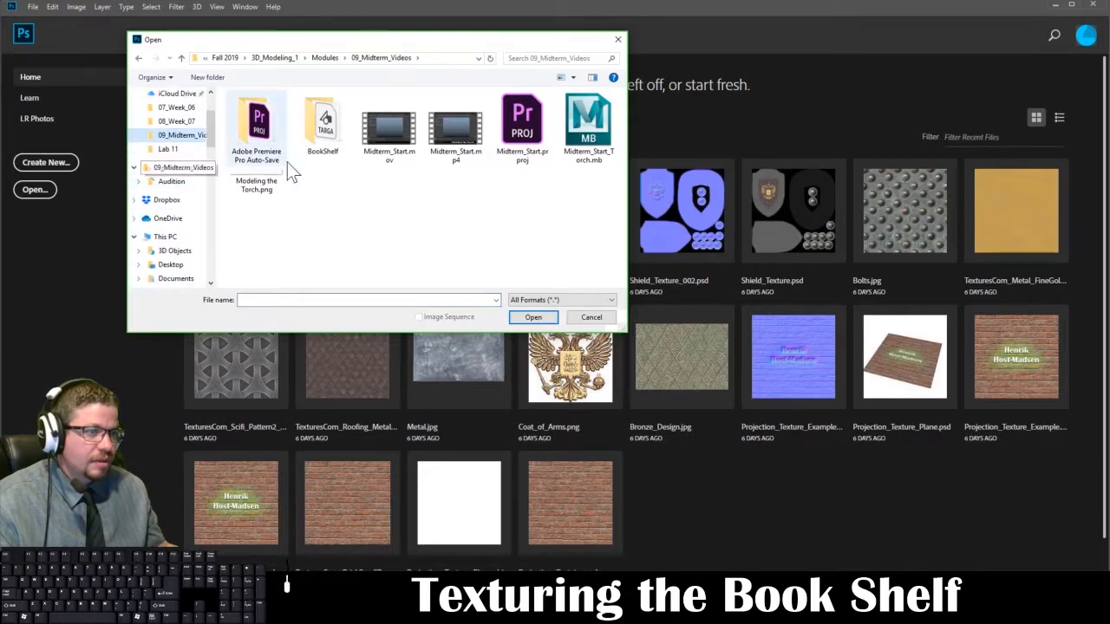
pyautogui.doubleClick(320, 142)
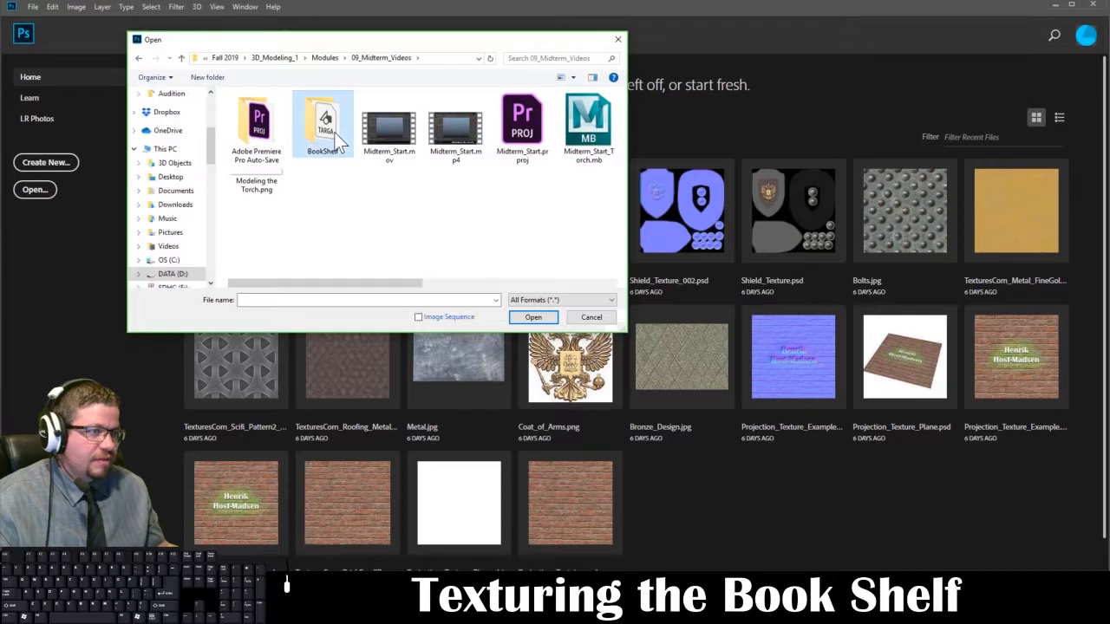
pyautogui.click(260, 130)
pyautogui.click(531, 316)
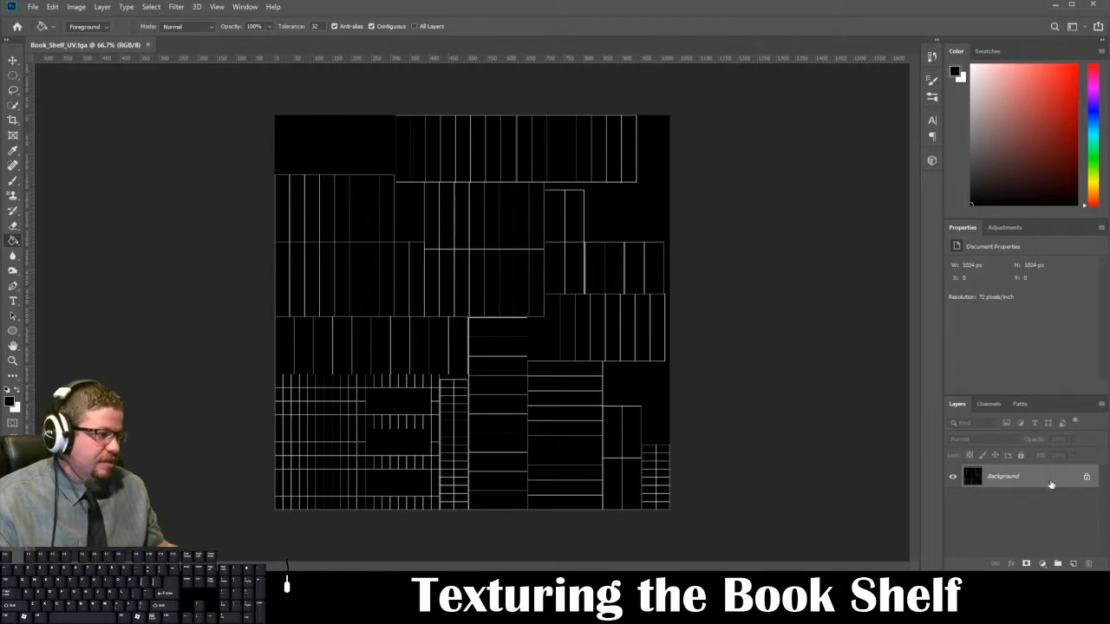
# Step: Duplicate the Background layer and rename the copy as Book_Shelf_UVs
pyautogui.moveTo(1051, 484)
pyautogui.mouseDown()
pyautogui.moveTo(1056, 520)
pyautogui.moveTo(1058, 501)
pyautogui.mouseUp()
pyautogui.moveTo(1049, 496); pyautogui.dragTo(1073, 563)
pyautogui.click(1008, 501)
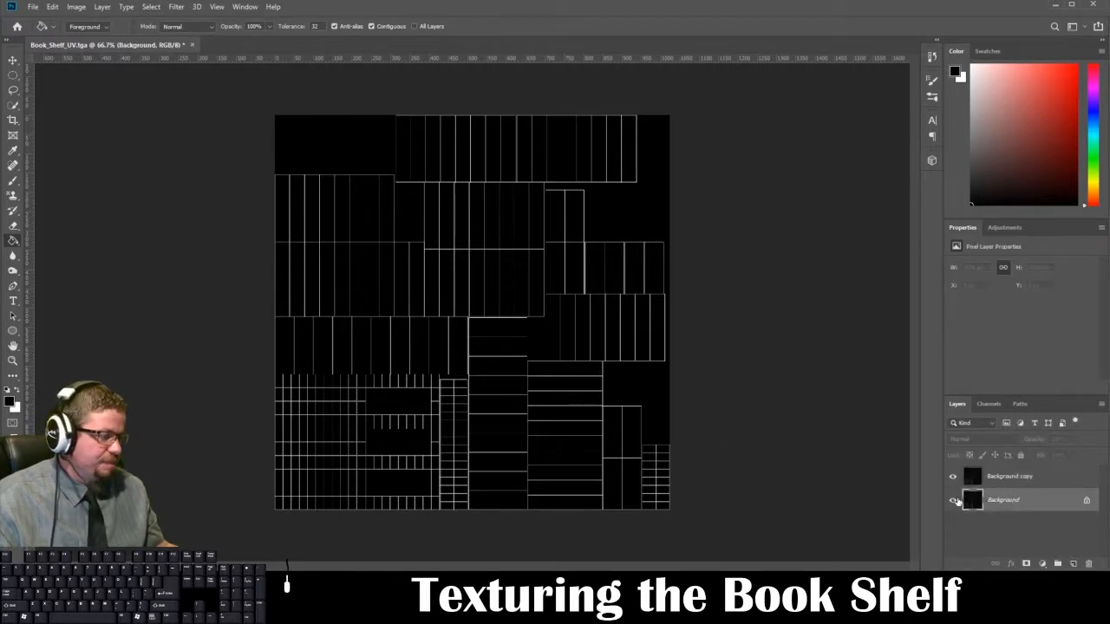
pyautogui.doubleClick(981, 477)
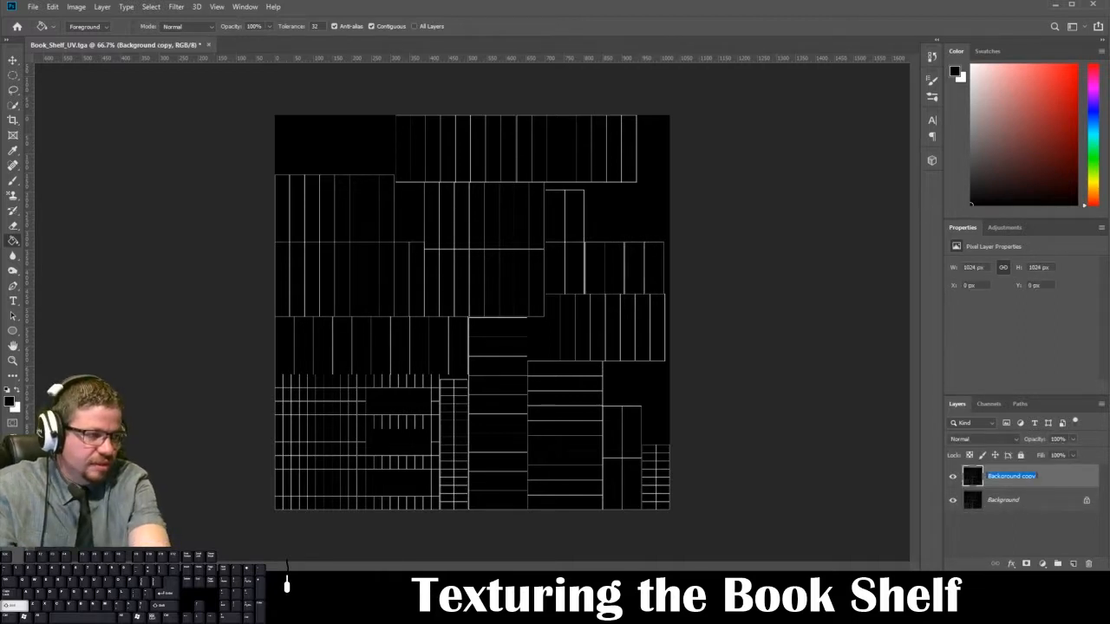
pyautogui.write('Book_Shelf_UVs')
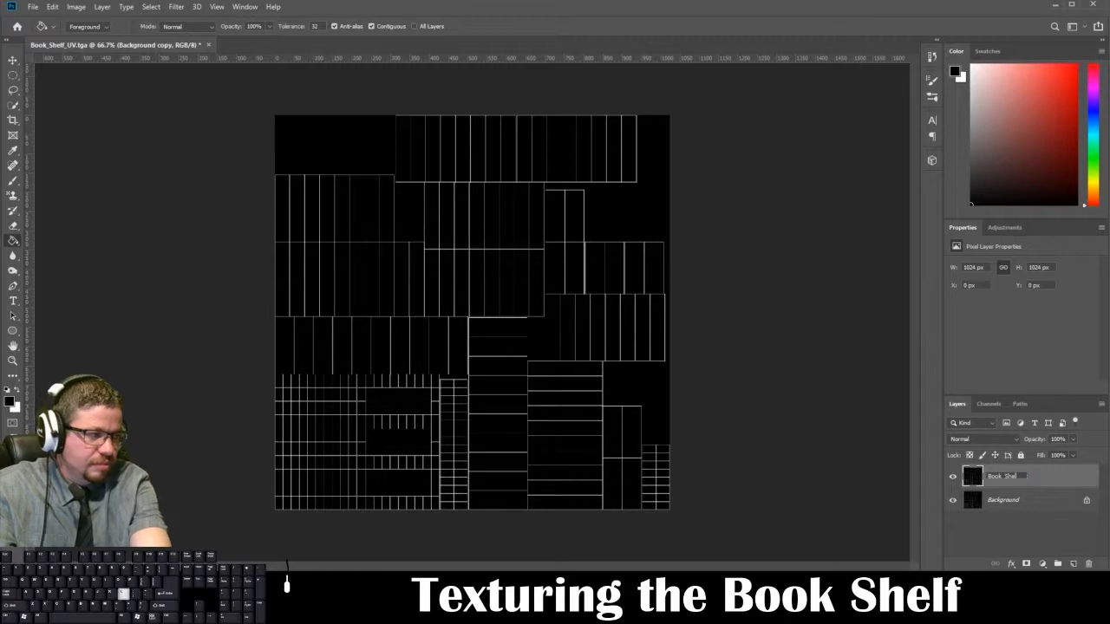
# Step: Finish renaming the duplicated layer as Book_Shelf_UVs
pyautogui.press('Return')
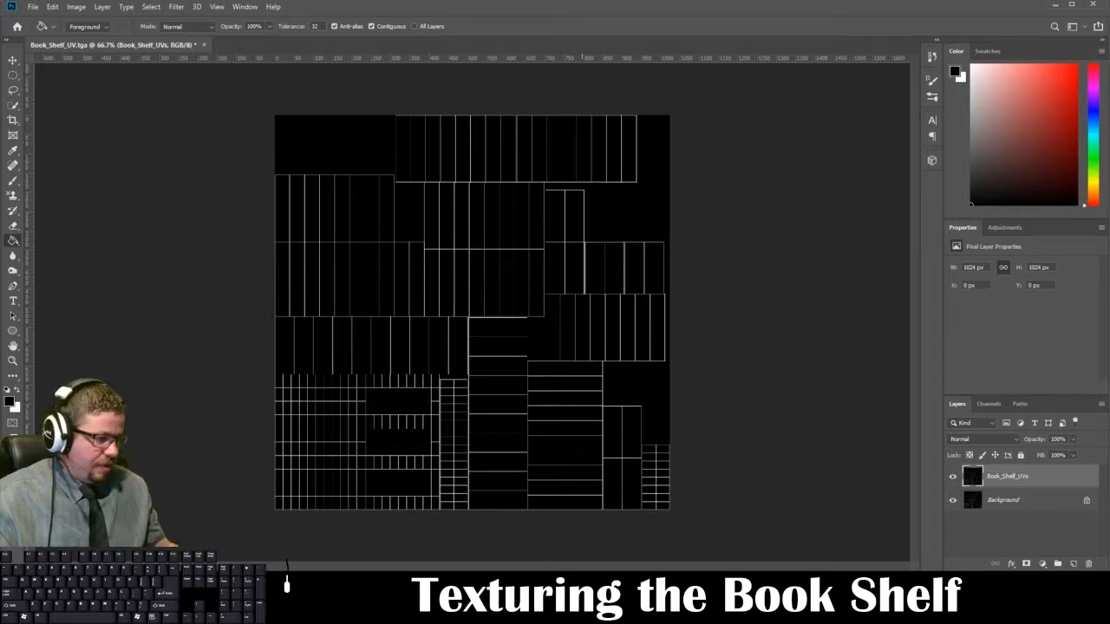
# Step: Switch to textures.com in the browser and search its texture library for Wood
pyautogui.click(180, 611)
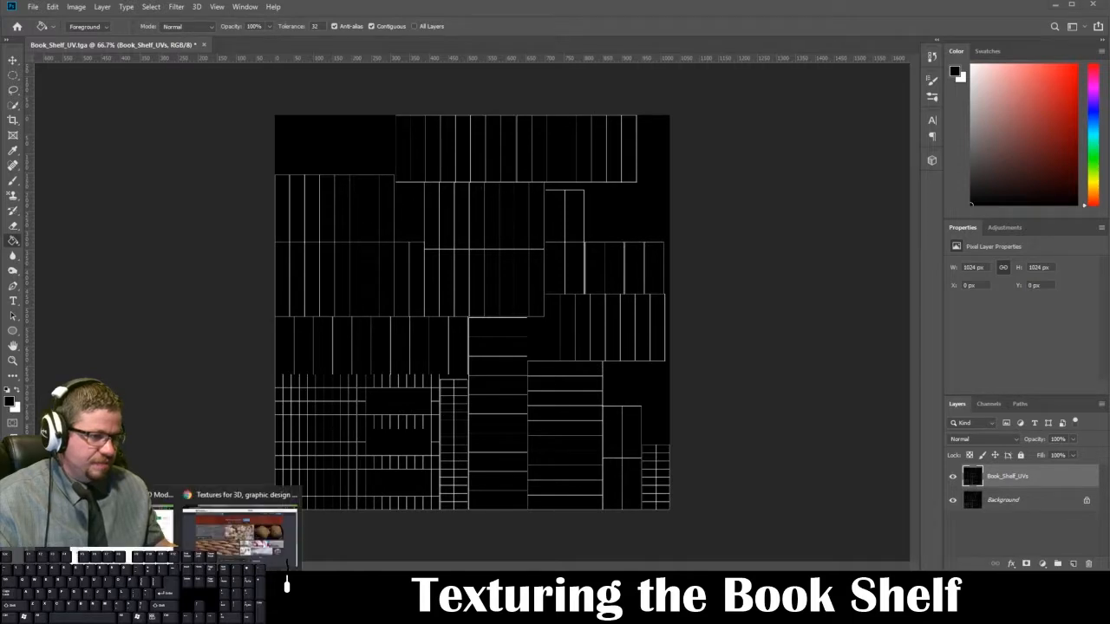
pyautogui.click(229, 555)
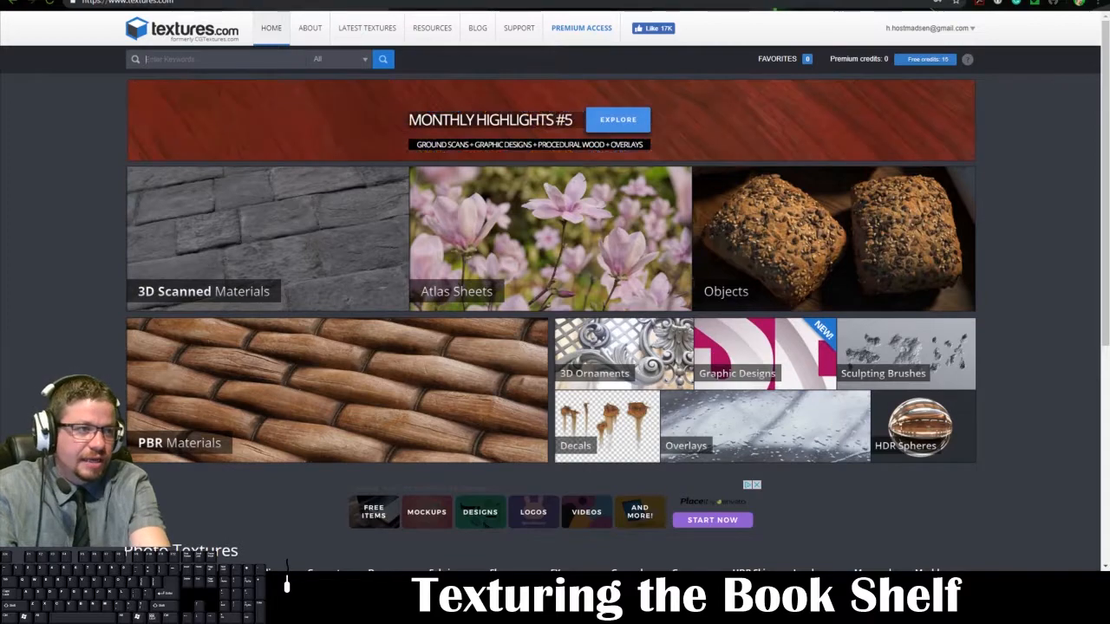
pyautogui.write('Wood')
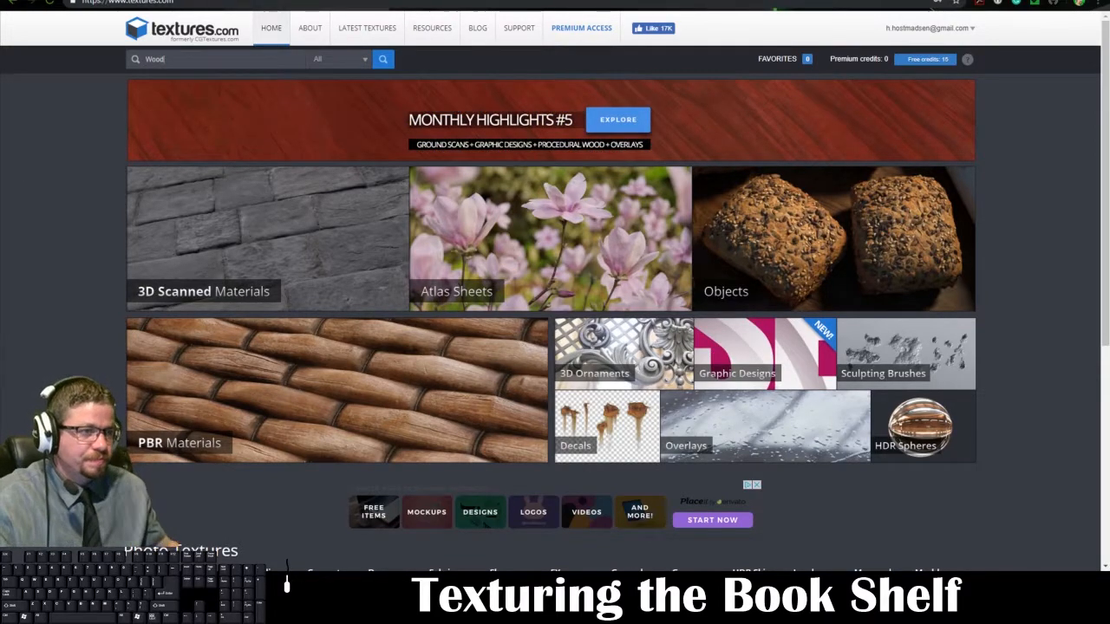
pyautogui.press('Return')
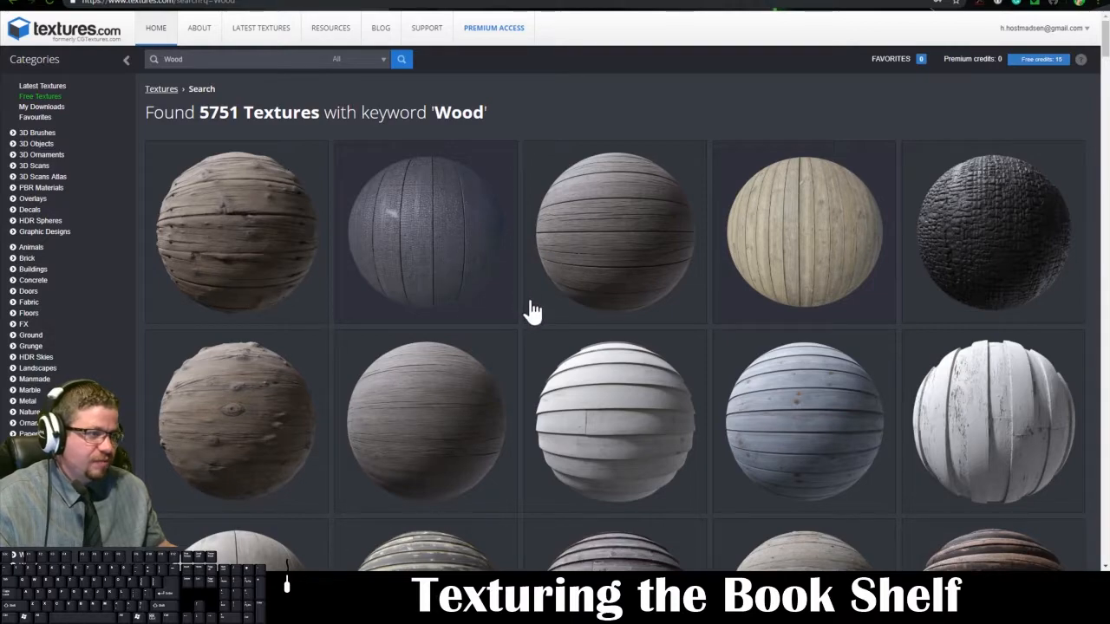
# Step: Look through the Wood search results for a material that suits the bookshelf
pyautogui.scroll(-2, 511, 304)
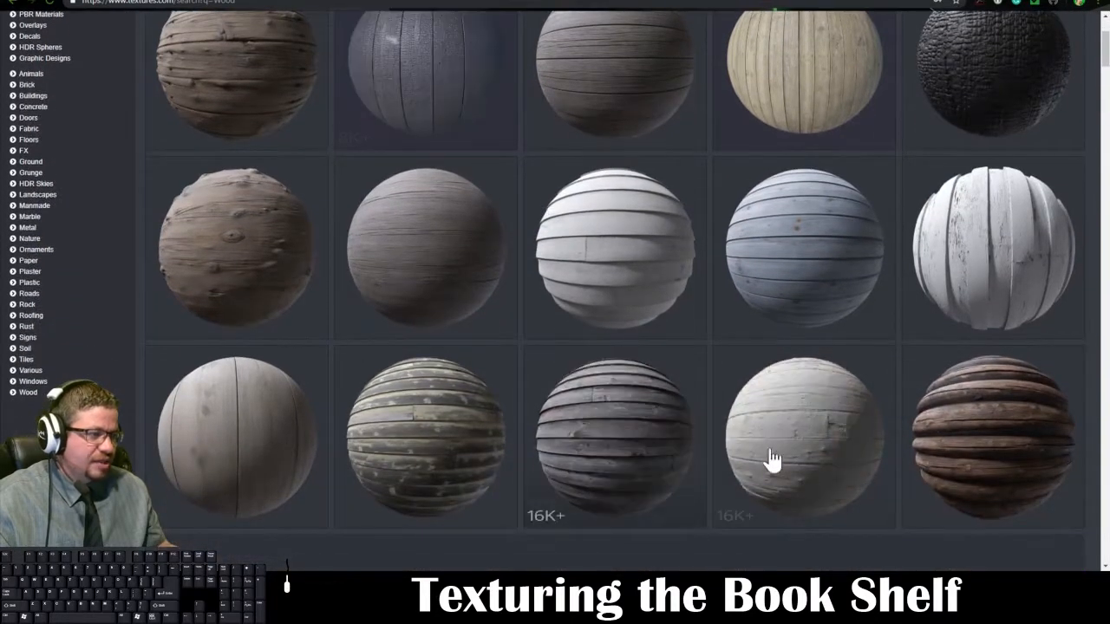
pyautogui.scroll(-2, 602, 441)
pyautogui.scroll(-2, 606, 441)
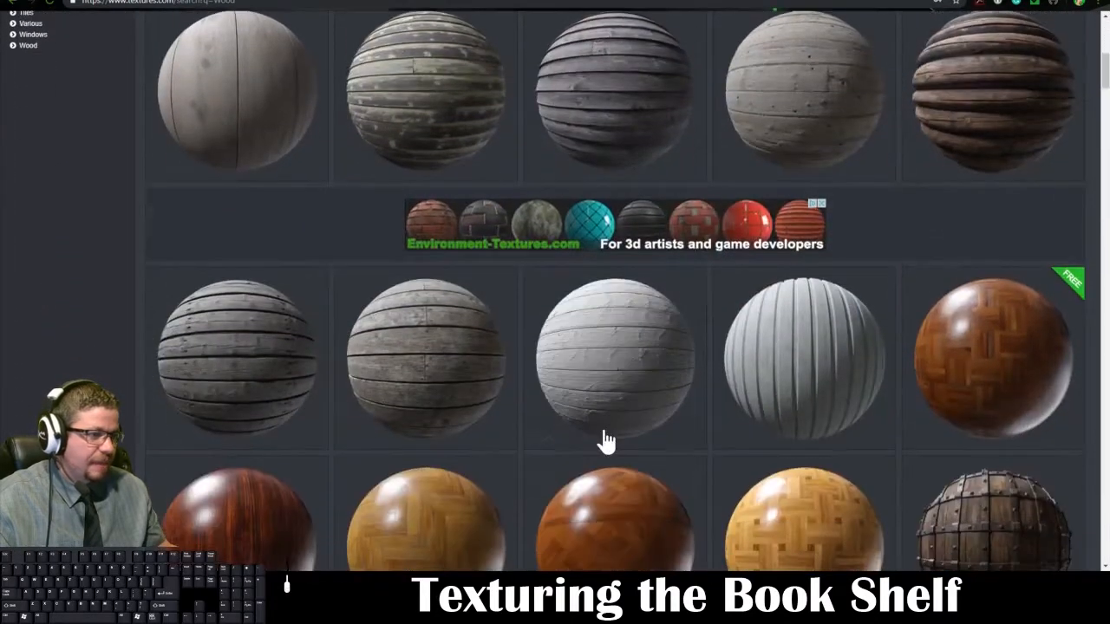
pyautogui.scroll(-1, 602, 441)
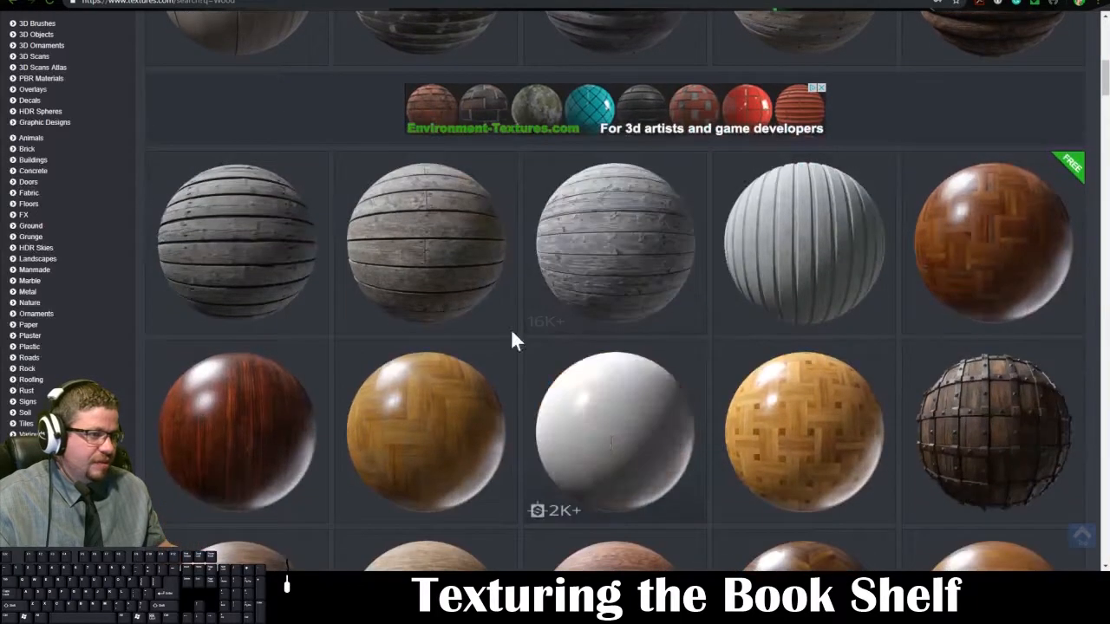
pyautogui.scroll(-2, 449, 274)
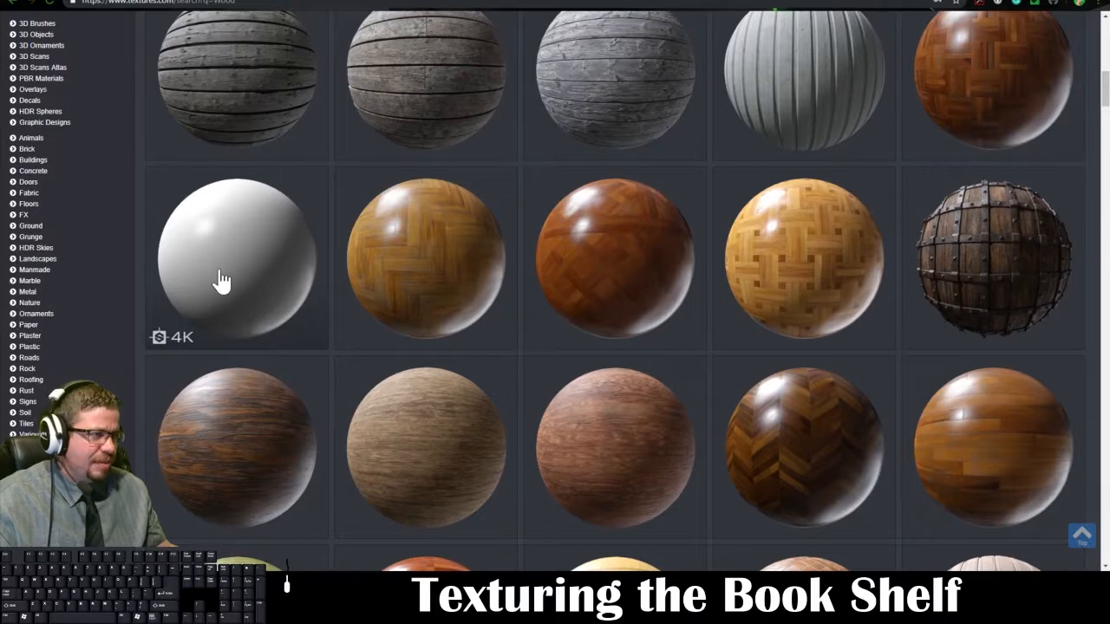
pyautogui.scroll(-1, 161, 308)
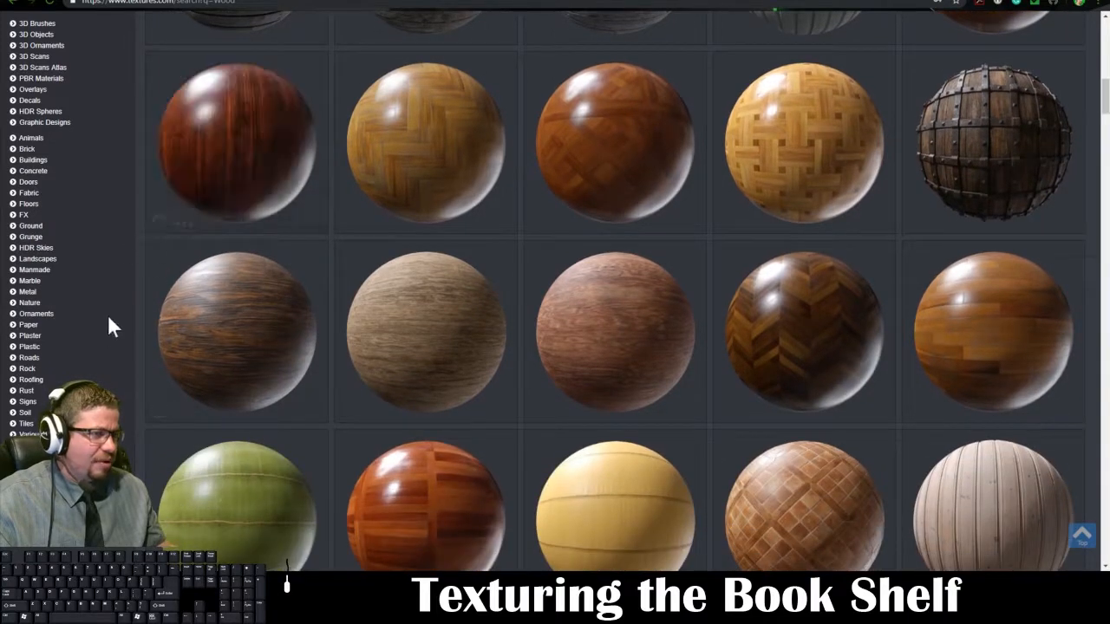
pyautogui.scroll(-3, 110, 325)
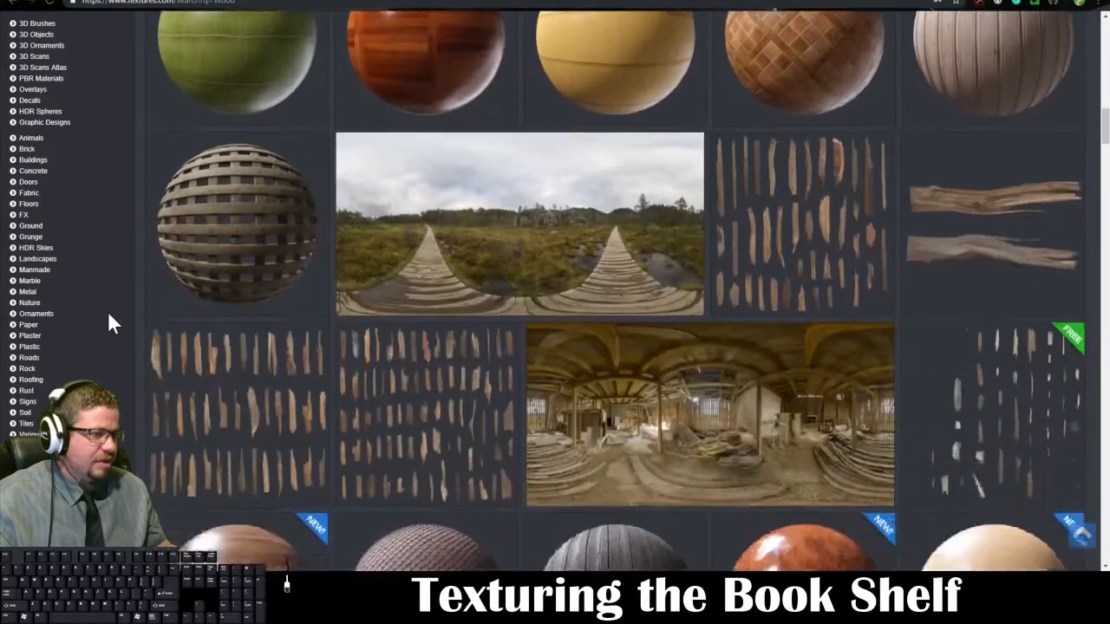
pyautogui.scroll(-1, 110, 323)
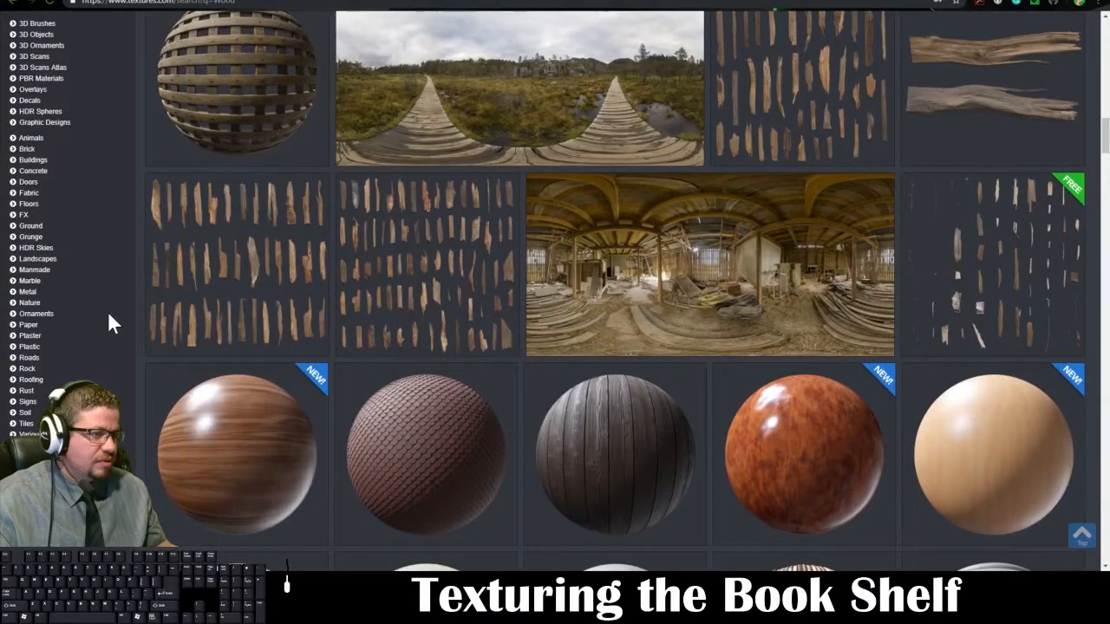
pyautogui.scroll(-3, 110, 324)
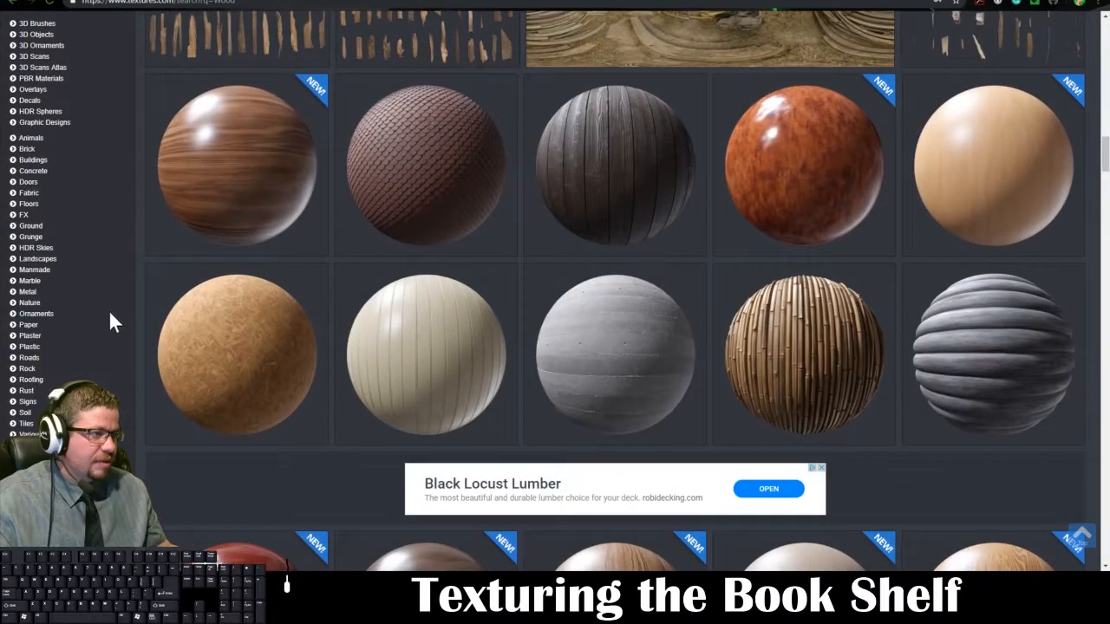
pyautogui.moveTo(223, 199)
pyautogui.scroll(-2, 124, 270)
pyautogui.scroll(2, 122, 292)
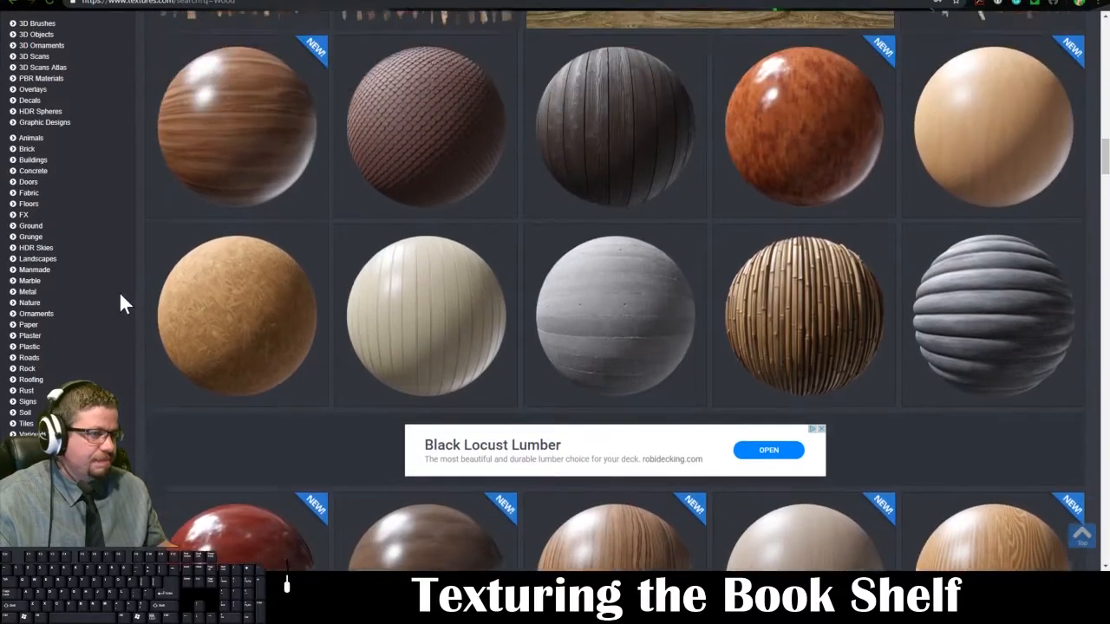
pyautogui.scroll(3, 136, 288)
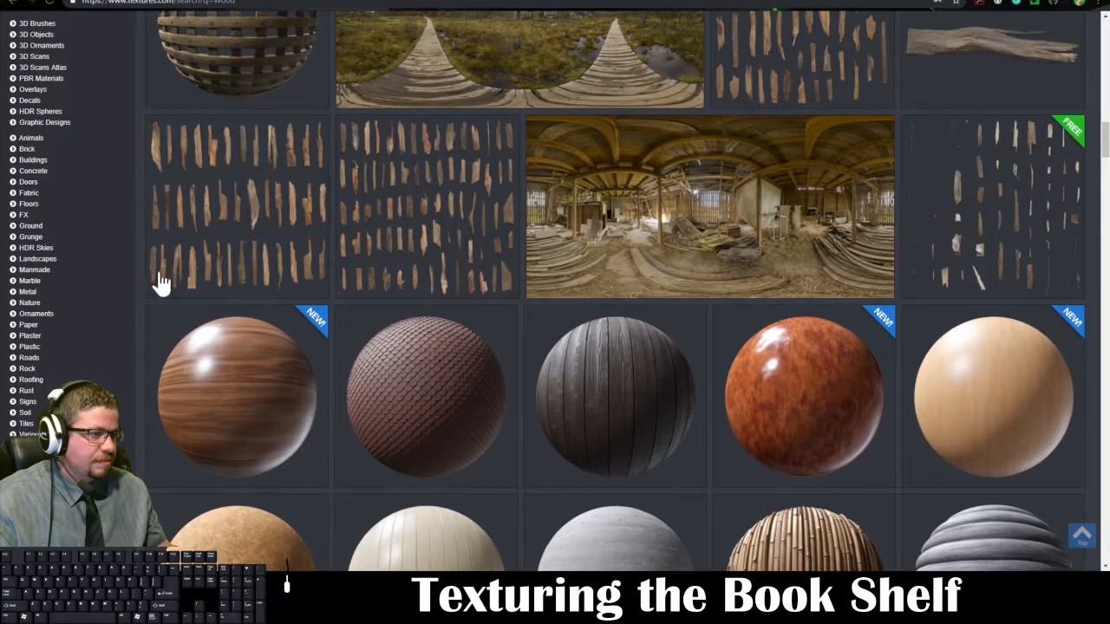
pyautogui.scroll(5, 617, 390)
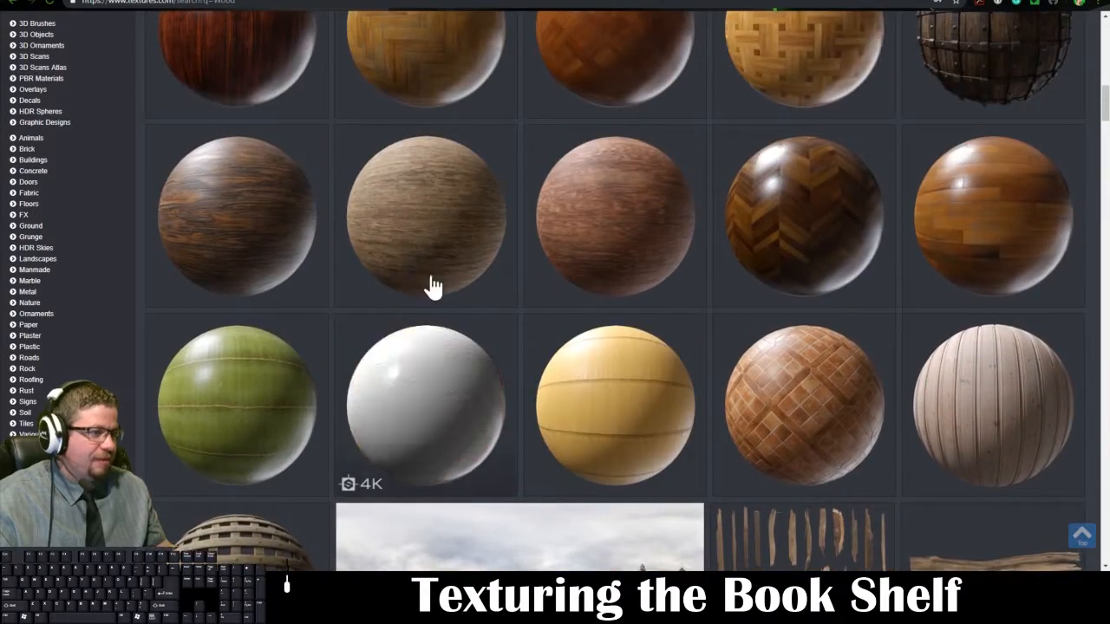
pyautogui.scroll(2, 587, 321)
pyautogui.scroll(5, 466, 320)
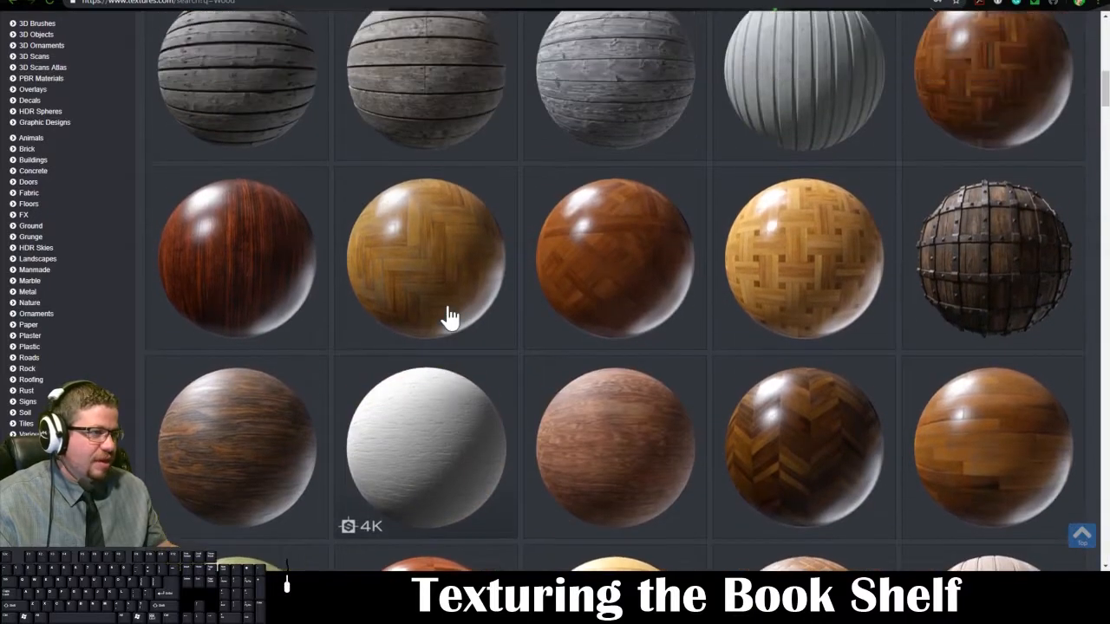
pyautogui.scroll(4, 533, 347)
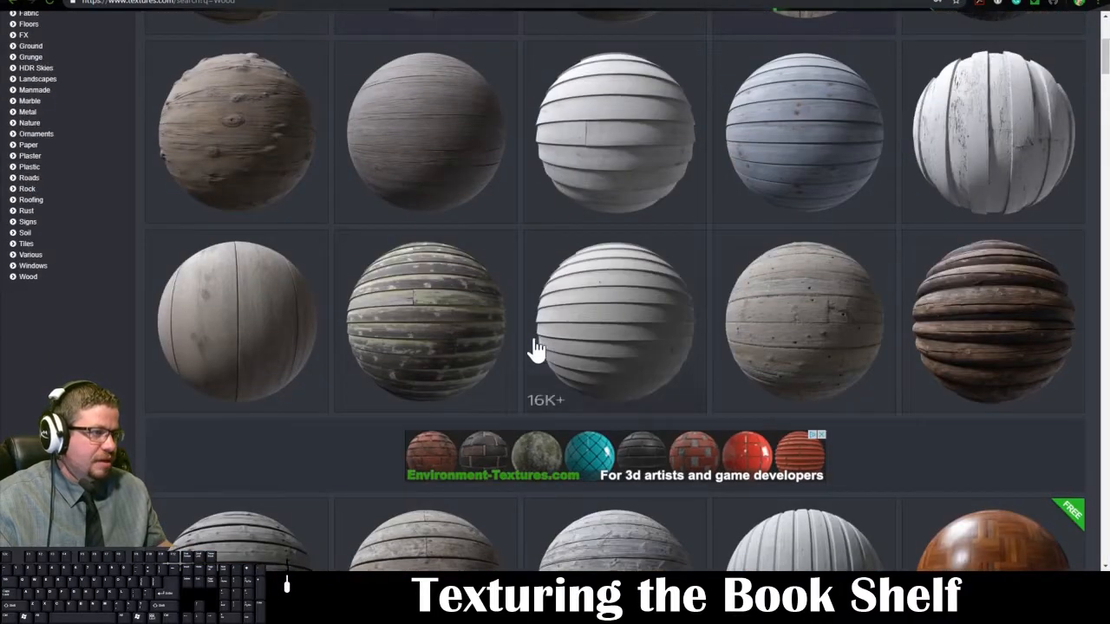
pyautogui.scroll(2, 255, 272)
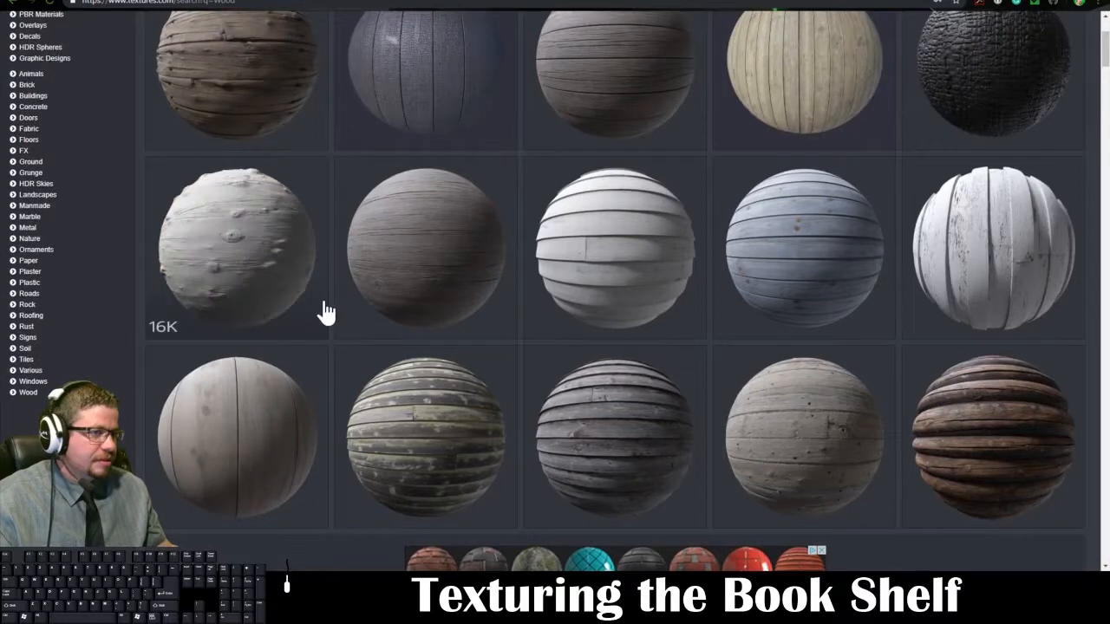
pyautogui.scroll(2, 325, 312)
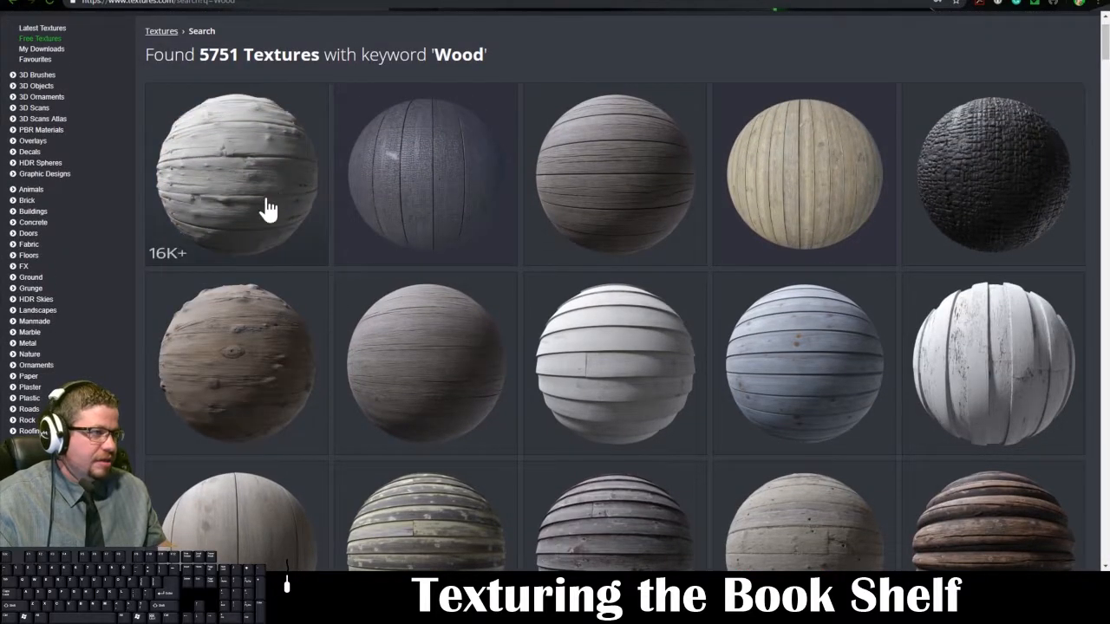
pyautogui.scroll(-1, 503, 352)
pyautogui.scroll(-3, 513, 352)
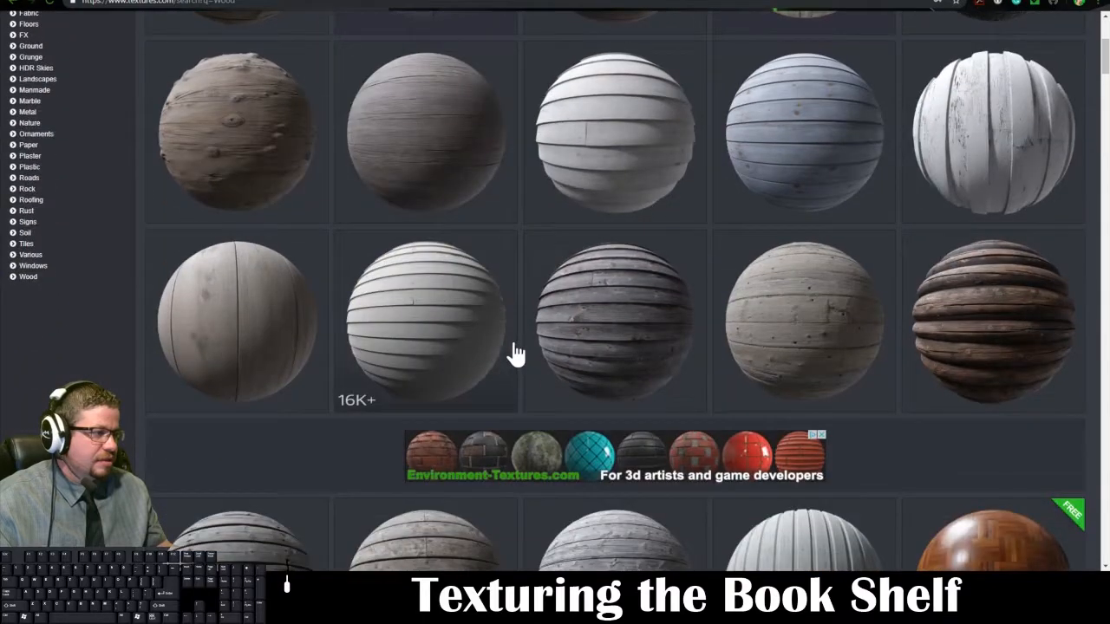
pyautogui.scroll(-1, 511, 352)
pyautogui.scroll(1, 351, 322)
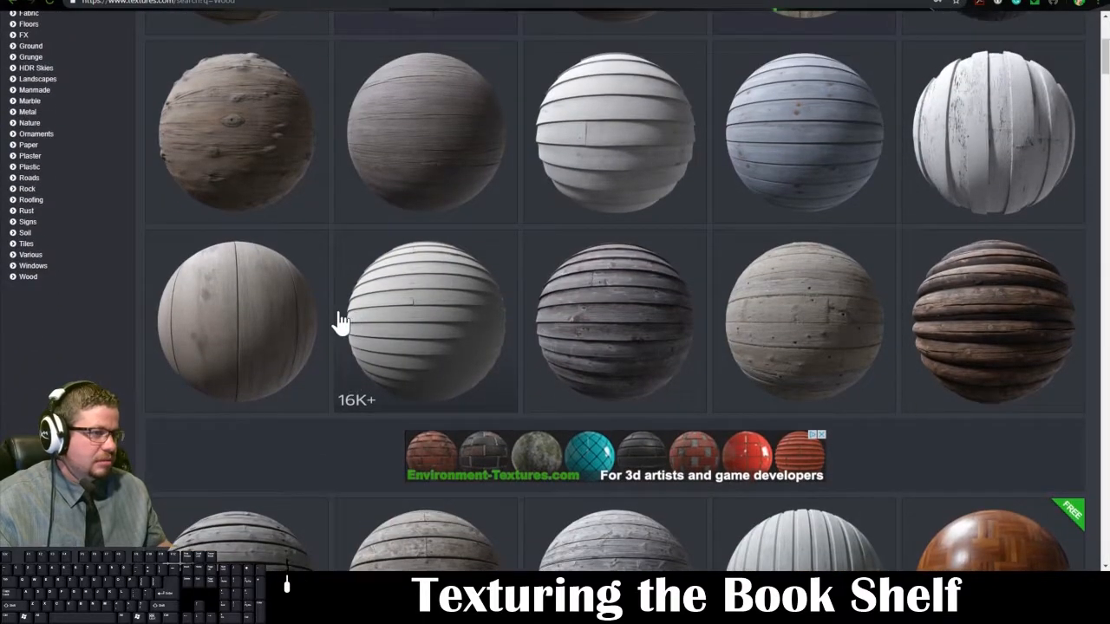
pyautogui.scroll(3, 339, 317)
pyautogui.scroll(-3, 238, 251)
pyautogui.scroll(4, 241, 254)
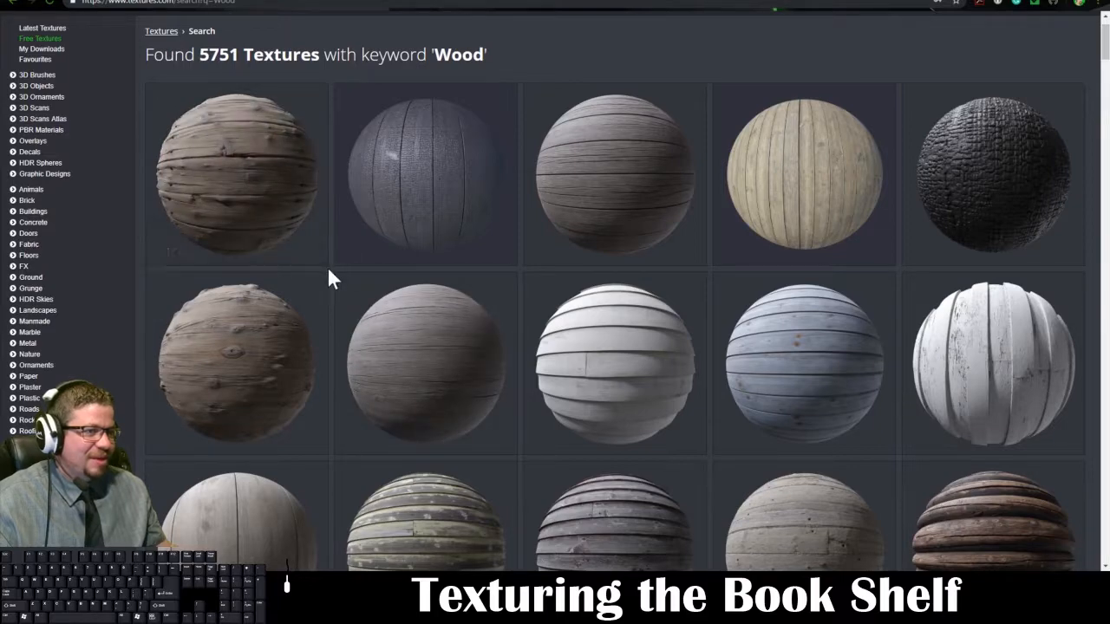
# Step: Download the Medium 1024x1024 albedo map of Fine Wenge Hard Wood - PBR0057 and show the downloaded file in its folder
pyautogui.scroll(-5, 327, 266)
pyautogui.scroll(-4, 304, 263)
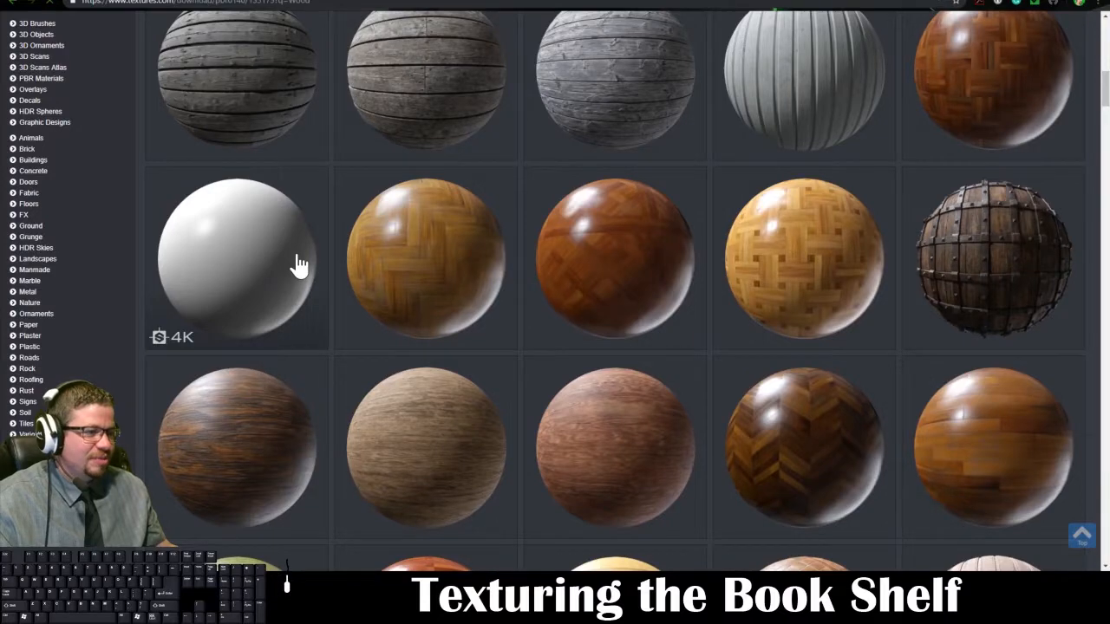
pyautogui.click(297, 265)
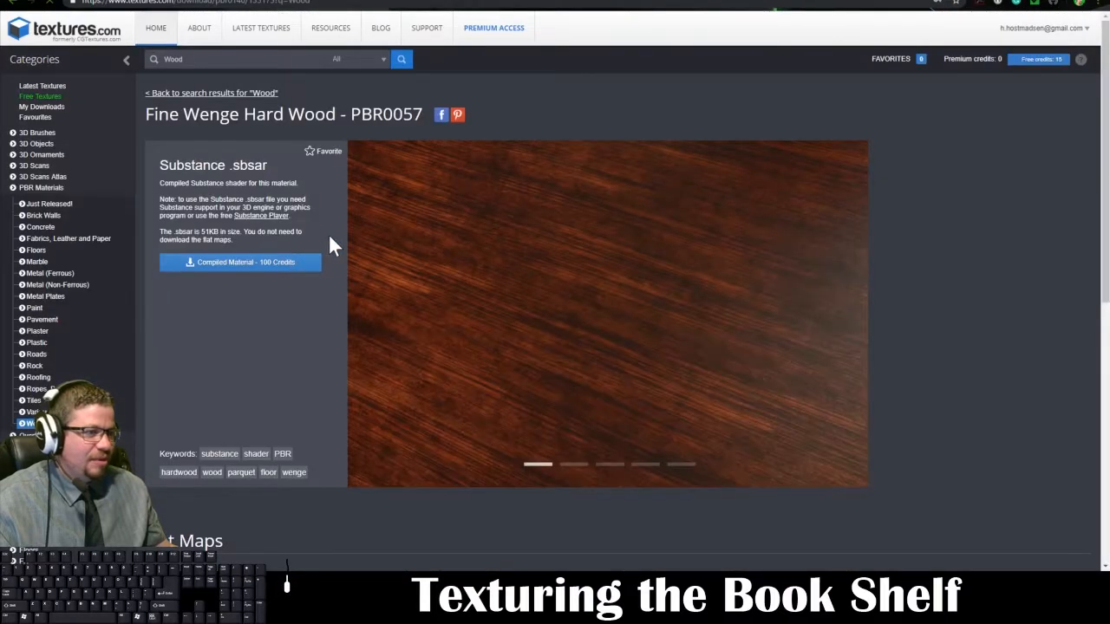
pyautogui.scroll(-5, 884, 148)
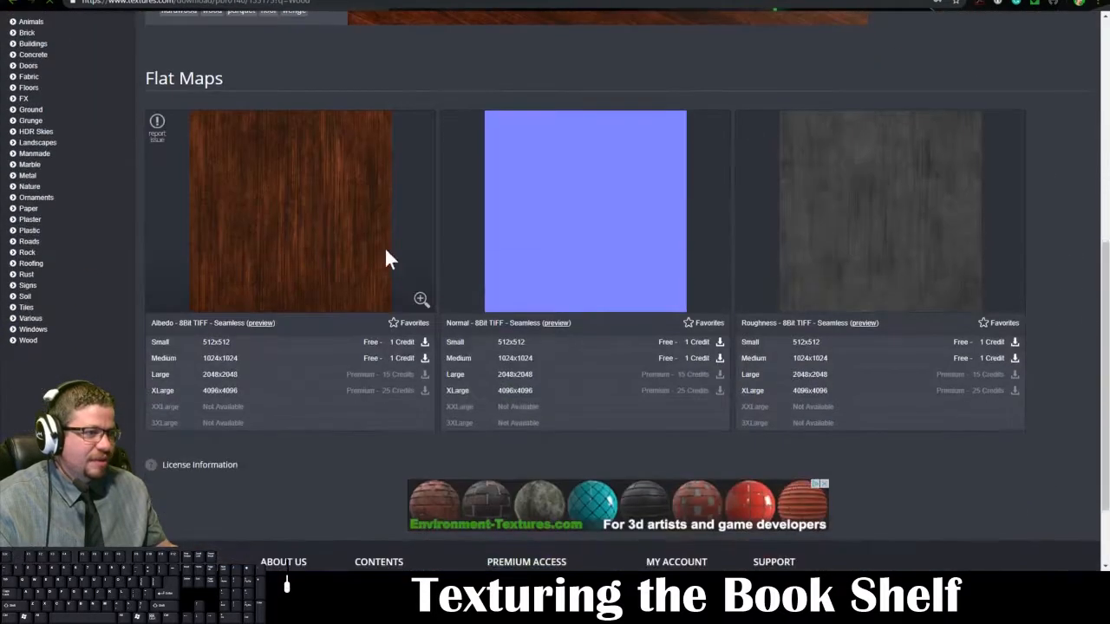
pyautogui.click(426, 359)
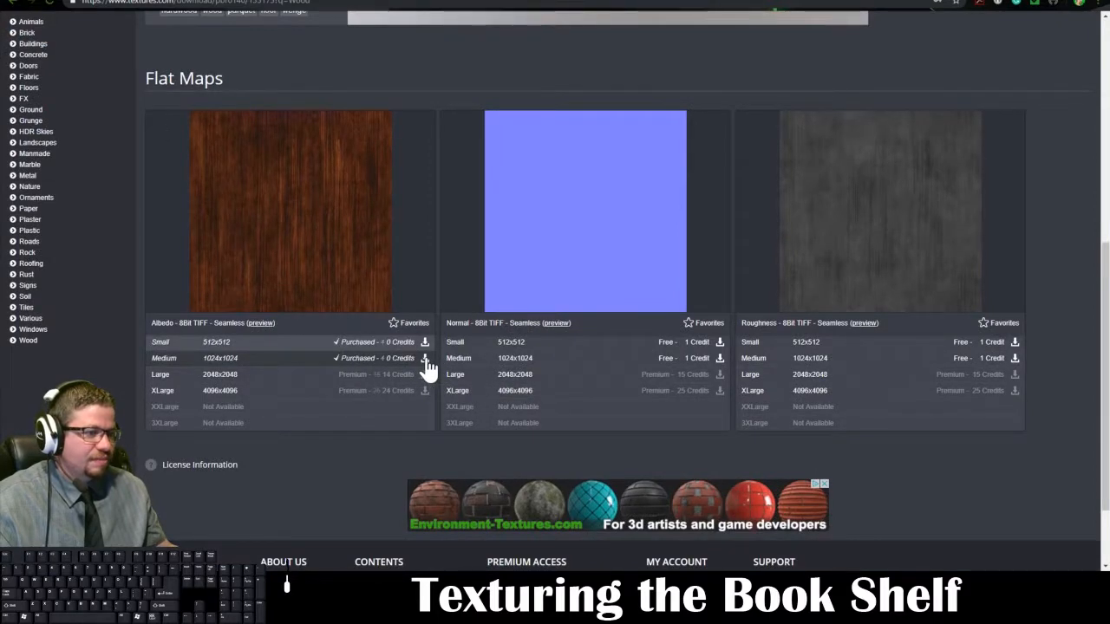
pyautogui.click(124, 560)
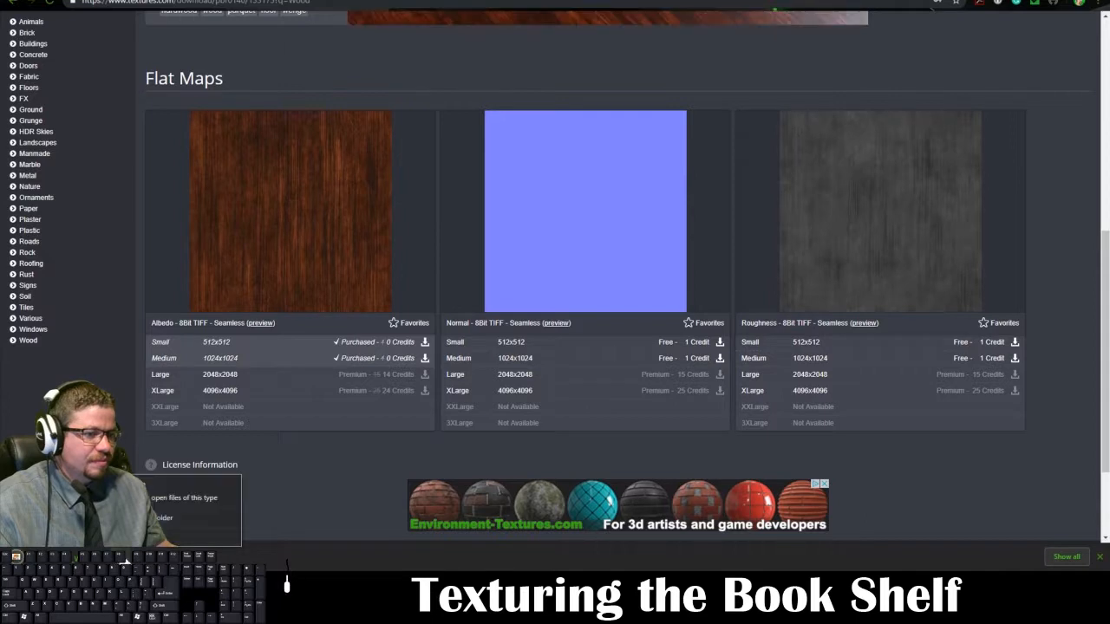
pyautogui.click(154, 519)
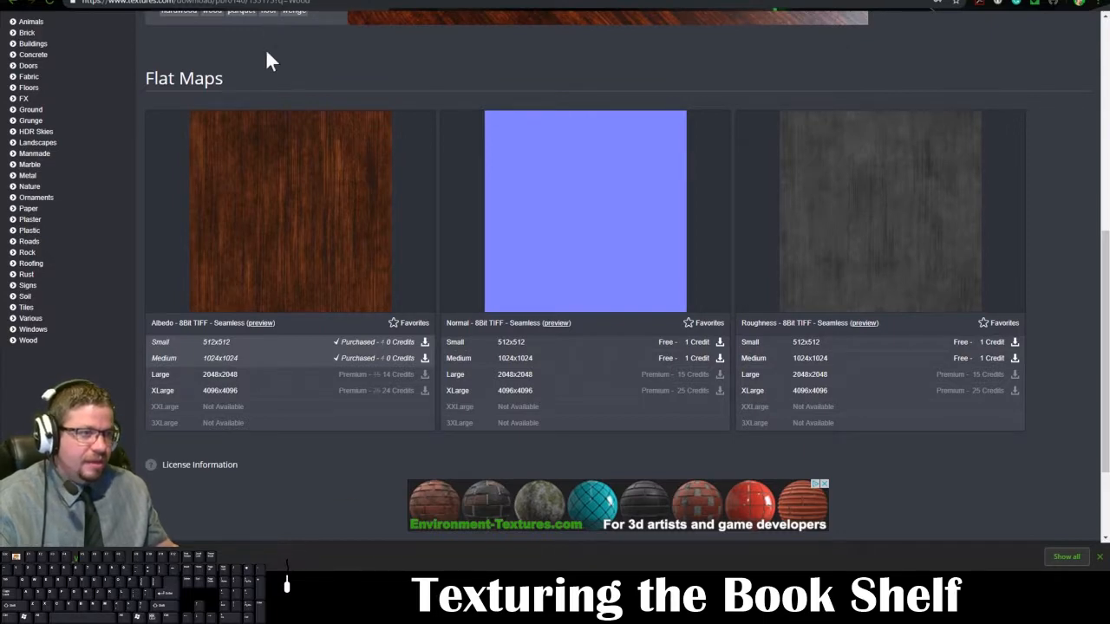
# Step: Switch to Photoshop and open TexturesCom_Wood_Wenge_1K_albedo.tif from the BookShelf folder
pyautogui.click(371, 586)
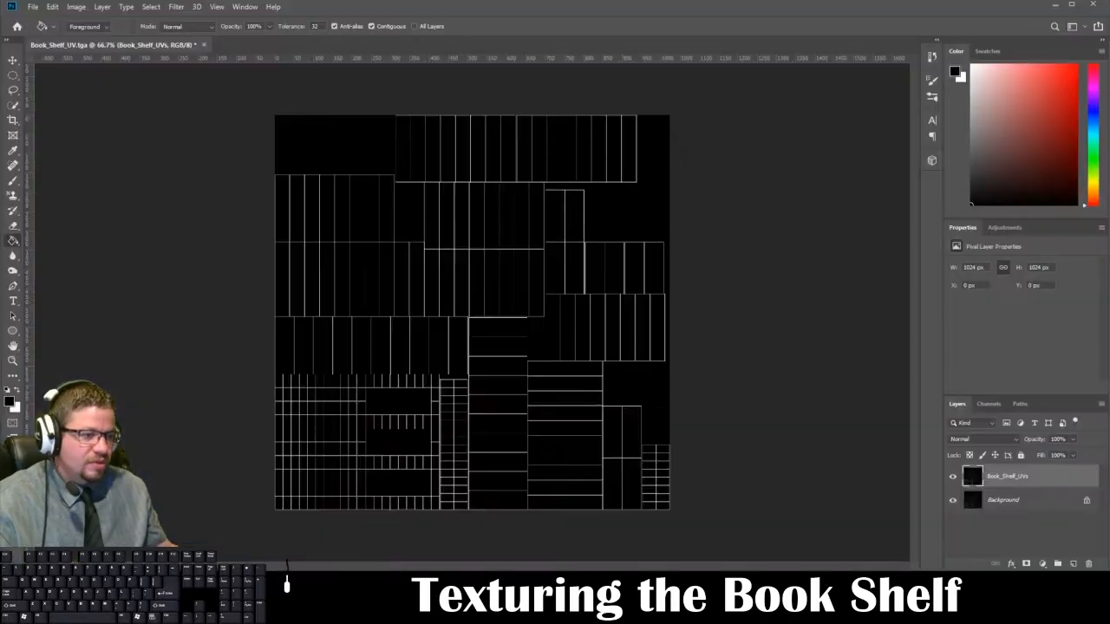
pyautogui.click(33, 7)
pyautogui.click(50, 40)
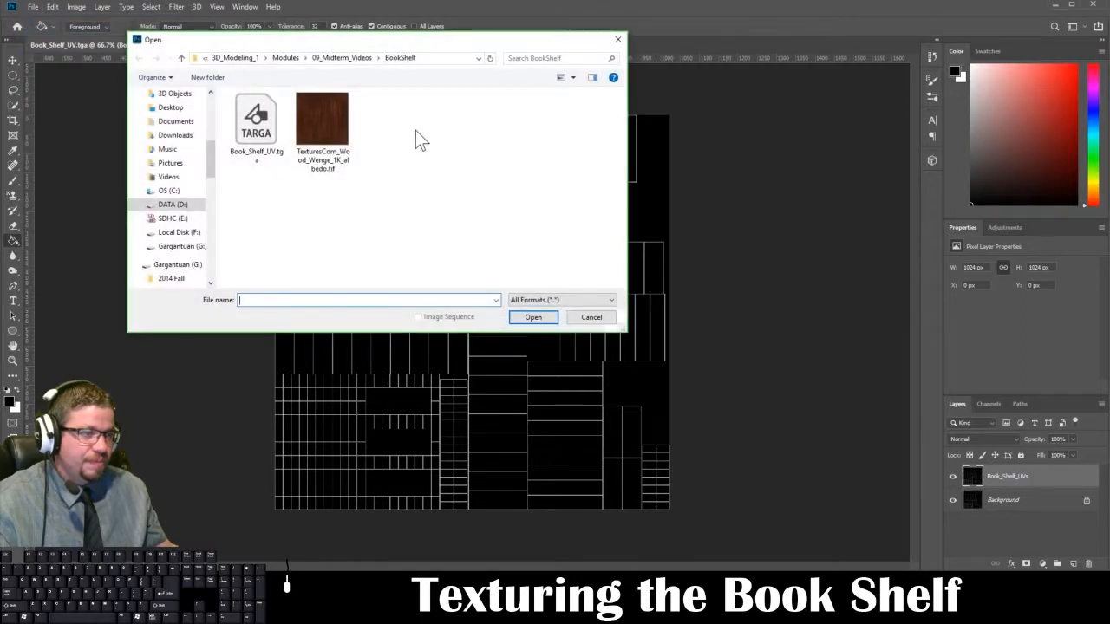
pyautogui.click(336, 137)
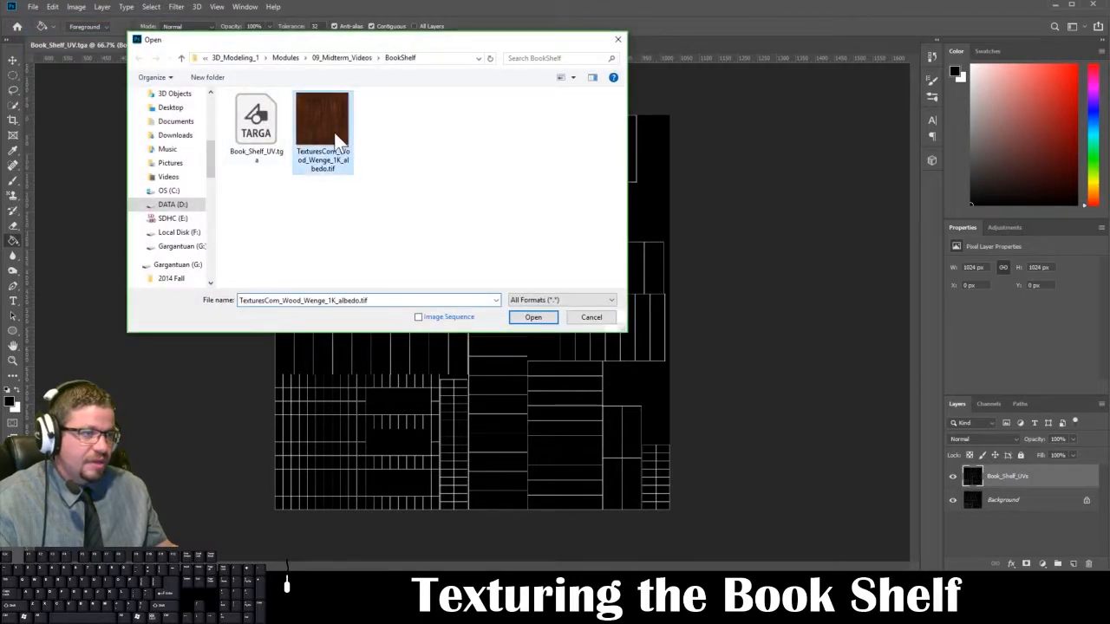
pyautogui.click(515, 319)
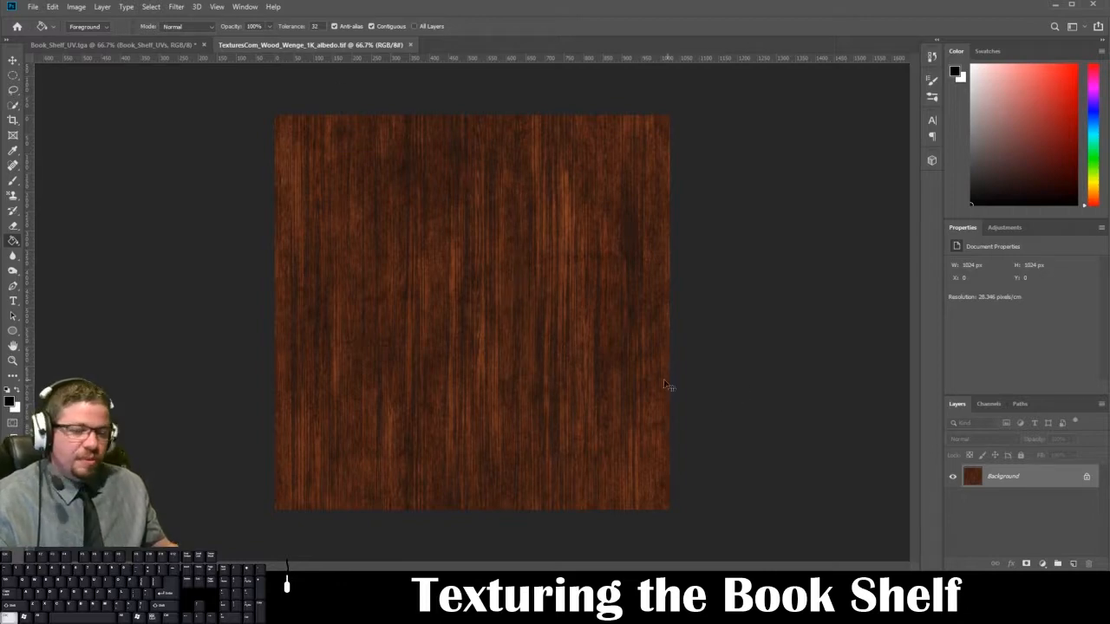
# Step: Undo the white fill on the wood texture and select the entire image
pyautogui.hotkey('ctrl', 'BackSpace')
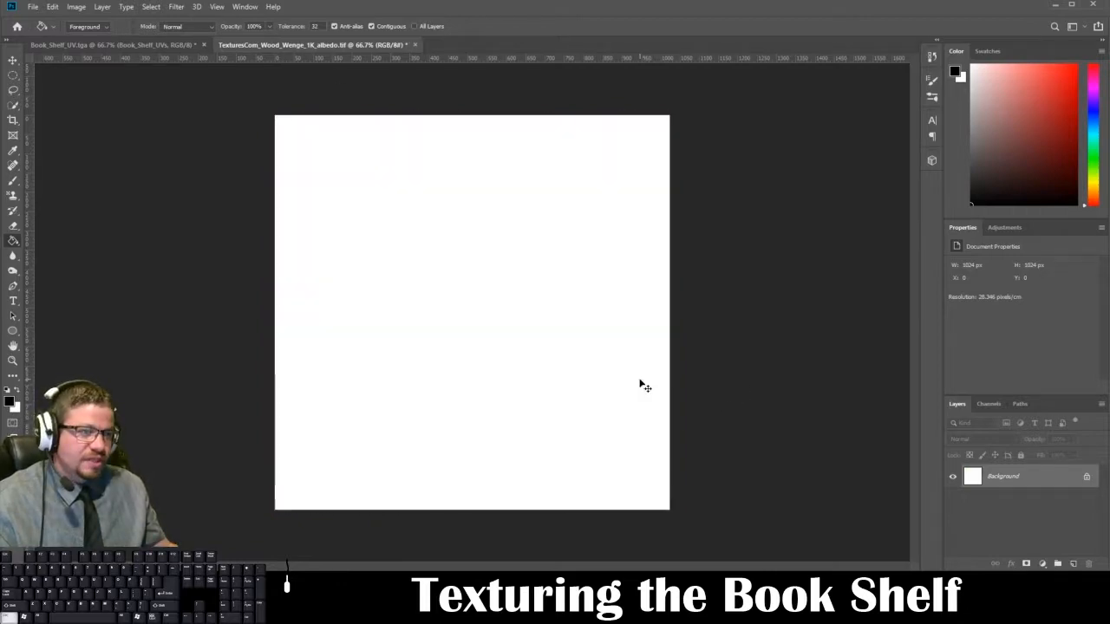
pyautogui.hotkey('ctrl', 'z')
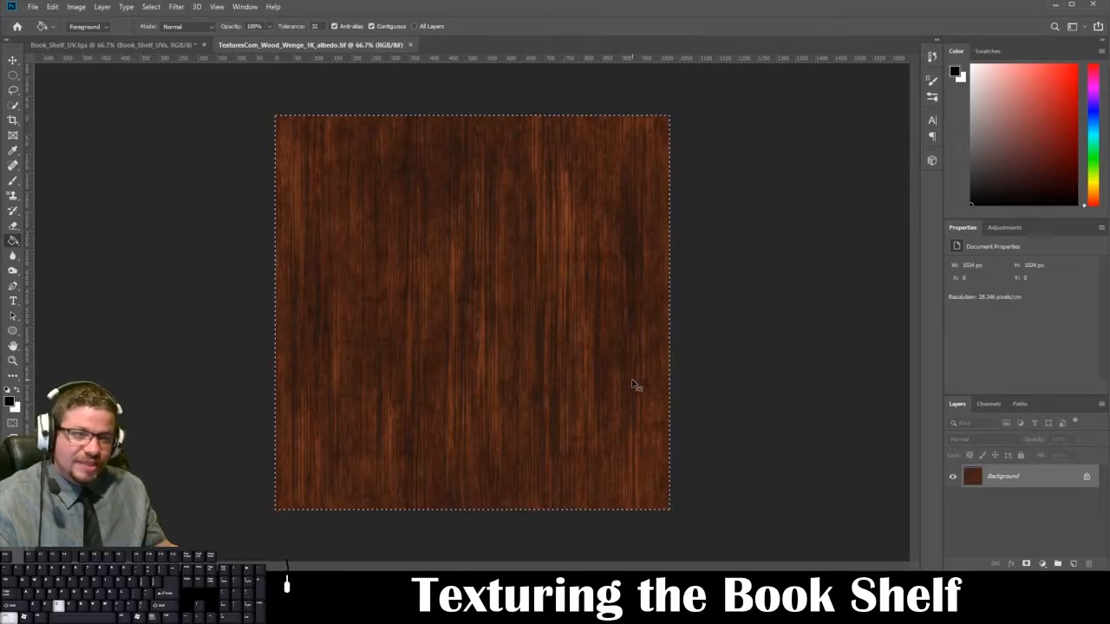
# Step: Paste the copied wood image into Book_Shelf_UV.tga as a new layer and rename the layer Wood_Book_Shelf
pyautogui.click(160, 47)
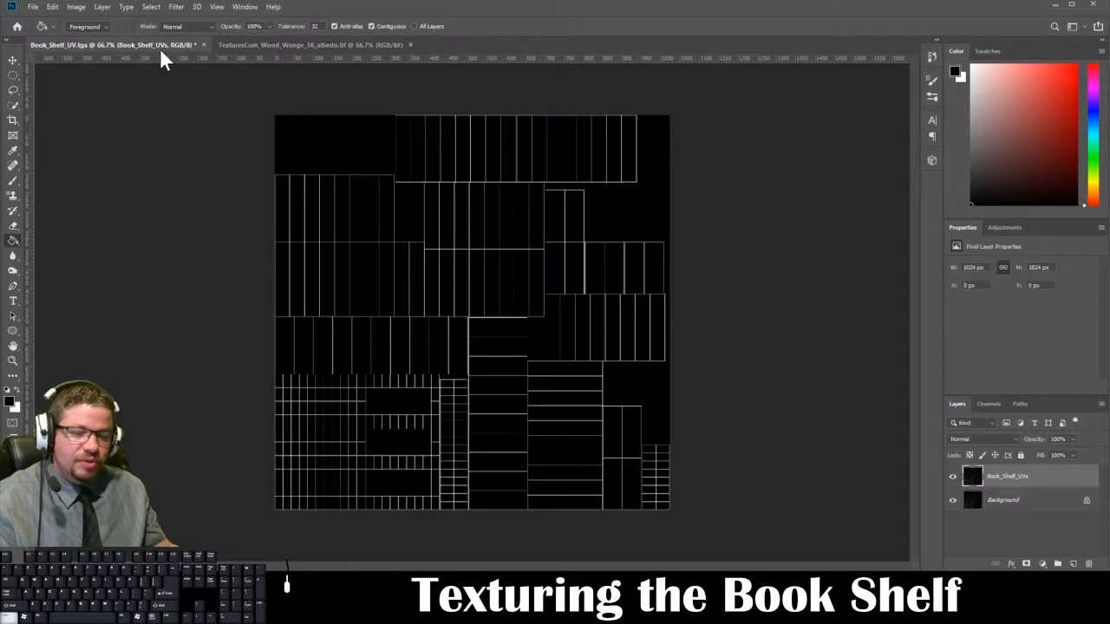
pyautogui.hotkey('ctrl', 'v')
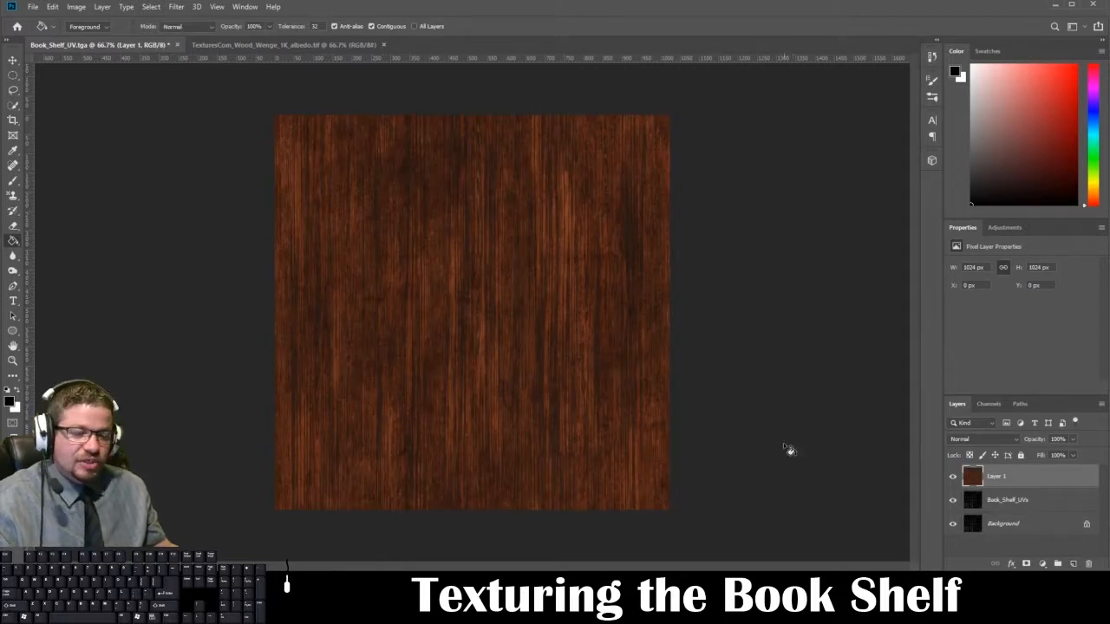
pyautogui.write('Wood')
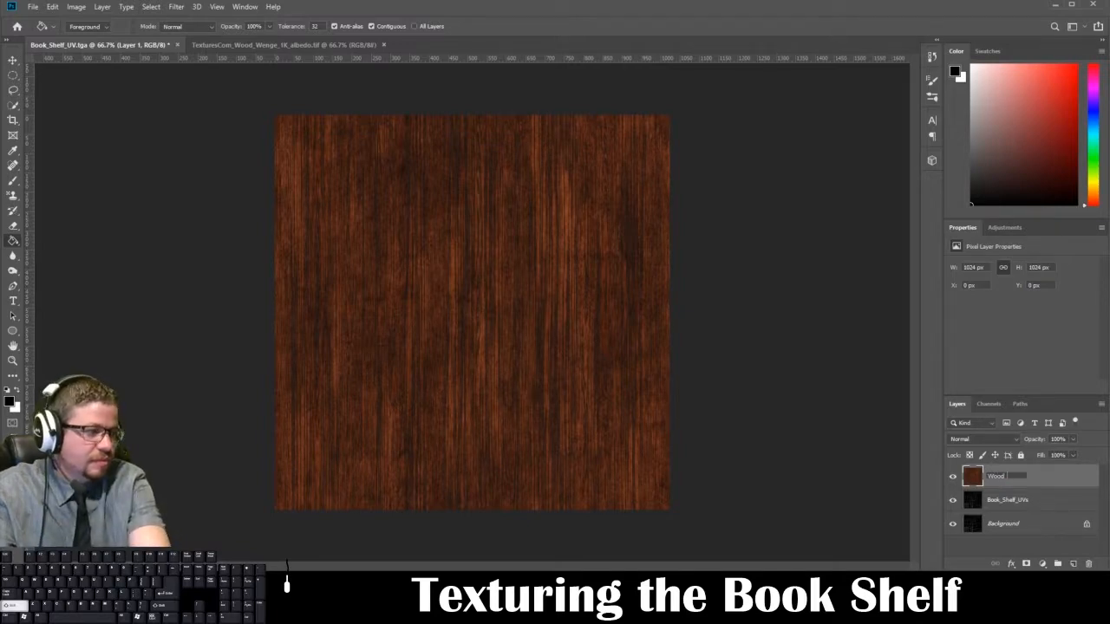
pyautogui.write('_Book_Shelf')
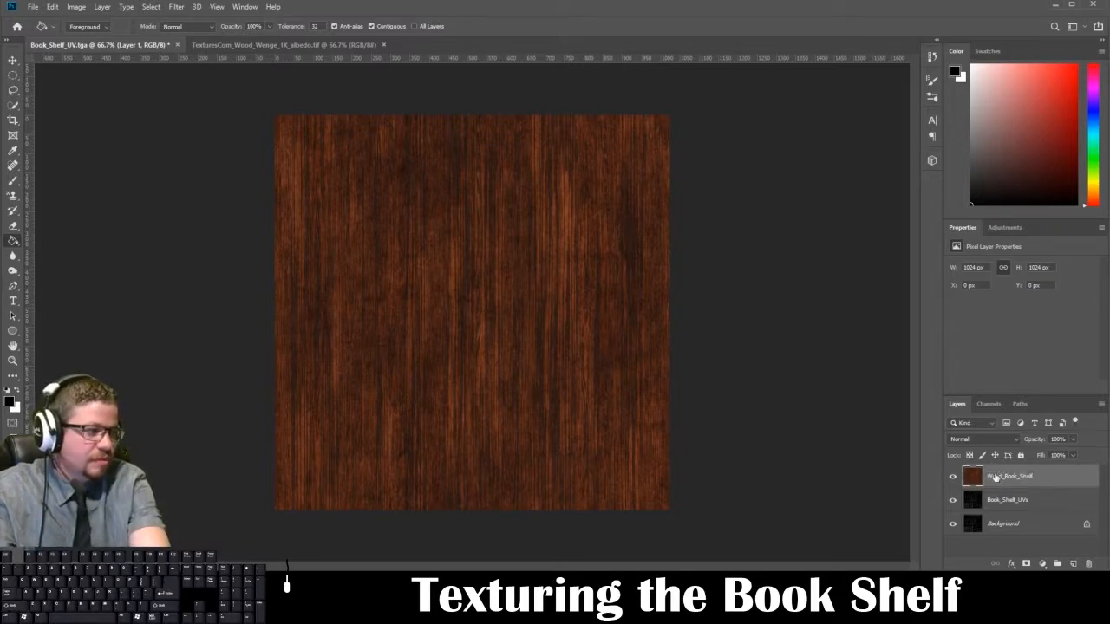
pyautogui.press('Return')
# Step: Save a copy in the BookShelf folder as the Targa file Book_Shelf_Diffuse_.tga, without alpha channels, at 32 bits/pixel
pyautogui.hotkey('ctrl', 'shift', 's')
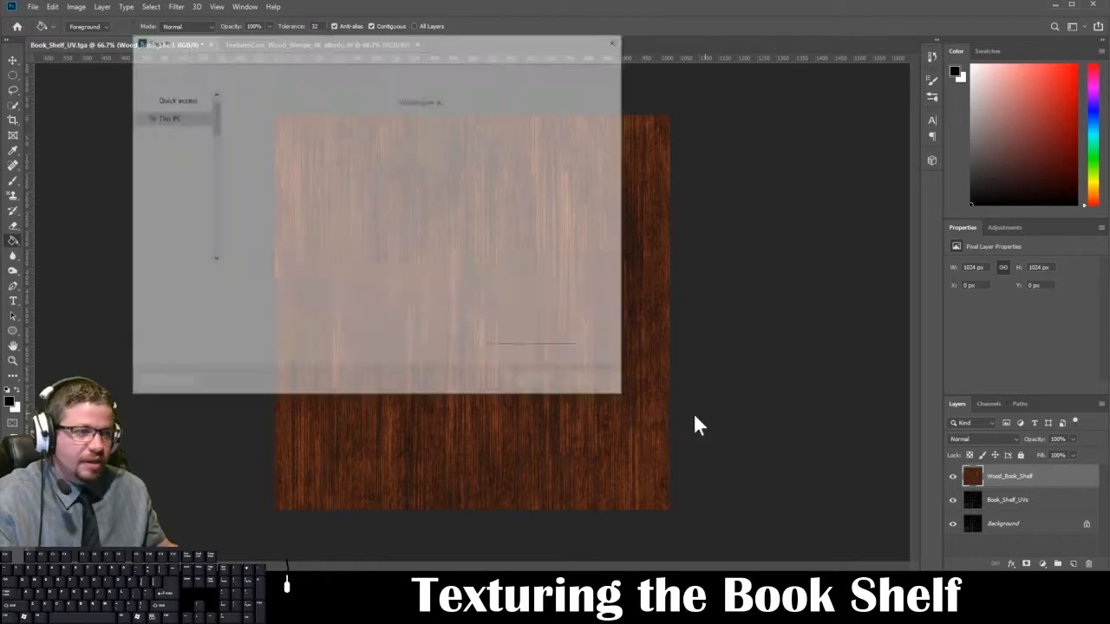
pyautogui.click(326, 294)
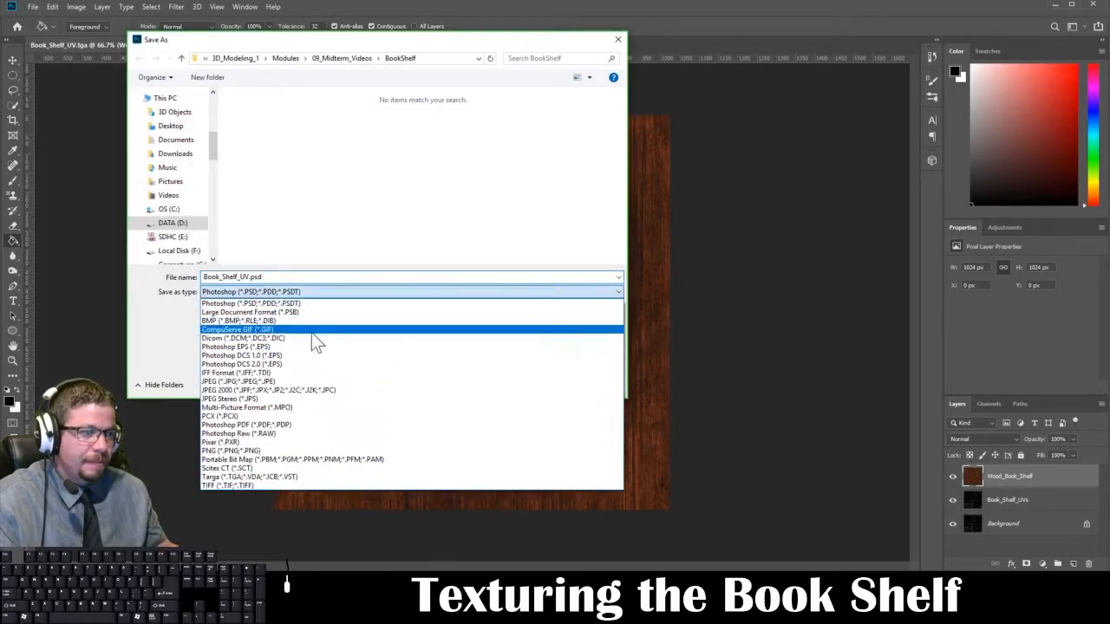
pyautogui.click(289, 475)
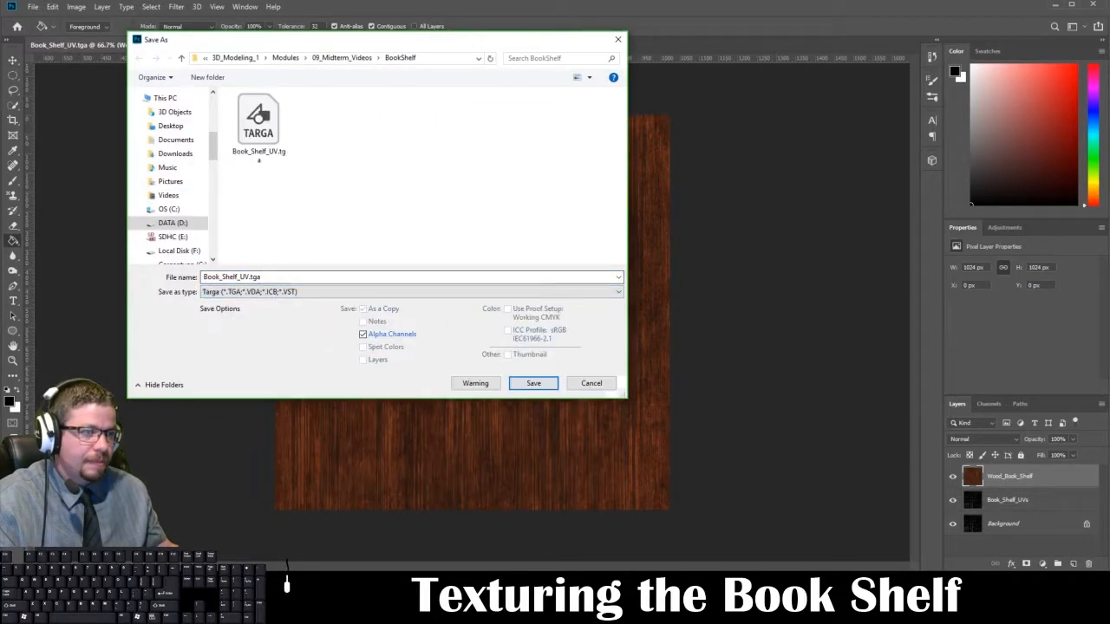
pyautogui.click(247, 278)
pyautogui.click(246, 277)
pyautogui.press('Delete')
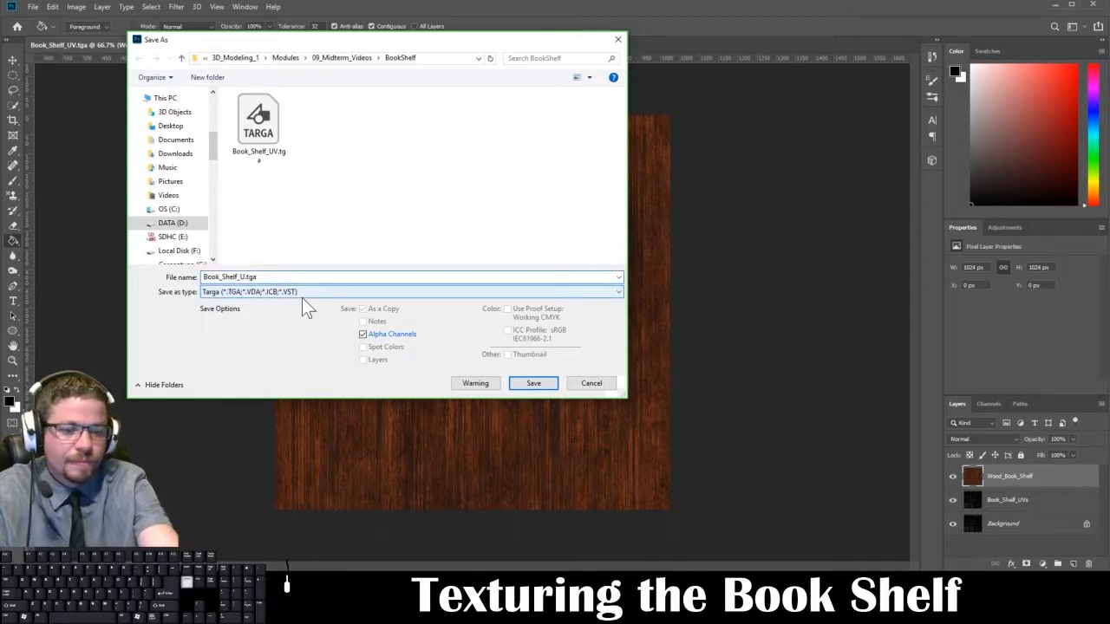
pyautogui.press('BackSpace')
pyautogui.write('Materia')
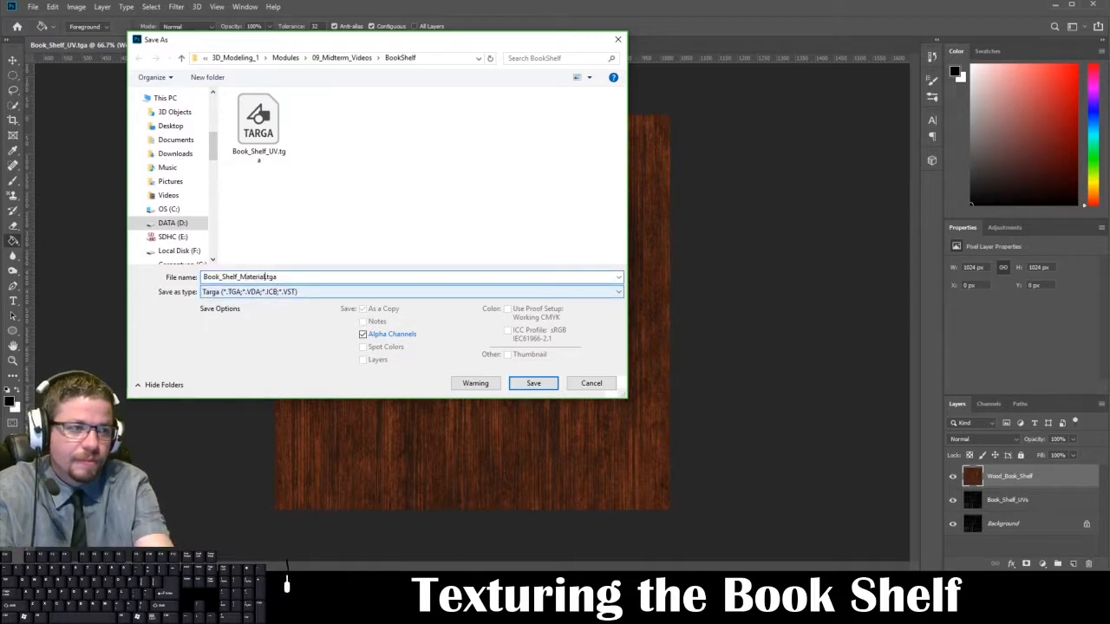
pyautogui.press('BackSpace')
pyautogui.press('BackSpace')
pyautogui.write('Diffuse_Mat')
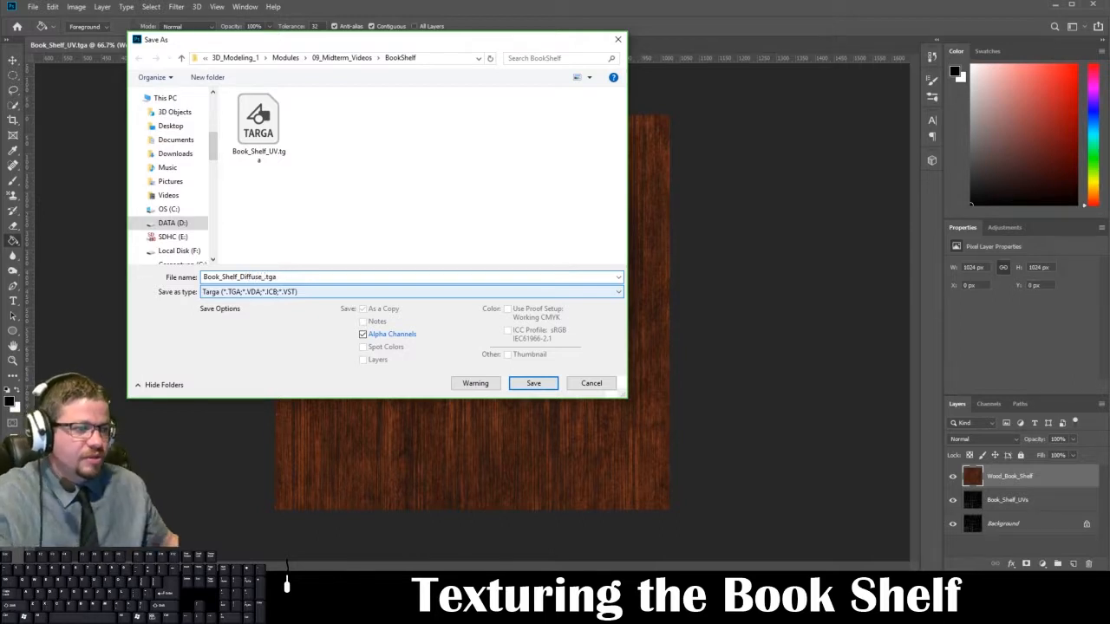
pyautogui.click(546, 386)
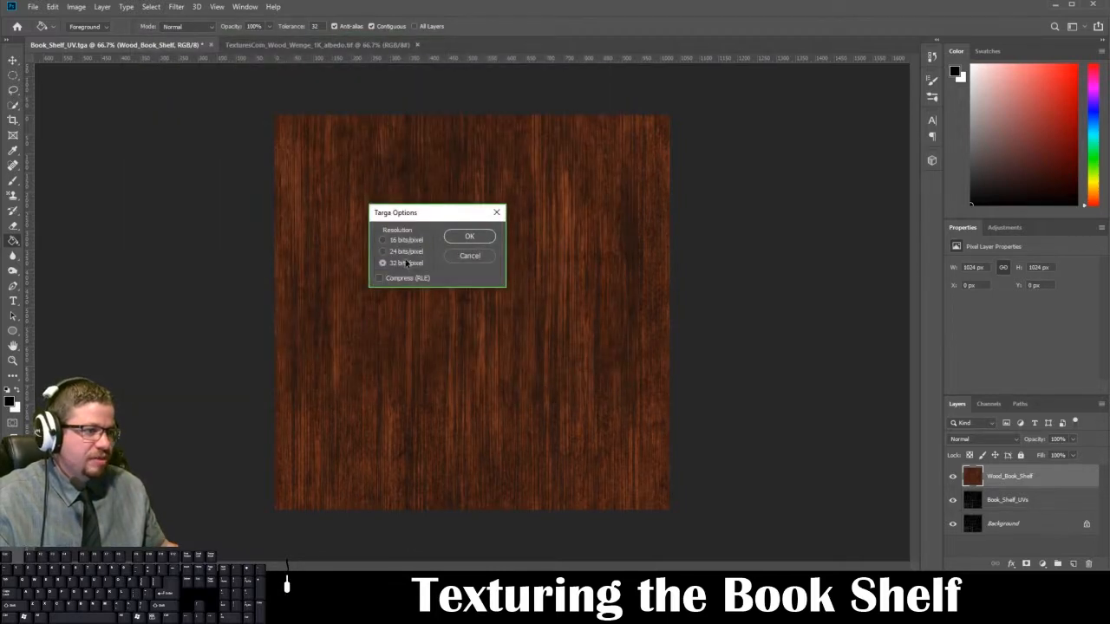
pyautogui.click(460, 241)
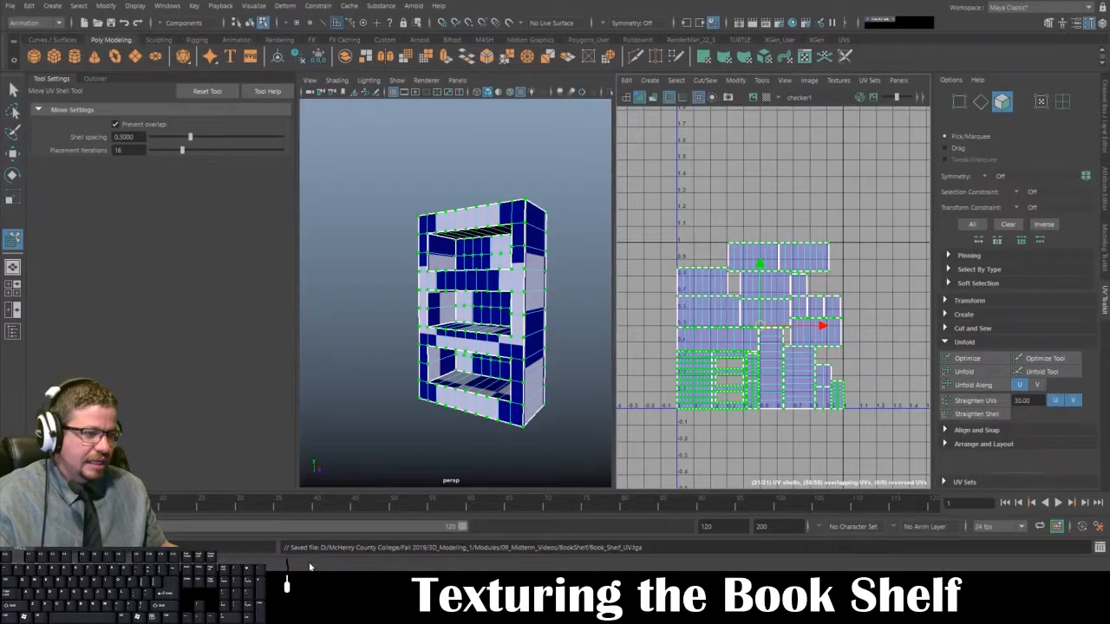
# Step: Switch to Maya, put the bookshelf in object mode and assign it a new Arnold aiStandardSurface material
pyautogui.moveTo(455, 253); pyautogui.dragTo(488, 288, button='right')
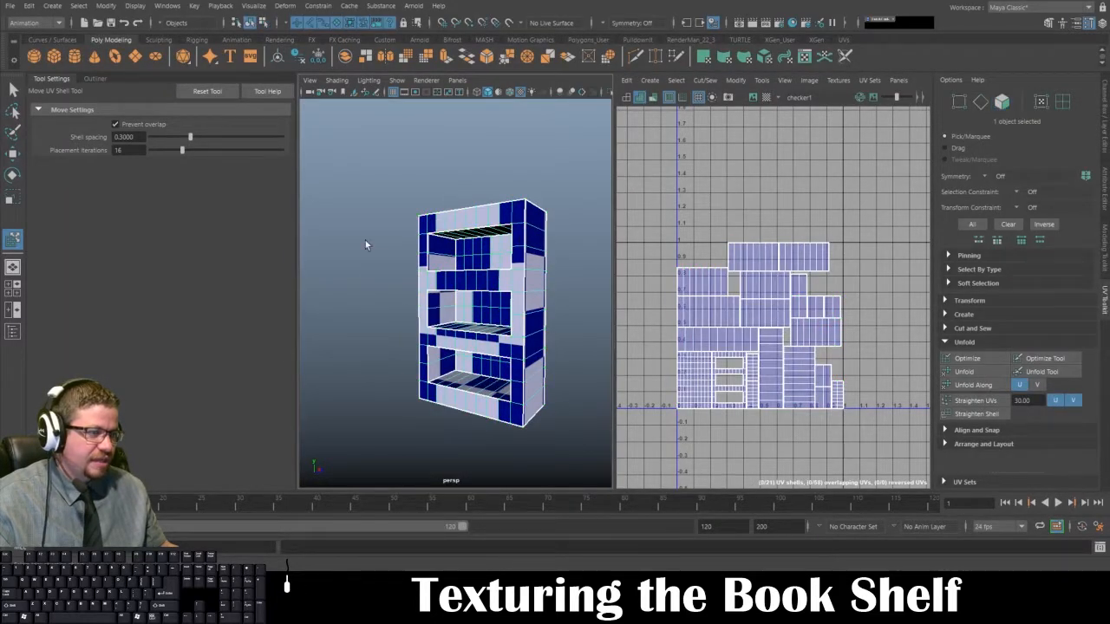
pyautogui.rightClick(422, 242)
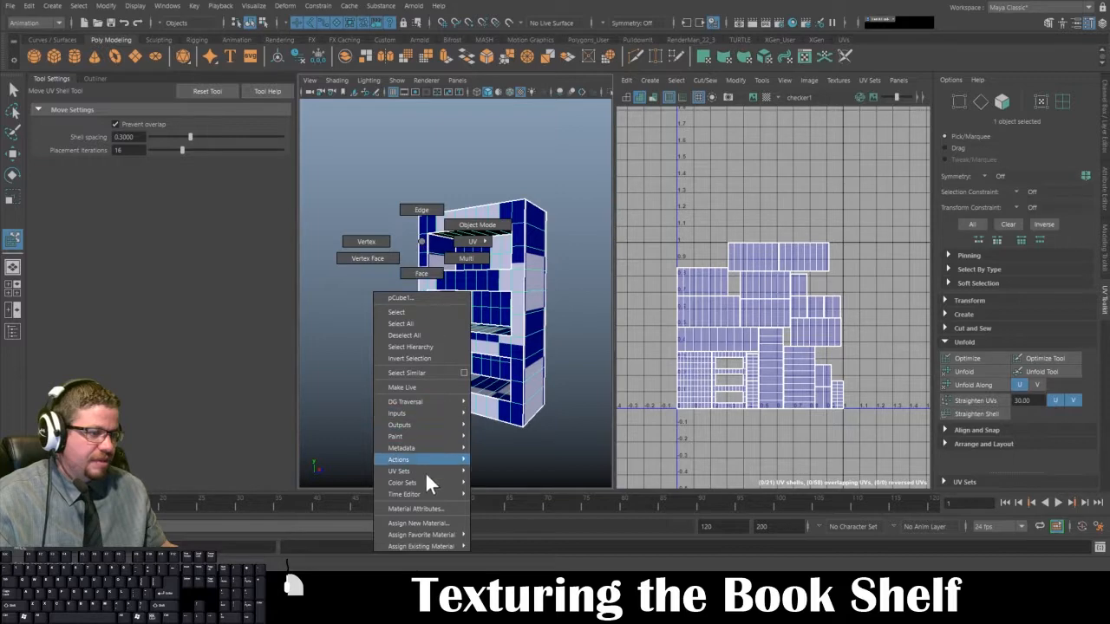
pyautogui.click(428, 526)
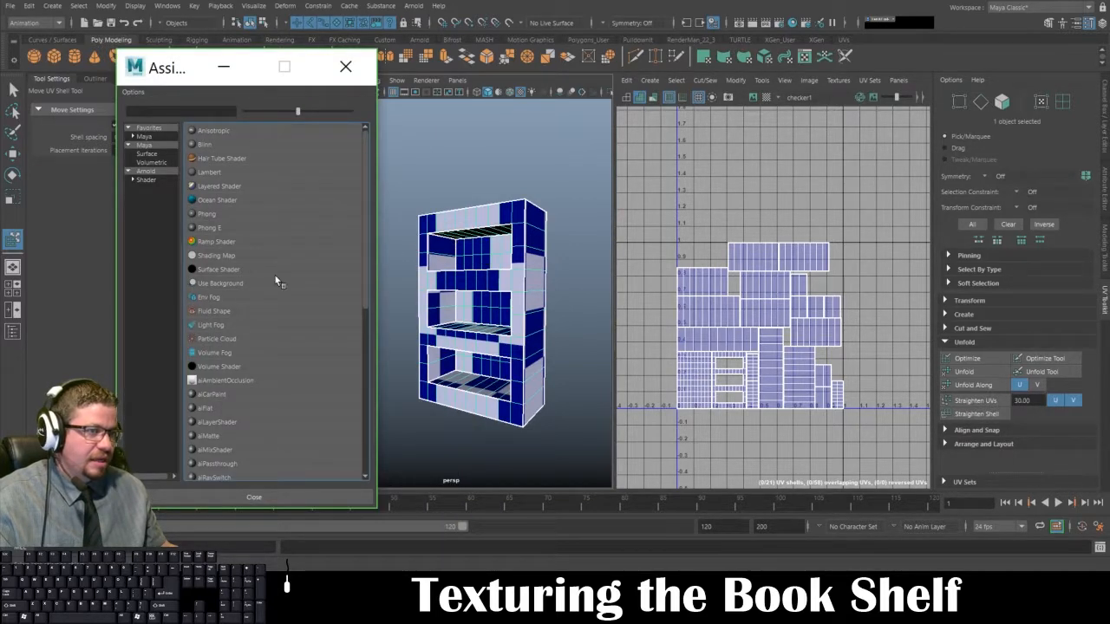
pyautogui.click(153, 181)
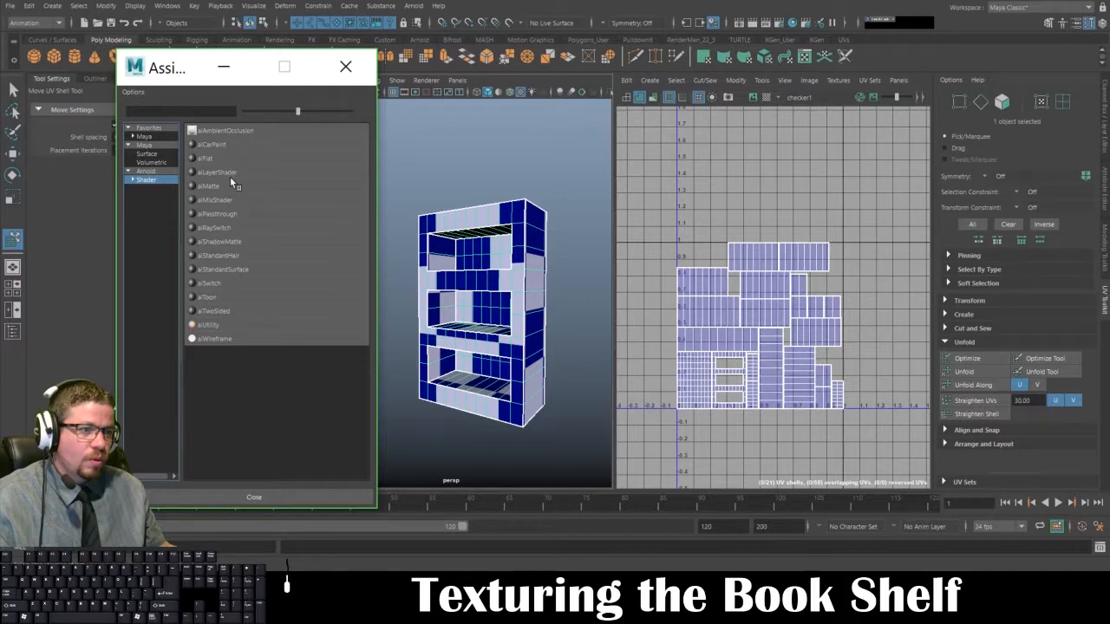
pyautogui.click(225, 270)
# Step: Reselect the bookshelf and connect a File texture node to the base color of its aiStandardSurface1 material
pyautogui.moveTo(447, 235); pyautogui.dragTo(500, 207, button='right')
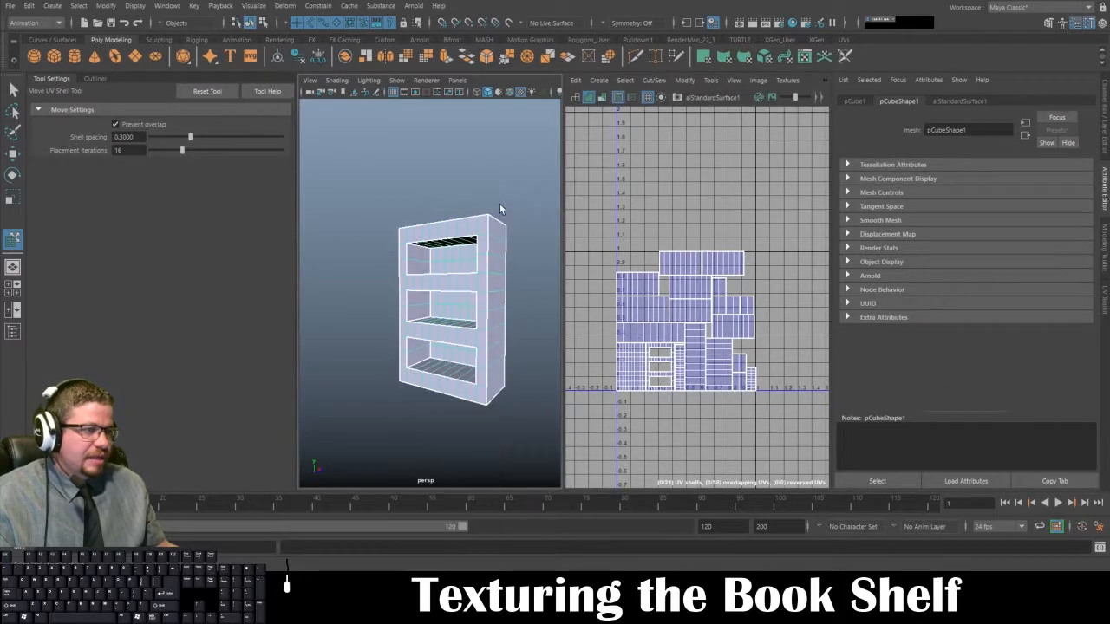
pyautogui.click(492, 181)
pyautogui.click(456, 310)
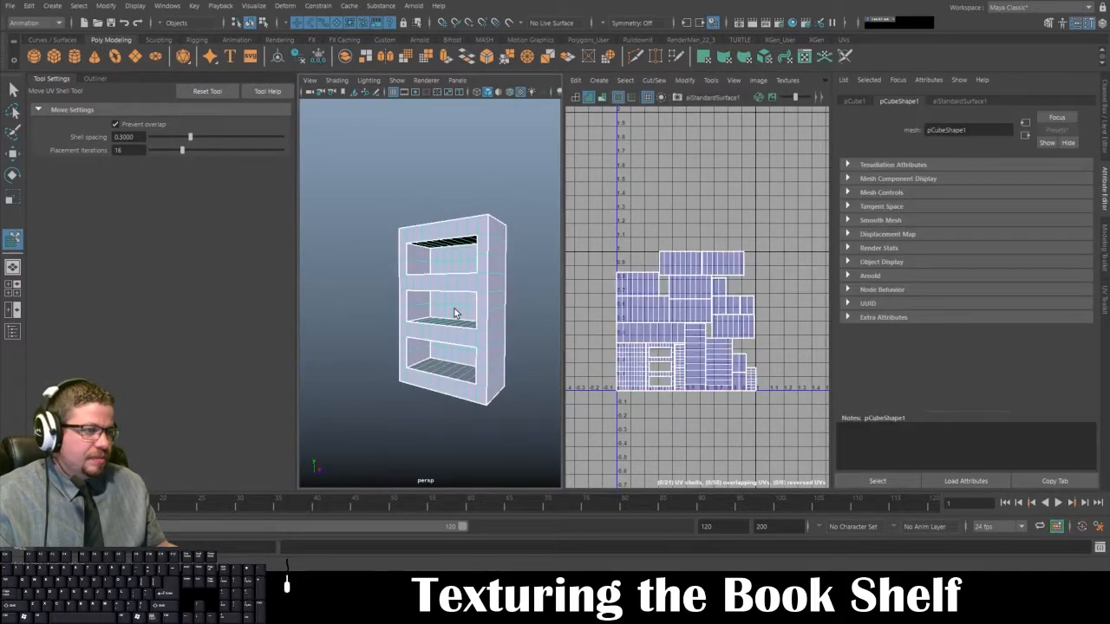
pyautogui.click(964, 102)
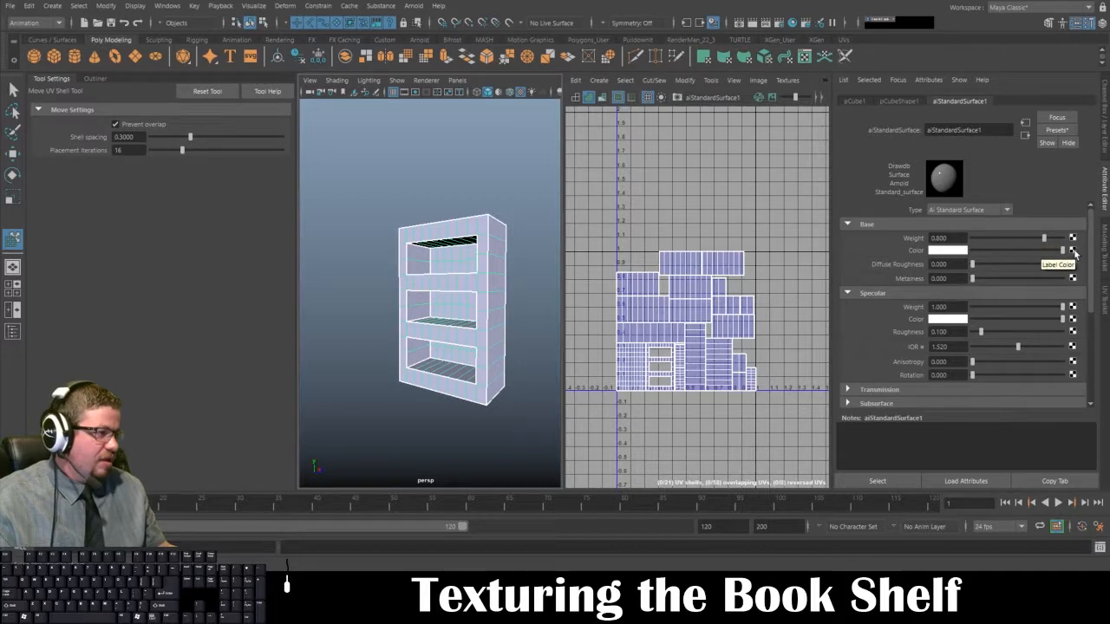
pyautogui.click(1073, 251)
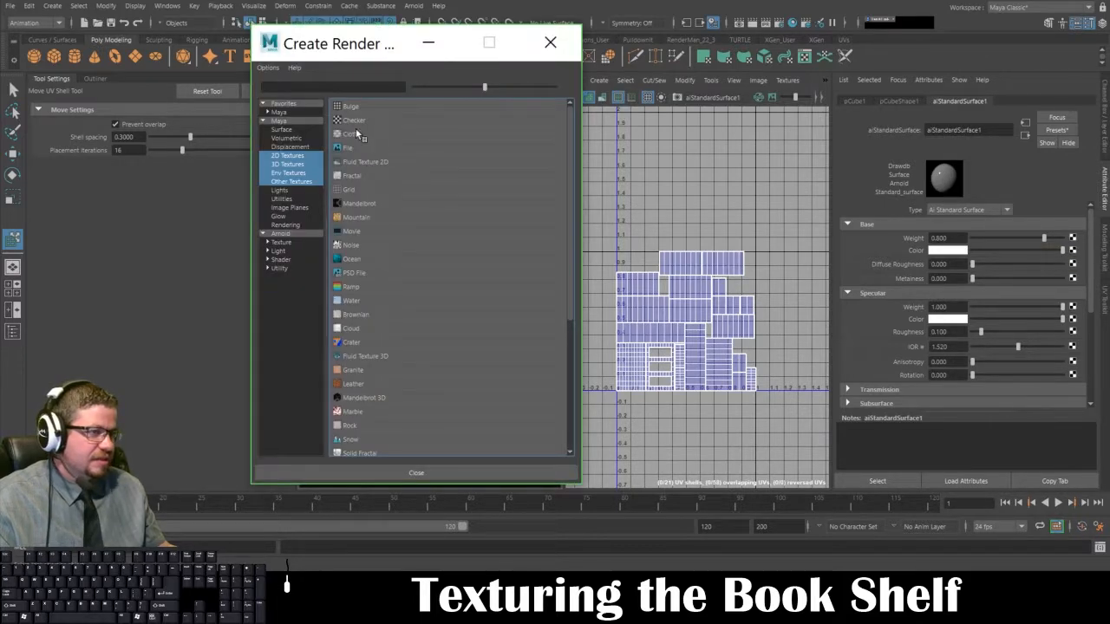
pyautogui.click(350, 147)
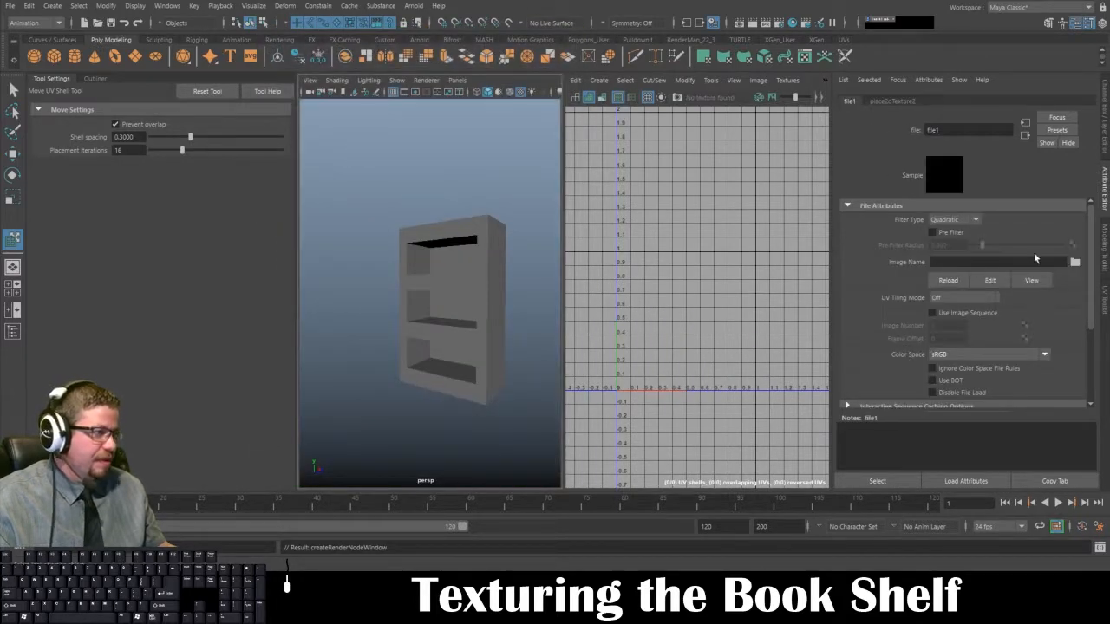
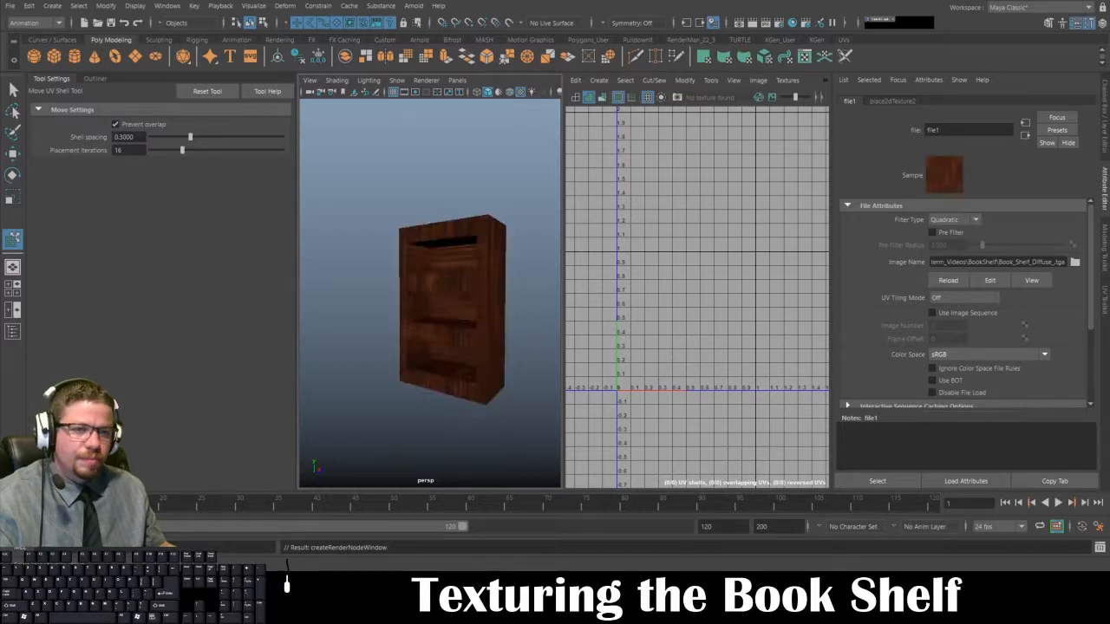
# Step: Examine the wood grain direction and texture scale on the bookshelf's front, sides, back and shelves in an enlarged perspective view
pyautogui.keyDown('alt'); pyautogui.moveTo(468, 372); pyautogui.dragTo(418, 388); pyautogui.keyUp('alt')
pyautogui.keyDown('alt'); pyautogui.moveTo(418, 388); pyautogui.dragTo(413, 326, button='right'); pyautogui.keyUp('alt')
pyautogui.press('space')
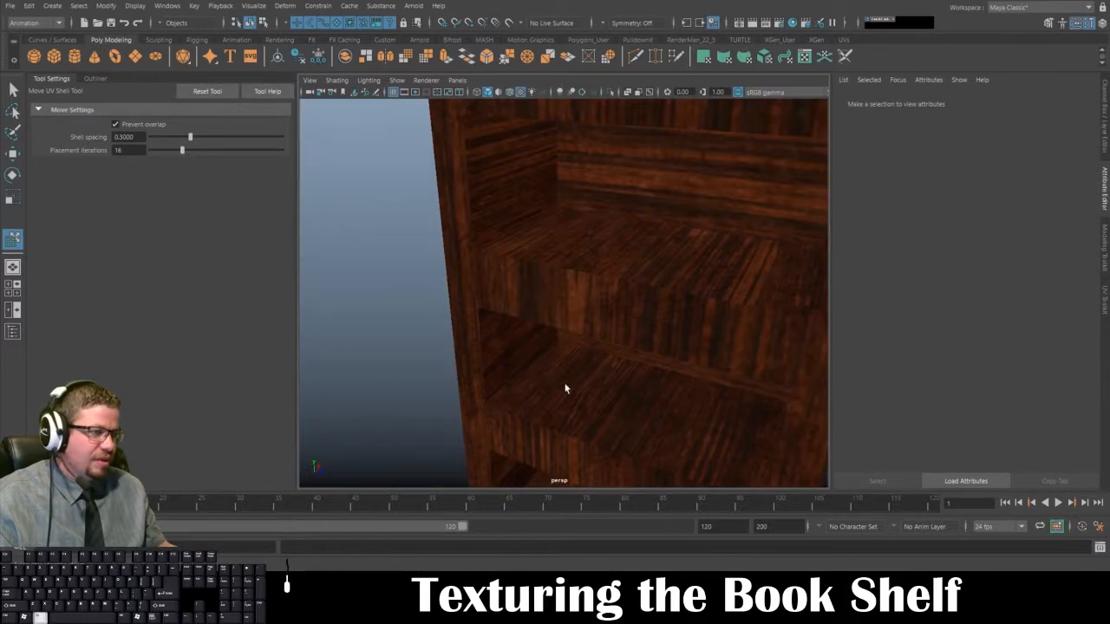
pyautogui.keyDown('alt'); pyautogui.moveTo(566, 389); pyautogui.dragTo(508, 300, button='right'); pyautogui.keyUp('alt')
pyautogui.moveTo(508, 300)
pyautogui.keyDown('alt'); pyautogui.mouseDown()
pyautogui.moveTo(397, 263)
pyautogui.moveTo(531, 280)
pyautogui.moveTo(528, 297)
pyautogui.moveTo(677, 302)
pyautogui.moveTo(389, 307)
pyautogui.moveTo(507, 307)
pyautogui.mouseUp(); pyautogui.keyUp('alt')
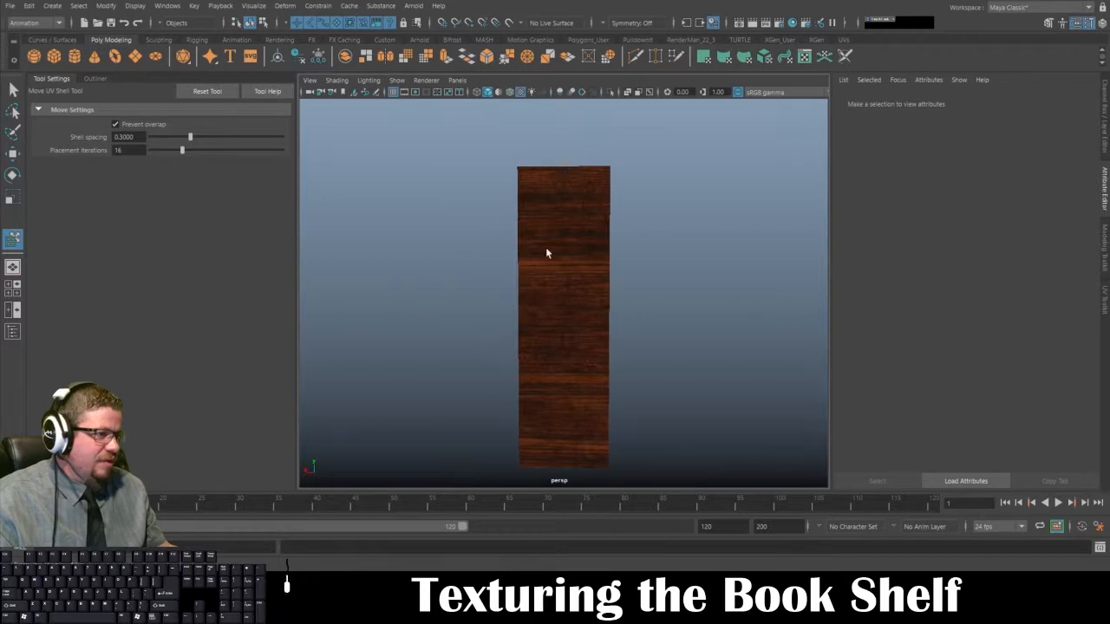
pyautogui.keyDown('alt'); pyautogui.moveTo(603, 277); pyautogui.dragTo(585, 425); pyautogui.keyUp('alt')
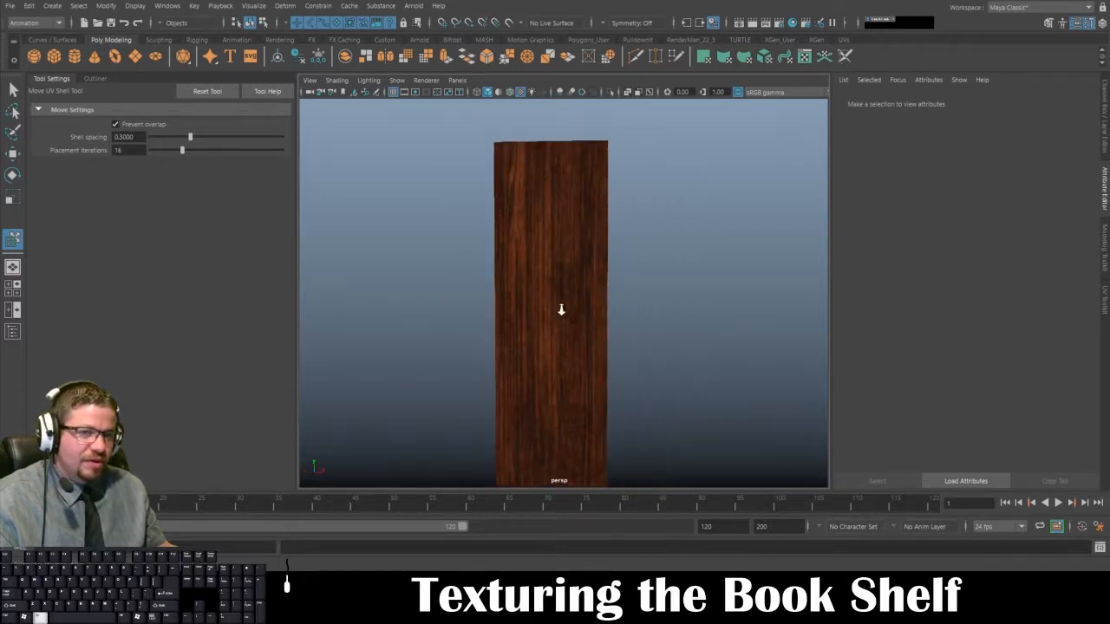
pyautogui.scroll(-3, 559, 304)
pyautogui.keyDown('alt'); pyautogui.moveTo(555, 298); pyautogui.dragTo(706, 305); pyautogui.keyUp('alt')
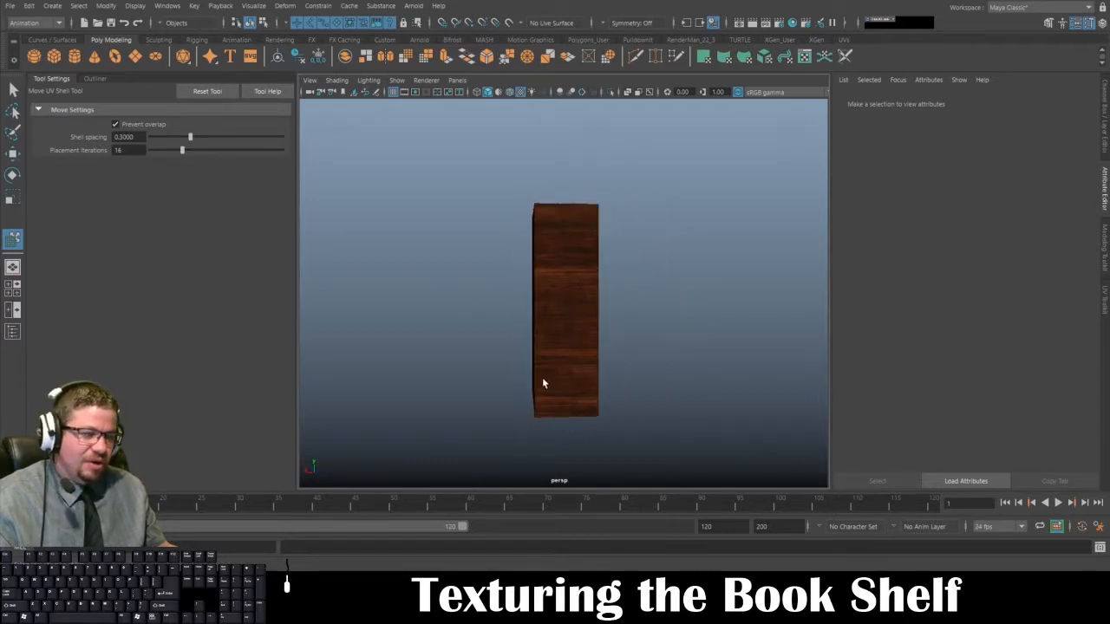
pyautogui.moveTo(624, 391)
pyautogui.keyDown('alt'); pyautogui.mouseDown()
pyautogui.moveTo(578, 307)
pyautogui.moveTo(587, 376)
pyautogui.moveTo(616, 386)
pyautogui.mouseUp(); pyautogui.keyUp('alt')
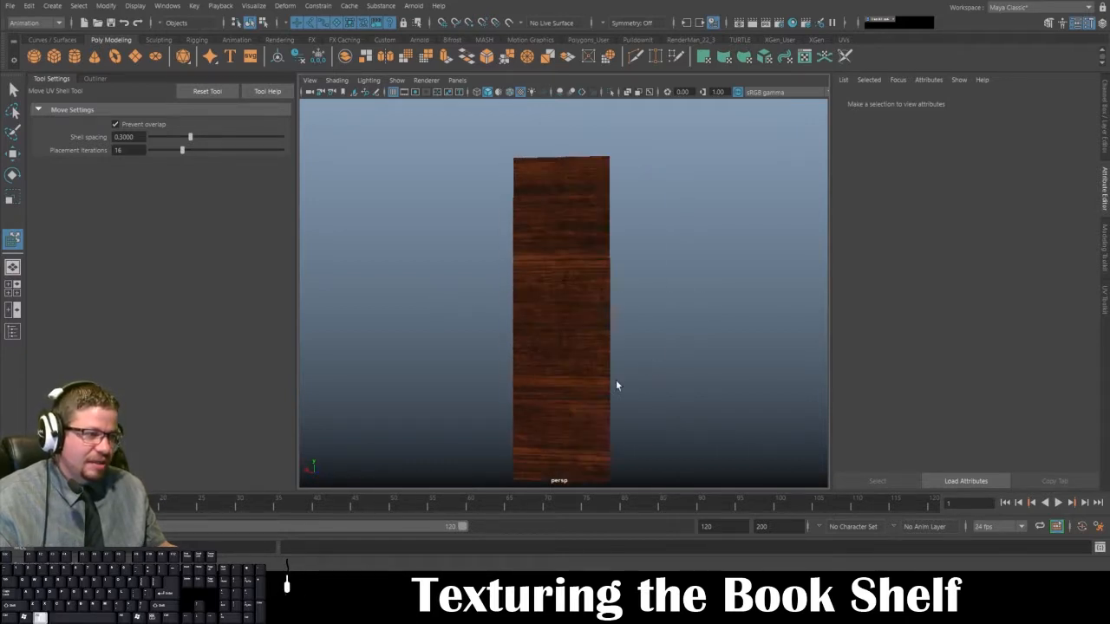
pyautogui.keyDown('alt'); pyautogui.moveTo(653, 287); pyautogui.dragTo(500, 301); pyautogui.keyUp('alt')
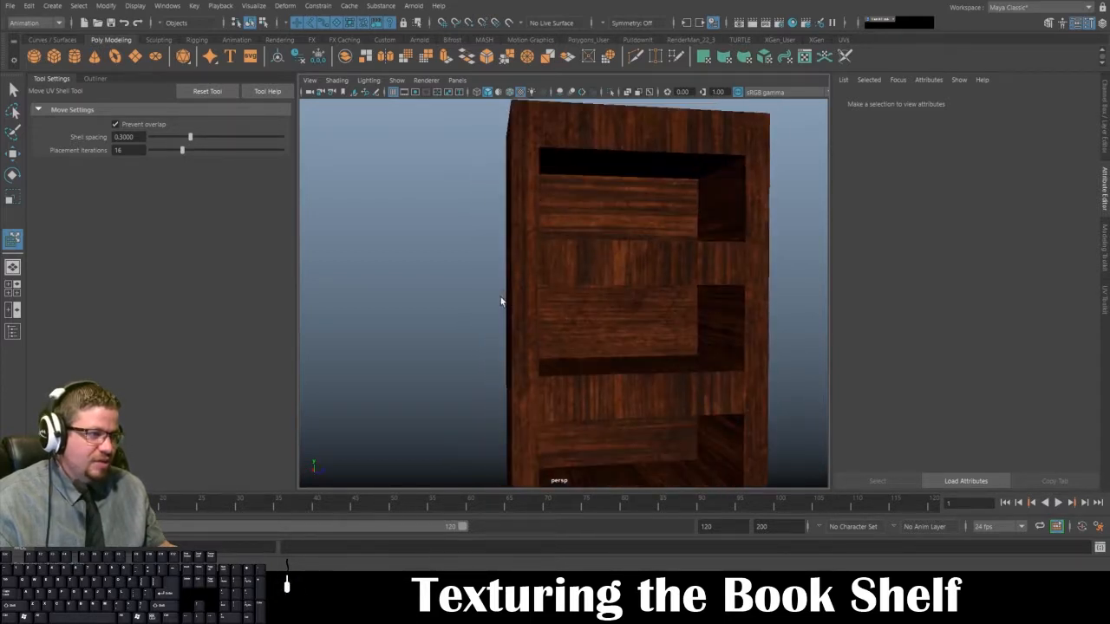
pyautogui.keyDown('alt'); pyautogui.moveTo(557, 279); pyautogui.dragTo(495, 289); pyautogui.keyUp('alt')
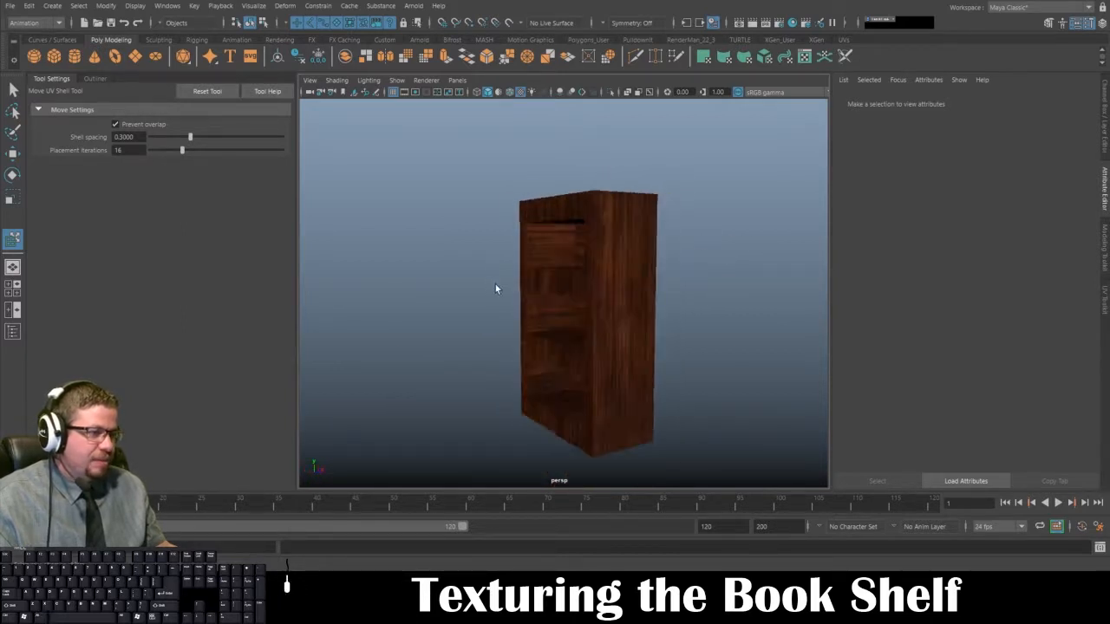
# Step: Select the bookshelf and inspect its full UV shell layout in the UV editor beside the perspective view
pyautogui.click(596, 376)
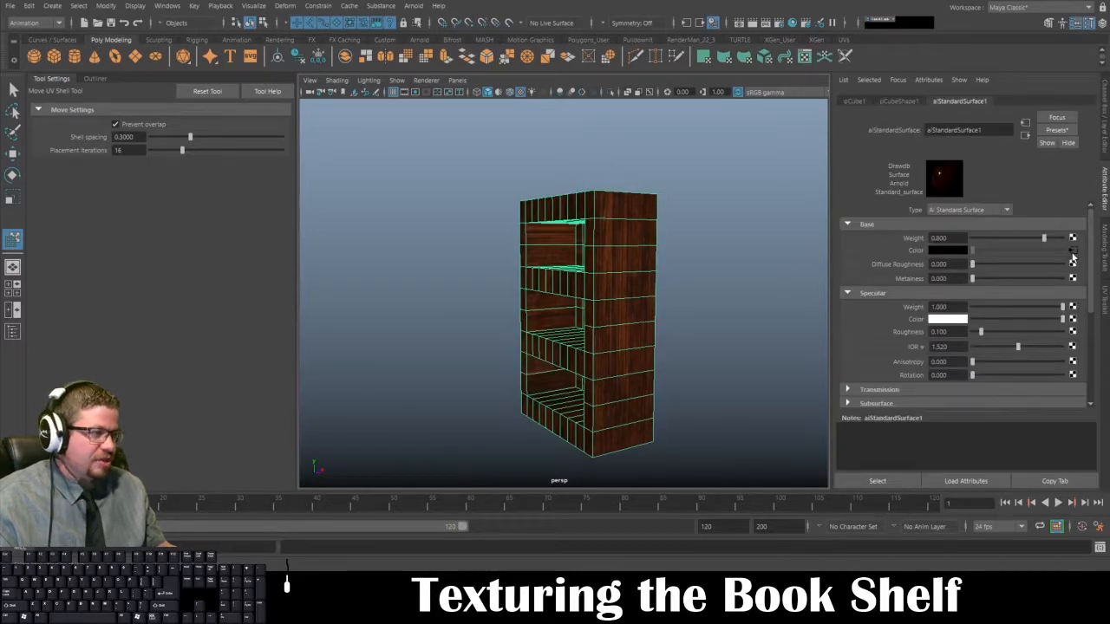
pyautogui.press('space')
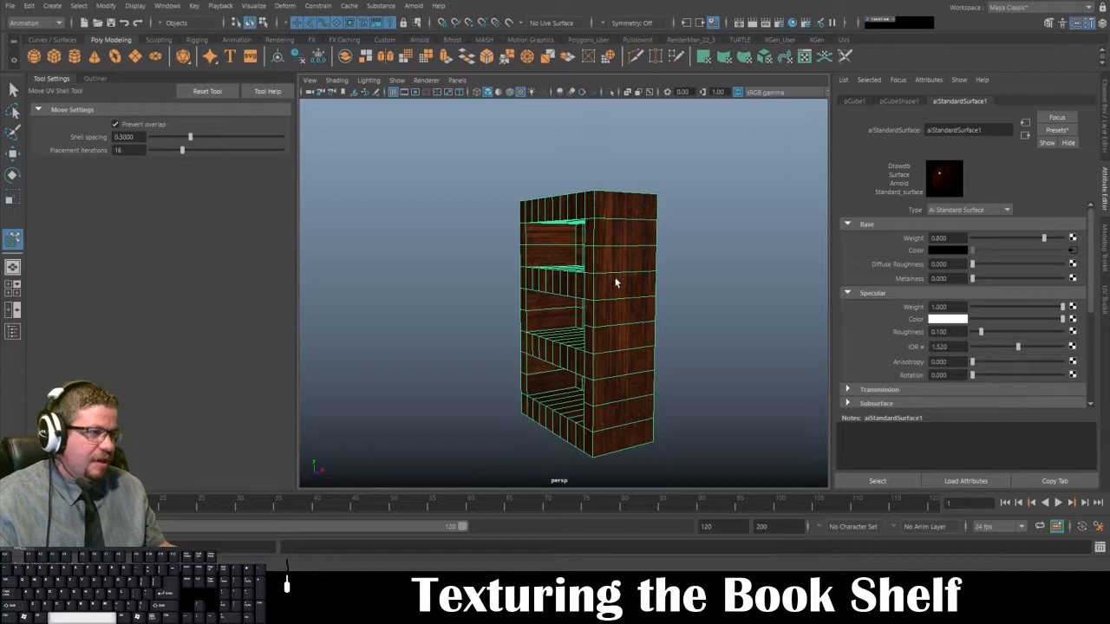
pyautogui.click(403, 307)
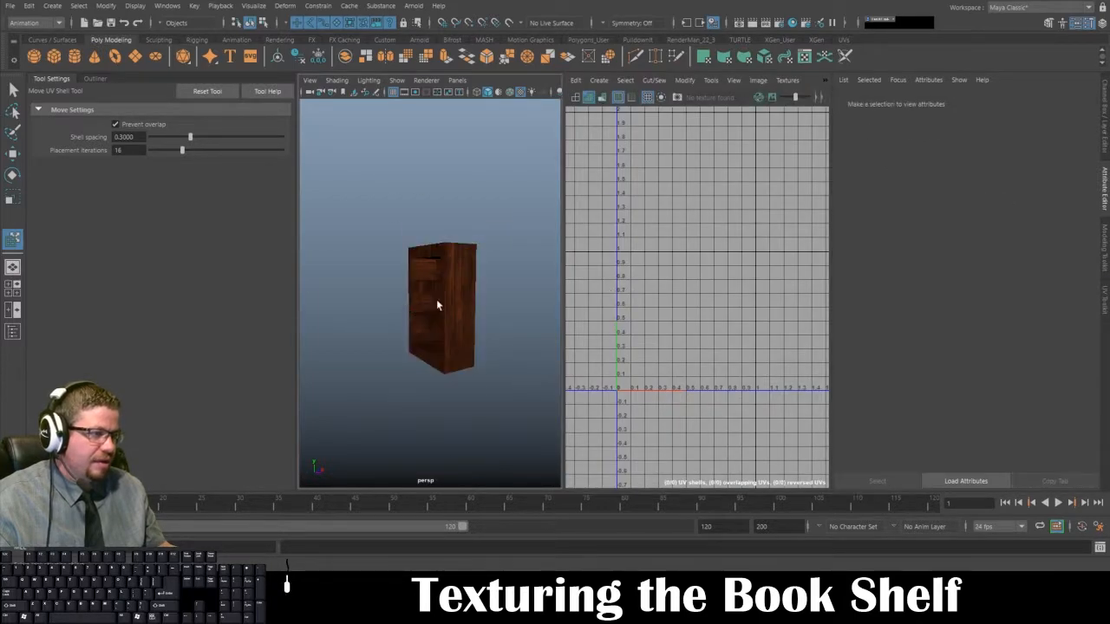
pyautogui.click(437, 300)
pyautogui.keyDown('alt'); pyautogui.moveTo(647, 401); pyautogui.dragTo(675, 355, button='middle'); pyautogui.keyUp('alt')
pyautogui.keyDown('alt'); pyautogui.moveTo(674, 355); pyautogui.dragTo(745, 444, button='right'); pyautogui.keyUp('alt')
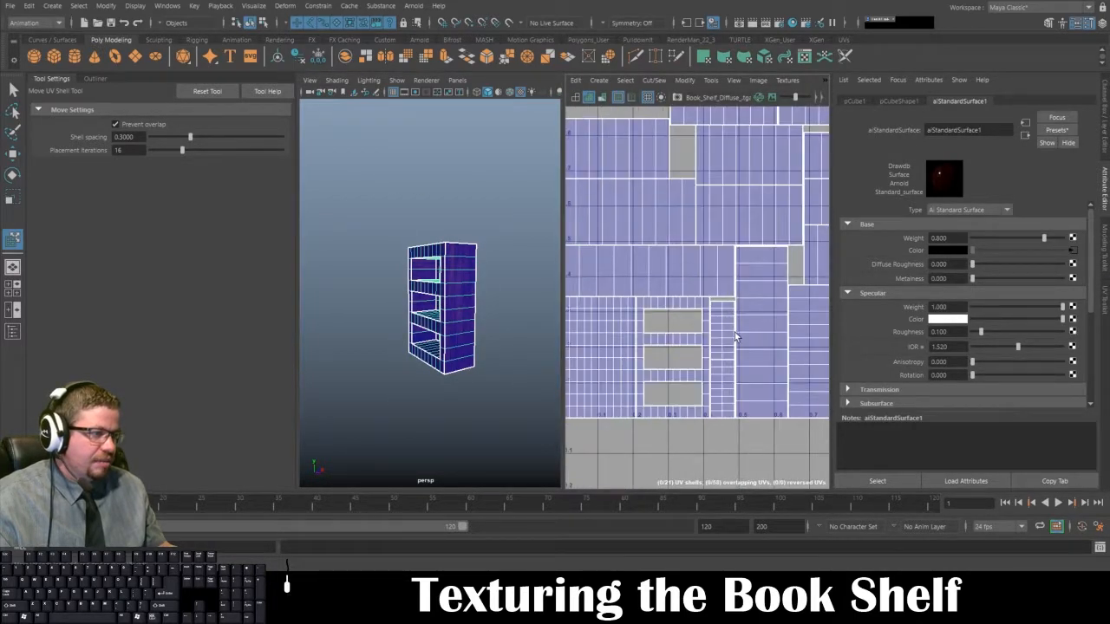
pyautogui.scroll(-5, 737, 328)
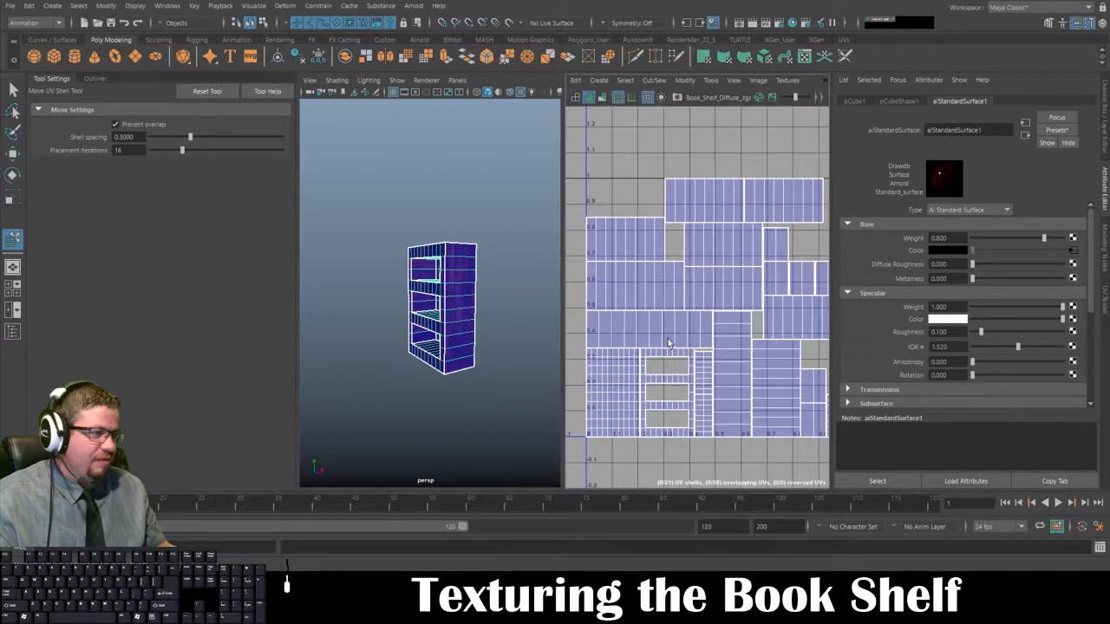
# Step: Switch to Photoshop and move the Book_Shelf_UVs layer above the Wood_Book_Shelf layer
pyautogui.click(394, 590)
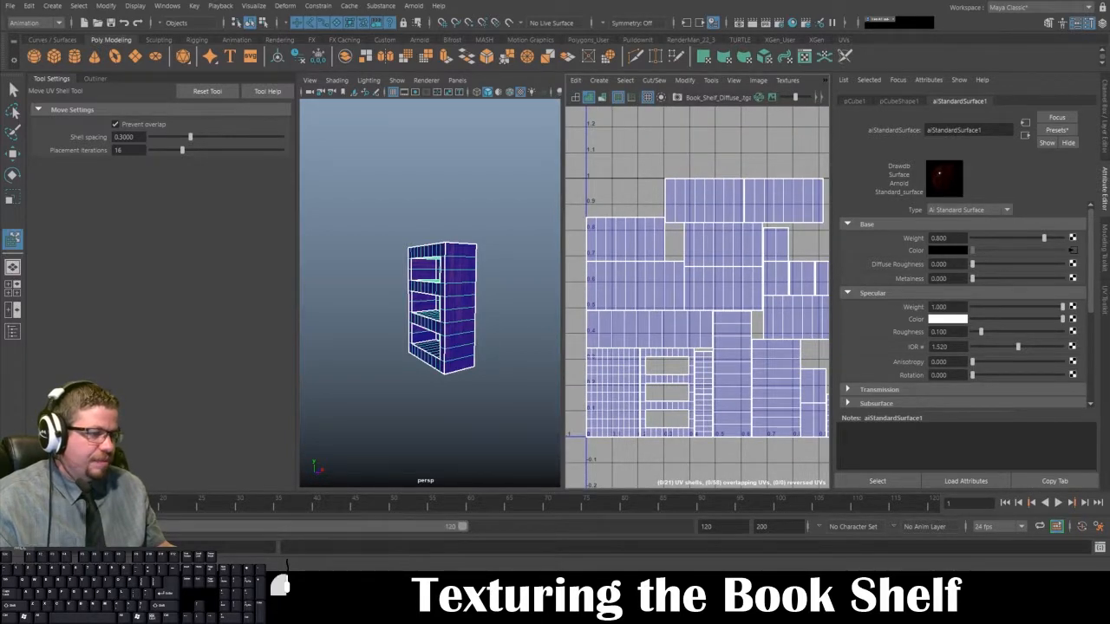
pyautogui.click(982, 502)
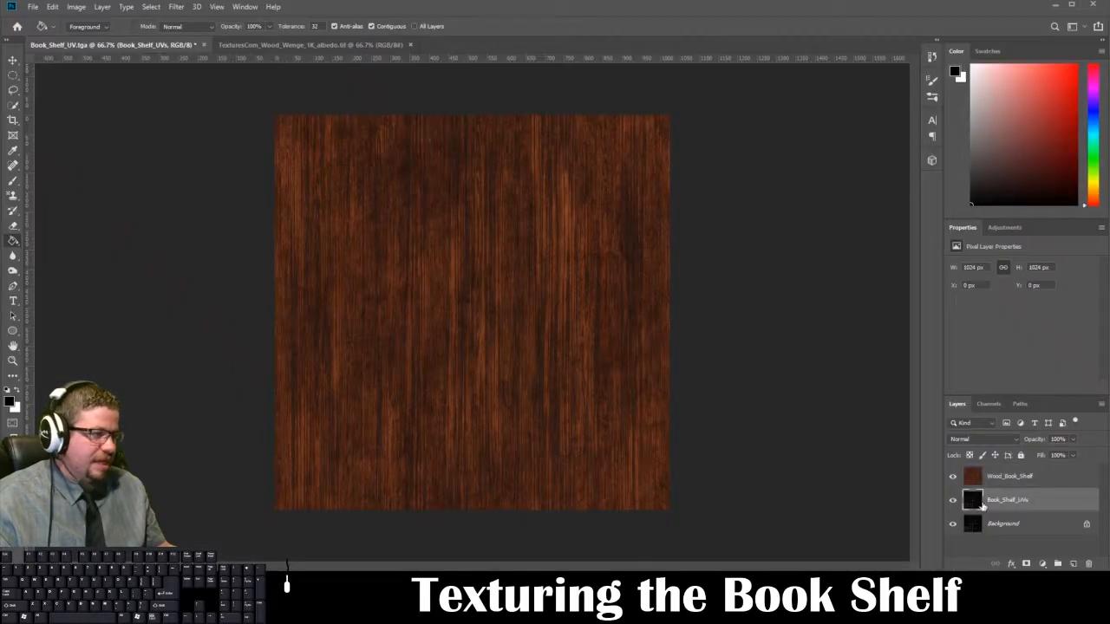
pyautogui.moveTo(1006, 505); pyautogui.dragTo(1017, 477)
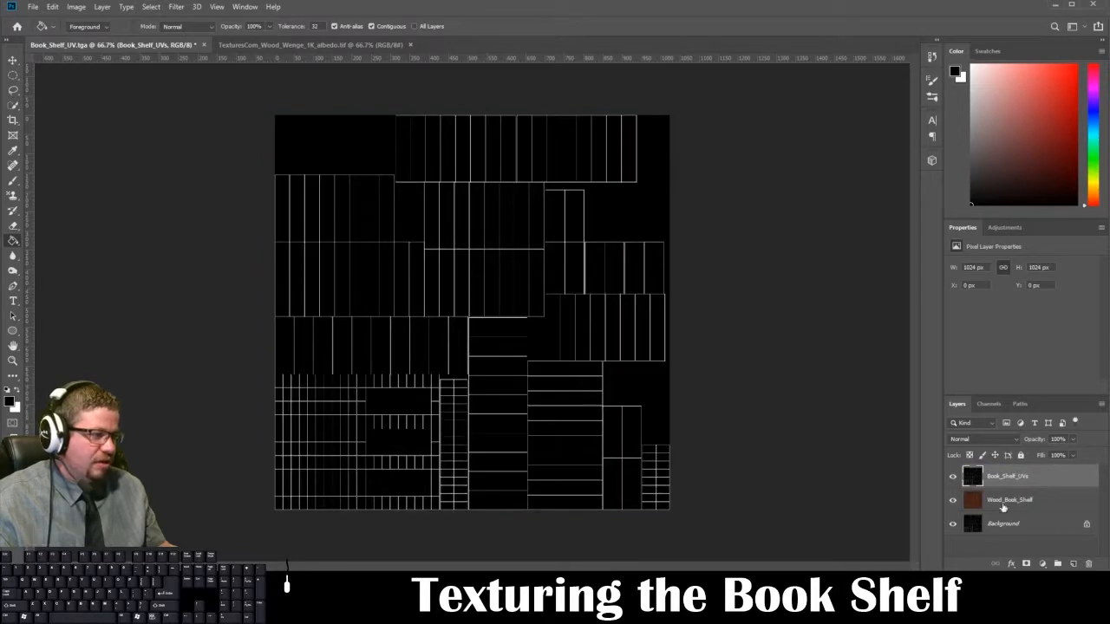
pyautogui.click(1021, 506)
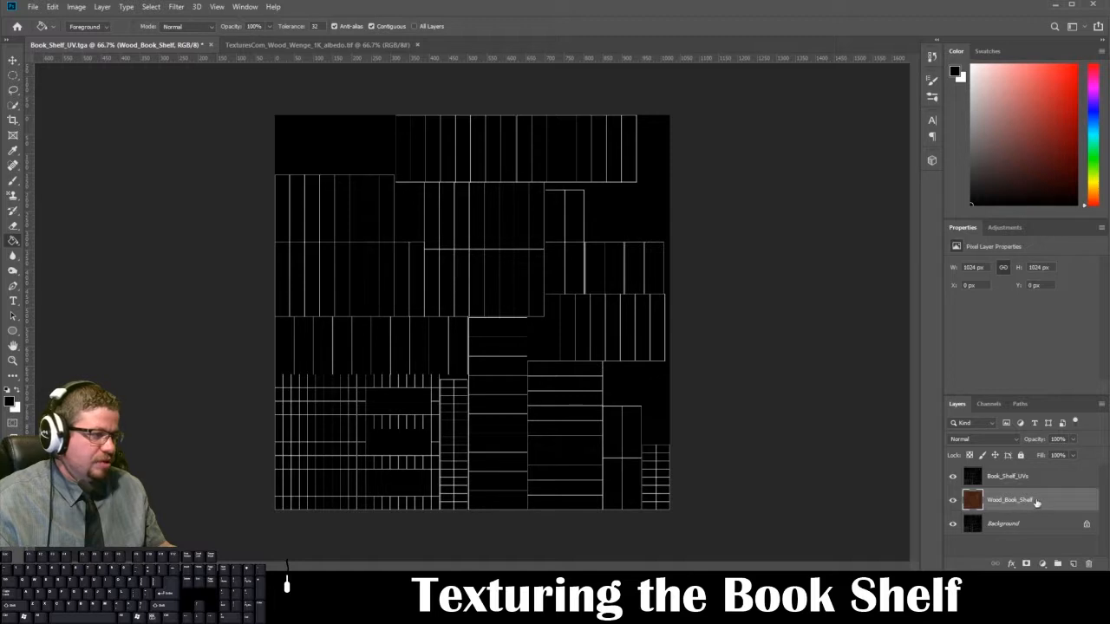
pyautogui.doubleClick(1029, 502)
pyautogui.click(1013, 481)
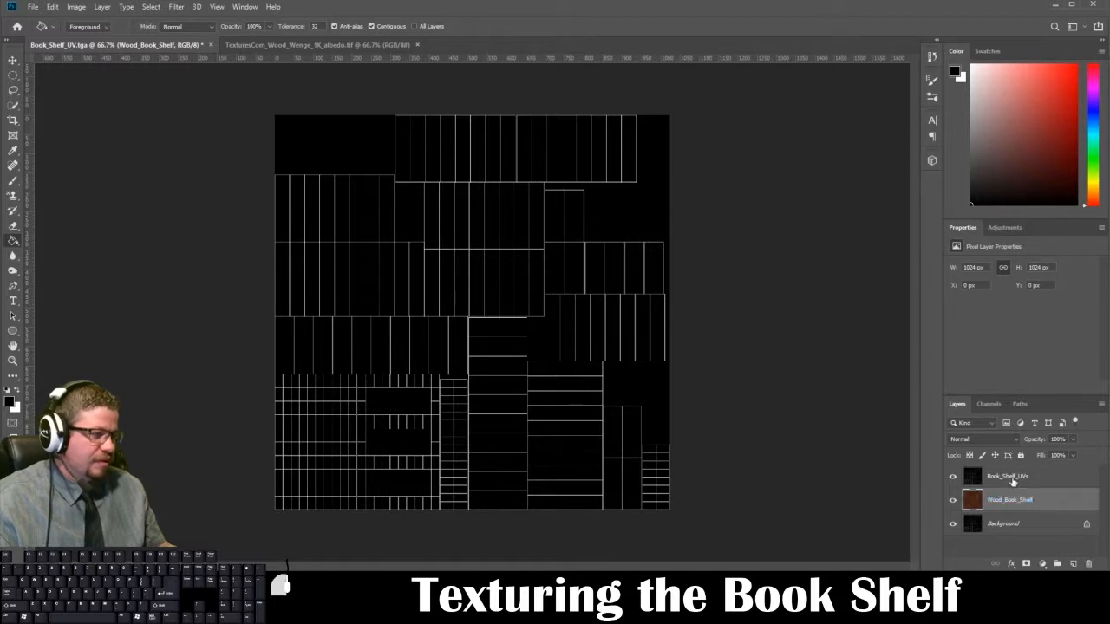
pyautogui.click(1013, 504)
# Step: Set the Book_Shelf_UVs layer's blend mode to Screen and check the UV lines over the wood image
pyautogui.click(997, 484)
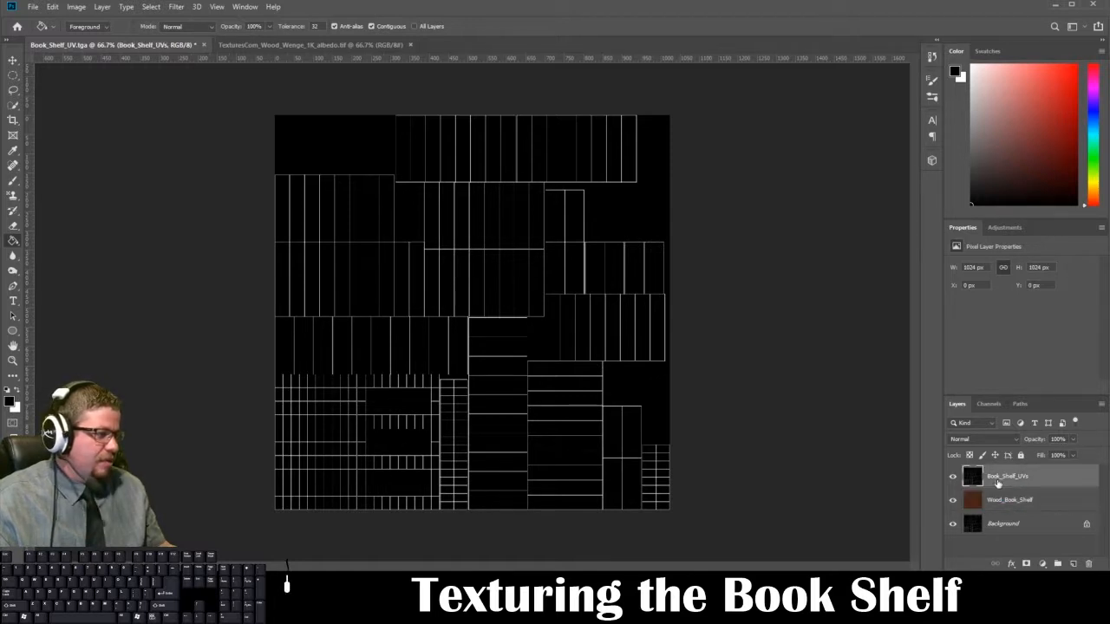
pyautogui.click(1009, 440)
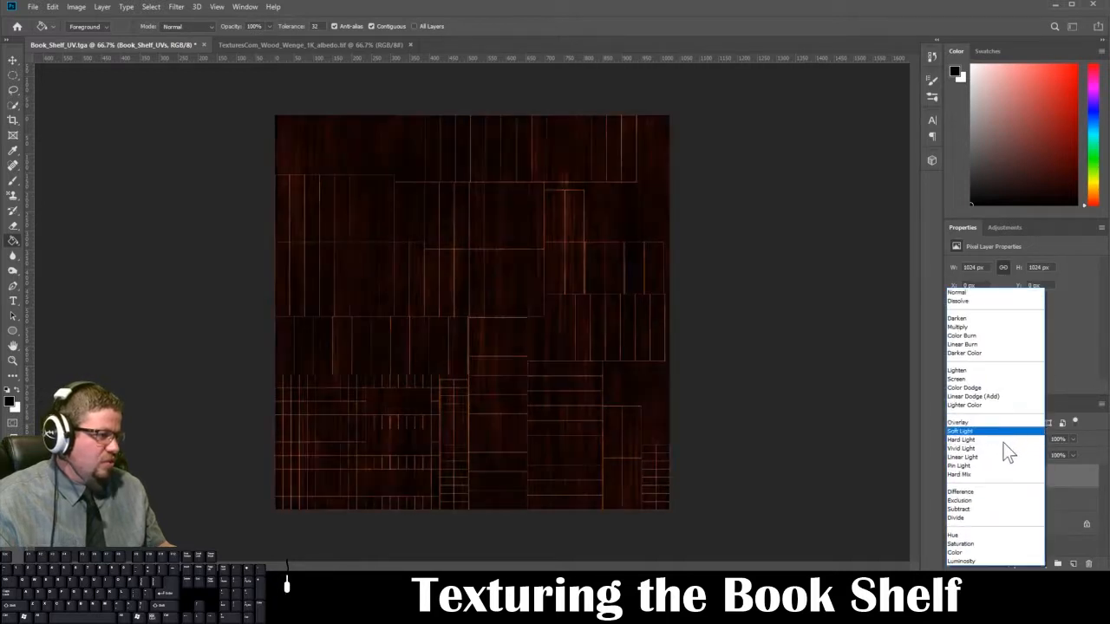
pyautogui.click(997, 379)
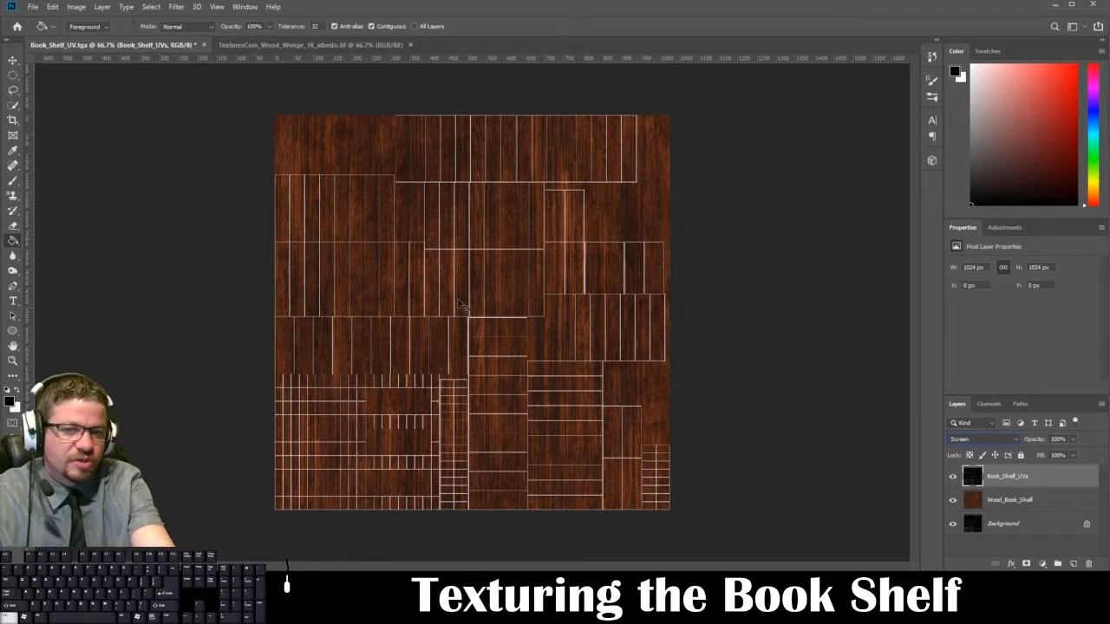
pyautogui.hotkey('ctrl', '+')
pyautogui.hotkey('ctrl', '+')
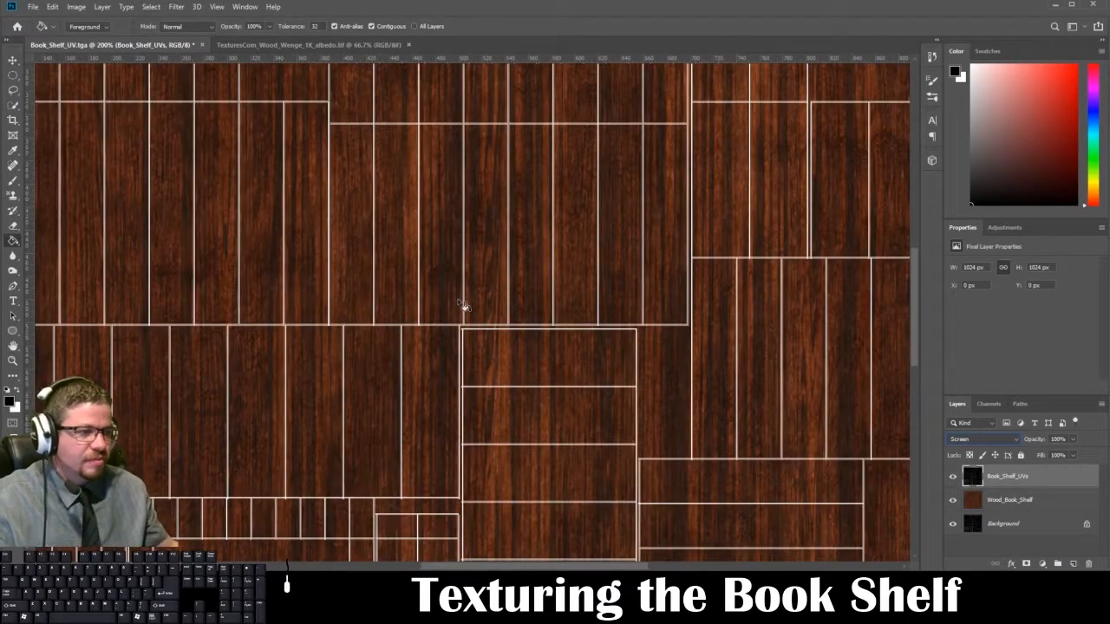
pyautogui.hotkey('ctrl', '-')
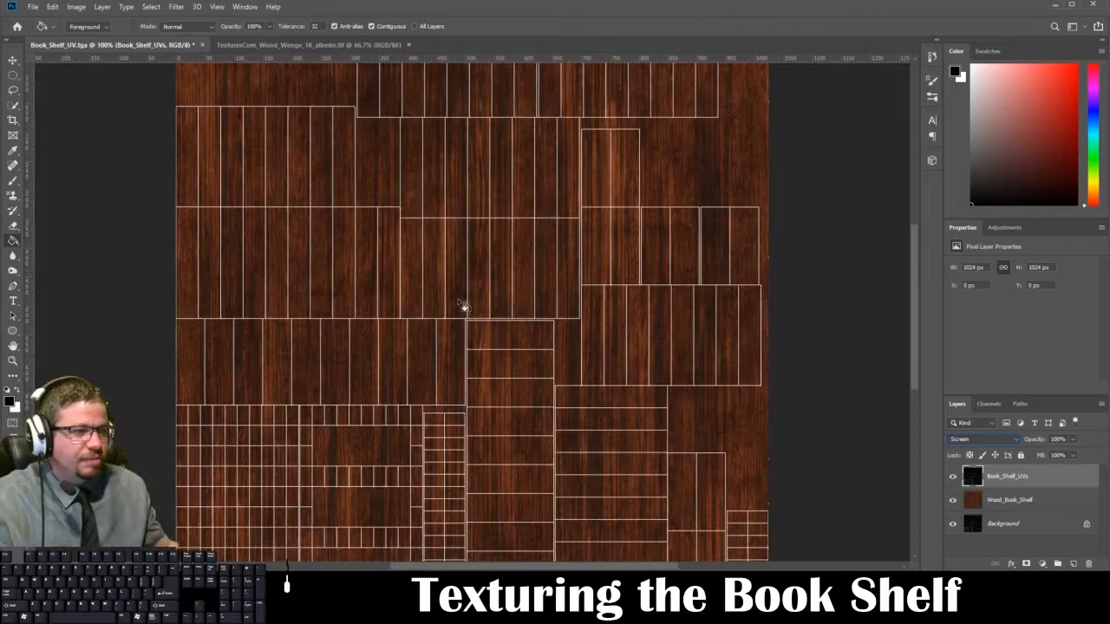
pyautogui.moveTo(465, 228); pyautogui.dragTo(480, 246)
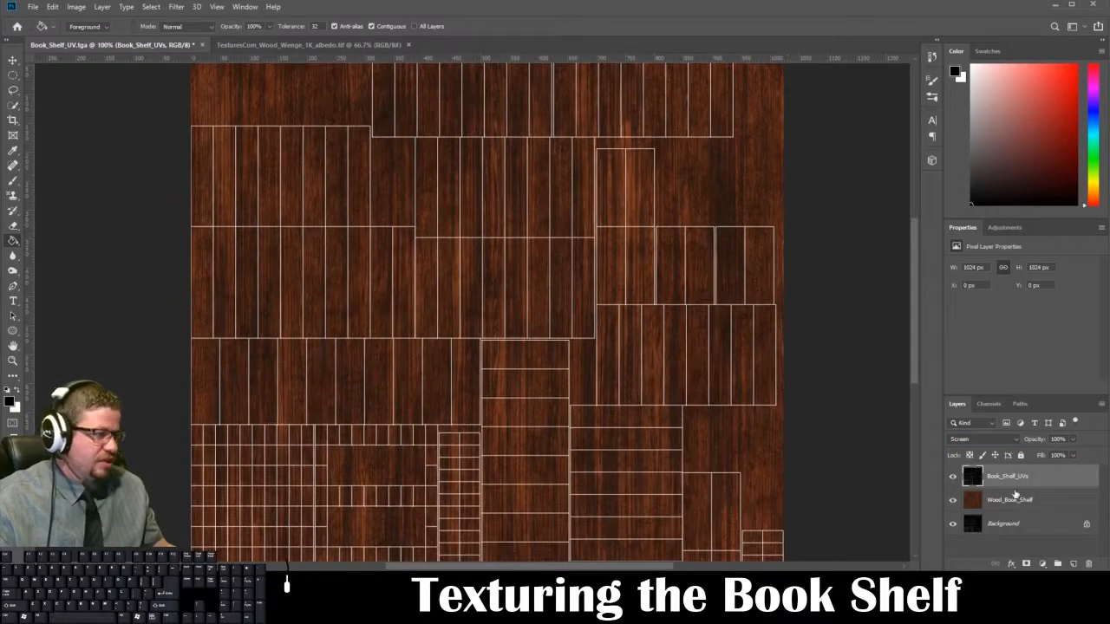
pyautogui.click(1013, 500)
pyautogui.hotkey('ctrl', 't')
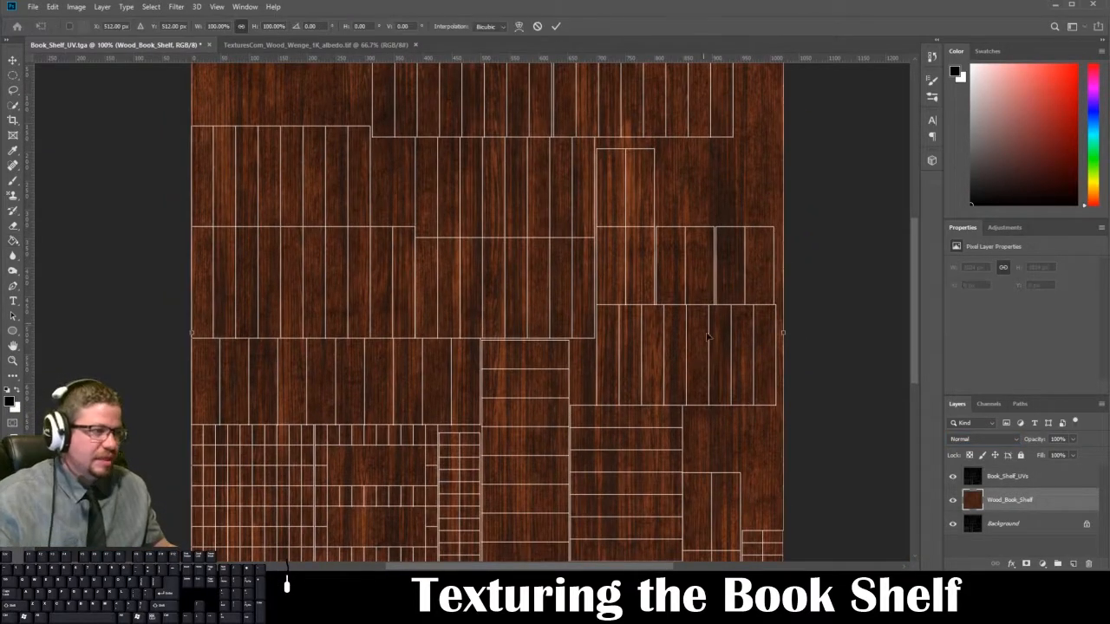
pyautogui.hotkey('ctrl', '-')
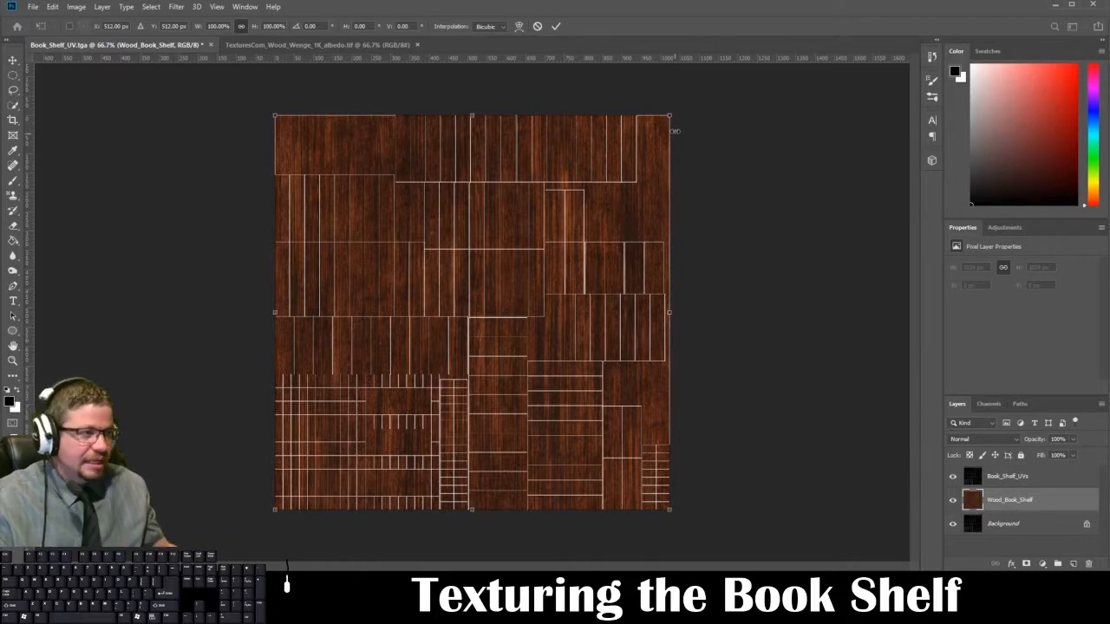
pyautogui.moveTo(669, 115); pyautogui.dragTo(360, 381)
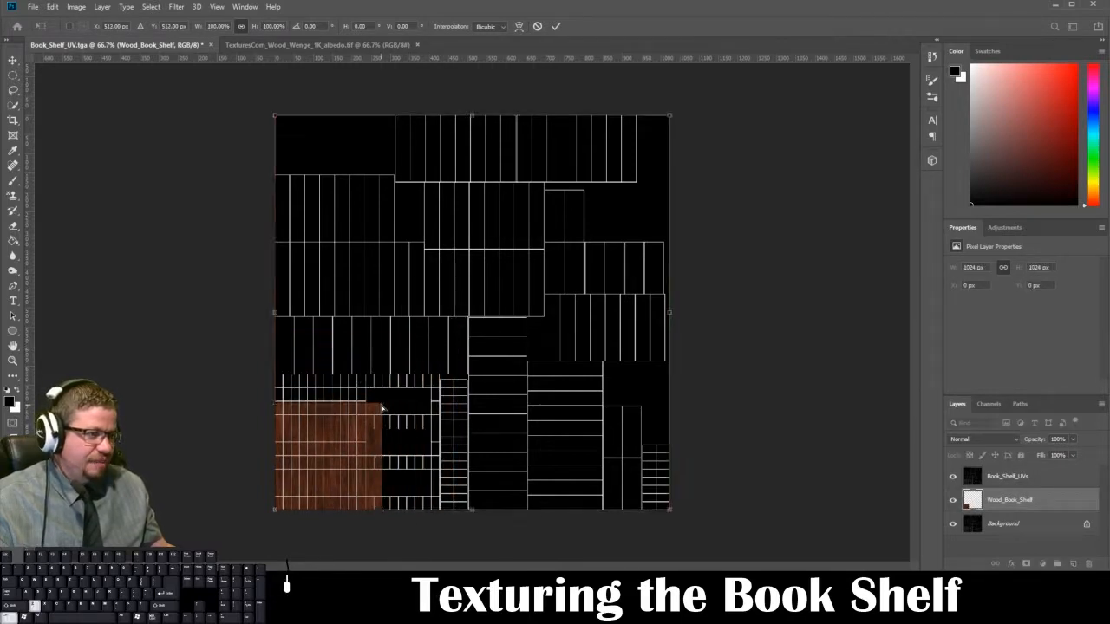
pyautogui.press('Escape')
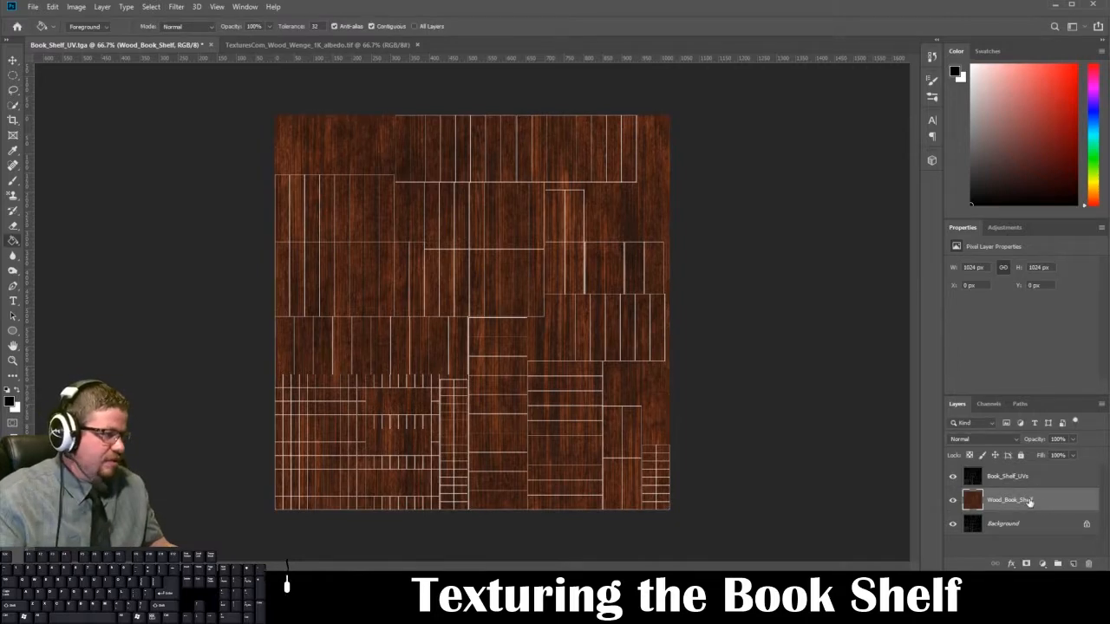
# Step: Rename the wood layer Wood_Book_Shelf_Original and duplicate it, keeping the original layer hidden as a backup
pyautogui.doubleClick(1029, 502)
pyautogui.press('Right')
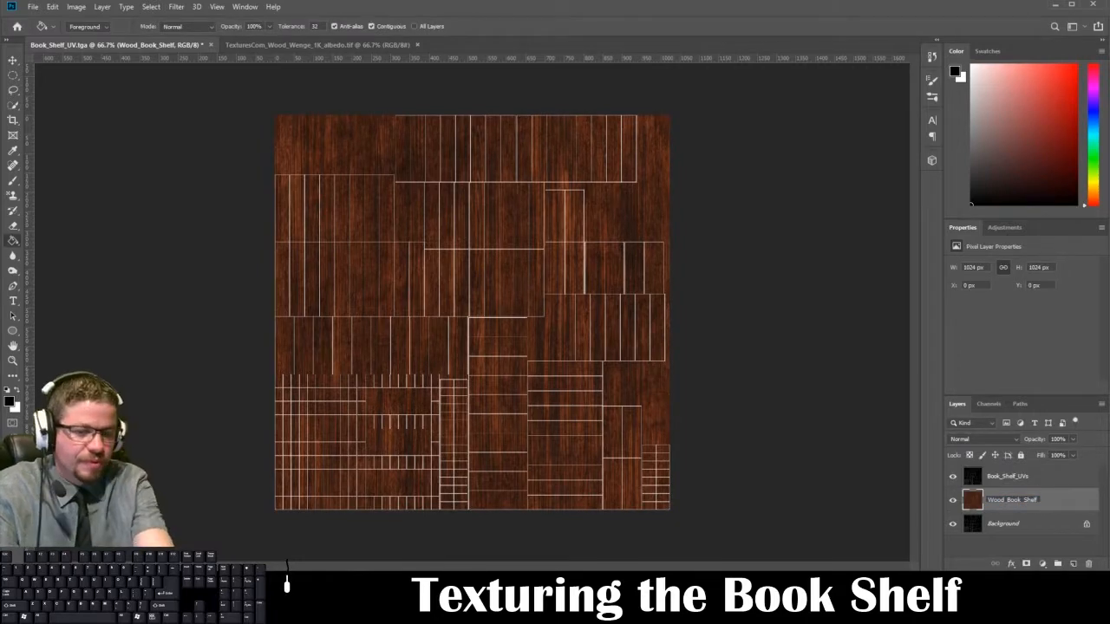
pyautogui.write('_Original')
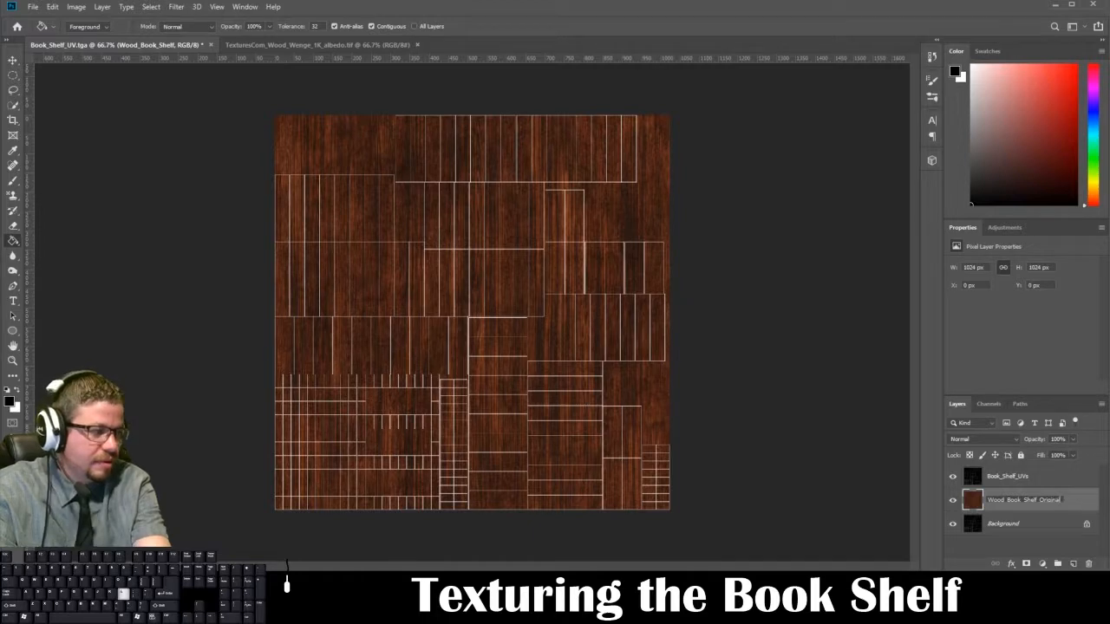
pyautogui.press('Return')
pyautogui.moveTo(1041, 503); pyautogui.dragTo(1073, 564)
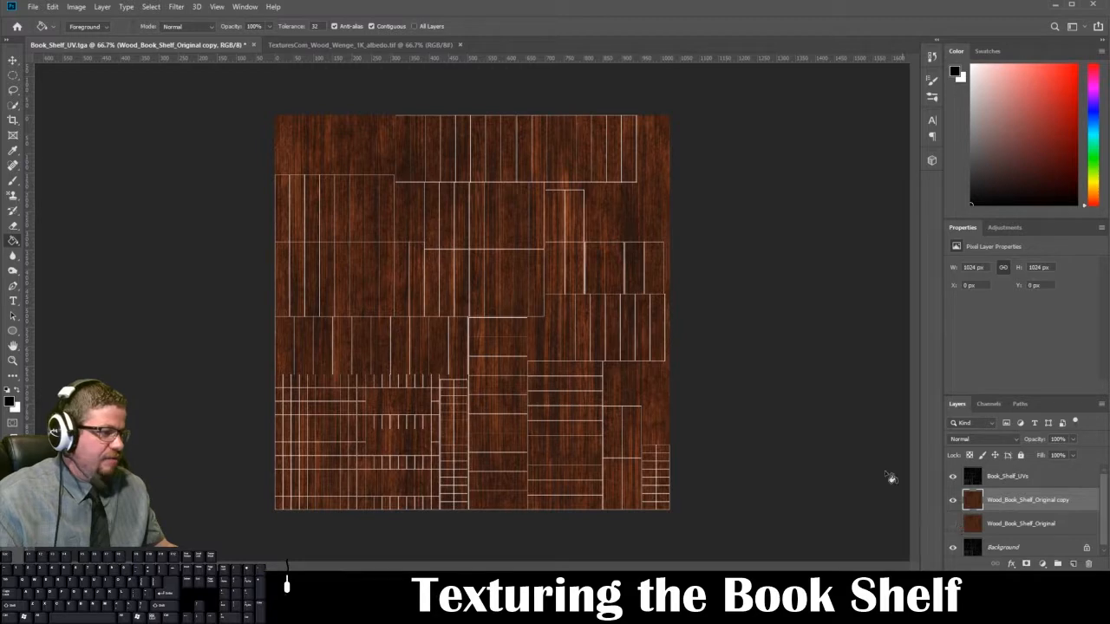
# Step: Scale the wood copy to about 35%, rotate it 90° and place it over the two stacked UV shells at the canvas's left edge
pyautogui.hotkey('ctrl', 't')
pyautogui.moveTo(669, 115); pyautogui.dragTo(409, 374)
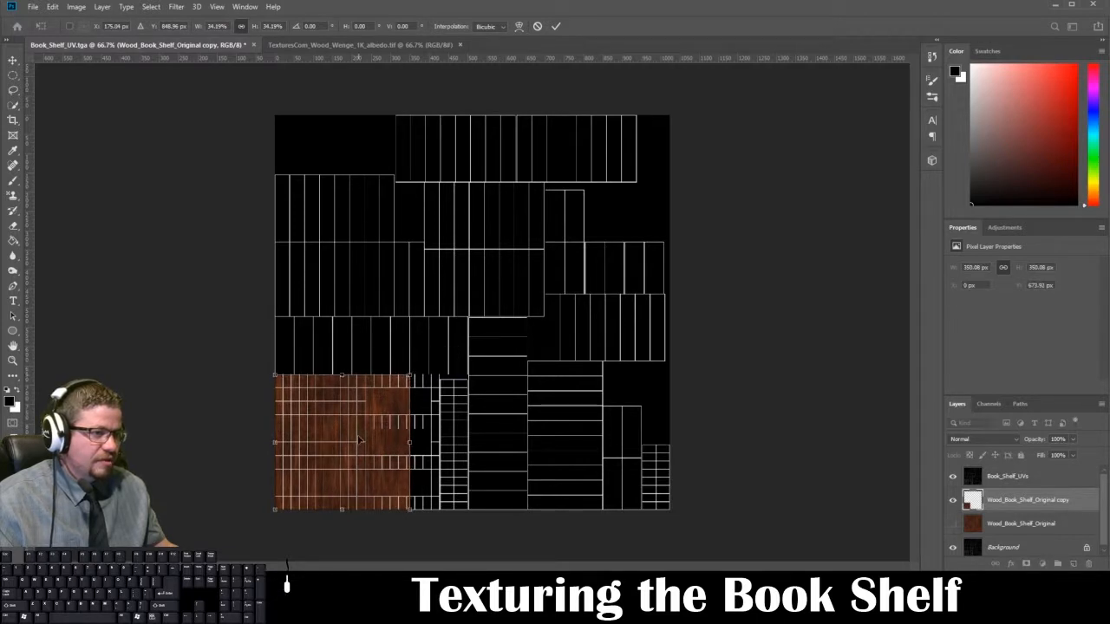
pyautogui.moveTo(360, 441); pyautogui.dragTo(343, 232)
pyautogui.moveTo(403, 163); pyautogui.dragTo(414, 306)
pyautogui.moveTo(379, 253); pyautogui.dragTo(380, 262)
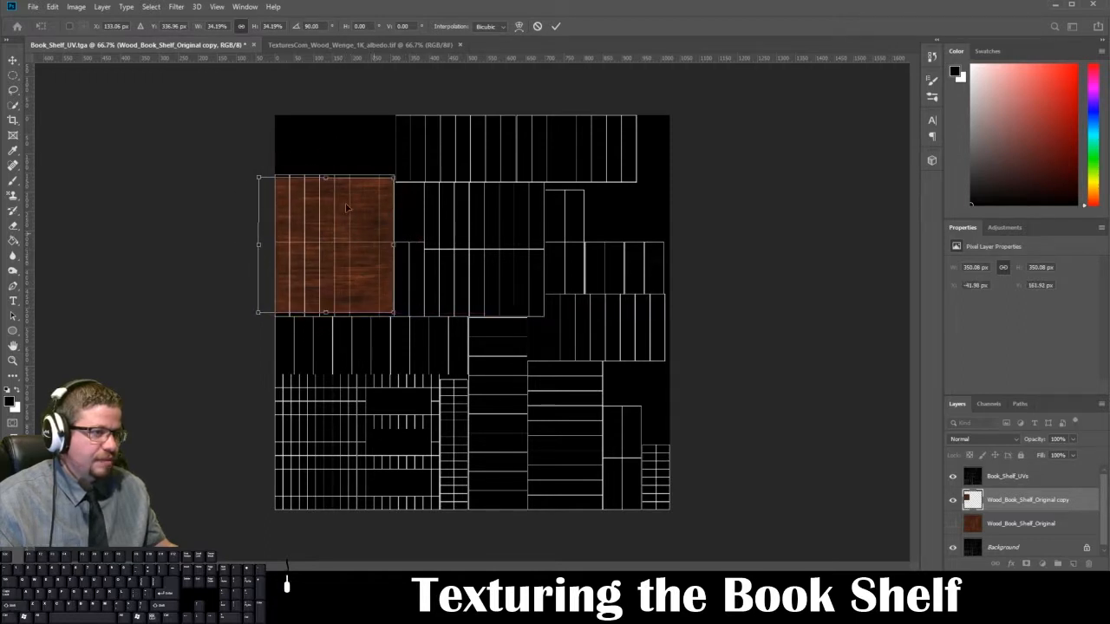
pyautogui.moveTo(259, 177); pyautogui.dragTo(249, 173)
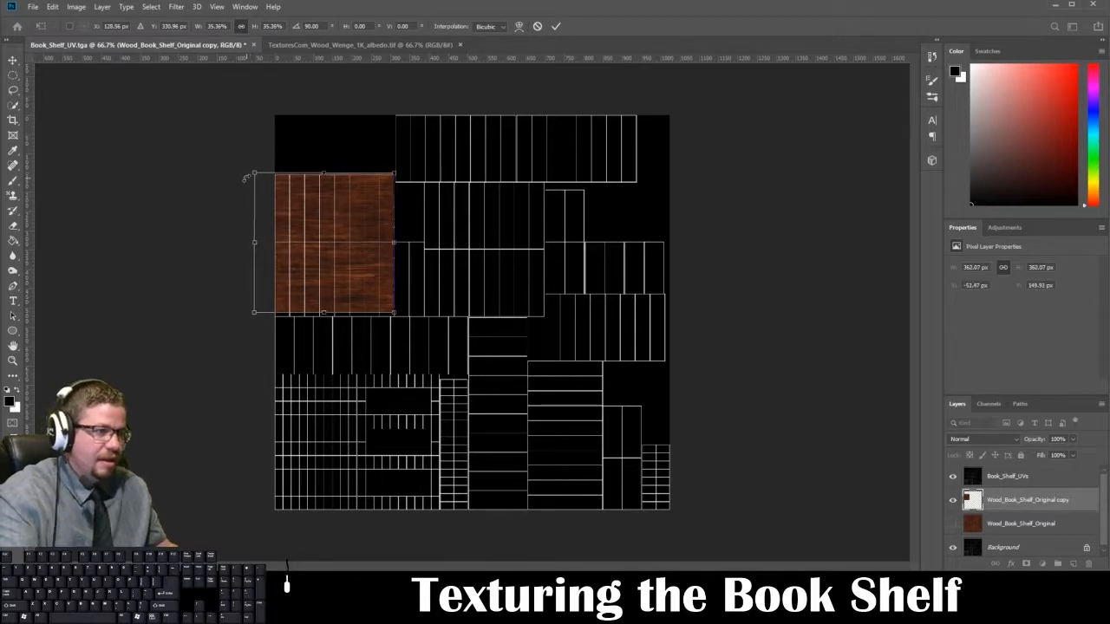
pyautogui.press('Right')
pyautogui.press('Return')
pyautogui.press('g')
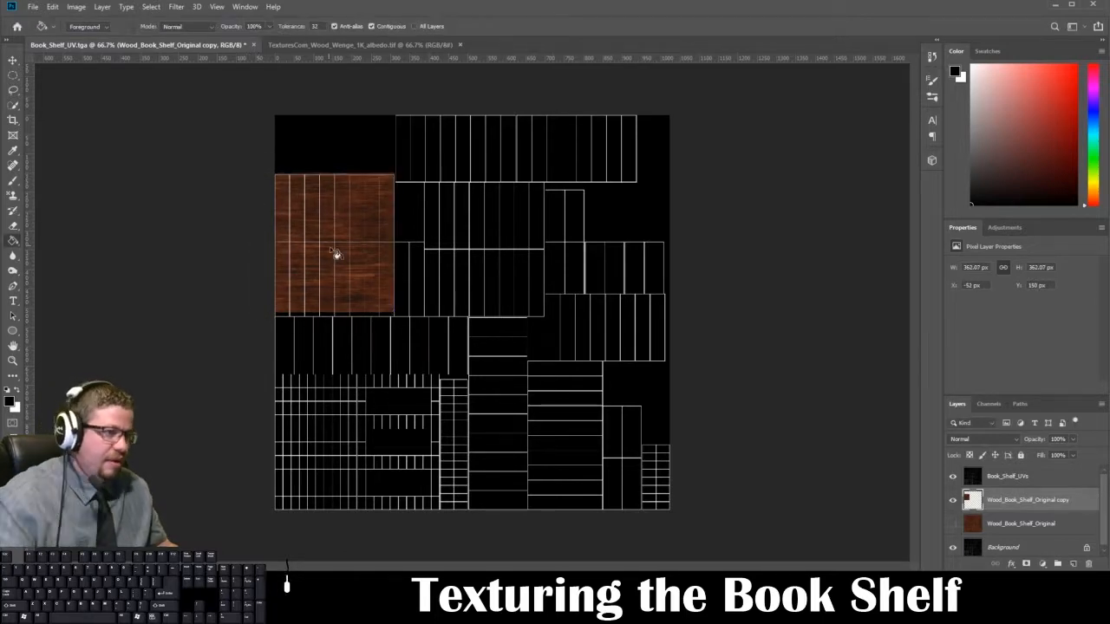
pyautogui.moveTo(1017, 506); pyautogui.dragTo(1073, 564)
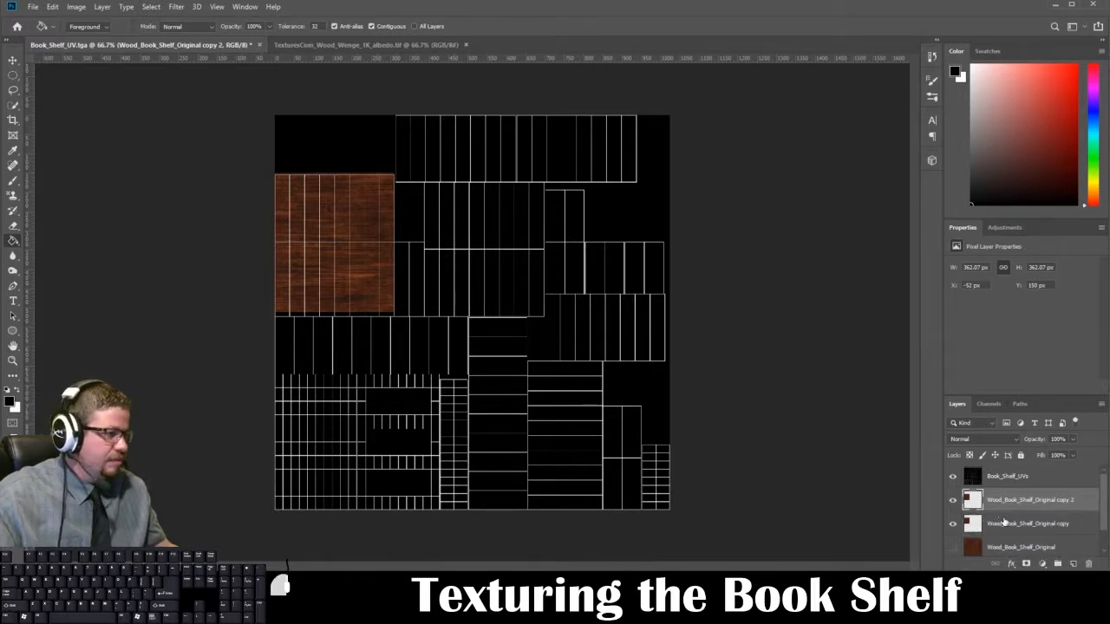
pyautogui.click(1028, 523)
pyautogui.click(1033, 505)
pyautogui.click(1089, 563)
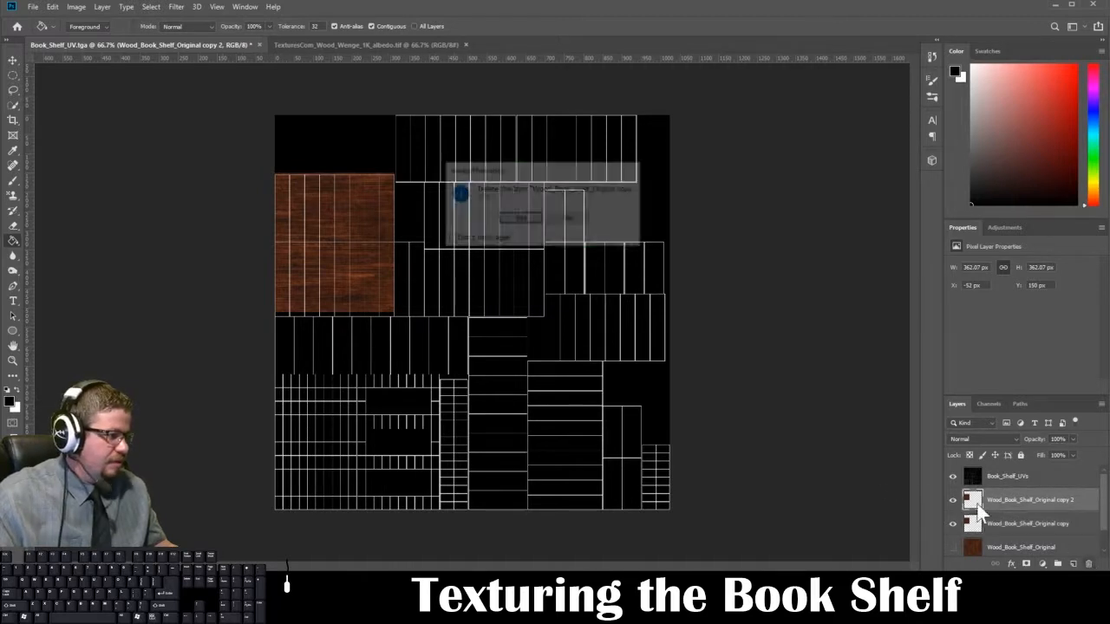
pyautogui.click(510, 219)
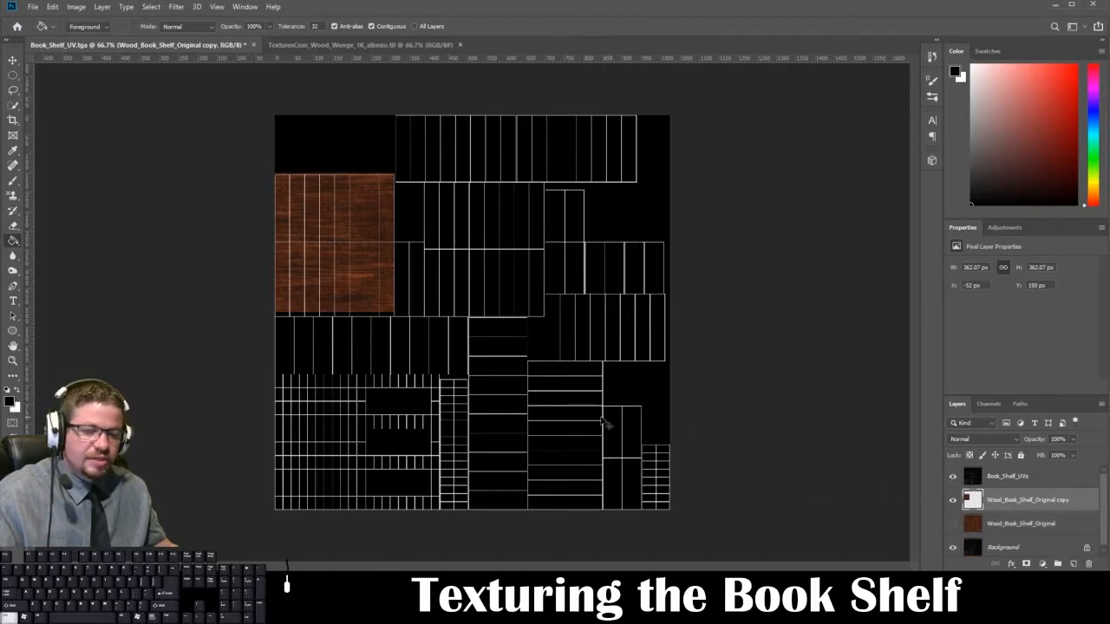
# Step: Enlarge the wood copy to about 374 px square so it fully covers the two stacked UV shells
pyautogui.hotkey('ctrl', 't')
pyautogui.moveTo(394, 314); pyautogui.dragTo(397, 321)
pyautogui.press('Return')
pyautogui.press('g')
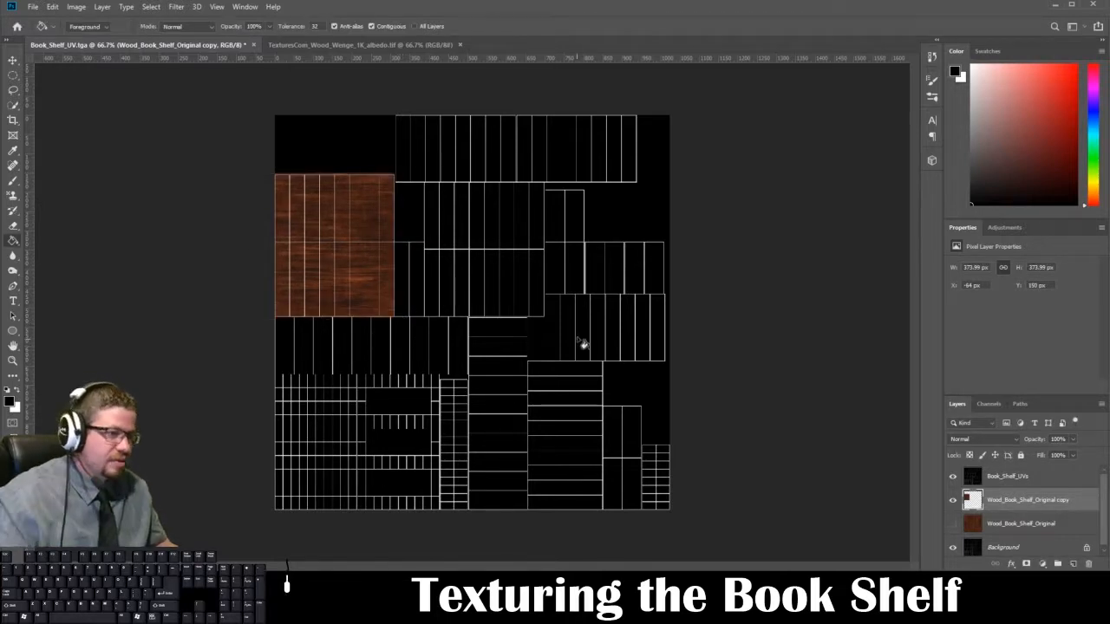
# Step: Duplicate the wood copy and place the duplicate directly below it against the canvas's left edge, at X 0 px, Y 520 px
pyautogui.moveTo(1020, 511); pyautogui.dragTo(1074, 561)
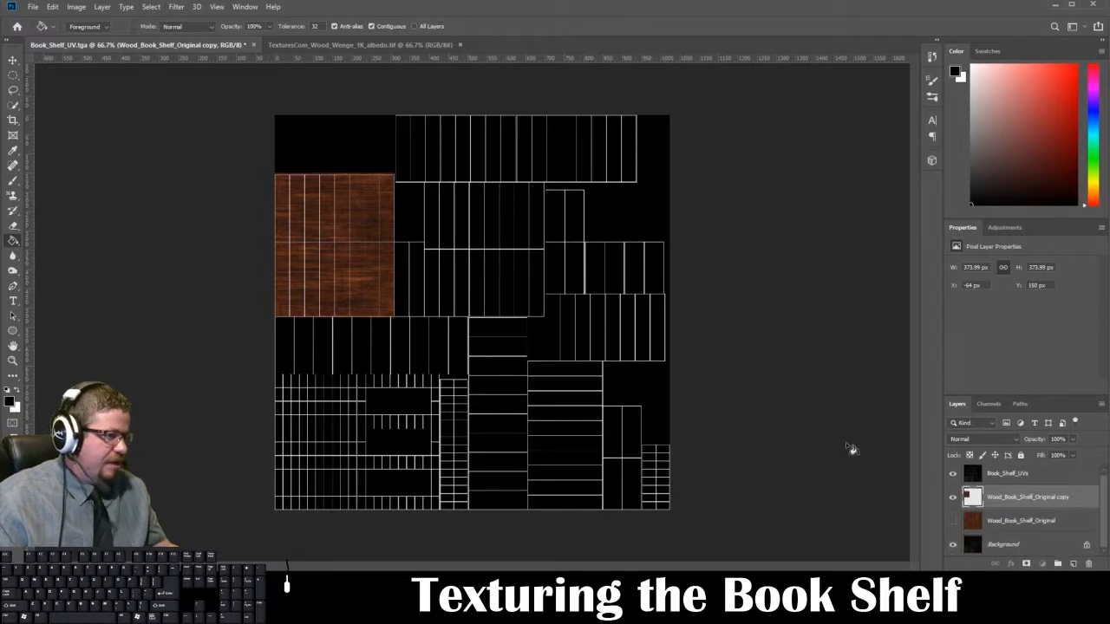
pyautogui.moveTo(1037, 500); pyautogui.dragTo(1061, 531)
pyautogui.moveTo(1070, 564); pyautogui.dragTo(1073, 565)
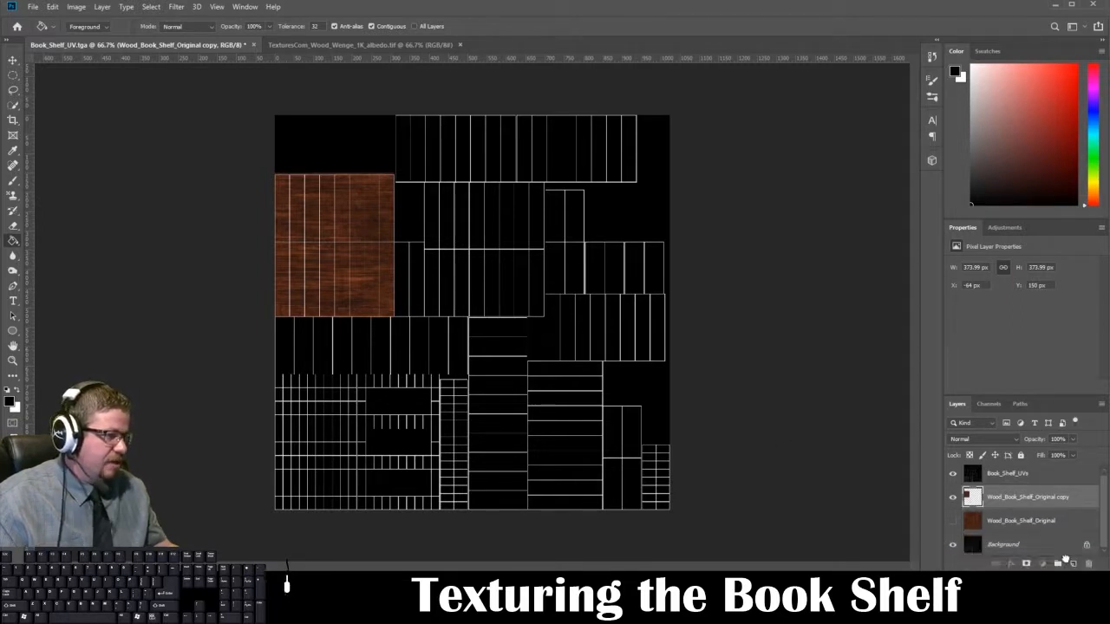
pyautogui.click(15, 59)
pyautogui.moveTo(324, 247); pyautogui.dragTo(343, 402)
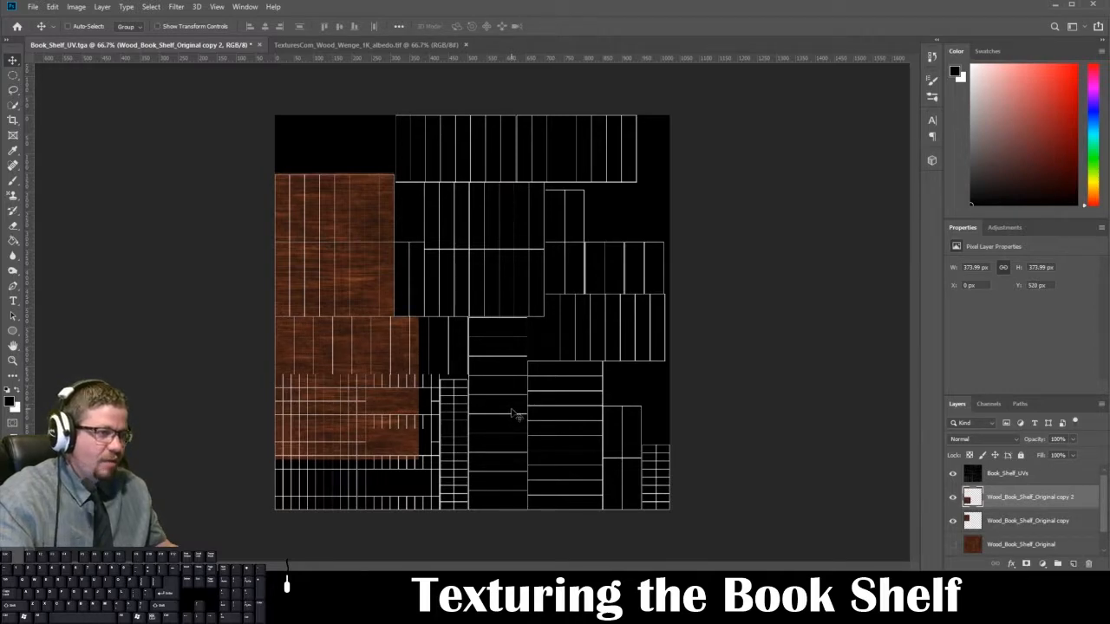
# Step: Duplicate the lower wood piece, set the duplicate flush beside it at X 373 px, Y 520 px, and check the seam up close
pyautogui.hotkey('ctrl', 'j')
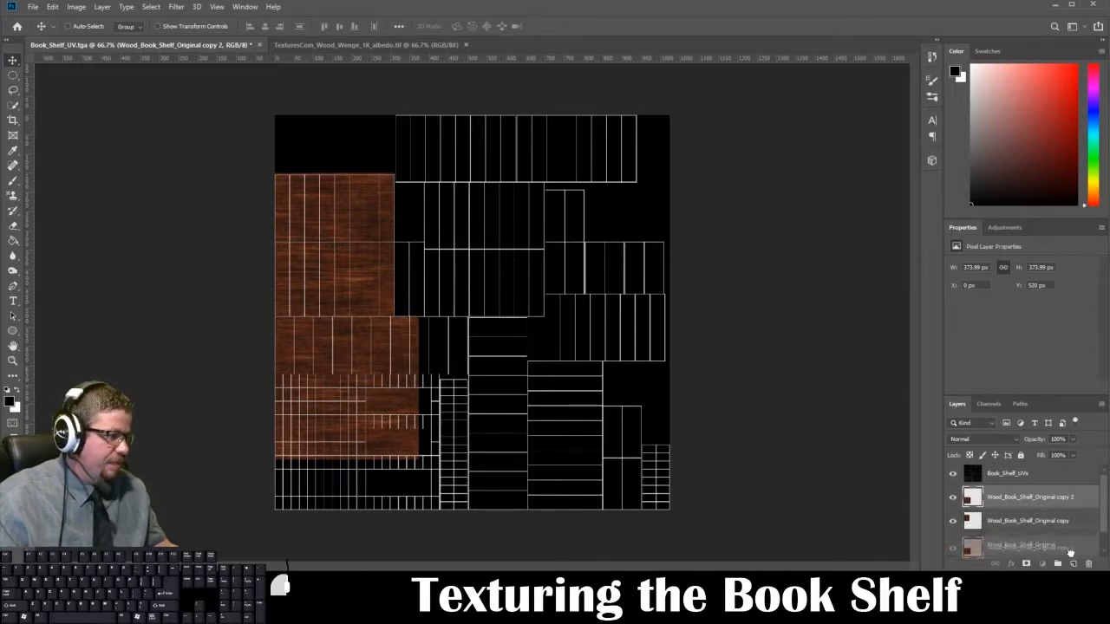
pyautogui.moveTo(362, 355); pyautogui.dragTo(503, 357)
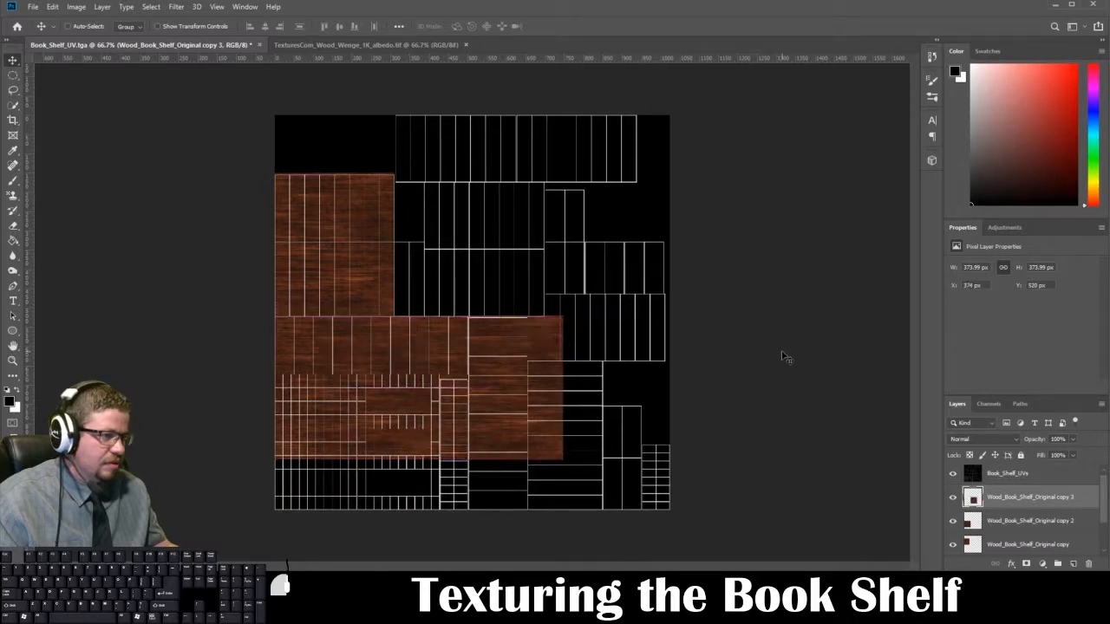
pyautogui.keyDown('alt'); pyautogui.scroll(3, 484, 358); pyautogui.keyUp('alt')
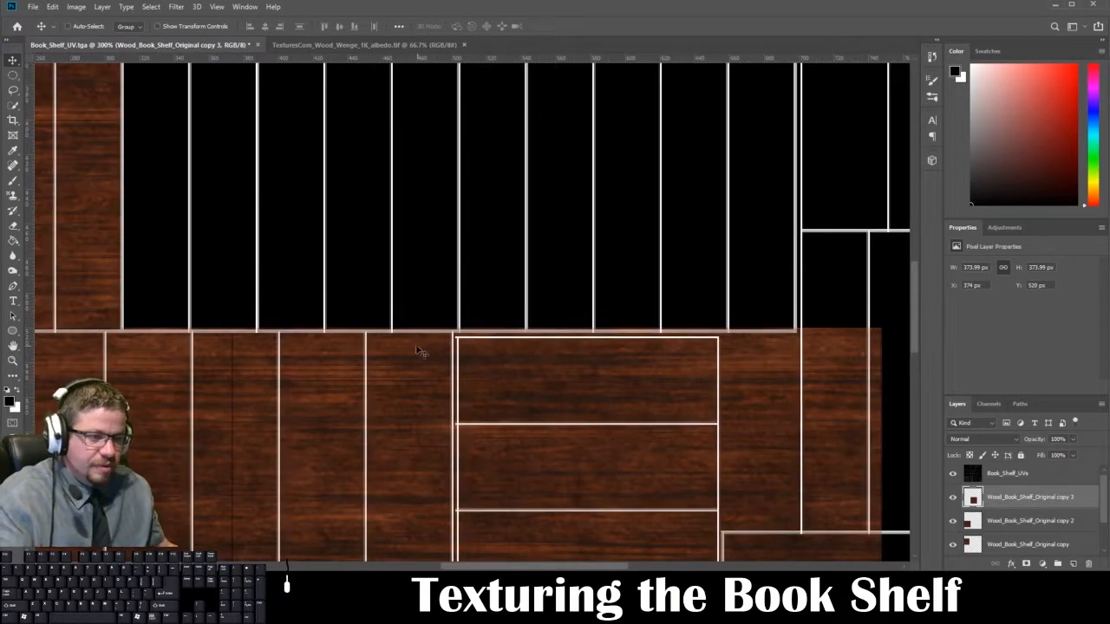
pyautogui.press('Left')
pyautogui.moveTo(332, 357); pyautogui.dragTo(491, 159)
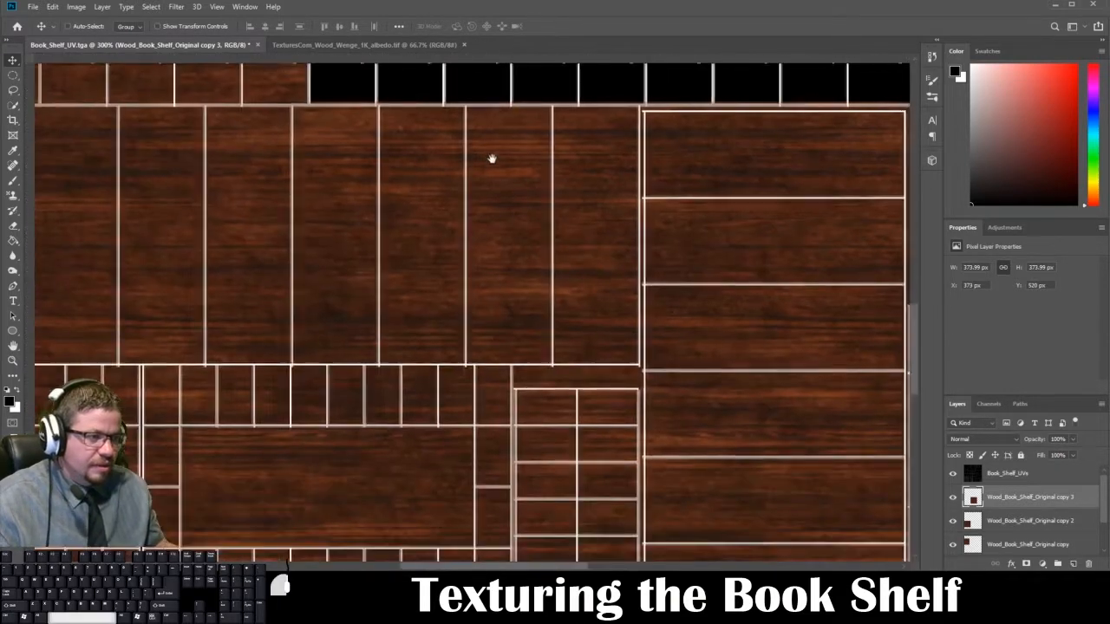
pyautogui.keyDown('alt'); pyautogui.scroll(-2, 481, 156); pyautogui.keyUp('alt')
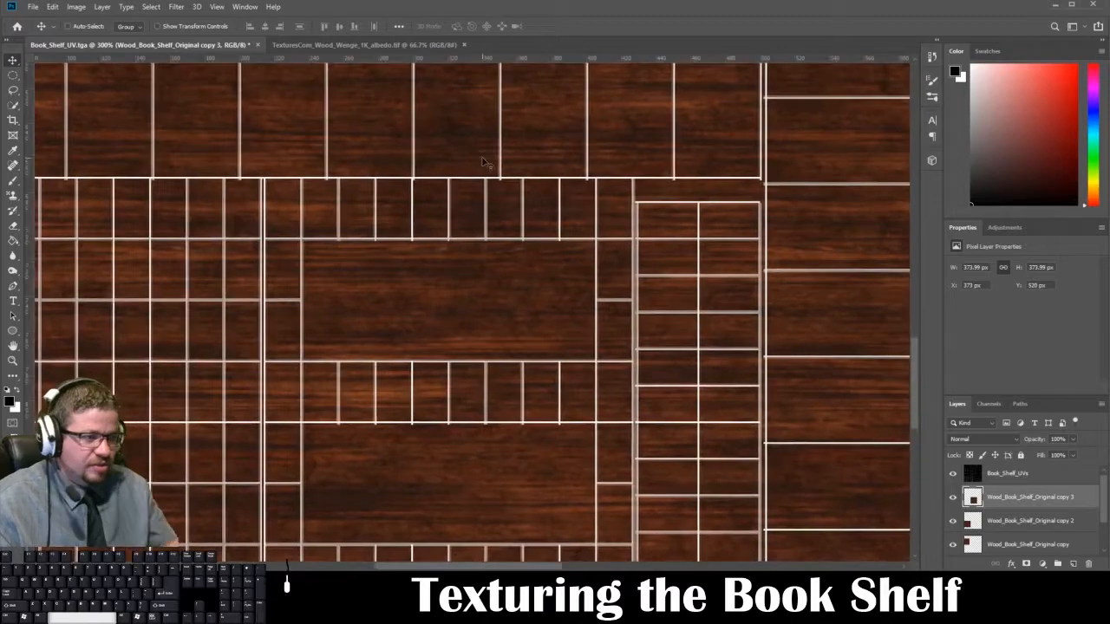
pyautogui.hotkey('ctrl', 'r')
pyautogui.keyDown('alt'); pyautogui.scroll(-1, 484, 162); pyautogui.keyUp('alt')
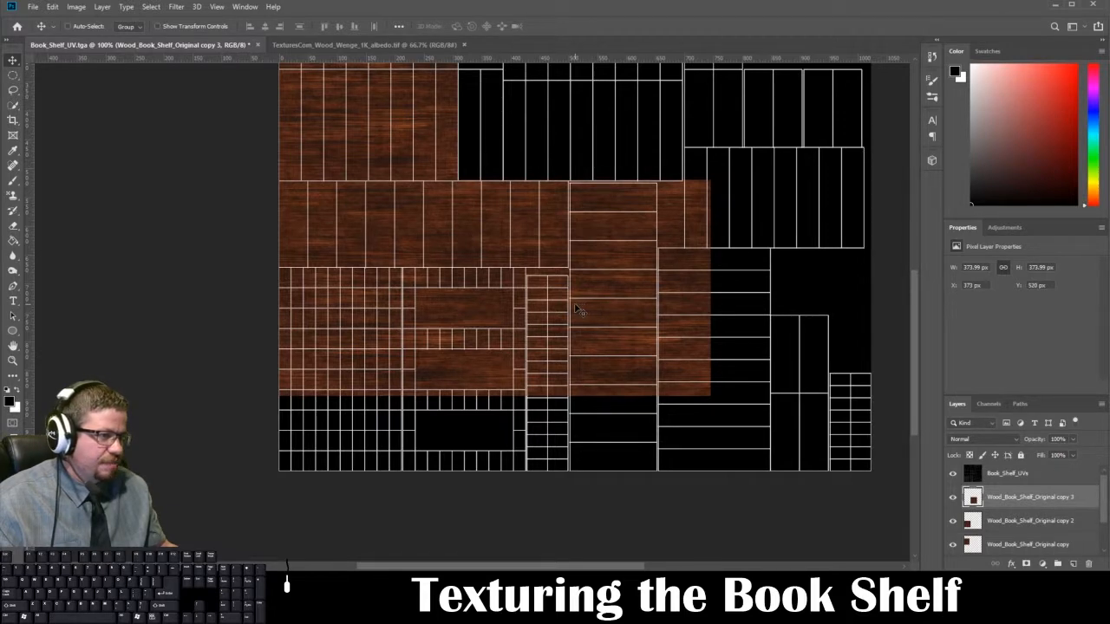
# Step: Duplicate the newest wood piece twice and place the duplicates side by side below it, filling the UV shells down to the canvas's bottom edge
pyautogui.moveTo(970, 493); pyautogui.dragTo(1074, 564)
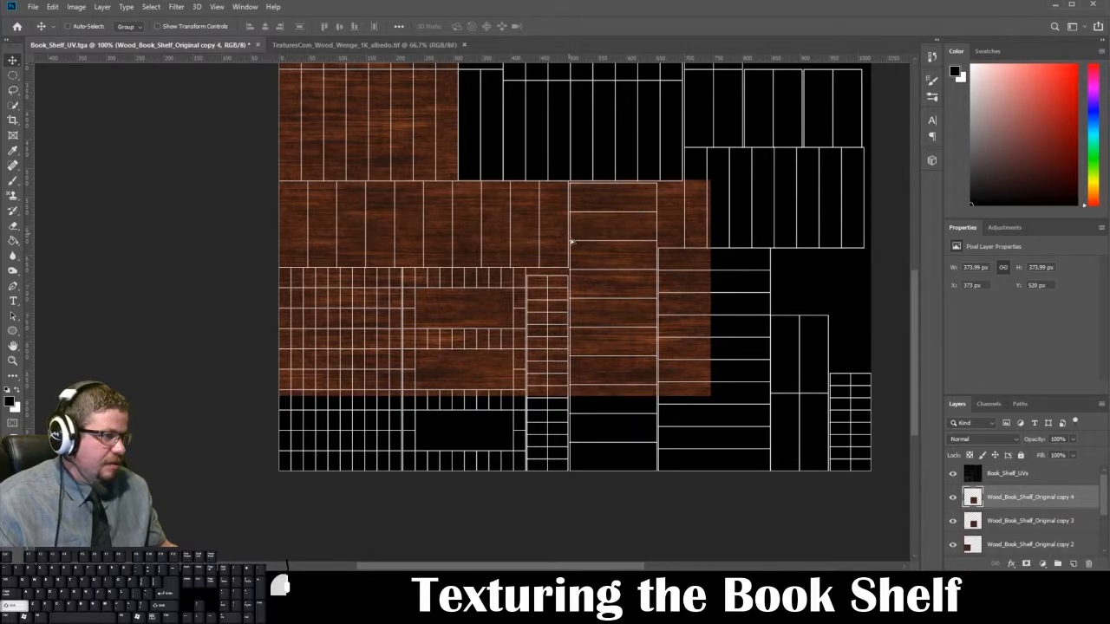
pyautogui.moveTo(573, 237); pyautogui.dragTo(585, 450)
pyautogui.moveTo(1019, 508); pyautogui.dragTo(1074, 564)
pyautogui.moveTo(586, 436); pyautogui.dragTo(368, 439)
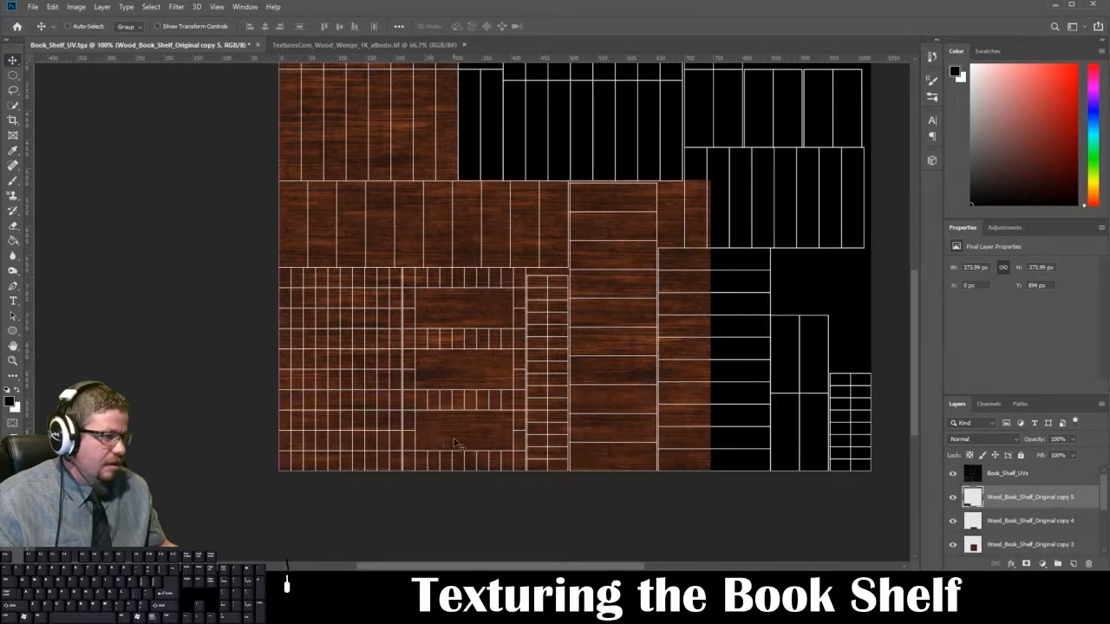
# Step: Examine the seams between the wood pieces over the lower-left UV shells up close, then over the whole canvas
pyautogui.hotkey('ctrl', '+')
pyautogui.hotkey('ctrl', '+')
pyautogui.hotkey('ctrl', '+')
pyautogui.moveTo(456, 435); pyautogui.dragTo(755, 451)
pyautogui.hotkey('ctrl', '-')
pyautogui.hotkey('ctrl', '-')
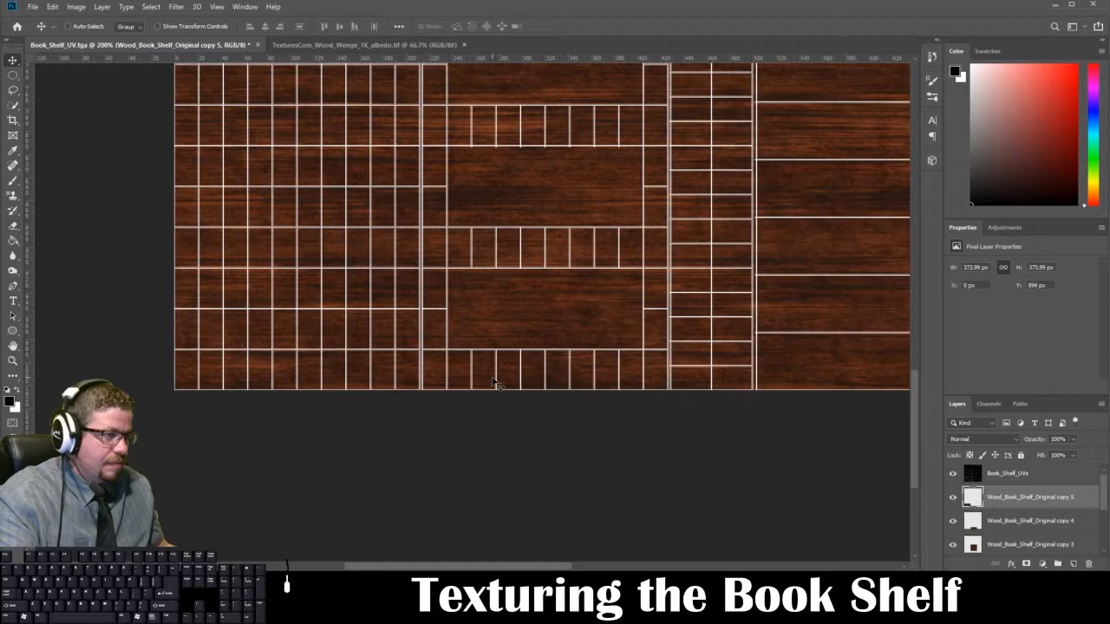
pyautogui.scroll(5, 493, 381)
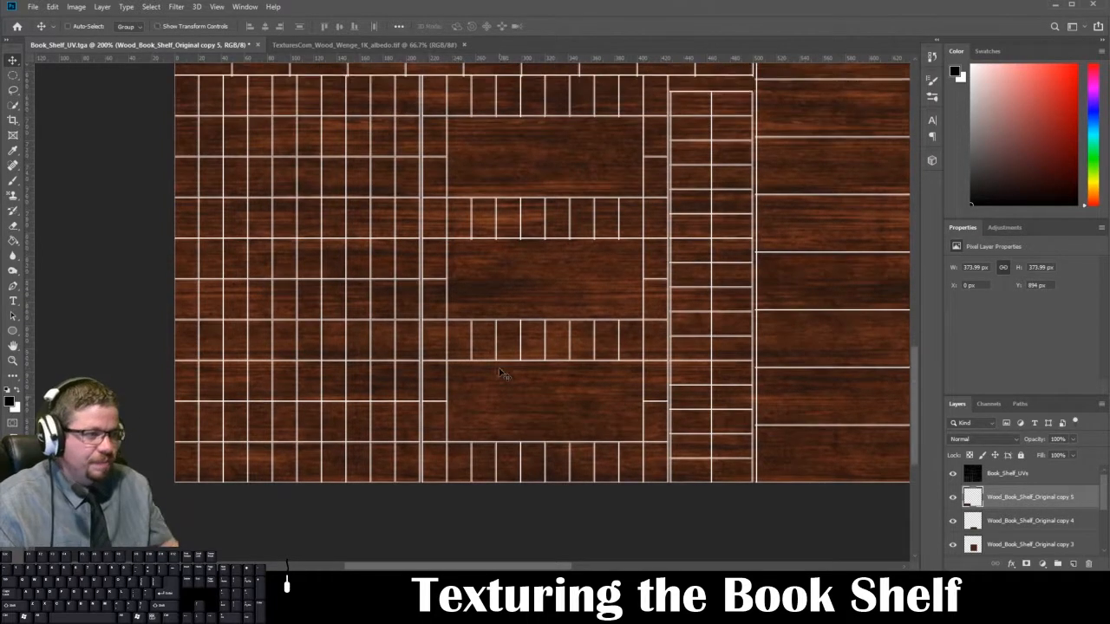
pyautogui.hotkey('ctrl', '-')
pyautogui.hotkey('ctrl', '-')
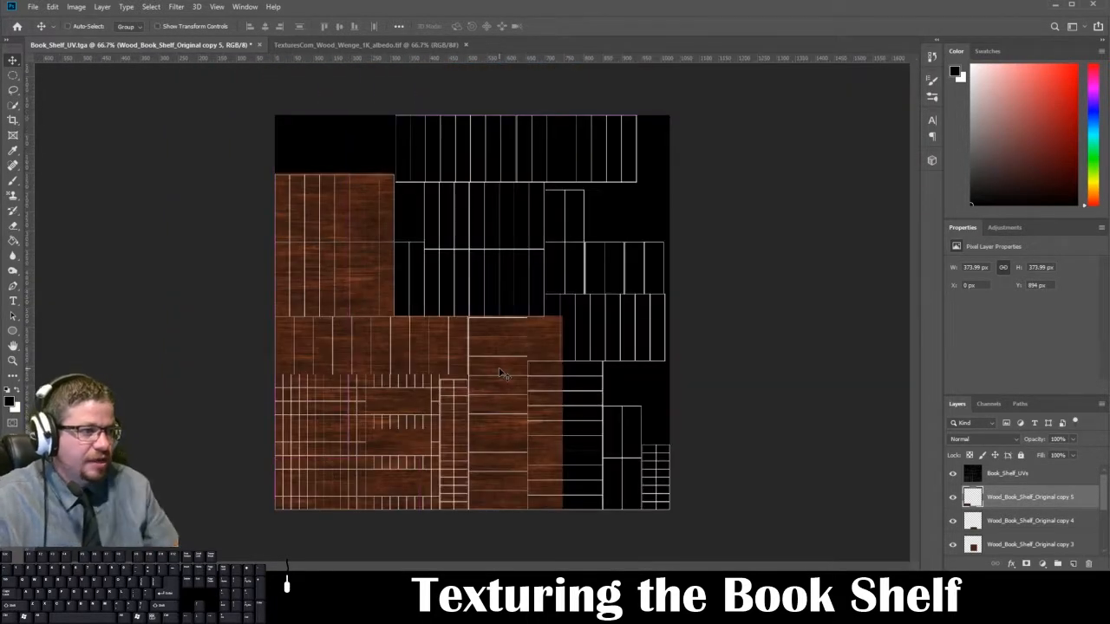
# Step: Save a Targa copy named Book_Shelf_Diffuse_2.tga in the BookShelf folder, with alpha channels excluded
pyautogui.hotkey('ctrl', 'shift', 's')
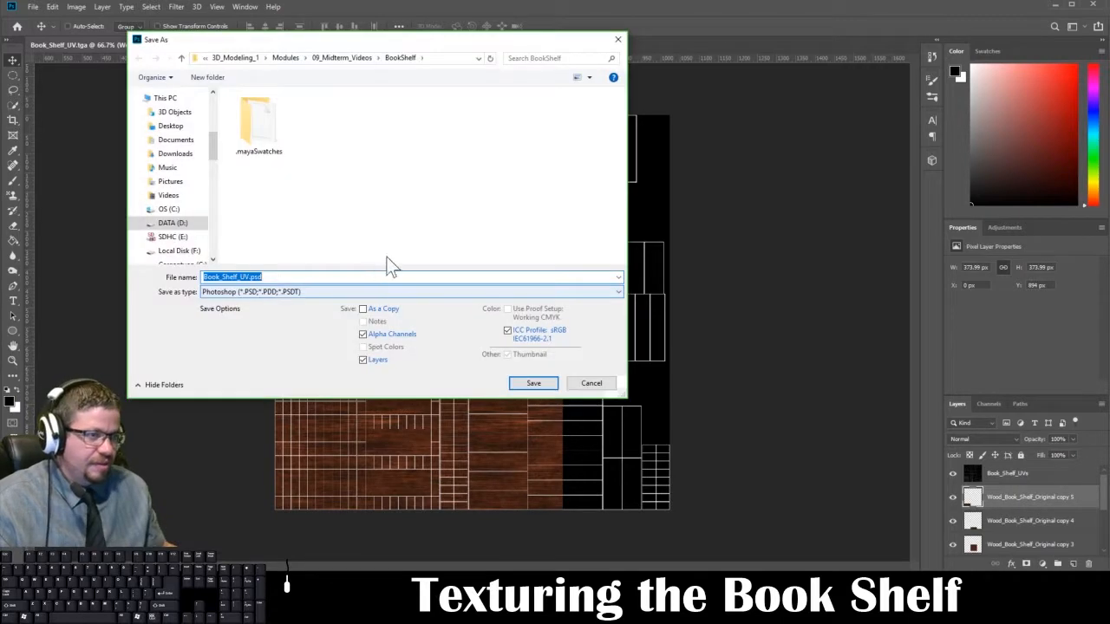
pyautogui.click(253, 292)
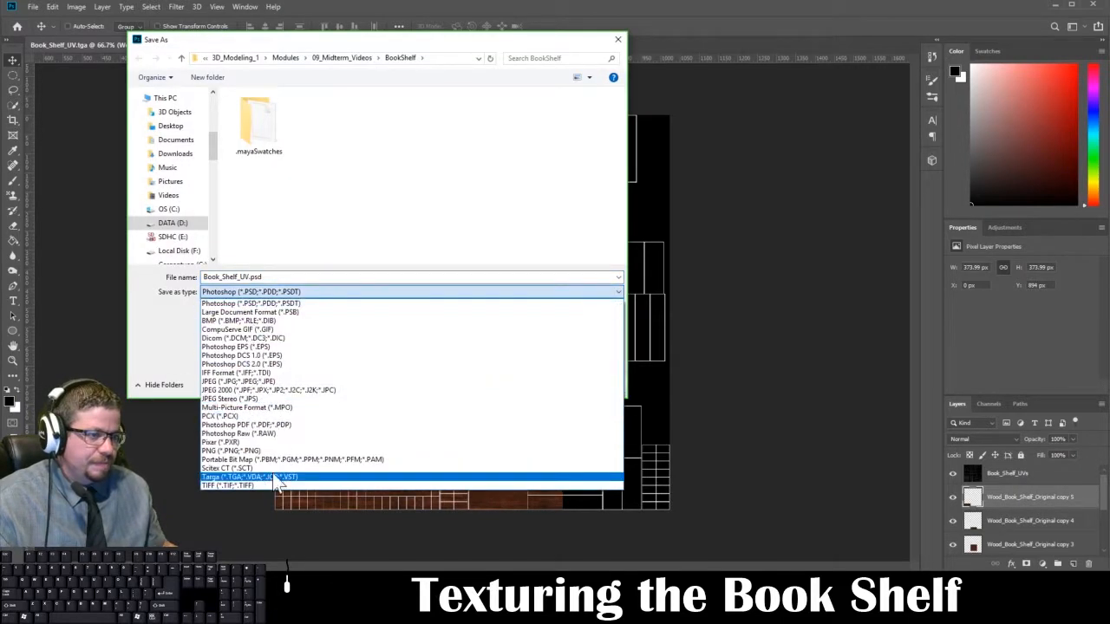
pyautogui.click(277, 476)
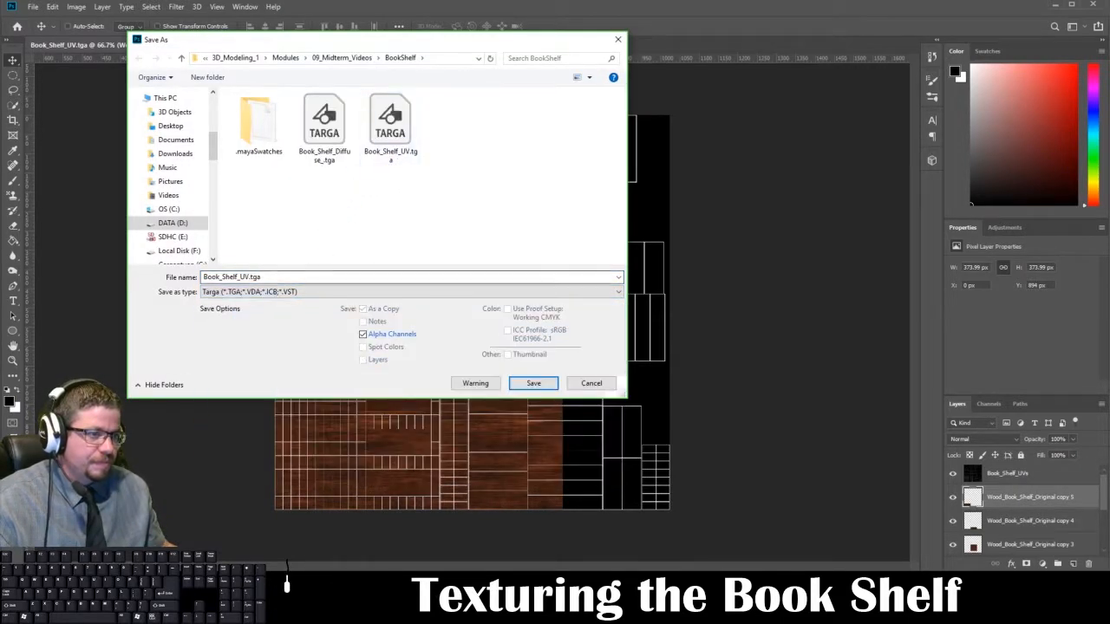
pyautogui.click(300, 277)
pyautogui.click(244, 276)
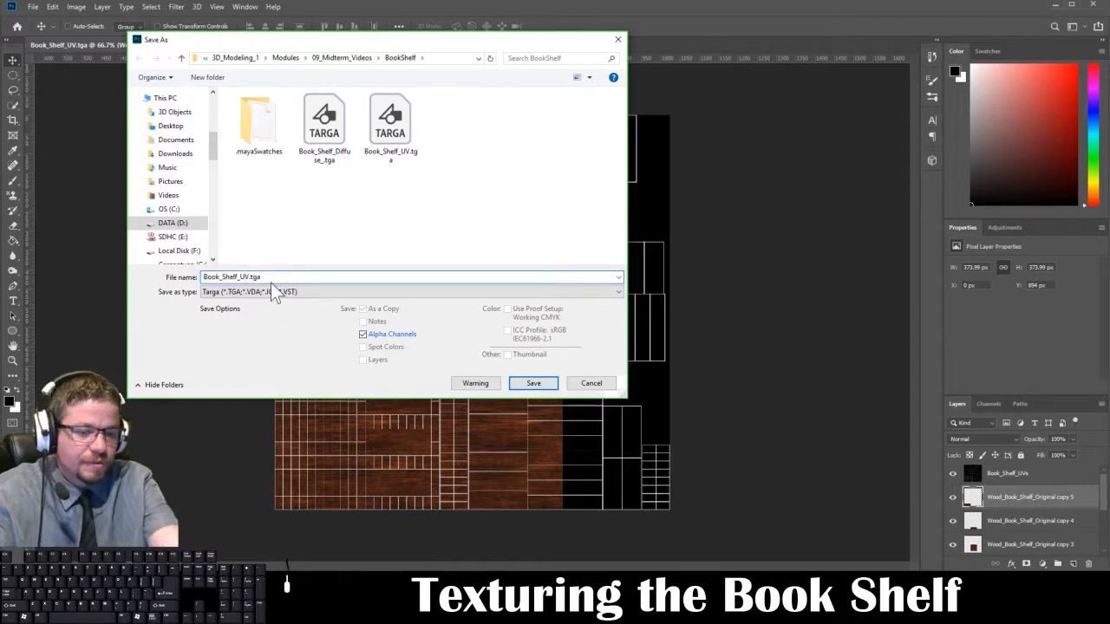
pyautogui.write('Diffuse_2')
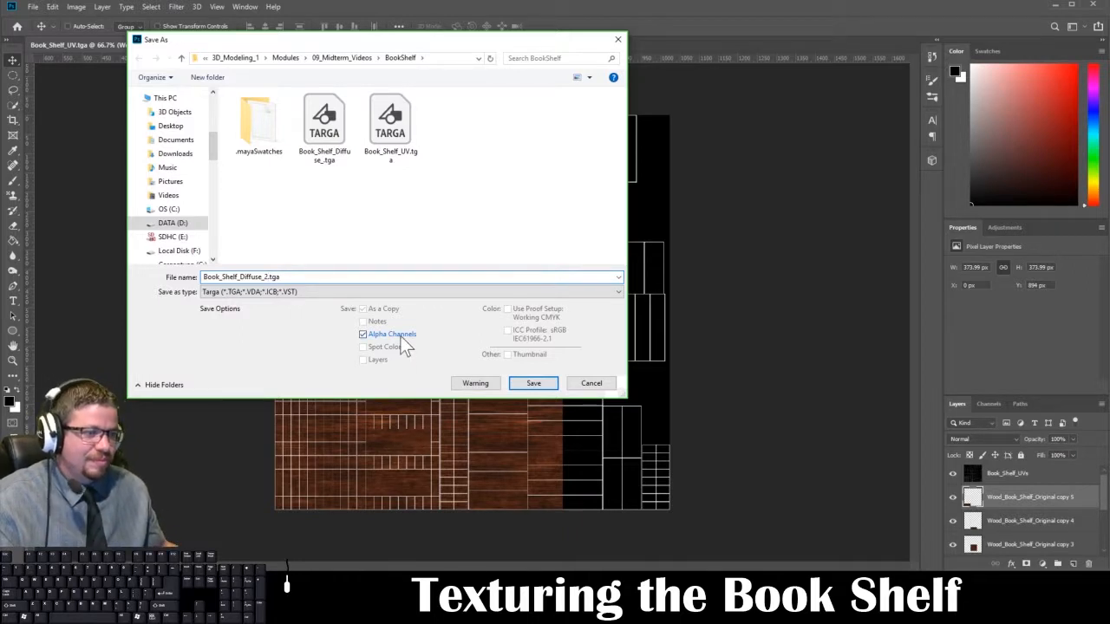
pyautogui.click(400, 335)
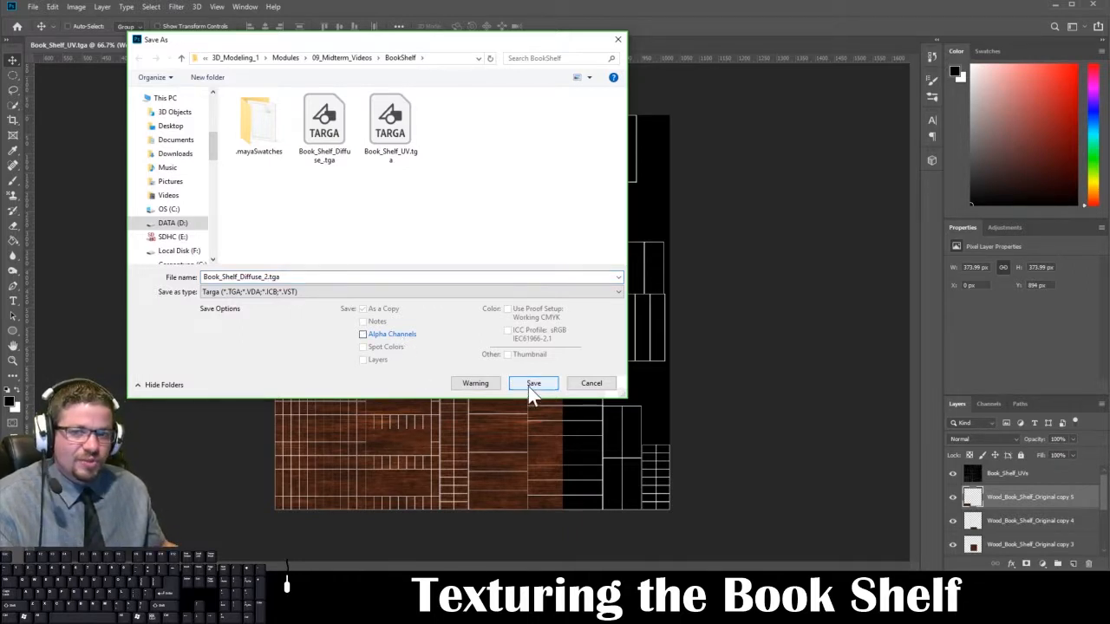
pyautogui.click(530, 386)
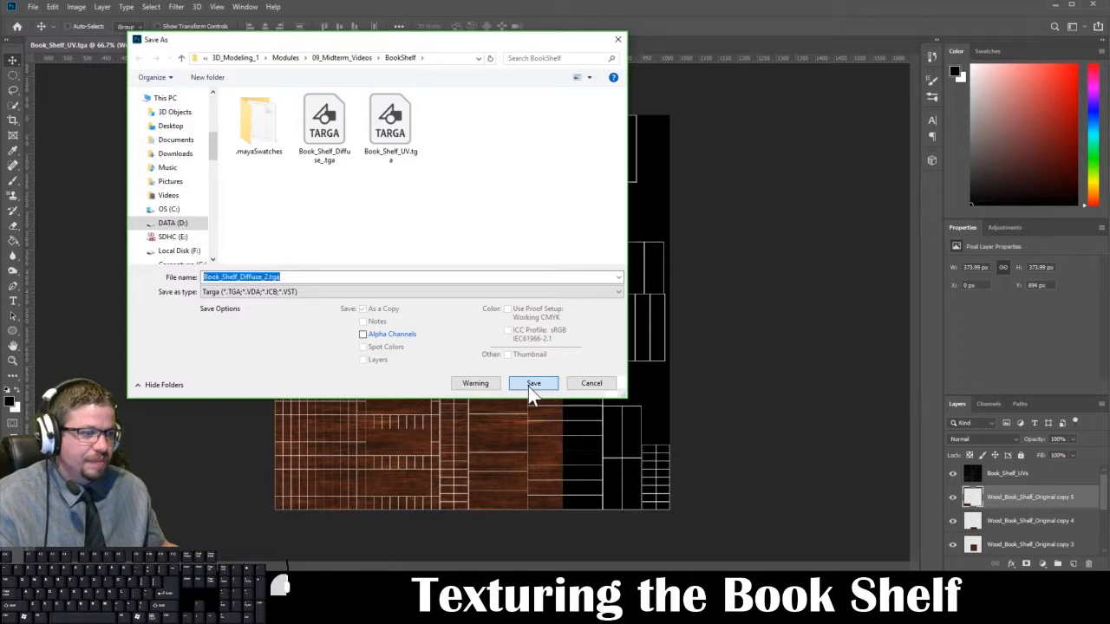
pyautogui.click(467, 237)
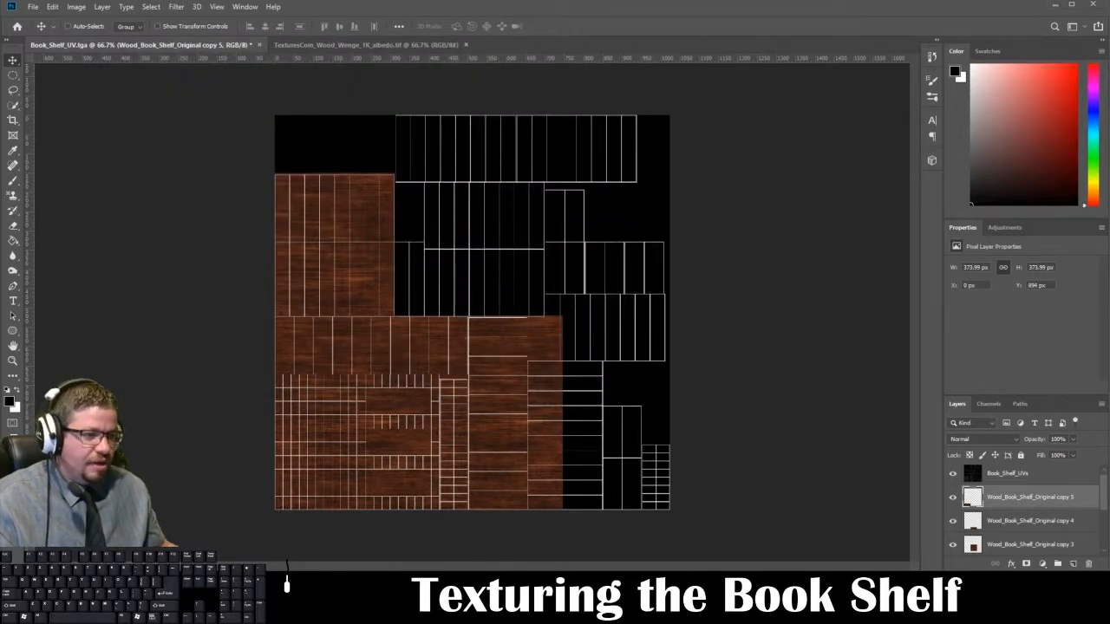
# Step: Switch to Maya and load Book_Shelf_Diffuse_2.tga as the image of the bookshelf material's base color texture
pyautogui.click(264, 531)
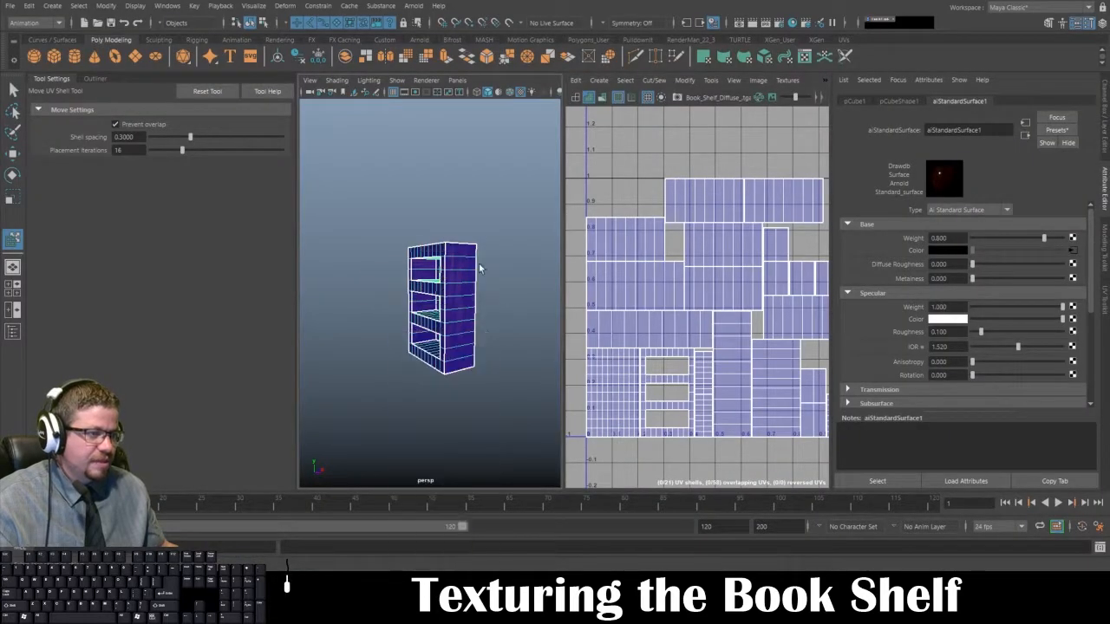
pyautogui.click(1073, 251)
pyautogui.click(948, 280)
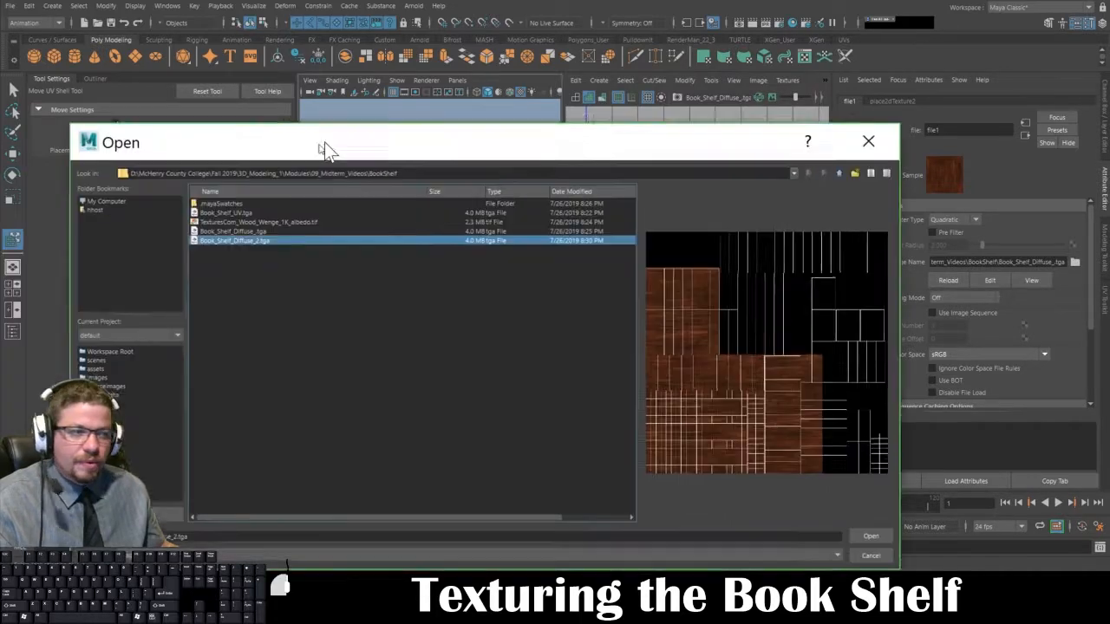
pyautogui.moveTo(324, 142); pyautogui.dragTo(383, 67)
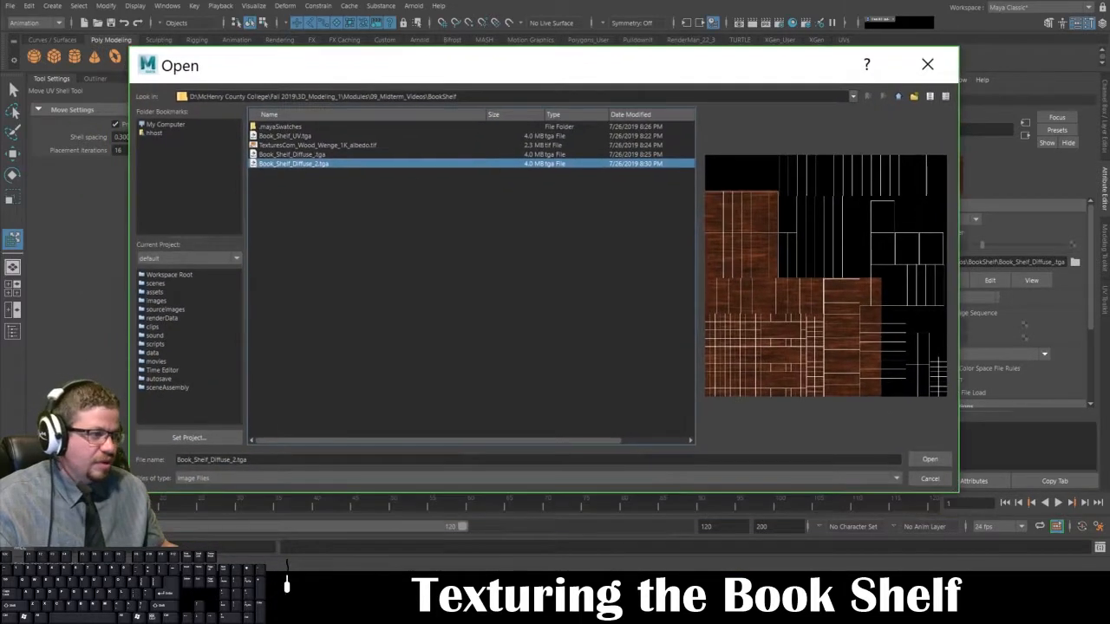
pyautogui.click(930, 460)
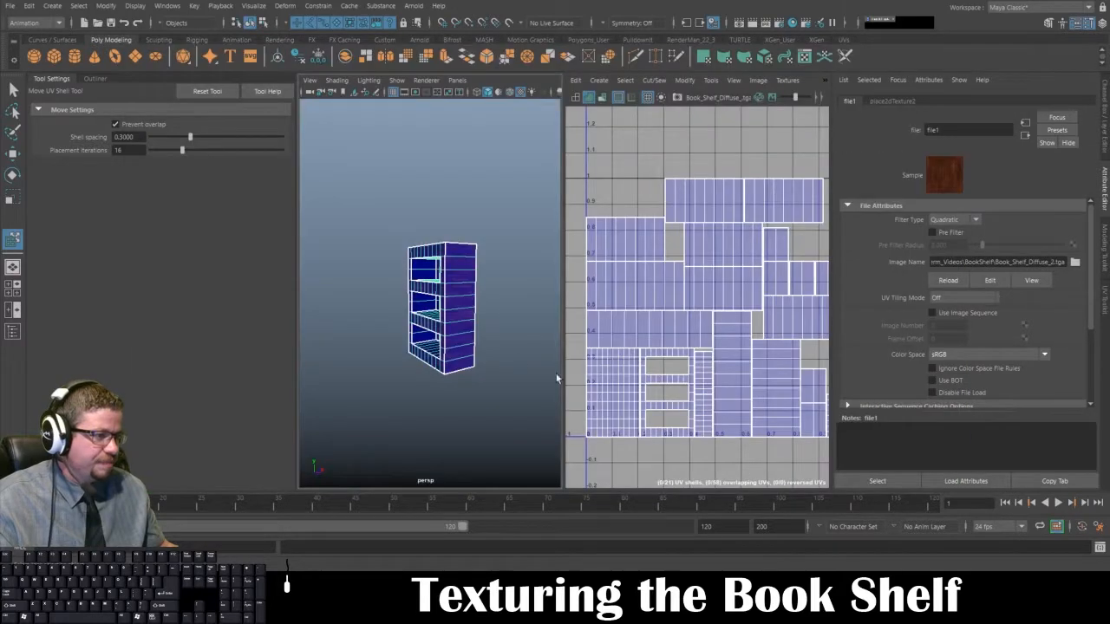
# Step: Examine the wood grain's scale and direction on the bookshelf's front, shelves and side panel
pyautogui.click(451, 382)
pyautogui.keyDown('alt'); pyautogui.moveTo(403, 373); pyautogui.dragTo(483, 379, button='right'); pyautogui.keyUp('alt')
pyautogui.keyDown('alt'); pyautogui.moveTo(458, 345); pyautogui.dragTo(454, 339, button='middle'); pyautogui.keyUp('alt')
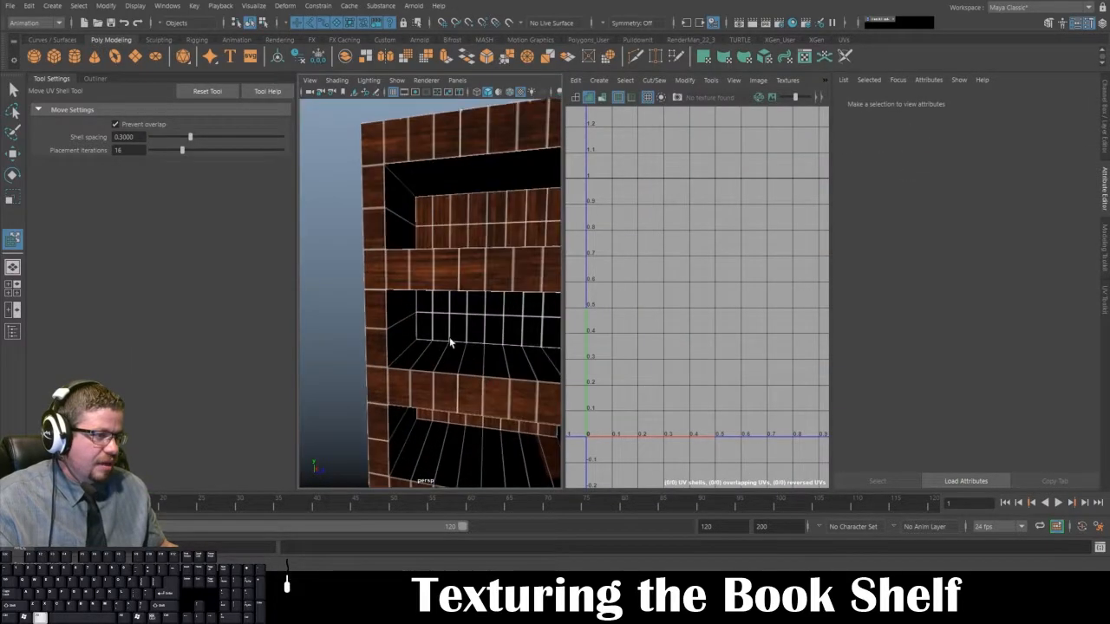
pyautogui.keyDown('alt'); pyautogui.moveTo(468, 343); pyautogui.dragTo(372, 278); pyautogui.keyUp('alt')
pyautogui.keyDown('alt'); pyautogui.moveTo(468, 300); pyautogui.dragTo(362, 303); pyautogui.keyUp('alt')
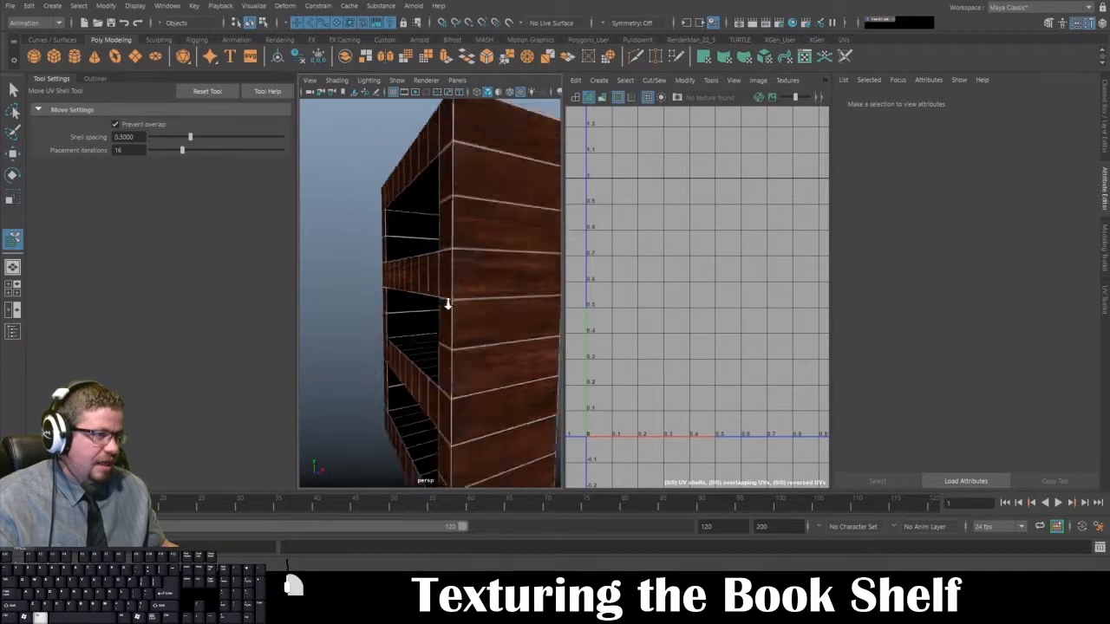
pyautogui.keyDown('alt'); pyautogui.moveTo(448, 305); pyautogui.dragTo(381, 304, button='right'); pyautogui.keyUp('alt')
pyautogui.keyDown('alt'); pyautogui.moveTo(430, 302); pyautogui.dragTo(397, 301); pyautogui.keyUp('alt')
pyautogui.click(434, 304)
pyautogui.moveTo(454, 279); pyautogui.dragTo(525, 262, button='right')
pyautogui.click(509, 319)
pyautogui.keyDown('alt'); pyautogui.moveTo(503, 326); pyautogui.dragTo(646, 358); pyautogui.keyUp('alt')
pyautogui.keyDown('alt'); pyautogui.moveTo(547, 372); pyautogui.dragTo(380, 285); pyautogui.keyUp('alt')
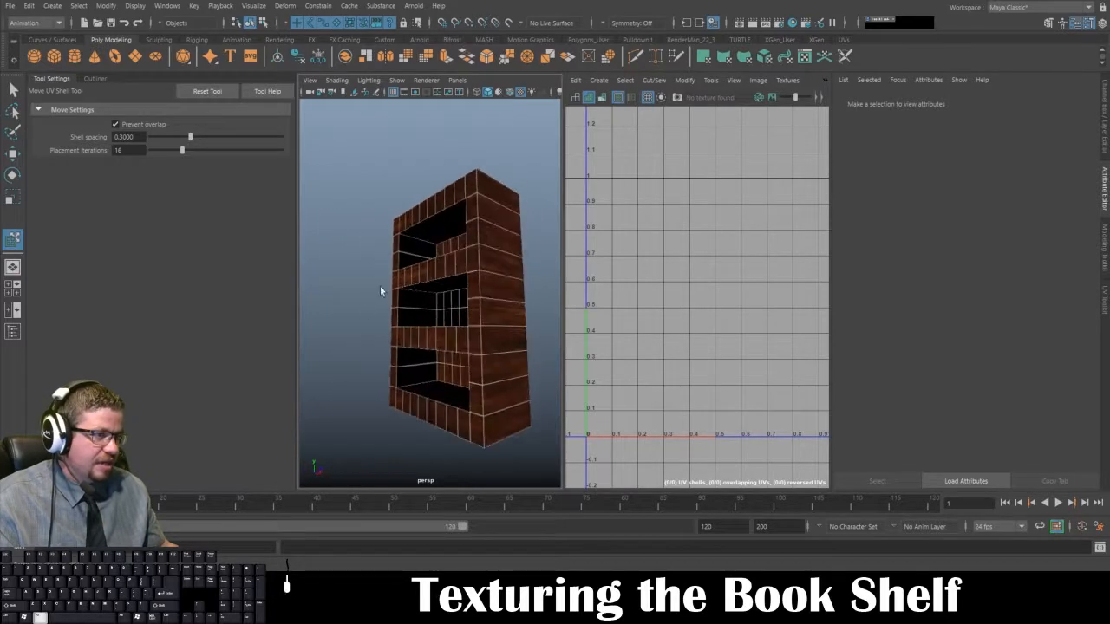
pyautogui.moveTo(380, 285)
pyautogui.keyDown('alt'); pyautogui.mouseDown(button='right')
pyautogui.moveTo(451, 337)
pyautogui.moveTo(396, 290)
pyautogui.mouseUp(button='right'); pyautogui.keyUp('alt')
pyautogui.keyDown('alt'); pyautogui.moveTo(397, 290); pyautogui.dragTo(439, 318); pyautogui.keyUp('alt')
pyautogui.click(462, 240)
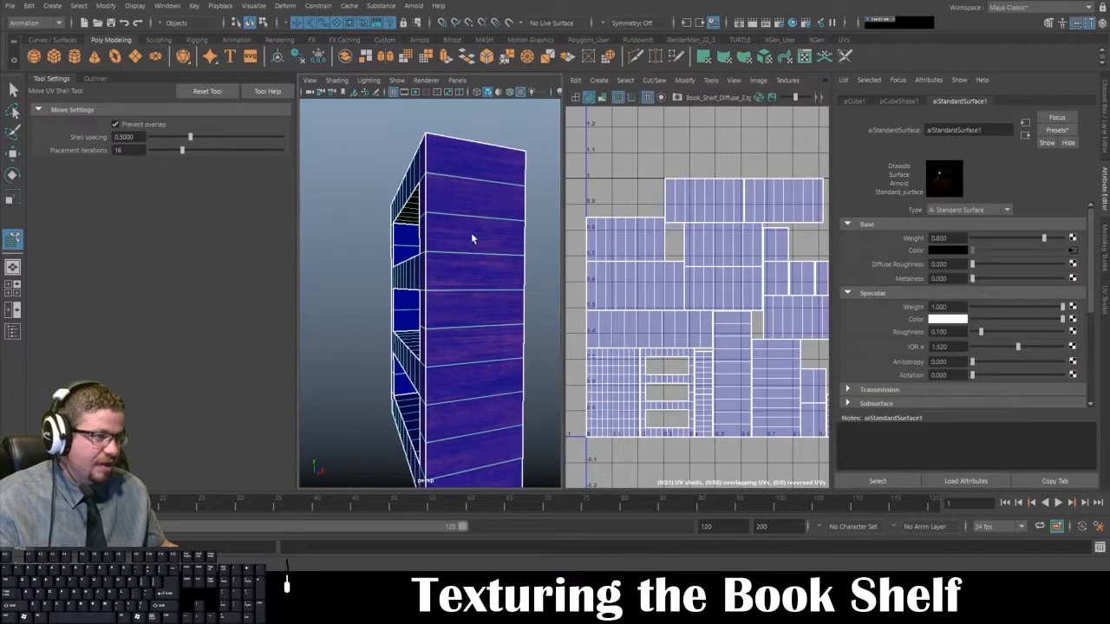
pyautogui.moveTo(471, 234); pyautogui.dragTo(472, 253, button='right')
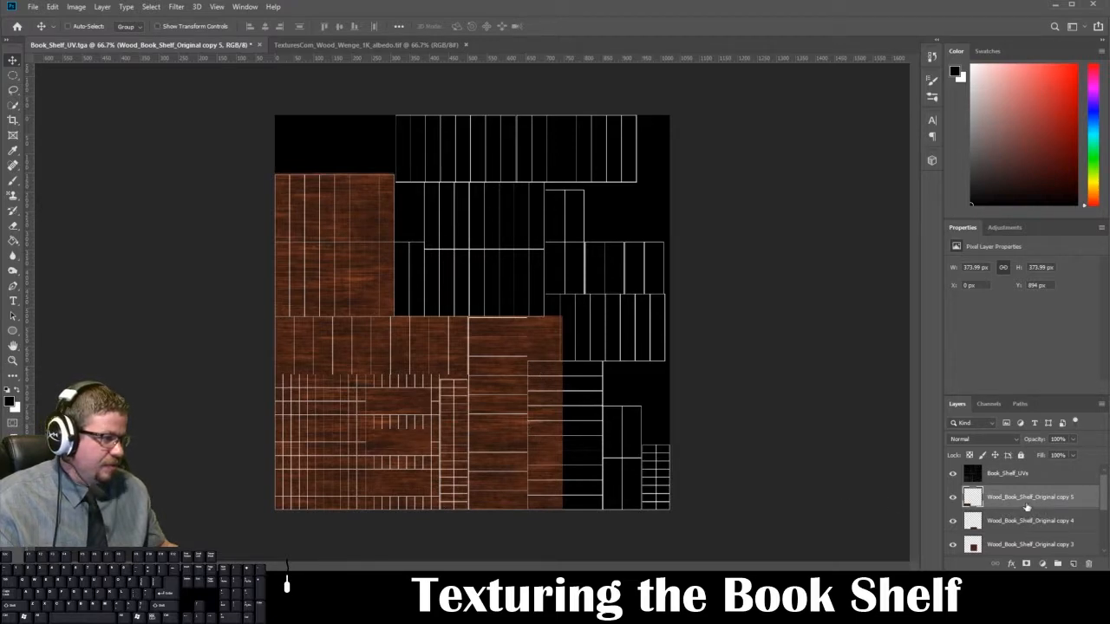
# Step: Place a duplicate of the Wood_Book_Shelf_Original copy 5 layer, rotated -90 degrees, over the tall column of UV shells beside the lower-left shells
pyautogui.moveTo(1028, 507); pyautogui.dragTo(1072, 564)
pyautogui.hotkey('ctrl', 't')
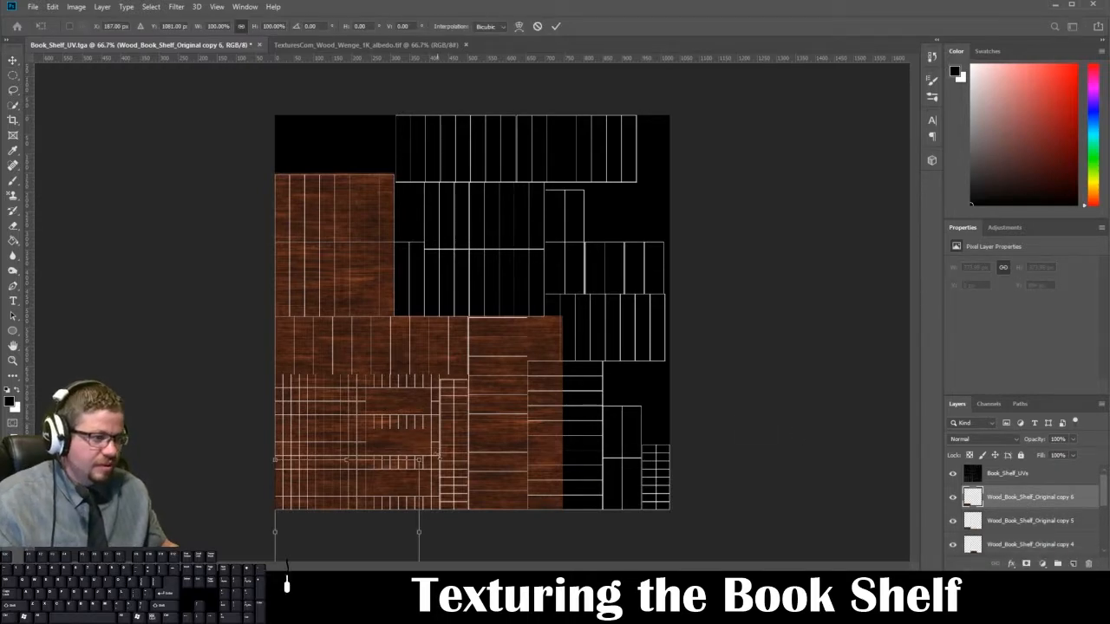
pyautogui.moveTo(413, 408); pyautogui.dragTo(257, 430)
pyautogui.moveTo(358, 469); pyautogui.dragTo(543, 404)
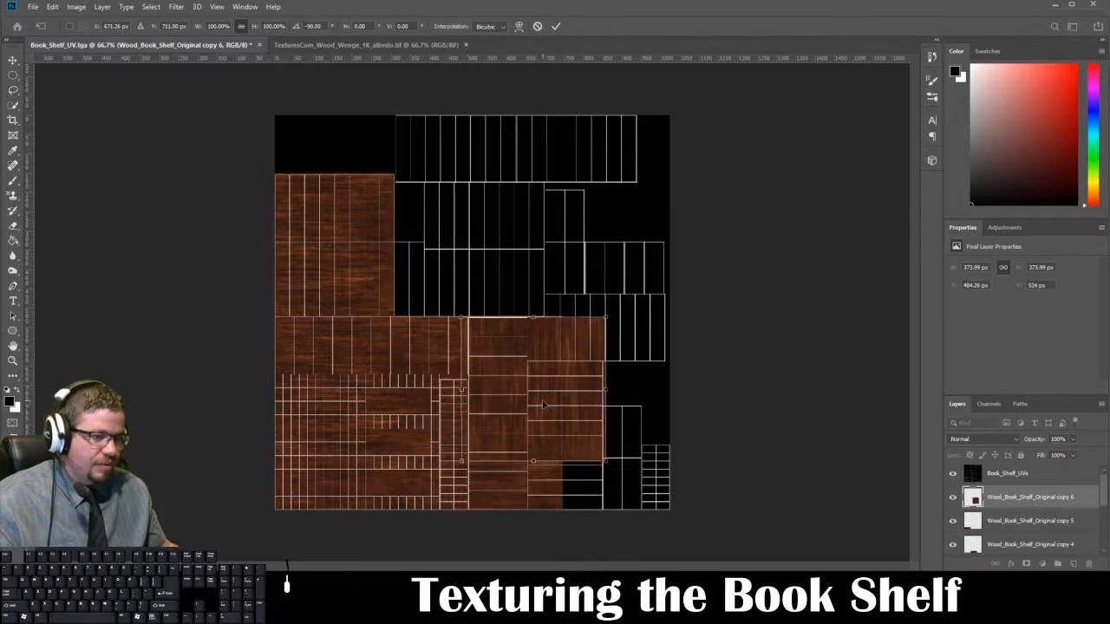
pyautogui.press('Return')
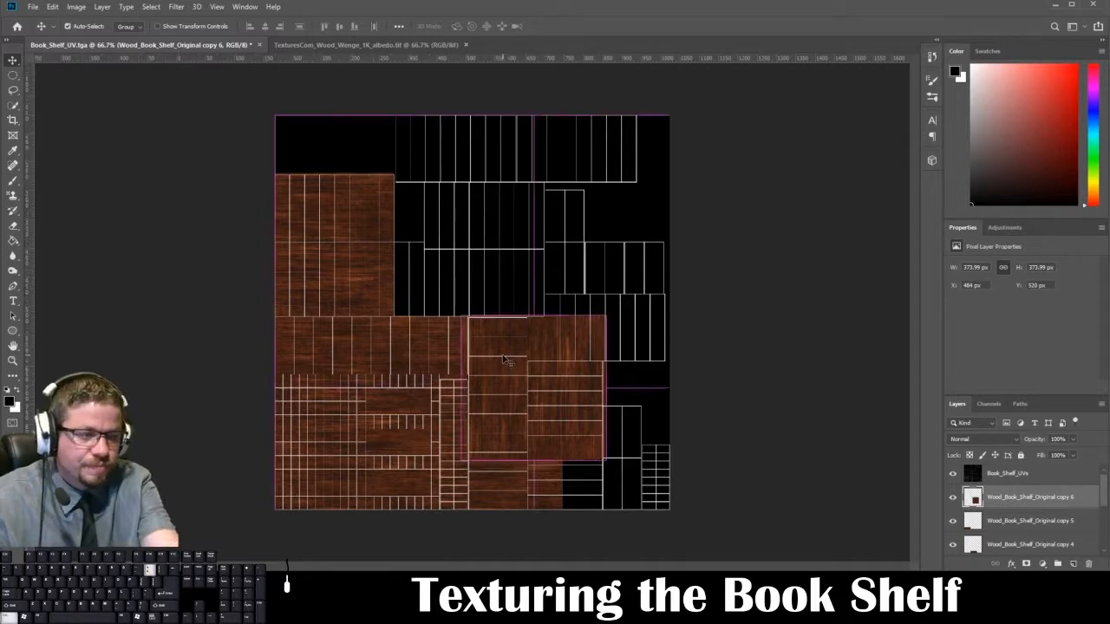
# Step: Nudge the rotated wood piece to X 500 px and Y 525 px, aligning it with the tall shell column's upper-left corner
pyautogui.hotkey('ctrl', '+')
pyautogui.hotkey('ctrl', '+')
pyautogui.hotkey('ctrl', '+')
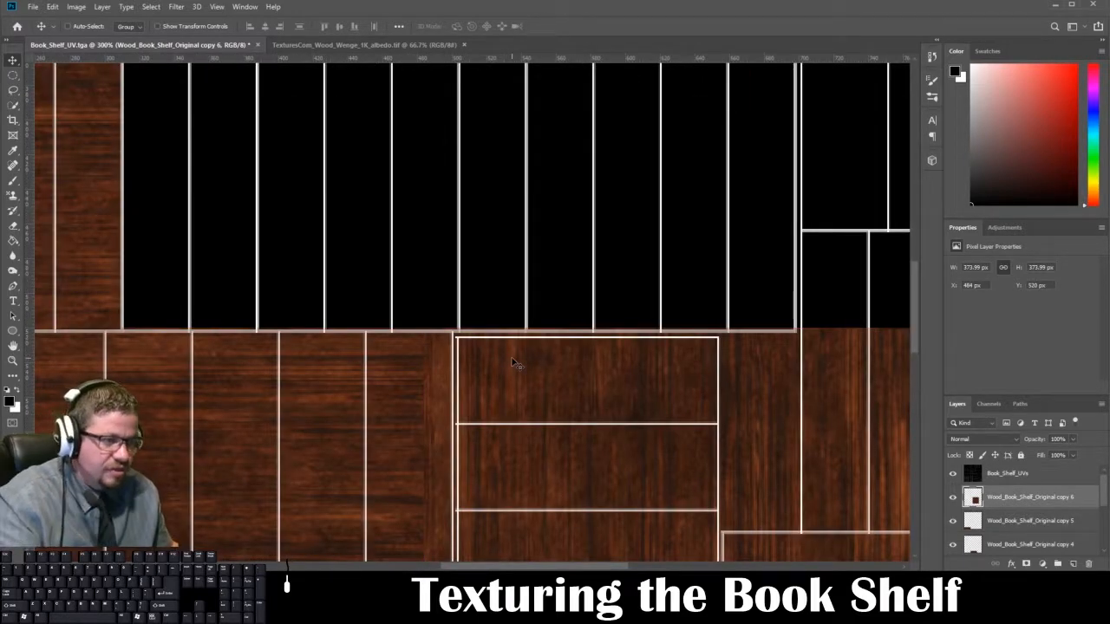
pyautogui.press('Right')
pyautogui.press('Right')
pyautogui.press('Right')
pyautogui.press('Right')
pyautogui.press('Right')
pyautogui.press('Right')
pyautogui.press('Right')
pyautogui.press('Right')
pyautogui.press('Right')
pyautogui.press('Right')
pyautogui.press('Right')
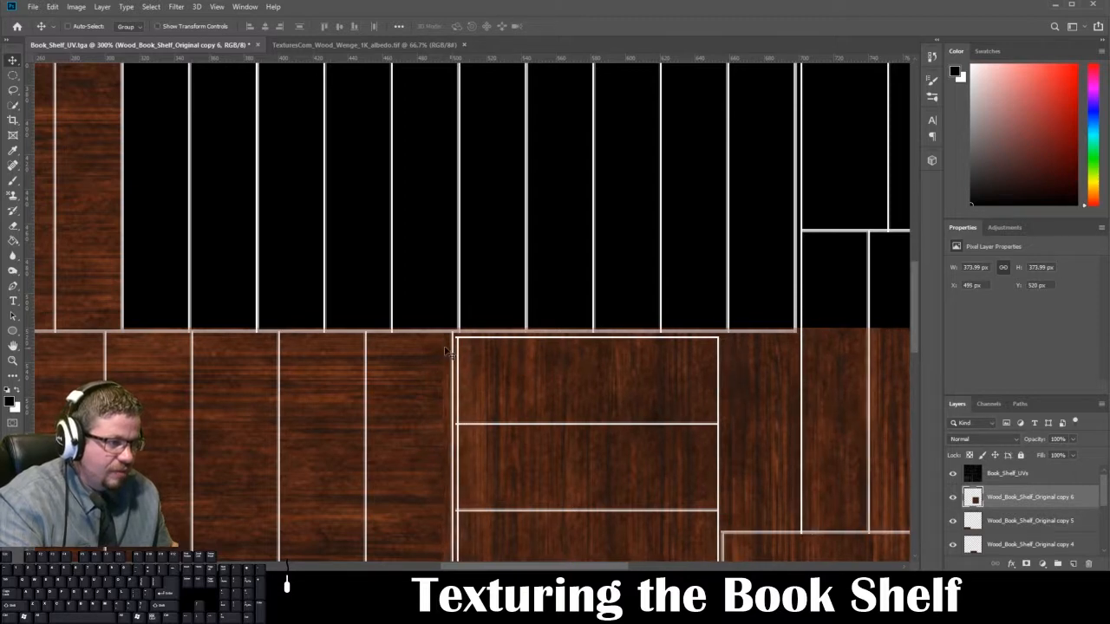
pyautogui.press('Right')
pyautogui.press('Right')
pyautogui.press('Right')
pyautogui.press('Right')
pyautogui.press('Right')
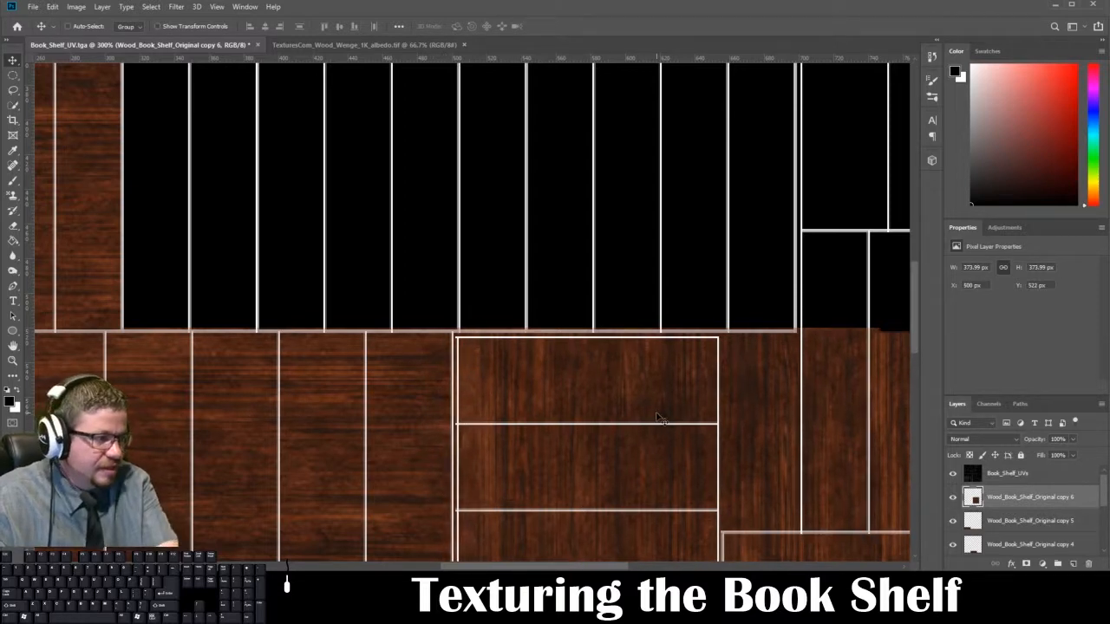
pyautogui.press('Down')
pyautogui.press('Up')
pyautogui.press('Up')
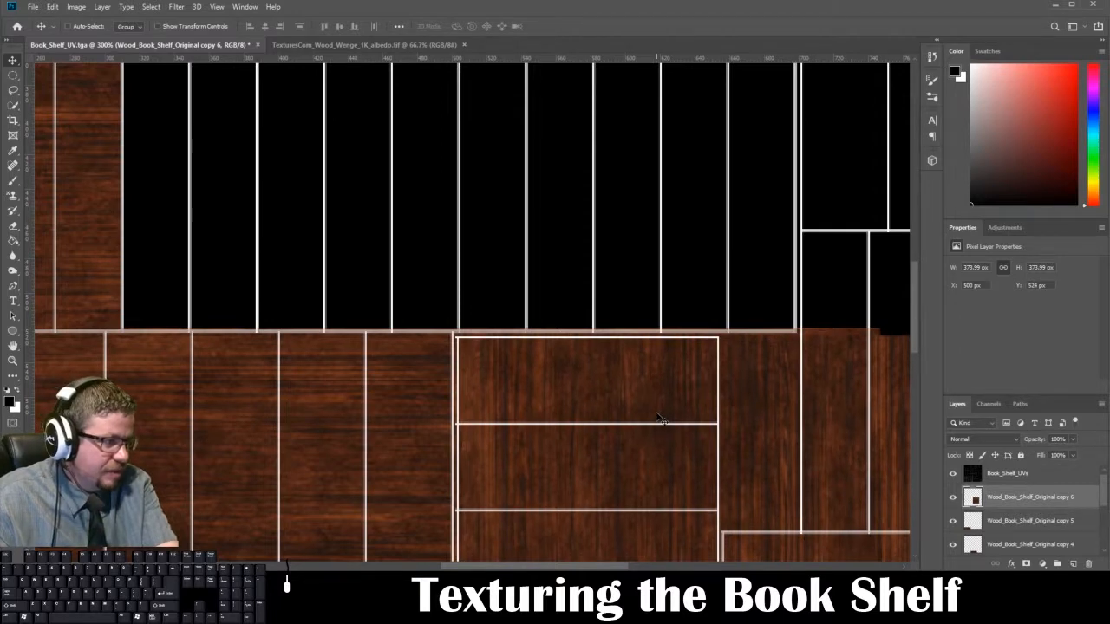
# Step: Delete the part of the rotated wood piece extending past the tall column's right edge, using a rectangular marquee selection
pyautogui.keyDown('alt'); pyautogui.scroll(-3, 656, 418); pyautogui.keyUp('alt')
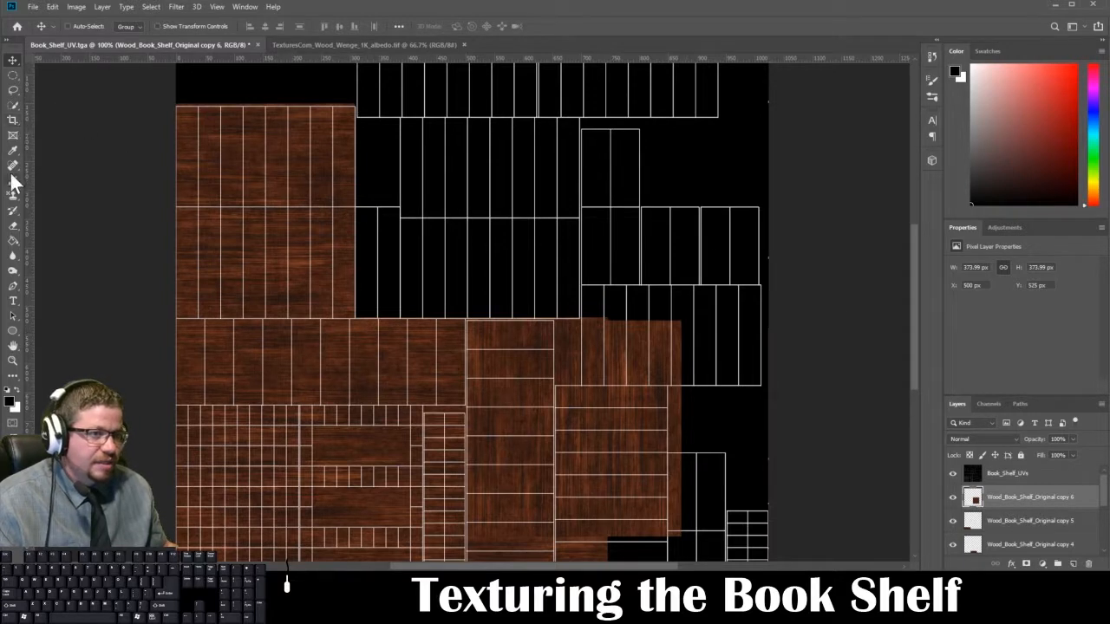
pyautogui.click(12, 75)
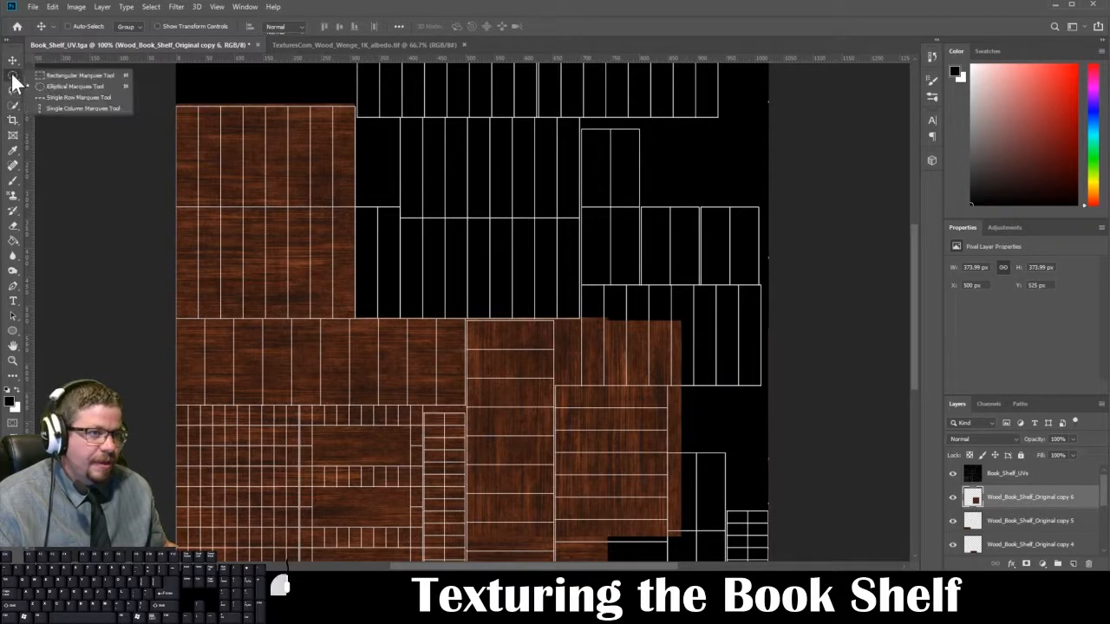
pyautogui.click(78, 76)
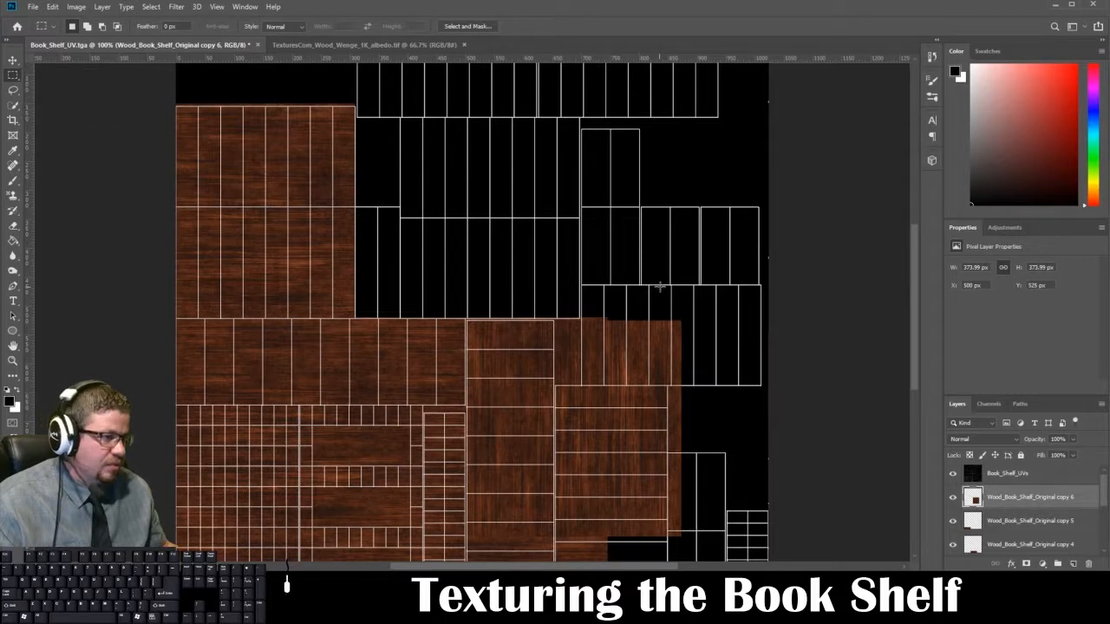
pyautogui.moveTo(735, 296); pyautogui.dragTo(556, 511)
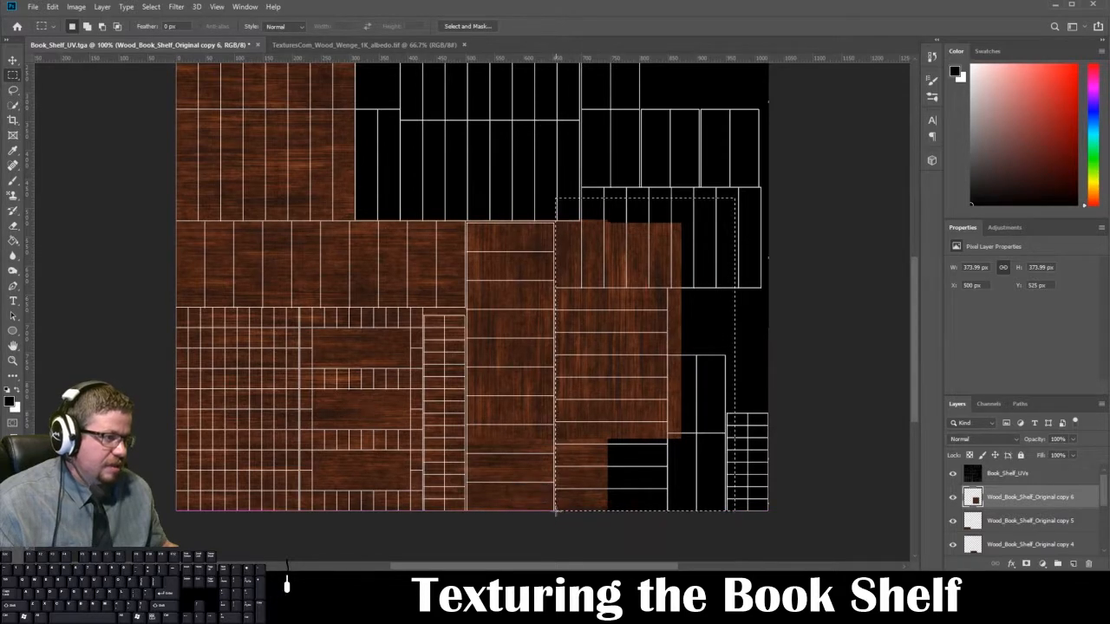
pyautogui.press('Delete')
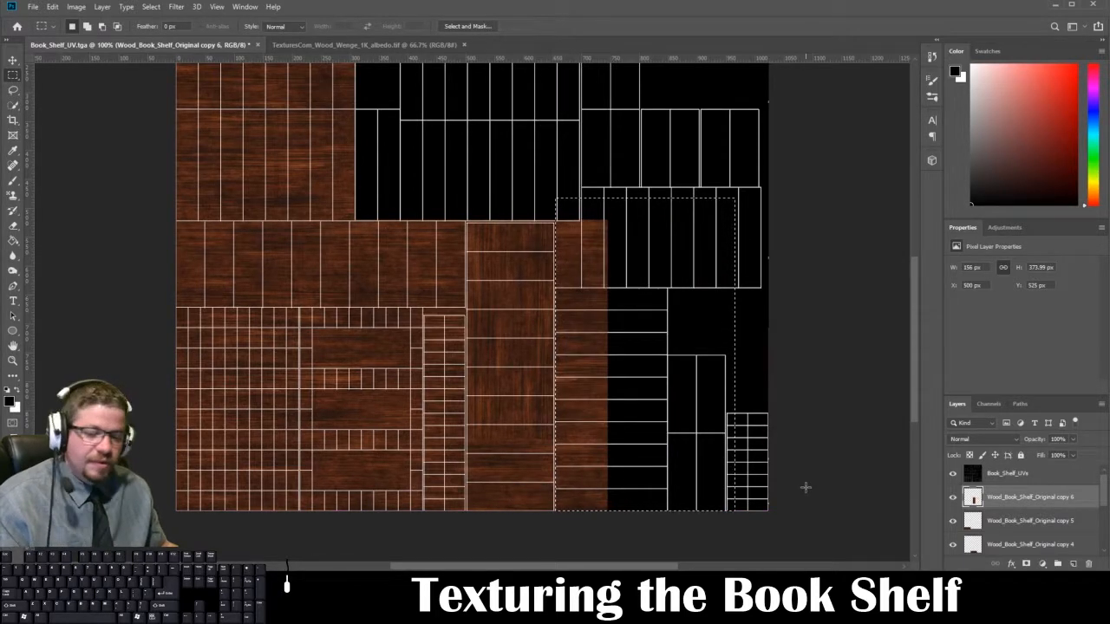
pyautogui.hotkey('ctrl', 'd')
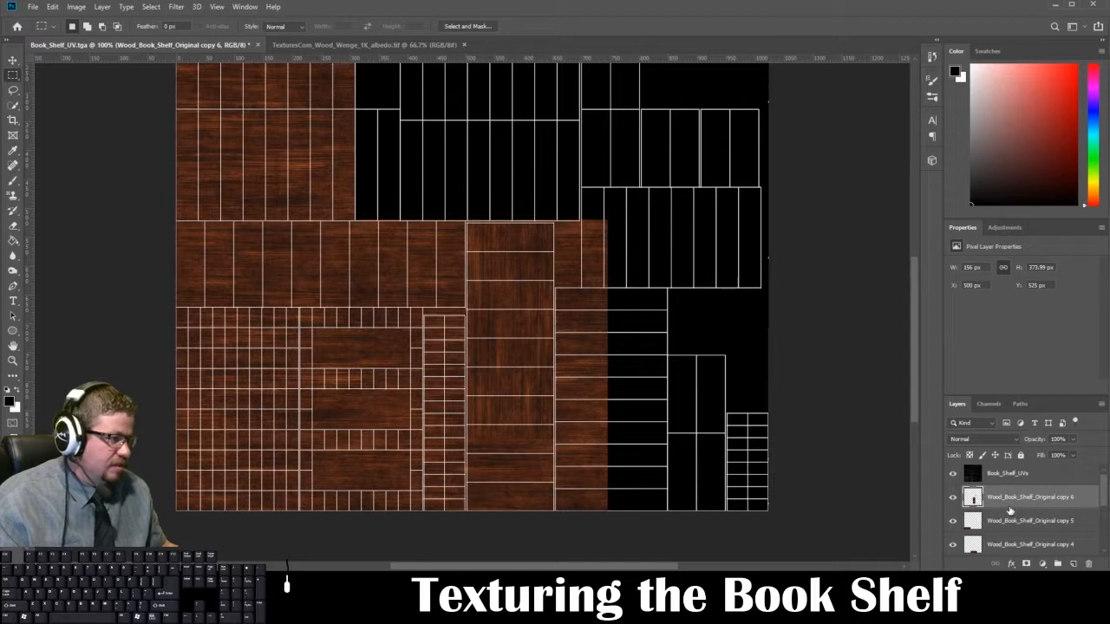
# Step: Duplicate the trimmed vertical-grain strip and move the copy straight down to Y 898 px, covering the rest of the tall shell column
pyautogui.hotkey('ctrl', 'j')
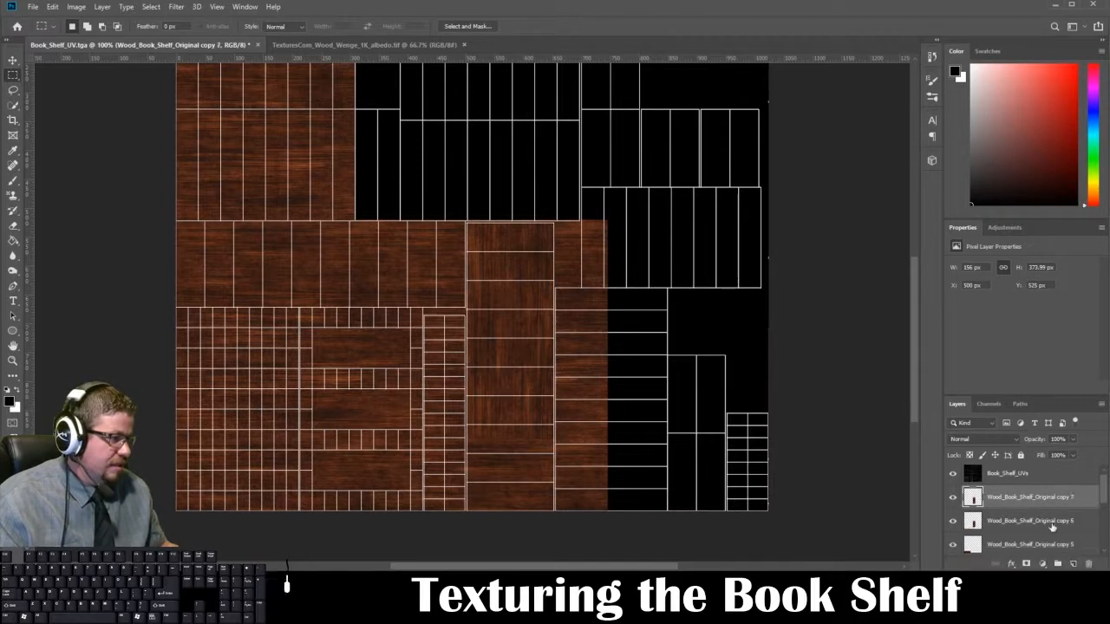
pyautogui.click(13, 61)
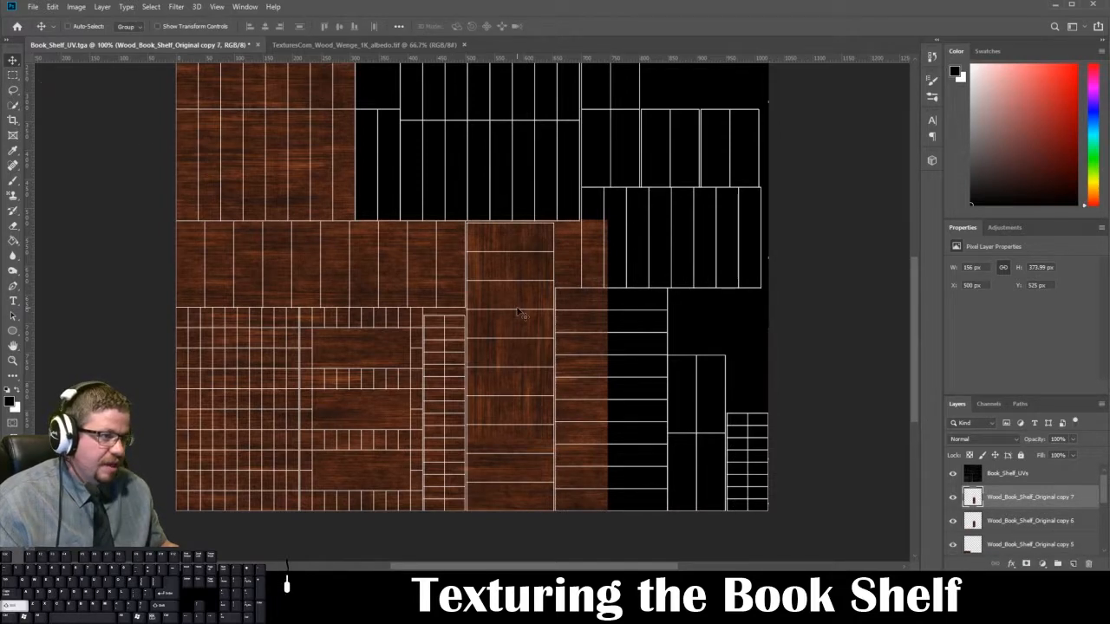
pyautogui.moveTo(513, 315); pyautogui.dragTo(561, 344)
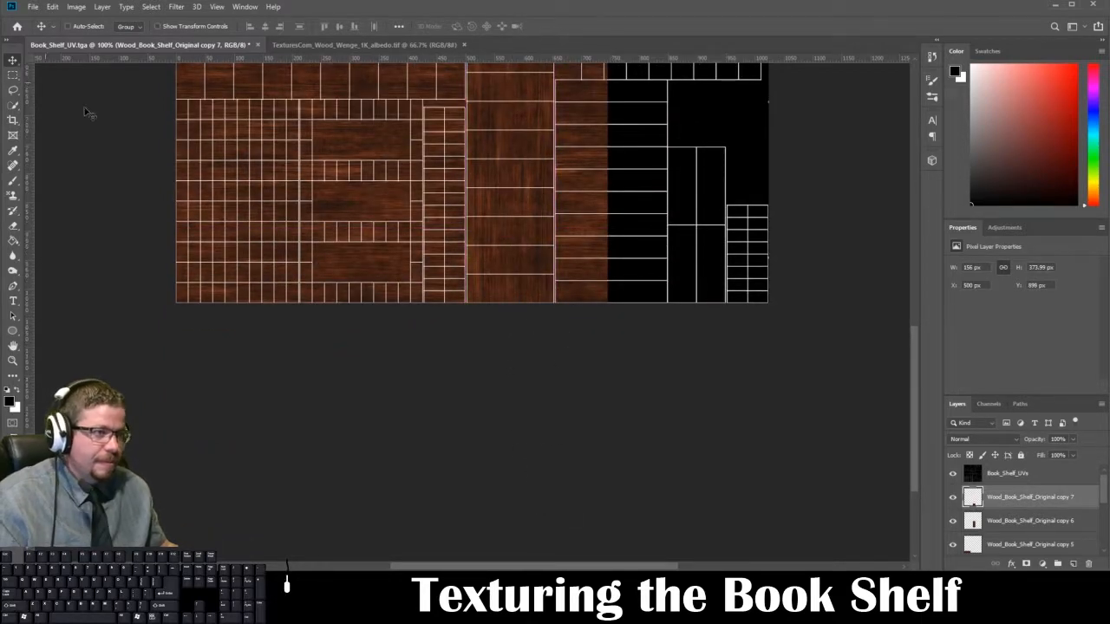
pyautogui.moveTo(640, 298); pyautogui.dragTo(615, 427)
pyautogui.moveTo(637, 365); pyautogui.dragTo(667, 511)
pyautogui.moveTo(550, 231); pyautogui.dragTo(607, 251)
# Step: Save a Targa copy over Book_Shelf_Diffuse_2.tga in the BookShelf folder, with alpha channels excluded
pyautogui.hotkey('ctrl', 's')
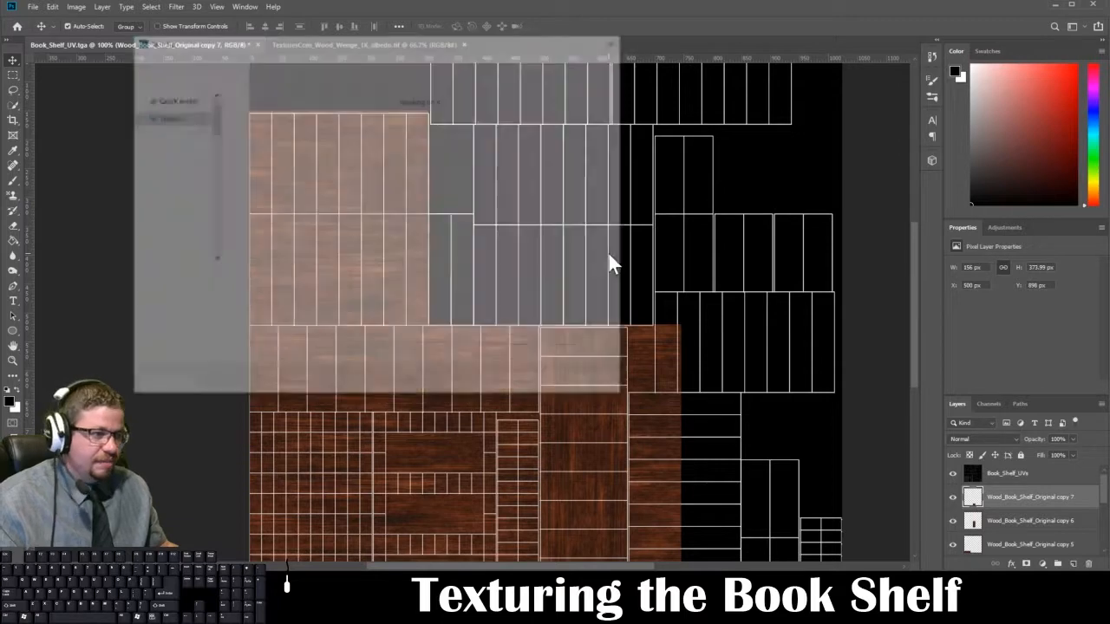
pyautogui.click(319, 294)
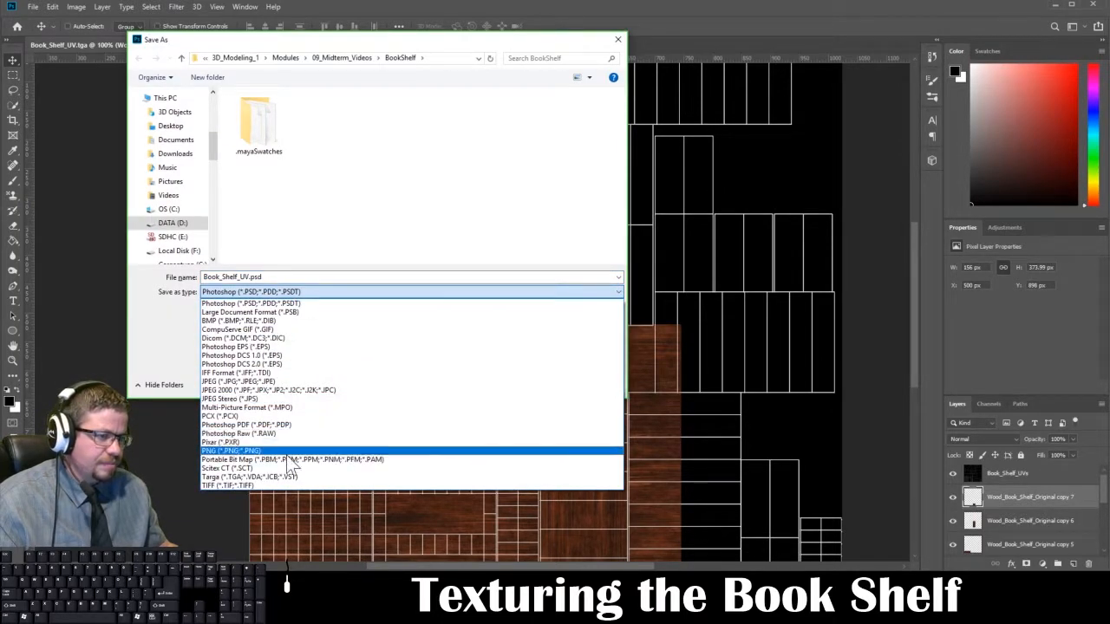
pyautogui.click(286, 476)
pyautogui.click(397, 158)
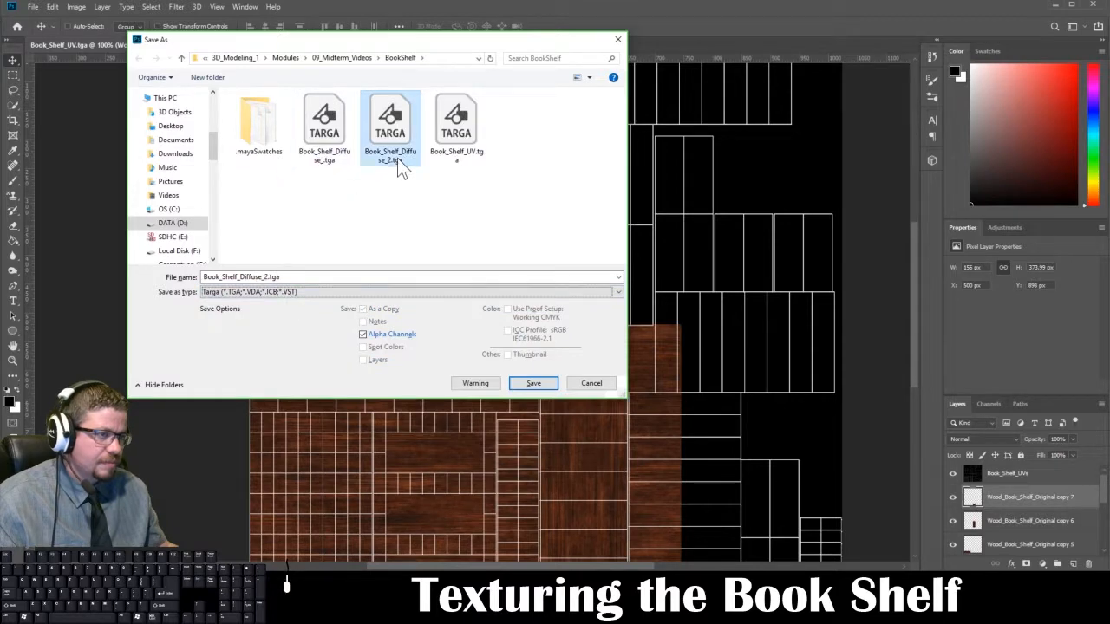
pyautogui.click(379, 335)
pyautogui.click(525, 382)
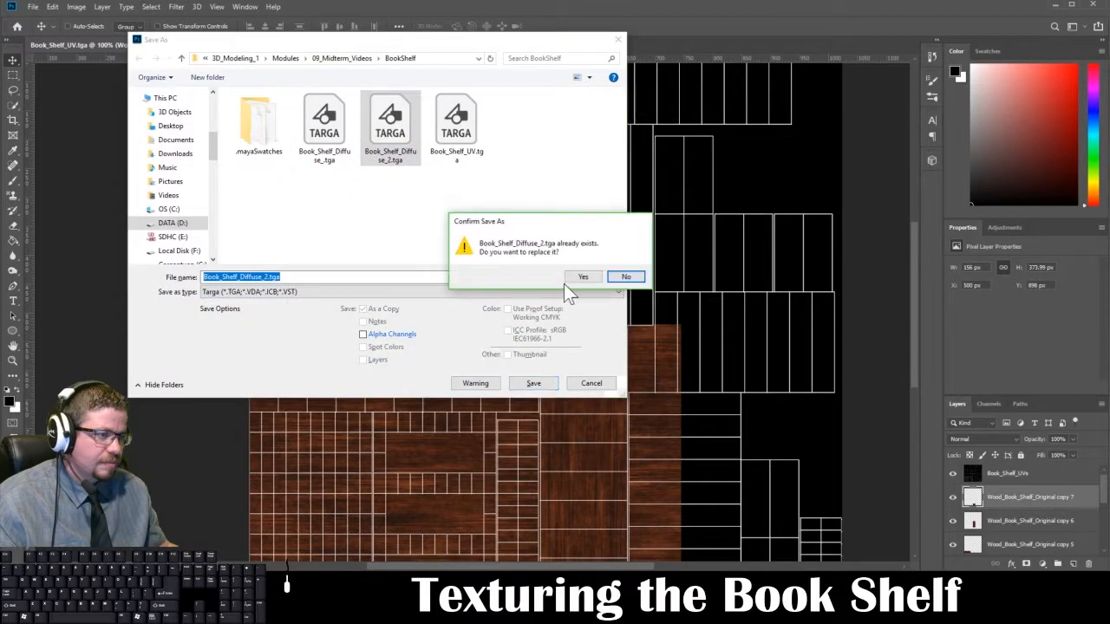
pyautogui.click(581, 277)
pyautogui.click(453, 236)
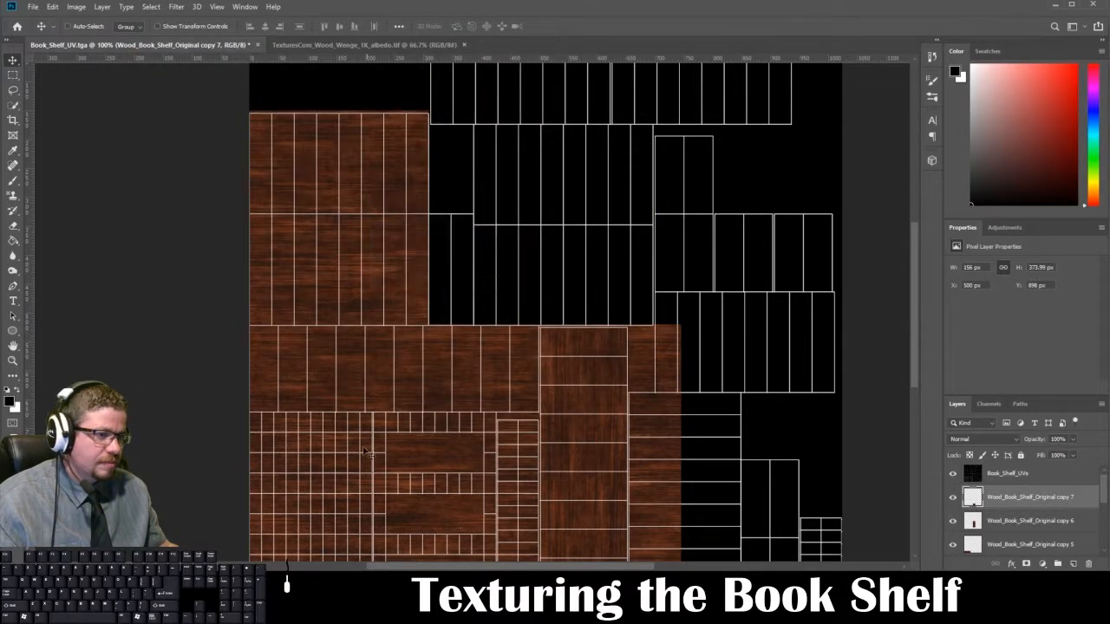
# Step: Switch to Maya, reload the base color image on the bookshelf material and check the grain on both side panels
pyautogui.click(290, 525)
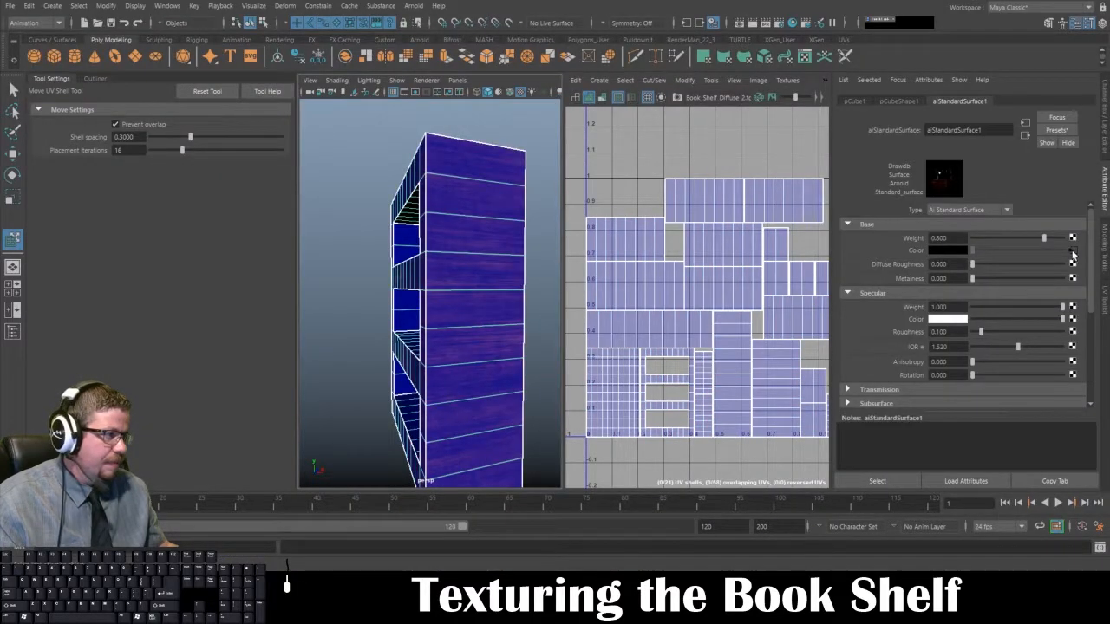
pyautogui.click(1072, 251)
pyautogui.click(339, 296)
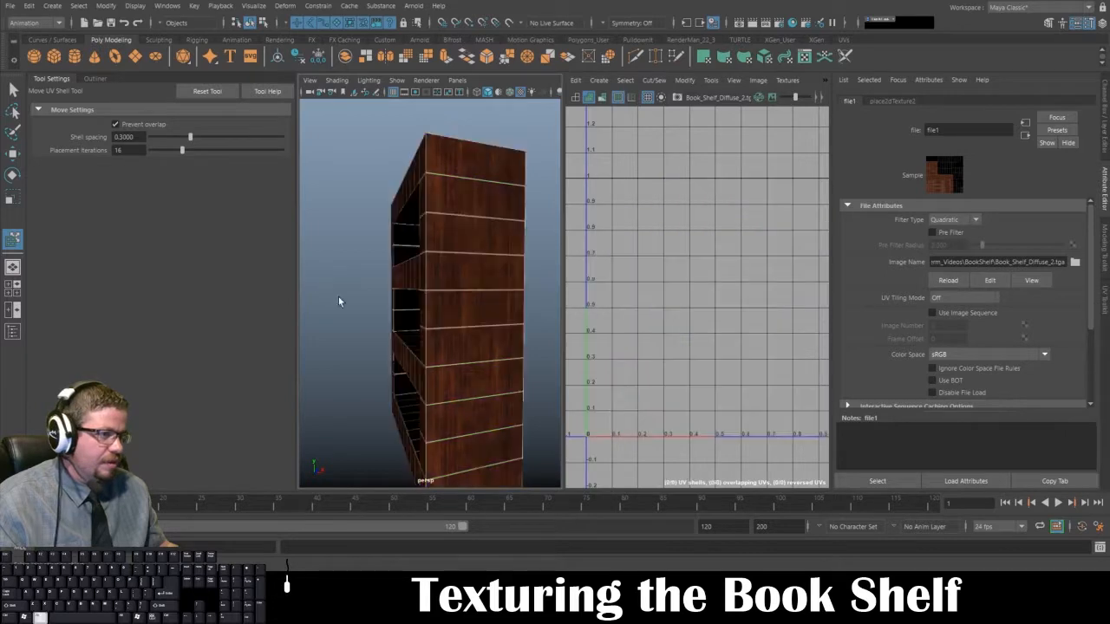
pyautogui.keyDown('alt'); pyautogui.moveTo(338, 297); pyautogui.dragTo(483, 278); pyautogui.keyUp('alt')
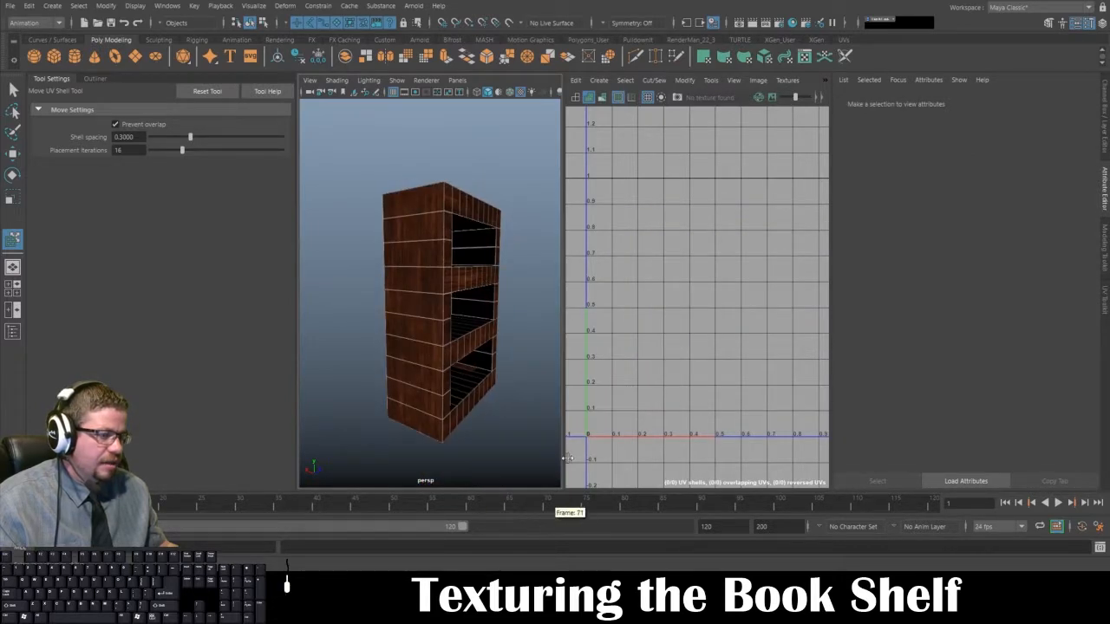
# Step: Return to Photoshop, hide the Book_Shelf_UVs layer and save a Targa copy over Book_Shelf_Diffuse_2.tga without alpha channels
pyautogui.click(531, 583)
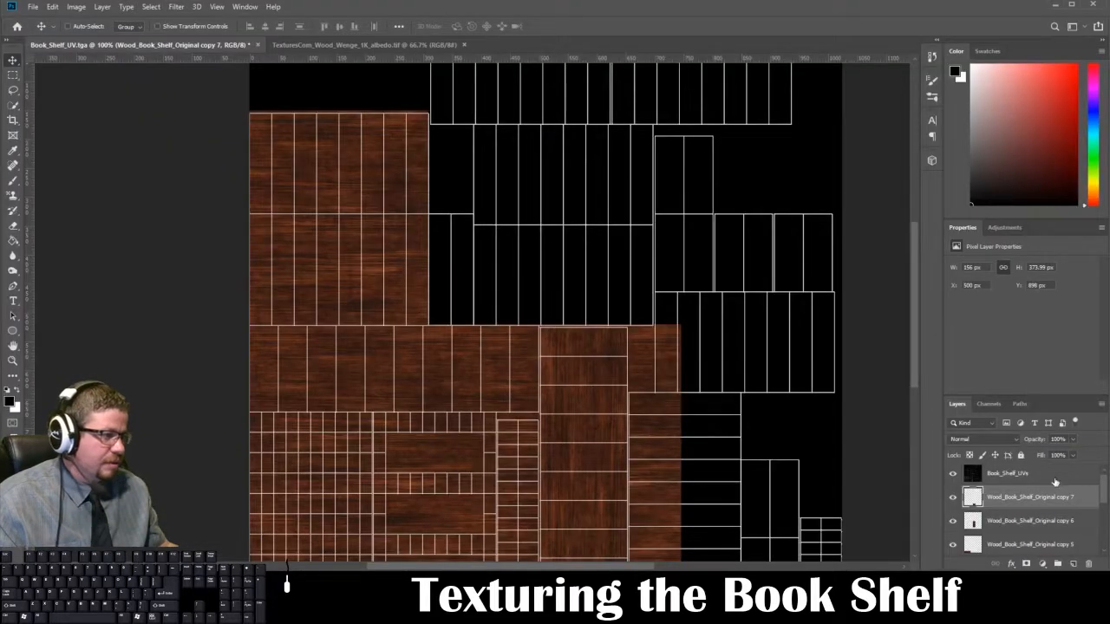
pyautogui.click(953, 475)
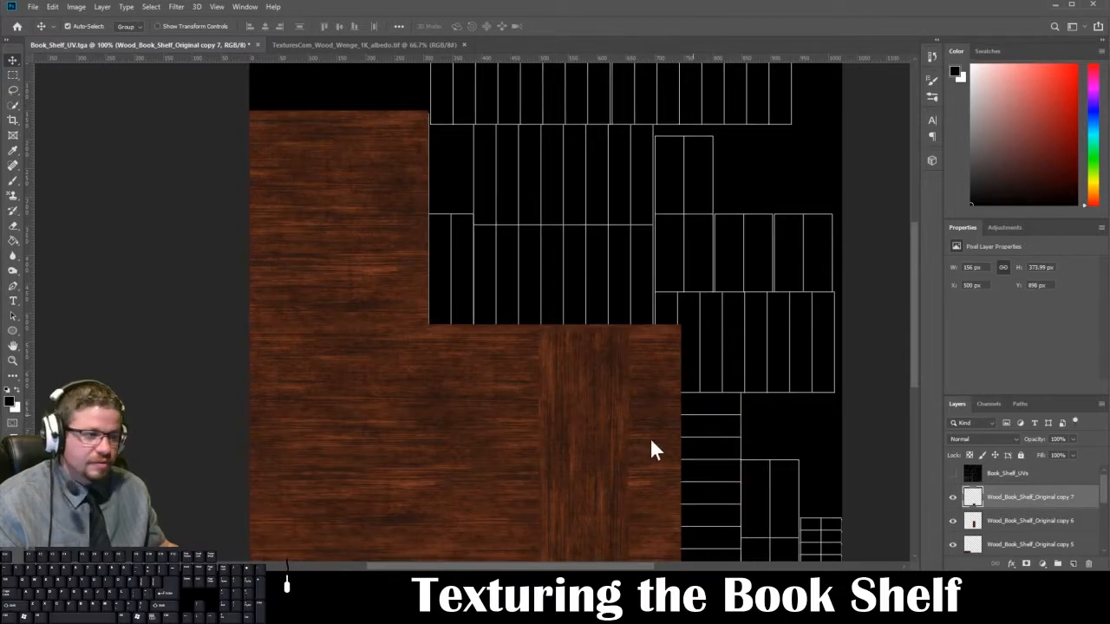
pyautogui.hotkey('ctrl', 'shift', 's')
pyautogui.click(371, 338)
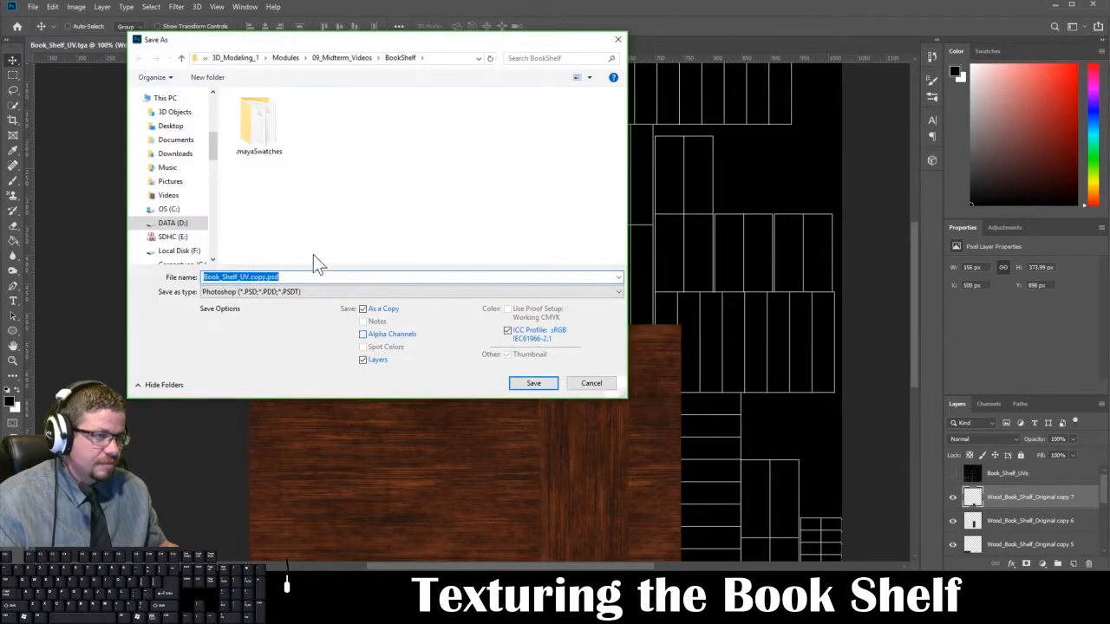
pyautogui.click(299, 293)
pyautogui.click(277, 479)
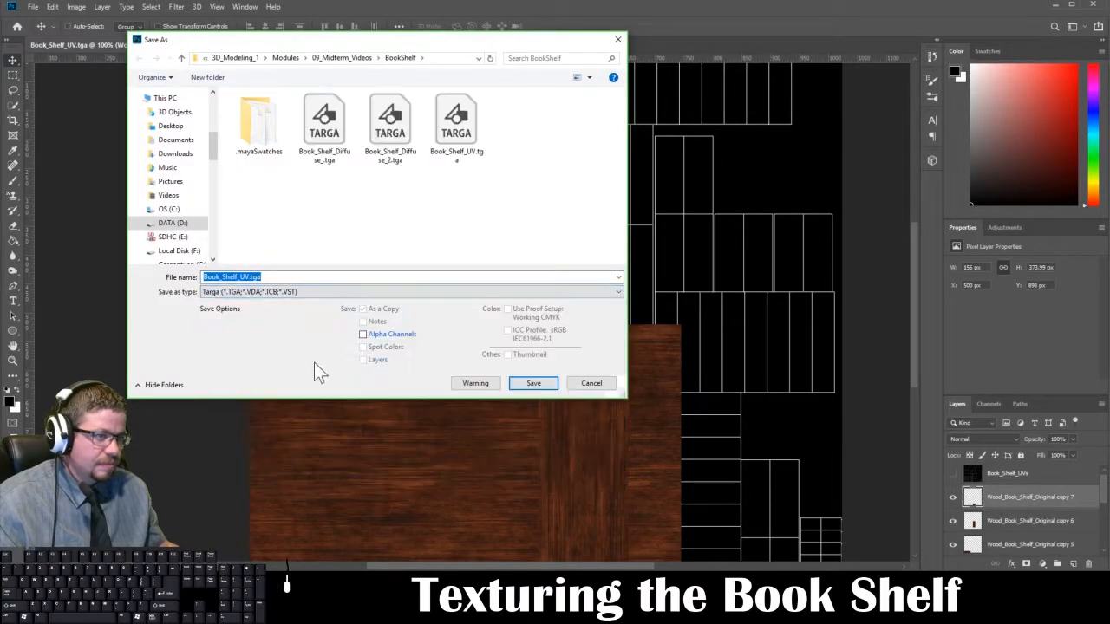
pyautogui.click(390, 139)
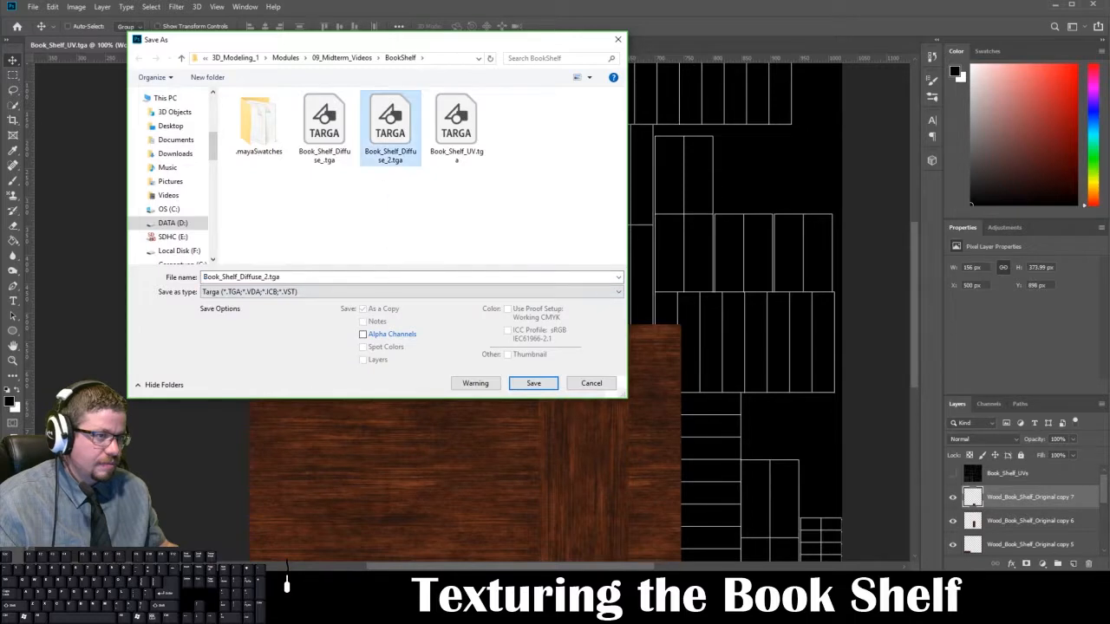
pyautogui.click(534, 383)
pyautogui.click(572, 276)
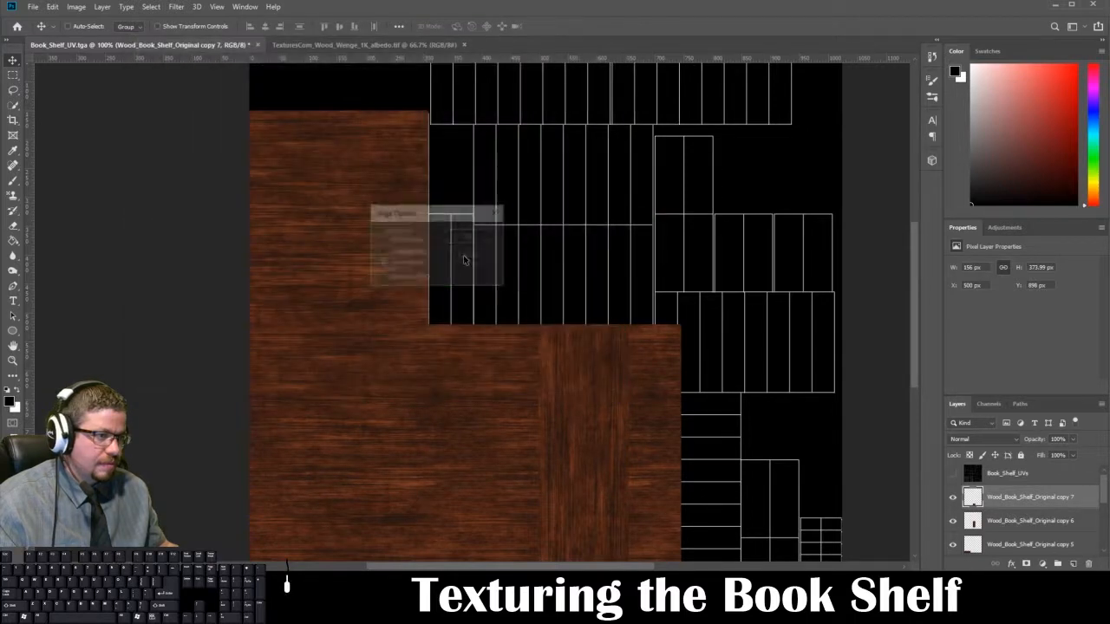
pyautogui.click(457, 239)
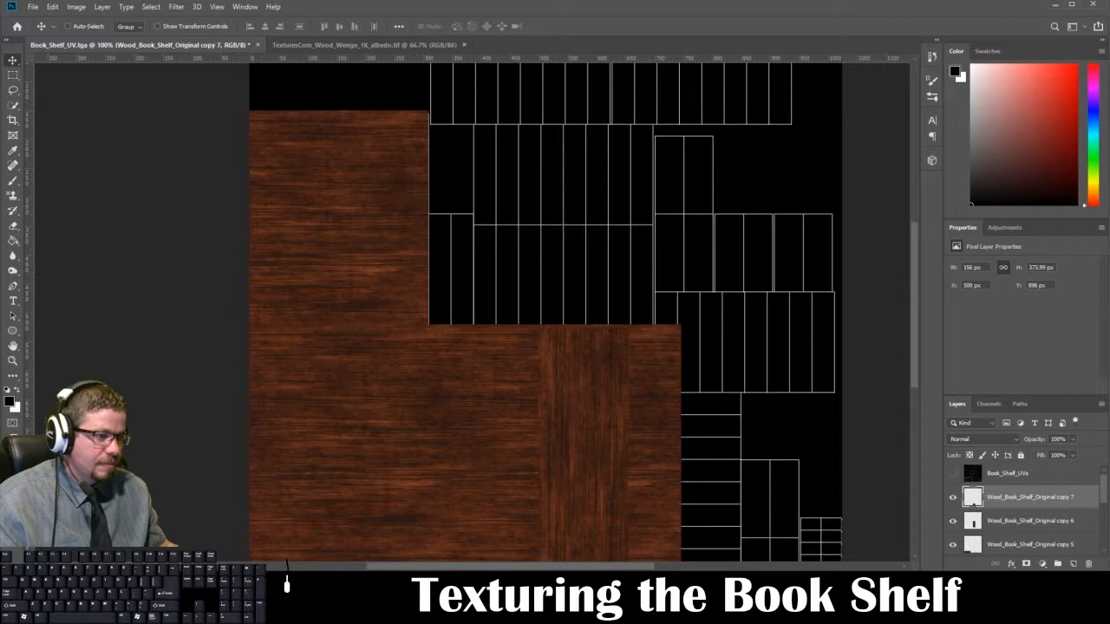
# Step: Switch to Maya, reload the bookshelf material's base color image and check the wood on the front and side panels
pyautogui.click(309, 540)
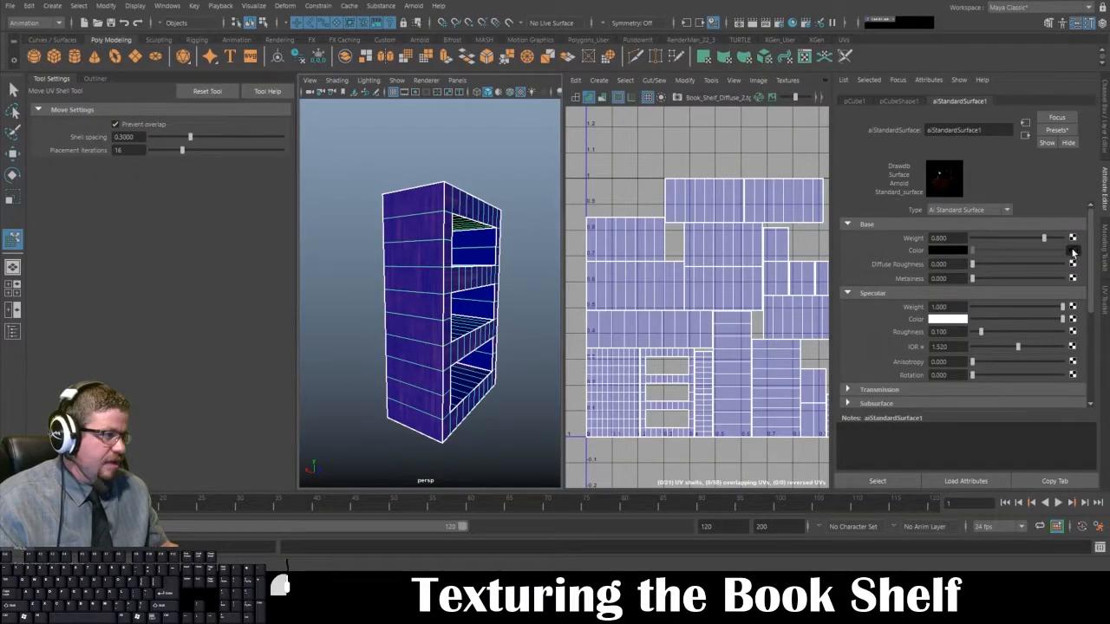
pyautogui.click(1073, 251)
pyautogui.click(959, 281)
pyautogui.click(544, 211)
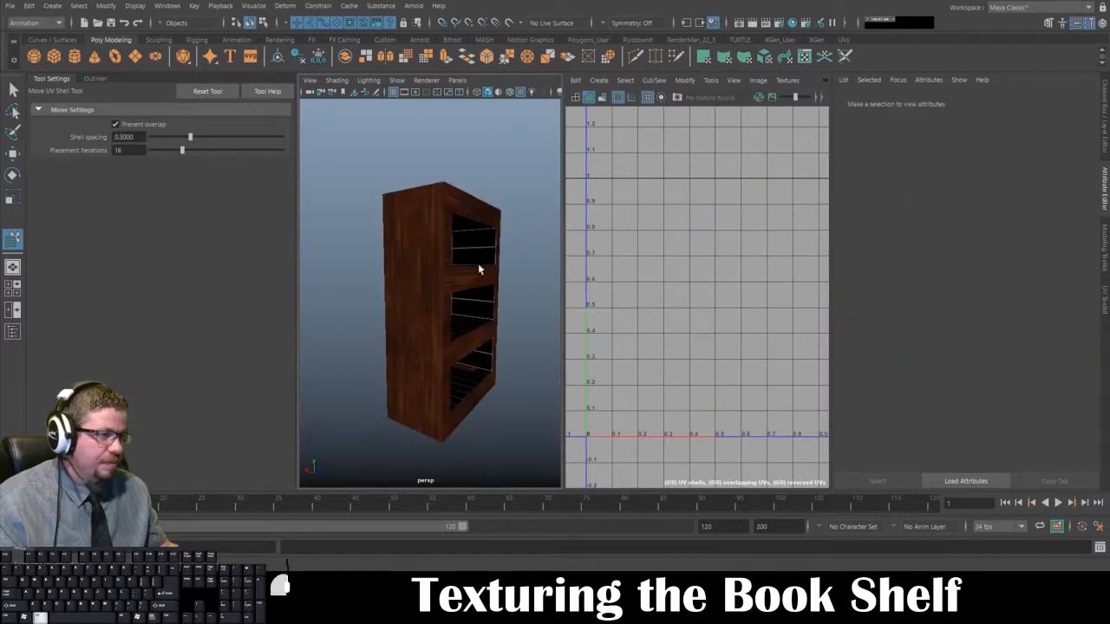
pyautogui.keyDown('alt'); pyautogui.moveTo(478, 270); pyautogui.dragTo(347, 268); pyautogui.keyUp('alt')
# Step: Select a face in the untextured strip on the bookshelf's top to locate it in the UV layout
pyautogui.click(440, 300)
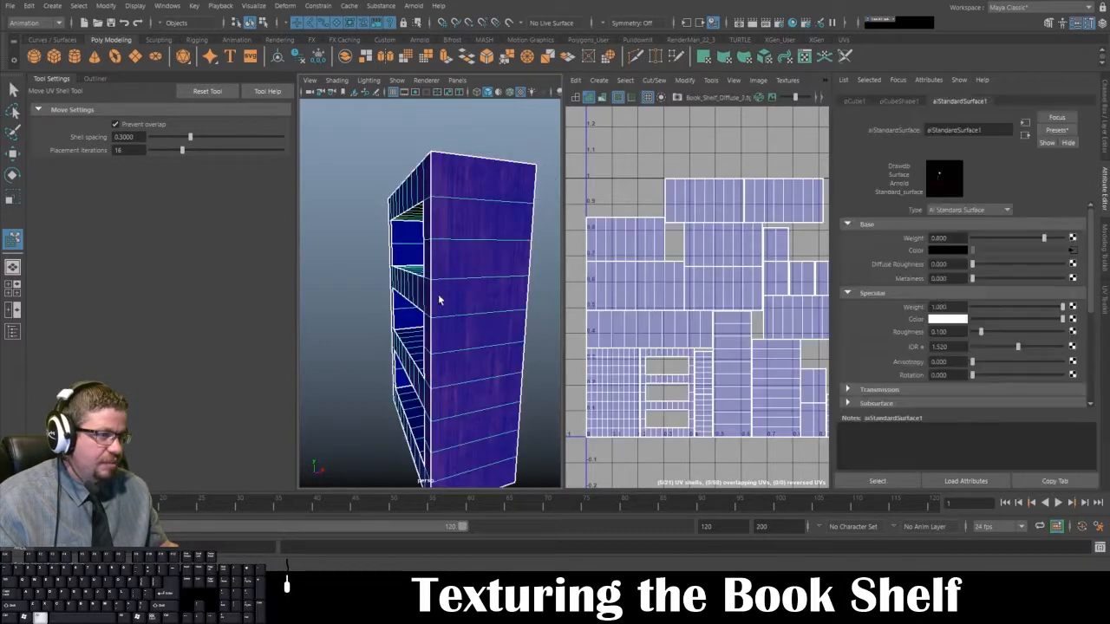
pyautogui.keyDown('alt'); pyautogui.moveTo(439, 300); pyautogui.dragTo(470, 290); pyautogui.keyUp('alt')
pyautogui.click(488, 119)
pyautogui.click(424, 251)
pyautogui.rightClick(425, 247)
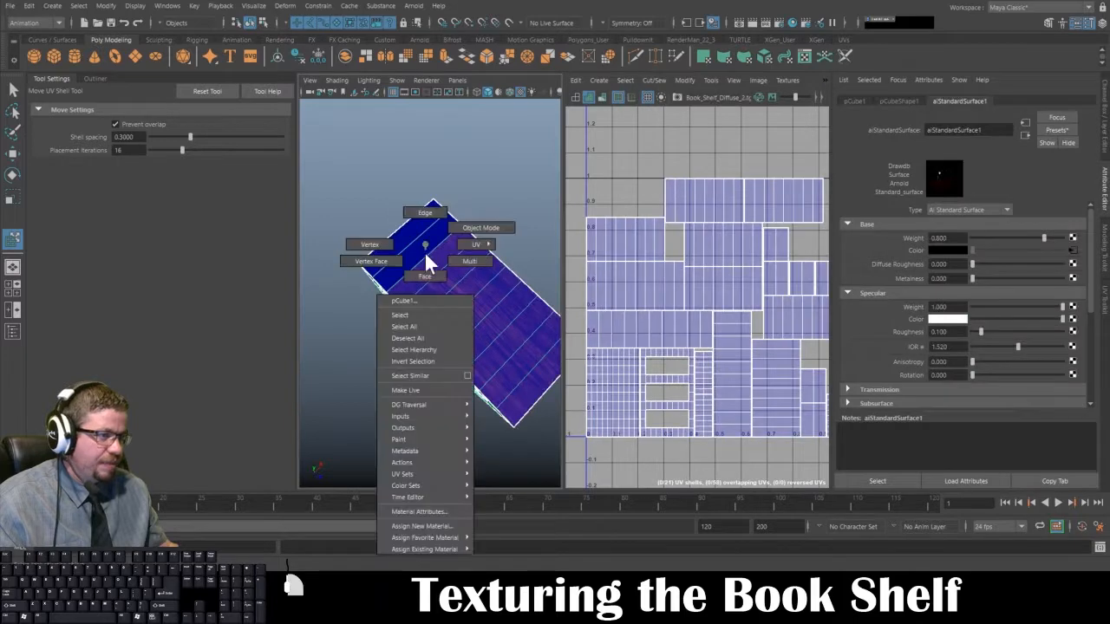
pyautogui.moveTo(425, 254); pyautogui.dragTo(425, 262, button='right')
pyautogui.click(422, 234)
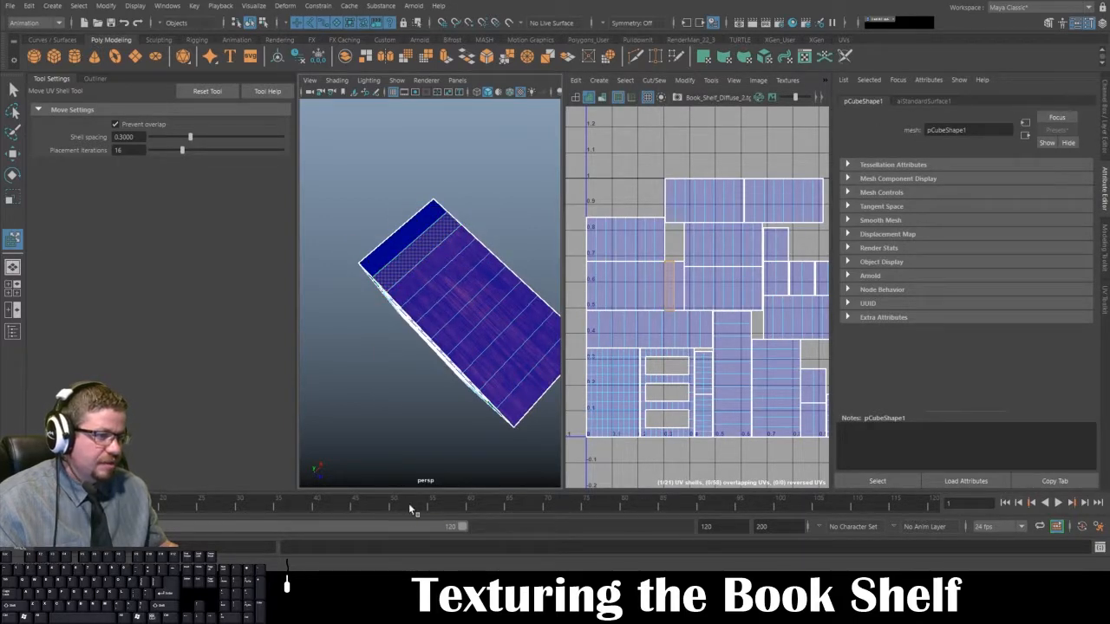
# Step: Examine the grain on the bookshelf's back and sides, and reselect the face on the untextured top strip
pyautogui.moveTo(387, 308); pyautogui.dragTo(447, 252, button='right')
pyautogui.keyDown('alt'); pyautogui.moveTo(446, 252); pyautogui.dragTo(451, 408); pyautogui.keyUp('alt')
pyautogui.keyDown('alt'); pyautogui.moveTo(435, 297); pyautogui.dragTo(439, 367); pyautogui.keyUp('alt')
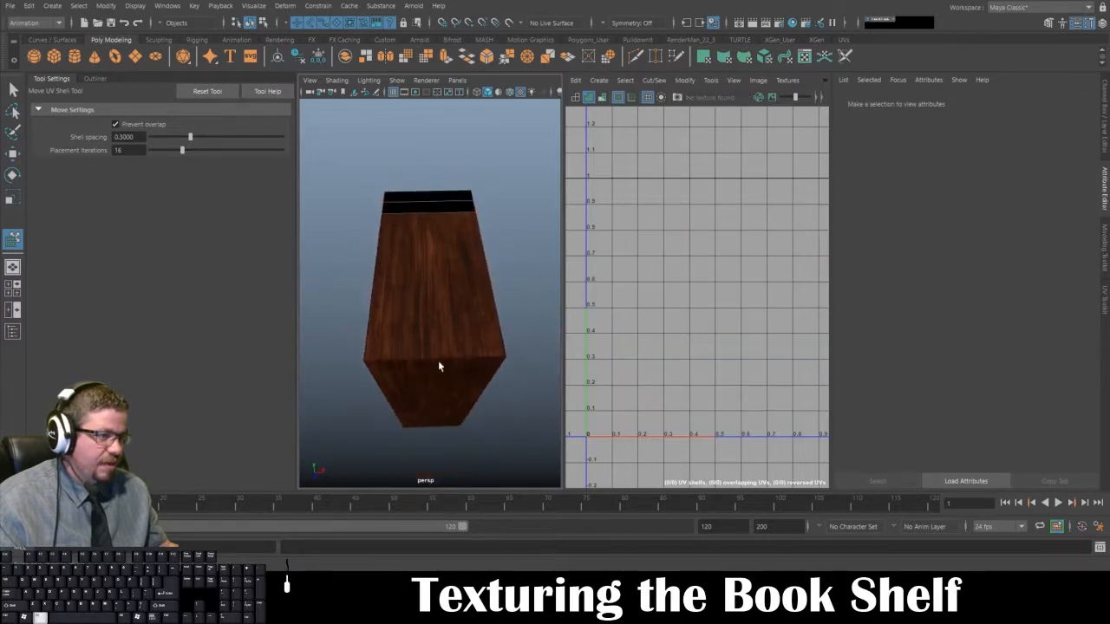
pyautogui.keyDown('alt'); pyautogui.moveTo(434, 262); pyautogui.dragTo(442, 348); pyautogui.keyUp('alt')
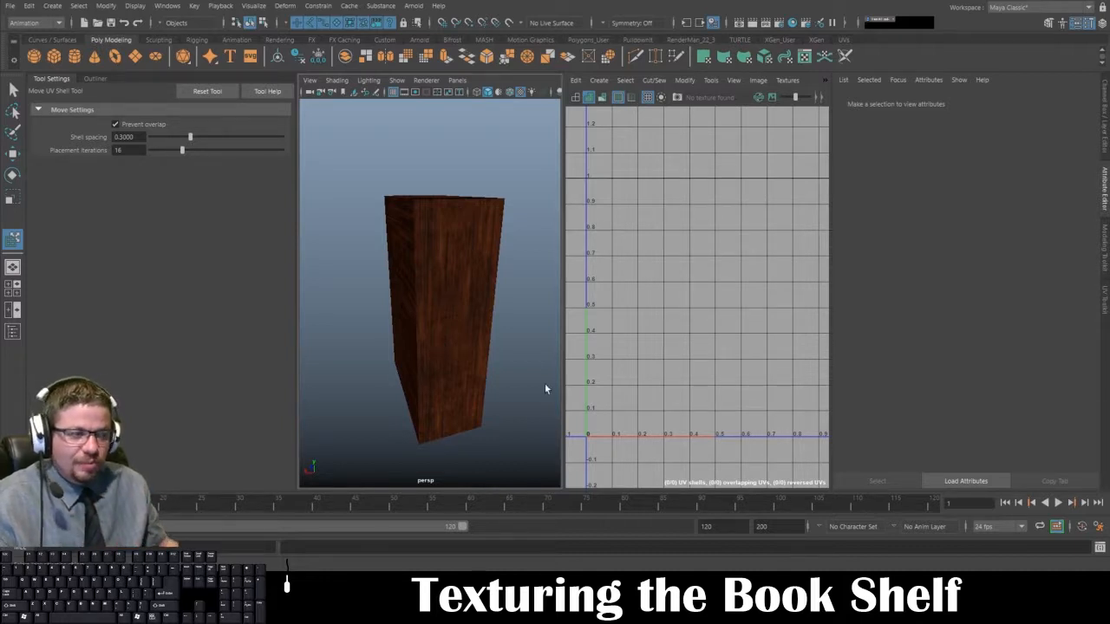
pyautogui.keyDown('alt'); pyautogui.moveTo(545, 388); pyautogui.dragTo(421, 337); pyautogui.keyUp('alt')
pyautogui.click(461, 326)
pyautogui.keyDown('alt'); pyautogui.moveTo(480, 300); pyautogui.dragTo(422, 321); pyautogui.keyUp('alt')
pyautogui.moveTo(401, 231); pyautogui.dragTo(403, 259, button='right')
pyautogui.click(398, 259)
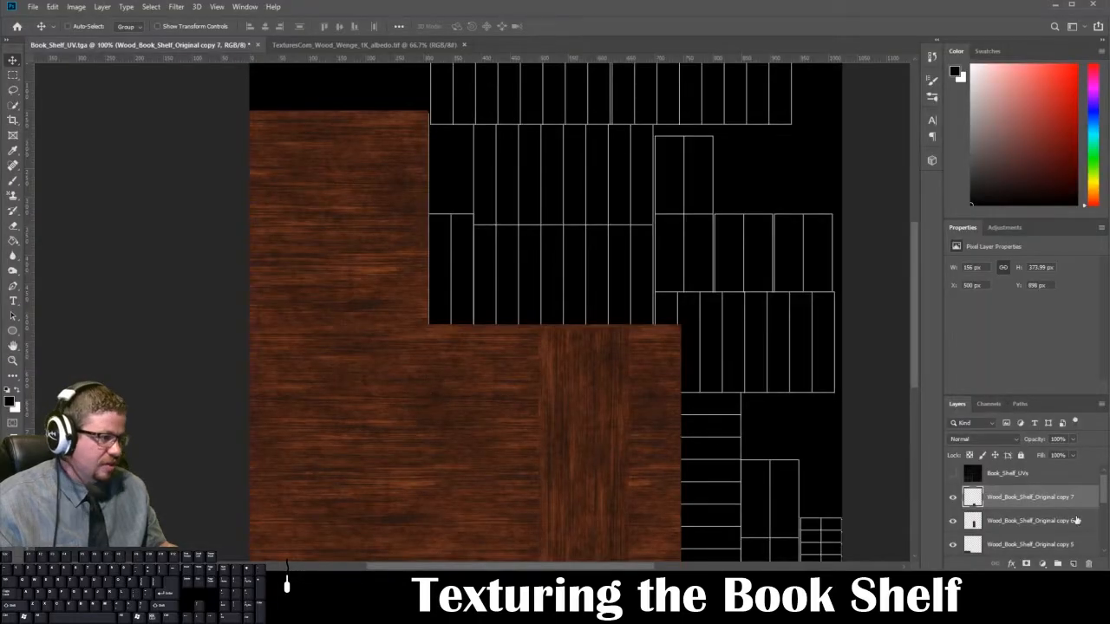
# Step: In Photoshop, toggle the visibility of the wood copies to identify which layer covers the upper UV shells
pyautogui.scroll(-2, 1041, 500)
pyautogui.click(952, 521)
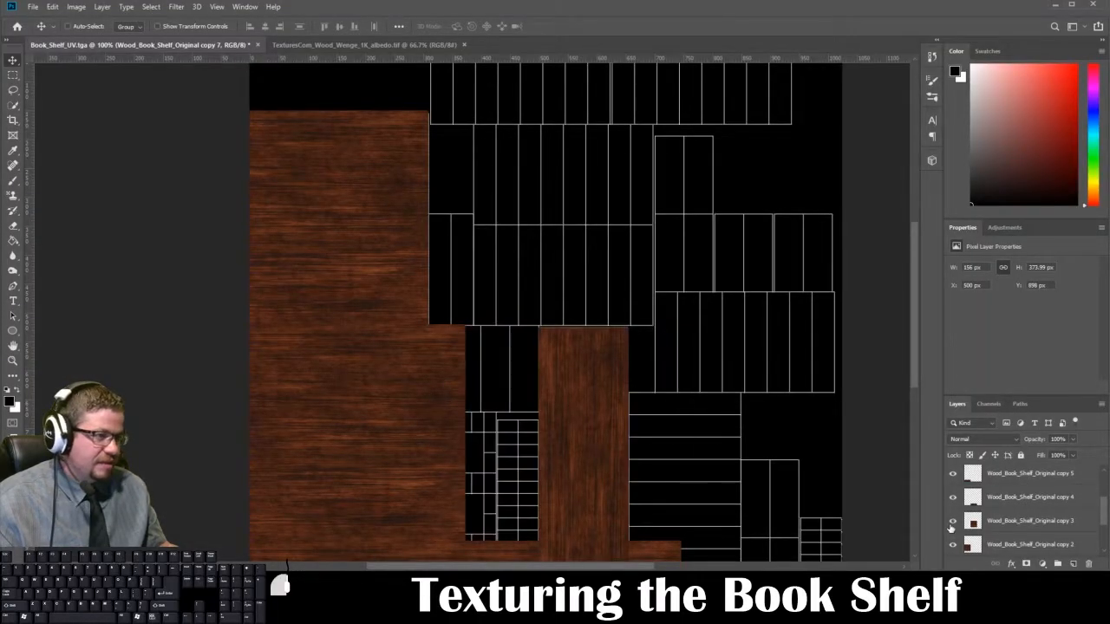
pyautogui.click(952, 521)
pyautogui.click(952, 522)
pyautogui.click(952, 522)
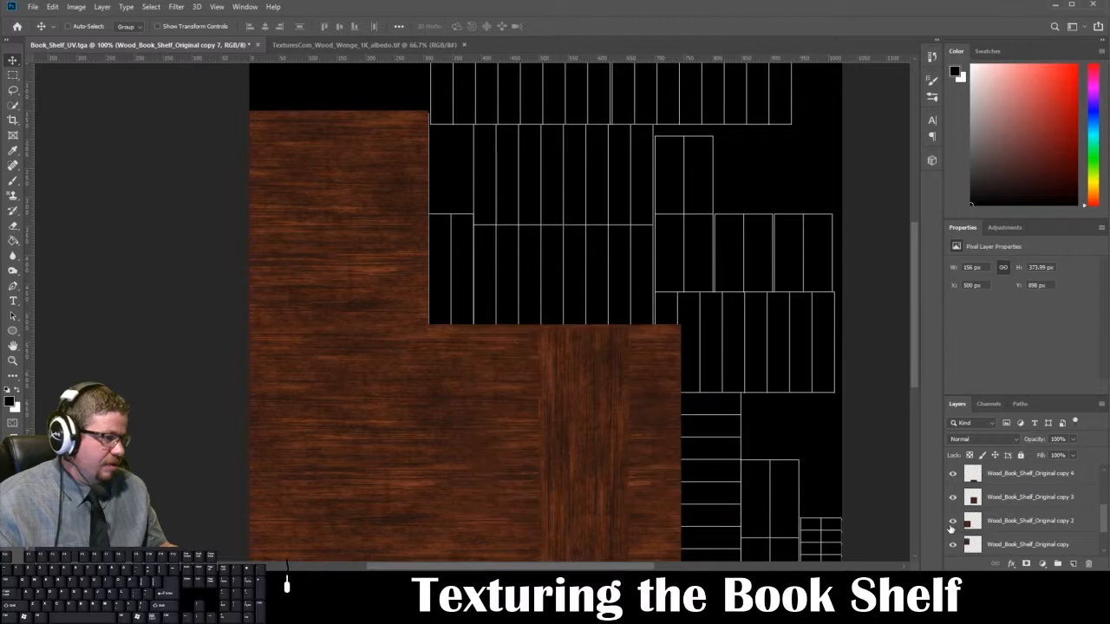
pyautogui.scroll(-2, 951, 524)
pyautogui.click(951, 506)
pyautogui.click(951, 507)
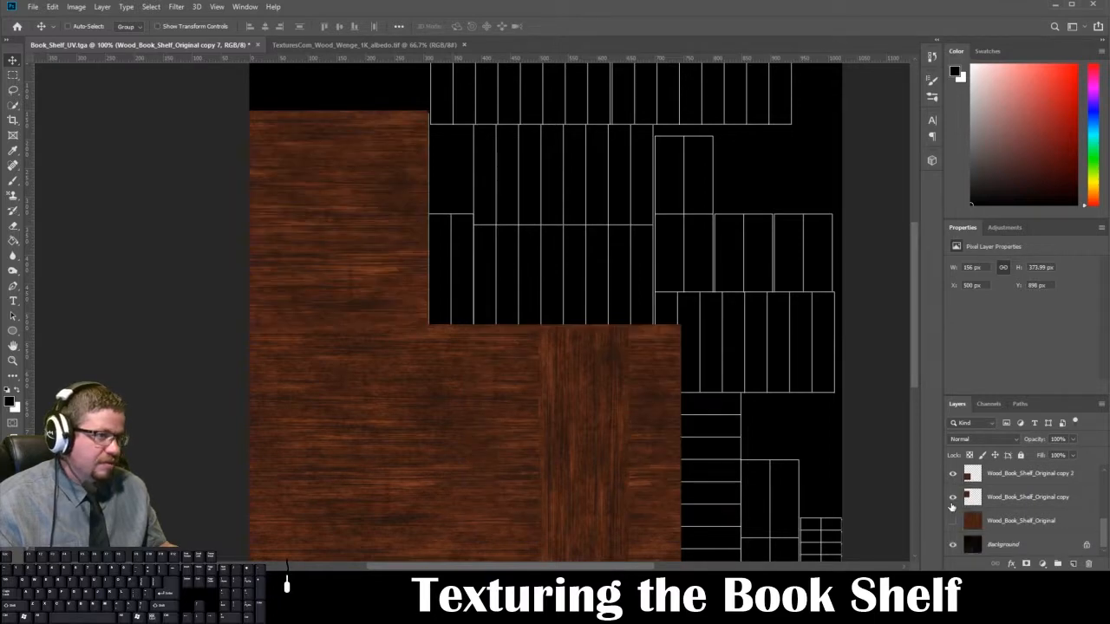
# Step: Duplicate the Wood_Book_Shelf_Original copy layer and place the duplicate directly beside the original wood piece over the adjacent shells
pyautogui.moveTo(1010, 498); pyautogui.dragTo(1073, 564)
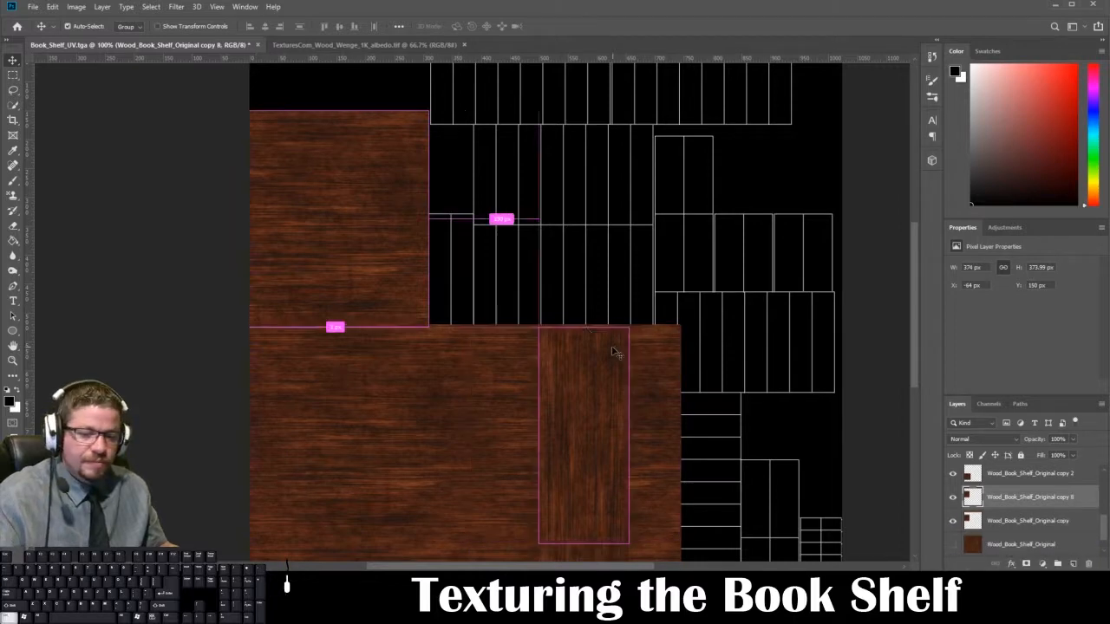
pyautogui.hotkey('ctrl', 't')
pyautogui.moveTo(360, 190); pyautogui.dragTo(573, 193)
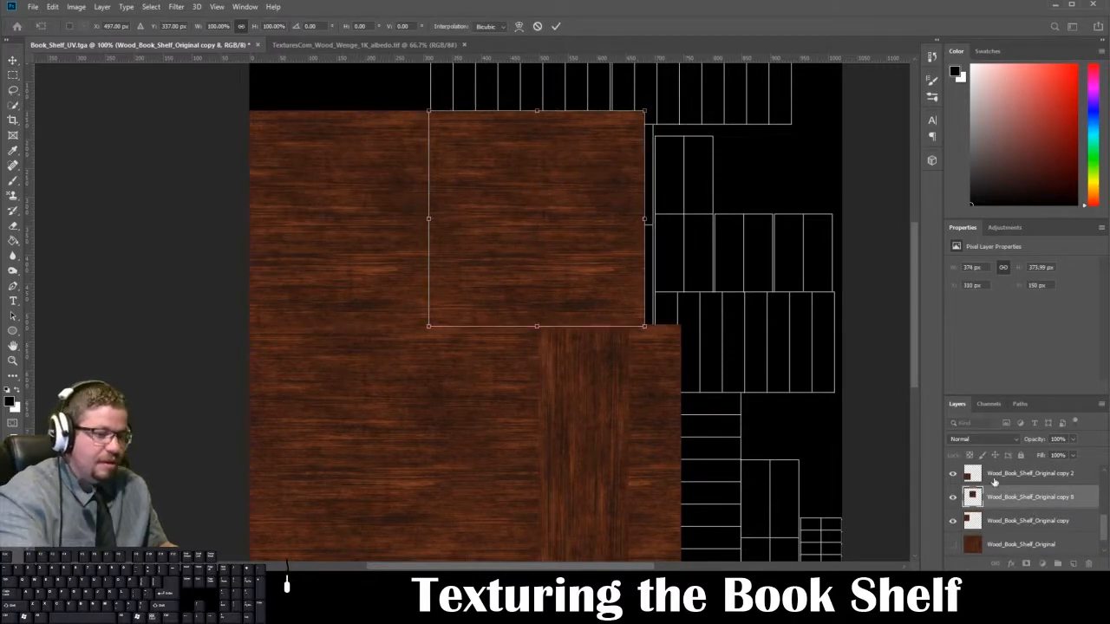
pyautogui.press('Return')
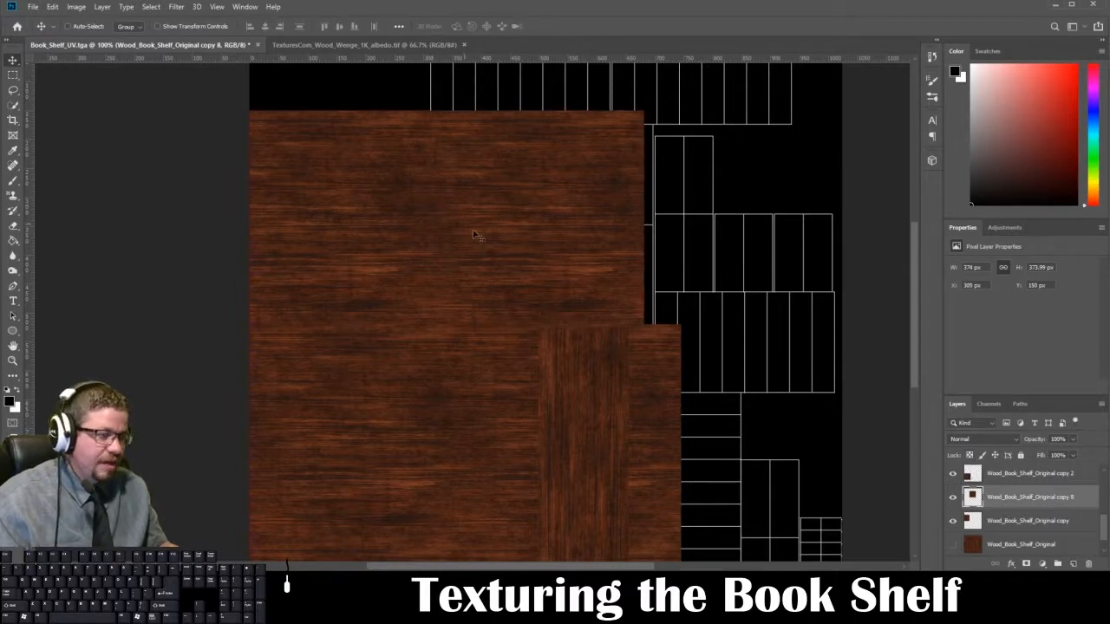
# Step: Show the Book_Shelf_UVs layer and delete the parts of the new wood piece outside the top panel's UV shell
pyautogui.scroll(5, 975, 482)
pyautogui.click(953, 477)
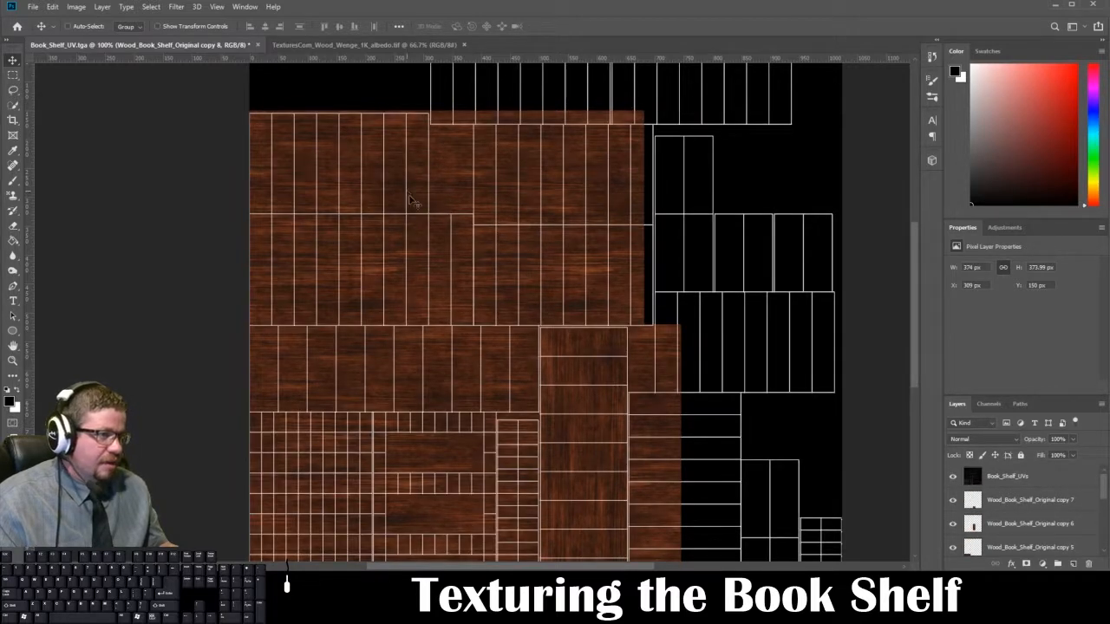
pyautogui.click(13, 74)
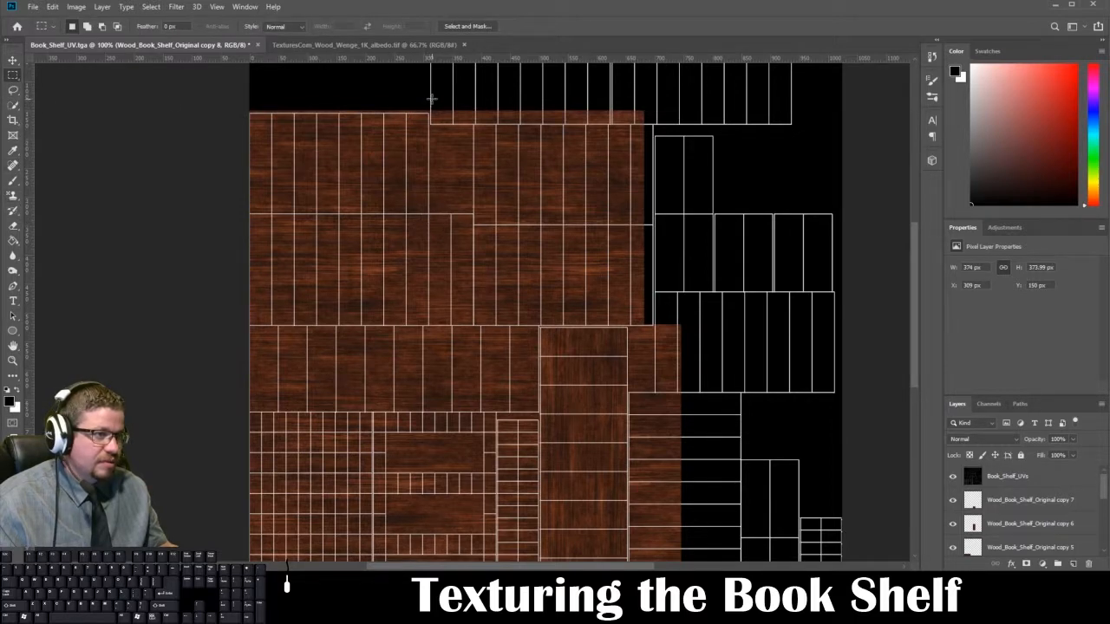
pyautogui.moveTo(431, 98); pyautogui.dragTo(705, 213)
pyautogui.press('Delete')
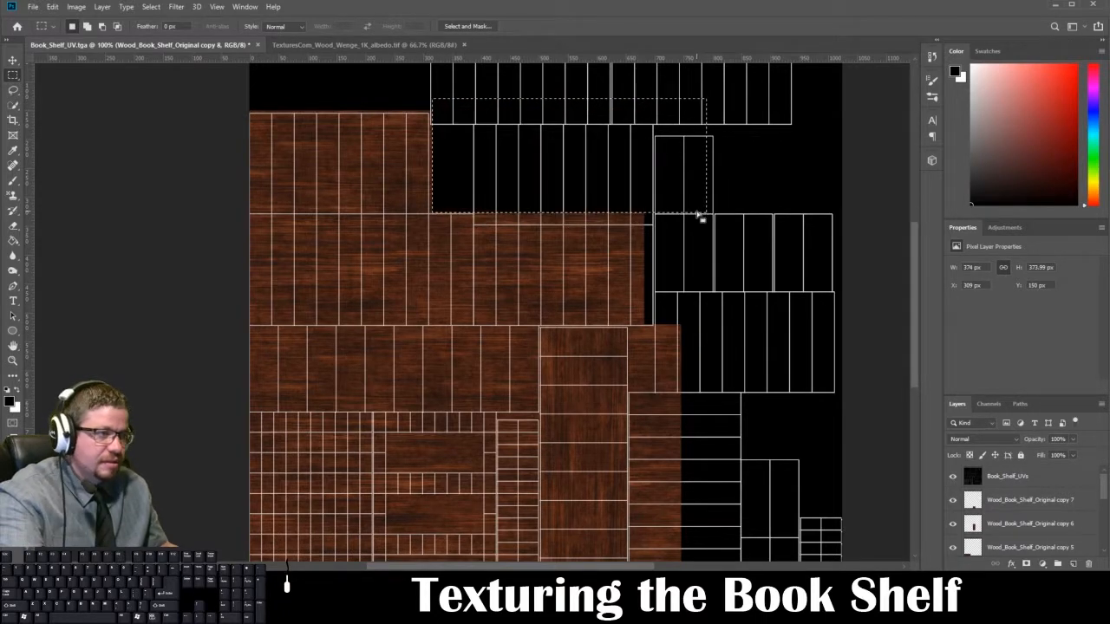
pyautogui.moveTo(746, 166); pyautogui.dragTo(475, 327)
pyautogui.press('Delete')
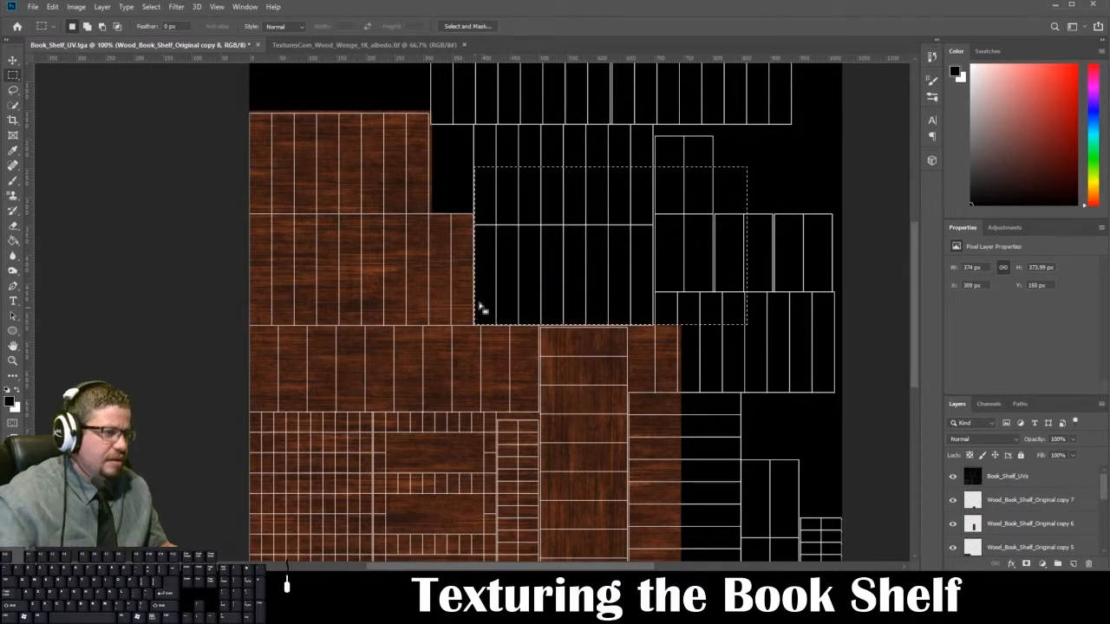
pyautogui.hotkey('ctrl', 'd')
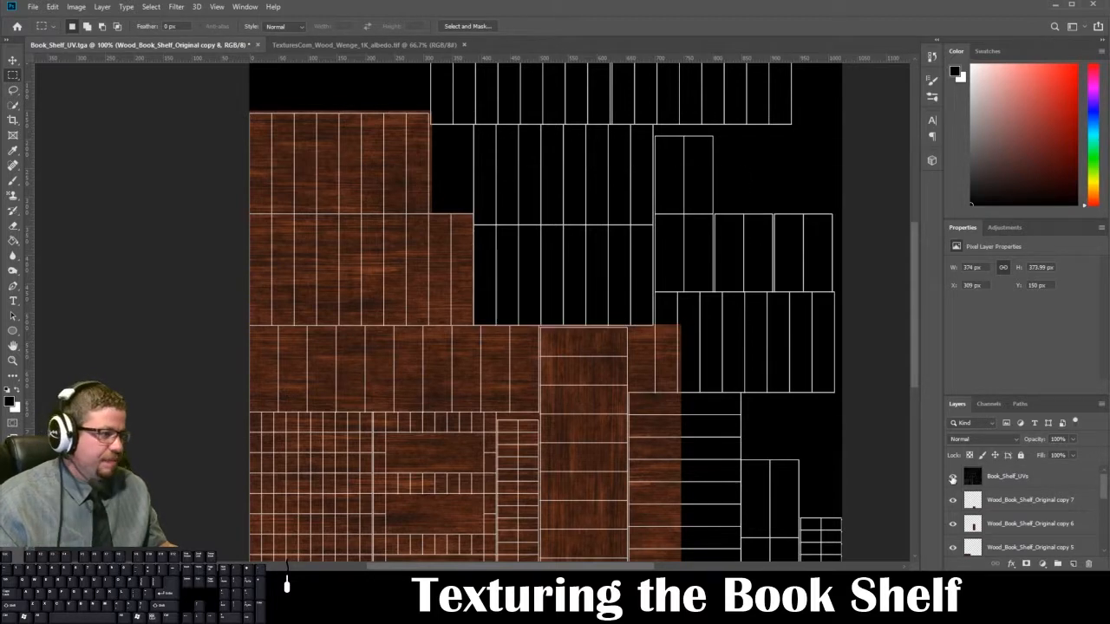
# Step: Hide the Book_Shelf_UVs layer and save a 32 bits/pixel Targa copy over Book_Shelf_Diffuse_2.tga, with alpha channels excluded
pyautogui.click(954, 478)
pyautogui.hotkey('ctrl', 'shift', 's')
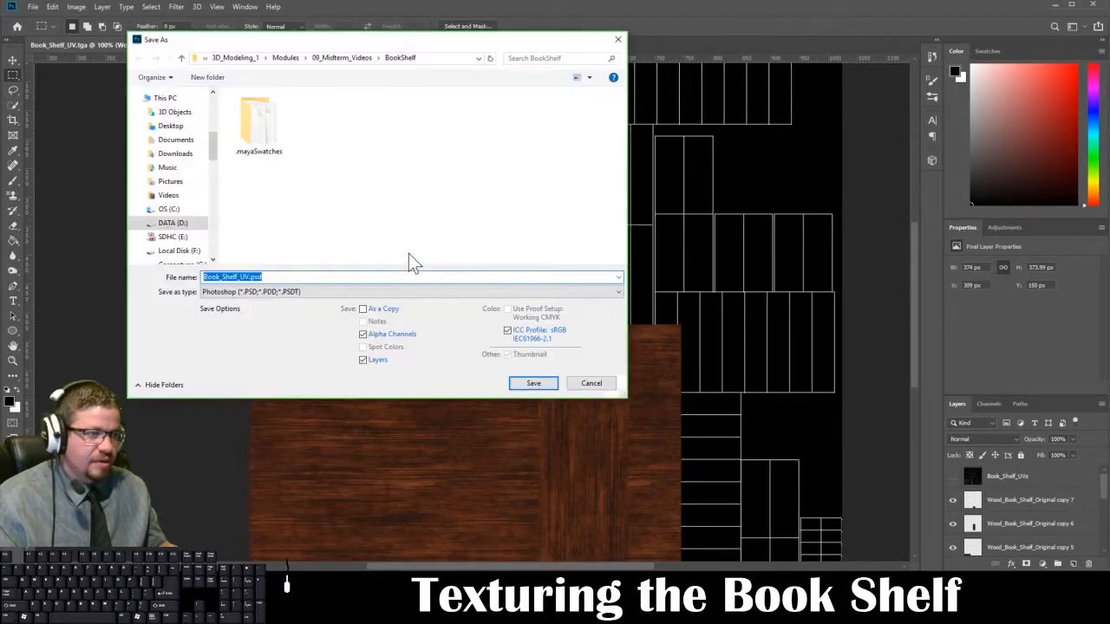
pyautogui.click(292, 297)
pyautogui.click(293, 479)
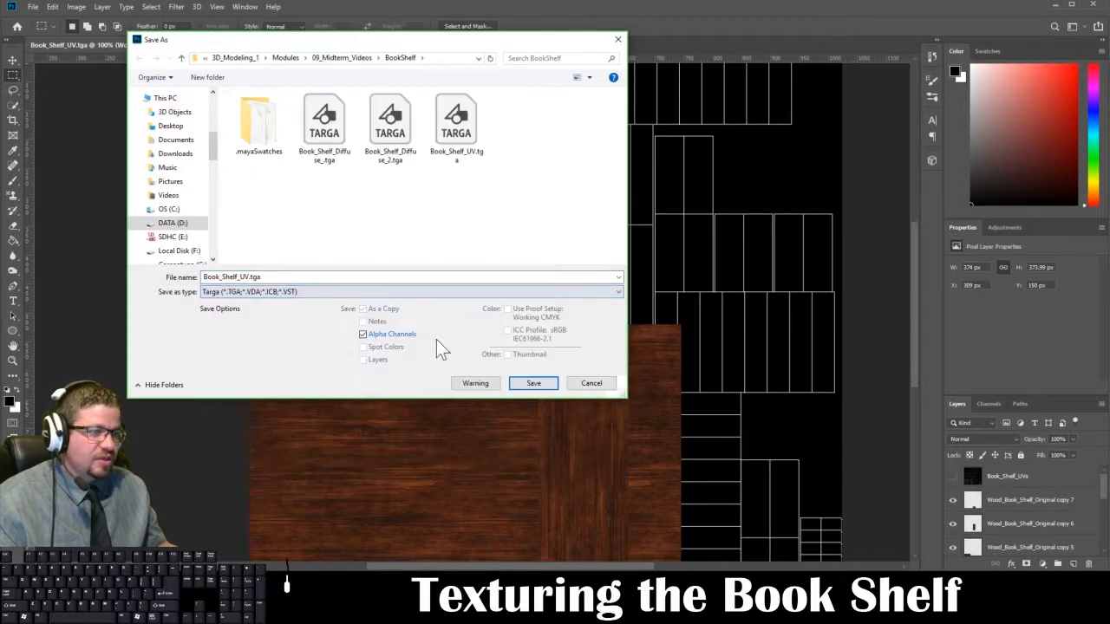
pyautogui.click(401, 156)
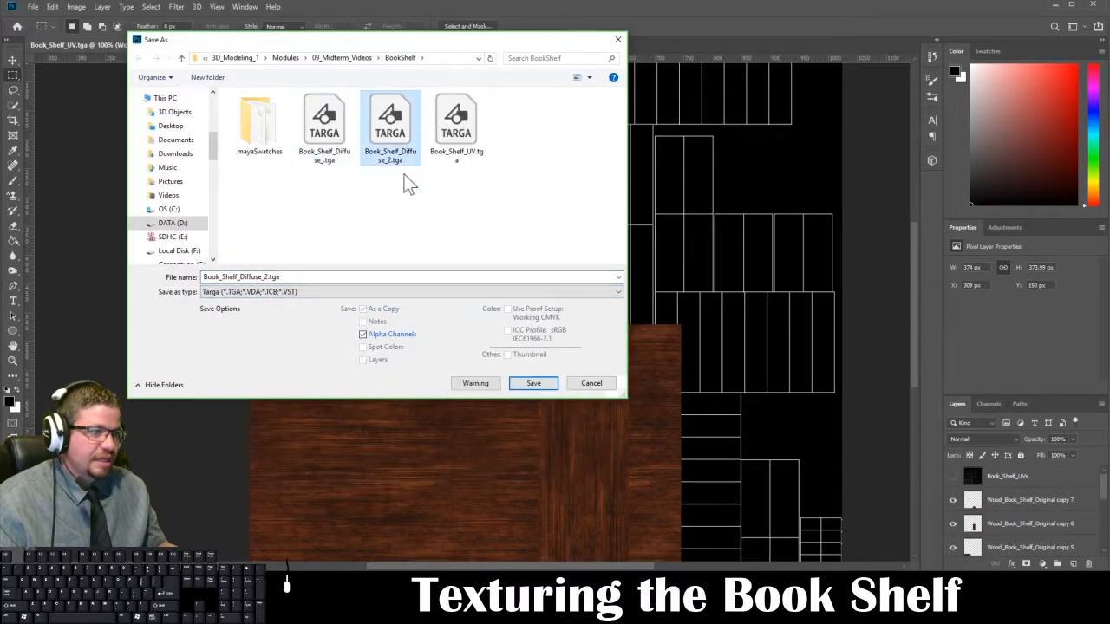
pyautogui.click(375, 336)
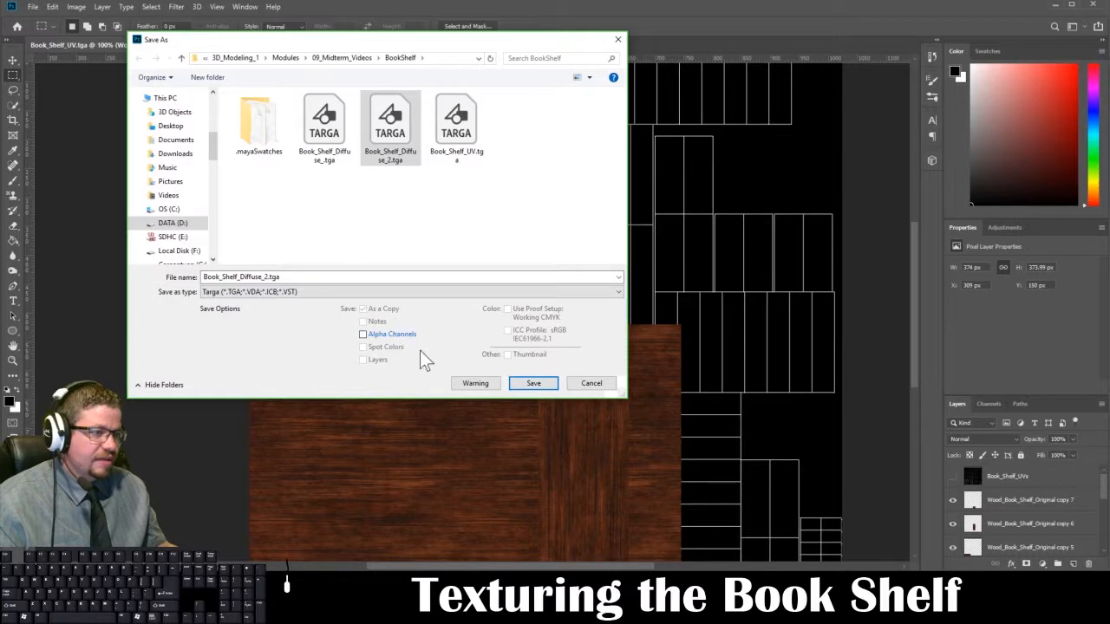
pyautogui.click(541, 389)
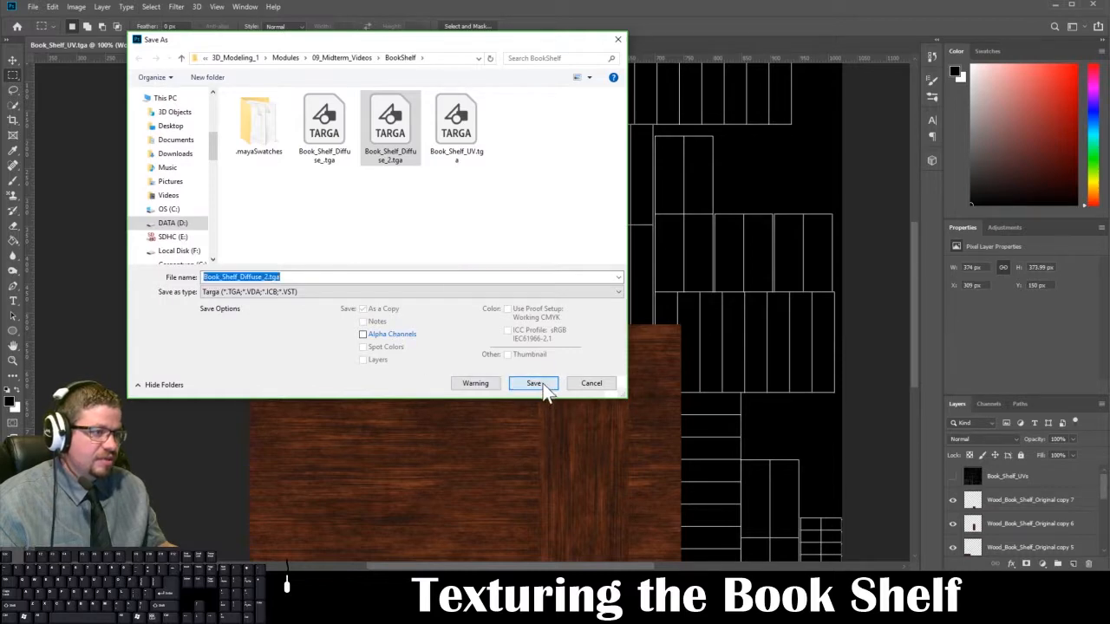
pyautogui.click(585, 277)
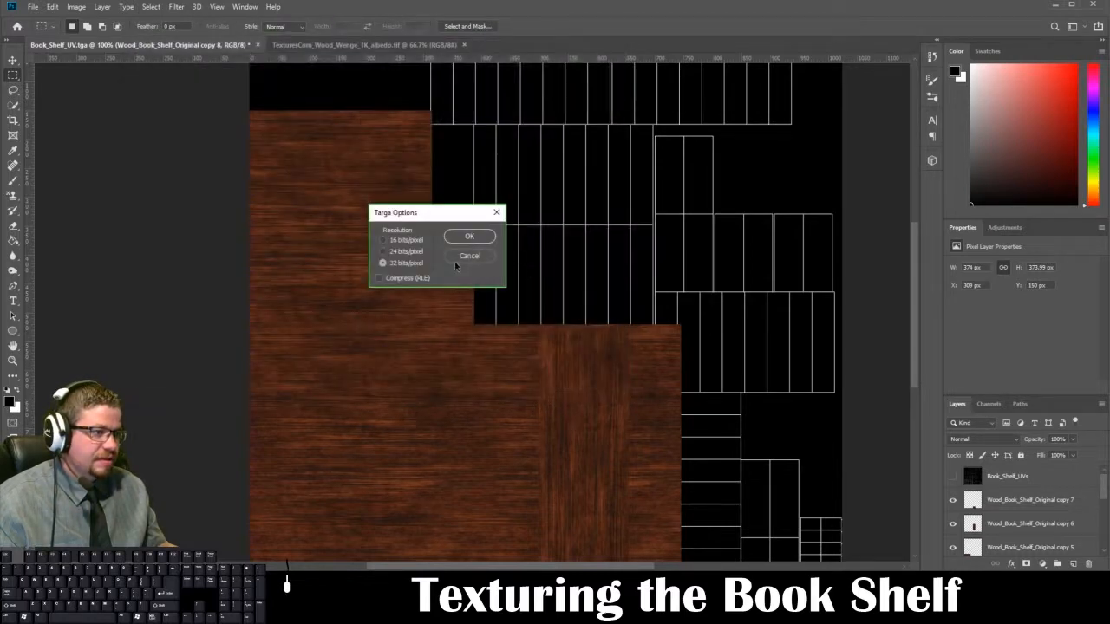
pyautogui.click(467, 244)
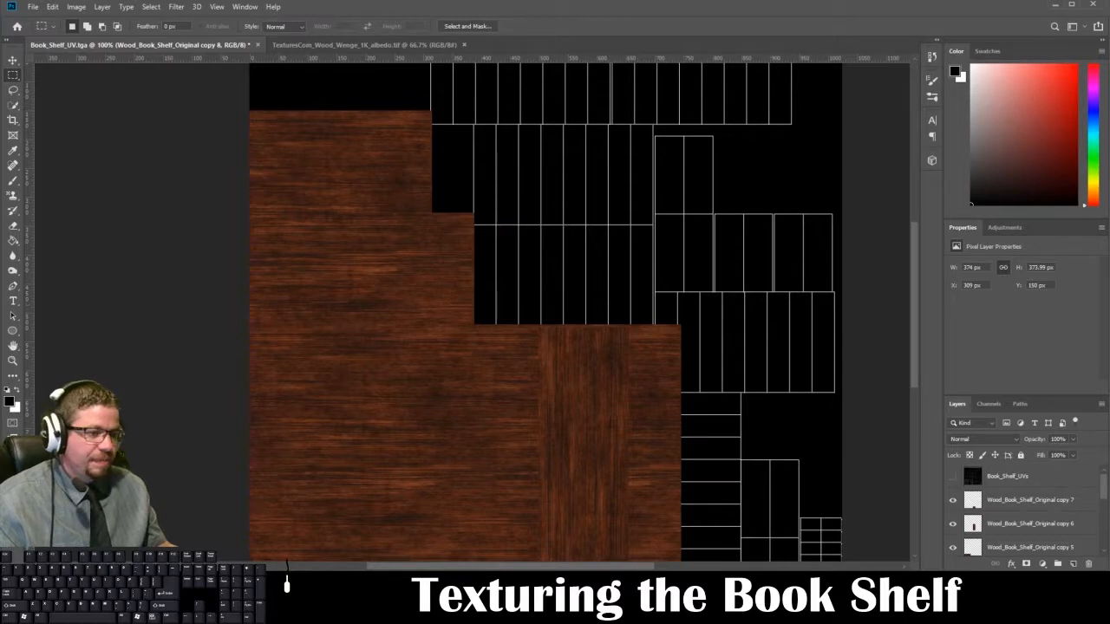
# Step: Switch to Maya and reload the base color image on the bookshelf material
pyautogui.click(254, 533)
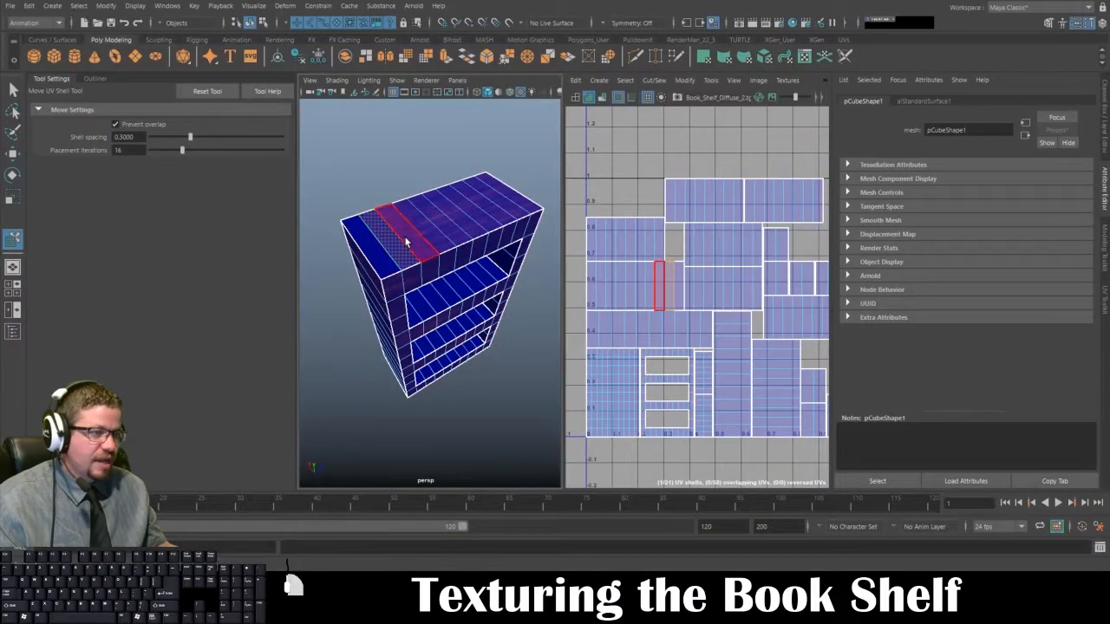
pyautogui.moveTo(406, 242); pyautogui.dragTo(443, 218, button='right')
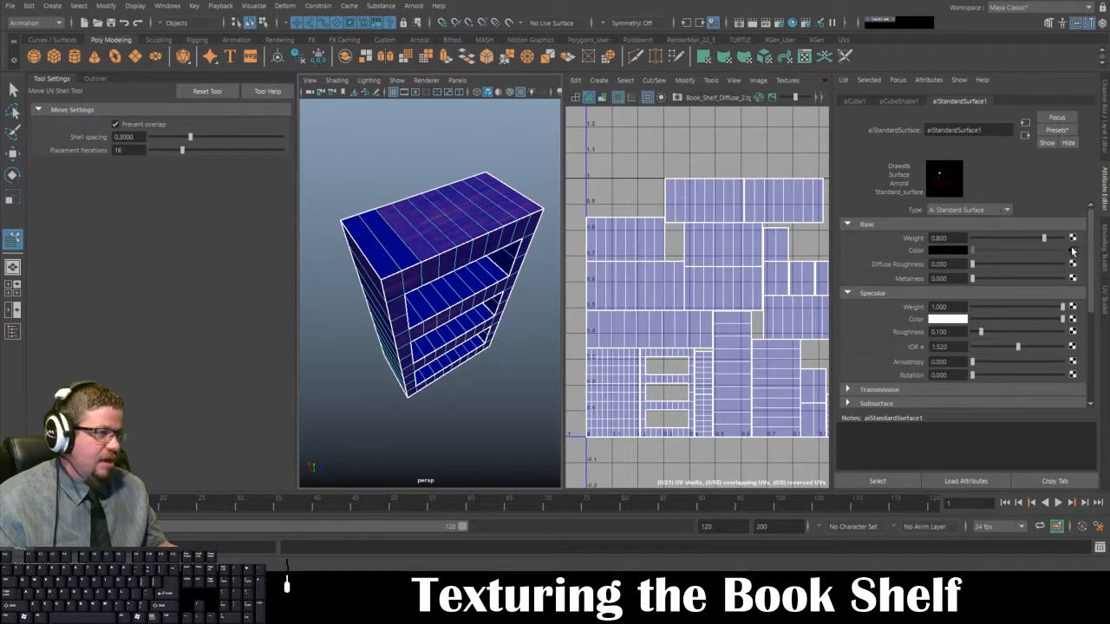
pyautogui.click(1073, 251)
pyautogui.click(956, 284)
pyautogui.click(607, 206)
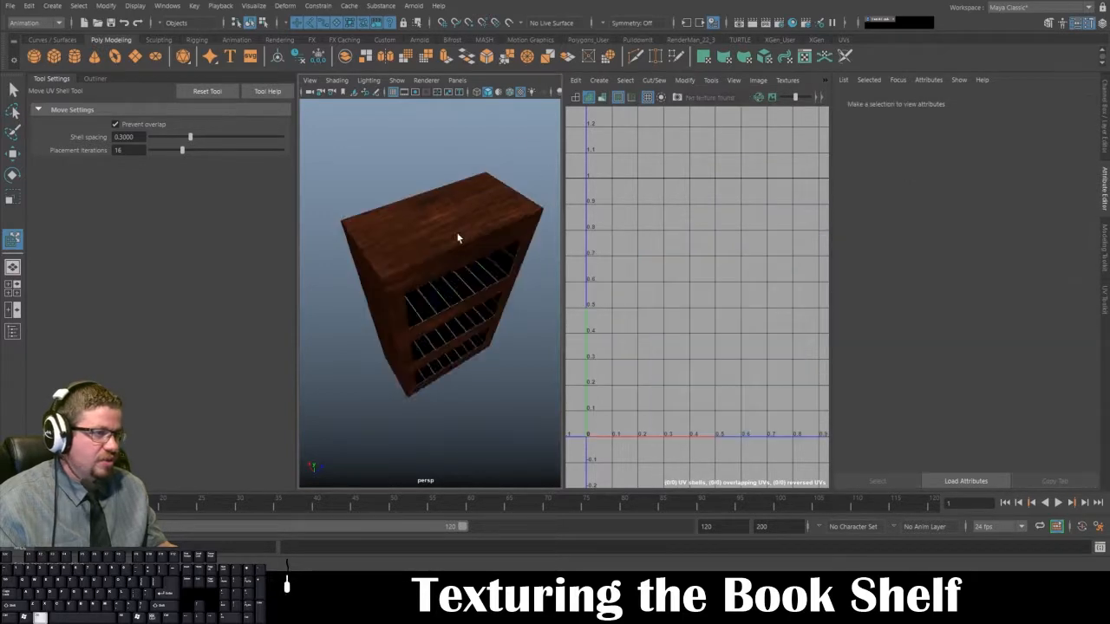
# Step: Examine the wood on the bookshelf's sides, front frame and shelf interiors to find faces still without texture
pyautogui.keyDown('alt'); pyautogui.moveTo(459, 237); pyautogui.dragTo(438, 378); pyautogui.keyUp('alt')
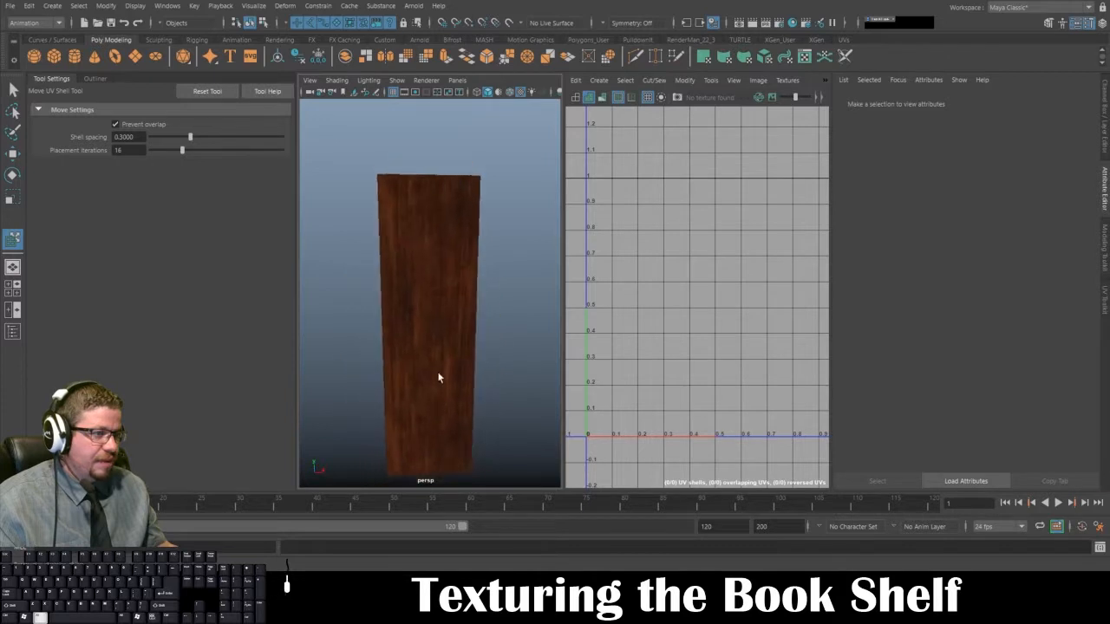
pyautogui.keyDown('alt'); pyautogui.moveTo(431, 206); pyautogui.dragTo(486, 276); pyautogui.keyUp('alt')
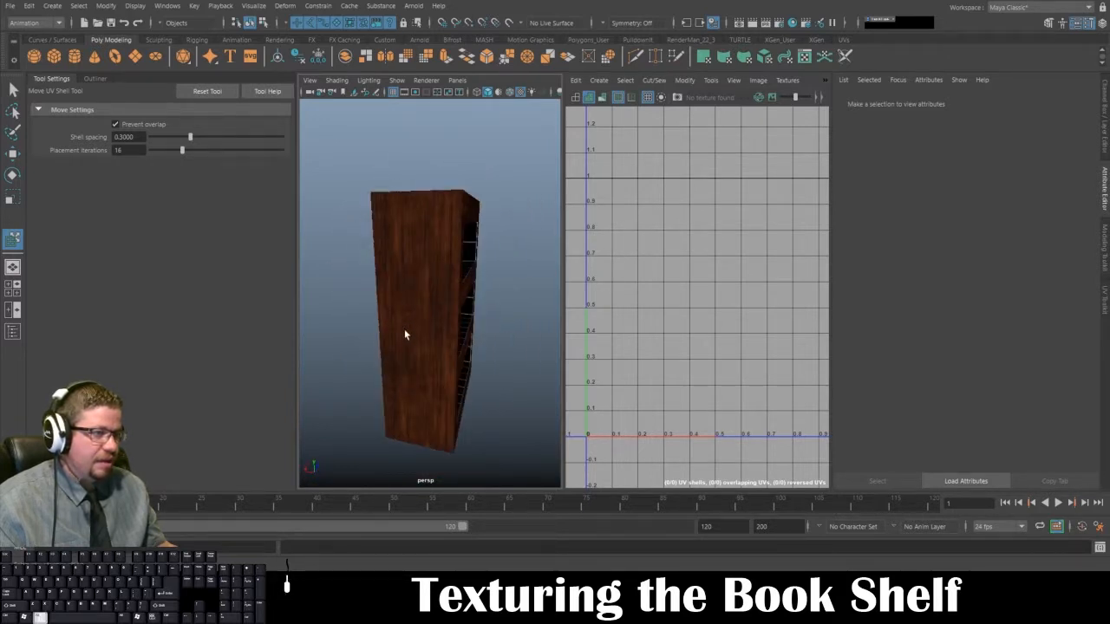
pyautogui.keyDown('alt'); pyautogui.moveTo(404, 335); pyautogui.dragTo(480, 290); pyautogui.keyUp('alt')
pyautogui.keyDown('alt'); pyautogui.moveTo(481, 289); pyautogui.dragTo(472, 238, button='right'); pyautogui.keyUp('alt')
pyautogui.moveTo(473, 238)
pyautogui.keyDown('alt'); pyautogui.mouseDown()
pyautogui.moveTo(535, 245)
pyautogui.moveTo(457, 225)
pyautogui.mouseUp(); pyautogui.keyUp('alt')
pyautogui.keyDown('alt'); pyautogui.moveTo(456, 226); pyautogui.dragTo(451, 291, button='right'); pyautogui.keyUp('alt')
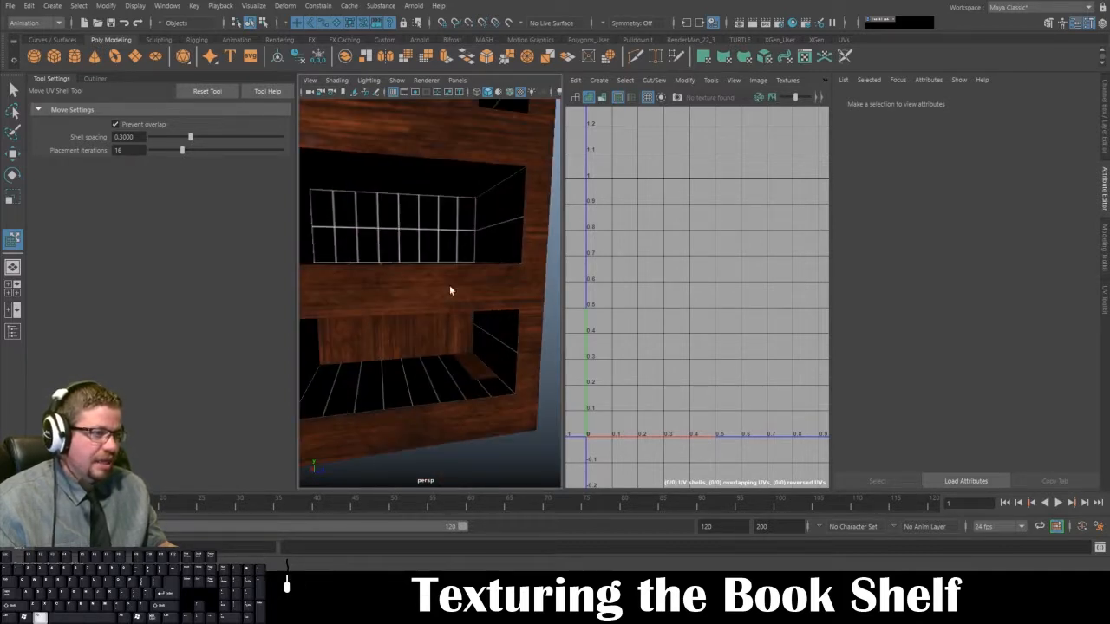
pyautogui.keyDown('alt'); pyautogui.moveTo(451, 290); pyautogui.dragTo(436, 318); pyautogui.keyUp('alt')
pyautogui.keyDown('alt'); pyautogui.moveTo(436, 318); pyautogui.dragTo(413, 289, button='right'); pyautogui.keyUp('alt')
pyautogui.click(413, 289)
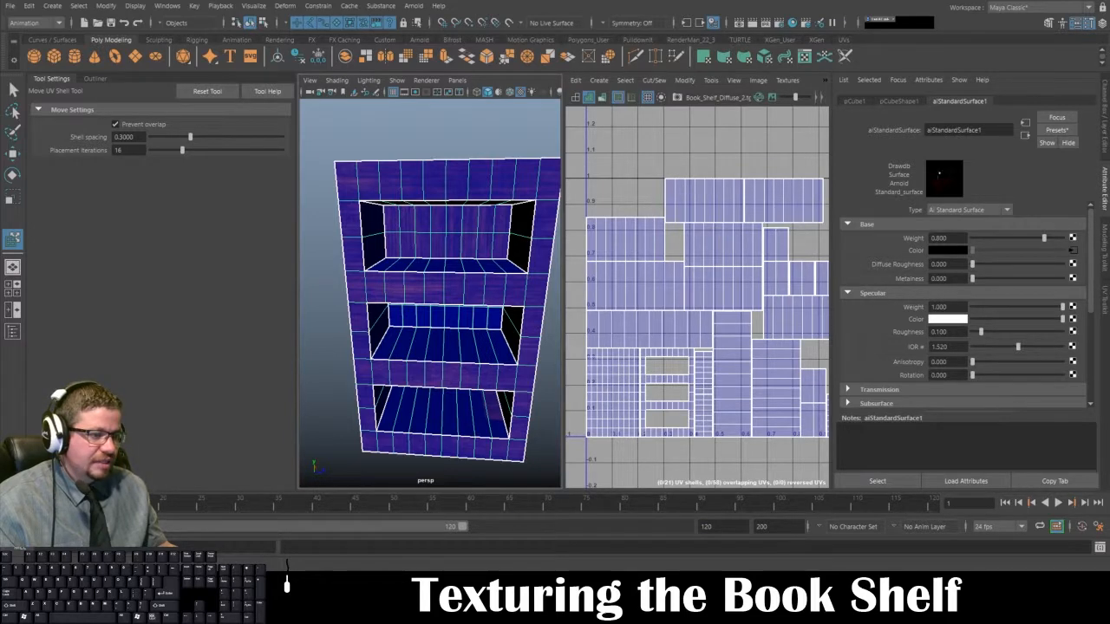
# Step: Return to Photoshop, show the Book_Shelf_UVs layer and duplicate the Wood_Book_Shelf_Original copy layer
pyautogui.hotkey('alt', 'Tab')
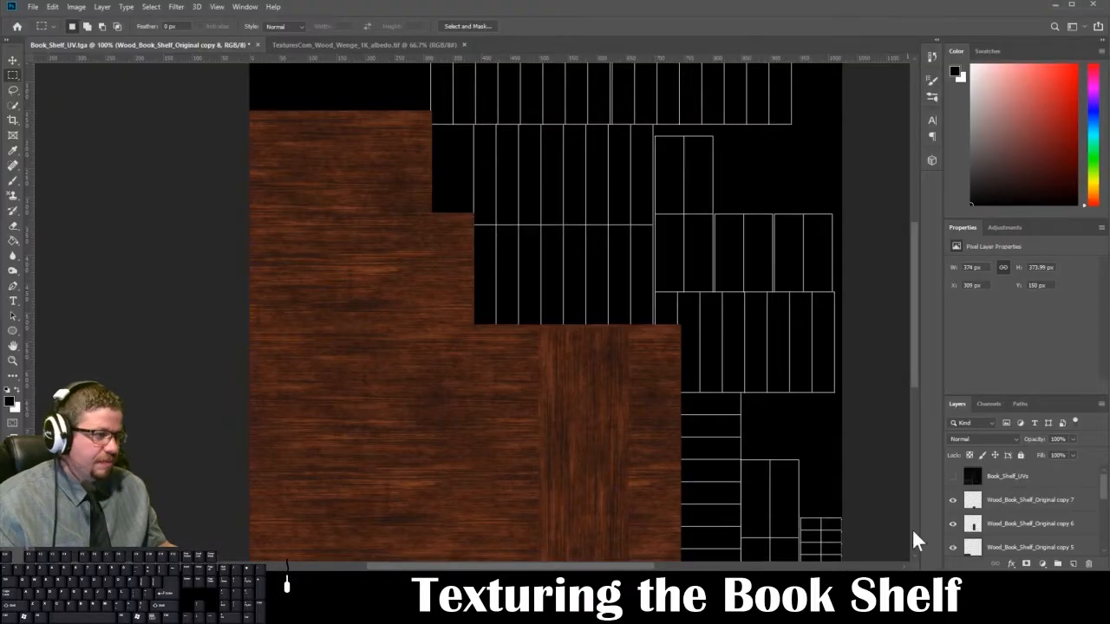
pyautogui.click(955, 478)
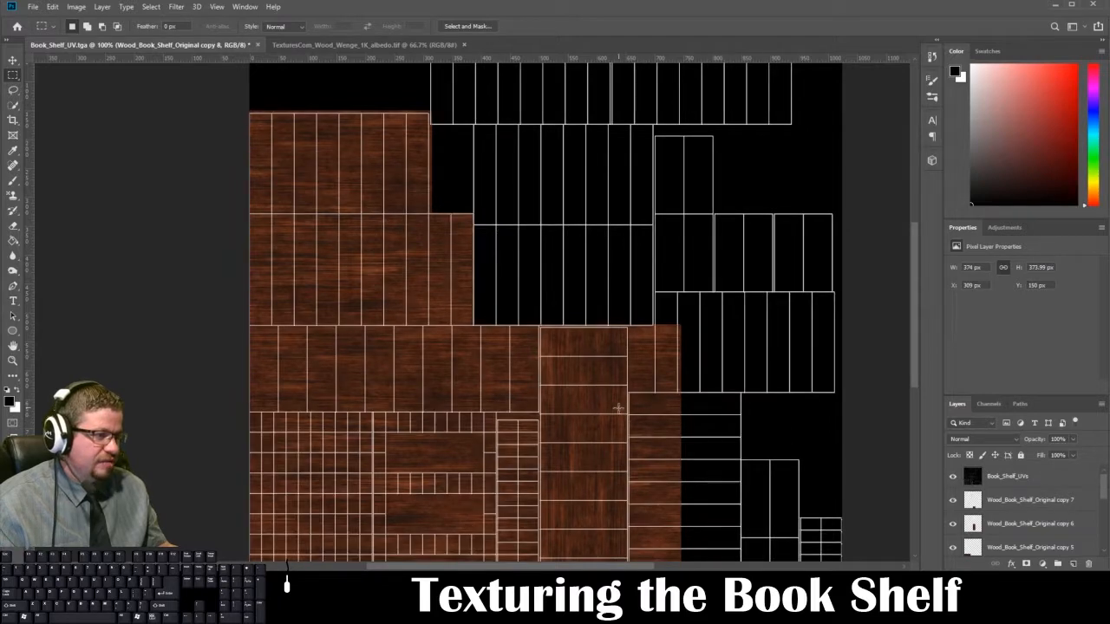
pyautogui.scroll(-6, 973, 511)
pyautogui.click(1004, 528)
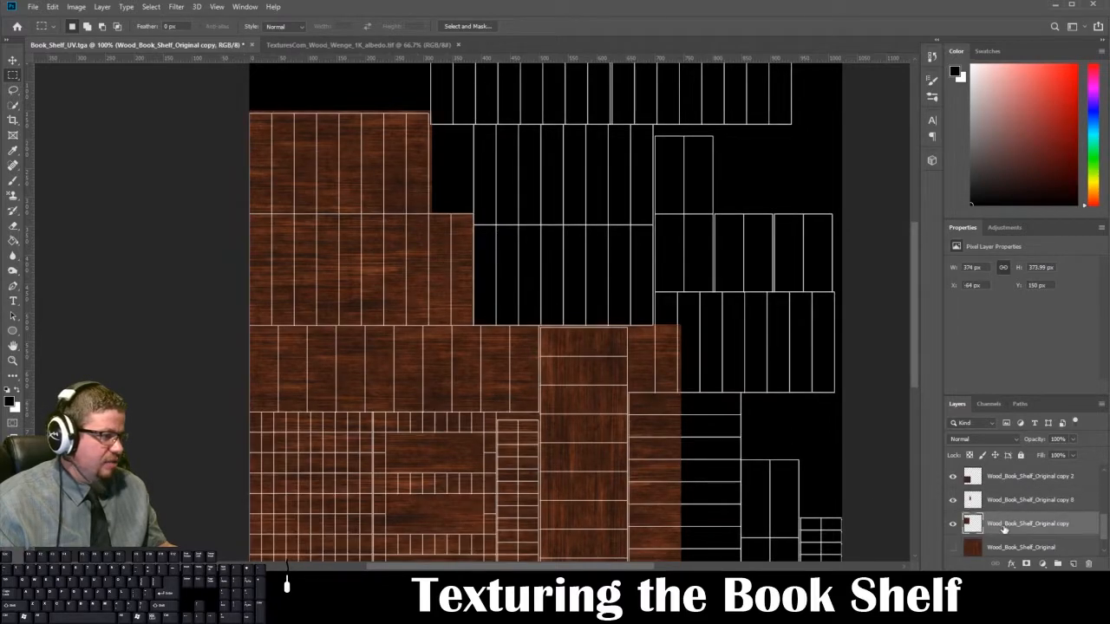
pyautogui.moveTo(1039, 524); pyautogui.dragTo(1074, 564)
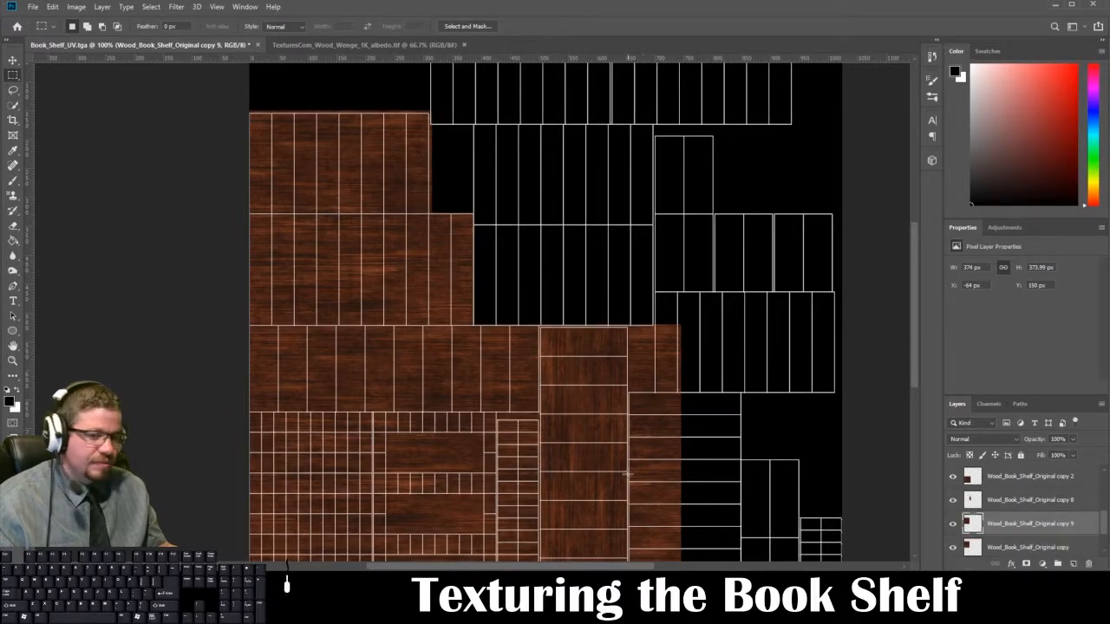
# Step: Rotate the Wood_Book_Shelf_Original copy 9 layer -90 degrees and place it directly beneath Book_Shelf_UVs in the layer order
pyautogui.hotkey('ctrl', 't')
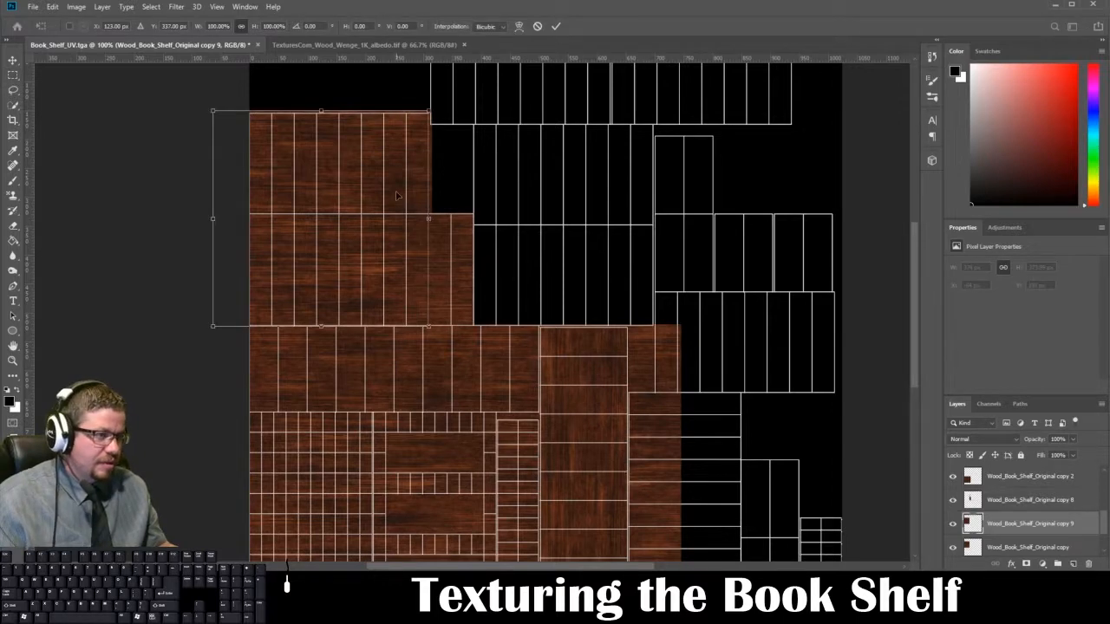
pyautogui.keyDown('shift'); pyautogui.moveTo(442, 110); pyautogui.dragTo(221, 97); pyautogui.keyUp('shift')
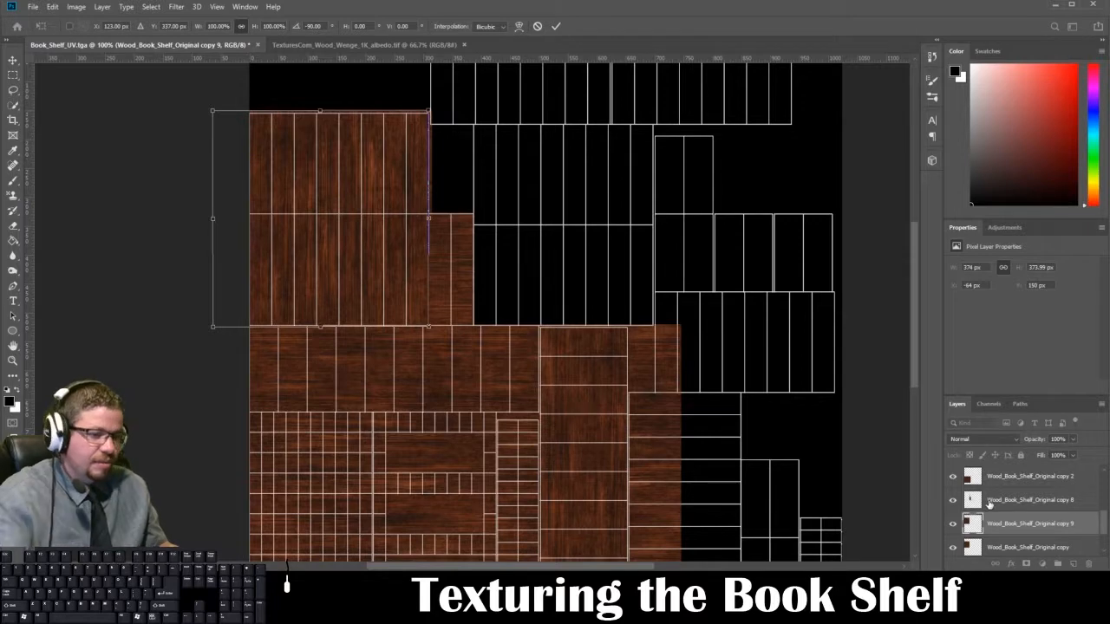
pyautogui.press('Return')
pyautogui.moveTo(1025, 524); pyautogui.dragTo(1031, 483)
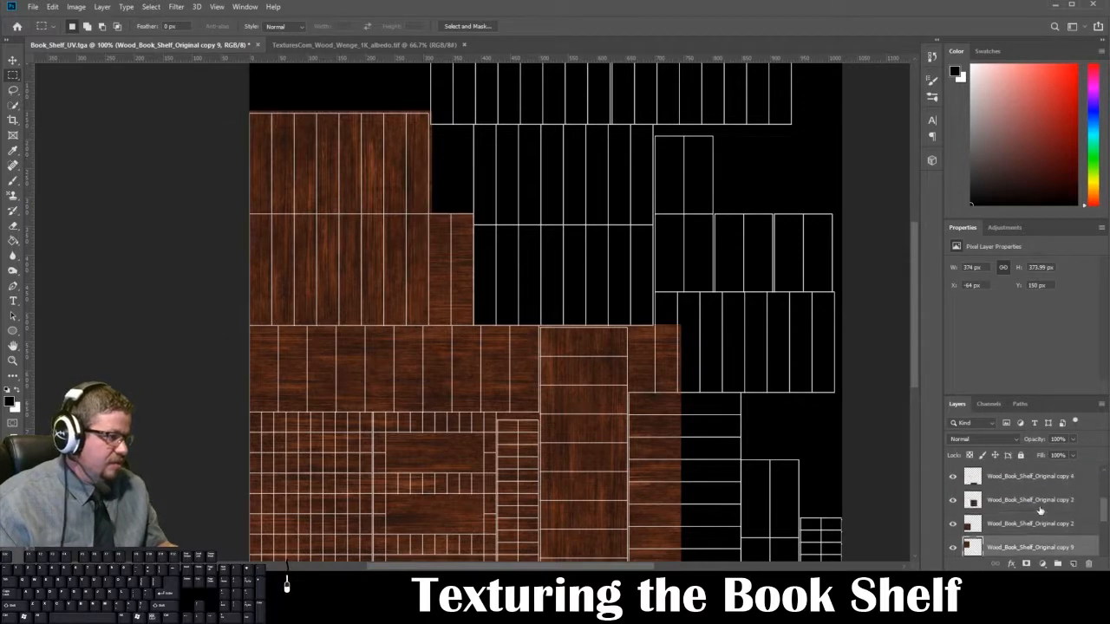
pyautogui.moveTo(1050, 547); pyautogui.dragTo(1067, 492)
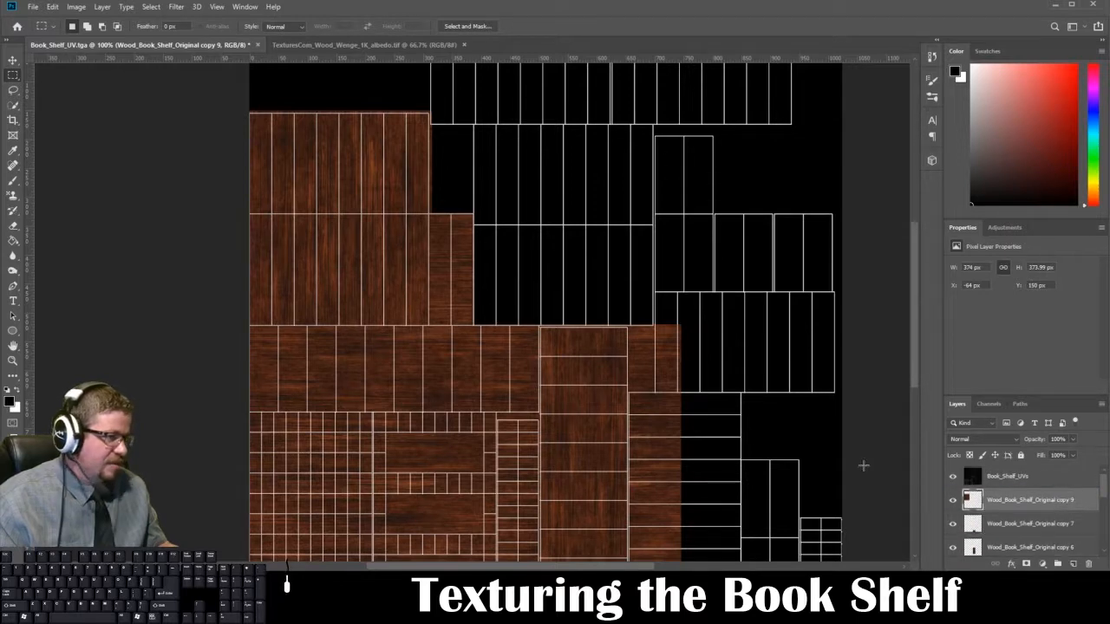
# Step: Move the rotated wood piece onto the densely gridded front-frame shell, positioned at X -1 px, Y 671 px
pyautogui.hotkey('ctrl', 't')
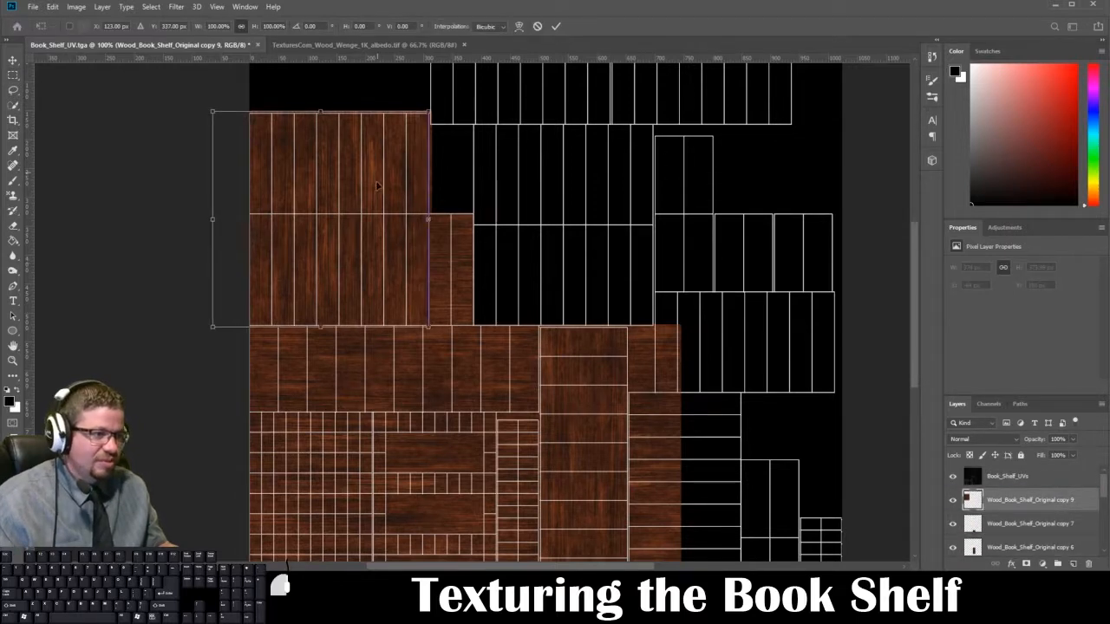
pyautogui.moveTo(383, 183); pyautogui.dragTo(411, 478)
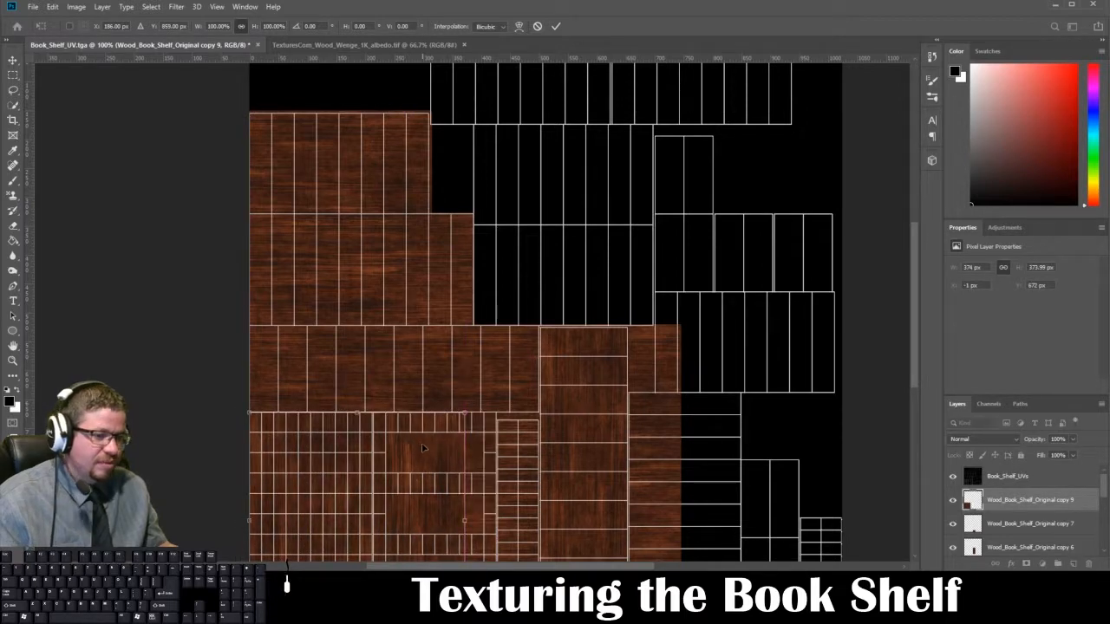
pyautogui.press('Return')
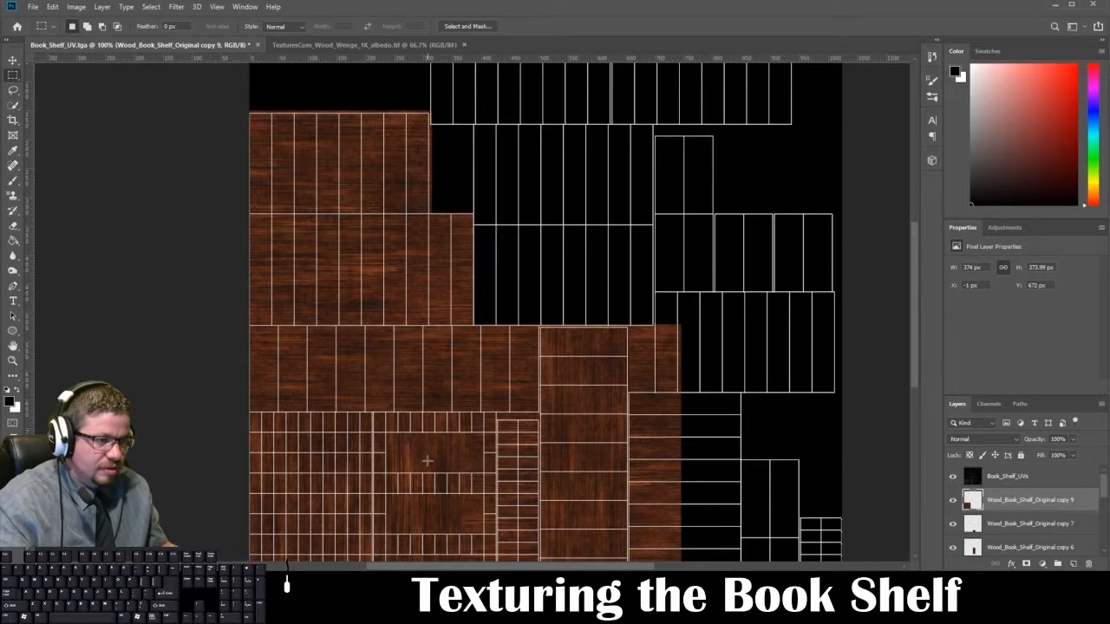
pyautogui.click(953, 476)
pyautogui.click(954, 477)
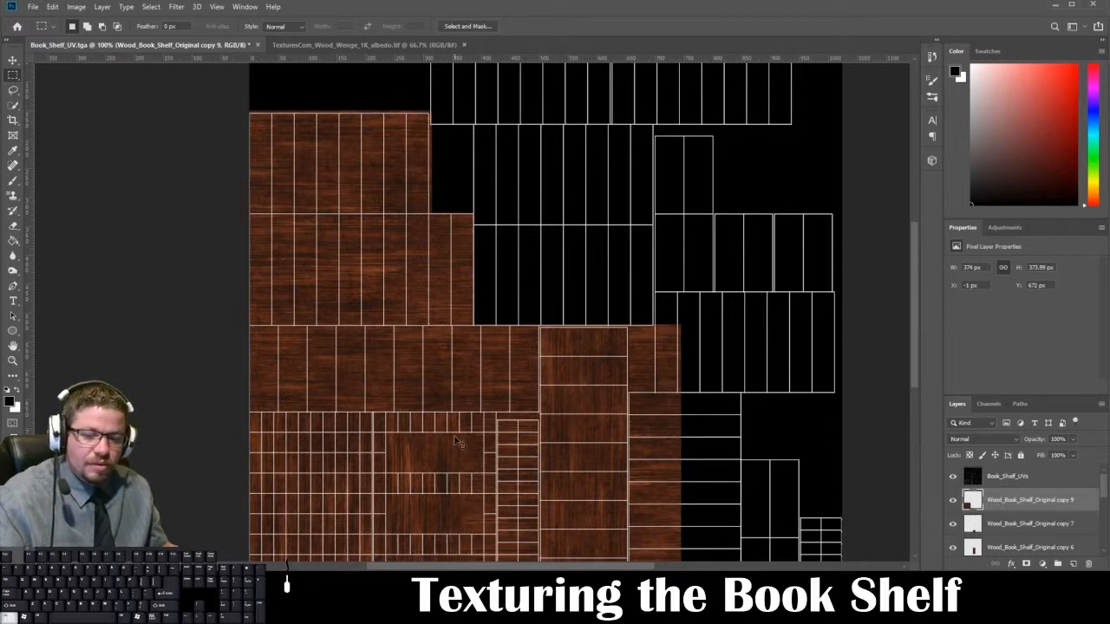
pyautogui.hotkey('ctrl', 't')
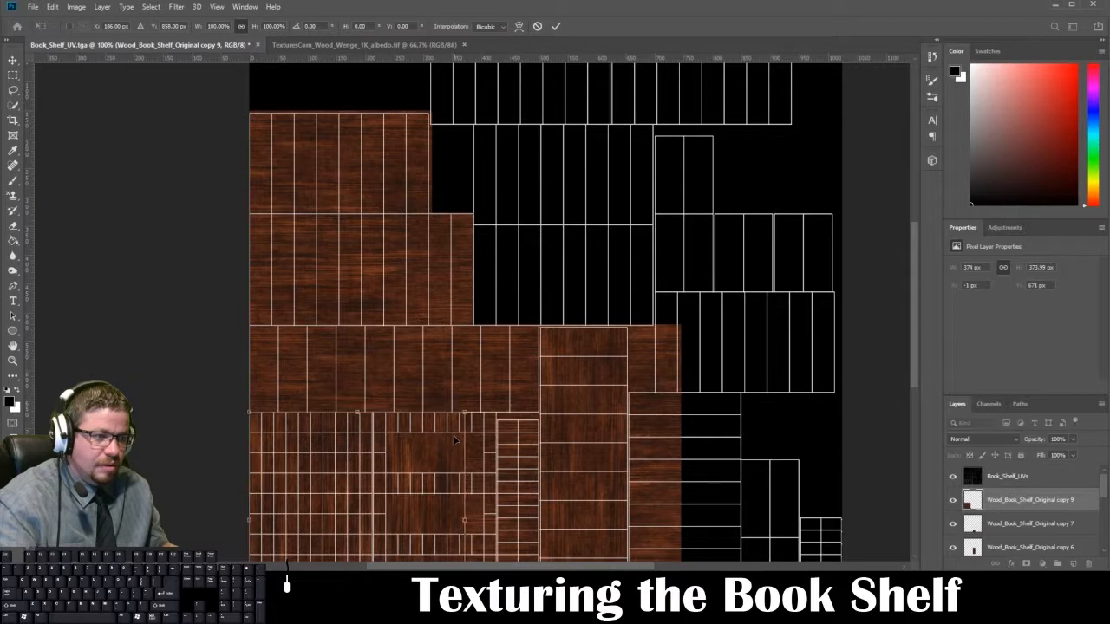
pyautogui.press('Return')
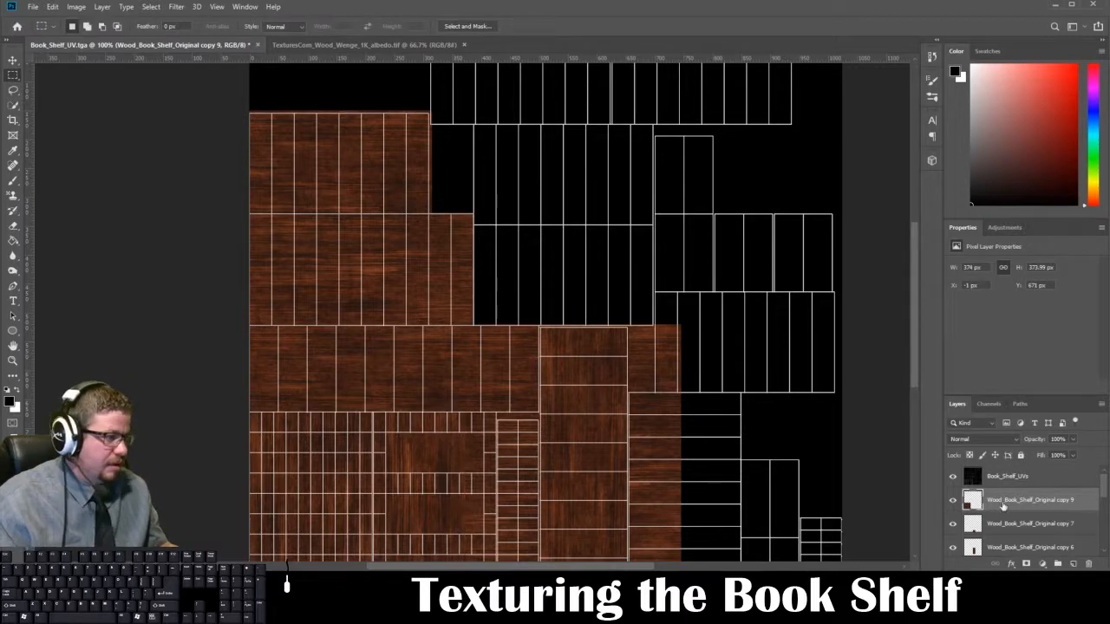
# Step: Duplicate the Wood_Book_Shelf_Original copy 9 layer and move the duplicate 374 px to the right, edge to edge with the original
pyautogui.moveTo(1003, 506); pyautogui.dragTo(1074, 565)
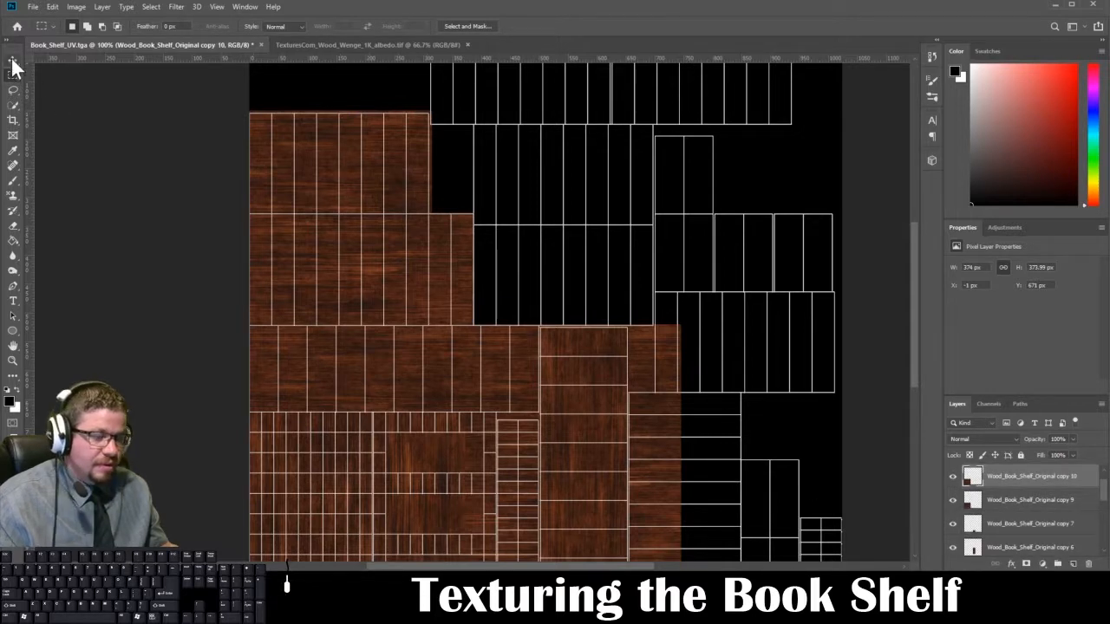
pyautogui.hotkey('ctrl', 't')
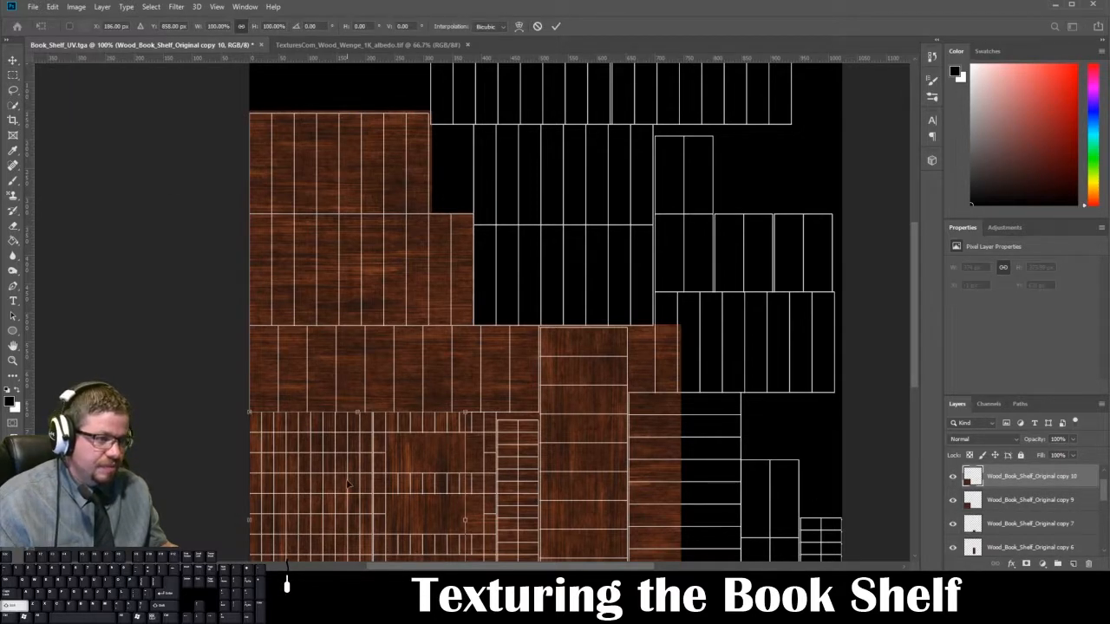
pyautogui.moveTo(346, 484); pyautogui.dragTo(560, 486)
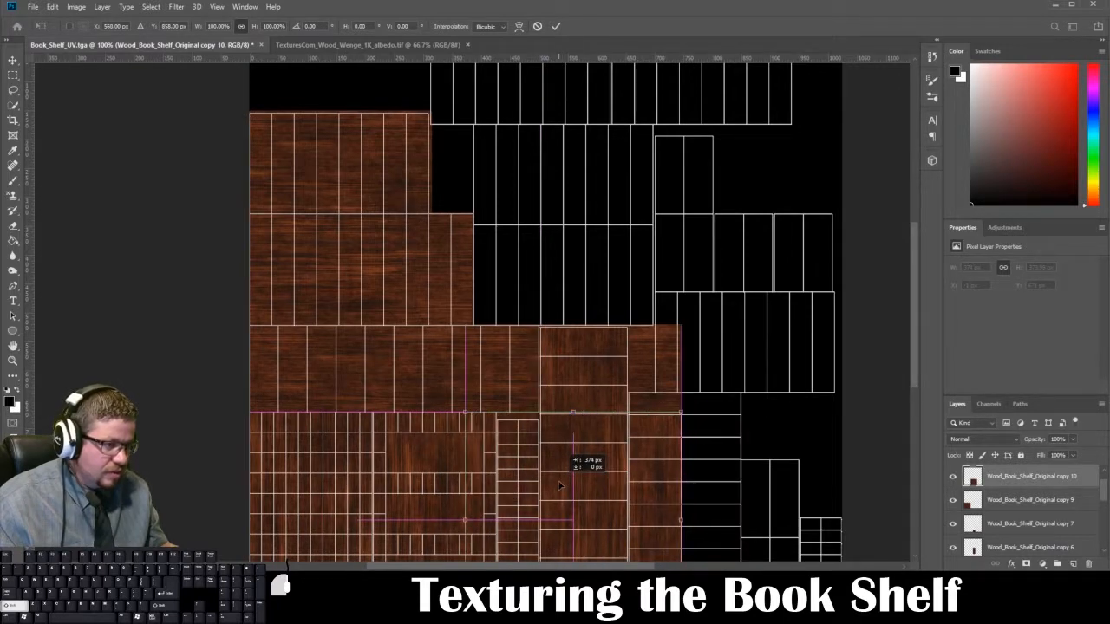
pyautogui.press('Return')
# Step: Marquee-select and delete the duplicate's wood beyond the front-frame shell's right edge, then clear the selection
pyautogui.press('m')
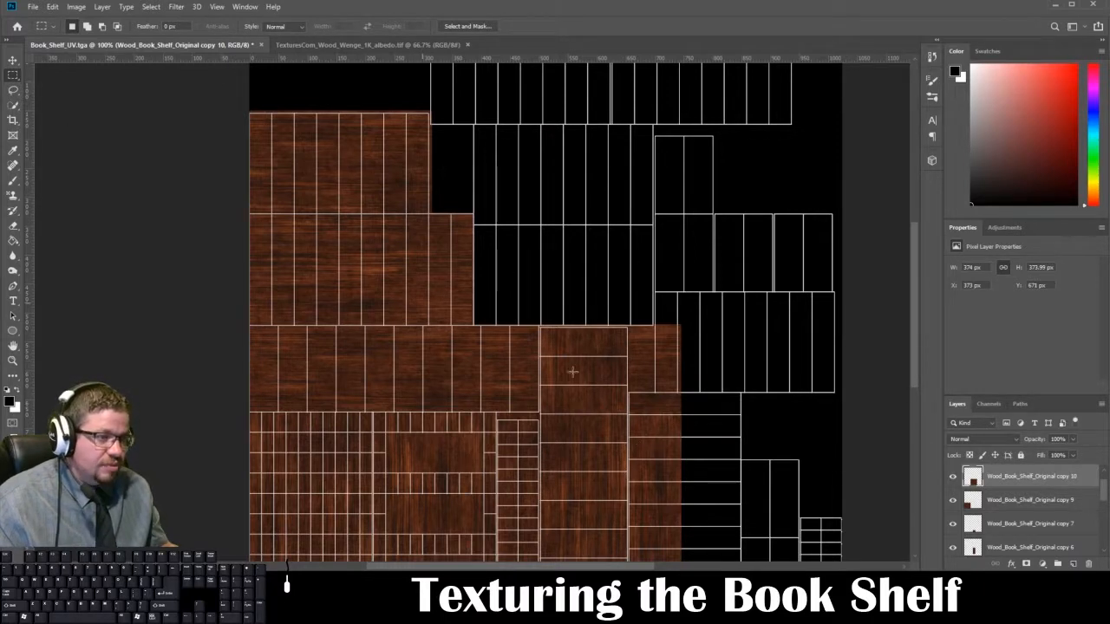
pyautogui.scroll(-5, 711, 300)
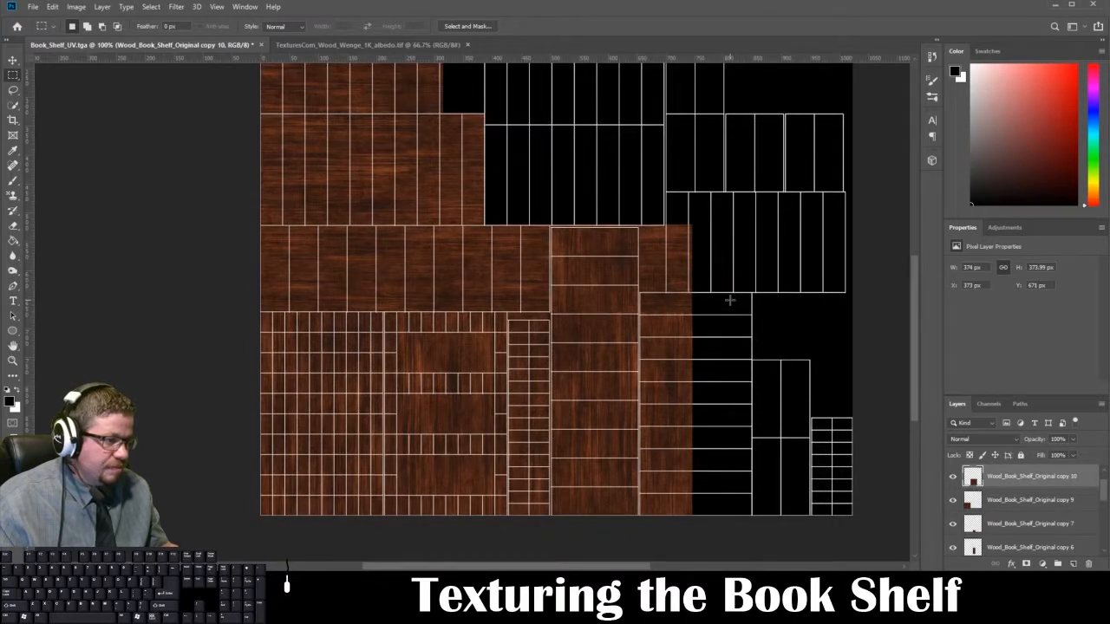
pyautogui.moveTo(731, 300); pyautogui.dragTo(508, 555)
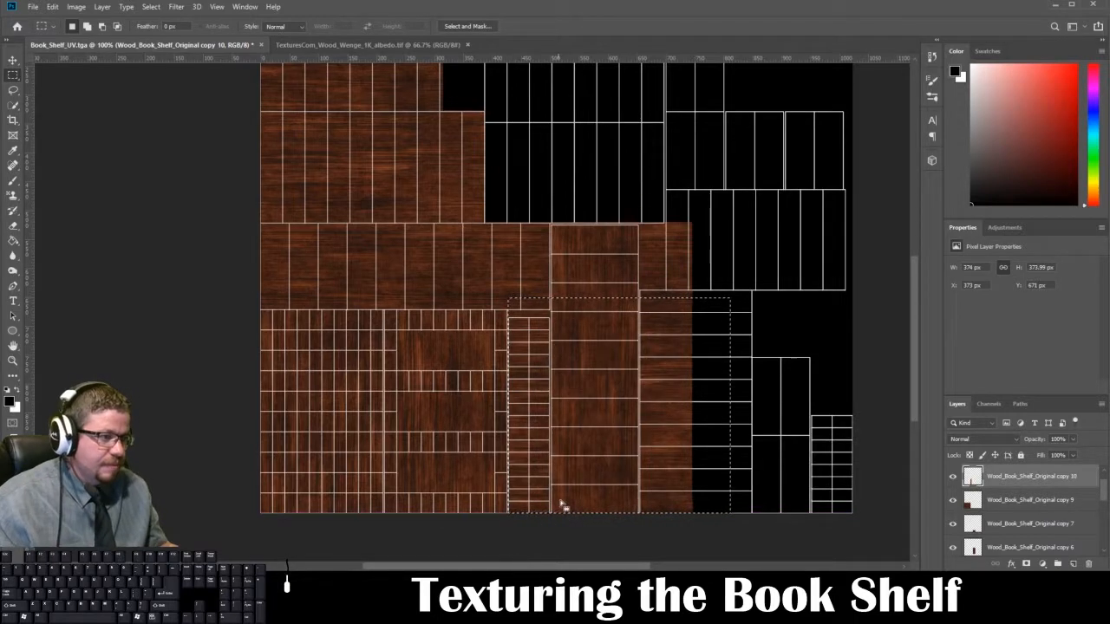
pyautogui.click(567, 249)
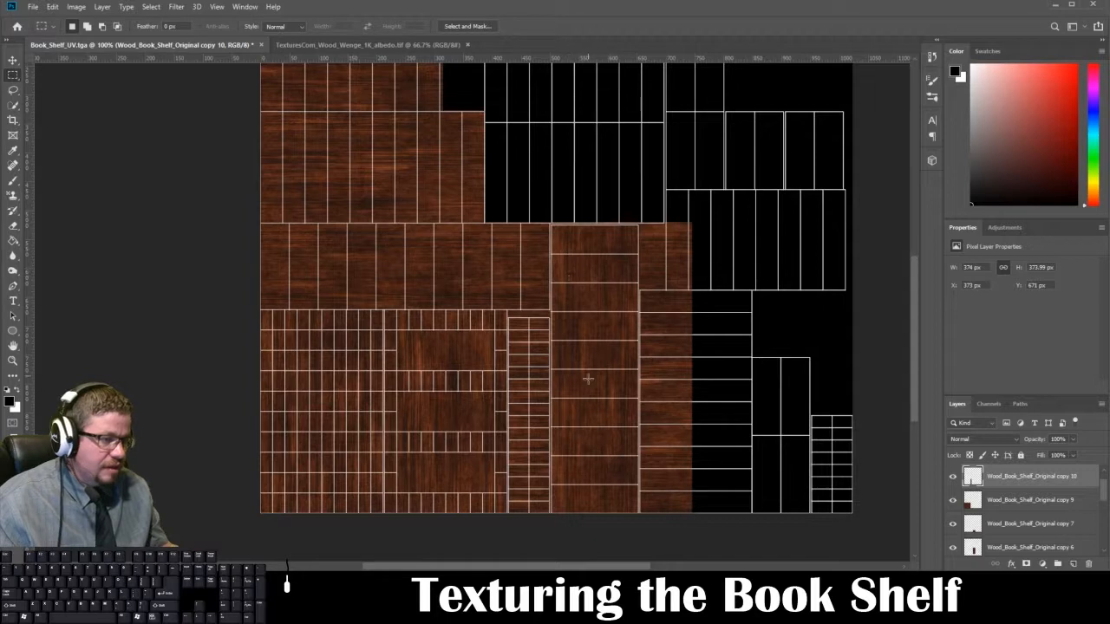
pyautogui.hotkey('ctrl', 'shift', 's')
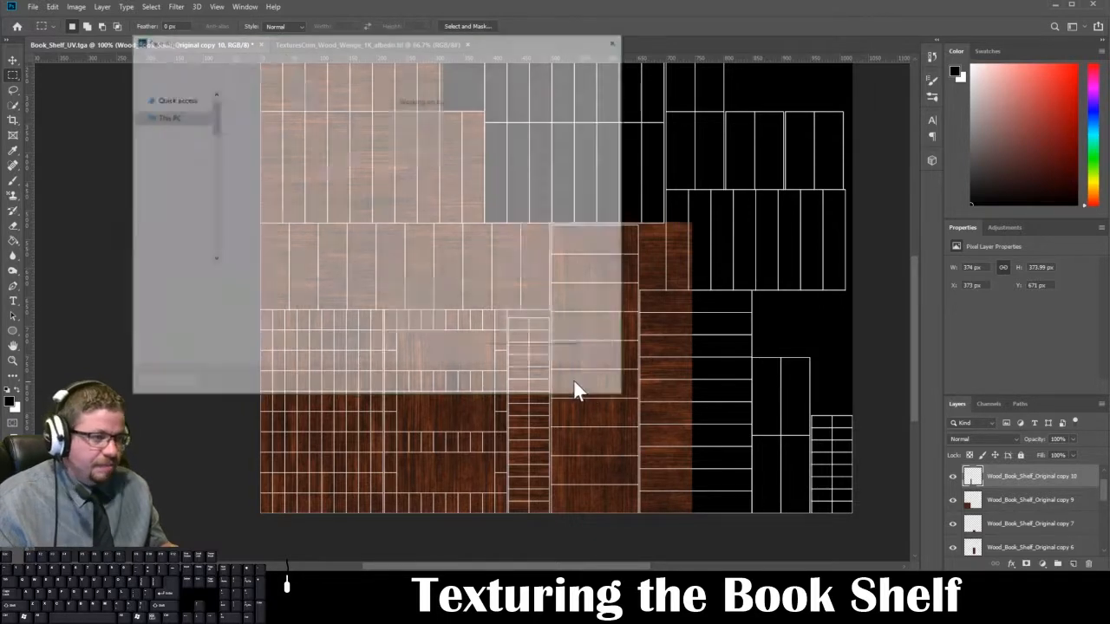
pyautogui.click(391, 293)
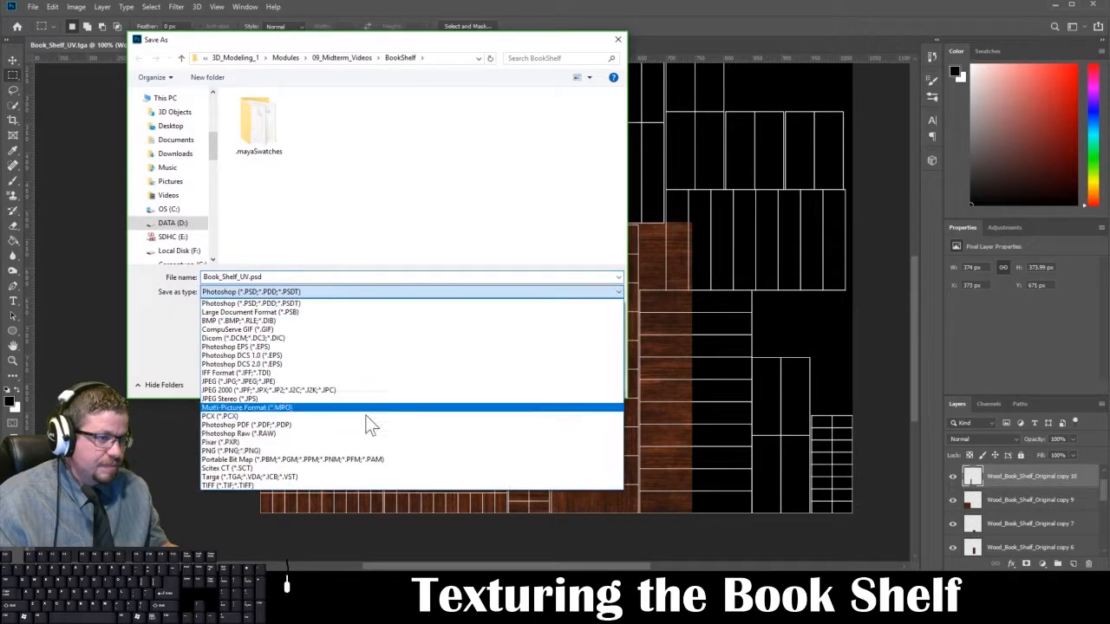
pyautogui.click(362, 475)
pyautogui.click(391, 130)
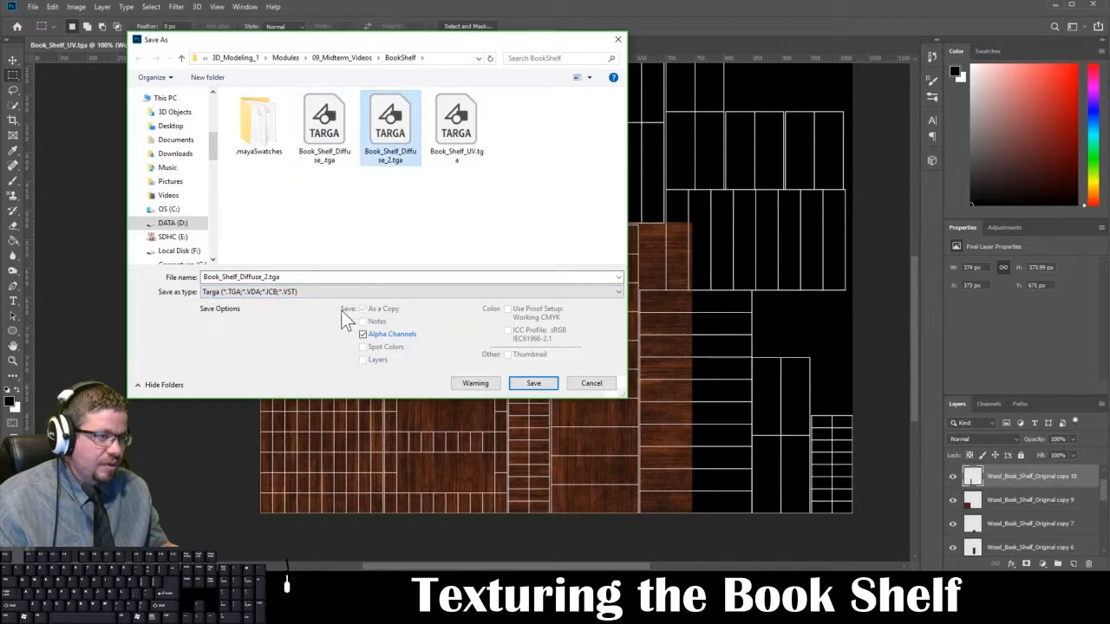
pyautogui.click(363, 334)
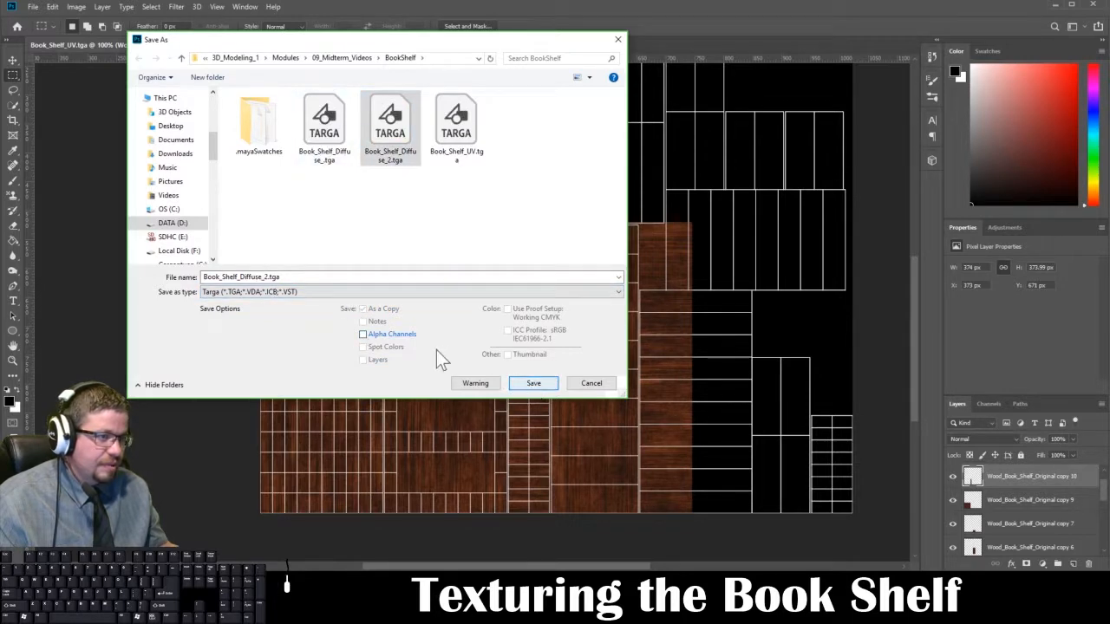
pyautogui.click(535, 383)
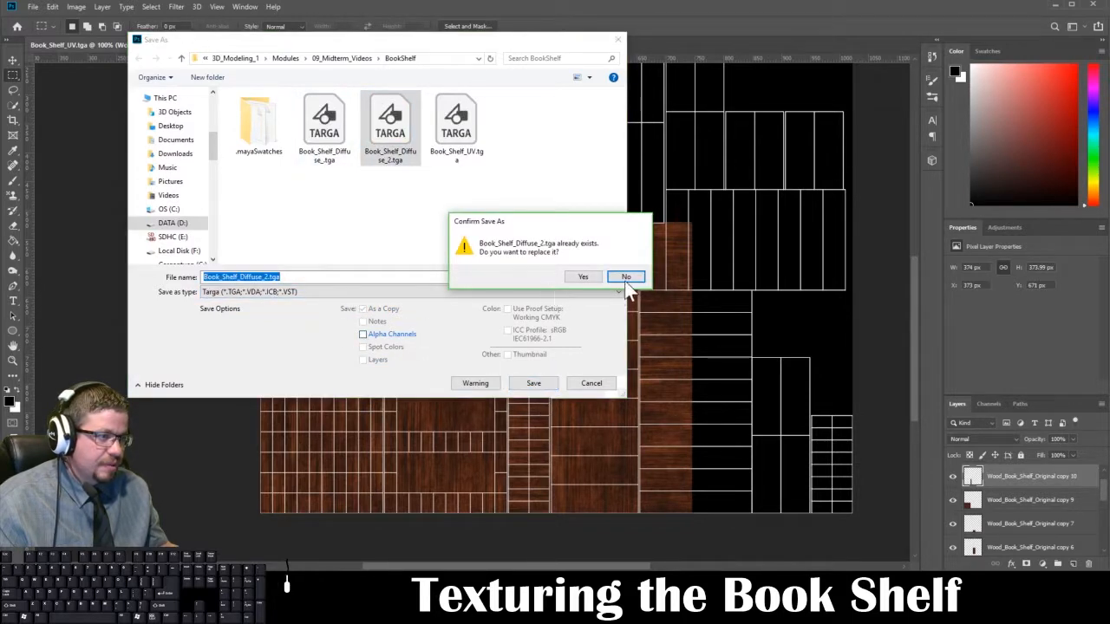
pyautogui.click(625, 281)
pyautogui.click(597, 381)
# Step: Hide the Book_Shelf_UVs layer and overwrite Book_Shelf_Diffuse_2.tga with a Targa copy that has no alpha channels
pyautogui.scroll(1, 963, 491)
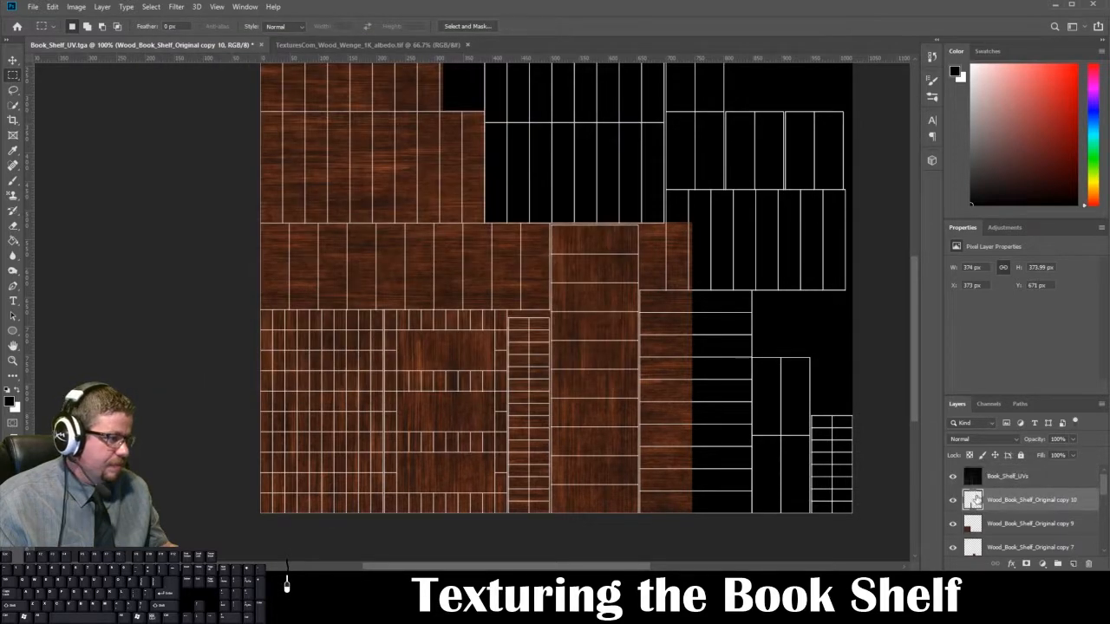
pyautogui.click(954, 477)
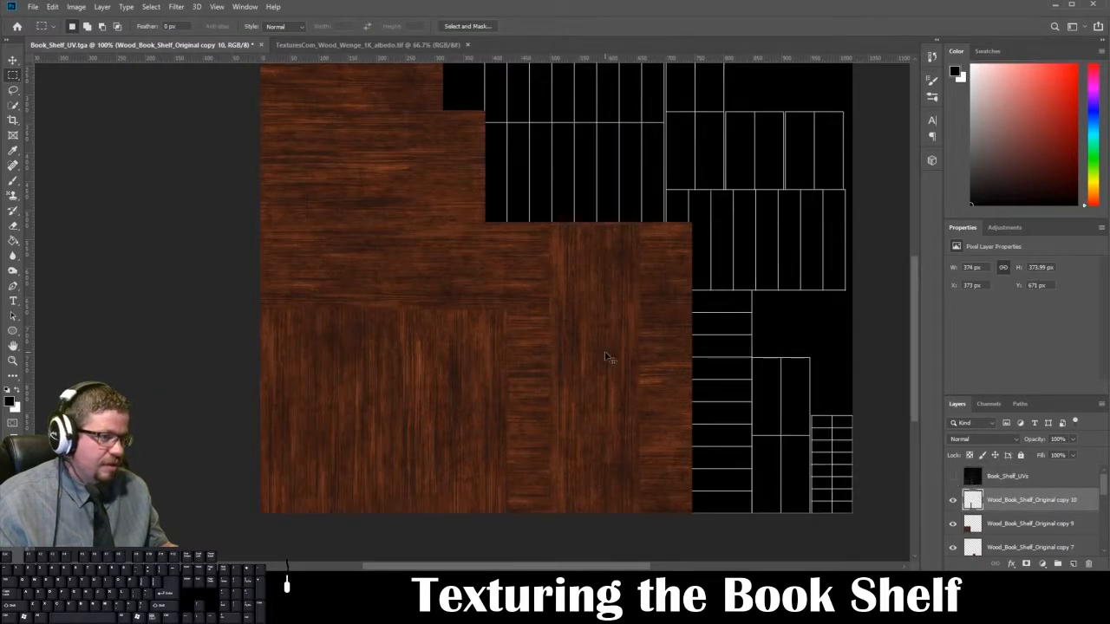
pyautogui.hotkey('ctrl', 'shift', 's')
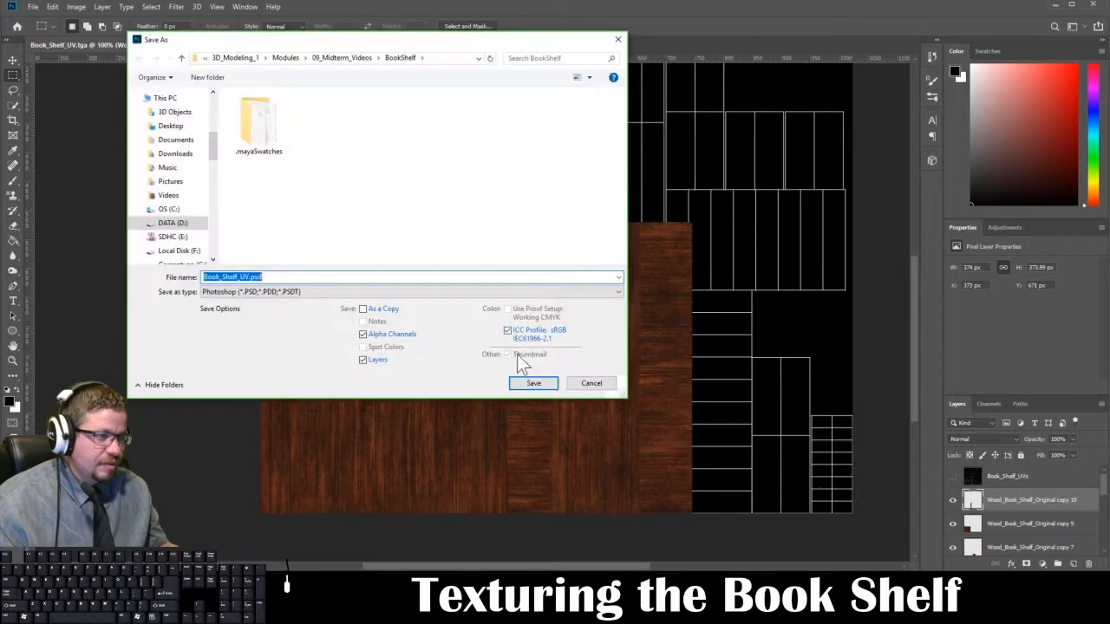
pyautogui.click(309, 290)
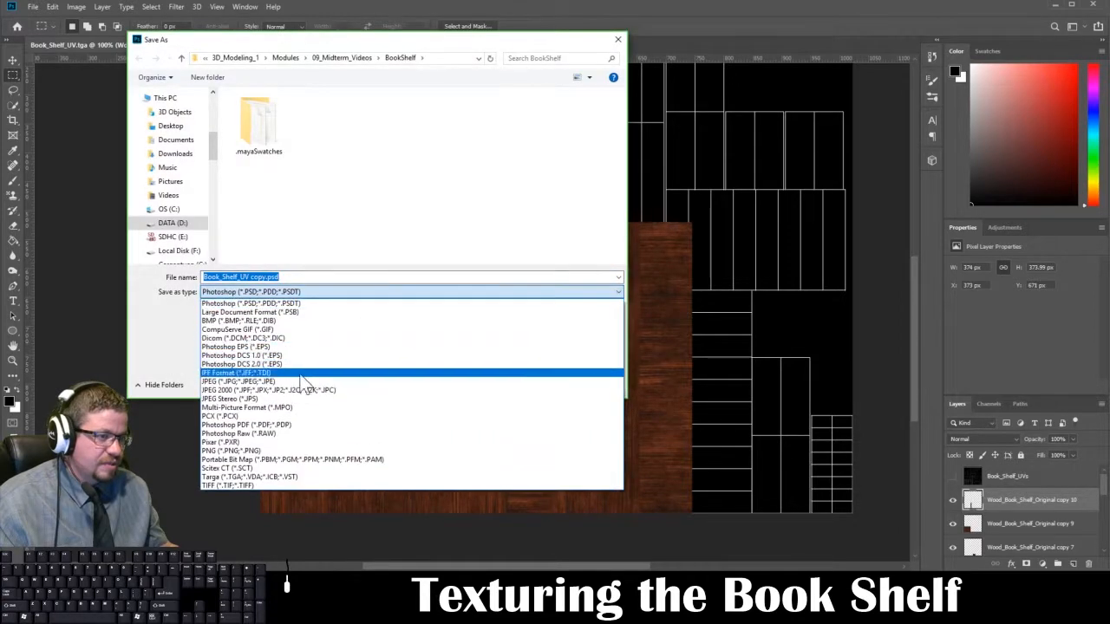
pyautogui.click(293, 476)
pyautogui.click(392, 147)
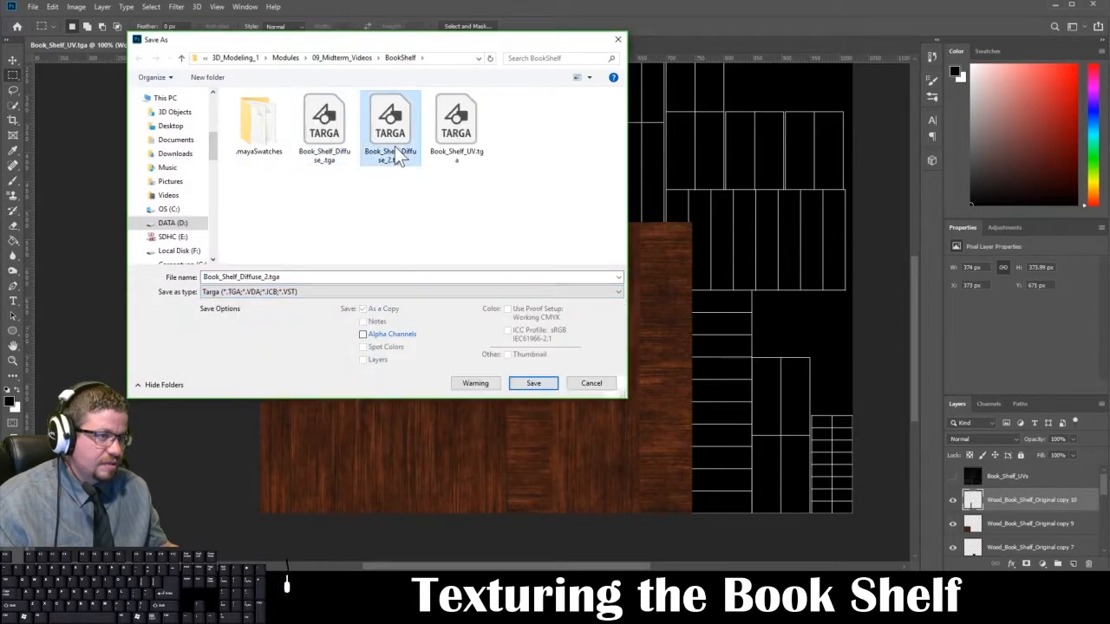
pyautogui.click(531, 383)
pyautogui.click(572, 293)
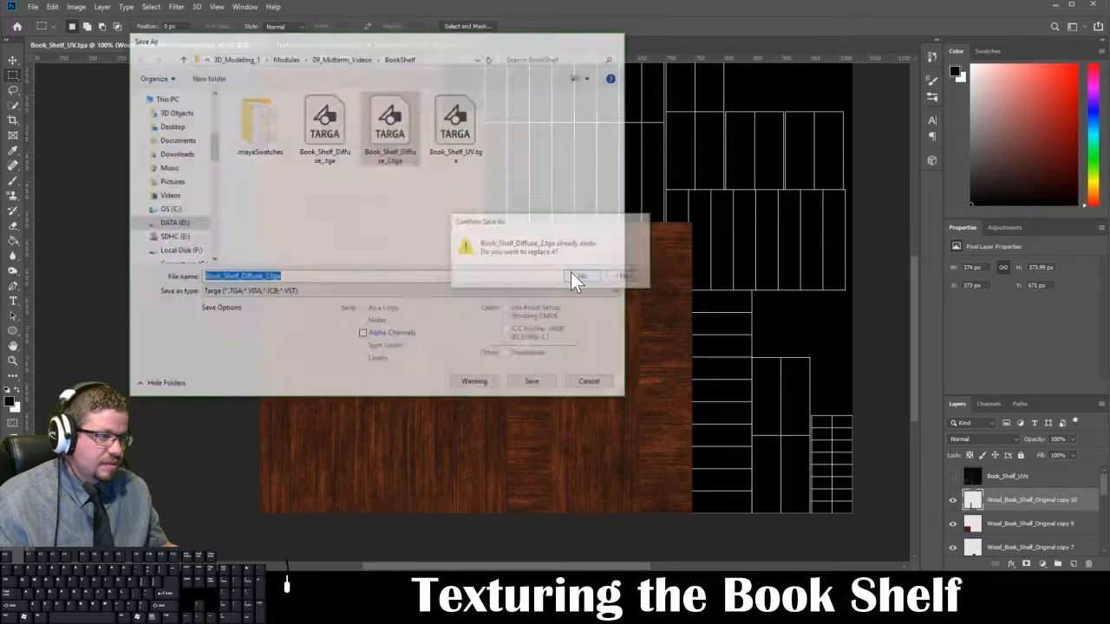
pyautogui.click(463, 240)
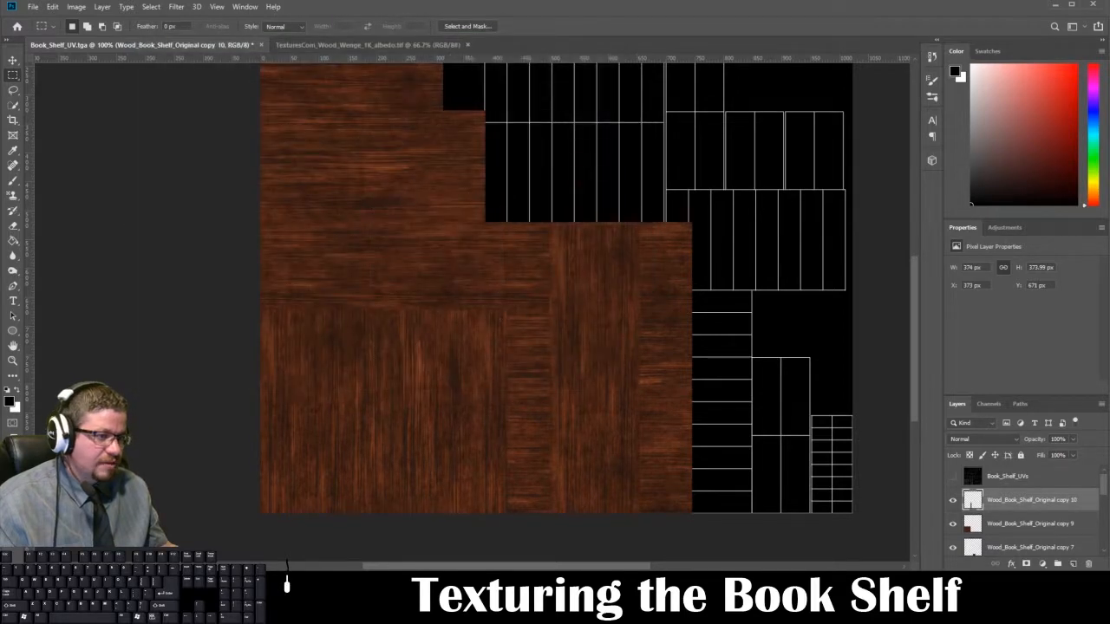
# Step: Switch to Maya, reload the base color image on the bookshelf material and deselect the bookshelf
pyautogui.click(306, 606)
pyautogui.click(281, 526)
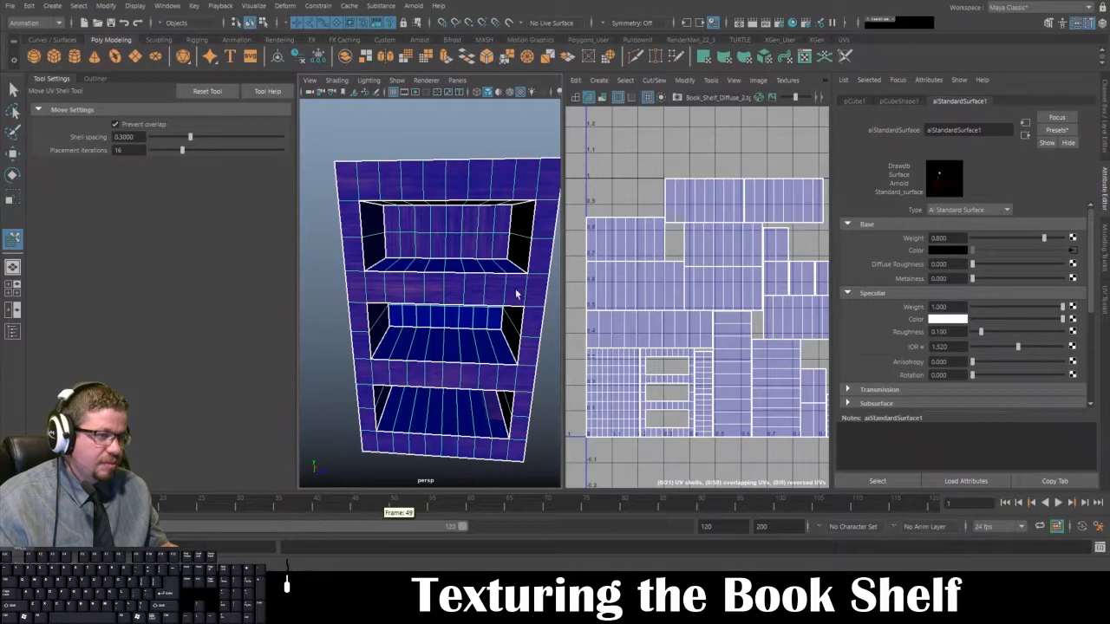
pyautogui.moveTo(458, 243); pyautogui.dragTo(501, 215, button='right')
pyautogui.click(1074, 250)
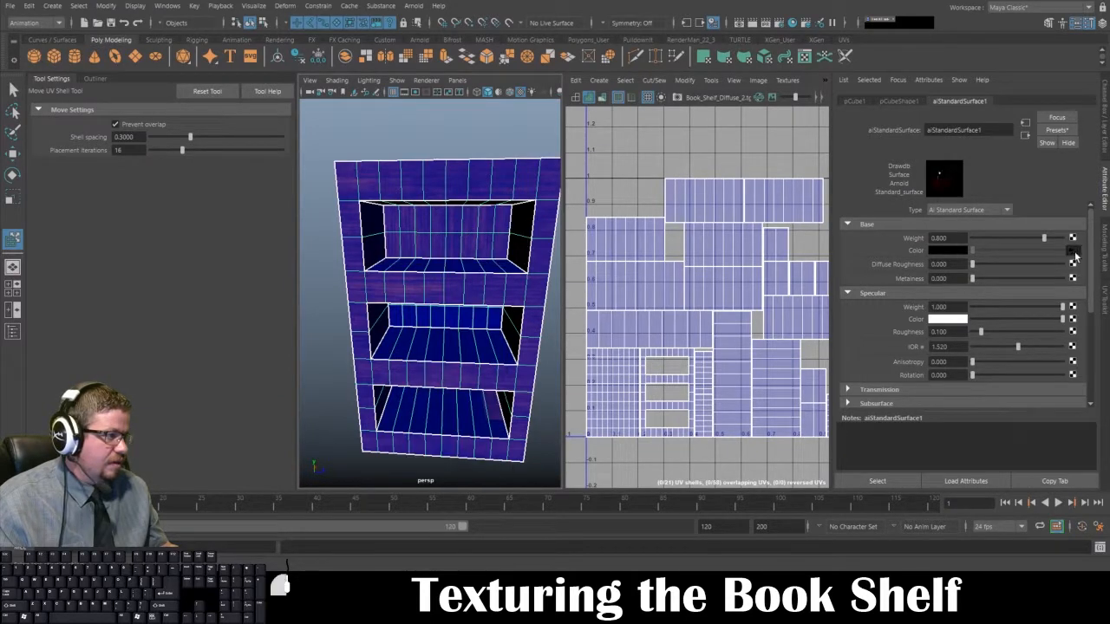
pyautogui.click(421, 120)
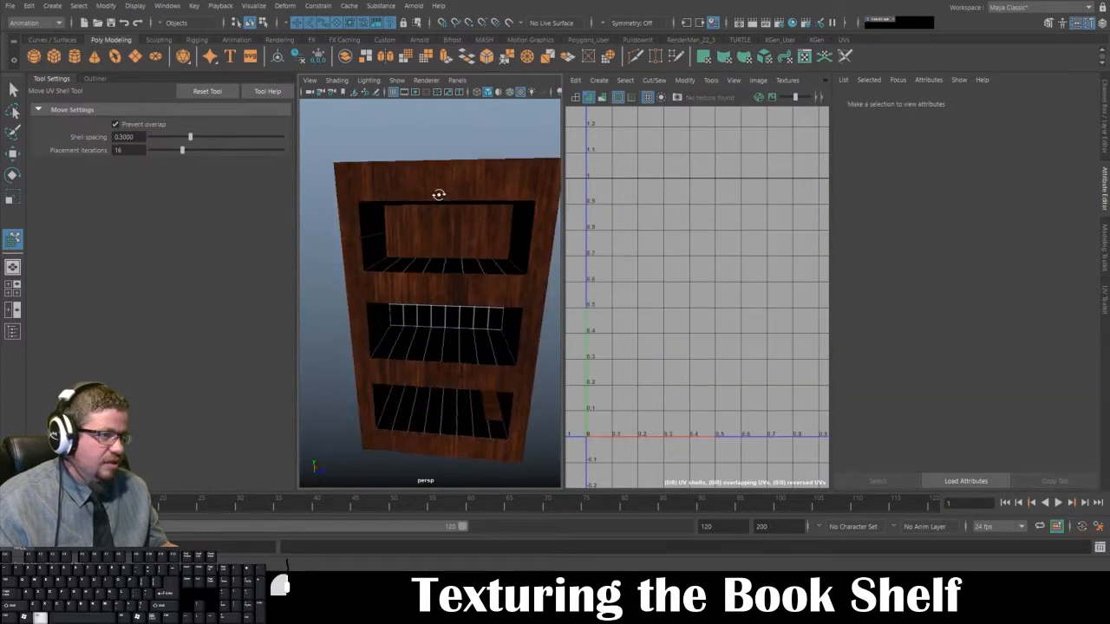
# Step: Examine the wood grain on the bookshelf's sides, front frame and shelf interiors from several angles, with the bookshelf both deselected and selected
pyautogui.keyDown('alt'); pyautogui.moveTo(437, 193); pyautogui.dragTo(315, 188); pyautogui.keyUp('alt')
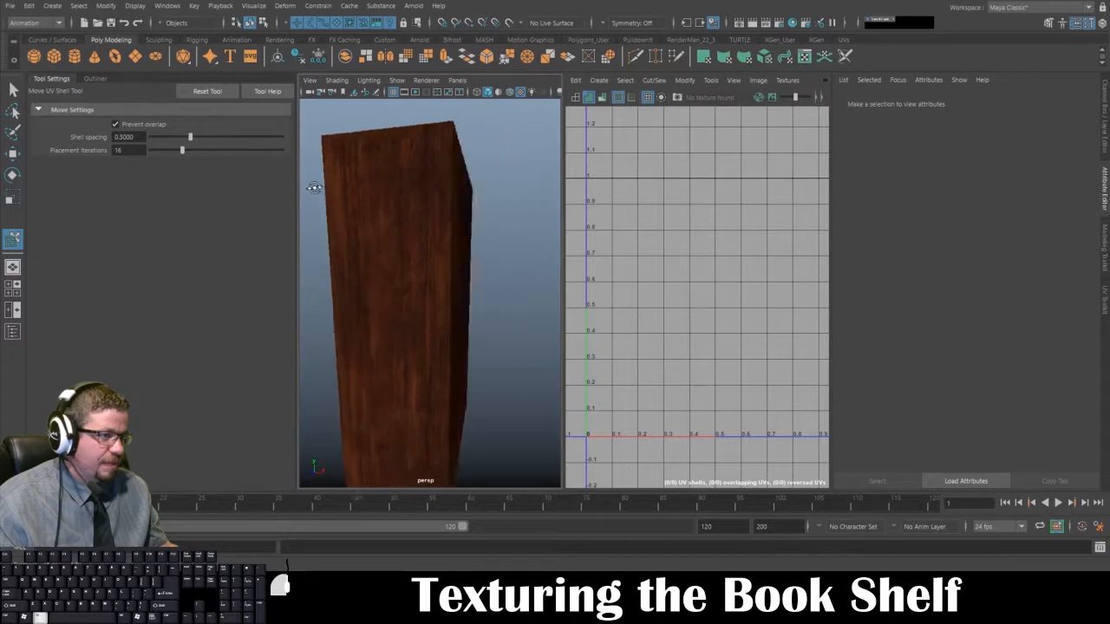
pyautogui.scroll(-5, 315, 188)
pyautogui.moveTo(351, 295)
pyautogui.keyDown('alt'); pyautogui.mouseDown()
pyautogui.moveTo(414, 300)
pyautogui.moveTo(330, 299)
pyautogui.moveTo(367, 308)
pyautogui.moveTo(347, 310)
pyautogui.mouseUp(); pyautogui.keyUp('alt')
pyautogui.keyDown('alt'); pyautogui.moveTo(425, 319); pyautogui.dragTo(369, 322); pyautogui.keyUp('alt')
pyautogui.keyDown('alt'); pyautogui.moveTo(368, 322); pyautogui.dragTo(421, 342, button='right'); pyautogui.keyUp('alt')
pyautogui.keyDown('alt'); pyautogui.moveTo(421, 342); pyautogui.dragTo(378, 273); pyautogui.keyUp('alt')
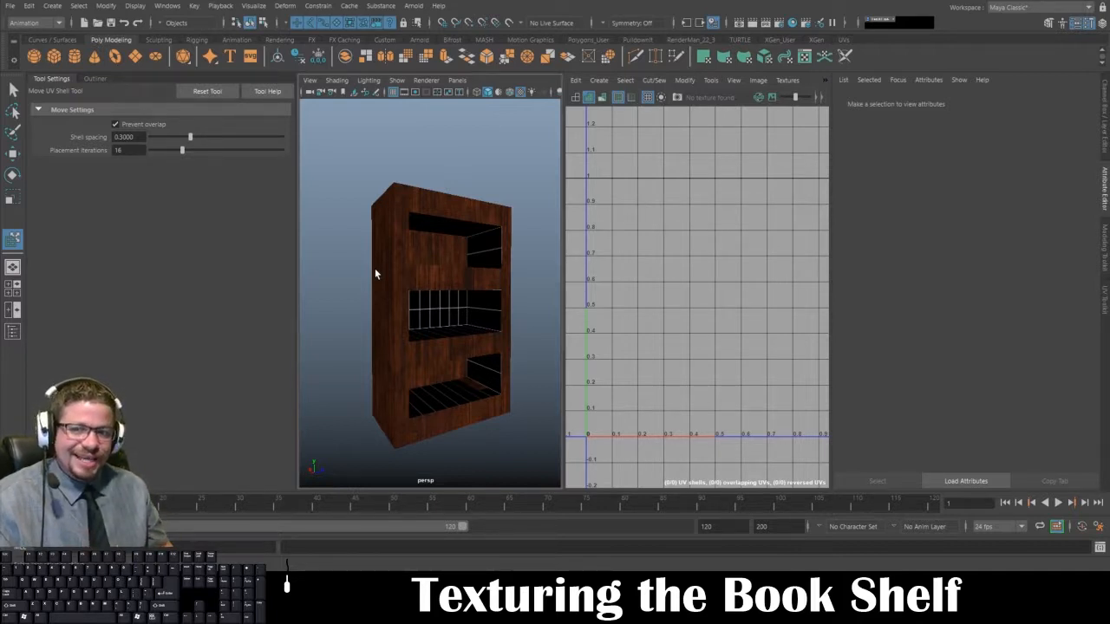
pyautogui.moveTo(362, 268)
pyautogui.mouseDown()
pyautogui.moveTo(407, 210)
pyautogui.moveTo(390, 263)
pyautogui.moveTo(373, 260)
pyautogui.mouseUp()
pyautogui.click(423, 150)
pyautogui.keyDown('alt'); pyautogui.moveTo(460, 247); pyautogui.dragTo(397, 254); pyautogui.keyUp('alt')
pyautogui.scroll(5, 444, 306)
pyautogui.keyDown('alt'); pyautogui.moveTo(444, 306); pyautogui.dragTo(413, 303); pyautogui.keyUp('alt')
pyautogui.click(392, 235)
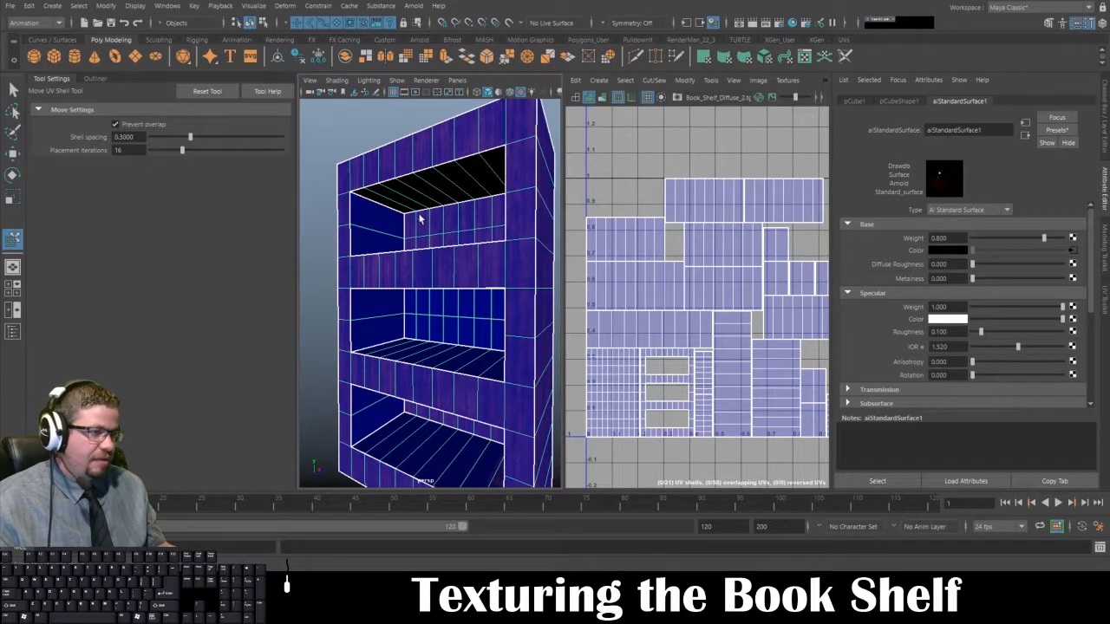
# Step: Select the floor, ceiling and side-wall UV shells inside the bookshelf's top and middle compartments to locate them in the UV layout
pyautogui.moveTo(420, 219); pyautogui.dragTo(423, 239, button='right')
pyautogui.keyDown('alt'); pyautogui.moveTo(424, 233); pyautogui.dragTo(499, 264); pyautogui.keyUp('alt')
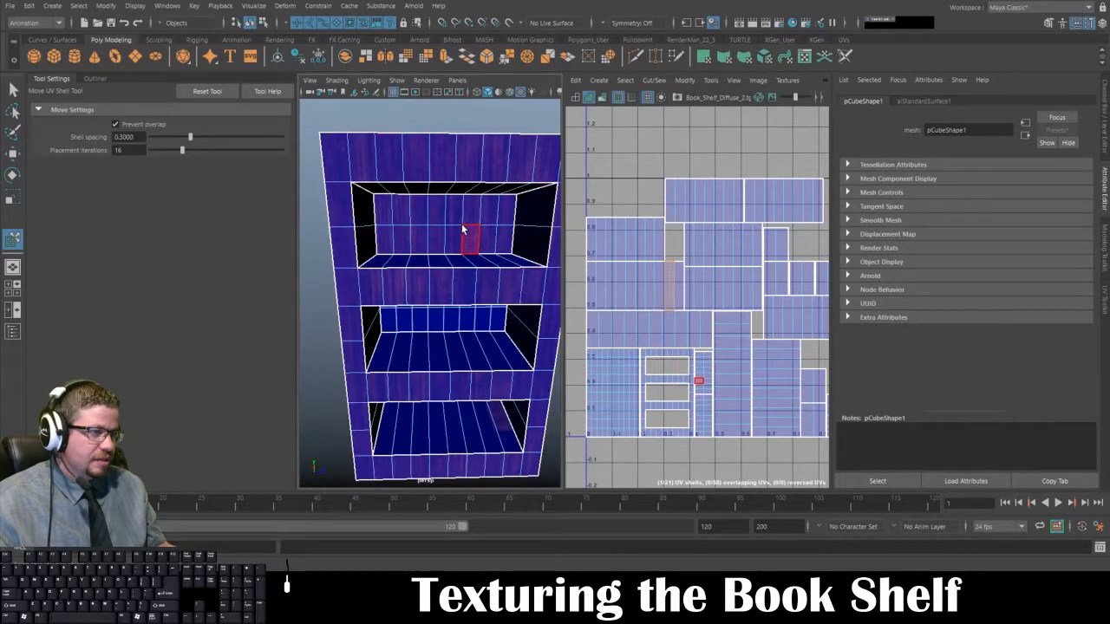
pyautogui.keyDown('alt'); pyautogui.moveTo(462, 230); pyautogui.dragTo(396, 231); pyautogui.keyUp('alt')
pyautogui.click(391, 274)
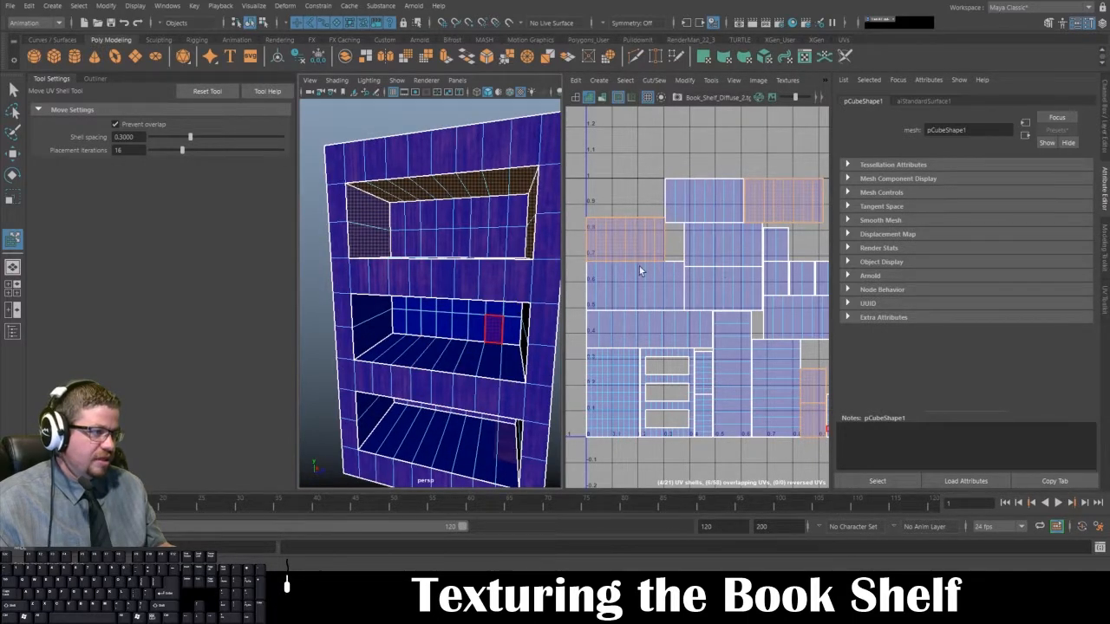
pyautogui.keyDown('alt'); pyautogui.moveTo(431, 332); pyautogui.dragTo(413, 349); pyautogui.keyUp('alt')
pyautogui.keyDown('shift'); pyautogui.click(411, 354); pyautogui.keyUp('shift')
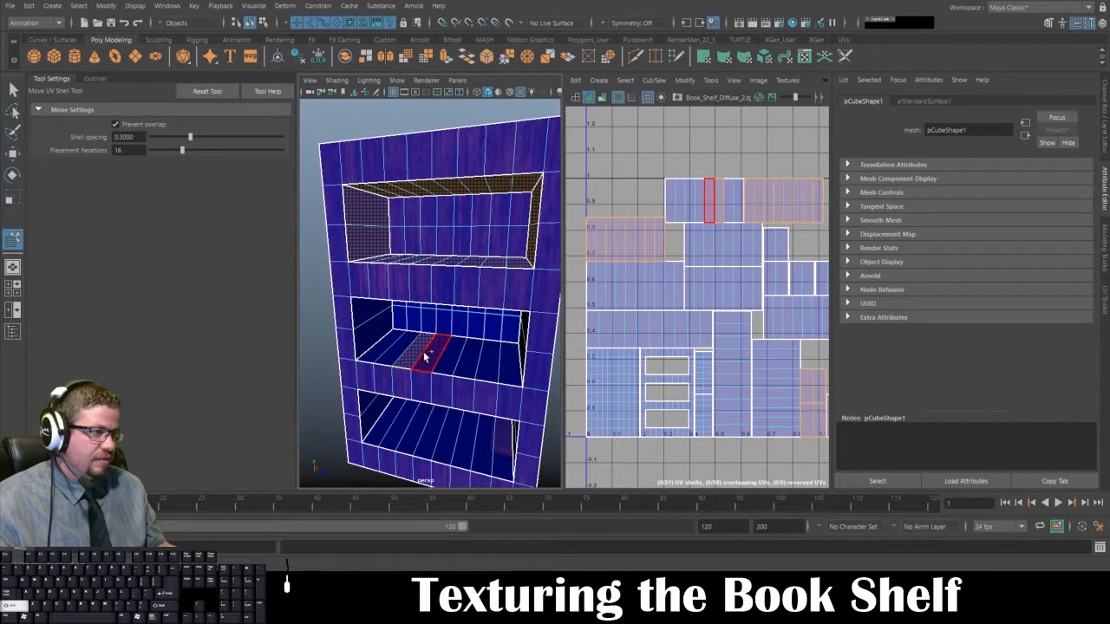
pyautogui.keyDown('shift'); pyautogui.doubleClick(426, 357); pyautogui.keyUp('shift')
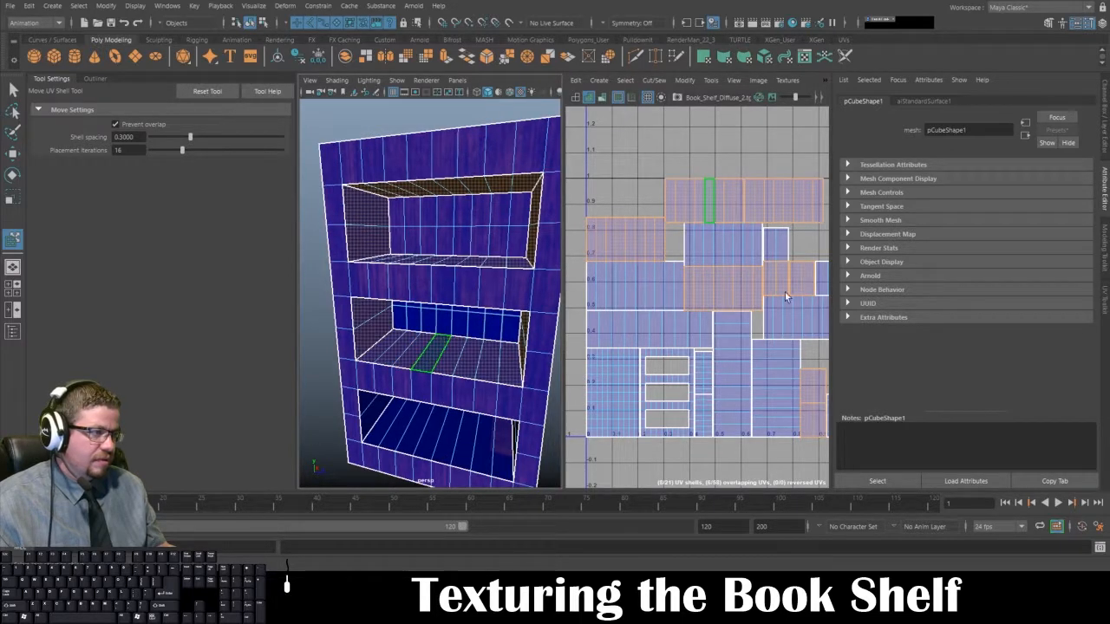
# Step: Add the UV shells of the bottom compartment's interior to the selection and examine where all selected shells lie in the layout
pyautogui.scroll(5, 636, 264)
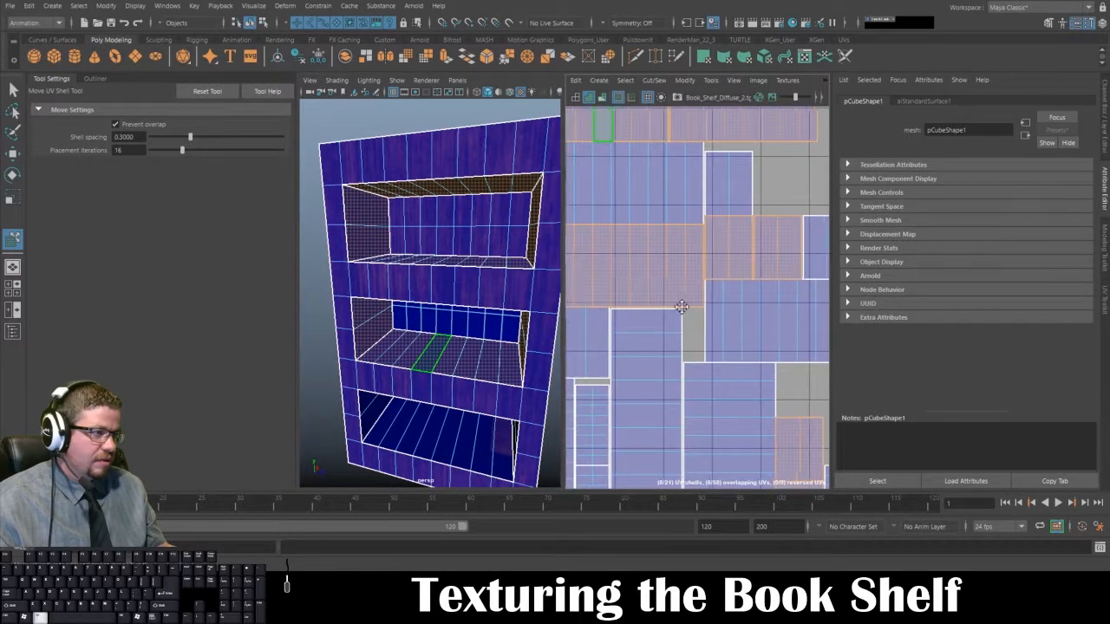
pyautogui.scroll(1, 701, 285)
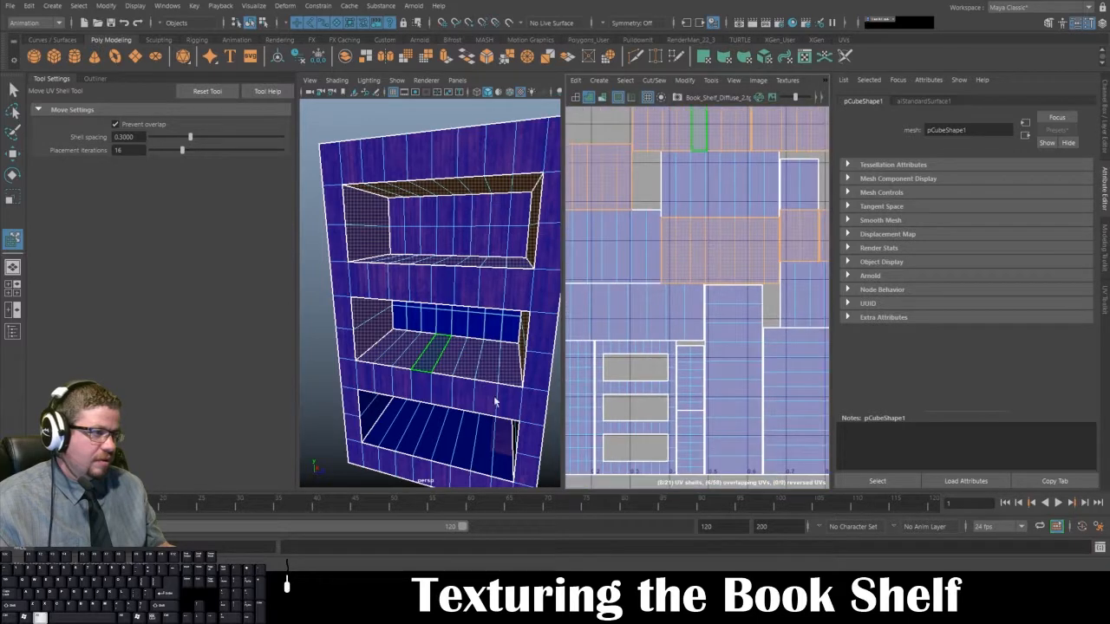
pyautogui.scroll(2, 444, 441)
pyautogui.click(440, 445)
pyautogui.scroll(-3, 675, 233)
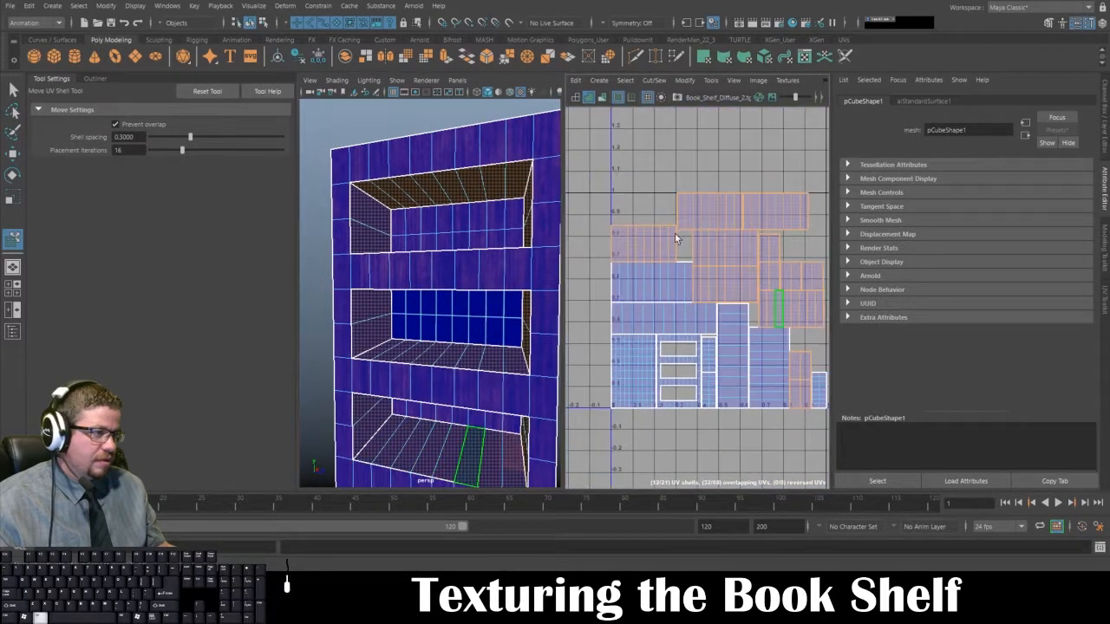
pyautogui.moveTo(772, 300); pyautogui.dragTo(733, 227)
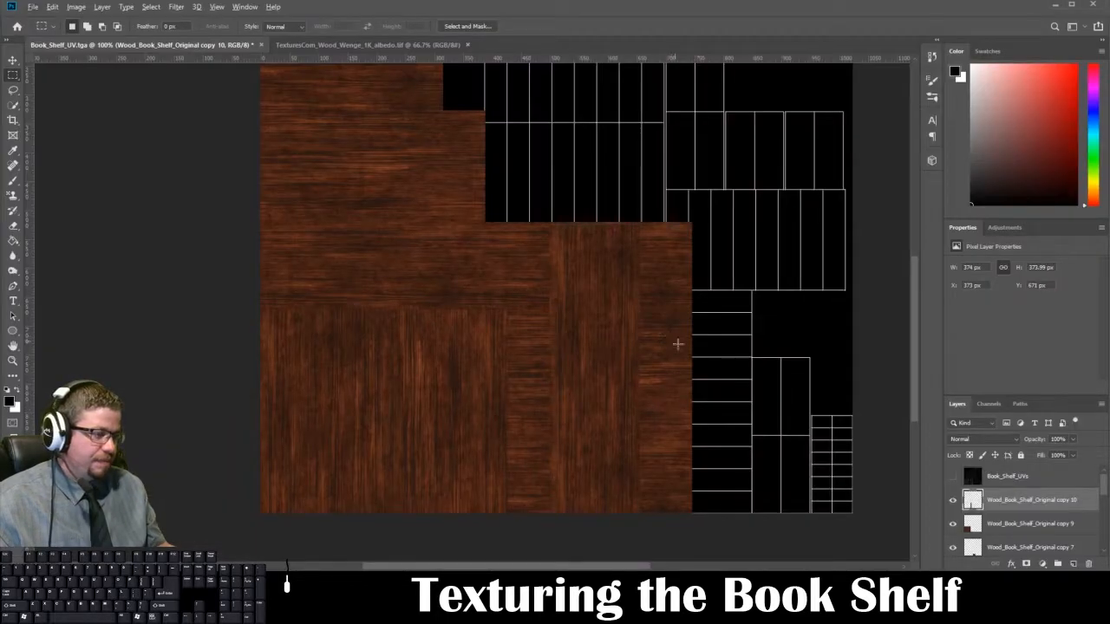
# Step: Switch to Photoshop, compare the wood layout with the shells selected in Maya, and show the Book_Shelf_UVs layer
pyautogui.scroll(-2, 694, 399)
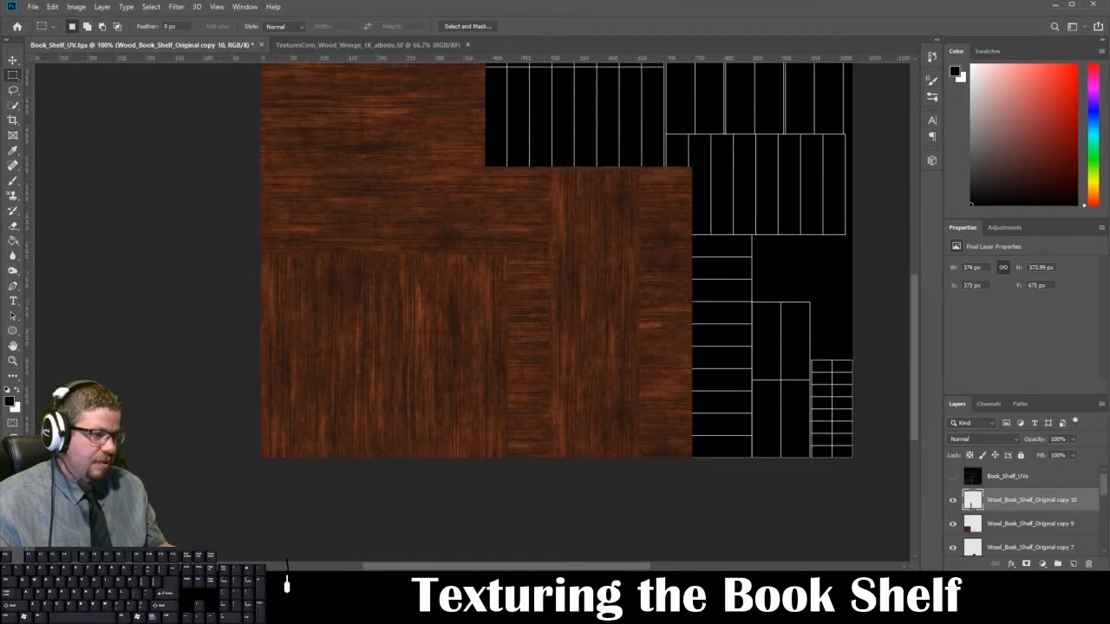
pyautogui.click(267, 552)
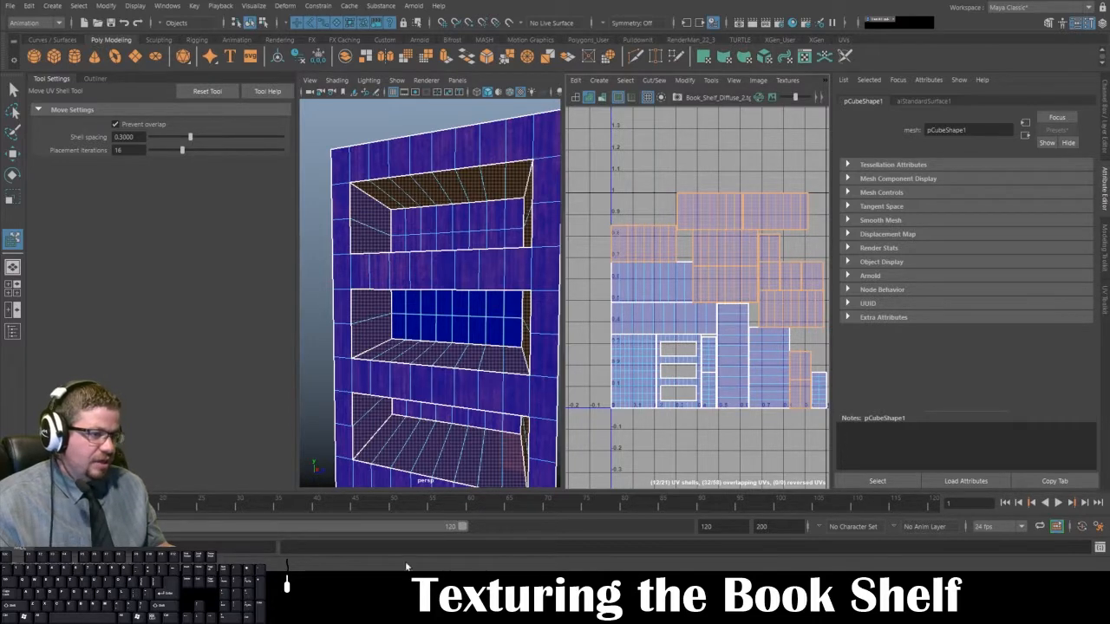
pyautogui.hotkey('alt', 'Tab')
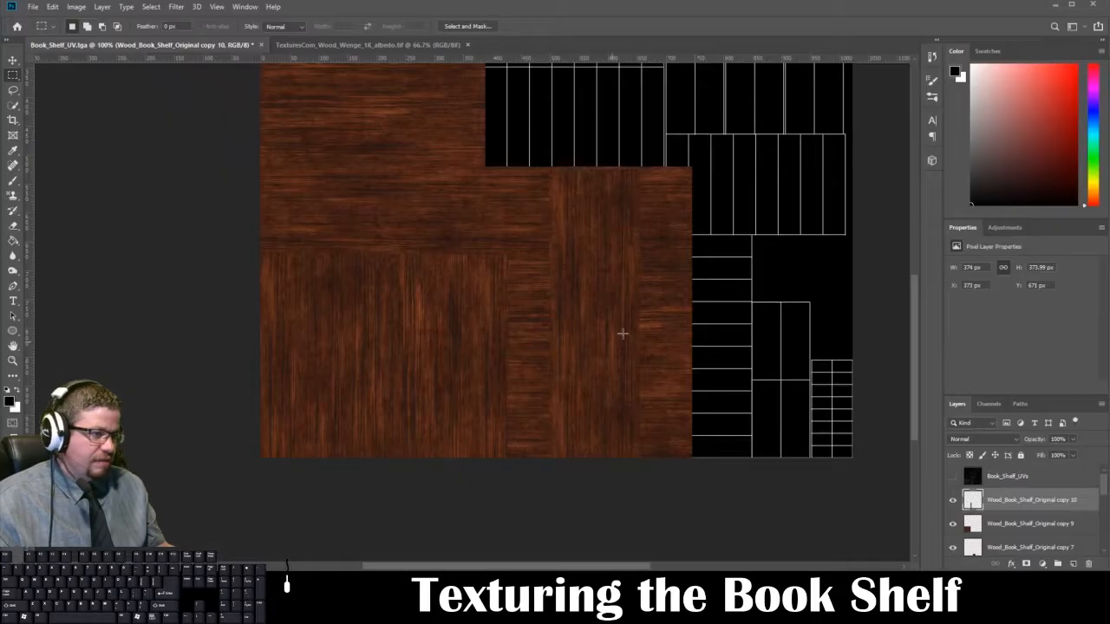
pyautogui.moveTo(716, 317); pyautogui.dragTo(578, 344)
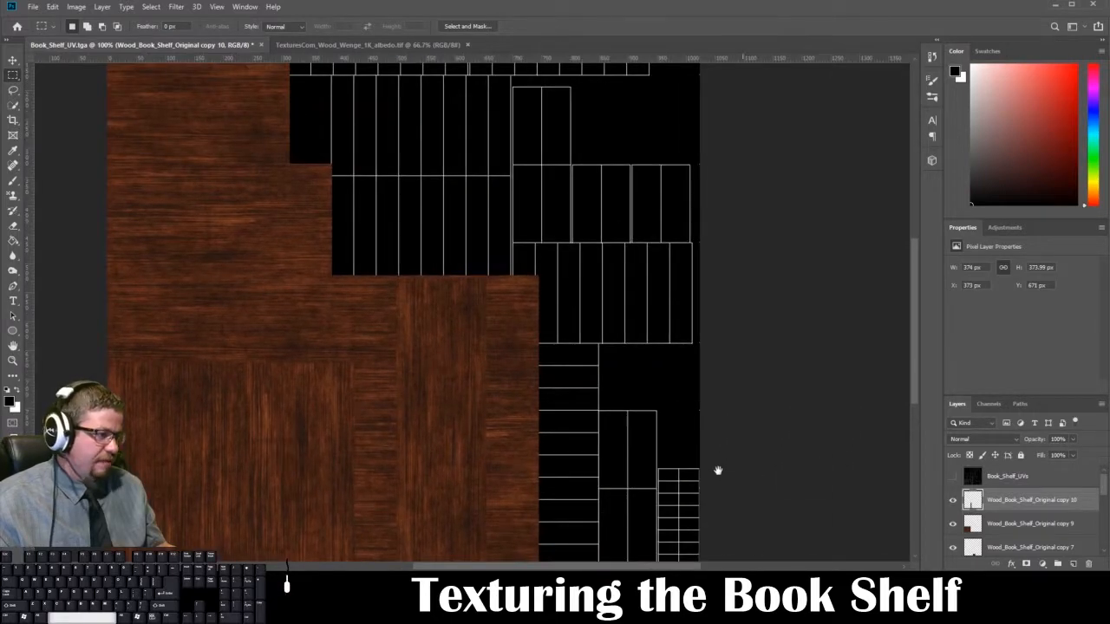
pyautogui.hotkey('ctrl', 'r')
pyautogui.click(951, 476)
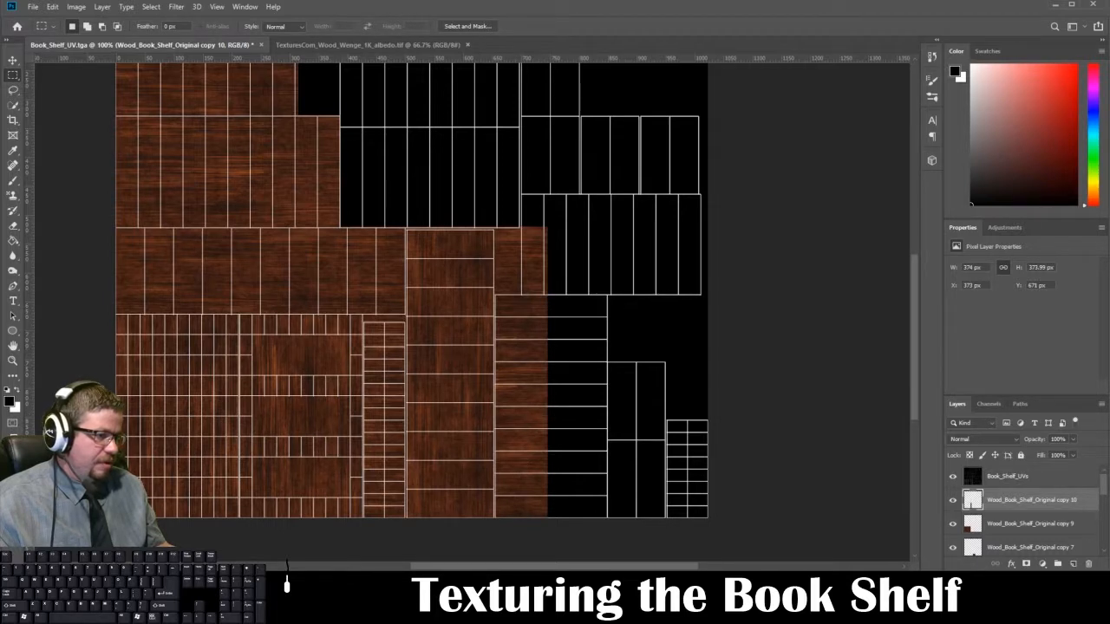
# Step: Switch to Maya and examine which bookshelf faces the remaining unselected UV shells belong to, including the outer side panel
pyautogui.click(233, 543)
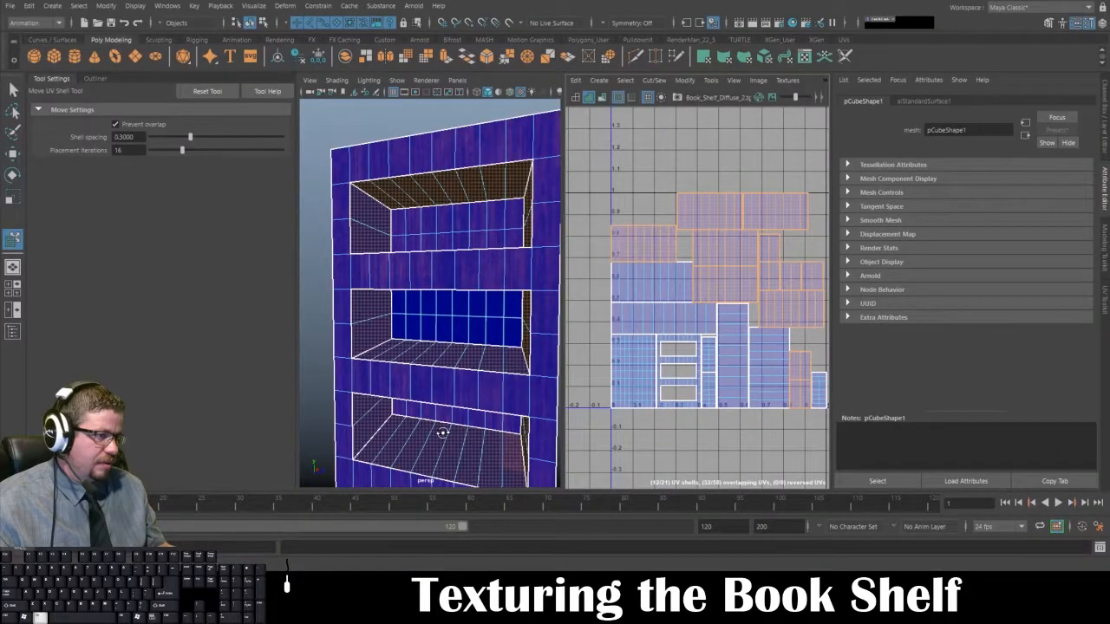
pyautogui.keyDown('alt'); pyautogui.moveTo(443, 432); pyautogui.dragTo(451, 444); pyautogui.keyUp('alt')
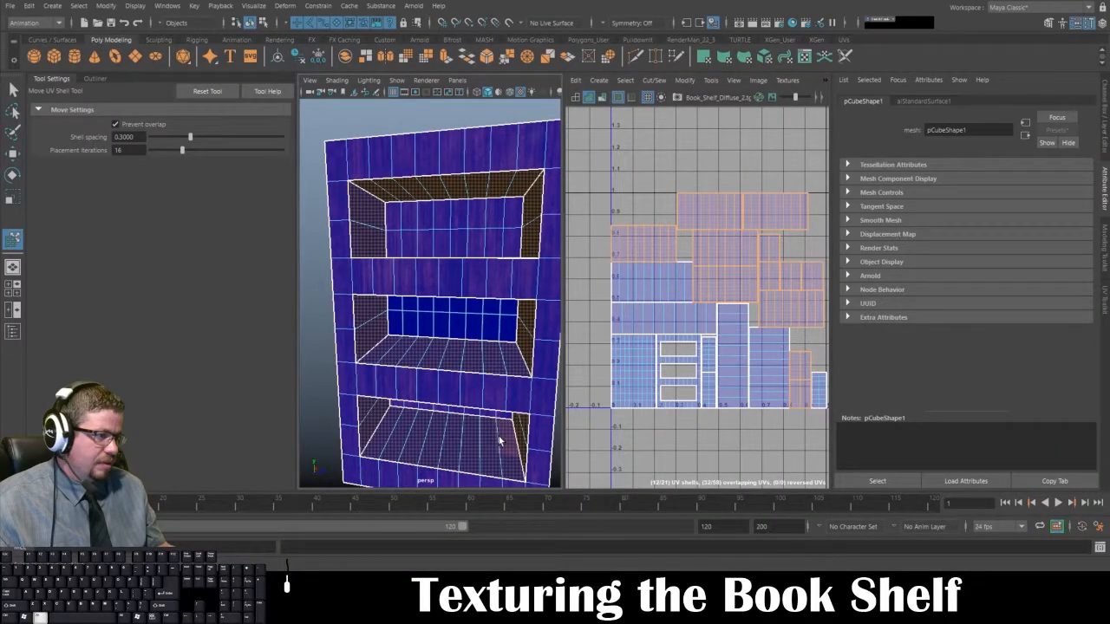
pyautogui.keyDown('alt'); pyautogui.moveTo(778, 368); pyautogui.dragTo(753, 354, button='middle'); pyautogui.keyUp('alt')
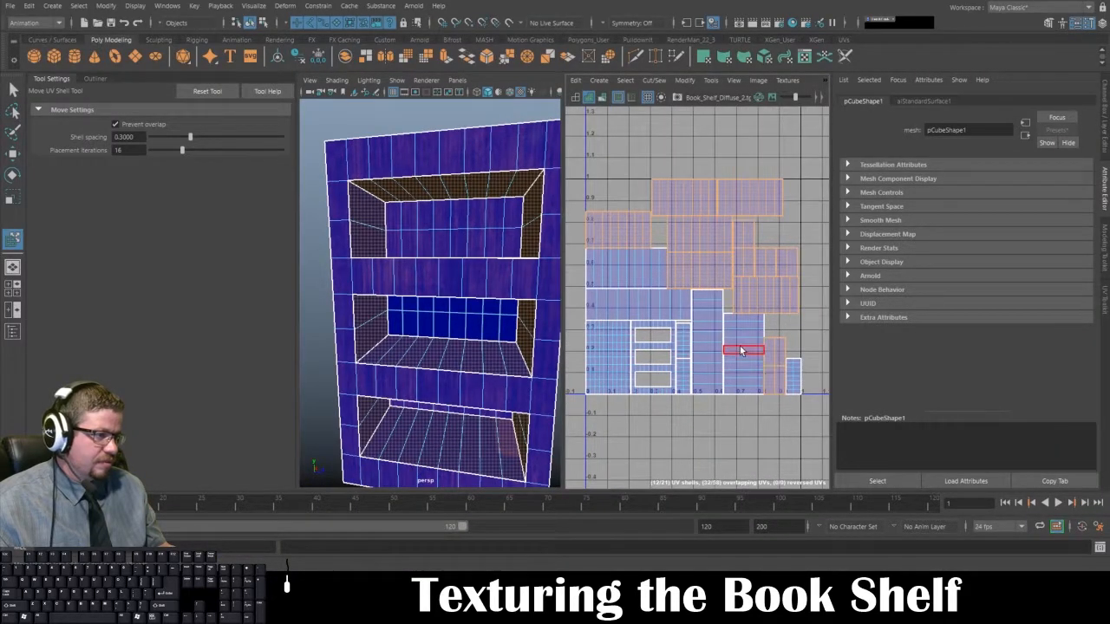
pyautogui.keyDown('alt'); pyautogui.moveTo(406, 348); pyautogui.dragTo(426, 304); pyautogui.keyUp('alt')
pyautogui.keyDown('alt'); pyautogui.moveTo(703, 356); pyautogui.dragTo(689, 302, button='middle'); pyautogui.keyUp('alt')
pyautogui.keyDown('alt'); pyautogui.moveTo(460, 364); pyautogui.dragTo(385, 409); pyautogui.keyUp('alt')
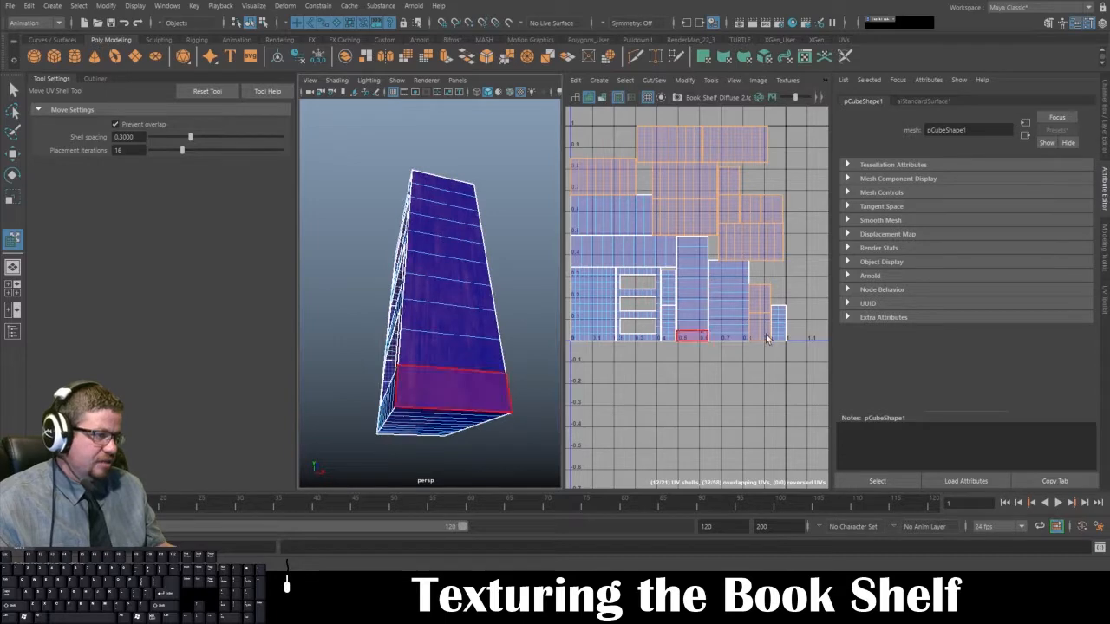
# Step: Switch to Photoshop, duplicate the Wood_Book_Shelf_Original copy 9 layer and place it rotated 90° over the lower-right shells
pyautogui.hotkey('alt', 'Tab')
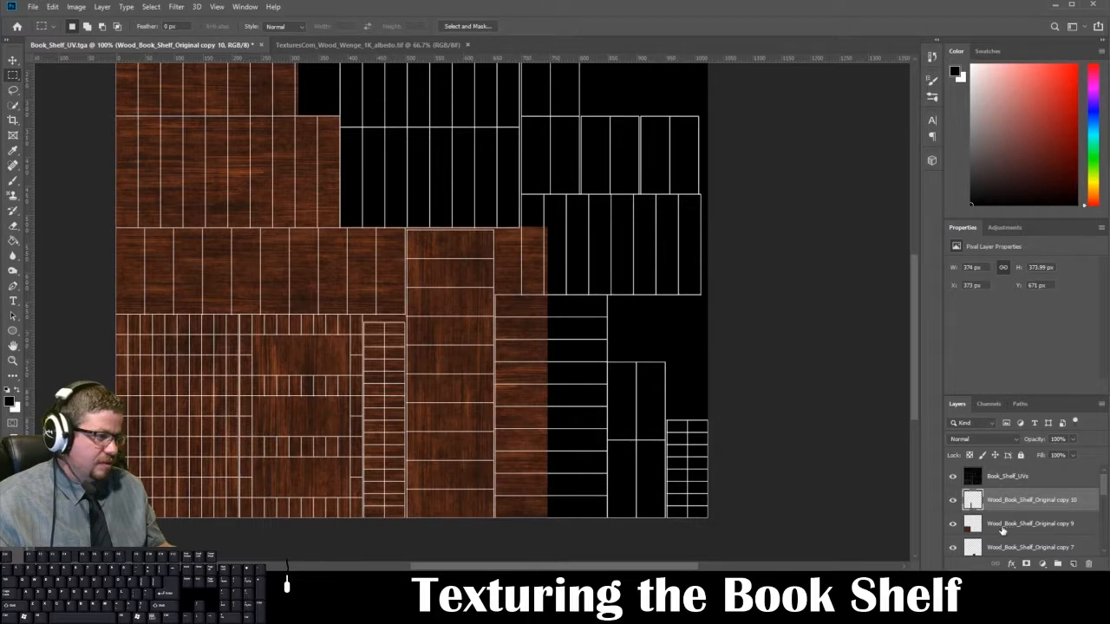
pyautogui.click(1032, 523)
pyautogui.moveTo(1041, 524); pyautogui.dragTo(1074, 564)
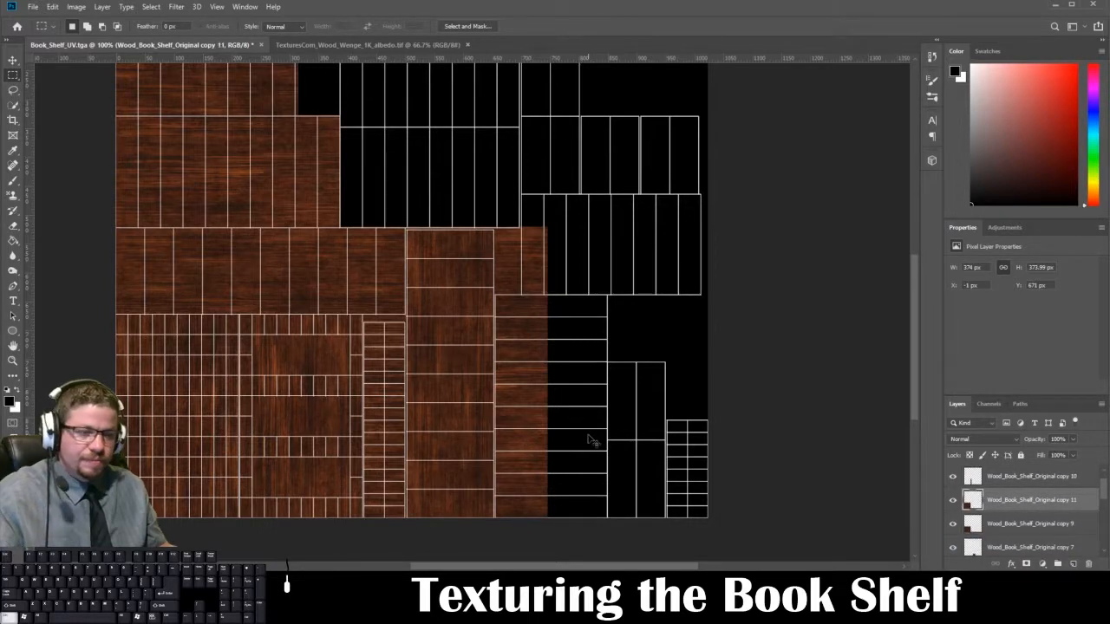
pyautogui.hotkey('ctrl', 't')
pyautogui.moveTo(244, 383); pyautogui.dragTo(642, 365)
pyautogui.moveTo(775, 319); pyautogui.dragTo(672, 488)
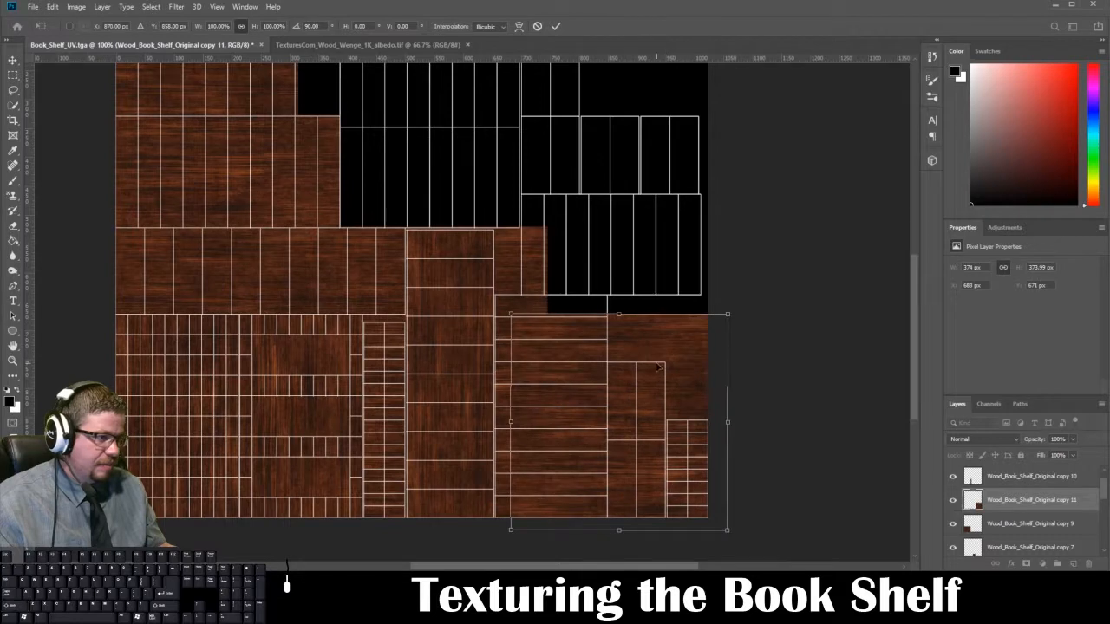
# Step: Align the rotated wood with the horizontally divided shell's upper-left corner and scale it to 103.74% so it reaches the layout's lower edge
pyautogui.moveTo(660, 364); pyautogui.dragTo(644, 347)
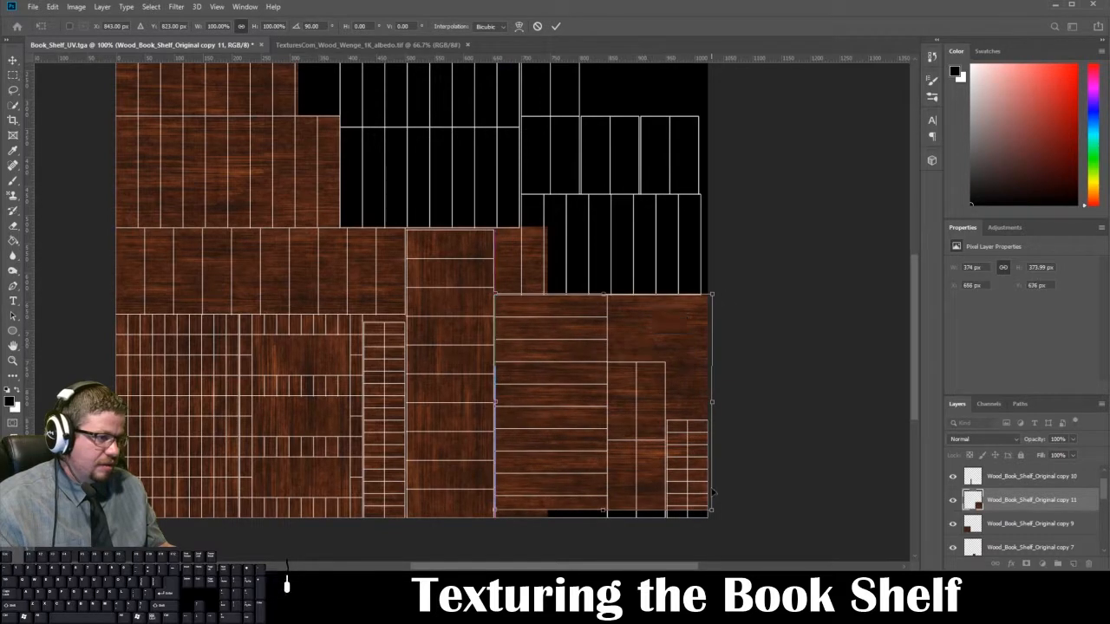
pyautogui.moveTo(713, 511); pyautogui.dragTo(722, 519)
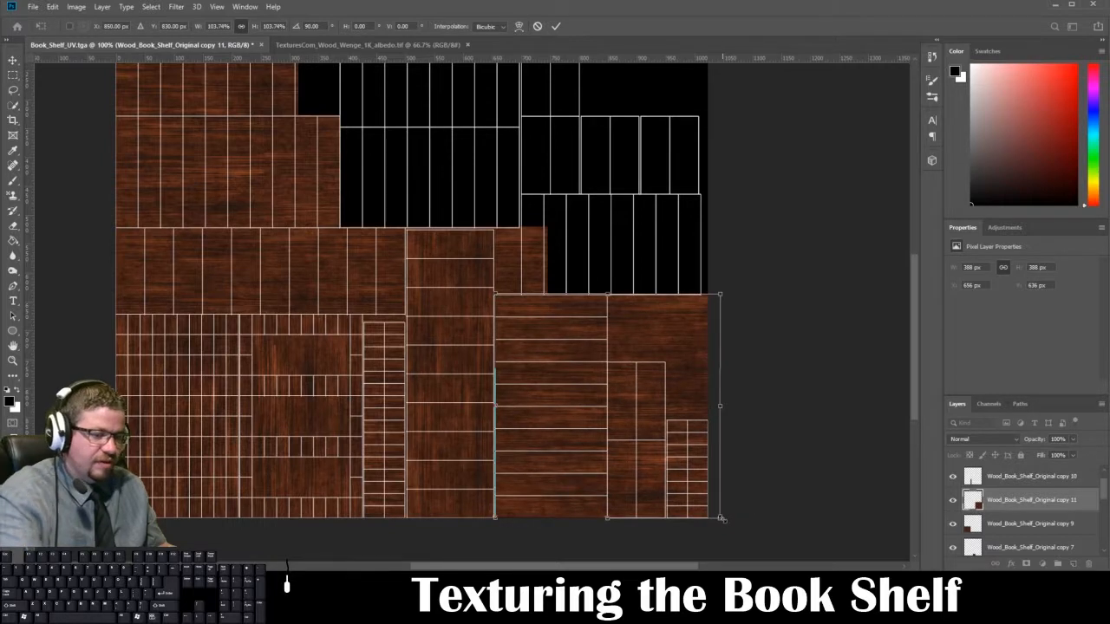
pyautogui.press('Return')
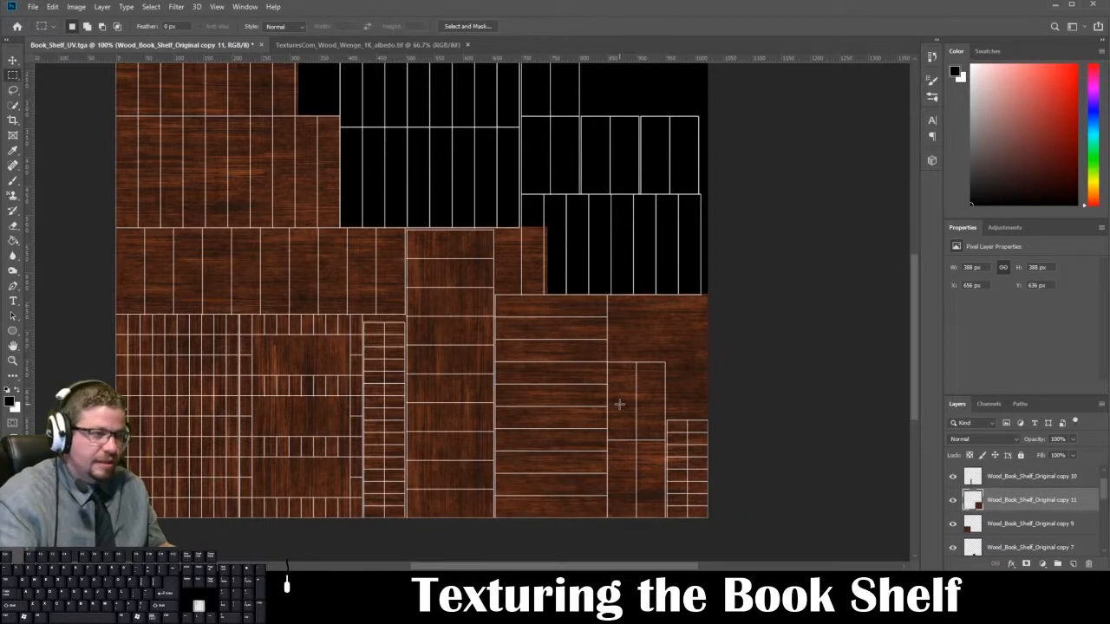
pyautogui.press('v')
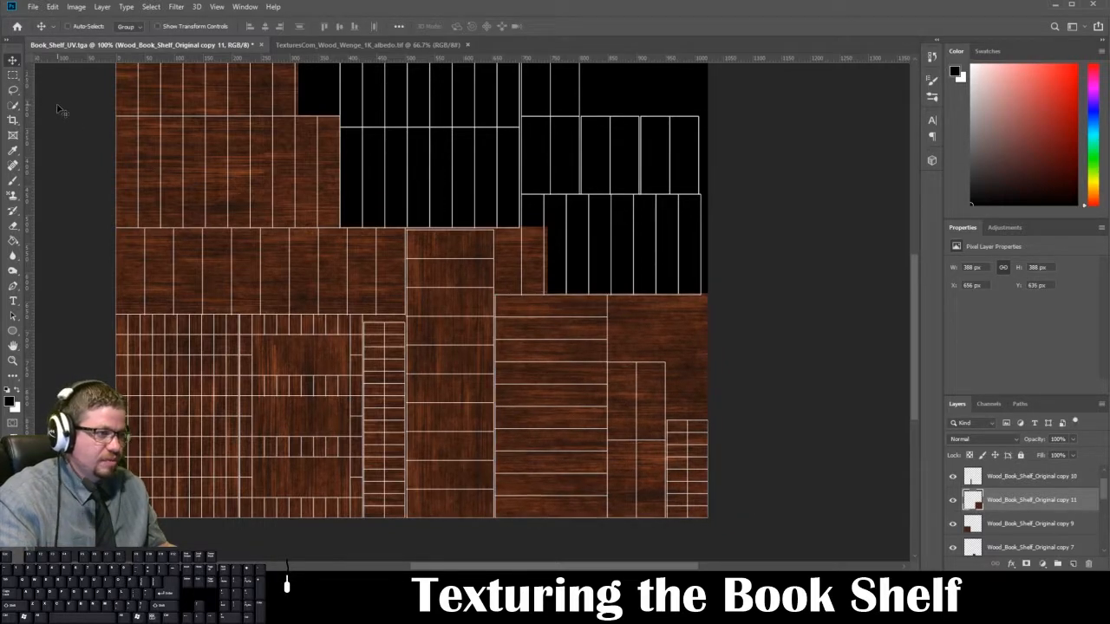
# Step: Marquee-select and delete the rotated wood beyond the right edge of the horizontally divided side shell
pyautogui.click(13, 75)
pyautogui.scroll(-1, 665, 515)
pyautogui.moveTo(798, 238); pyautogui.dragTo(614, 527)
pyautogui.moveTo(610, 544); pyautogui.dragTo(610, 546)
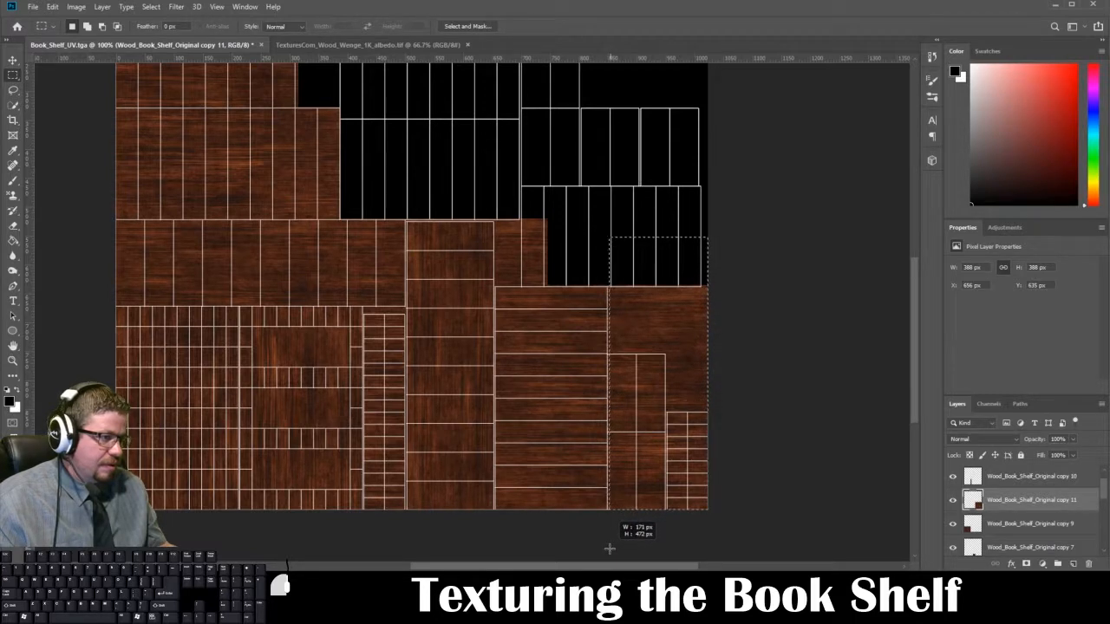
pyautogui.moveTo(608, 548); pyautogui.dragTo(607, 545)
pyautogui.press('Delete')
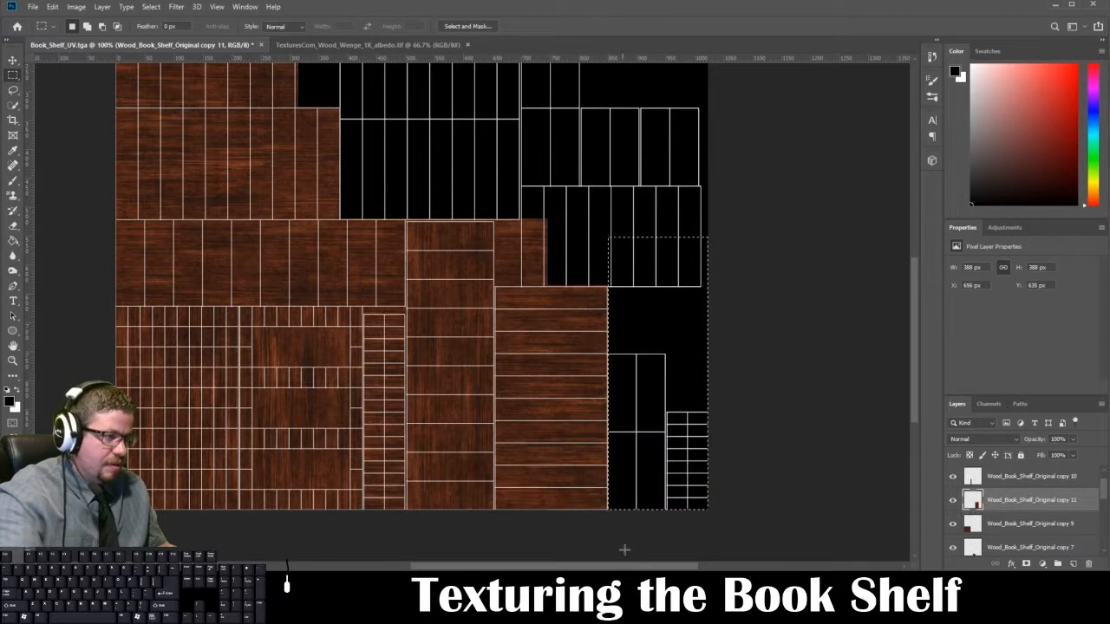
# Step: Duplicate the Wood_Book_Shelf_Original copy 9 layer and place it unrotated over the small lower-right shells, at about X 850, Y 751 px
pyautogui.click(1009, 474)
pyautogui.click(996, 526)
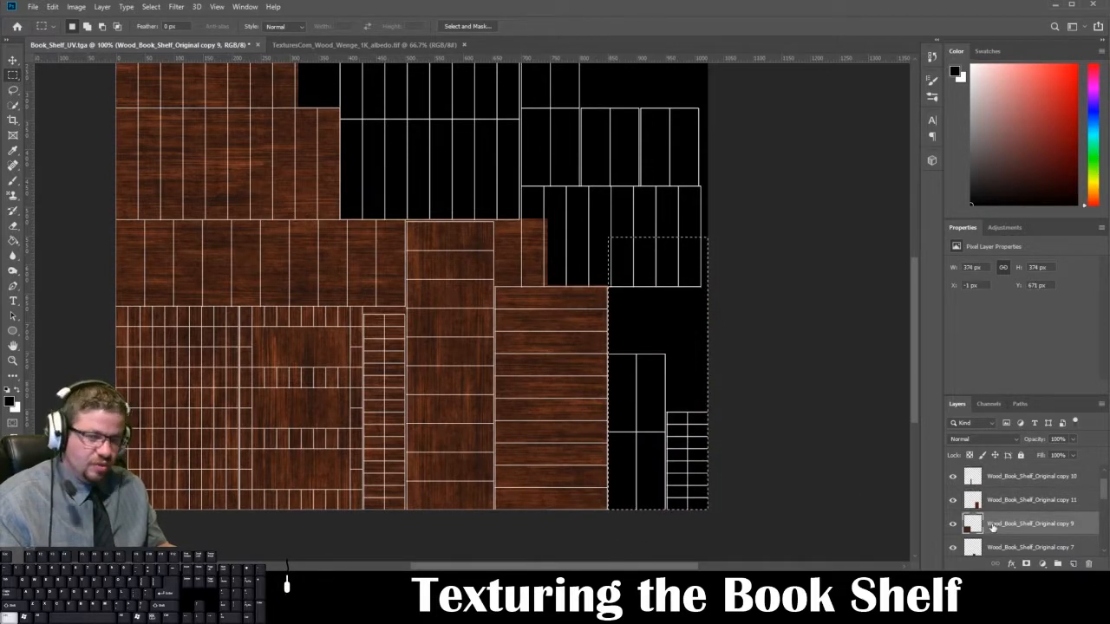
pyautogui.hotkey('ctrl', 'j')
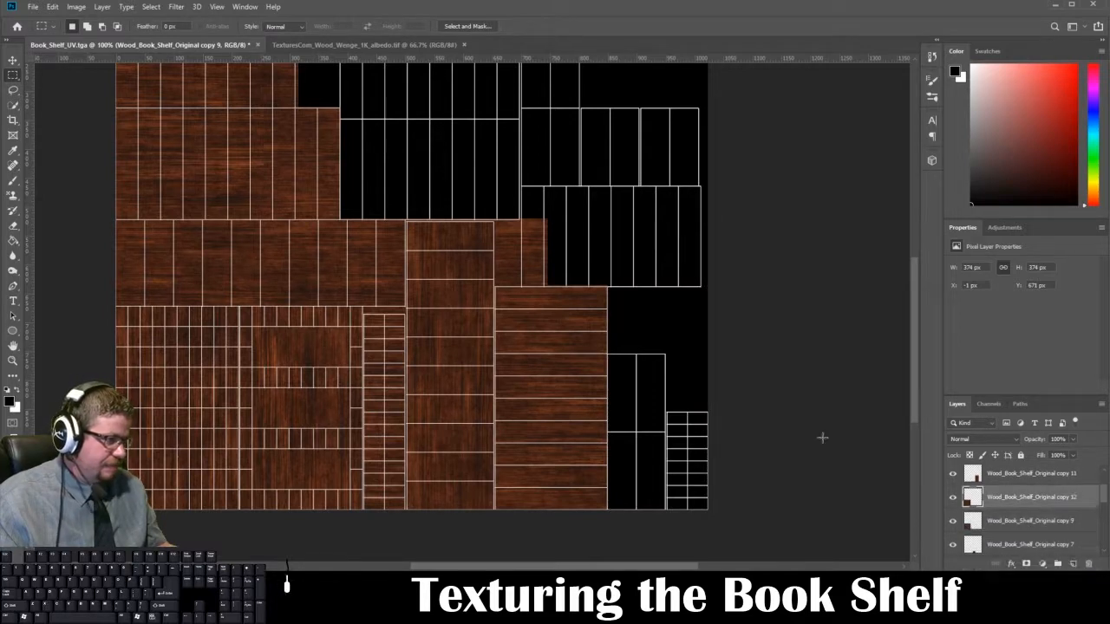
pyautogui.hotkey('ctrl', 't')
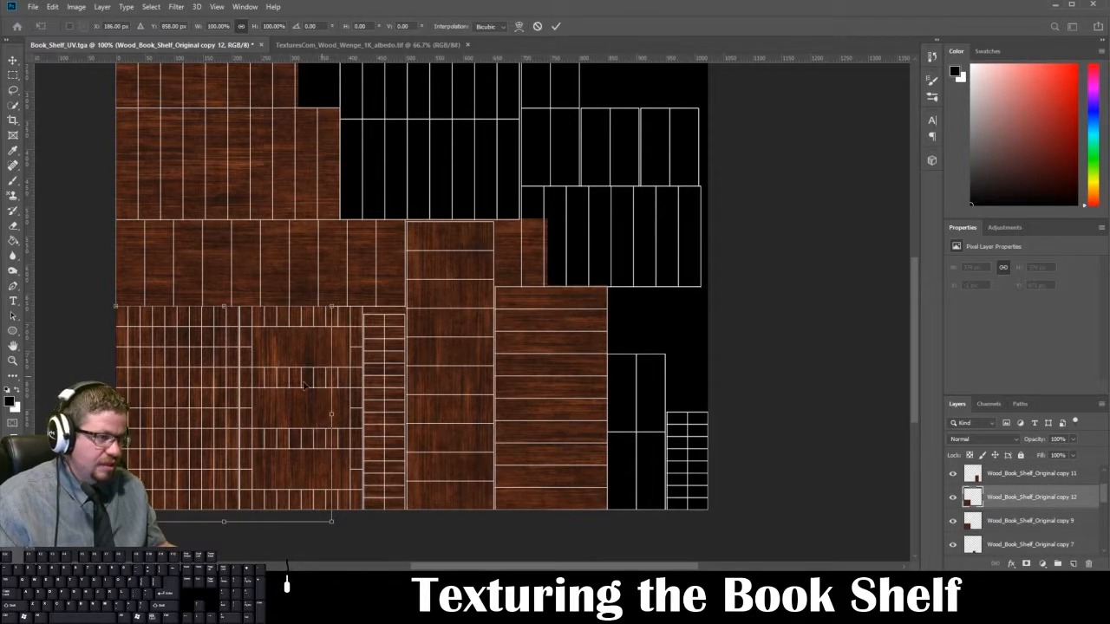
pyautogui.moveTo(304, 384); pyautogui.dragTo(754, 438)
pyautogui.press('Up')
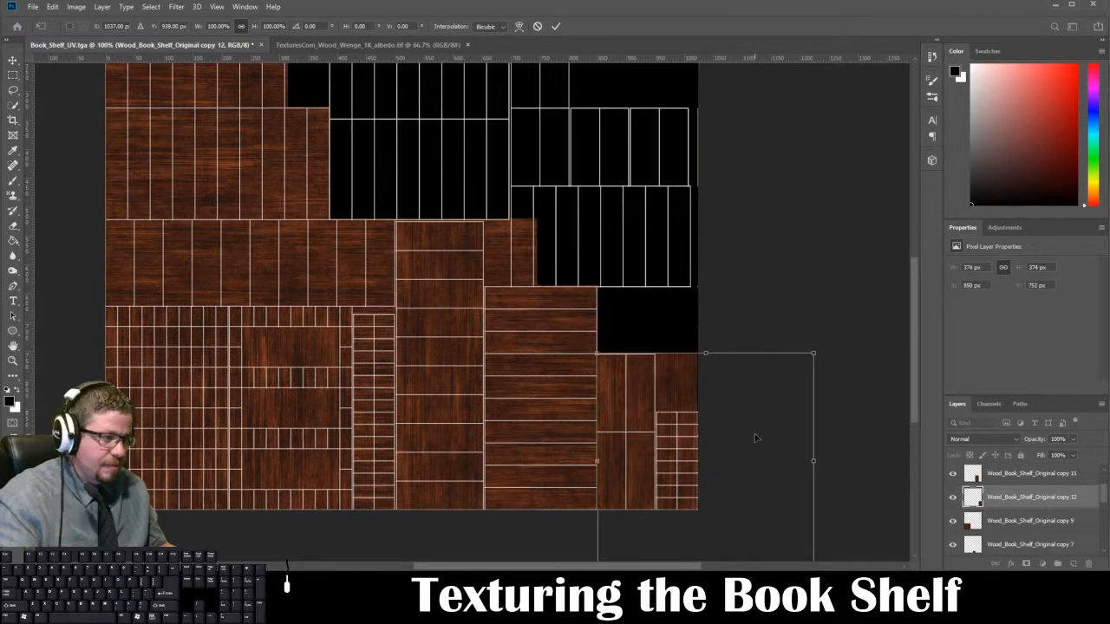
pyautogui.press('Return')
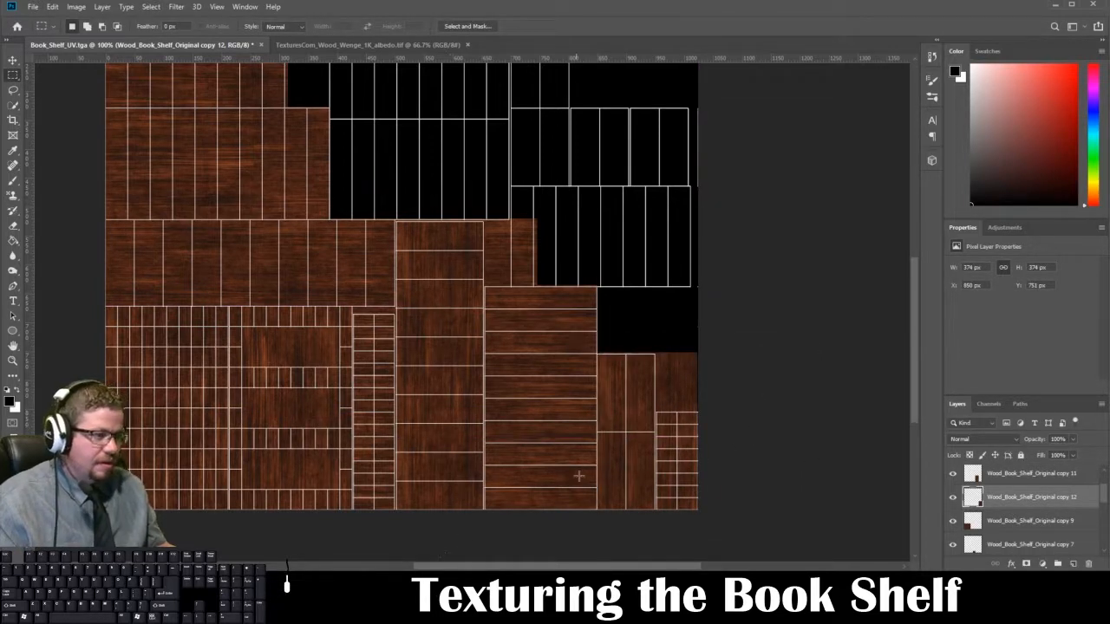
# Step: Duplicate the lower-right wood piece, rotate it -90° and place it over the right-hand shelf shells at X 700, Y 325 px
pyautogui.hotkey('ctrl', 'j')
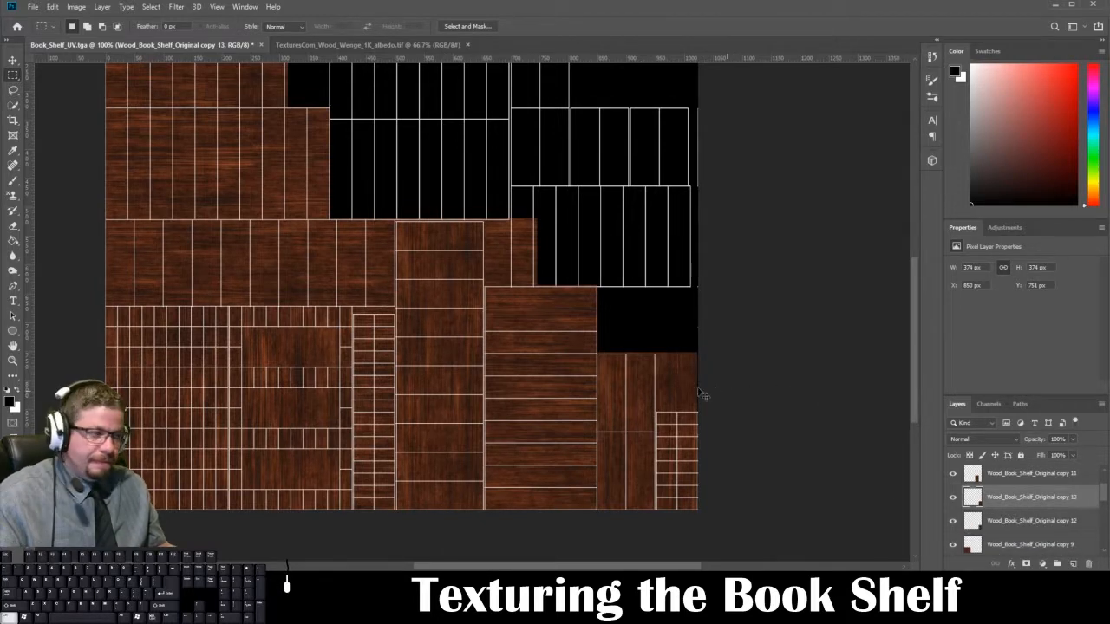
pyautogui.hotkey('ctrl', 't')
pyautogui.moveTo(676, 395); pyautogui.dragTo(666, 162)
pyautogui.moveTo(867, 230); pyautogui.dragTo(894, 389)
pyautogui.moveTo(855, 275); pyautogui.dragTo(596, 252)
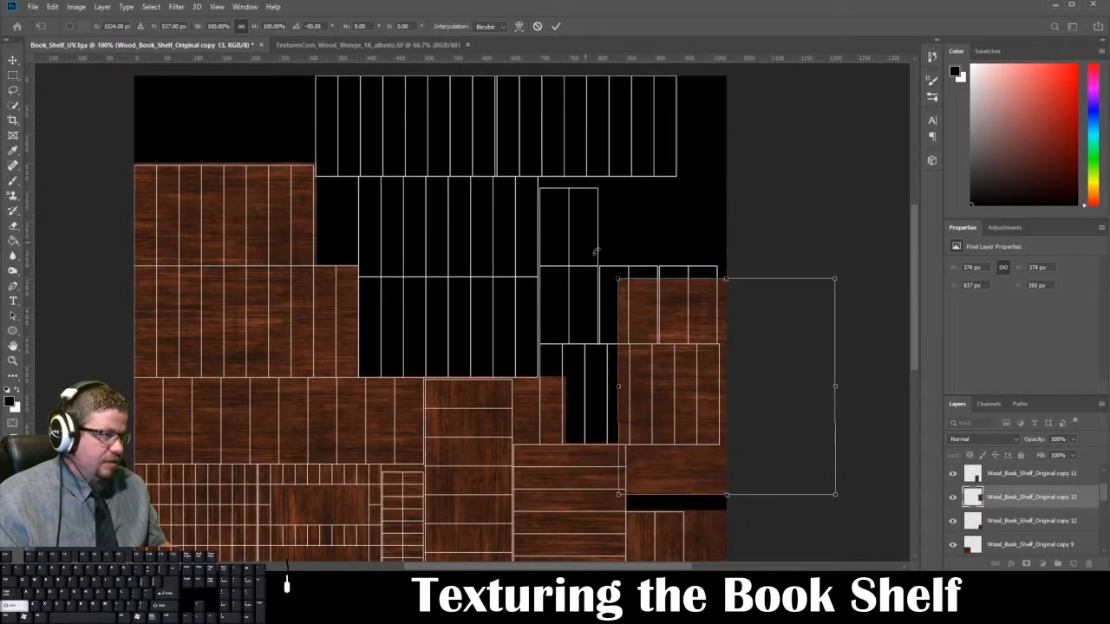
pyautogui.moveTo(649, 347)
pyautogui.mouseDown()
pyautogui.moveTo(623, 351)
pyautogui.moveTo(641, 357)
pyautogui.mouseUp()
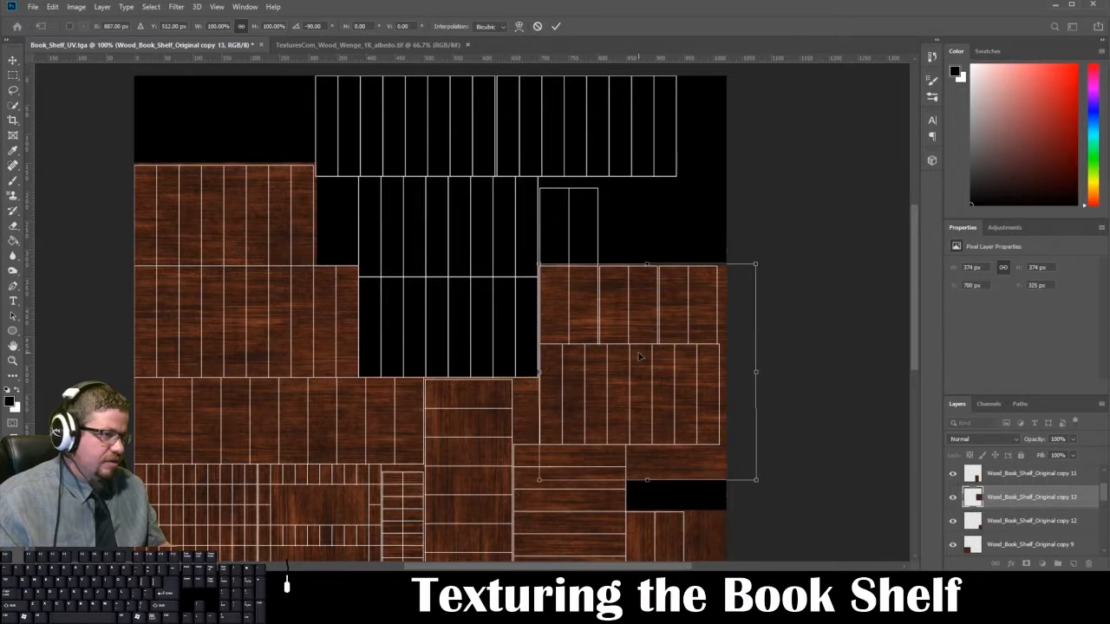
pyautogui.press('Return')
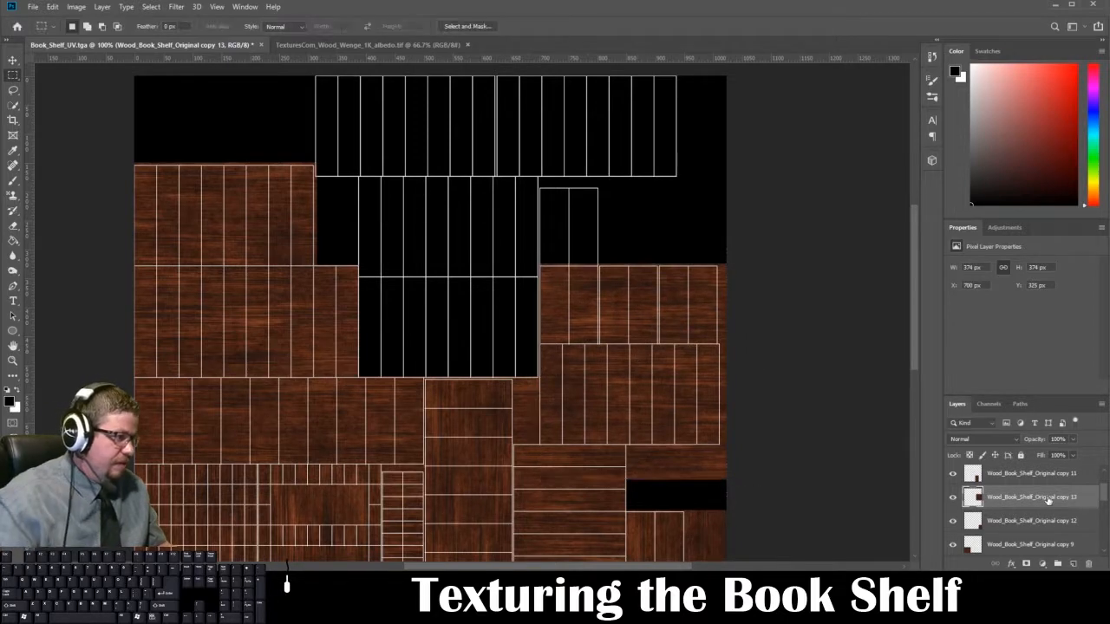
# Step: Move the Wood_Book_Shelf_Original copy 13 layer down the stack to directly above the Wood_Book_Shelf_Original layer
pyautogui.scroll(-1, 1047, 500)
pyautogui.scroll(-2, 1050, 482)
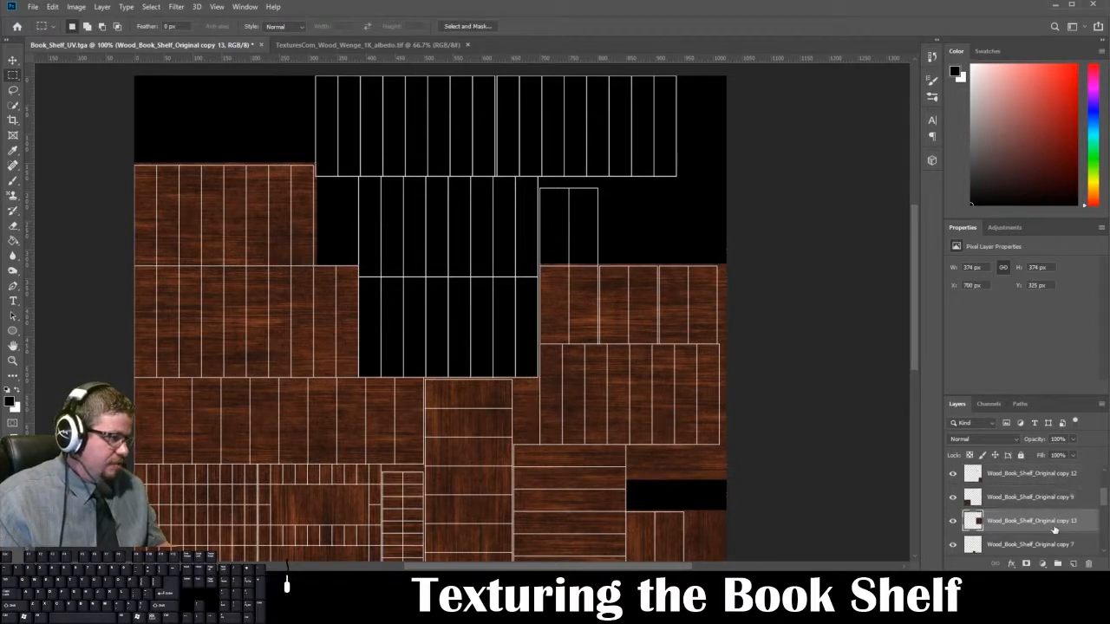
pyautogui.moveTo(1056, 473); pyautogui.dragTo(1068, 525)
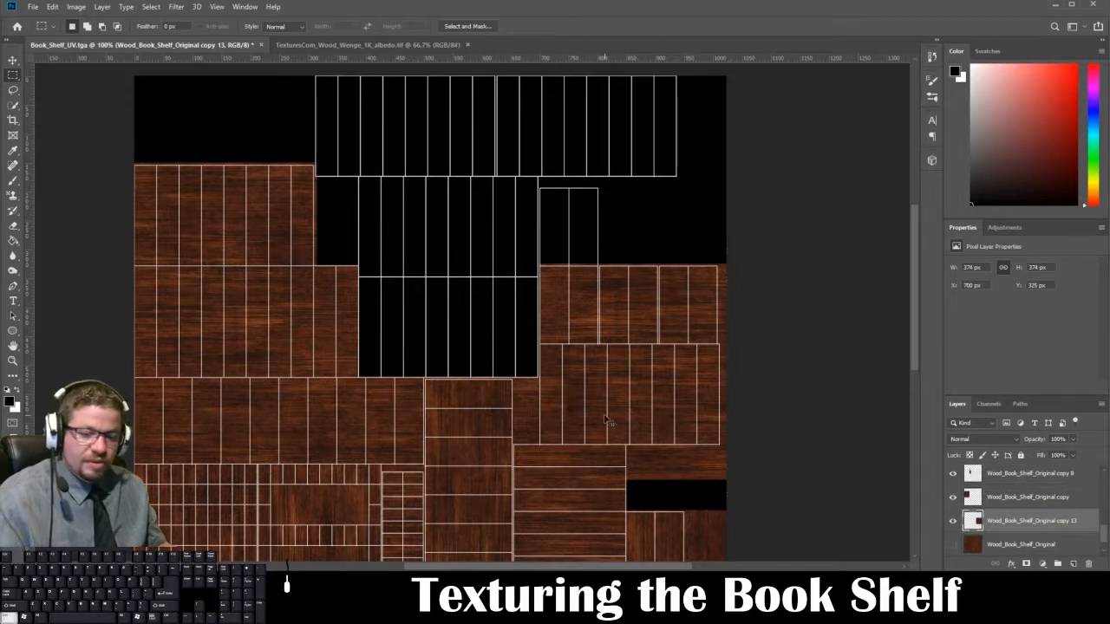
pyautogui.hotkey('ctrl', 't')
pyautogui.moveTo(678, 424); pyautogui.dragTo(478, 348)
pyautogui.hotkey('ctrl', 'z')
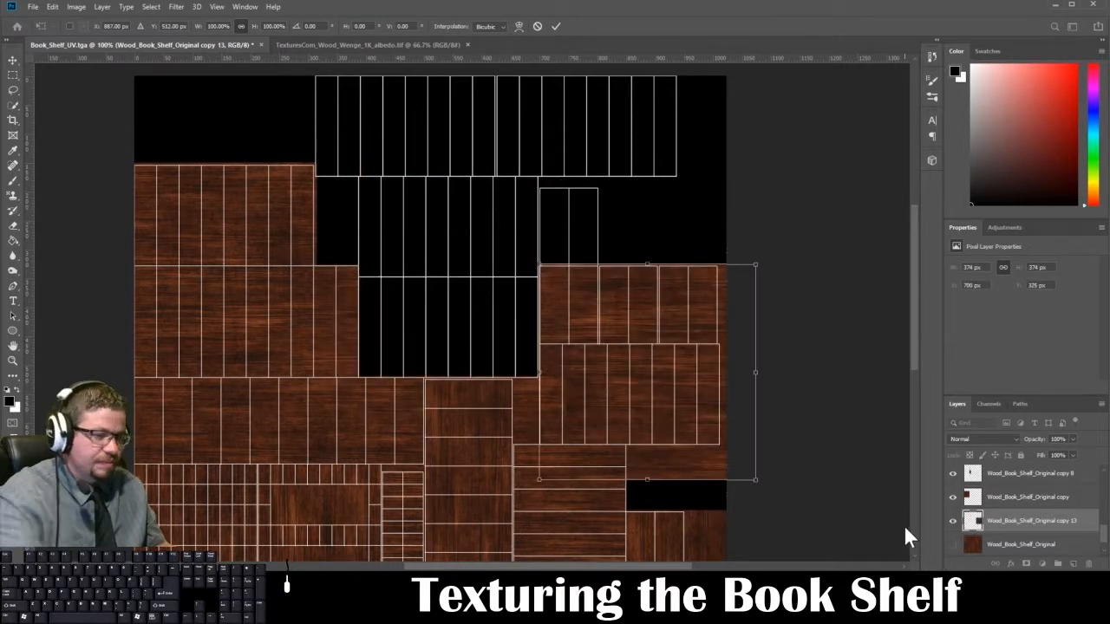
pyautogui.press('Return')
# Step: Duplicate the Wood_Book_Shelf_Original copy 13 layer and place it over the two central empty shells at X 328, Y 175 px
pyautogui.moveTo(1025, 527); pyautogui.dragTo(1074, 564)
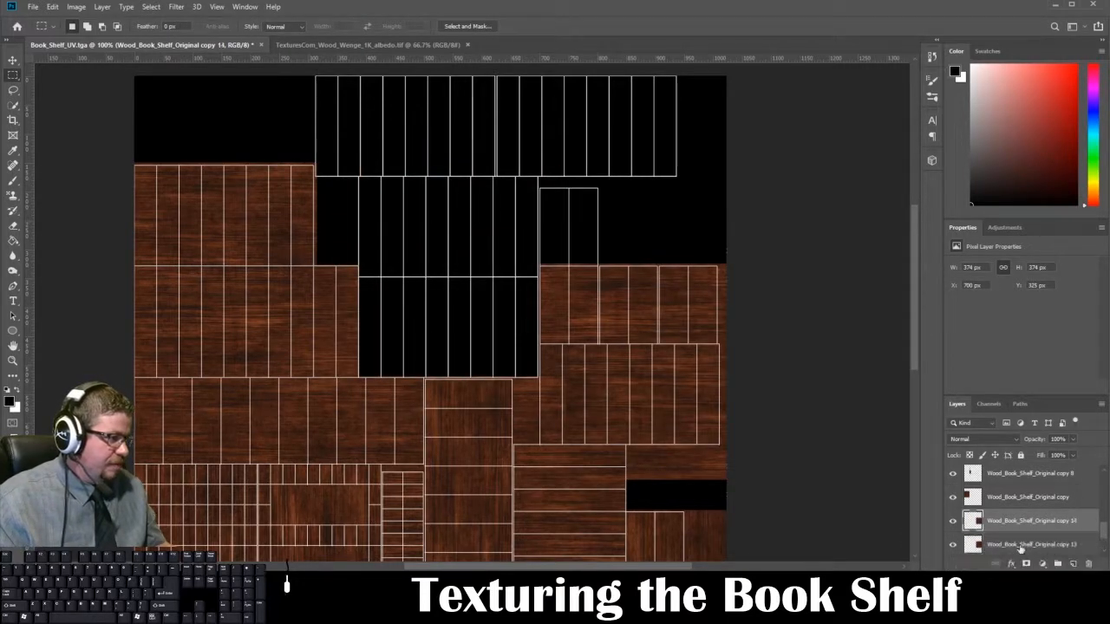
pyautogui.hotkey('ctrl', 't')
pyautogui.moveTo(676, 413); pyautogui.dragTo(465, 327)
pyautogui.press('Right')
pyautogui.press('Up')
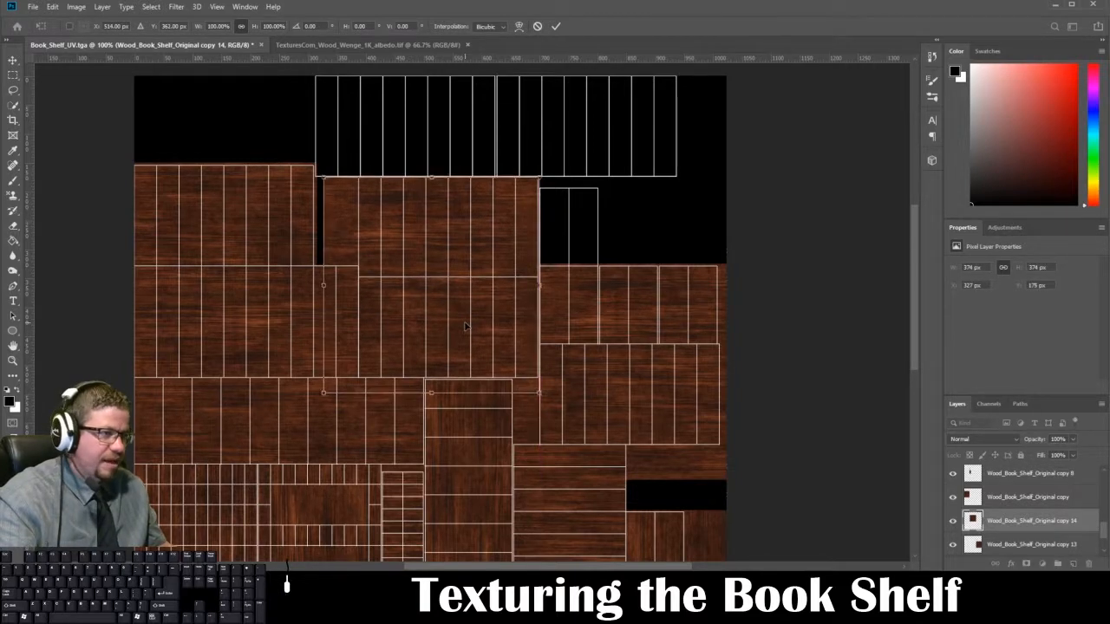
pyautogui.press('Right')
pyautogui.press('Return')
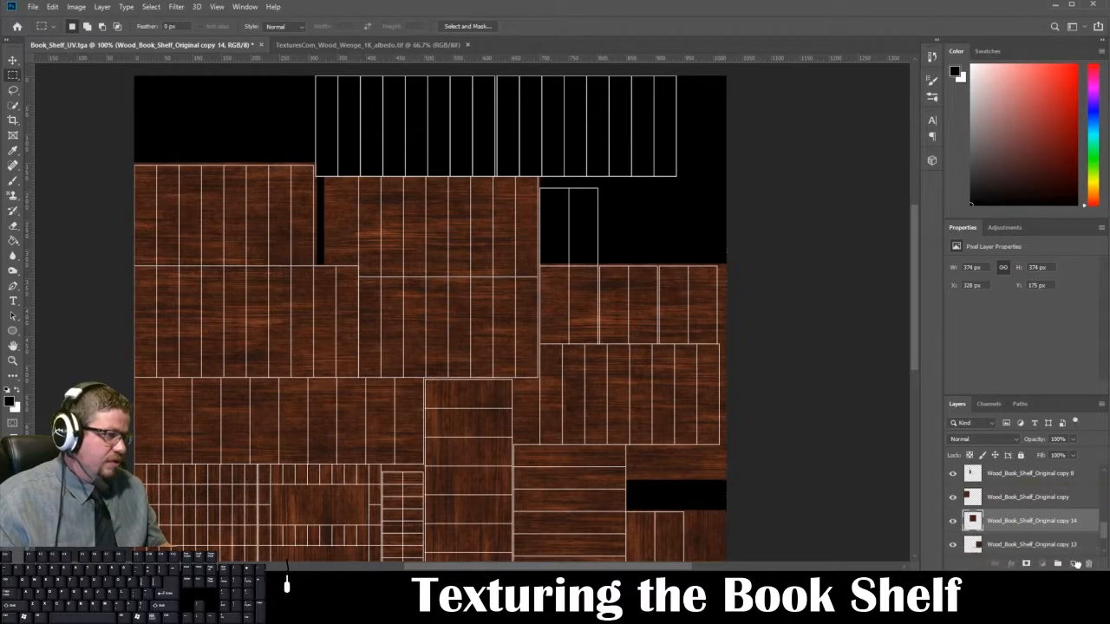
# Step: Duplicate the central wood piece and place it over the first half of the topmost shells at X 312, Y -198 px
pyautogui.hotkey('ctrl', 't')
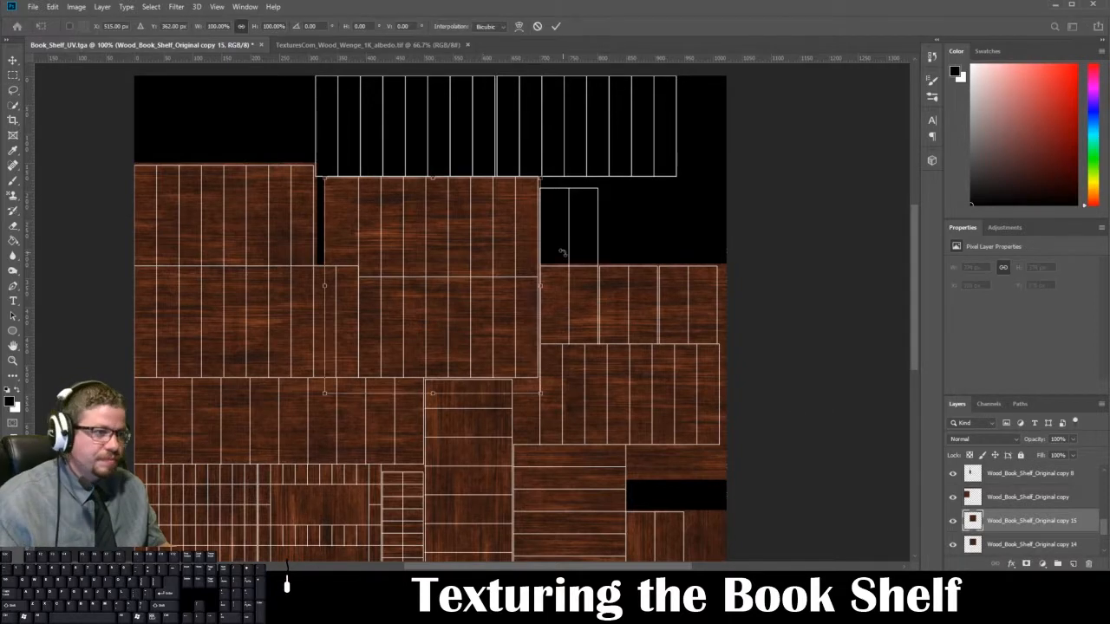
pyautogui.moveTo(470, 290); pyautogui.dragTo(460, 73)
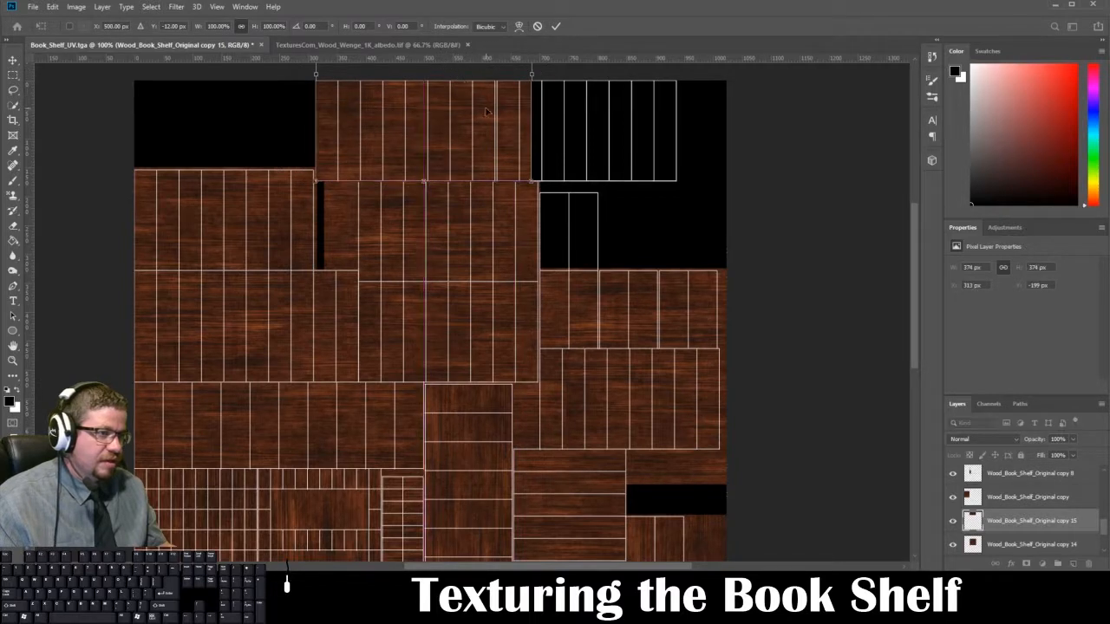
pyautogui.press('Left')
pyautogui.press('Down')
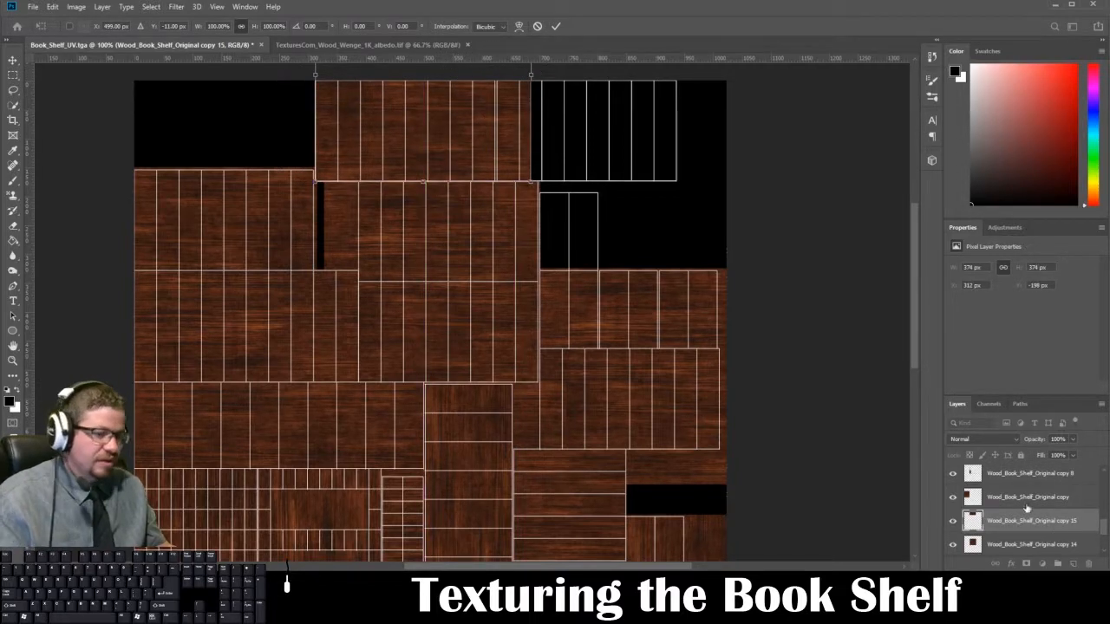
pyautogui.press('Return')
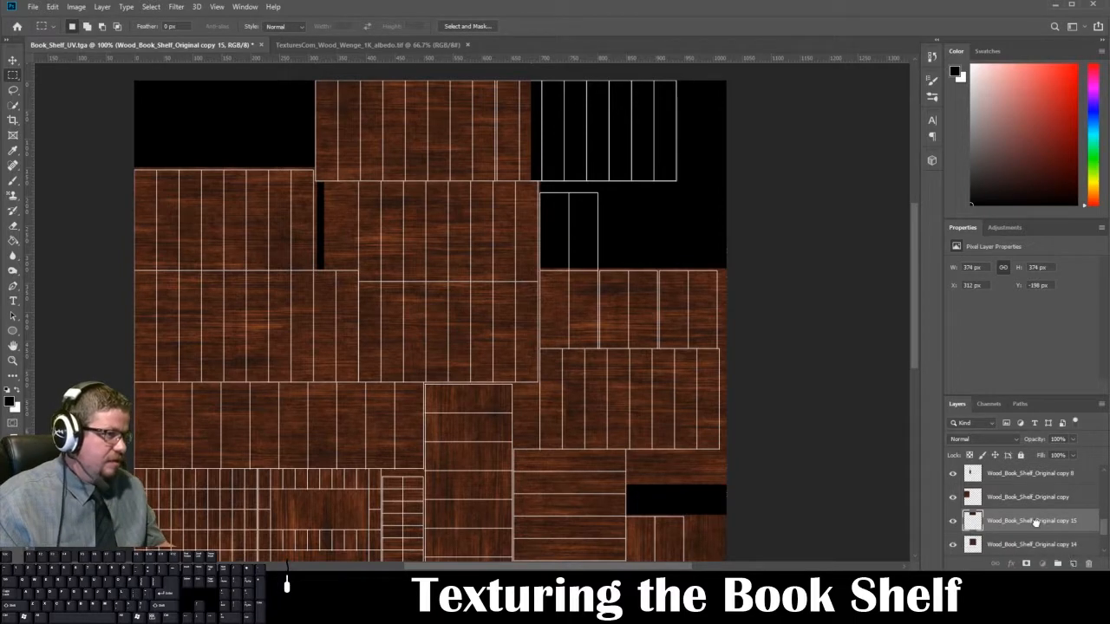
# Step: Duplicate the top-row wood piece and place it beside the original over the remaining topmost shells at X 688, Y -198 px
pyautogui.hotkey('ctrl', 'alt', 't')
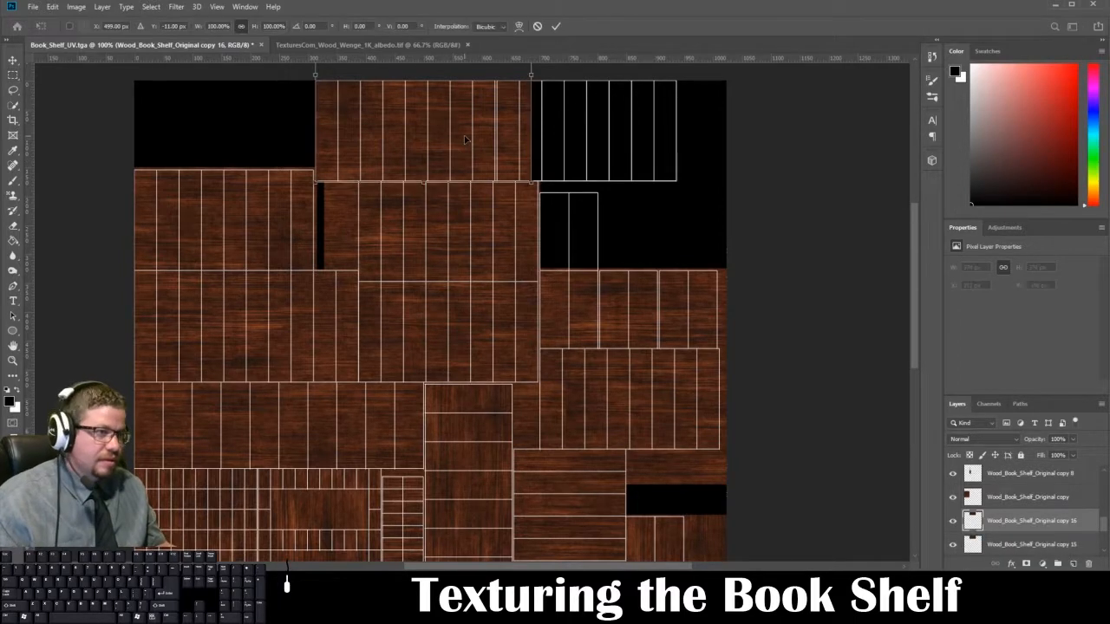
pyautogui.moveTo(467, 141); pyautogui.dragTo(680, 133)
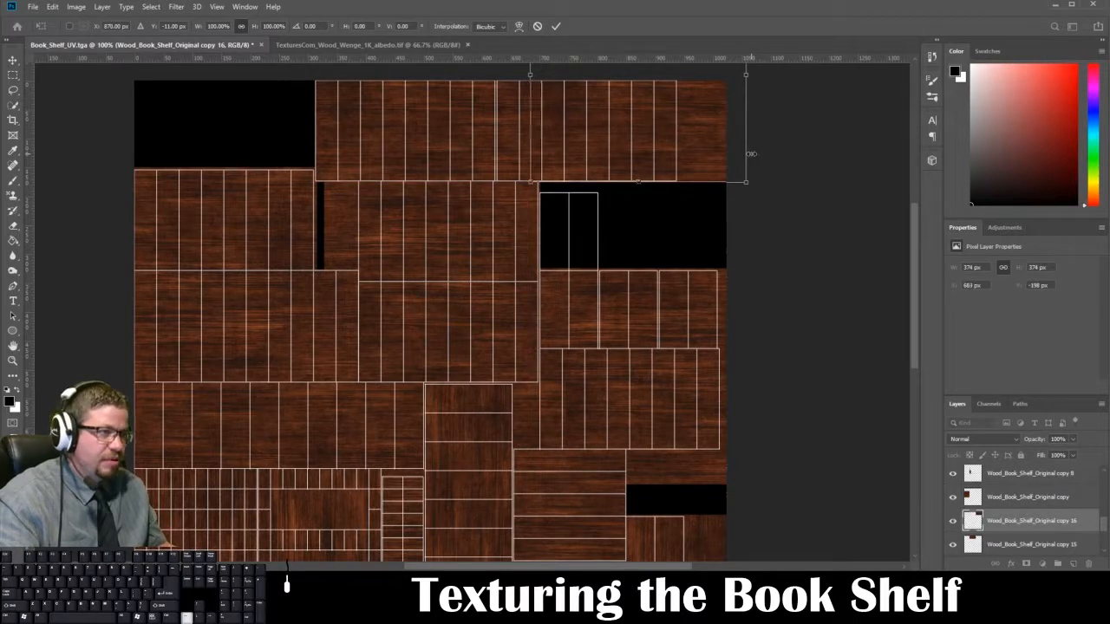
pyautogui.press('Return')
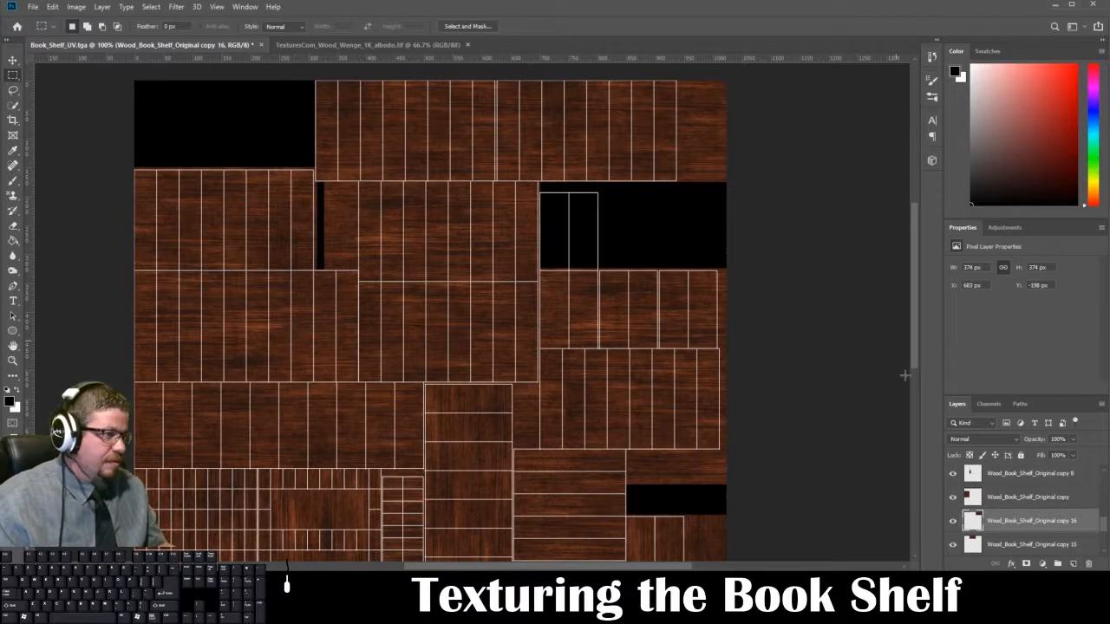
# Step: Save the texture as a Targa copy without alpha channels, replacing Book_Shelf_Diffuse_2.tga
pyautogui.moveTo(790, 476); pyautogui.dragTo(787, 398)
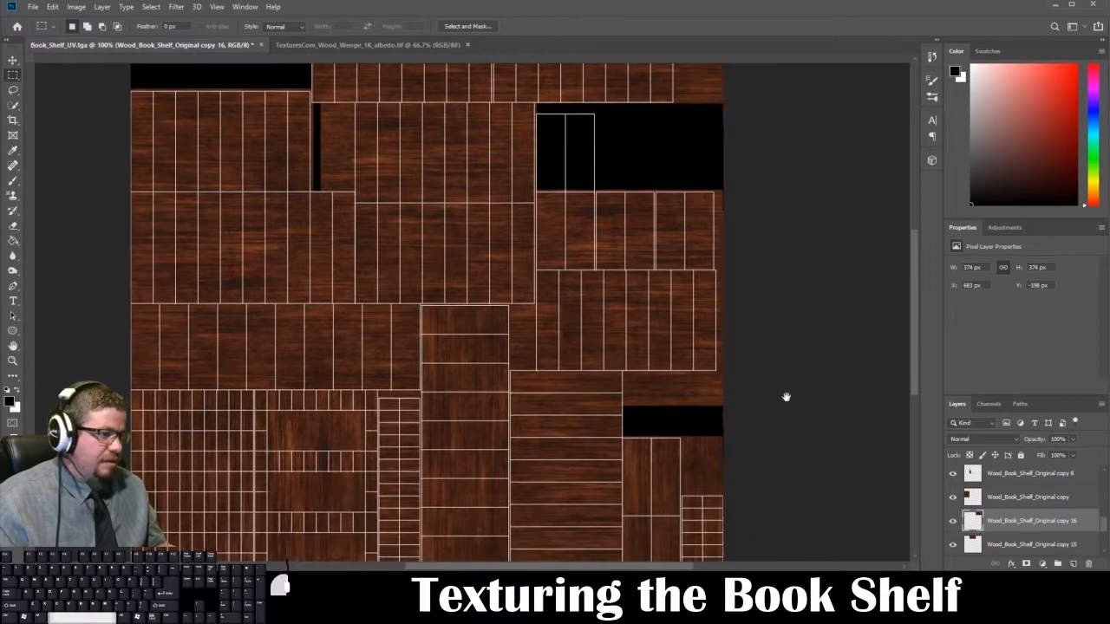
pyautogui.hotkey('ctrl', 'shift', 's')
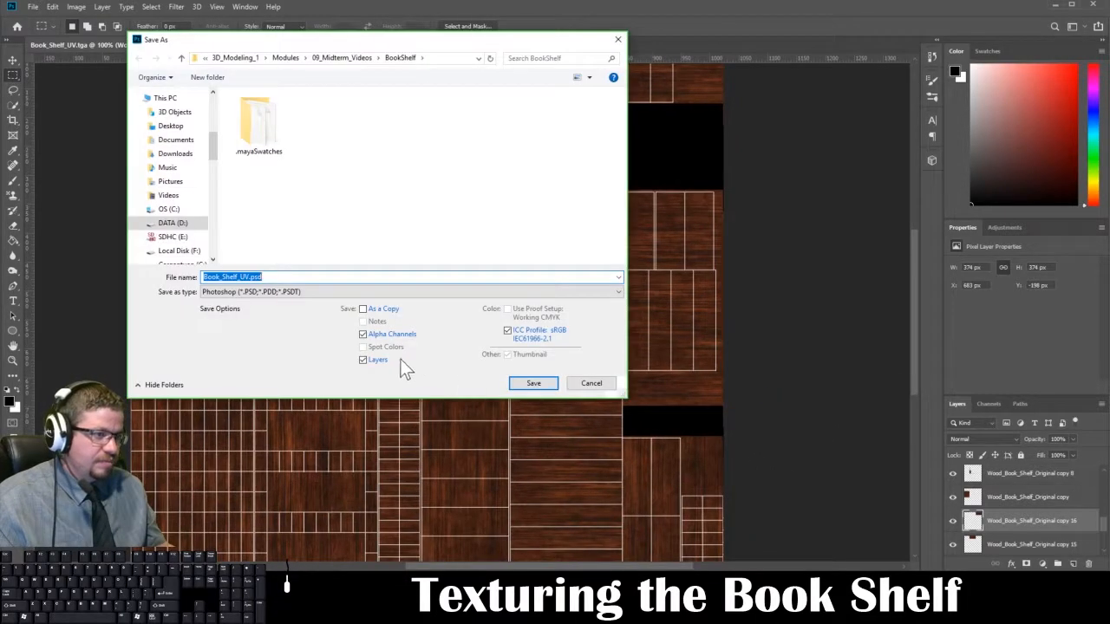
pyautogui.click(390, 337)
pyautogui.click(425, 292)
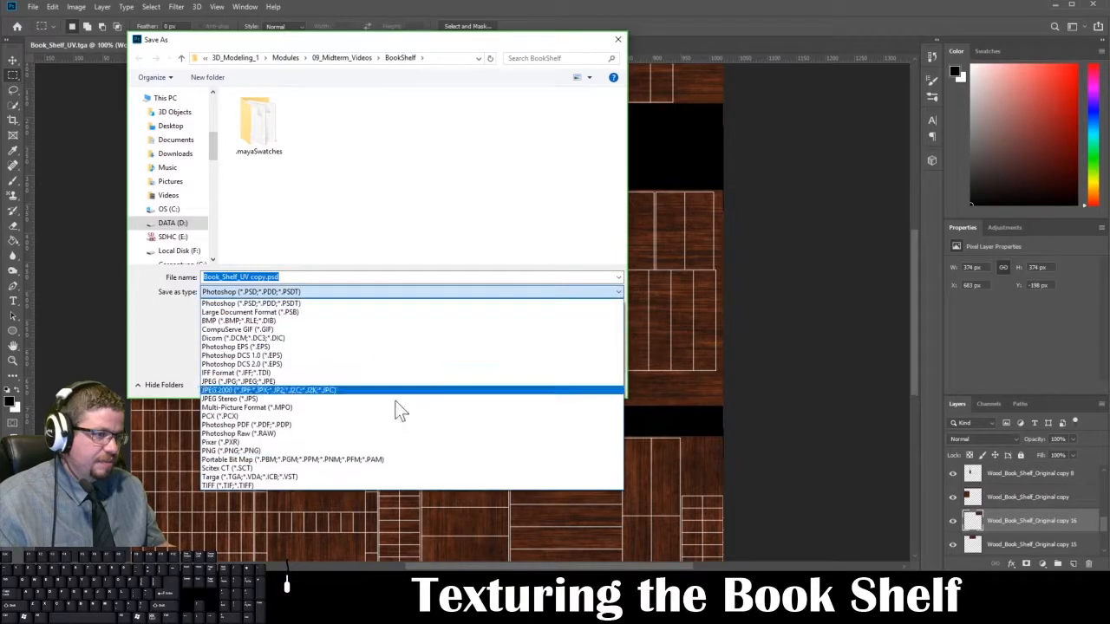
pyautogui.click(351, 476)
pyautogui.click(390, 130)
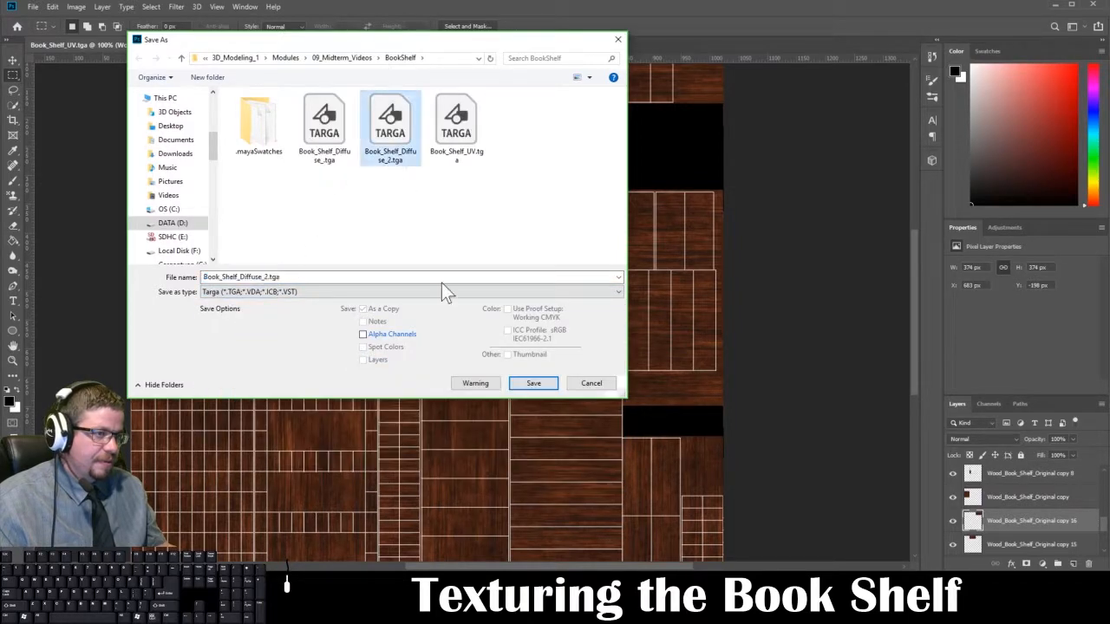
pyautogui.click(531, 383)
pyautogui.click(575, 276)
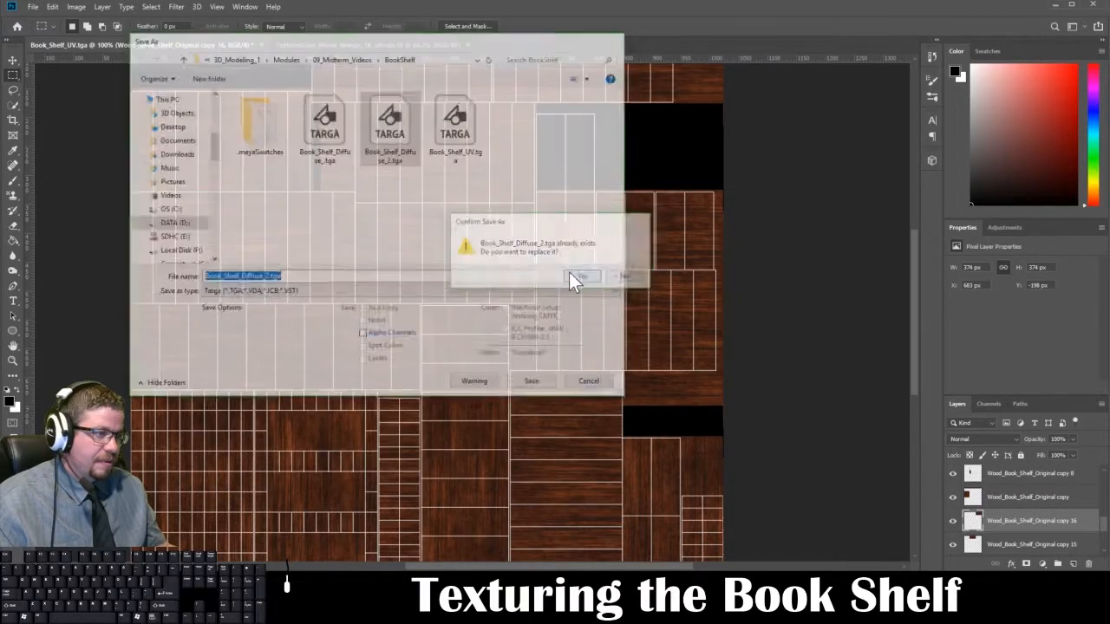
pyautogui.click(468, 237)
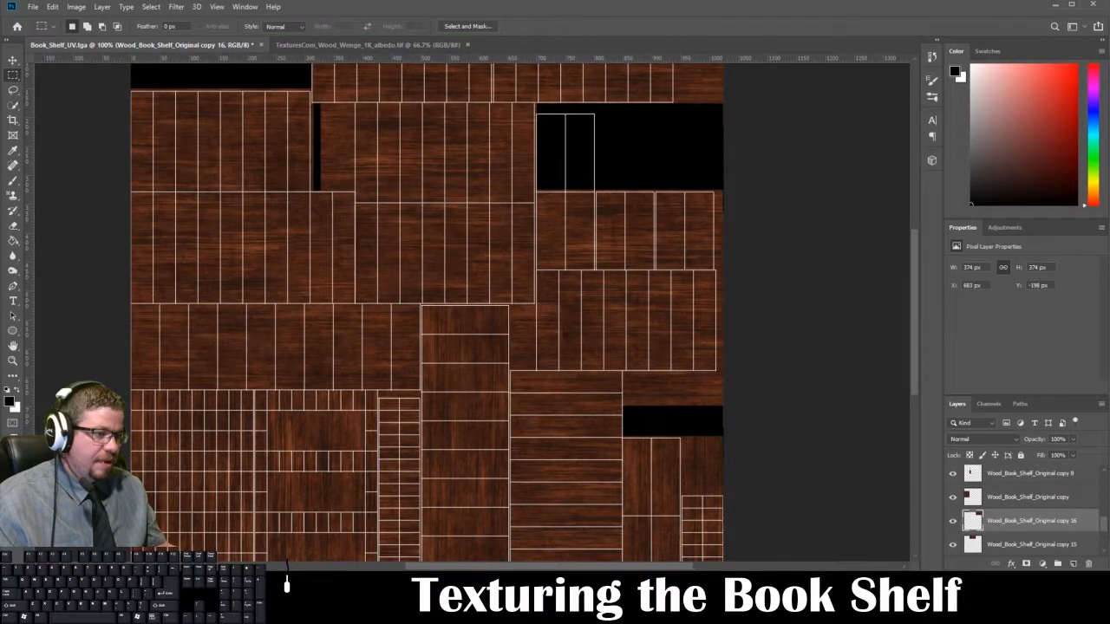
# Step: Switch to Maya, reload the Book_Shelf_Diffuse_2.tga texture and check it on the front of the deselected bookshelf
pyautogui.click(297, 611)
pyautogui.click(259, 541)
pyautogui.moveTo(460, 278); pyautogui.dragTo(511, 250, button='right')
pyautogui.click(1071, 251)
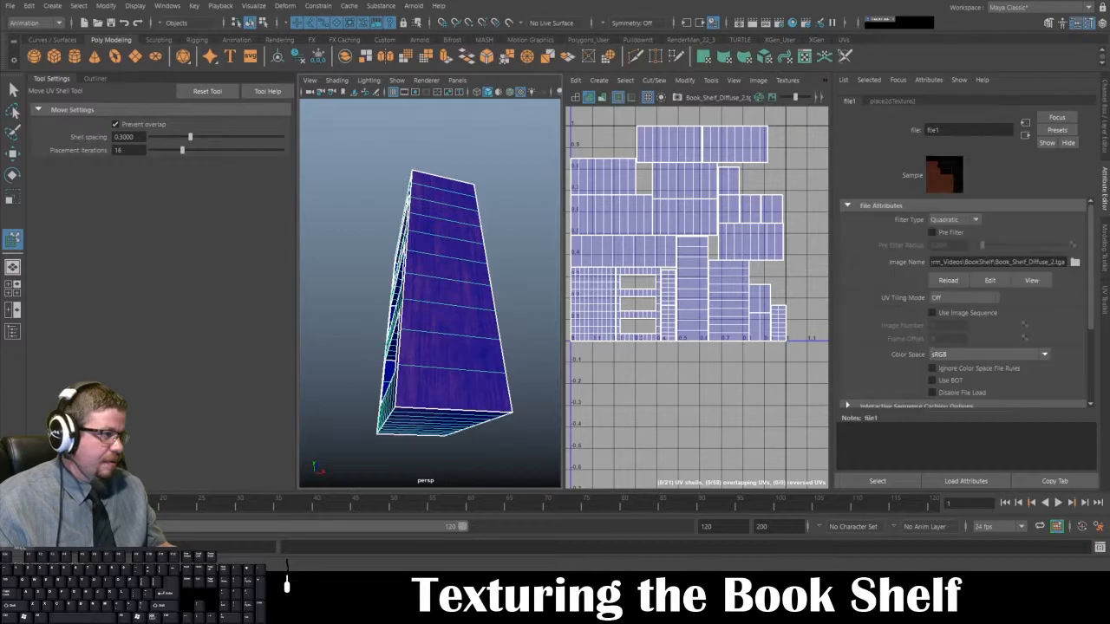
pyautogui.click(944, 281)
pyautogui.moveTo(490, 279)
pyautogui.mouseDown(button='right')
pyautogui.moveTo(516, 271)
pyautogui.moveTo(501, 273)
pyautogui.mouseUp(button='right')
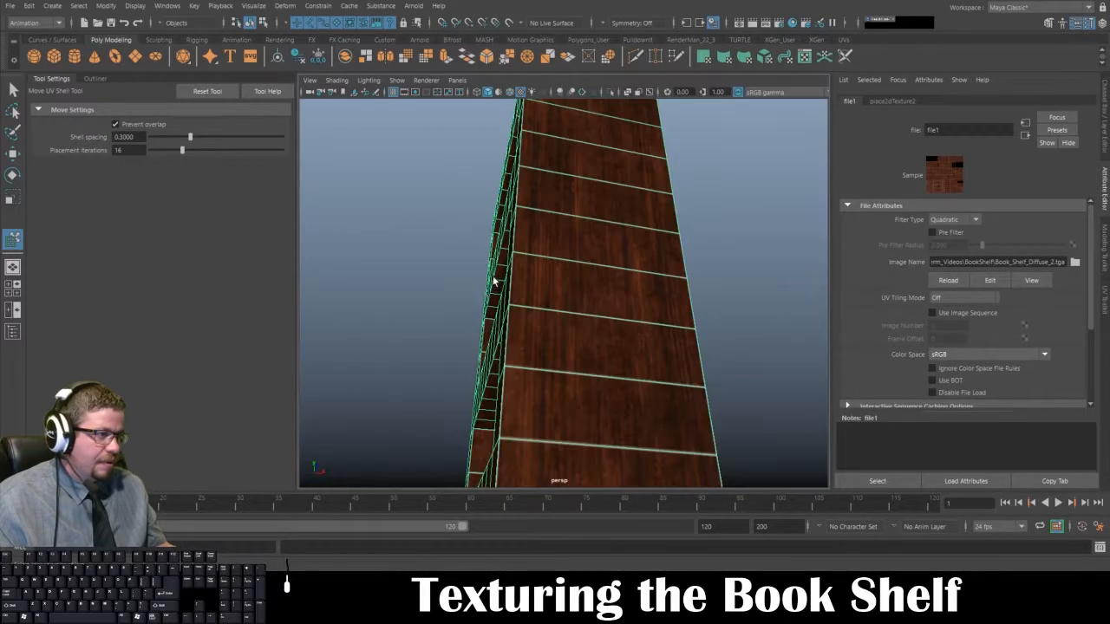
pyautogui.keyDown('alt'); pyautogui.moveTo(491, 277); pyautogui.dragTo(512, 318); pyautogui.keyUp('alt')
pyautogui.click(396, 337)
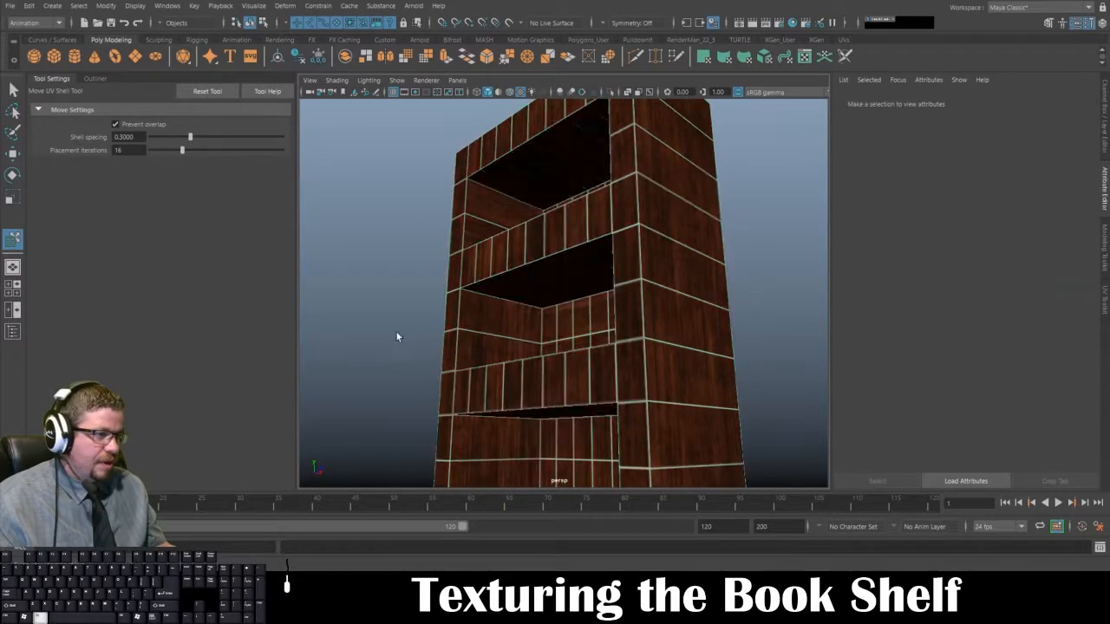
pyautogui.scroll(2, 454, 362)
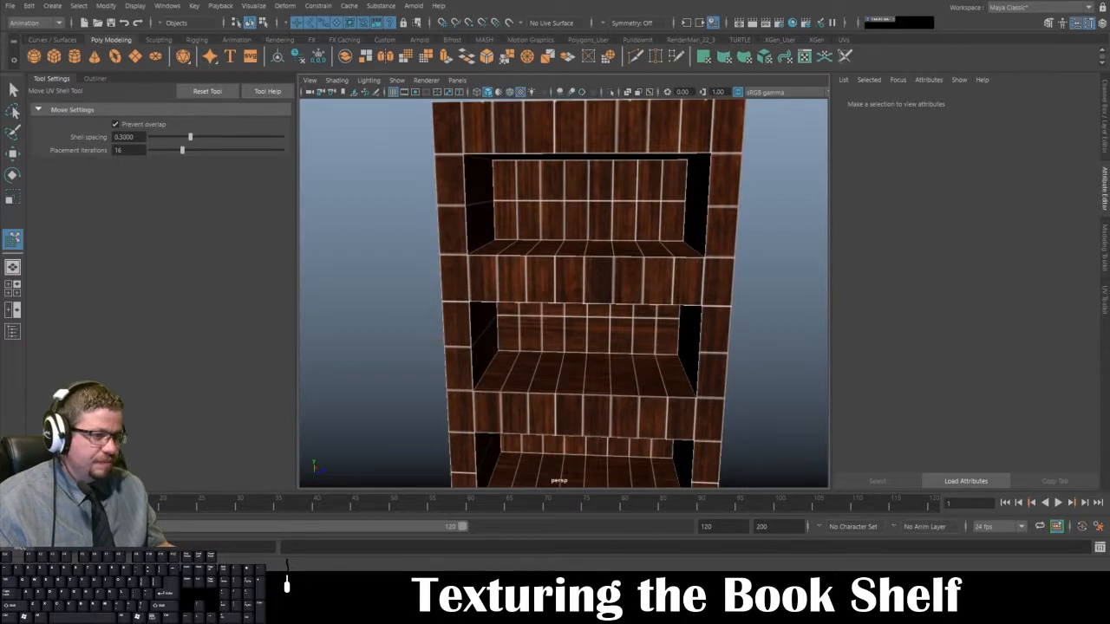
# Step: Switch back to Photoshop and hide the Book_Shelf_UVs wireframe layer
pyautogui.hotkey('alt', 'Tab')
pyautogui.scroll(5, 961, 486)
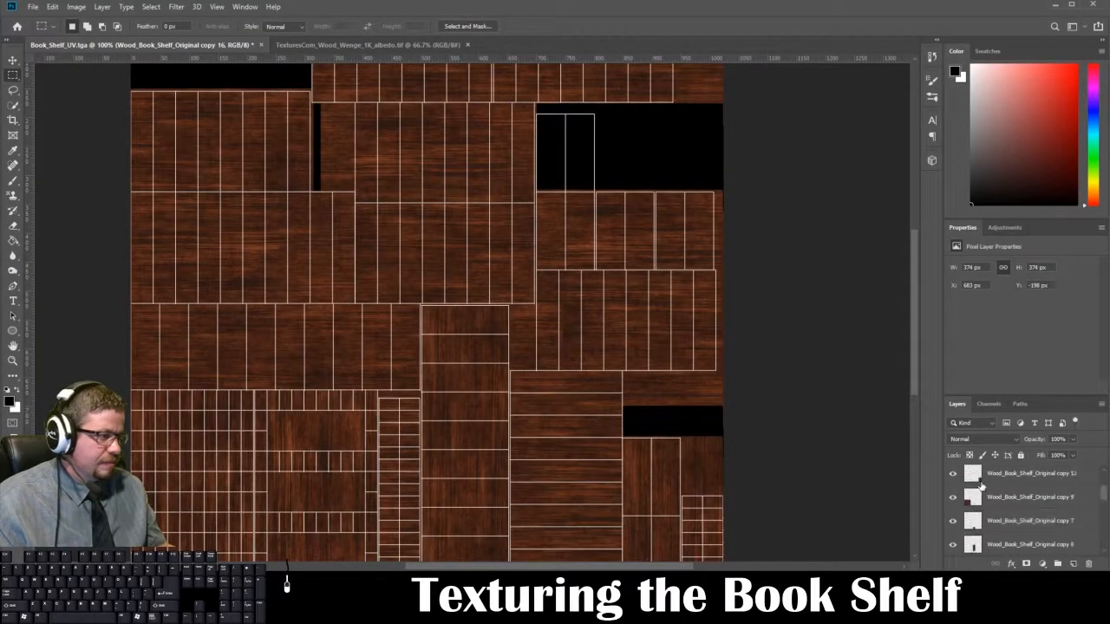
pyautogui.click(955, 478)
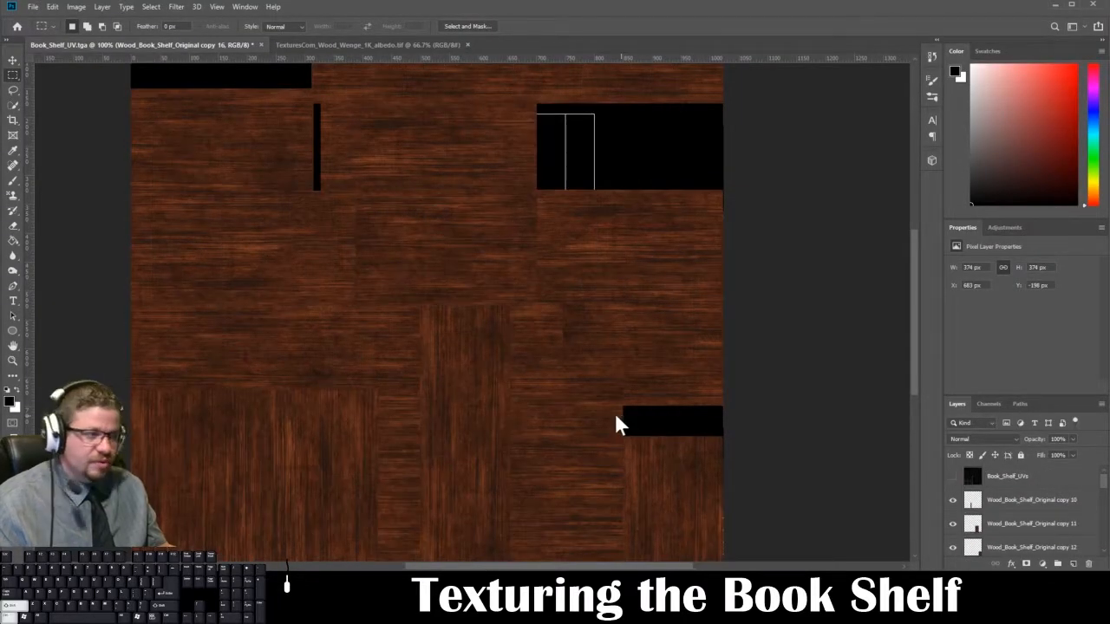
# Step: Save the wireframe-free texture as a 32 bits/pixel Targa, overwriting Book_Shelf_Diffuse_2.tga
pyautogui.hotkey('ctrl', 'shift', 's')
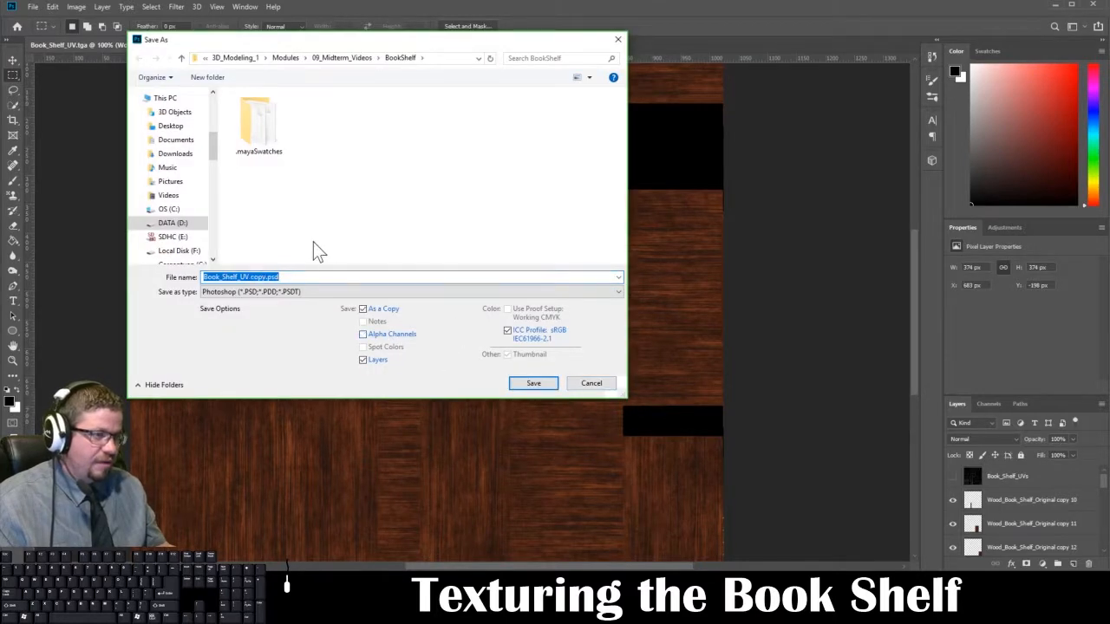
pyautogui.click(300, 294)
pyautogui.click(280, 480)
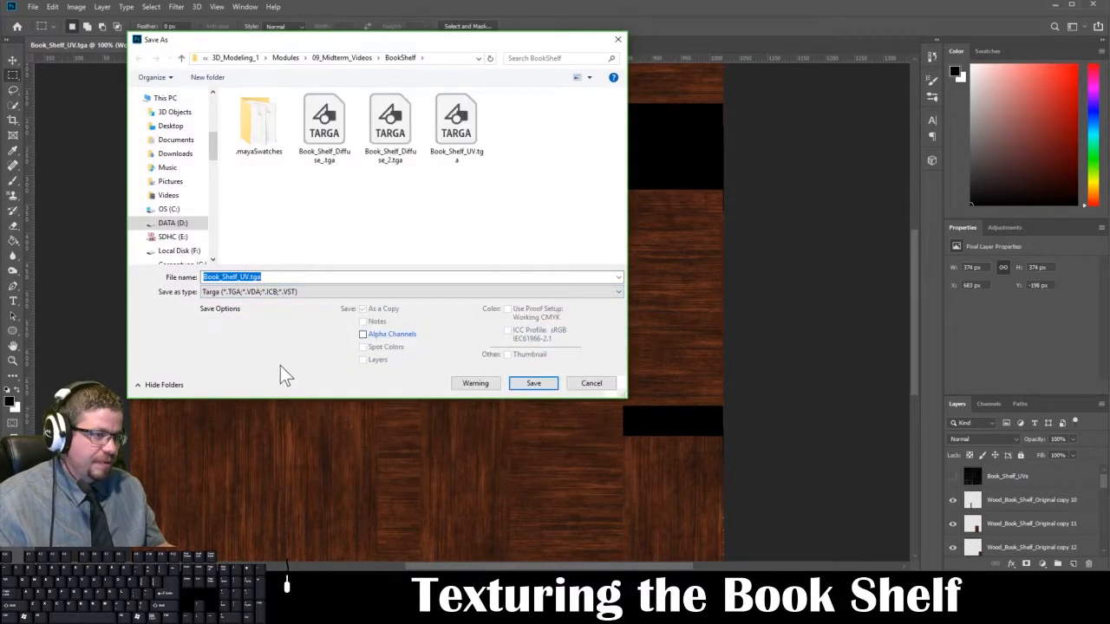
pyautogui.click(390, 126)
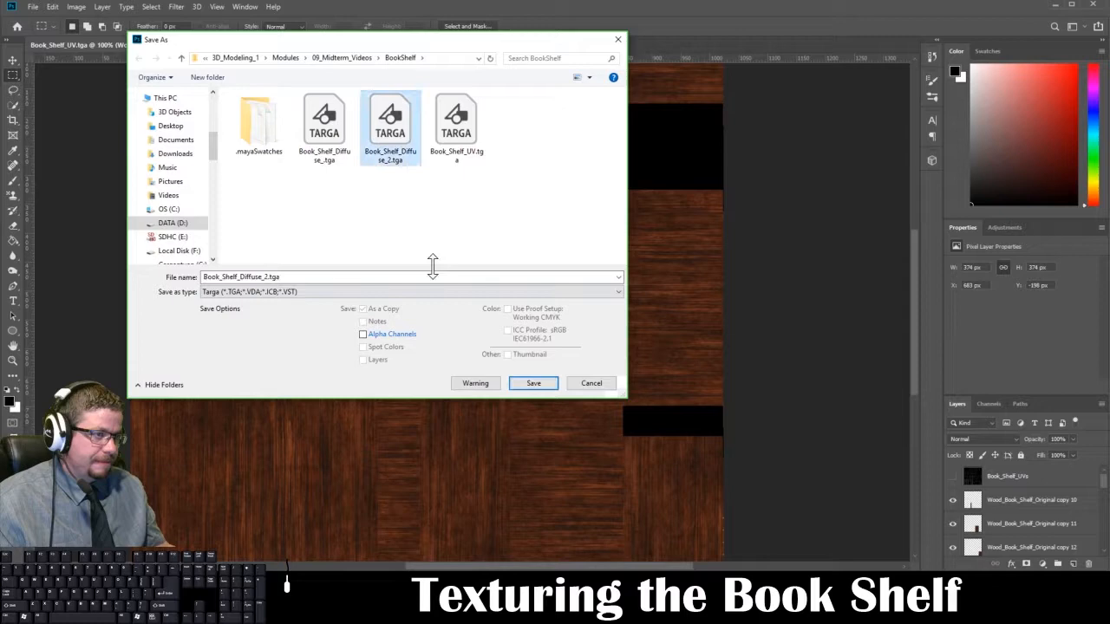
pyautogui.click(535, 387)
pyautogui.click(583, 278)
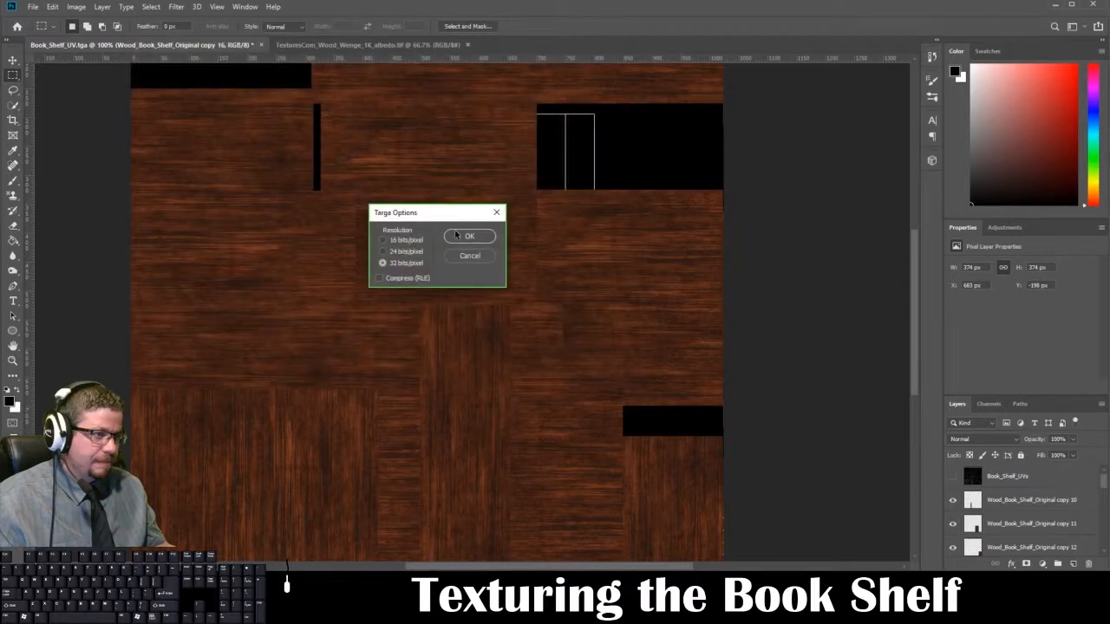
pyautogui.click(458, 236)
# Step: Switch to Maya, reload the image file behind the bookshelf material's base color and deselect the model
pyautogui.moveTo(234, 607)
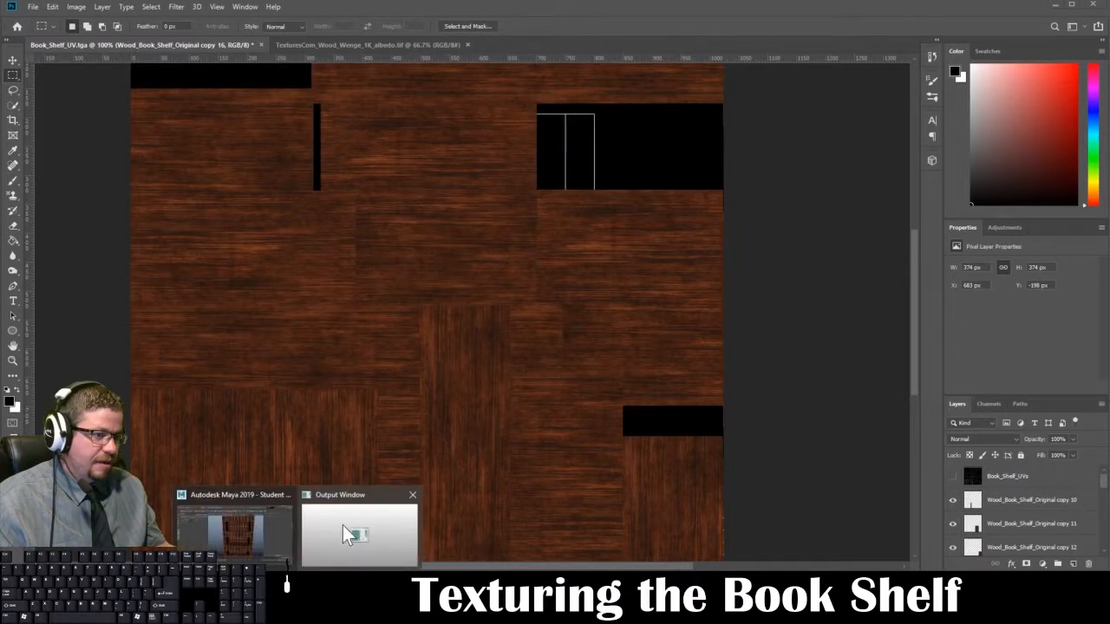
pyautogui.click(280, 550)
pyautogui.click(612, 330)
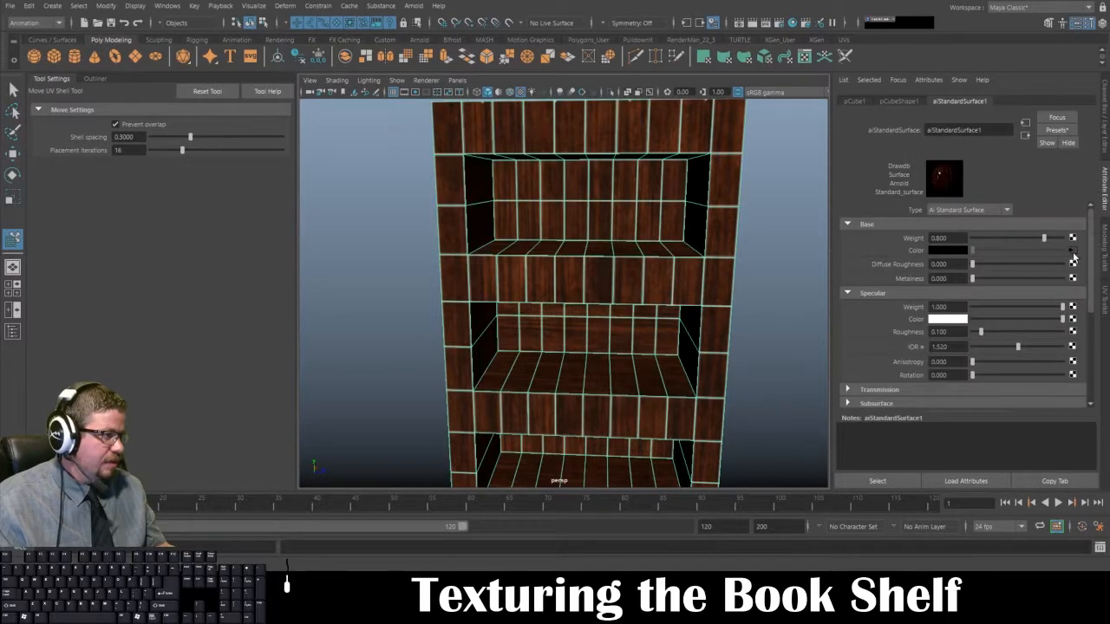
pyautogui.click(1073, 251)
pyautogui.click(948, 279)
pyautogui.click(783, 311)
# Step: Select the inner side faces of the shelf openings and examine the wood grain direction and coverage around the bookshelf
pyautogui.keyDown('alt'); pyautogui.moveTo(718, 354); pyautogui.dragTo(569, 313); pyautogui.keyUp('alt')
pyautogui.click(509, 268)
pyautogui.moveTo(504, 248); pyautogui.dragTo(504, 271, button='right')
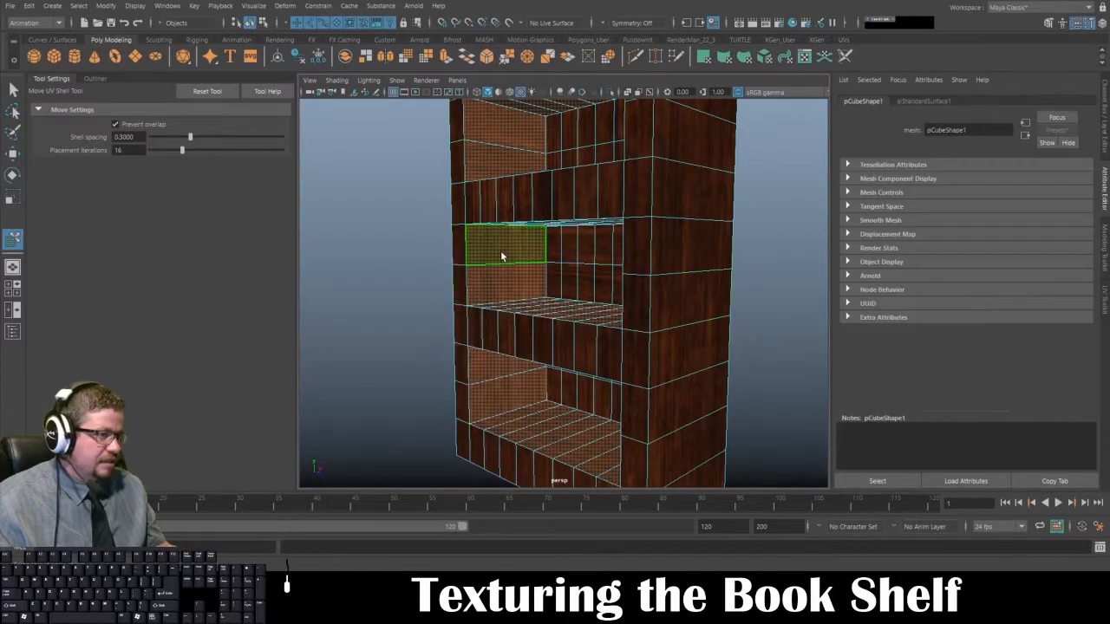
pyautogui.click(500, 251)
pyautogui.keyDown('shift'); pyautogui.click(499, 274); pyautogui.keyUp('shift')
pyautogui.keyDown('shift'); pyautogui.click(480, 126); pyautogui.keyUp('shift')
pyautogui.keyDown('shift'); pyautogui.click(483, 168); pyautogui.keyUp('shift')
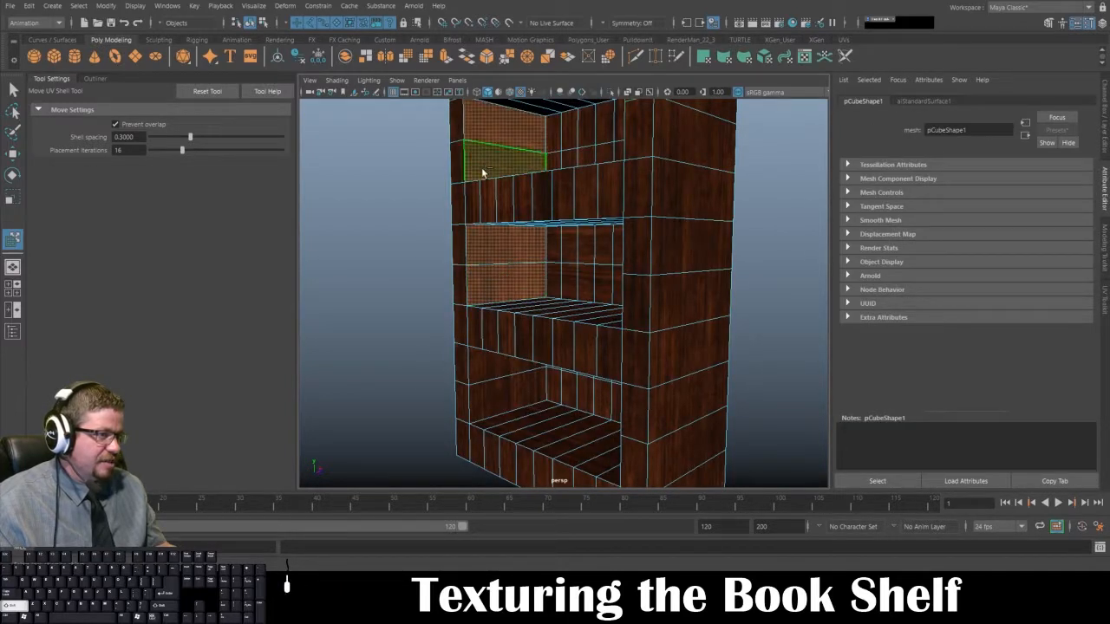
pyautogui.click(399, 280)
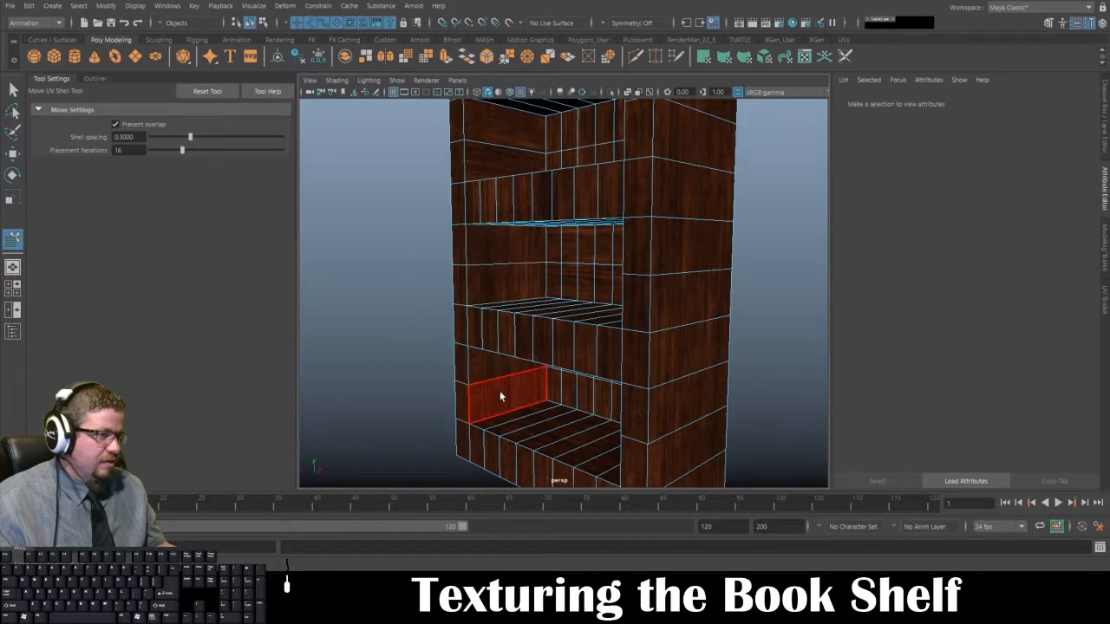
pyautogui.keyDown('alt'); pyautogui.moveTo(505, 149); pyautogui.dragTo(578, 231); pyautogui.keyUp('alt')
pyautogui.moveTo(590, 241); pyautogui.dragTo(647, 226, button='right')
pyautogui.click(682, 240)
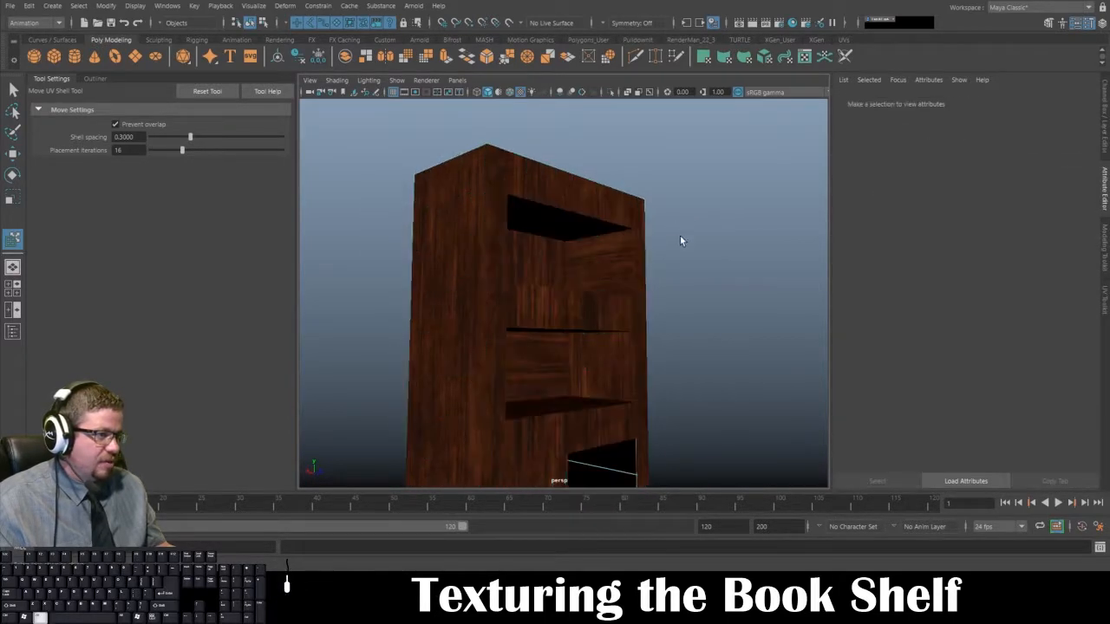
# Step: Select the bookshelf and show the UV editor beside the perspective view, framing the inside of the upper shelf openings
pyautogui.keyDown('alt'); pyautogui.moveTo(683, 240); pyautogui.dragTo(492, 254); pyautogui.keyUp('alt')
pyautogui.click(484, 251)
pyautogui.press('space')
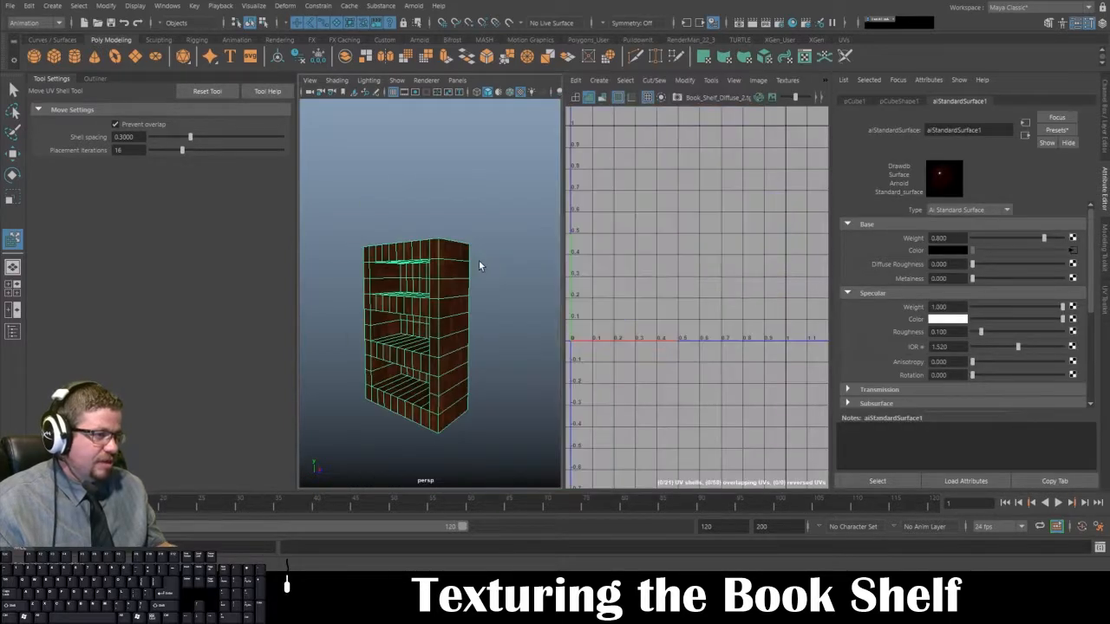
pyautogui.keyDown('alt'); pyautogui.moveTo(460, 260); pyautogui.dragTo(524, 223, button='middle'); pyautogui.keyUp('alt')
pyautogui.keyDown('alt'); pyautogui.moveTo(524, 223); pyautogui.dragTo(559, 217, button='right'); pyautogui.keyUp('alt')
pyautogui.keyDown('alt'); pyautogui.moveTo(511, 213); pyautogui.dragTo(450, 253, button='middle'); pyautogui.keyUp('alt')
pyautogui.moveTo(420, 224); pyautogui.dragTo(469, 227, button='right')
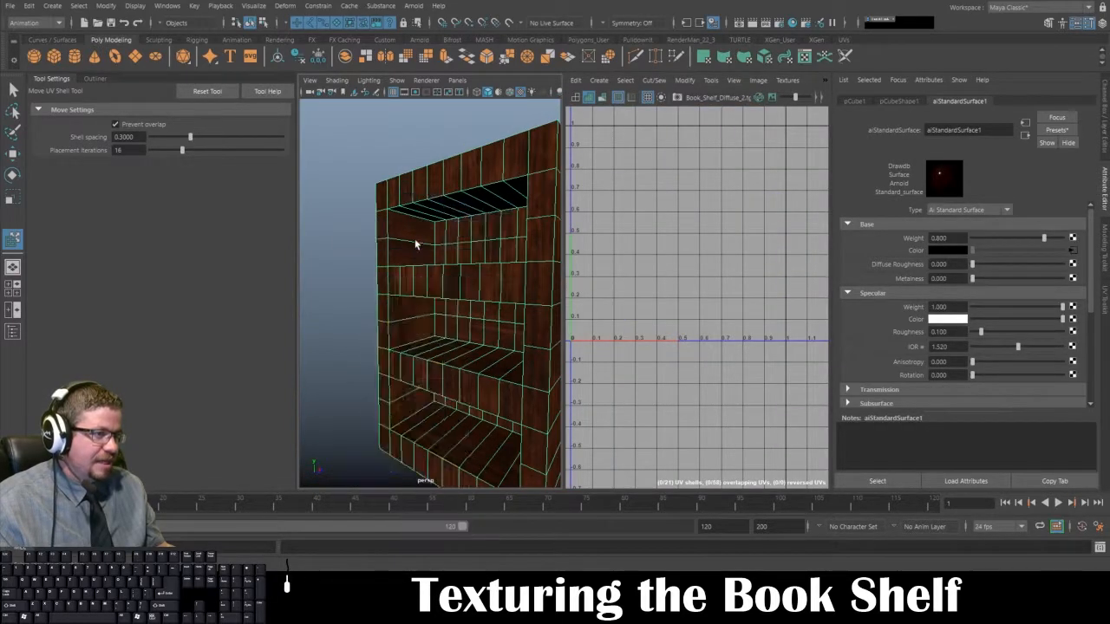
# Step: Select the inner side shells of the upper two openings to locate them in the UV layout, clearing the selection when done
pyautogui.click(413, 243)
pyautogui.click(414, 254)
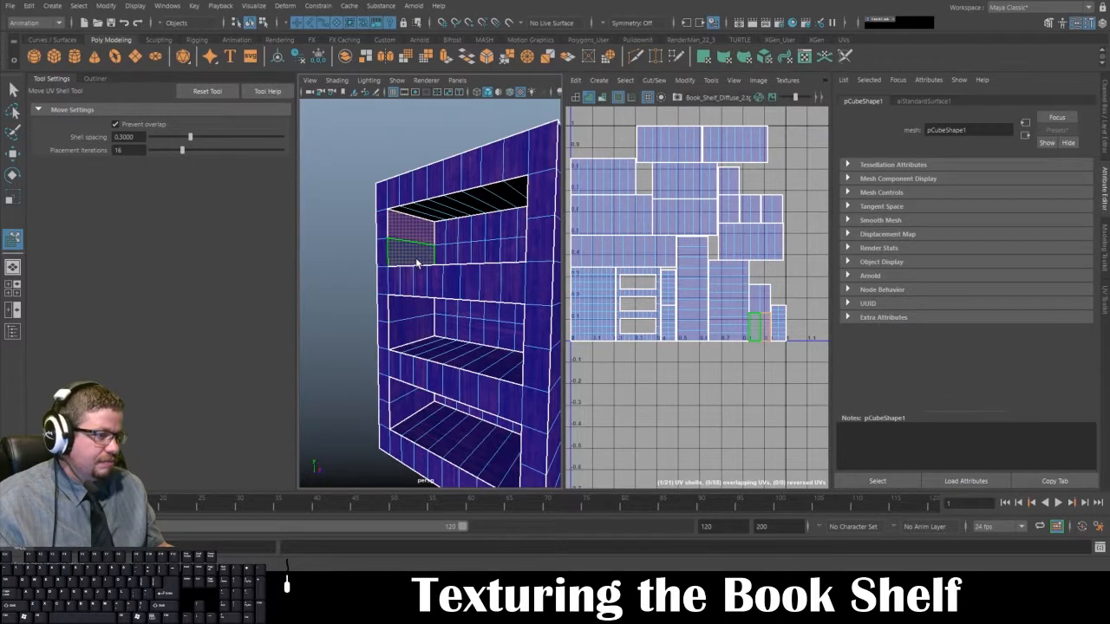
pyautogui.keyDown('shift'); pyautogui.click(420, 312); pyautogui.keyUp('shift')
pyautogui.keyDown('shift'); pyautogui.click(417, 328); pyautogui.keyUp('shift')
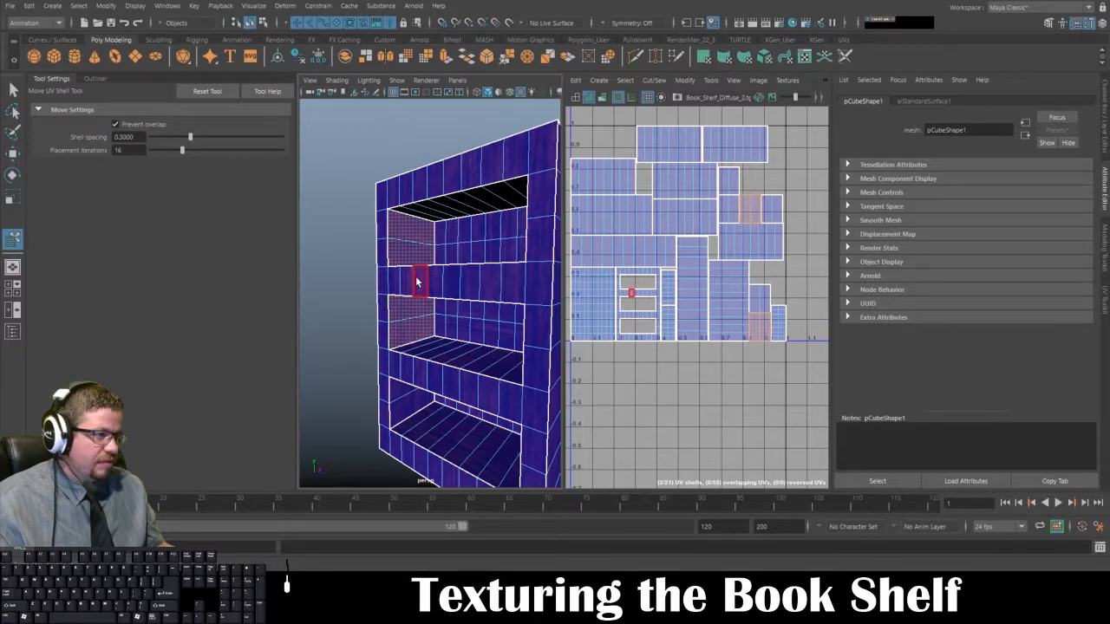
pyautogui.click(362, 232)
pyautogui.moveTo(373, 247); pyautogui.dragTo(417, 229, button='right')
pyautogui.click(364, 250)
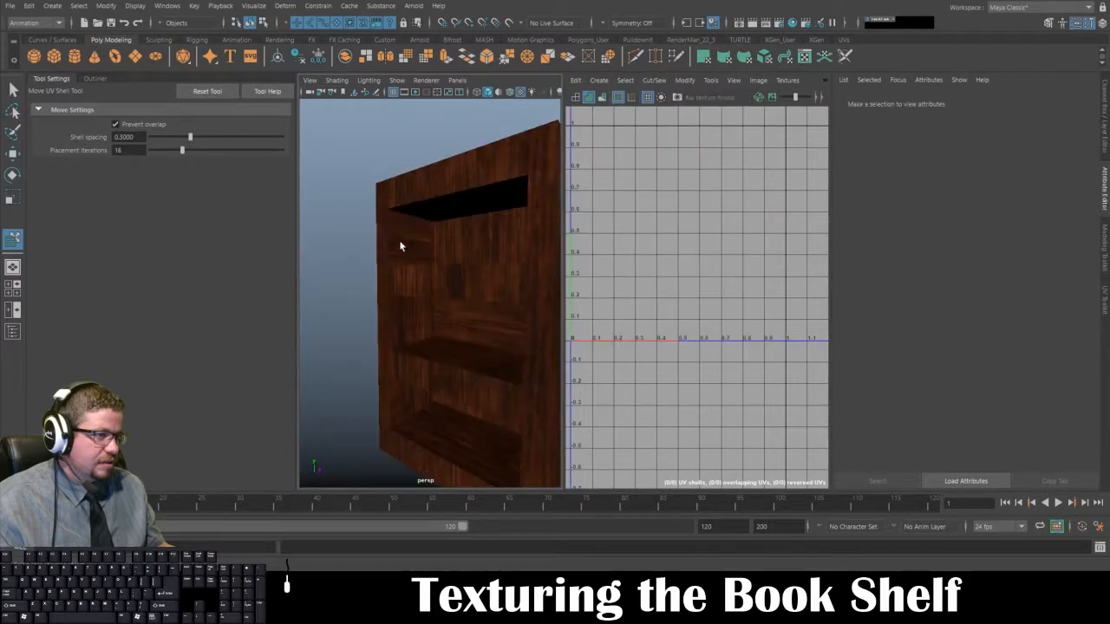
pyautogui.click(408, 234)
pyautogui.click(412, 246)
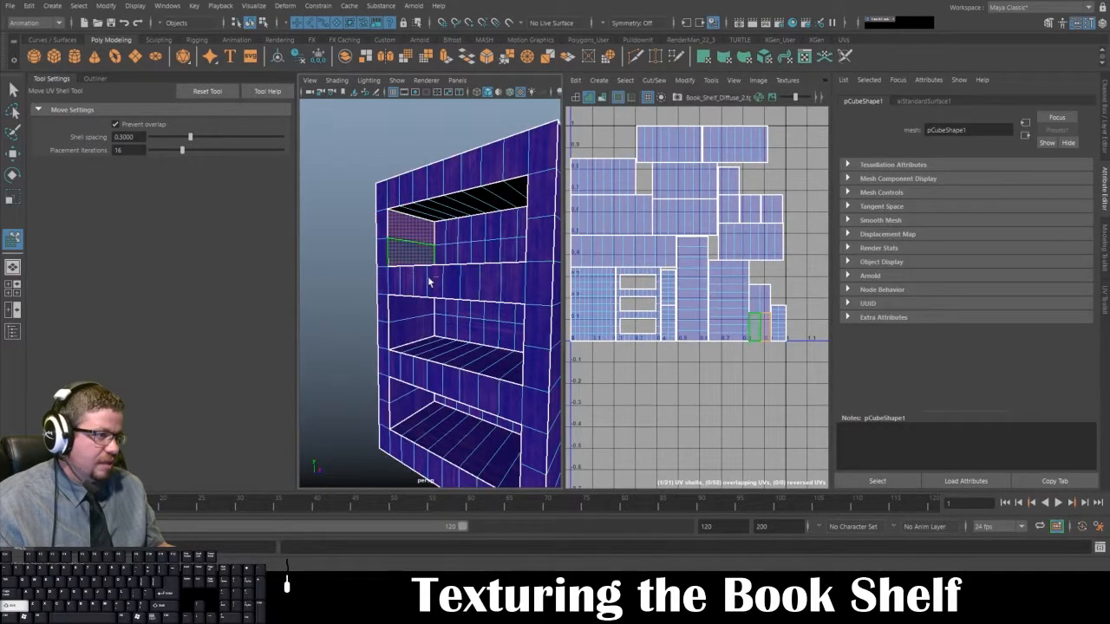
pyautogui.click(711, 81)
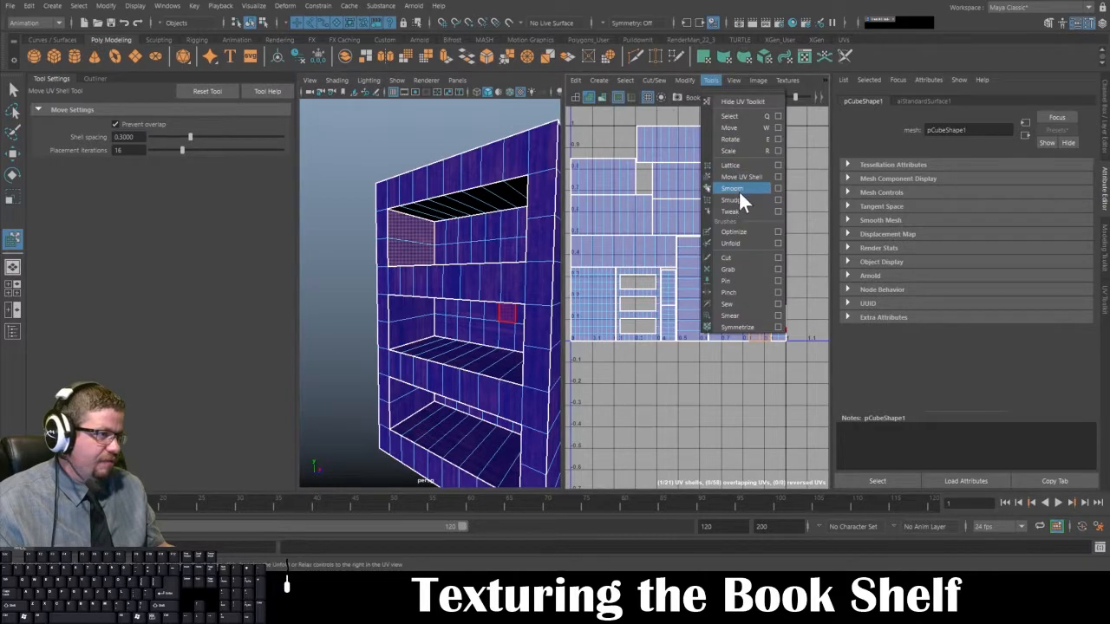
pyautogui.click(742, 177)
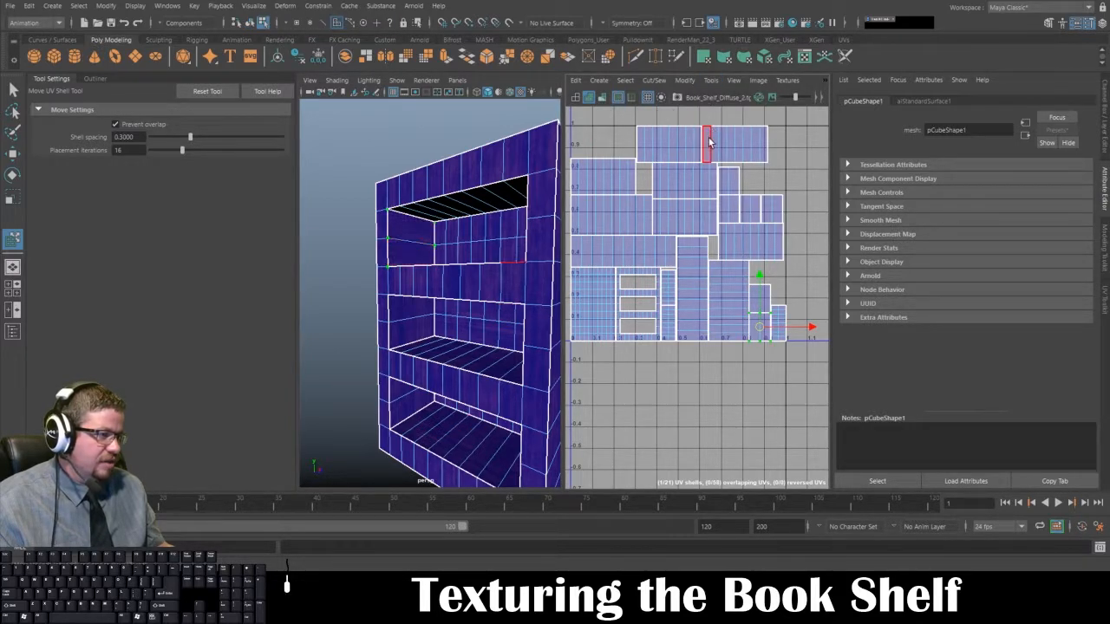
pyautogui.click(355, 172)
pyautogui.moveTo(451, 225); pyautogui.dragTo(386, 154, button='right')
pyautogui.click(387, 156)
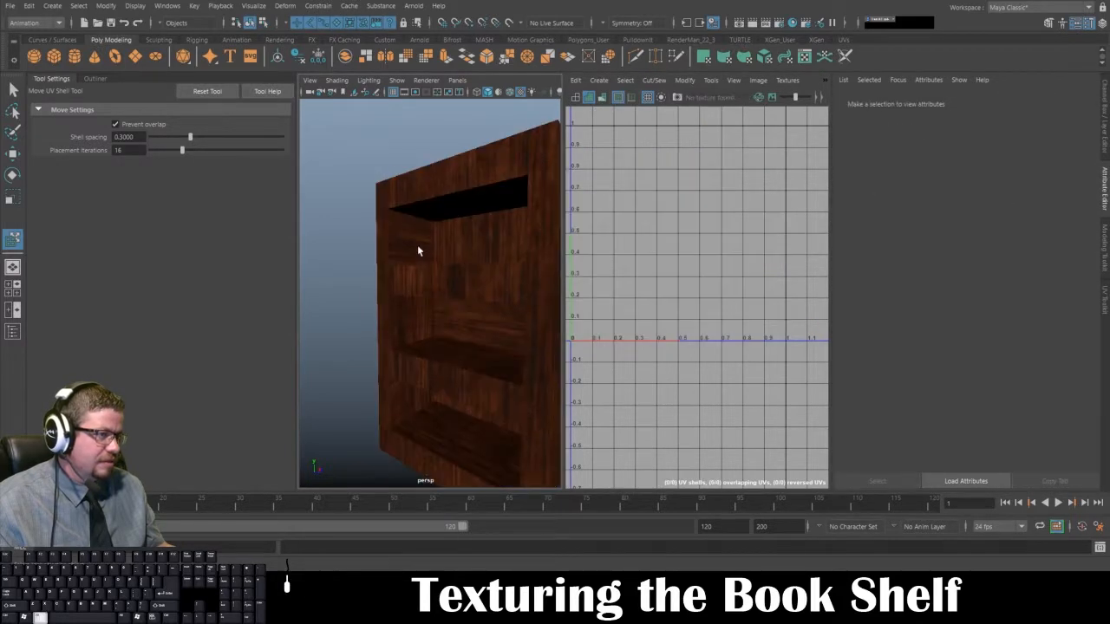
# Step: Examine the grain inside the upper two openings up close and match their inner side shells to the UV layout
pyautogui.scroll(3, 415, 265)
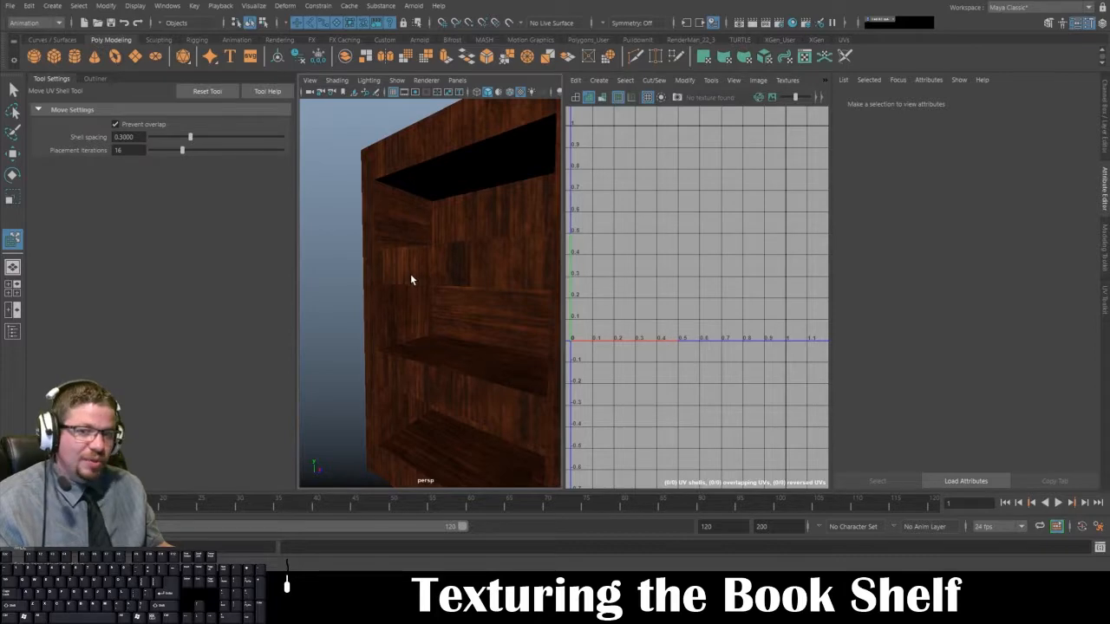
pyautogui.click(411, 262)
pyautogui.moveTo(411, 217); pyautogui.dragTo(413, 246, button='right')
pyautogui.moveTo(363, 274); pyautogui.dragTo(405, 198, button='right')
pyautogui.click(384, 212)
pyautogui.click(402, 206)
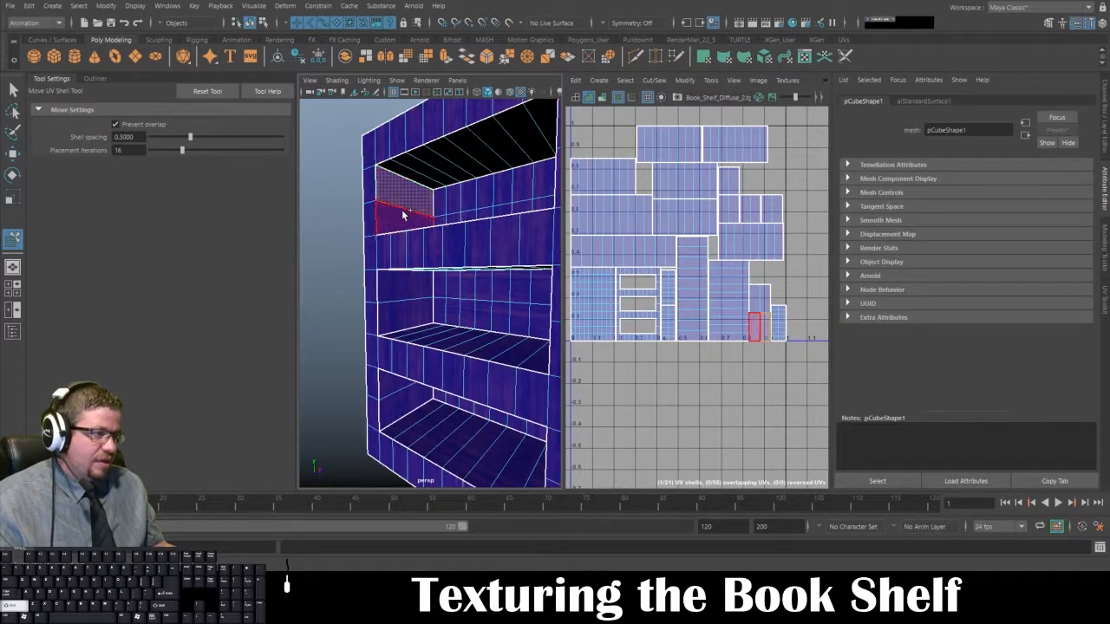
pyautogui.click(385, 299)
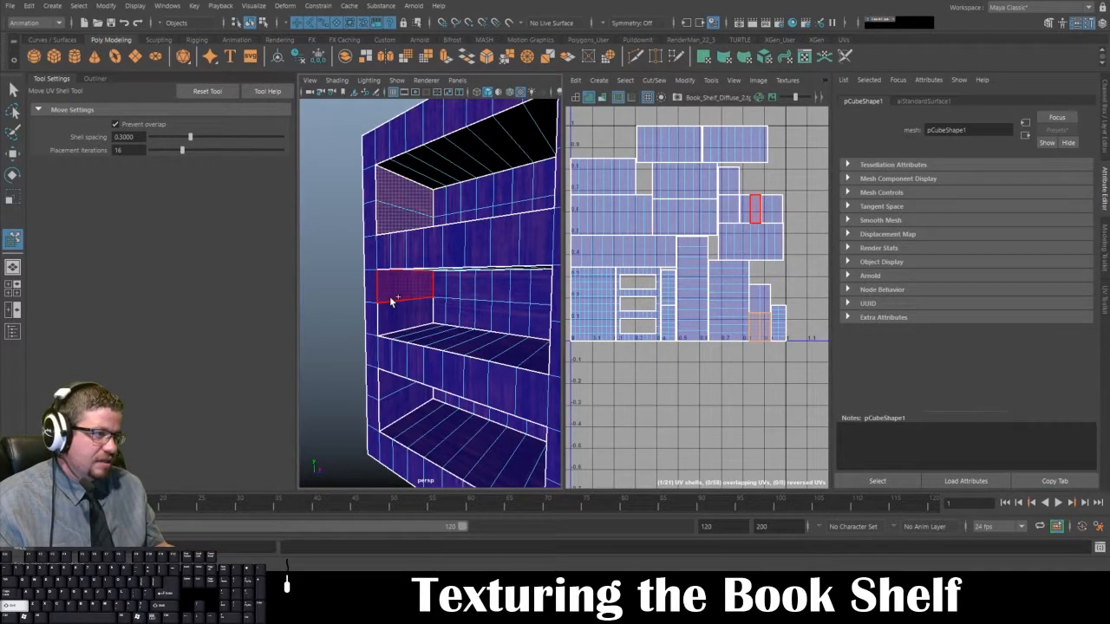
pyautogui.click(389, 307)
pyautogui.click(347, 232)
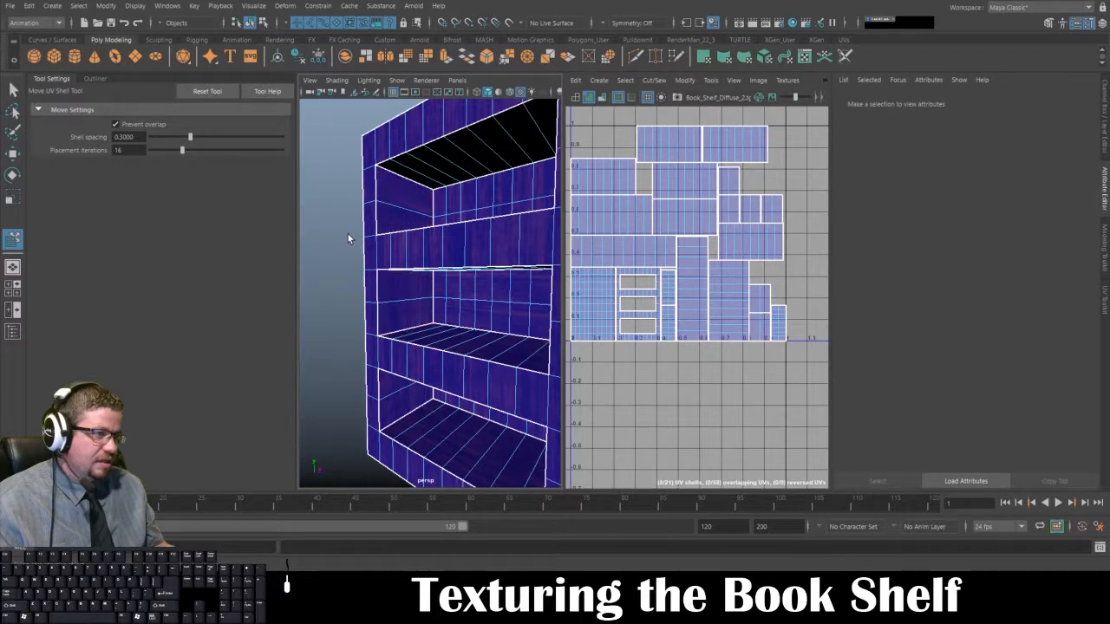
# Step: Select the second opening's inner side shell, switch to Photoshop, show the Book_Shelf_UVs layer and compare the shell's position between Maya and Photoshop
pyautogui.click(411, 305)
pyautogui.keyDown('shift'); pyautogui.click(410, 310); pyautogui.keyUp('shift')
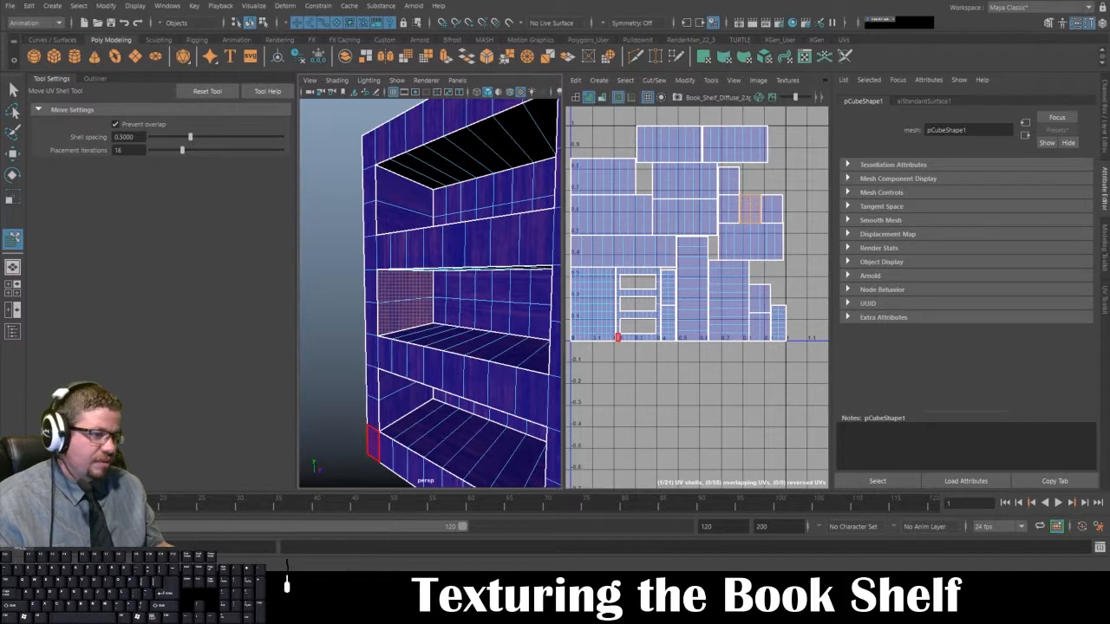
pyautogui.click(345, 612)
pyautogui.click(953, 477)
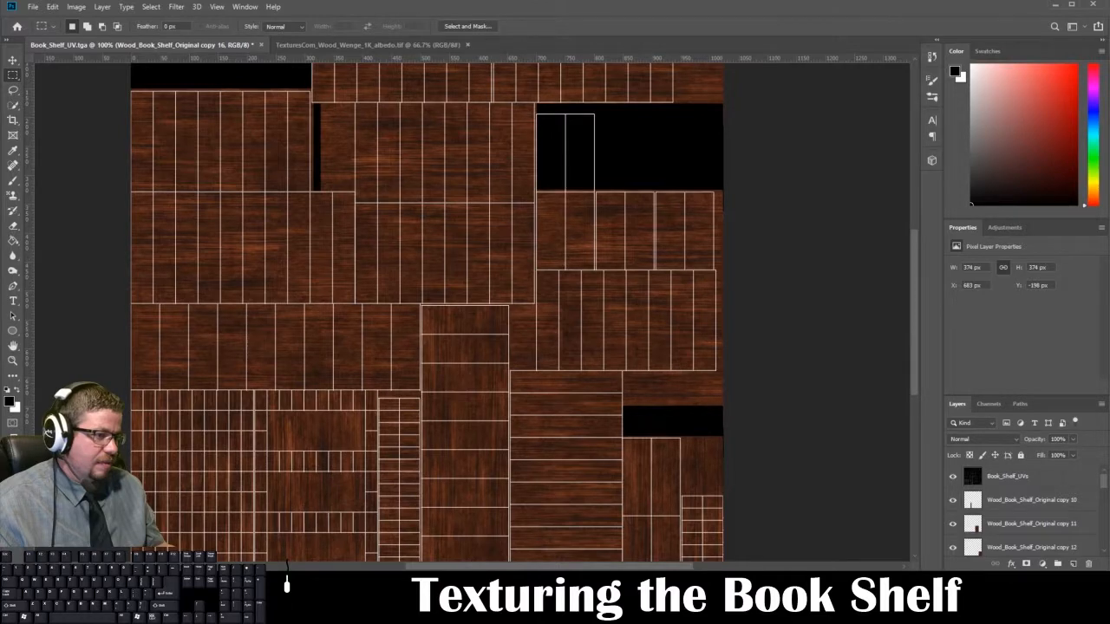
pyautogui.click(354, 611)
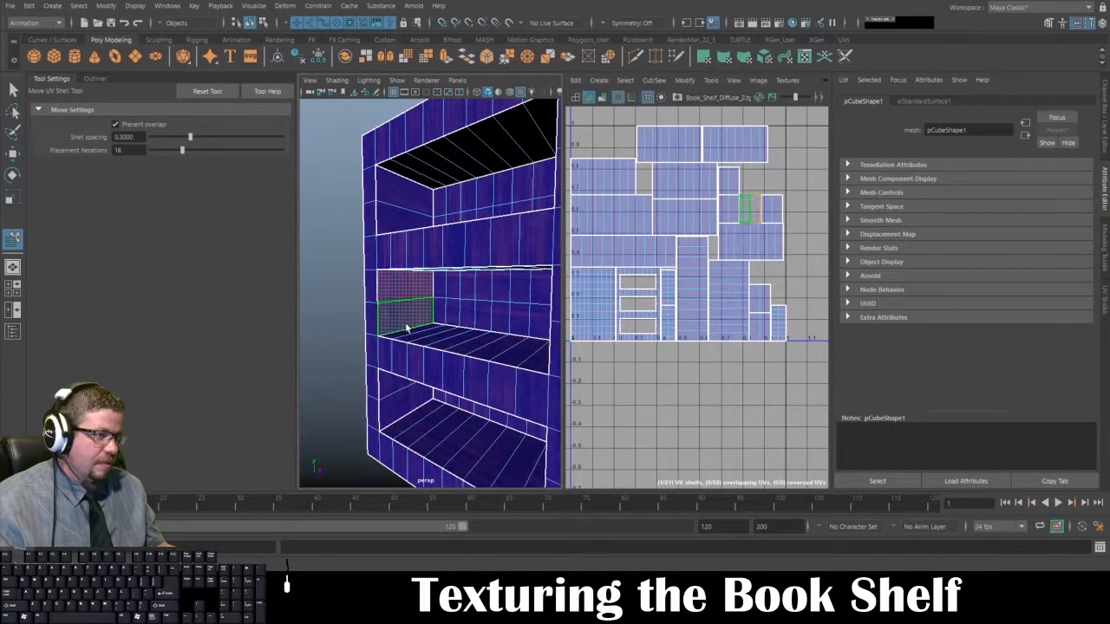
pyautogui.click(353, 611)
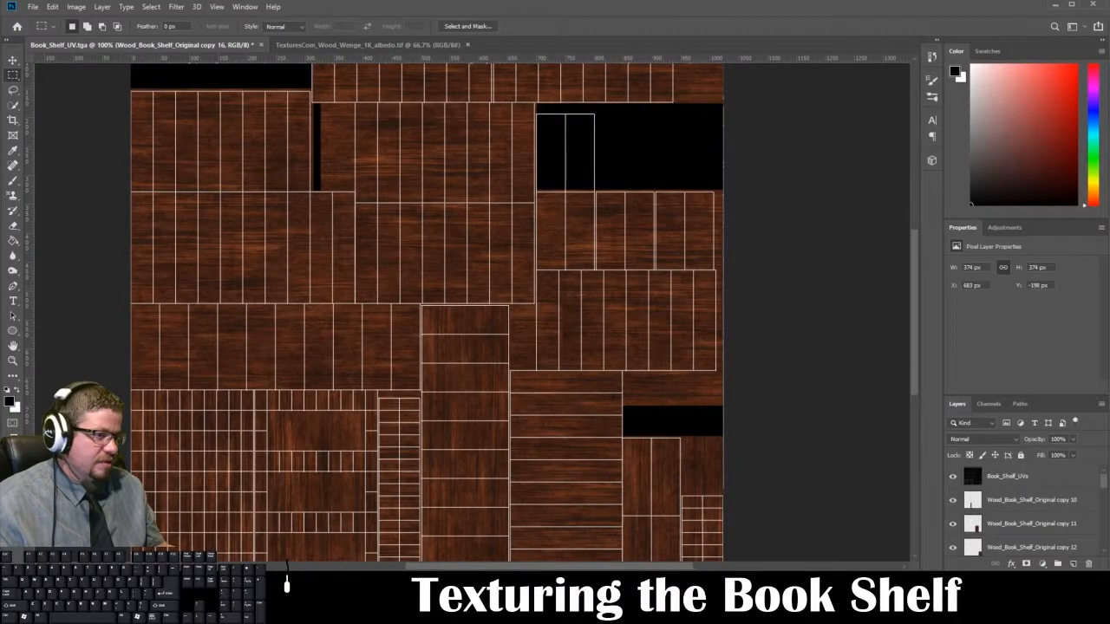
pyautogui.click(354, 611)
pyautogui.click(354, 610)
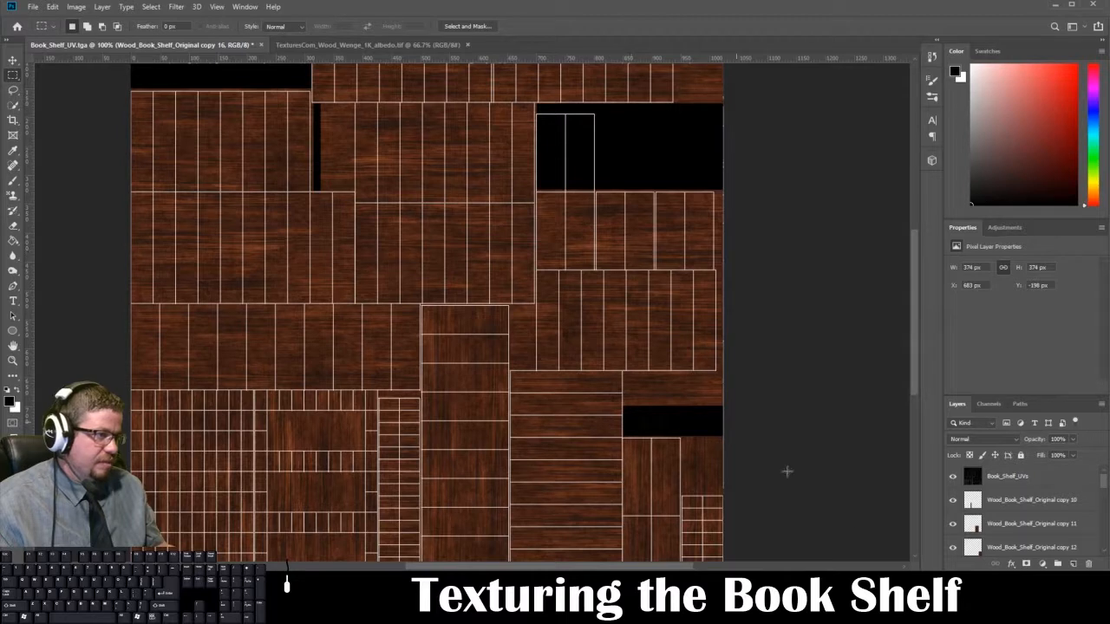
# Step: Duplicate the Wood_Book_Shelf_Original copy 9 layer and move the vertical-grain copy over the row of three small shells near the texture's right edge
pyautogui.scroll(-1, 1015, 528)
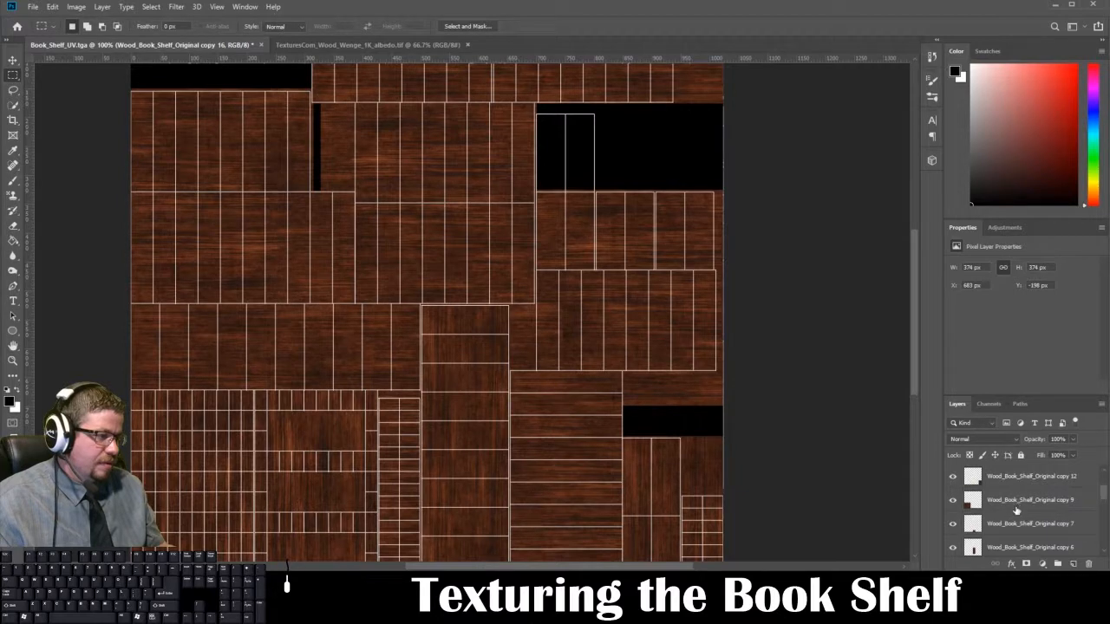
pyautogui.click(1016, 501)
pyautogui.hotkey('ctrl', 'j')
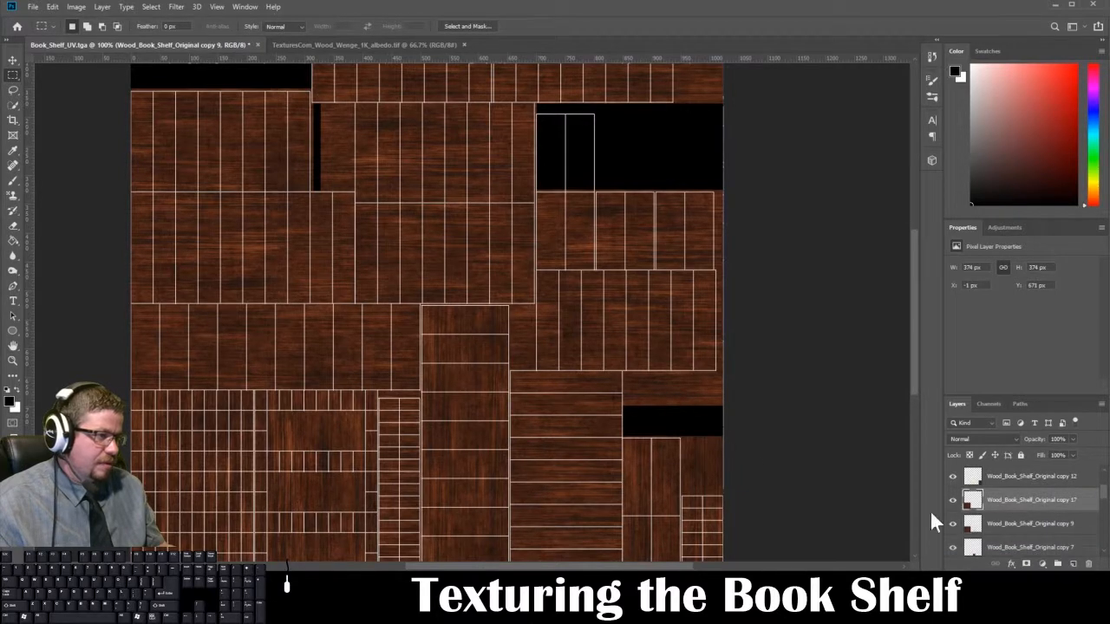
pyautogui.hotkey('ctrl', 't')
pyautogui.moveTo(303, 440); pyautogui.dragTo(681, 251)
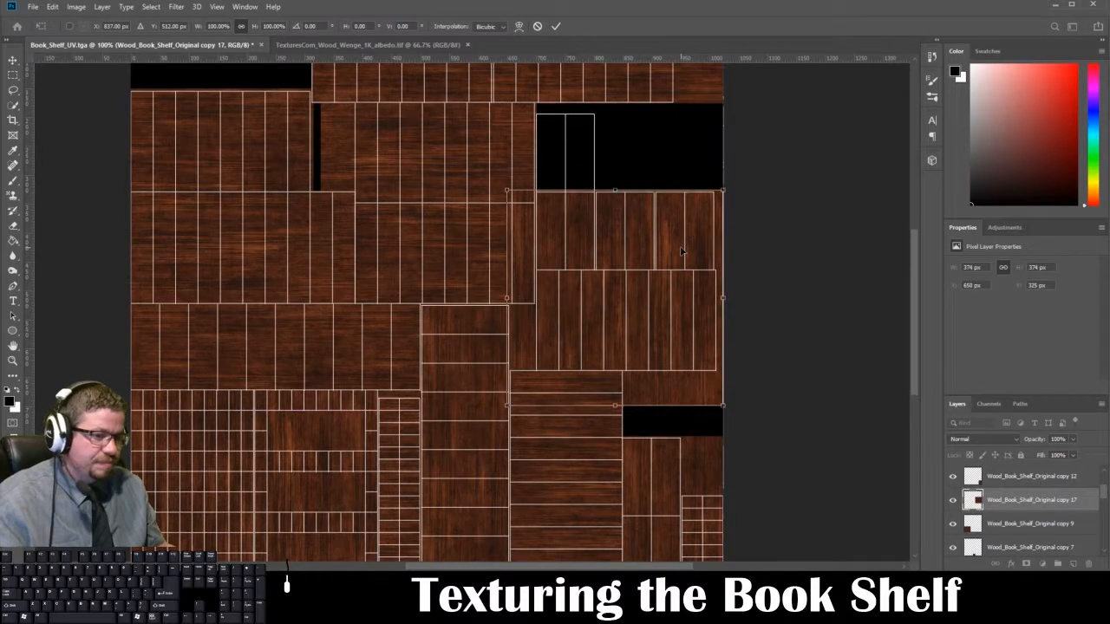
pyautogui.press('Return')
# Step: Trim the duplicated wood with rectangular selections so that vertical grain covers only the middle of the three small shells, and deselect
pyautogui.press('m')
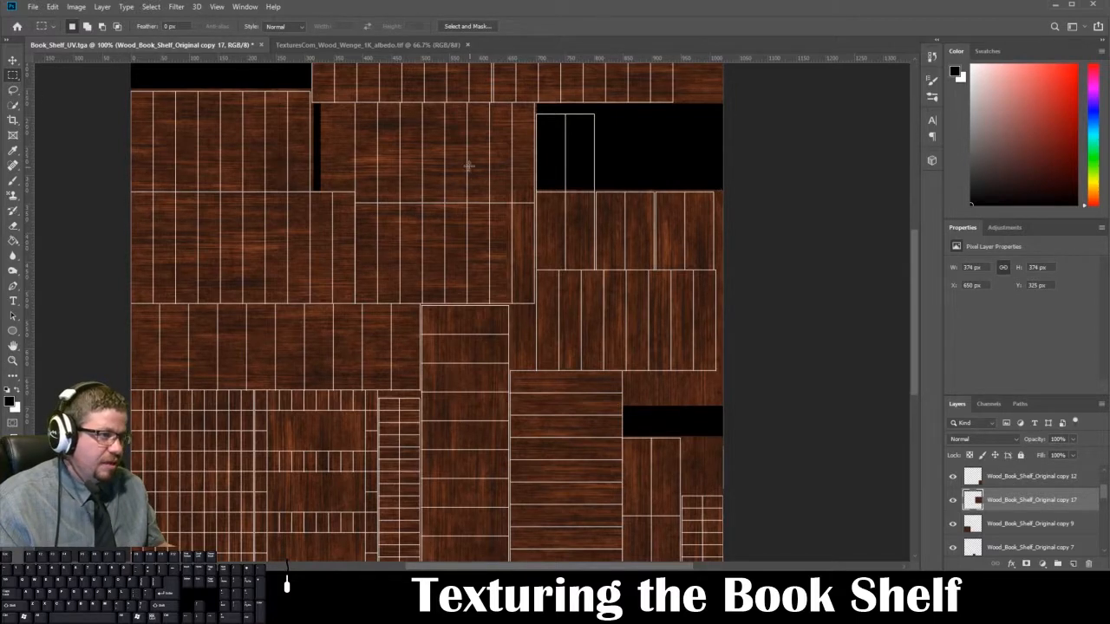
pyautogui.moveTo(469, 166); pyautogui.dragTo(595, 419)
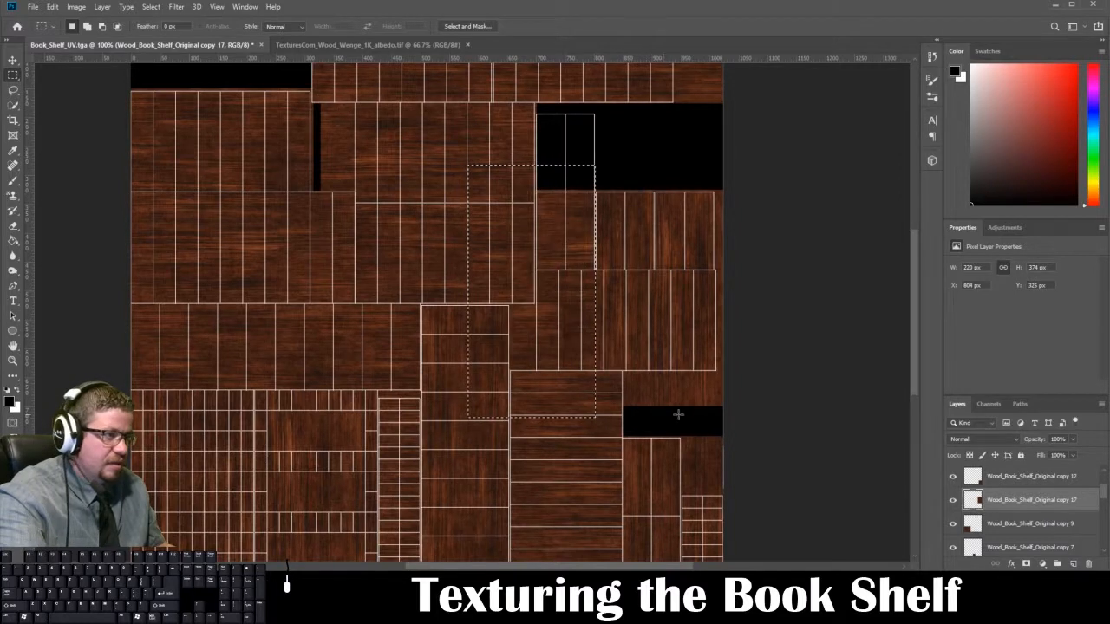
pyautogui.moveTo(722, 423); pyautogui.dragTo(525, 278)
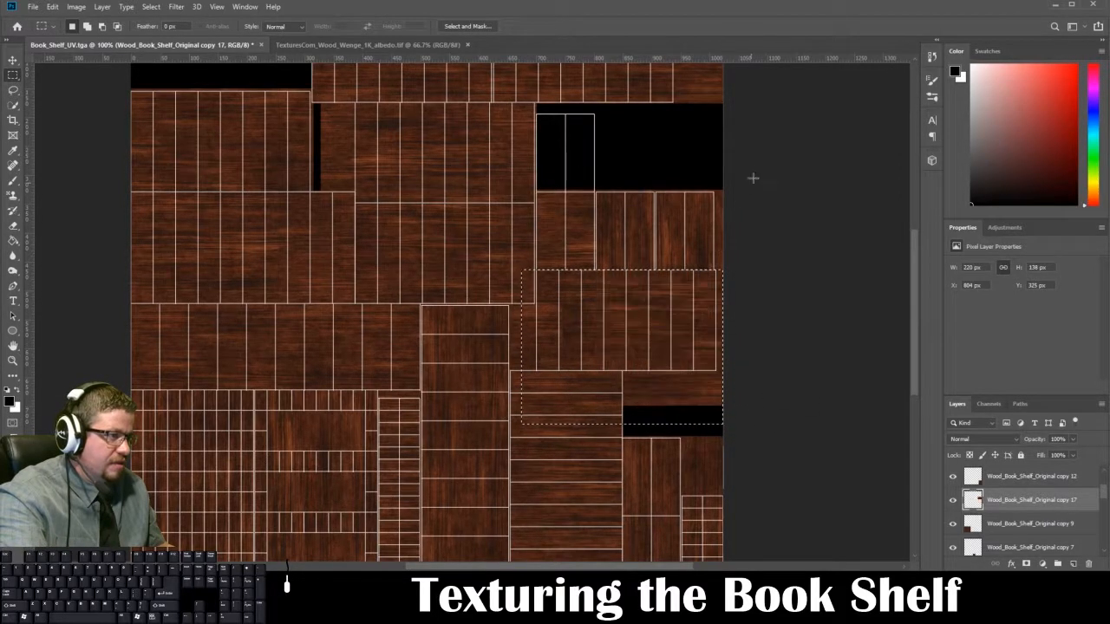
pyautogui.moveTo(722, 175); pyautogui.dragTo(655, 345)
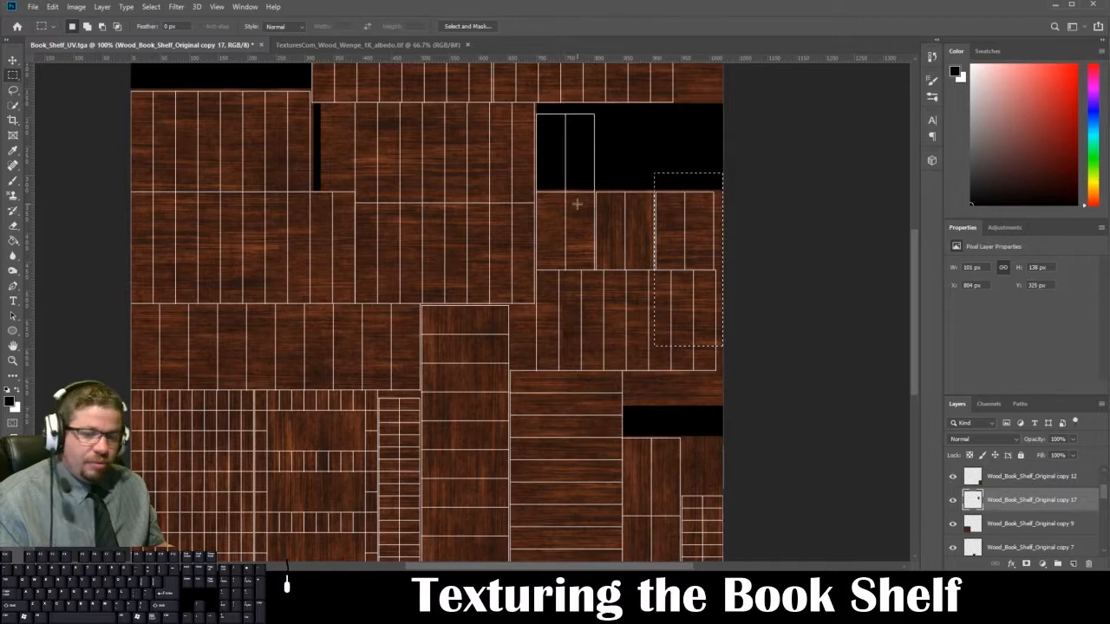
pyautogui.hotkey('ctrl', 'd')
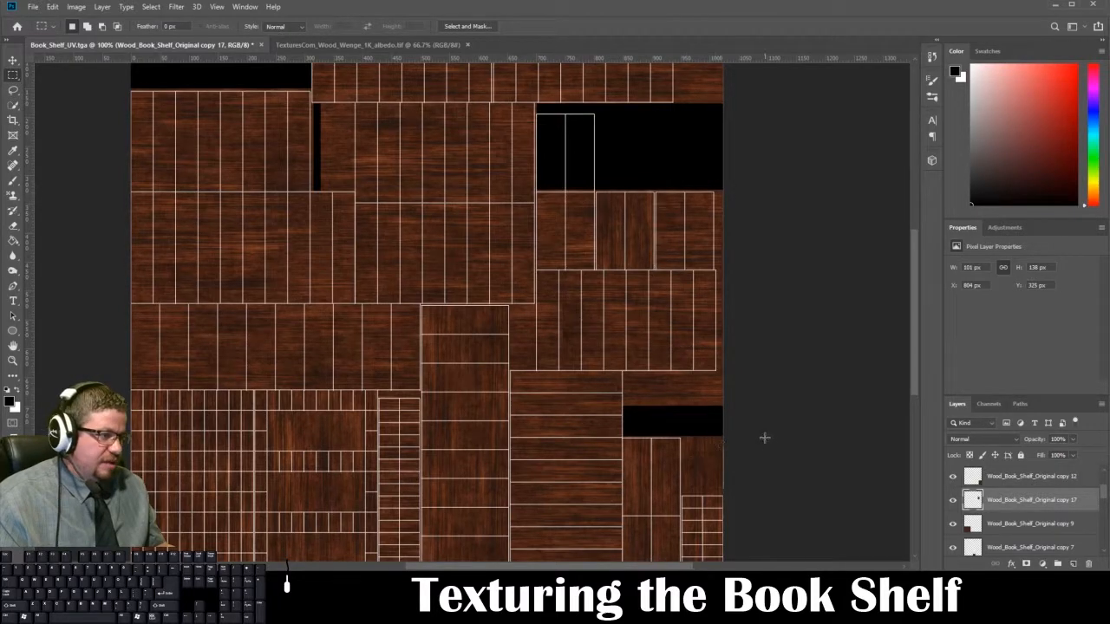
pyautogui.hotkey('ctrl', 's')
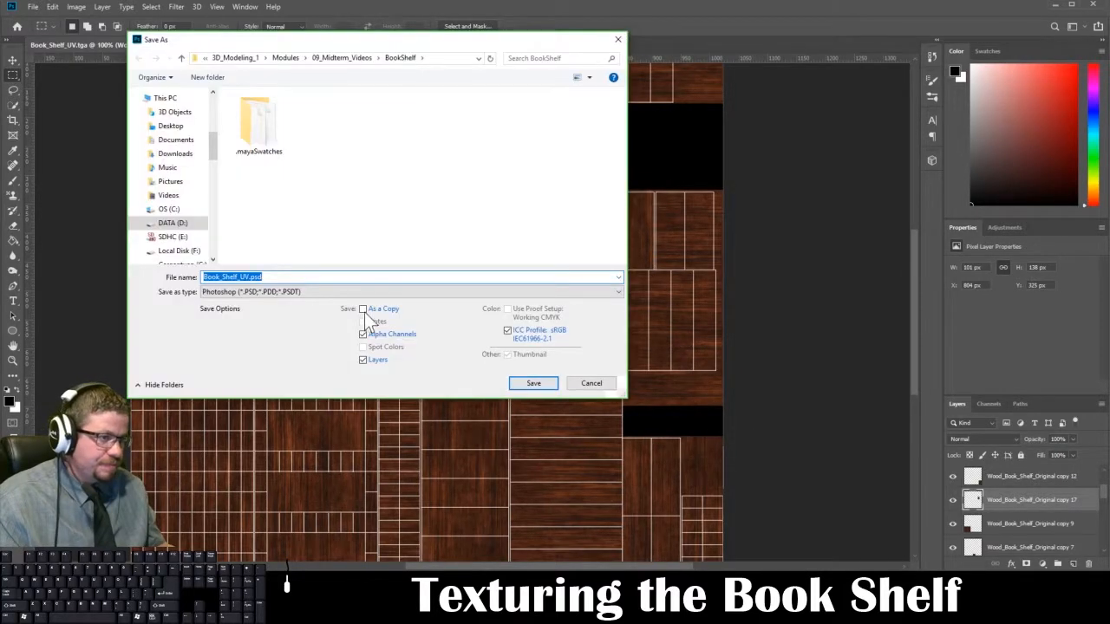
pyautogui.click(362, 292)
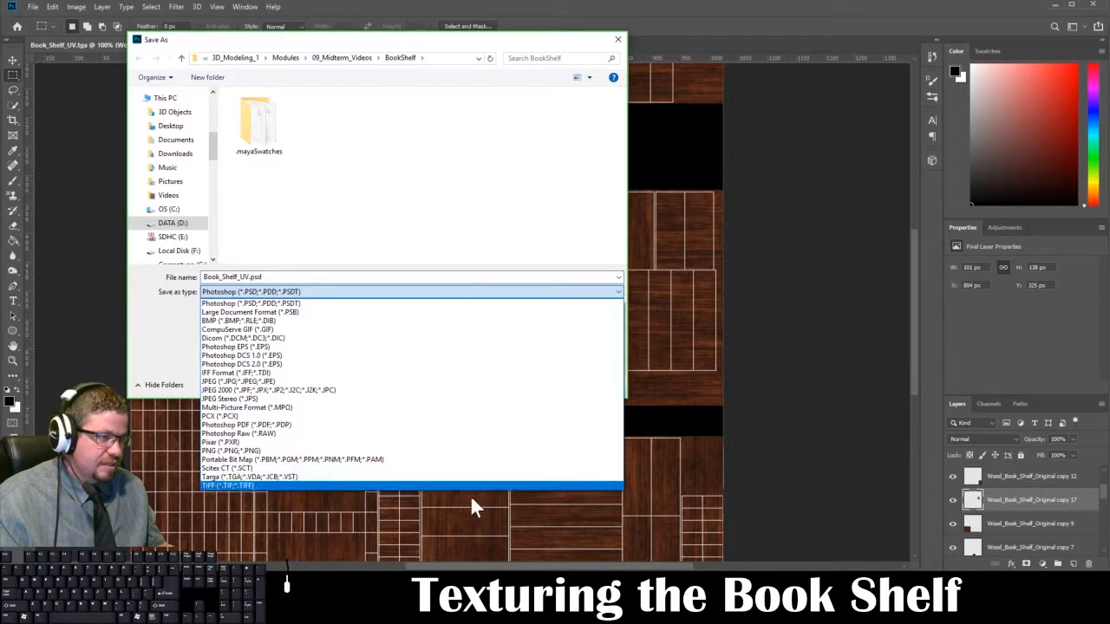
pyautogui.click(780, 357)
pyautogui.click(592, 387)
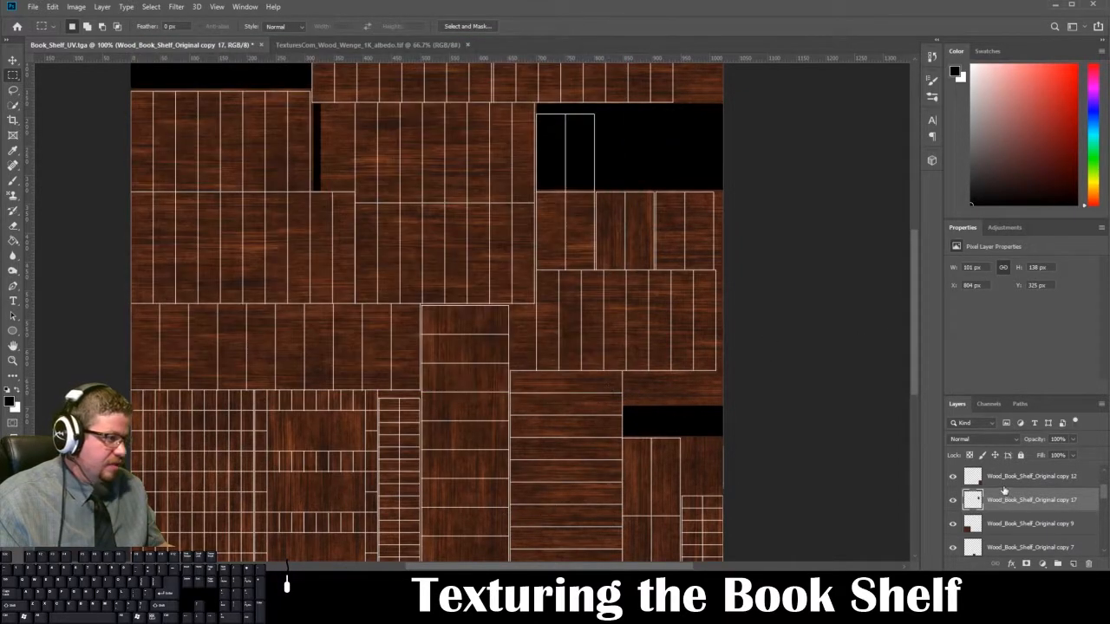
# Step: Hide the Book_Shelf_UVs layer and save the texture as a Targa without alpha channels, overwriting Book_Shelf_Diffuse_2.tga
pyautogui.scroll(3, 1005, 491)
pyautogui.click(953, 477)
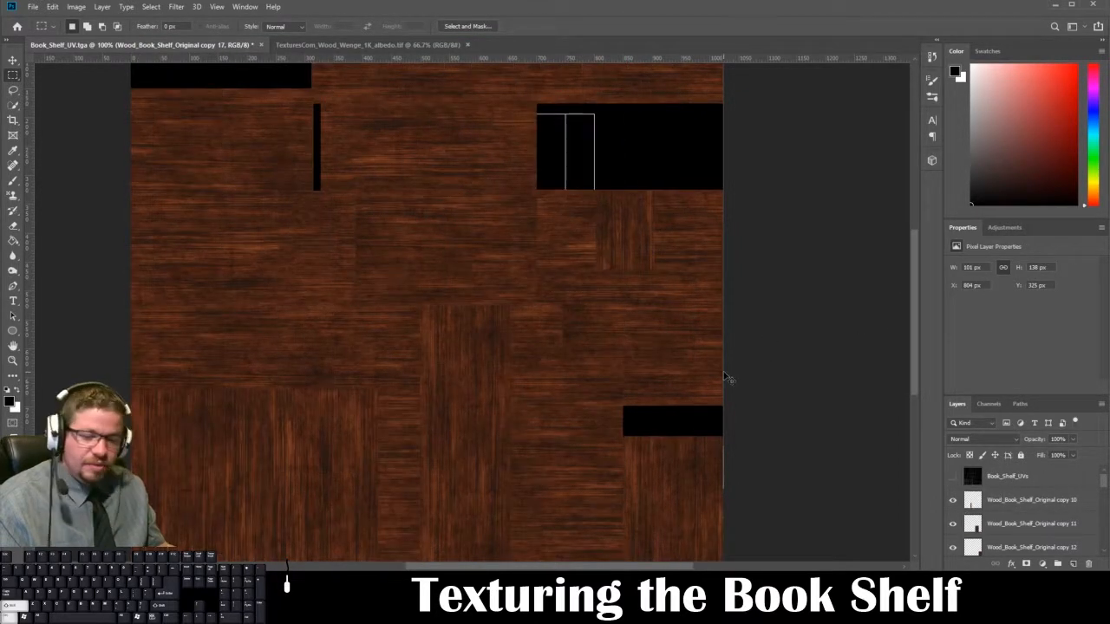
pyautogui.hotkey('ctrl', 'shift', 's')
pyautogui.click(330, 295)
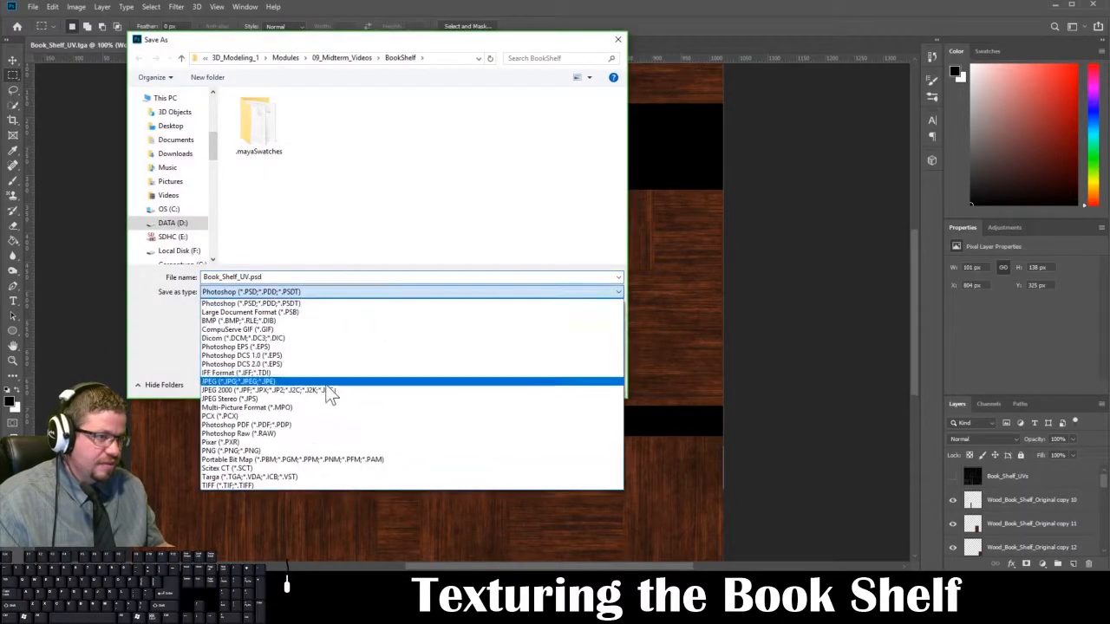
pyautogui.click(298, 477)
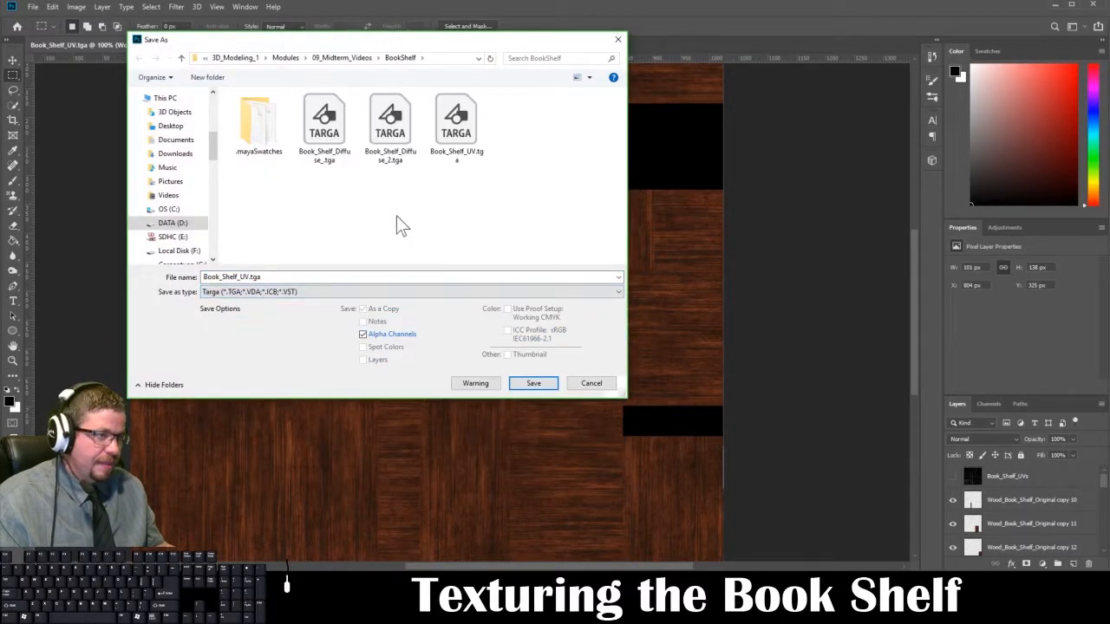
pyautogui.click(393, 157)
pyautogui.click(391, 338)
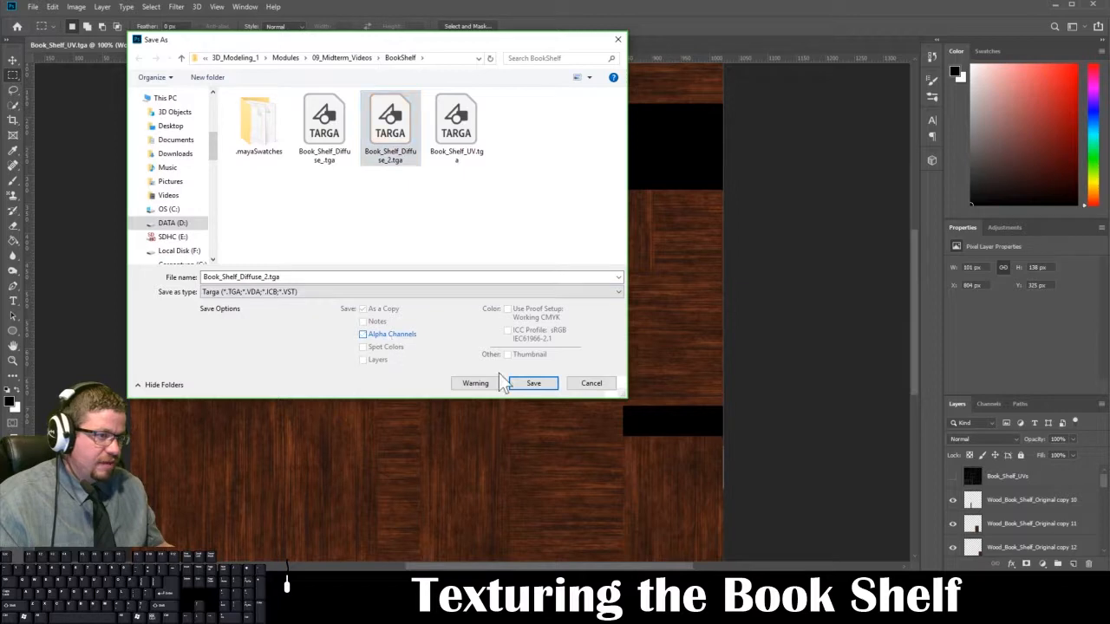
pyautogui.click(531, 384)
pyautogui.click(579, 277)
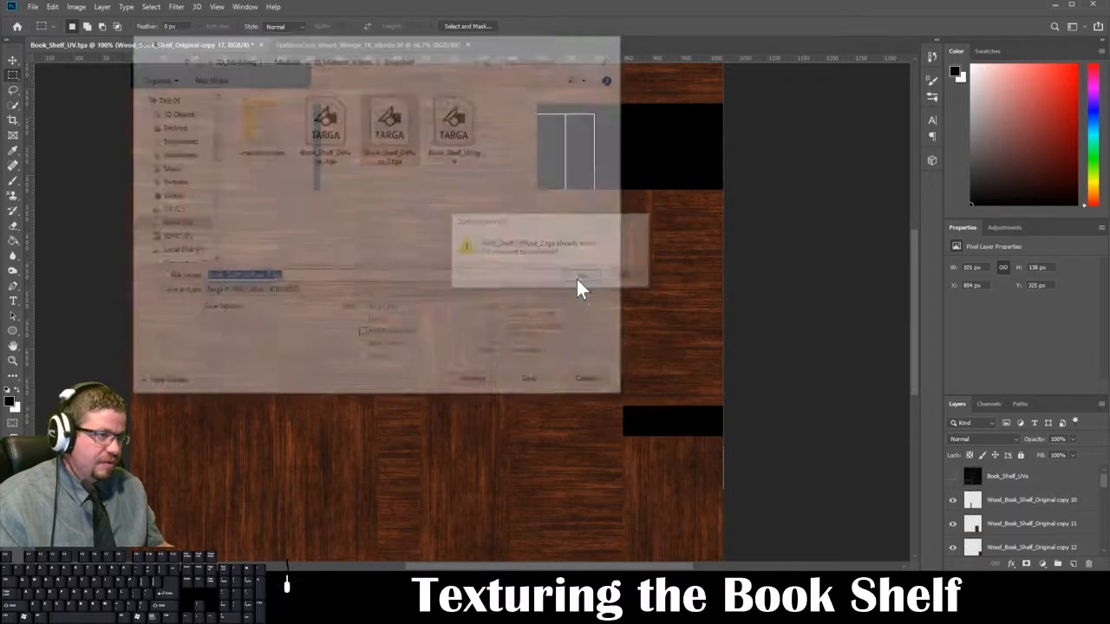
pyautogui.press('Return')
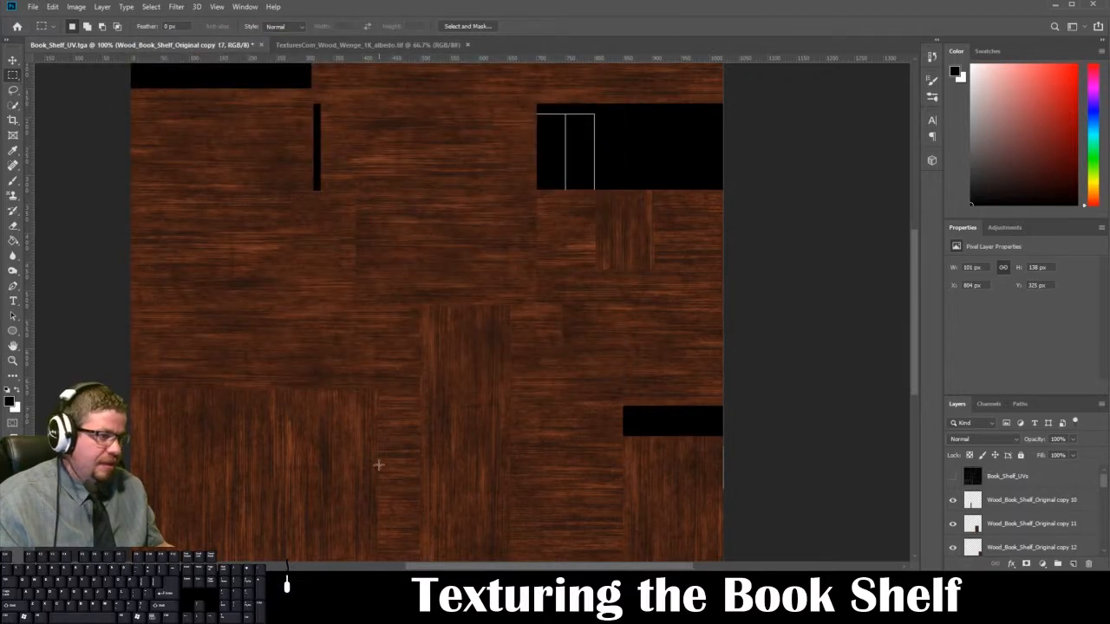
# Step: Switch to Maya, open the bookshelf material's base color file texture and reload Book_Shelf_Diffuse_2.tga
pyautogui.moveTo(304, 608)
pyautogui.click(259, 546)
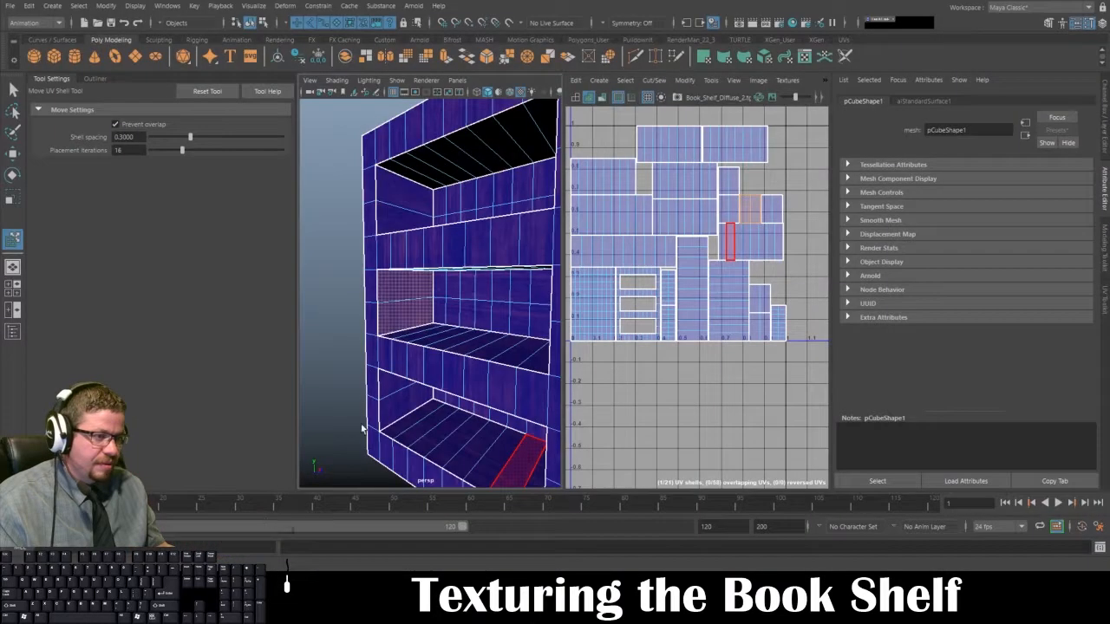
pyautogui.moveTo(461, 245); pyautogui.dragTo(519, 228, button='right')
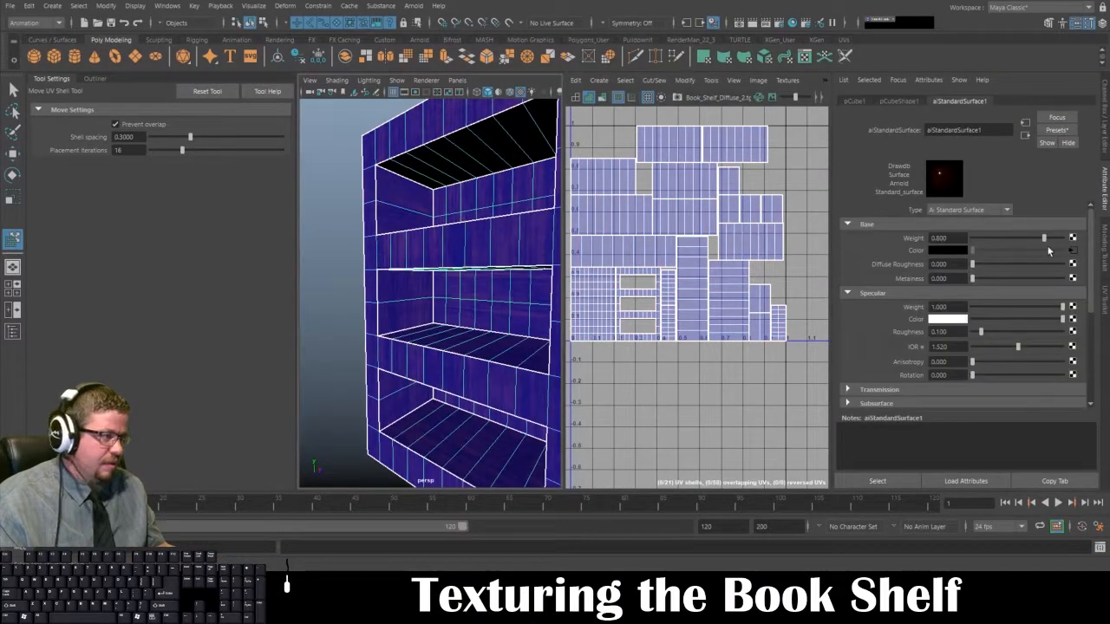
pyautogui.click(1074, 251)
pyautogui.click(949, 280)
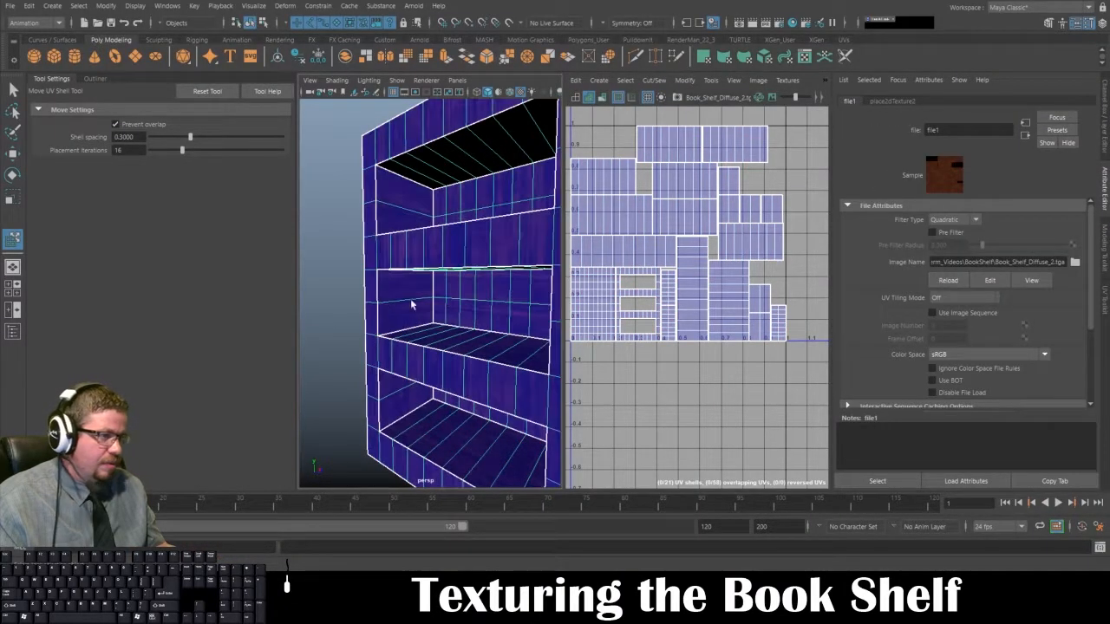
# Step: Examine the grain direction inside the shelf openings and compare it with the row of small shells in the UV layout
pyautogui.click(344, 318)
pyautogui.keyDown('alt'); pyautogui.moveTo(343, 318); pyautogui.dragTo(396, 192); pyautogui.keyUp('alt')
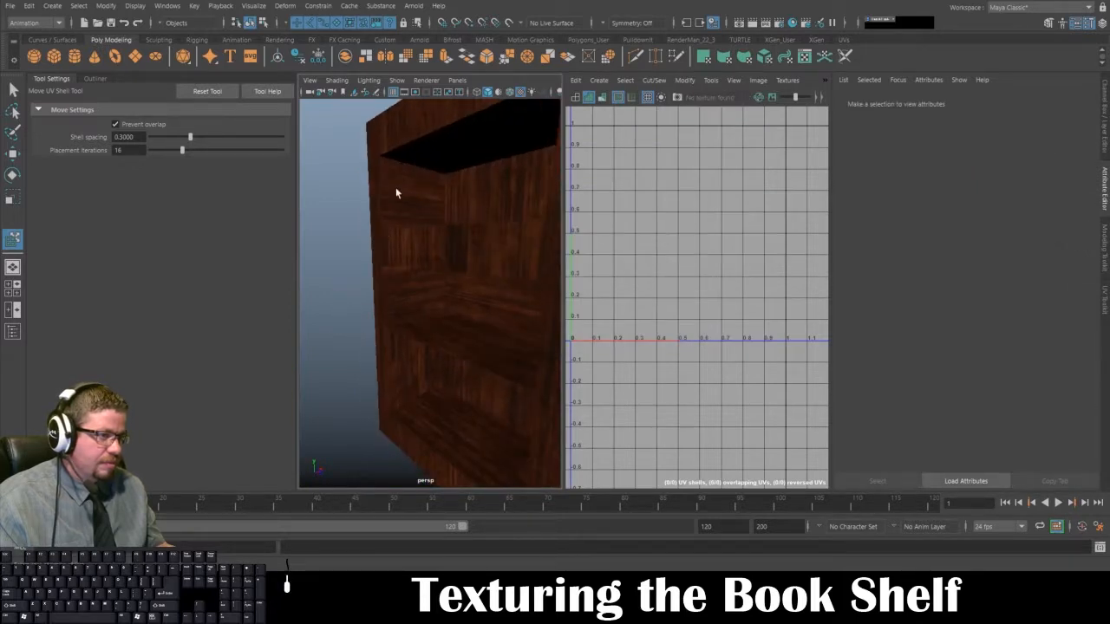
pyautogui.keyDown('alt'); pyautogui.moveTo(408, 283); pyautogui.dragTo(358, 254); pyautogui.keyUp('alt')
pyautogui.click(410, 267)
pyautogui.click(352, 260)
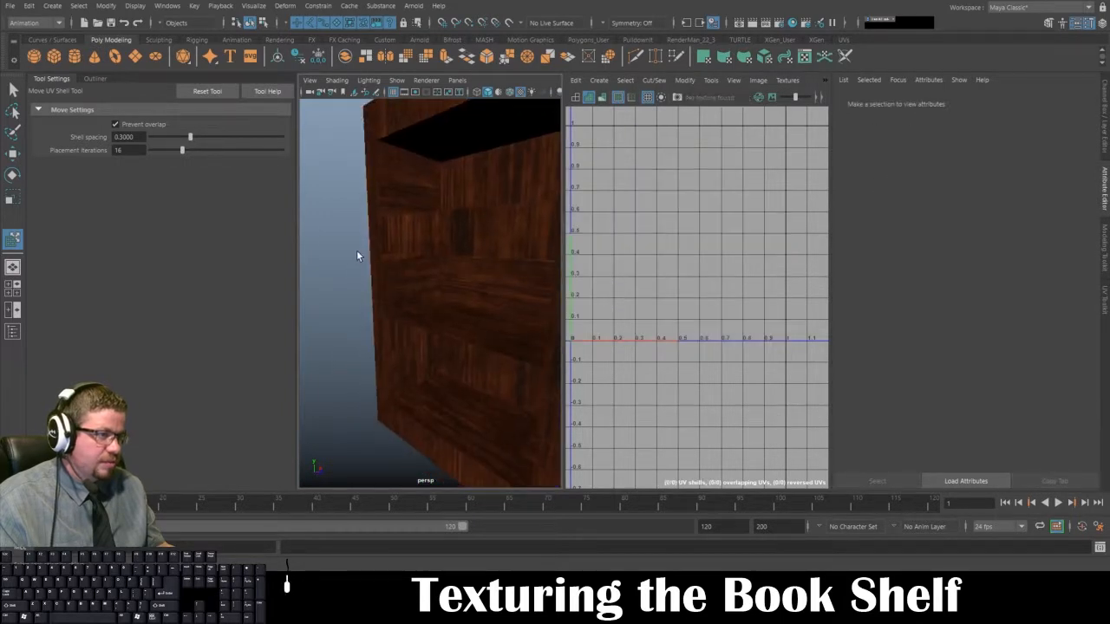
pyautogui.click(364, 259)
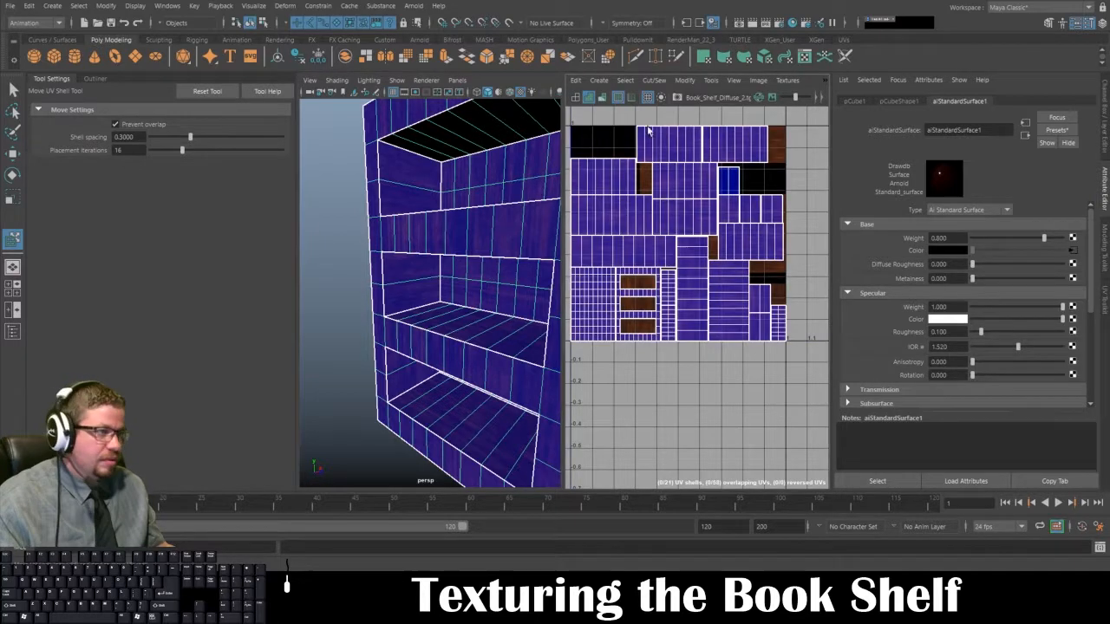
pyautogui.scroll(6, 692, 195)
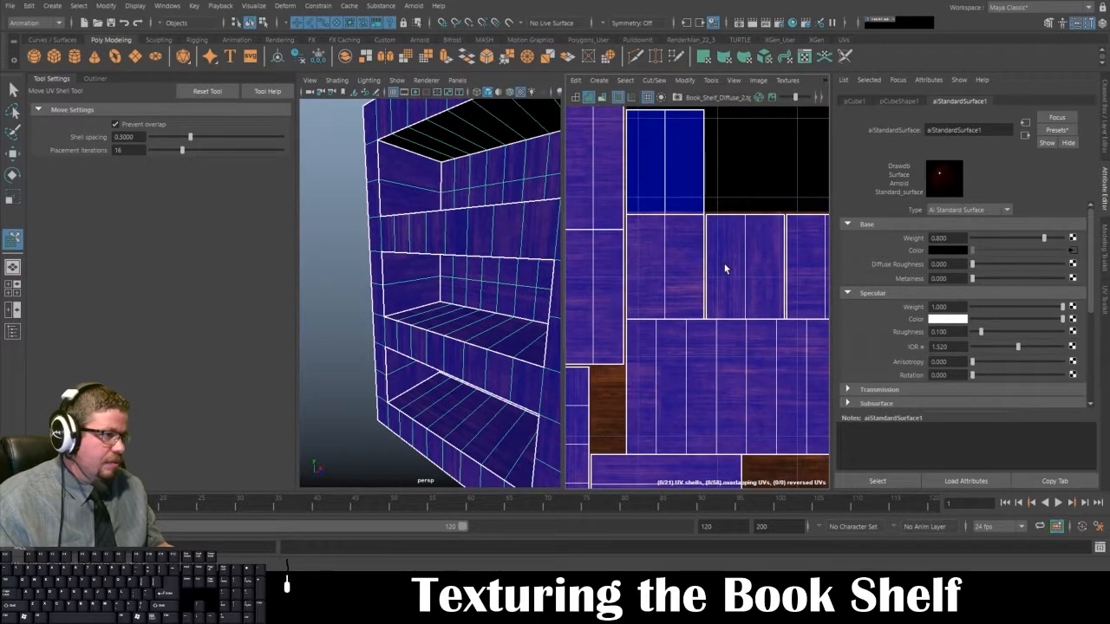
pyautogui.click(352, 263)
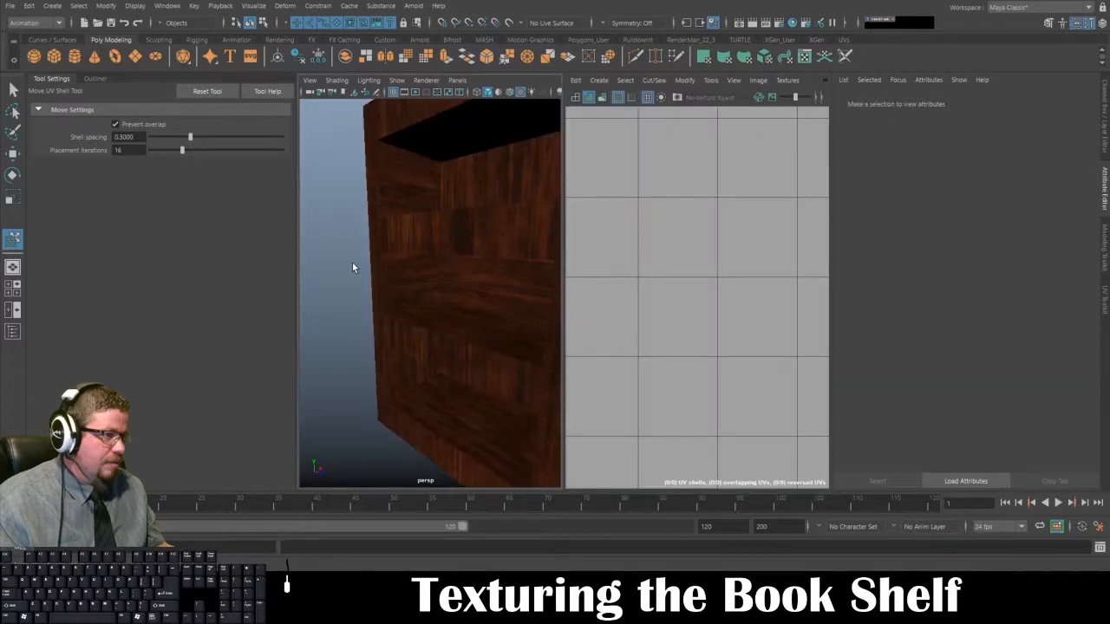
# Step: View the bookshelf's openings from below, reselect the bookshelf and set its selection mode to UV shells
pyautogui.keyDown('alt'); pyautogui.moveTo(352, 261); pyautogui.dragTo(414, 292); pyautogui.keyUp('alt')
pyautogui.click(413, 260)
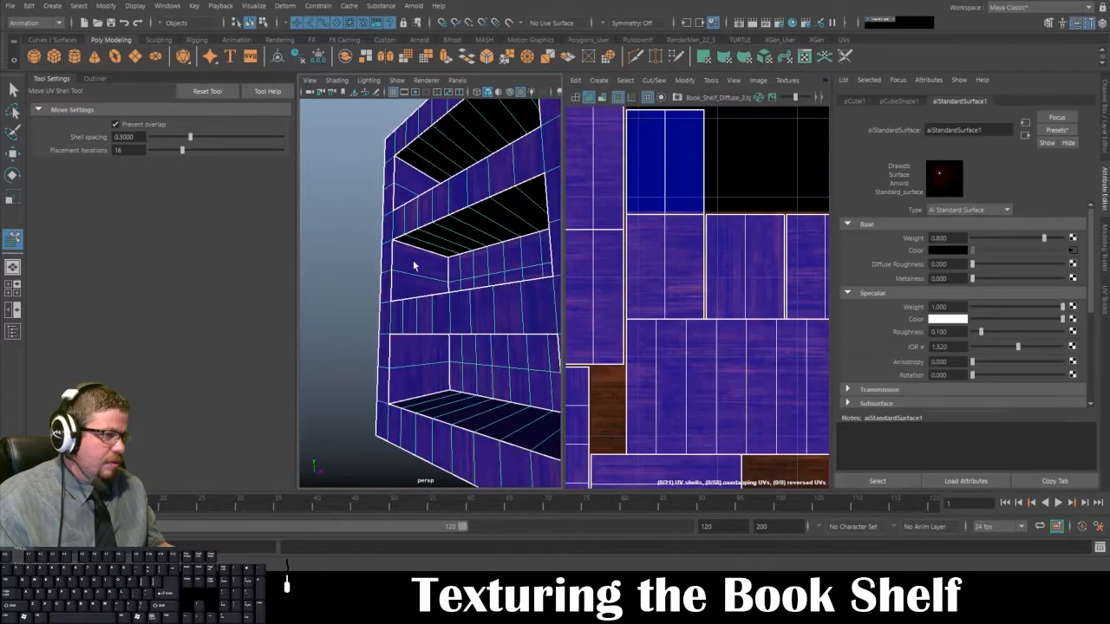
pyautogui.moveTo(413, 262); pyautogui.dragTo(414, 282, button='right')
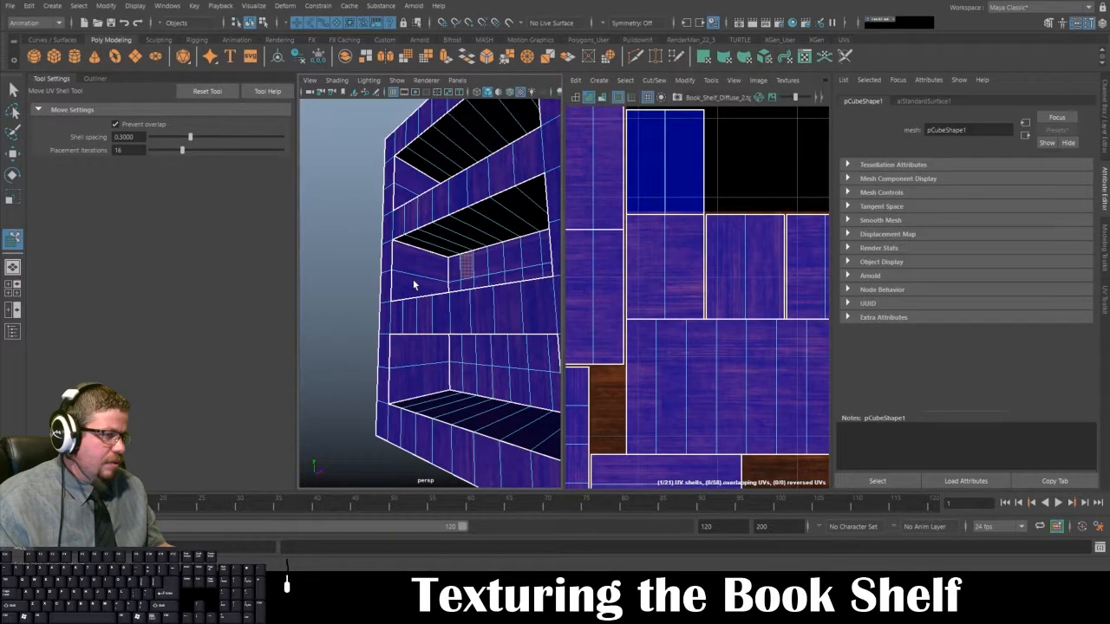
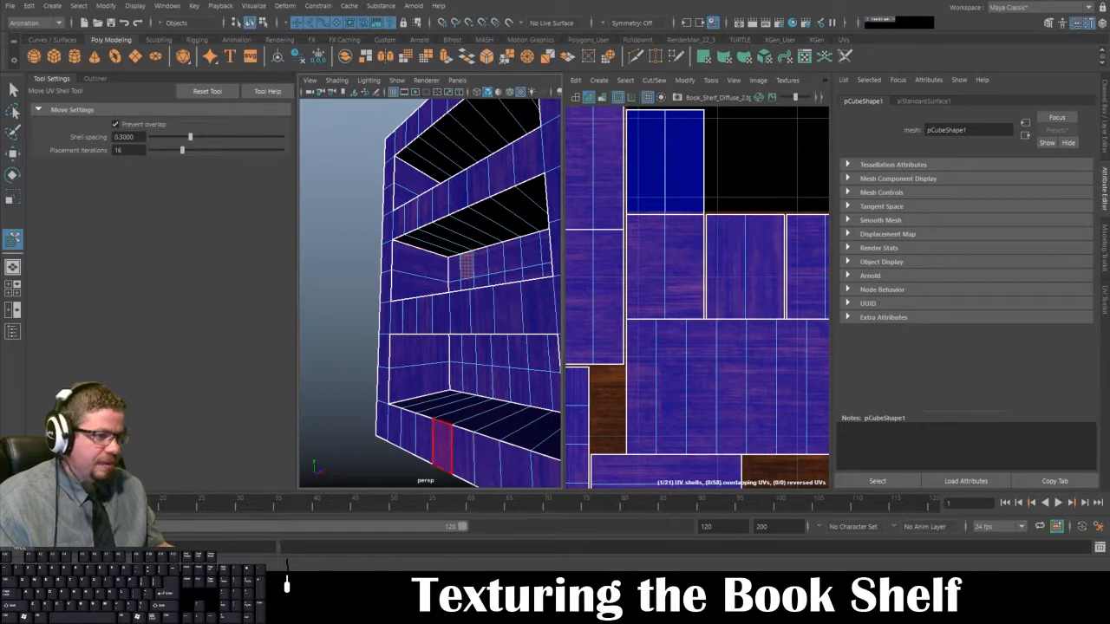
# Step: Switch to Photoshop, show the Book_Shelf_UVs layer and bring the Wood_Book_Shelf_Original copy 17 layer into view in the layer list
pyautogui.hotkey('alt', 'Tab')
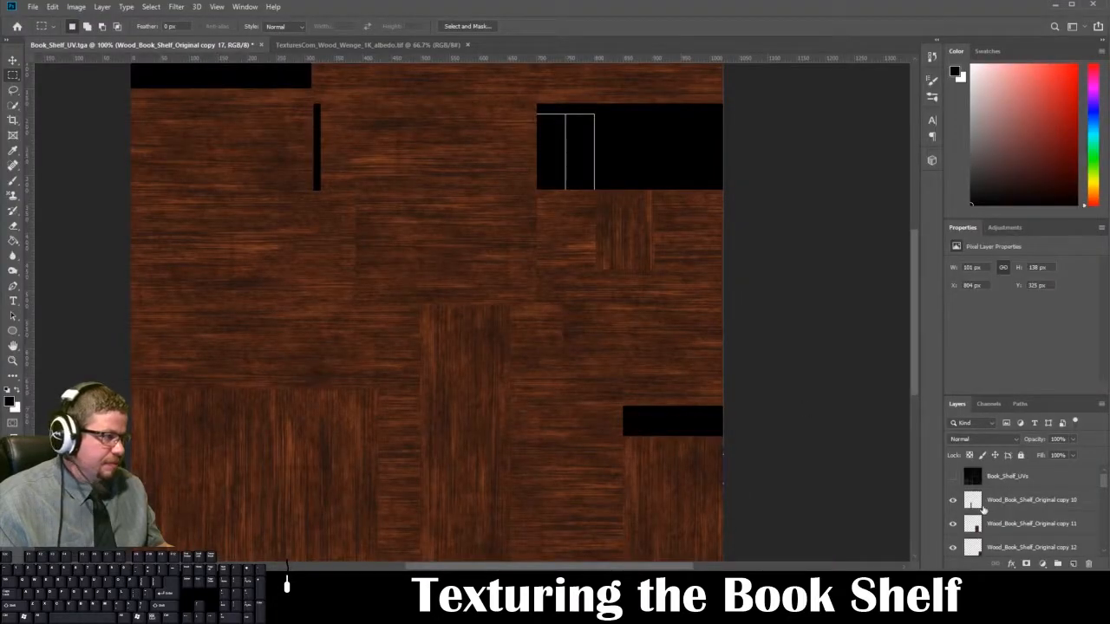
pyautogui.scroll(-3, 996, 502)
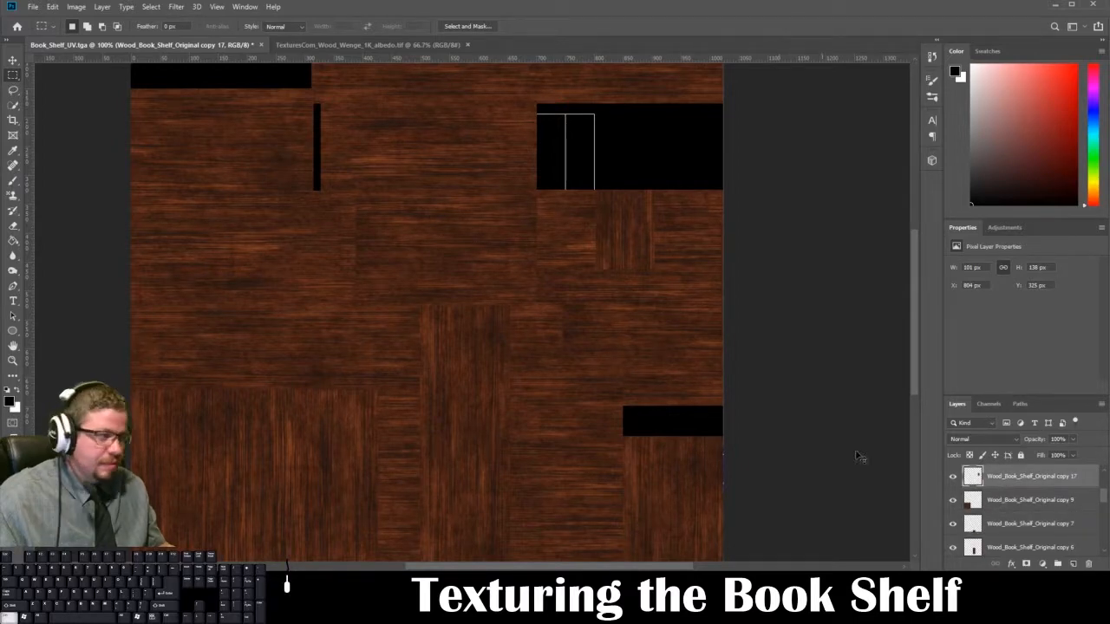
pyautogui.scroll(3, 968, 474)
pyautogui.click(954, 478)
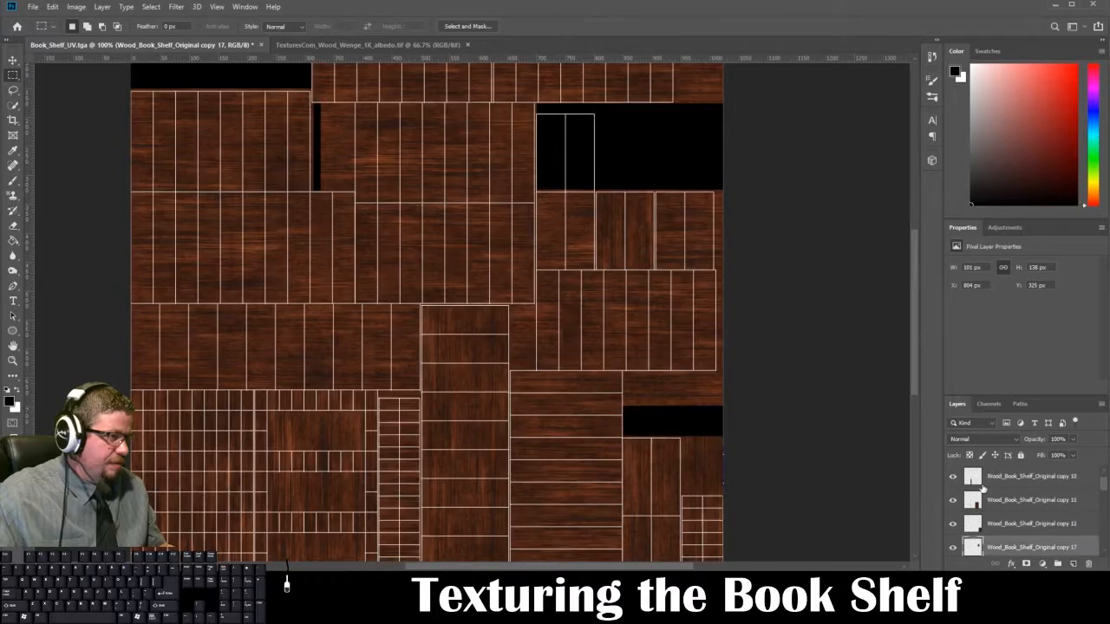
pyautogui.scroll(-3, 981, 493)
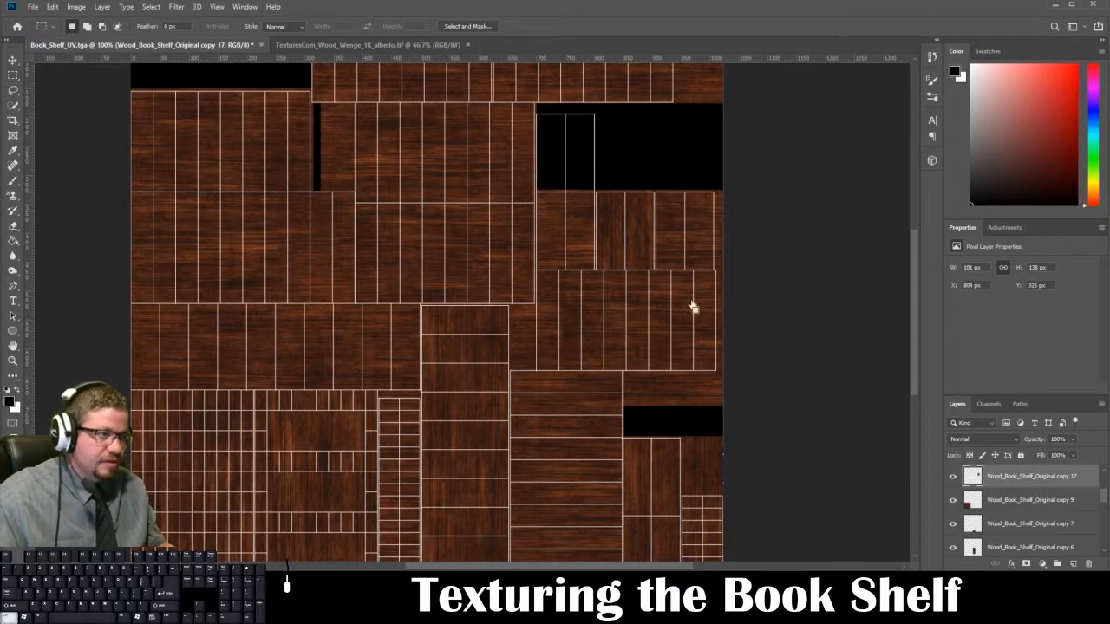
# Step: Rotate the Wood_Book_Shelf_Original copy 17 layer 90° and position it over the middle small shell of the row of three
pyautogui.hotkey('ctrl', 't')
pyautogui.keyDown('shift'); pyautogui.moveTo(667, 179); pyautogui.dragTo(686, 280); pyautogui.keyUp('shift')
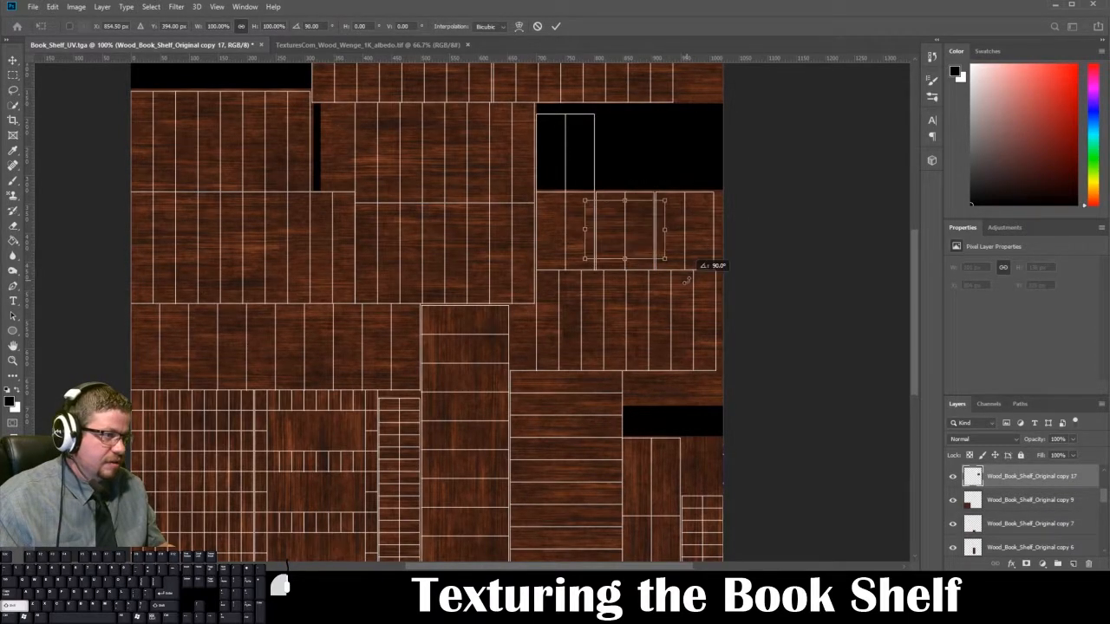
pyautogui.moveTo(641, 248); pyautogui.dragTo(644, 236)
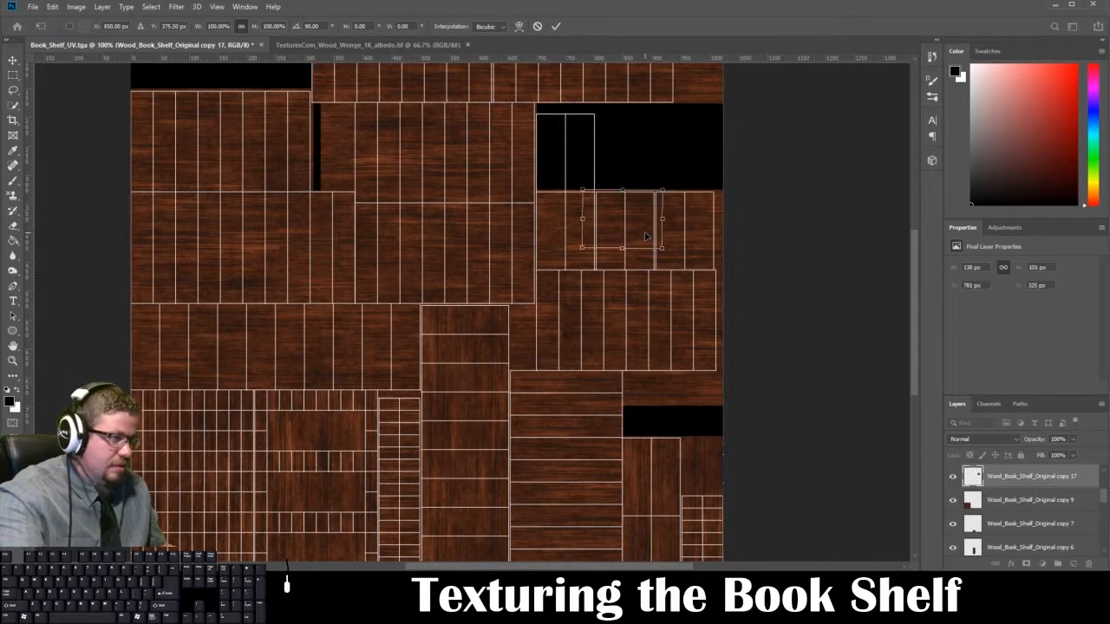
pyautogui.press('Return')
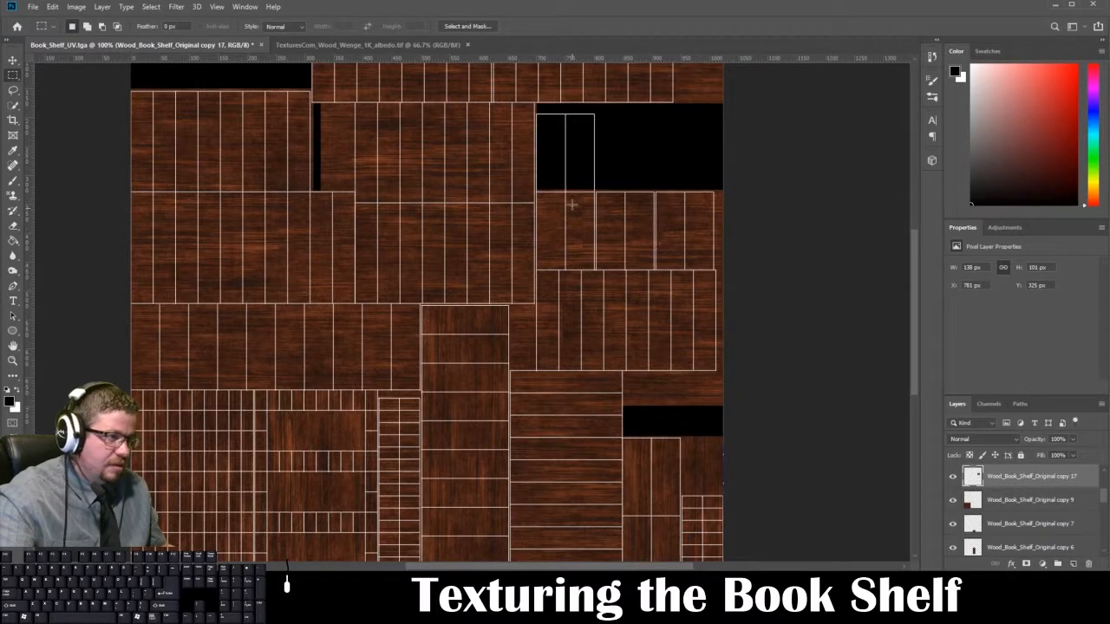
# Step: Trim the rotated wood piece to the middle shell's side edges and clear the selection
pyautogui.moveTo(569, 176); pyautogui.dragTo(596, 284)
pyautogui.moveTo(708, 155); pyautogui.dragTo(656, 284)
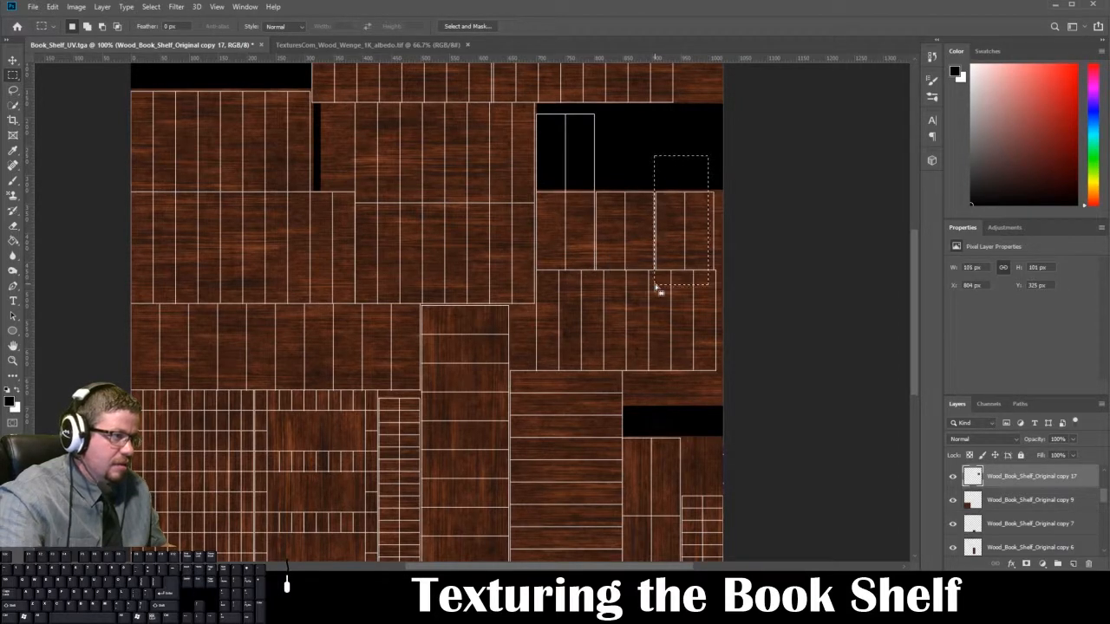
pyautogui.hotkey('ctrl', 'd')
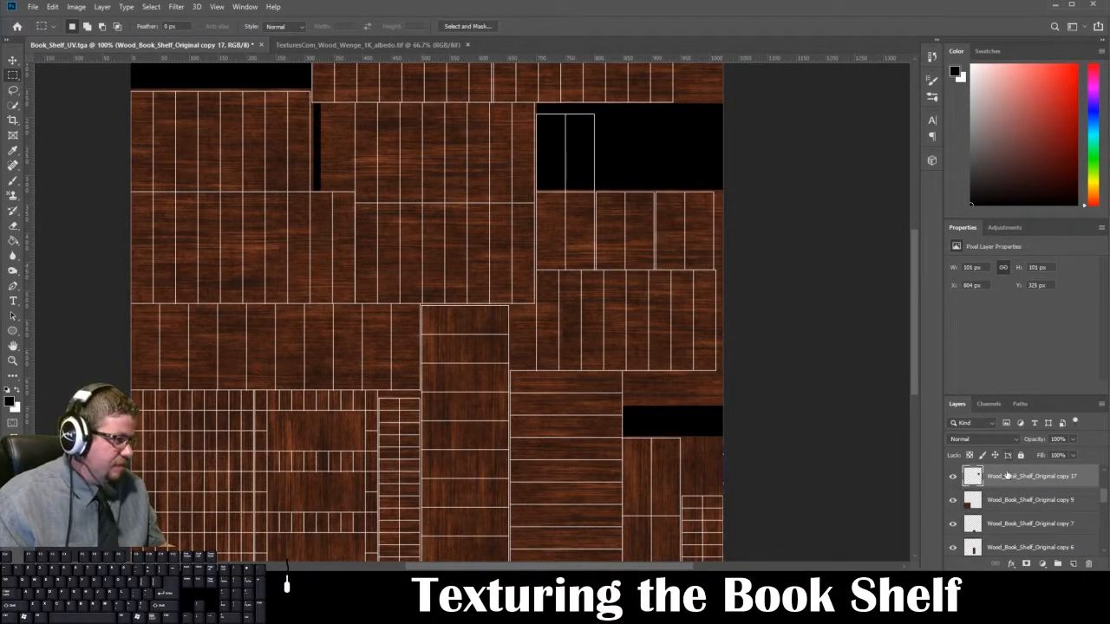
# Step: Duplicate the Wood_Book_Shelf_Original copy 9 layer and place it, rotated 90°, over the empty black area in the upper right of the UV layout
pyautogui.moveTo(1024, 481); pyautogui.dragTo(1088, 564)
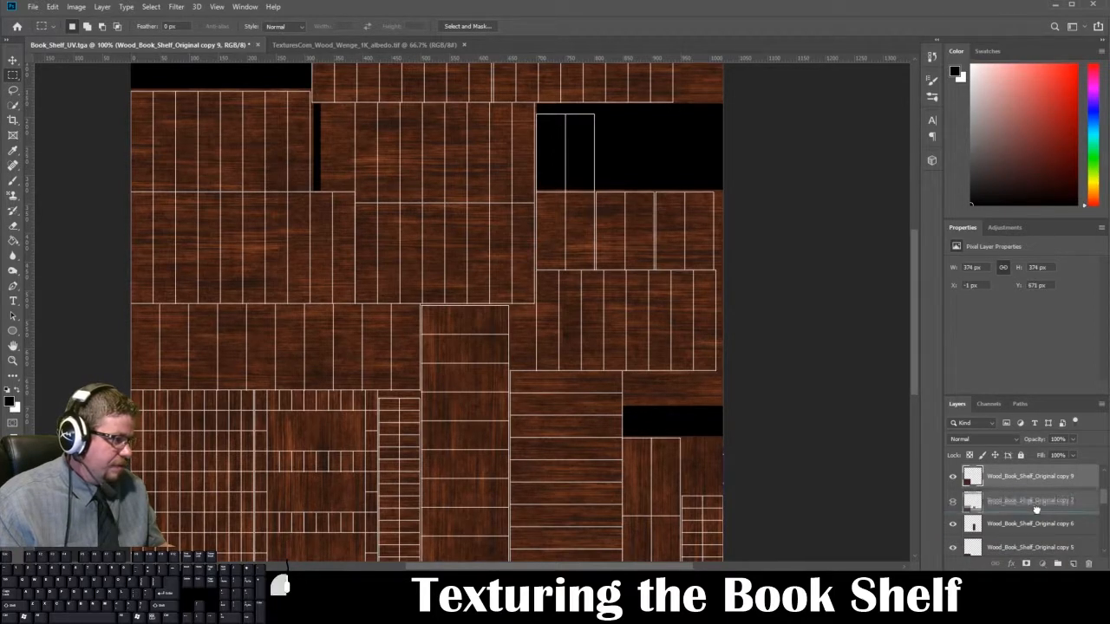
pyautogui.hotkey('ctrl', 'z')
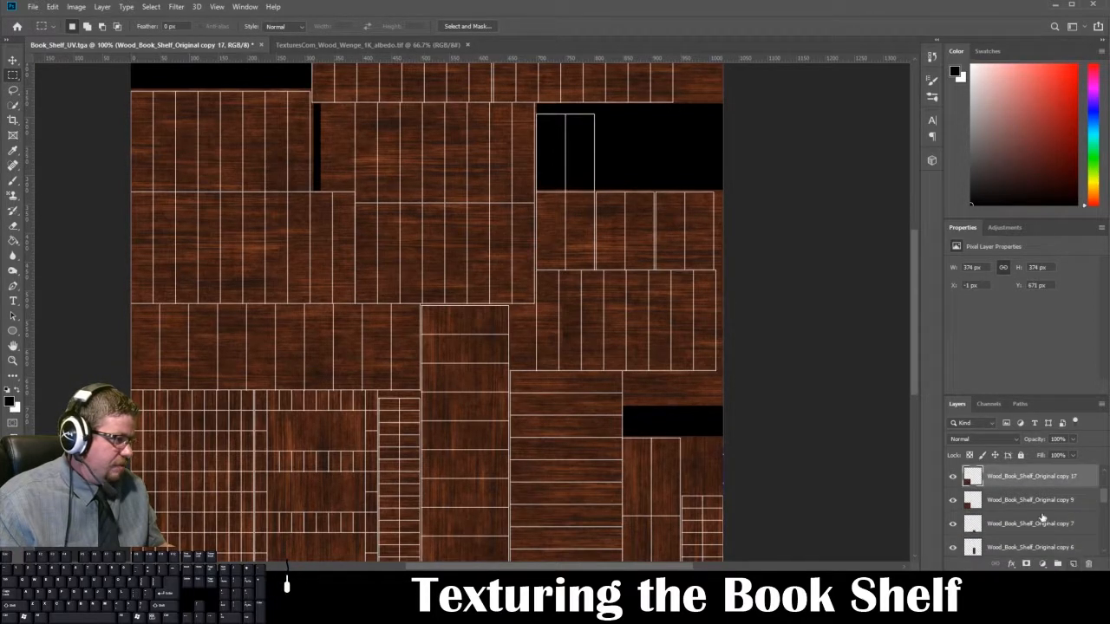
pyautogui.hotkey('ctrl', 't')
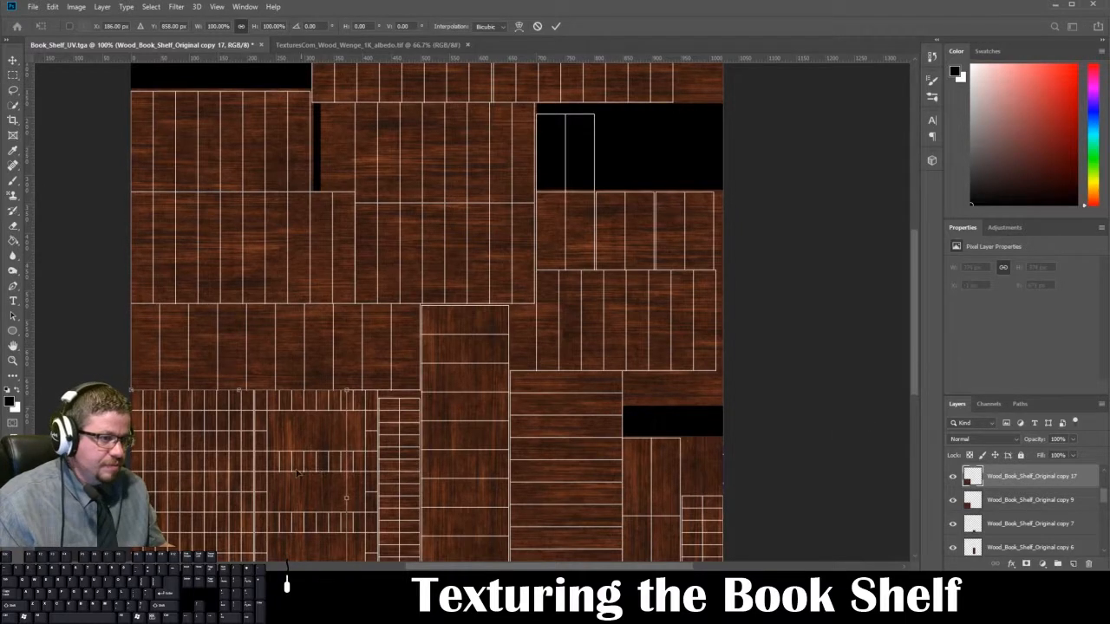
pyautogui.moveTo(282, 489); pyautogui.dragTo(661, 314)
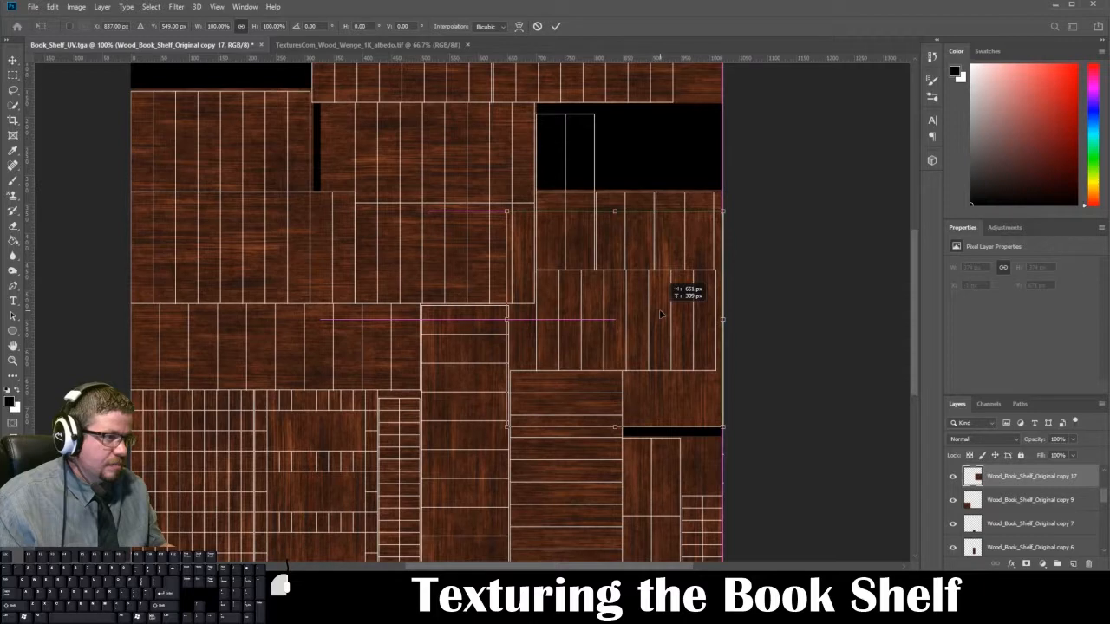
pyautogui.moveTo(660, 305); pyautogui.dragTo(688, 206)
pyautogui.moveTo(795, 95); pyautogui.dragTo(722, 331)
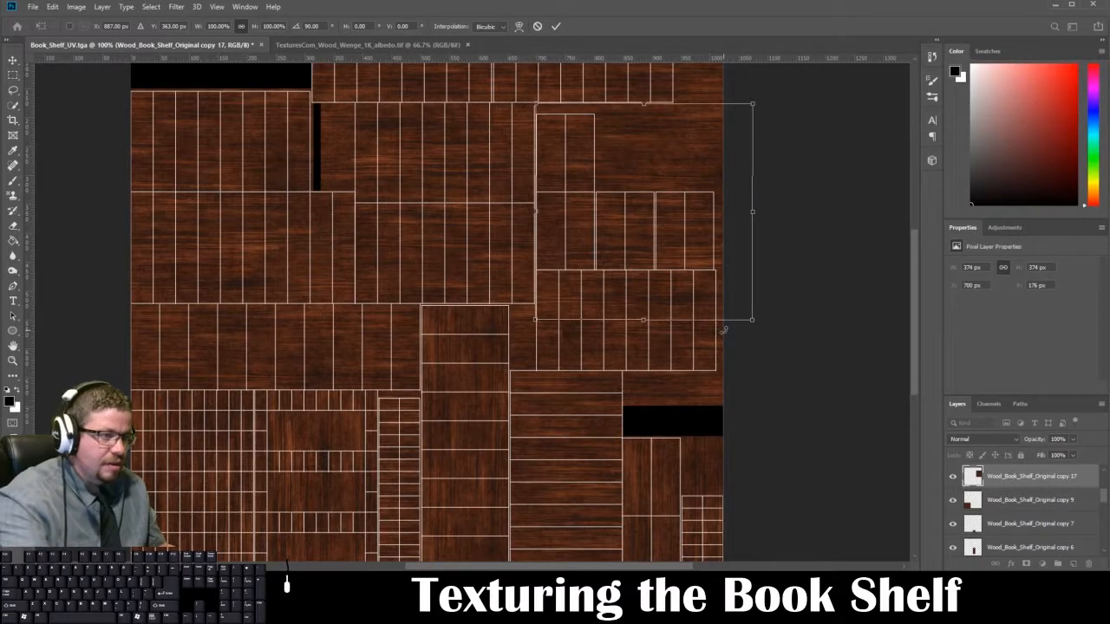
pyautogui.press('Return')
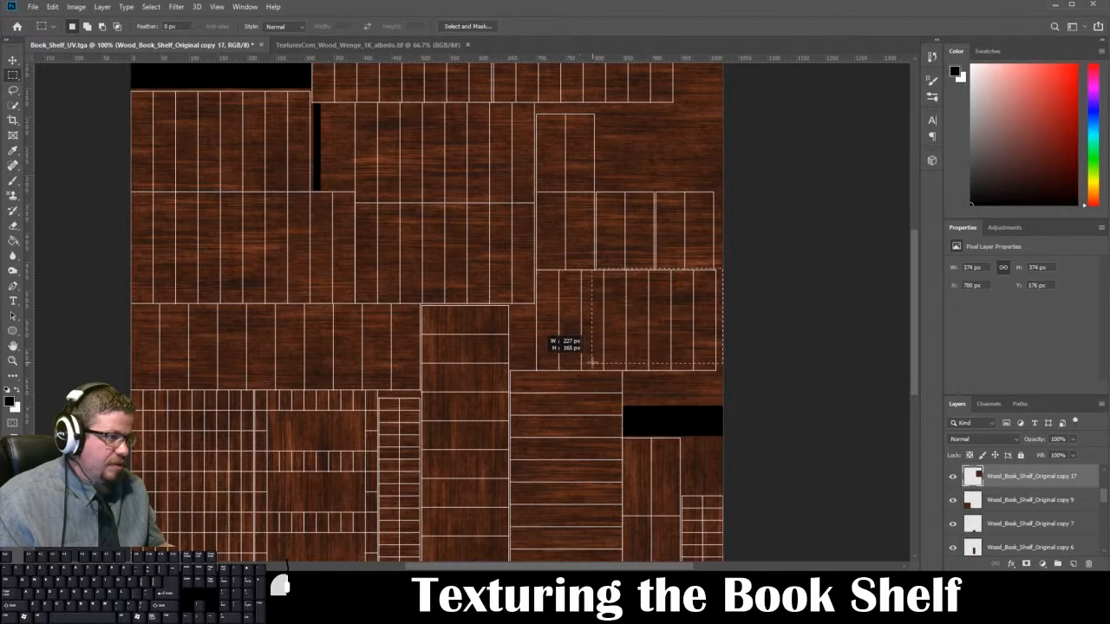
# Step: Delete the new wood piece's excess over the large shells below, above and beside the two-column shell, and clear the selection
pyautogui.moveTo(722, 393); pyautogui.dragTo(518, 271)
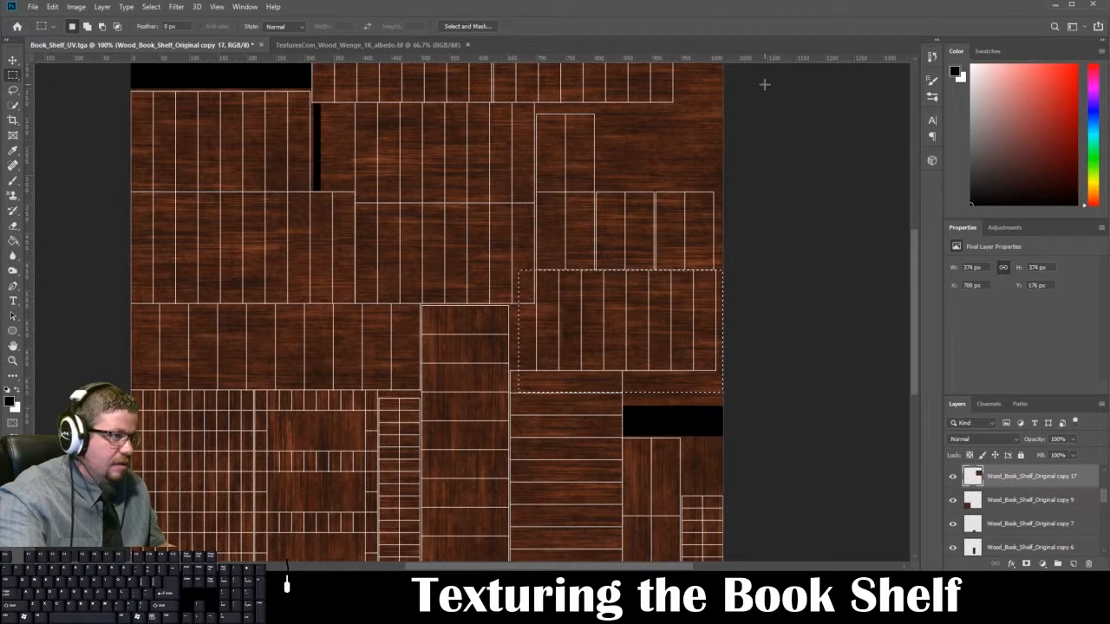
pyautogui.moveTo(772, 106); pyautogui.dragTo(800, 228)
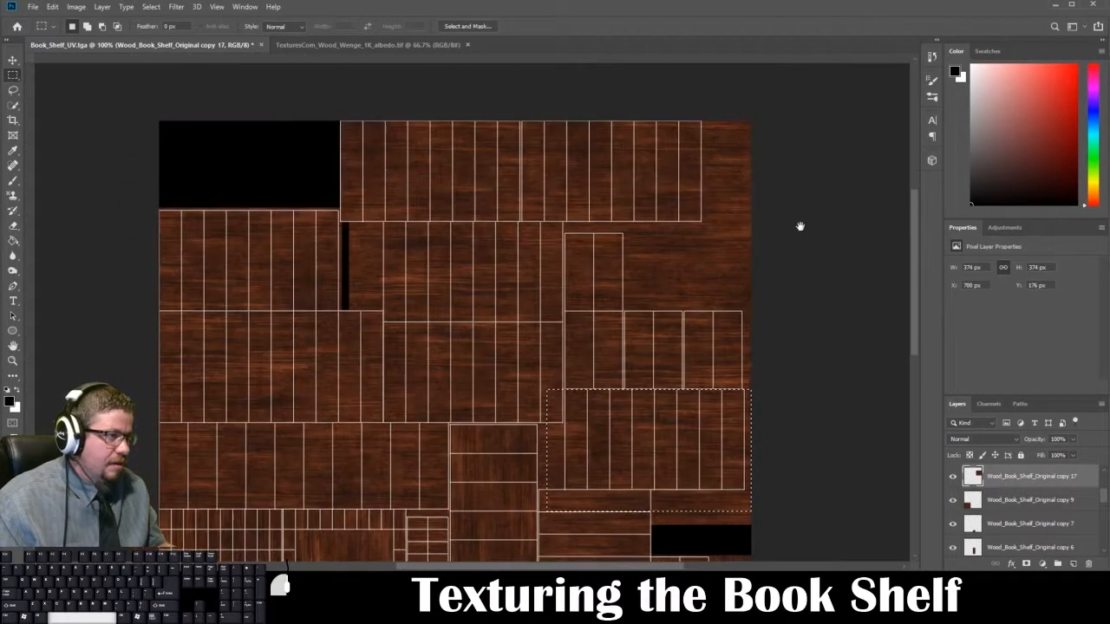
pyautogui.moveTo(751, 122); pyautogui.dragTo(560, 234)
pyautogui.press('Delete')
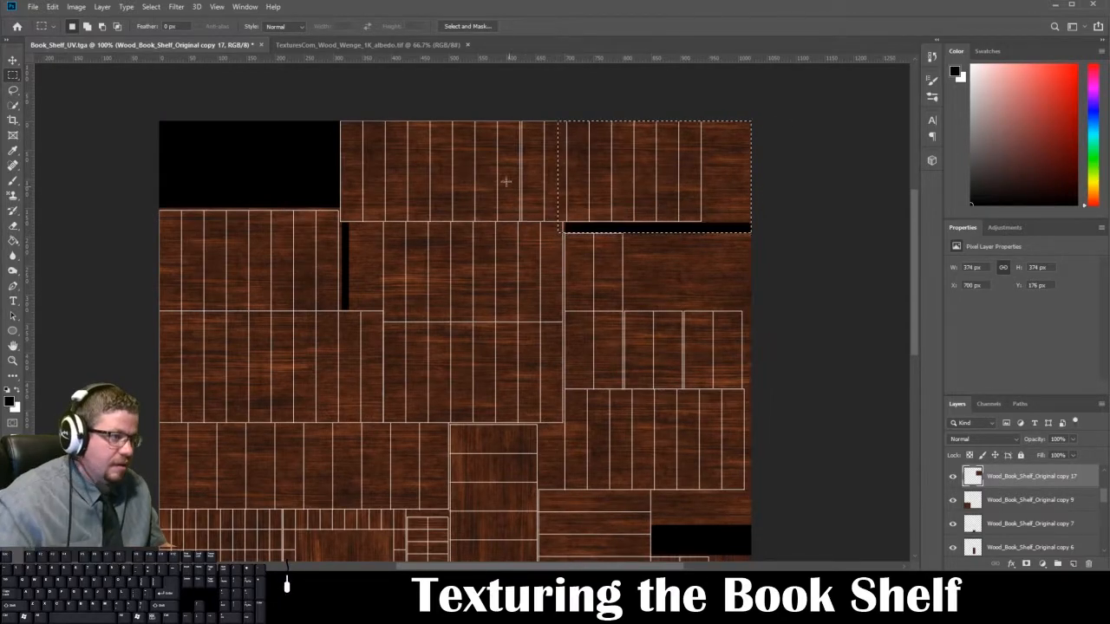
pyautogui.moveTo(474, 94); pyautogui.dragTo(567, 480)
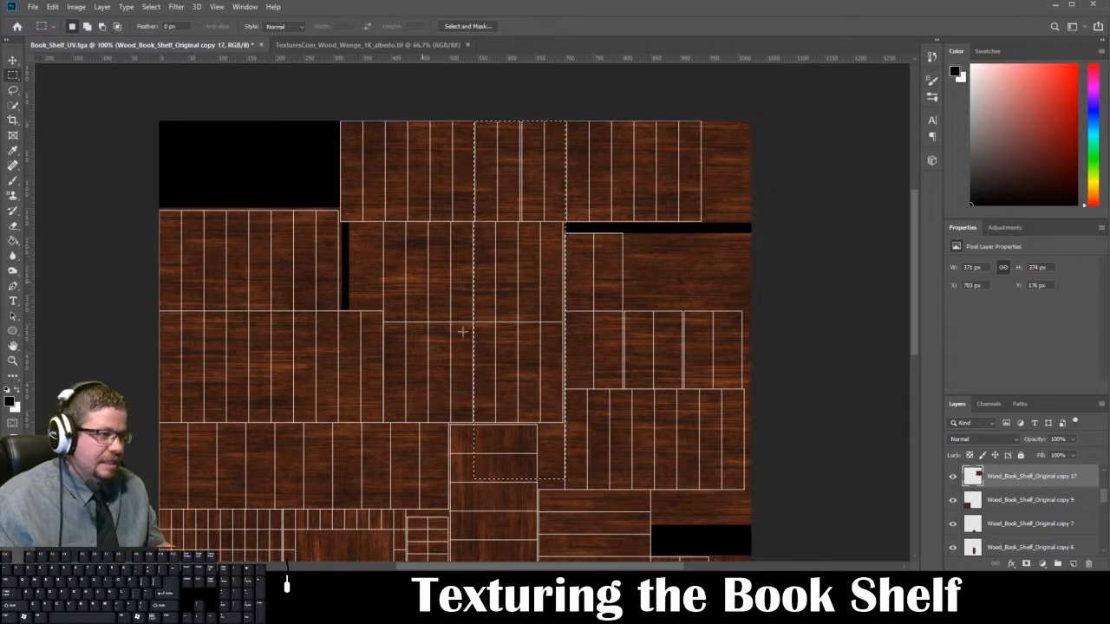
pyautogui.hotkey('ctrl', 'd')
# Step: Nudge the trimmed wood piece up about 3 px over the UV layout
pyautogui.moveTo(838, 414); pyautogui.dragTo(818, 210)
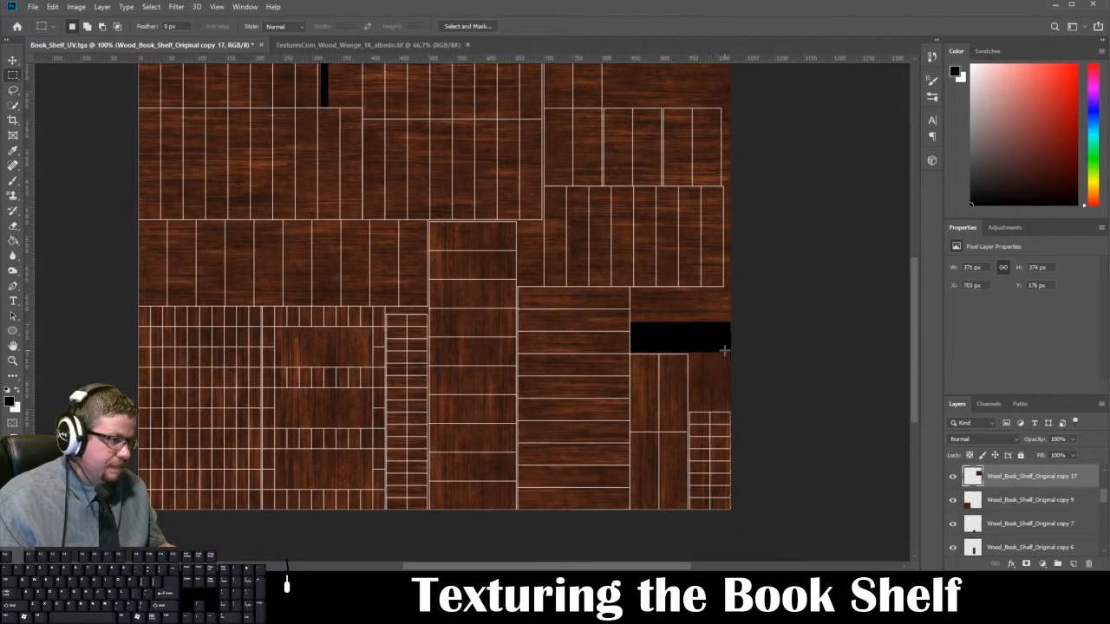
pyautogui.moveTo(768, 297); pyautogui.dragTo(768, 466)
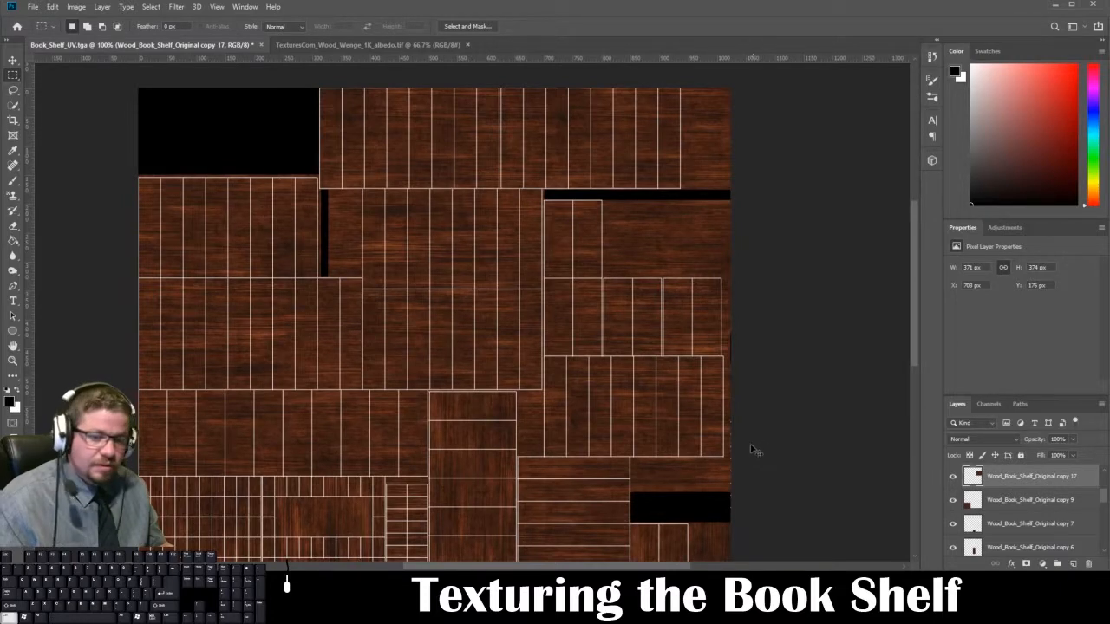
pyautogui.hotkey('ctrl', 't')
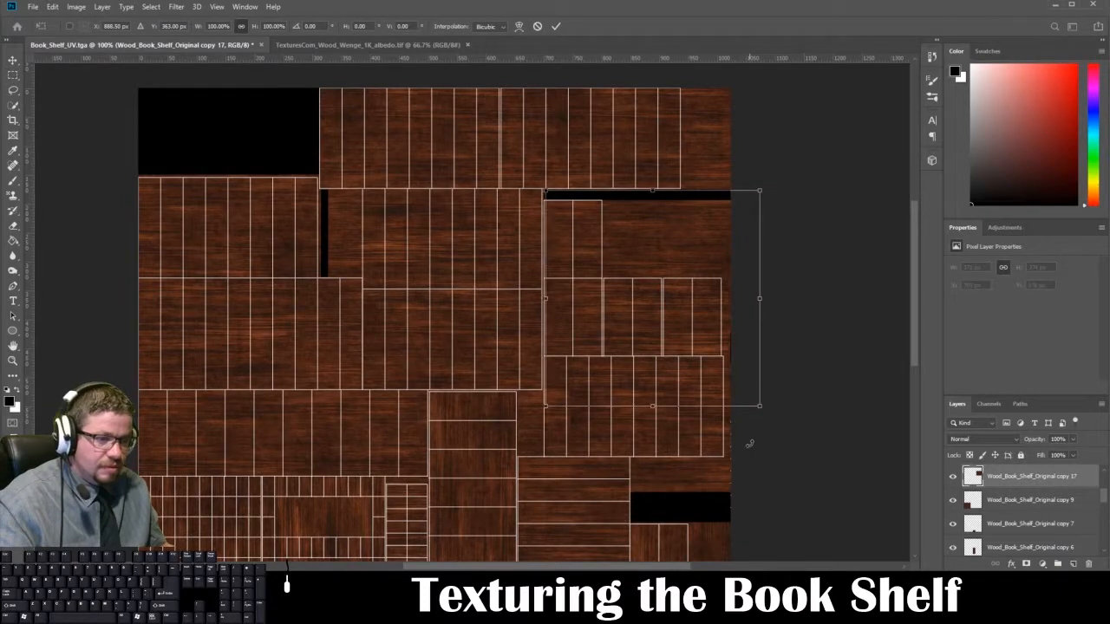
pyautogui.press('Up')
pyautogui.press('Up')
pyautogui.press('Up')
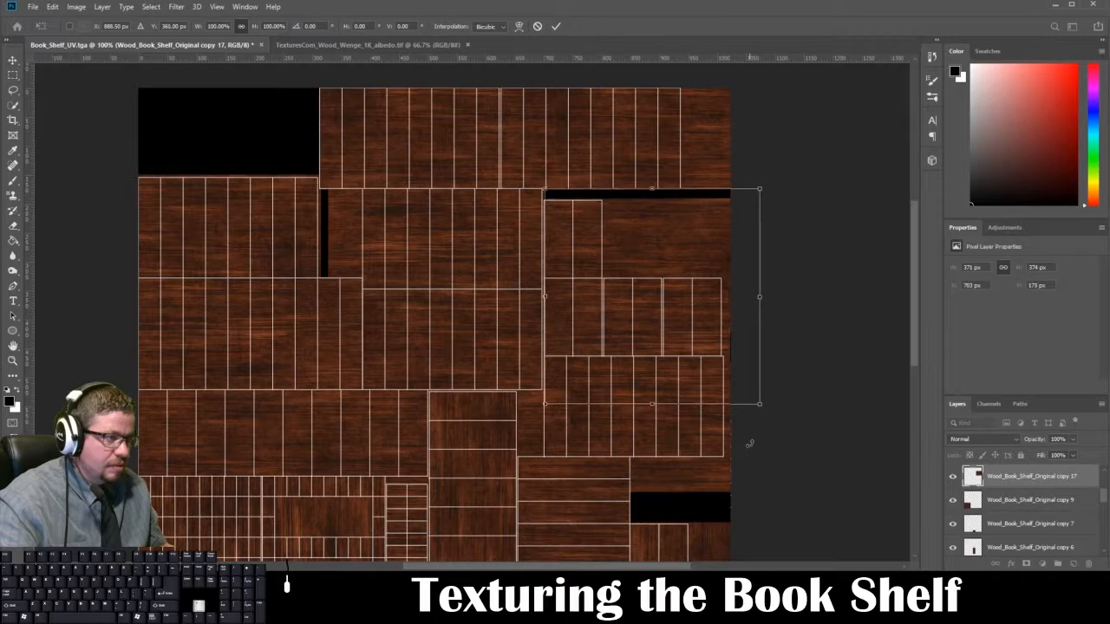
pyautogui.press('Return')
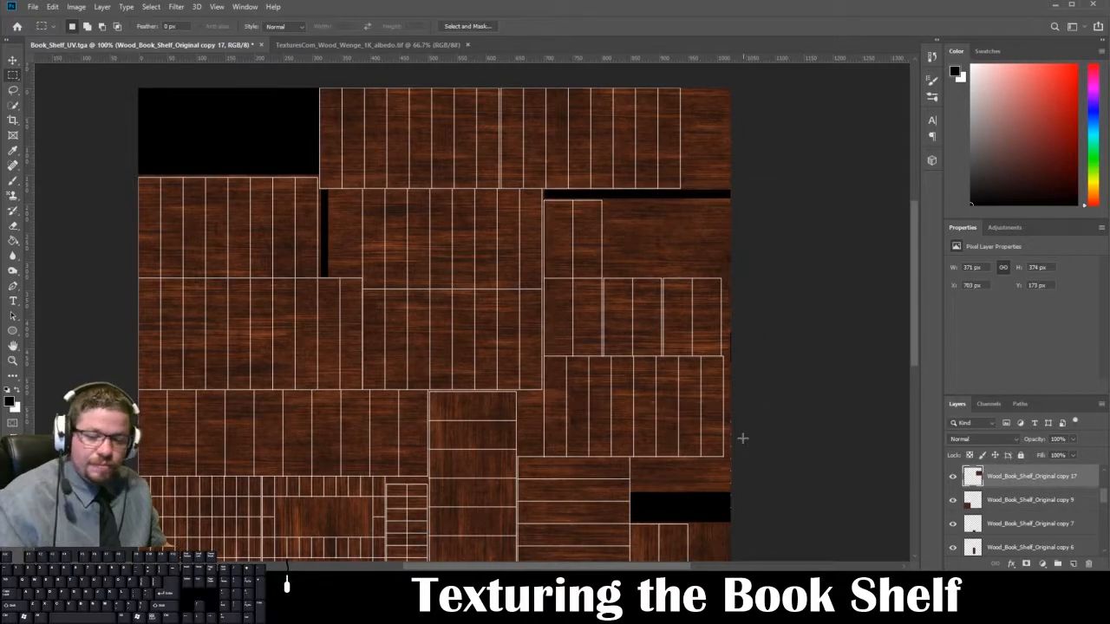
# Step: Hide the Book_Shelf_UVs layer and overwrite Book_Shelf_Diffuse_2.tga with a 32 bits/pixel Targa saved without alpha channels
pyautogui.scroll(5, 975, 492)
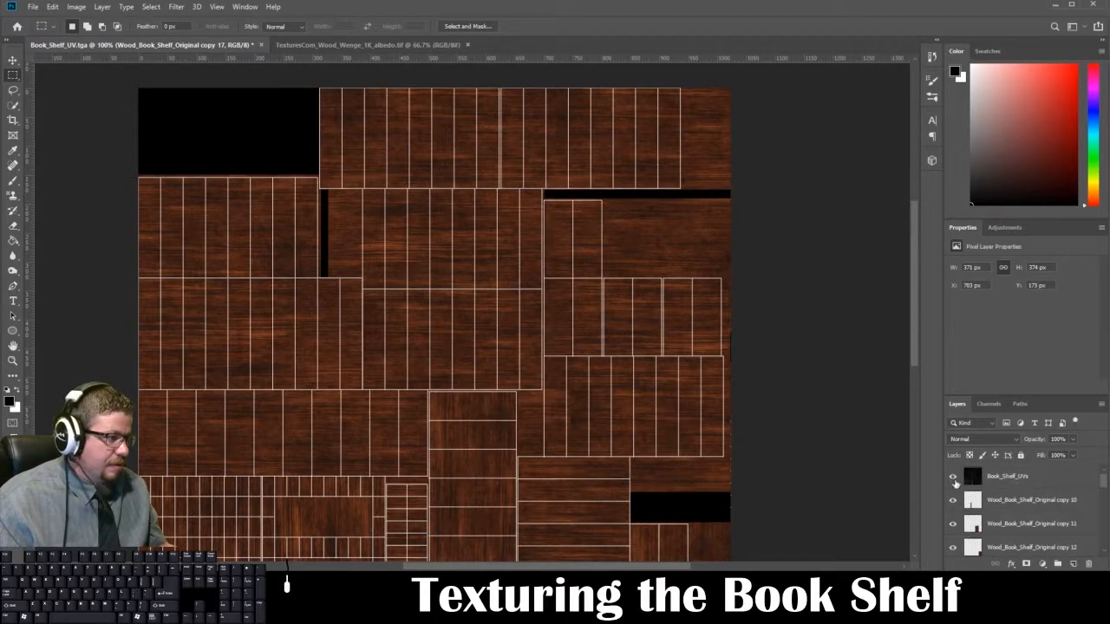
pyautogui.click(953, 477)
pyautogui.hotkey('ctrl', 'shift', 's')
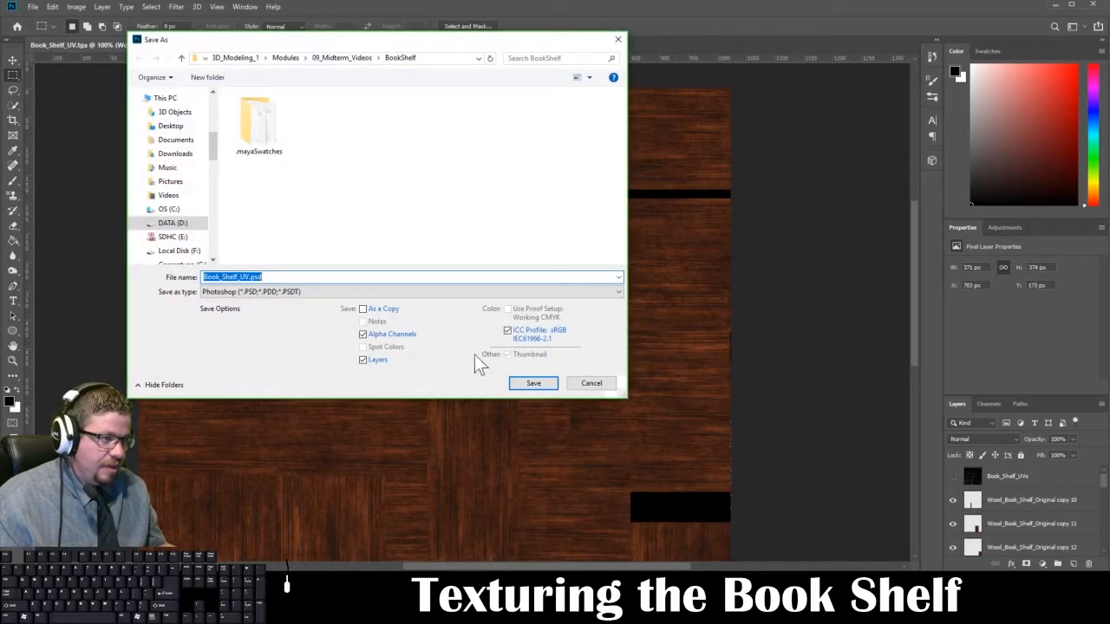
pyautogui.click(347, 292)
pyautogui.click(286, 477)
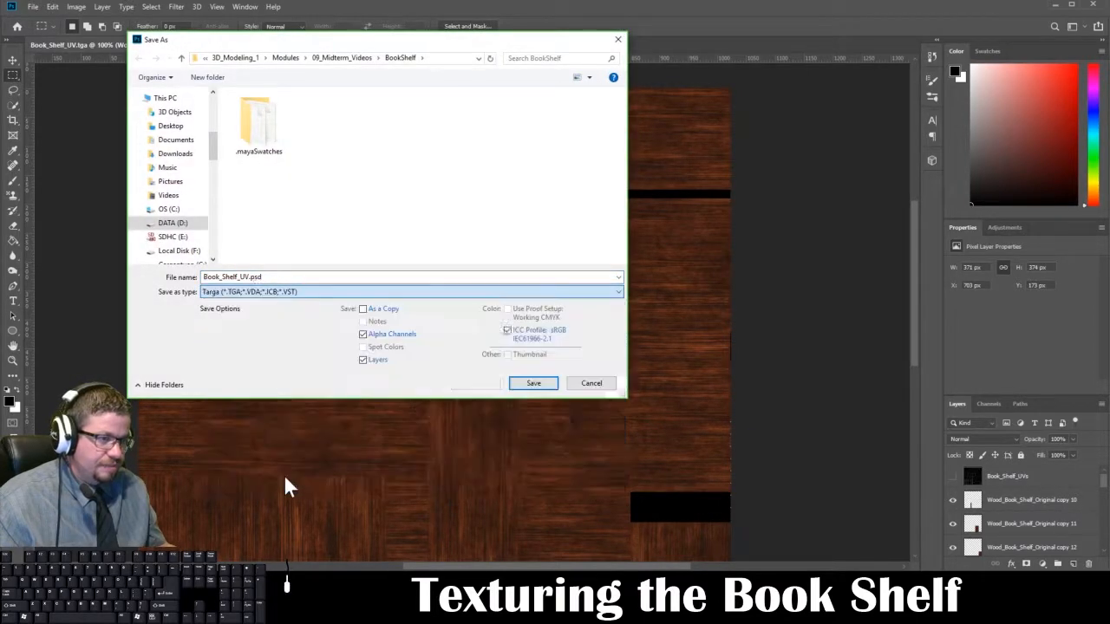
pyautogui.click(390, 128)
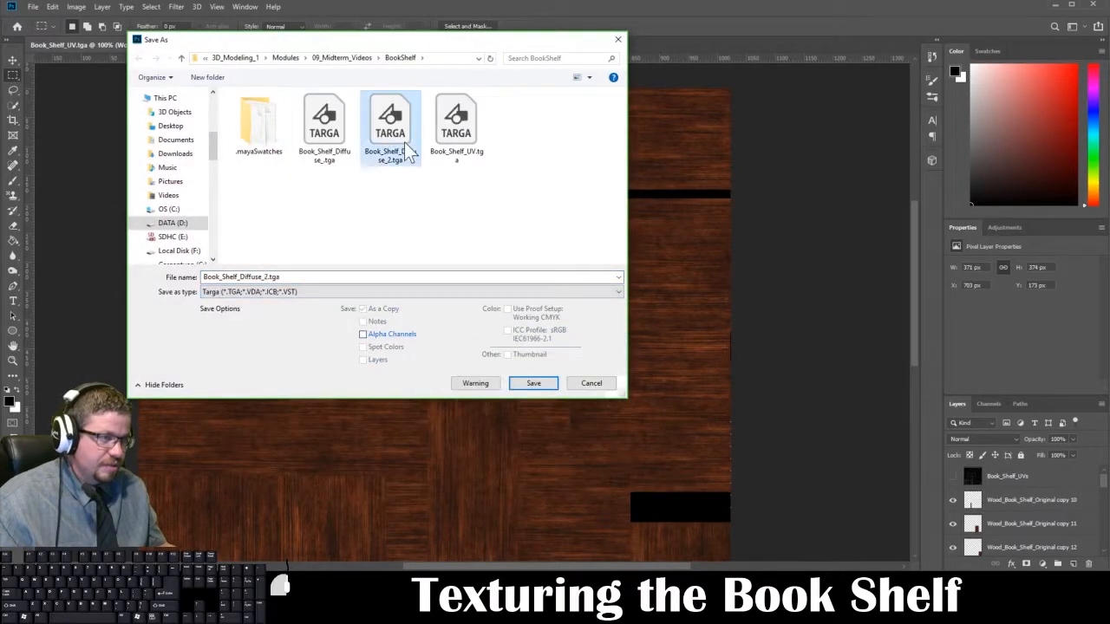
pyautogui.click(535, 383)
pyautogui.click(581, 276)
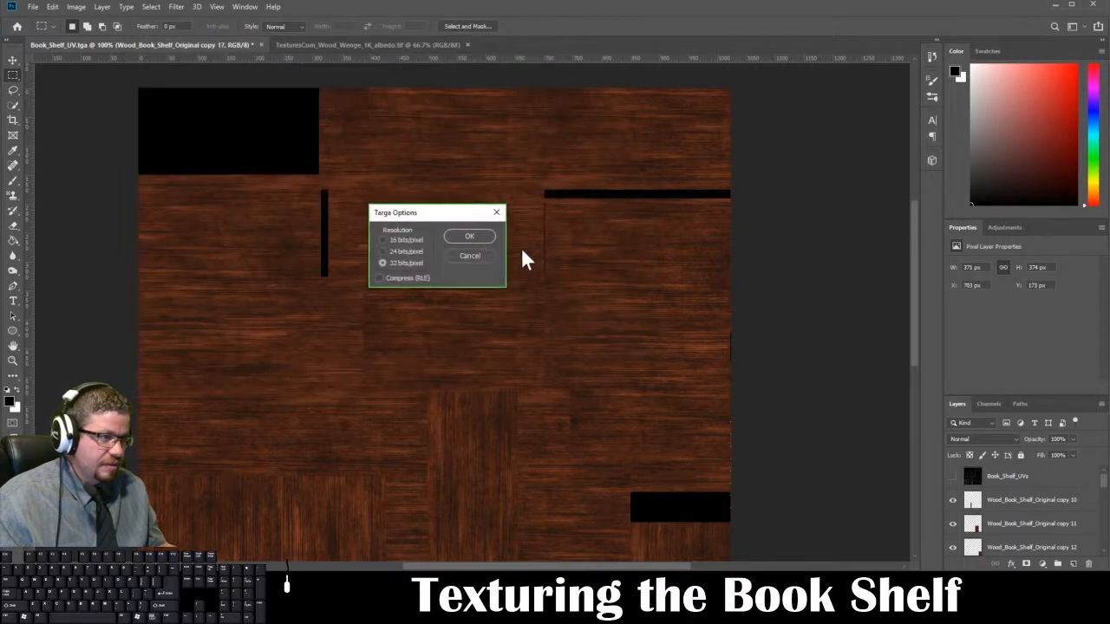
pyautogui.click(474, 236)
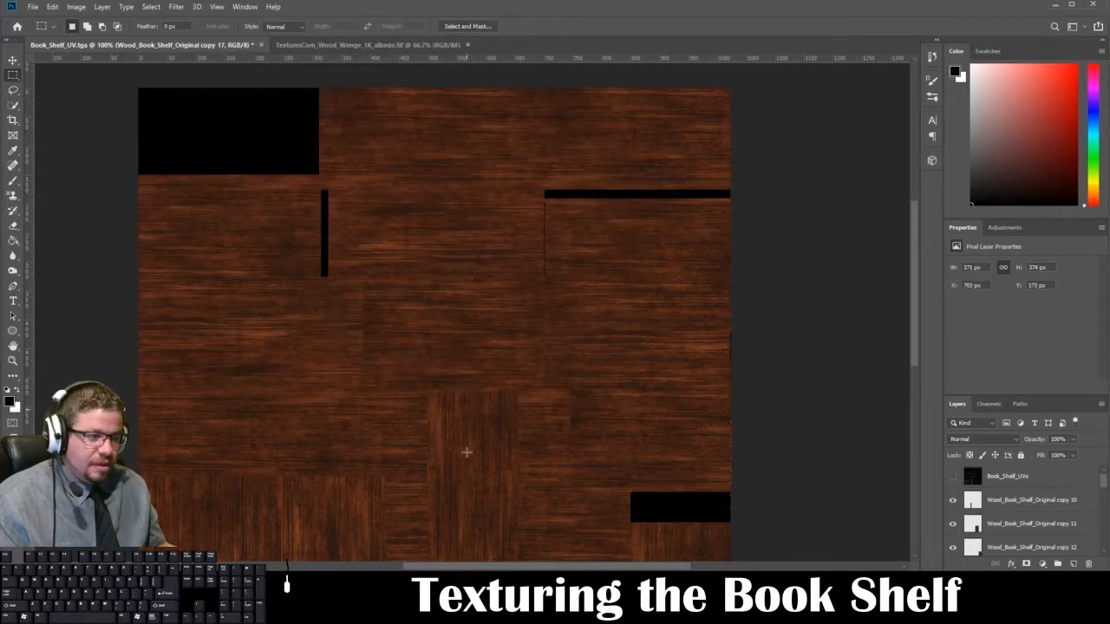
# Step: Switch to Maya and reload Book_Shelf_Diffuse_2.tga in the file texture of the bookshelf material's base color
pyautogui.moveTo(303, 605)
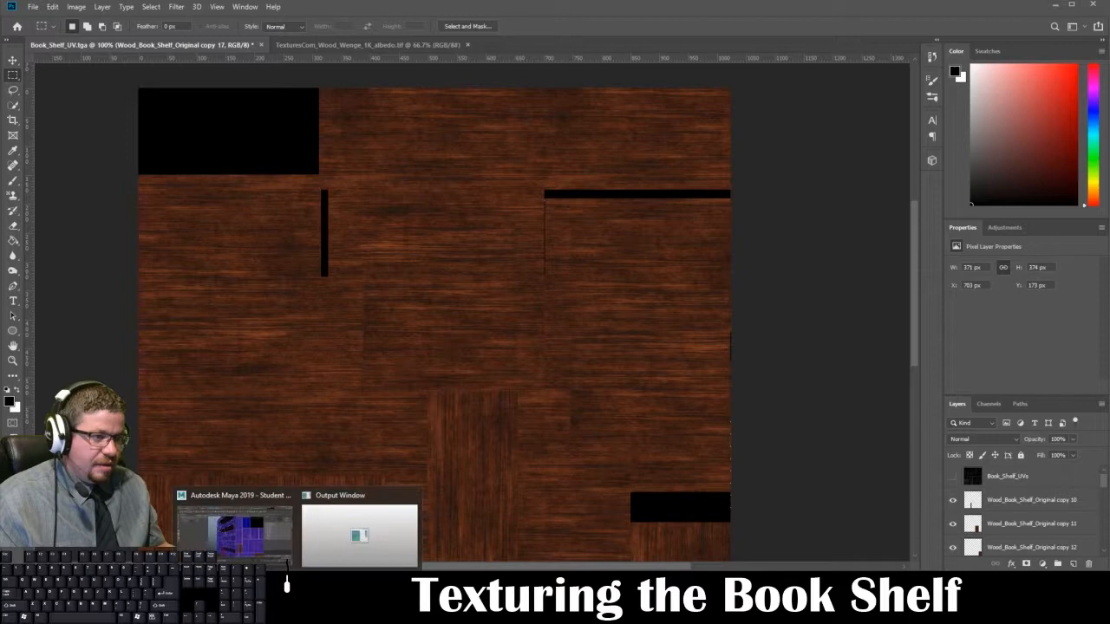
pyautogui.click(259, 552)
pyautogui.moveTo(500, 265)
pyautogui.mouseDown(button='right')
pyautogui.moveTo(535, 240)
pyautogui.moveTo(529, 295)
pyautogui.mouseUp(button='right')
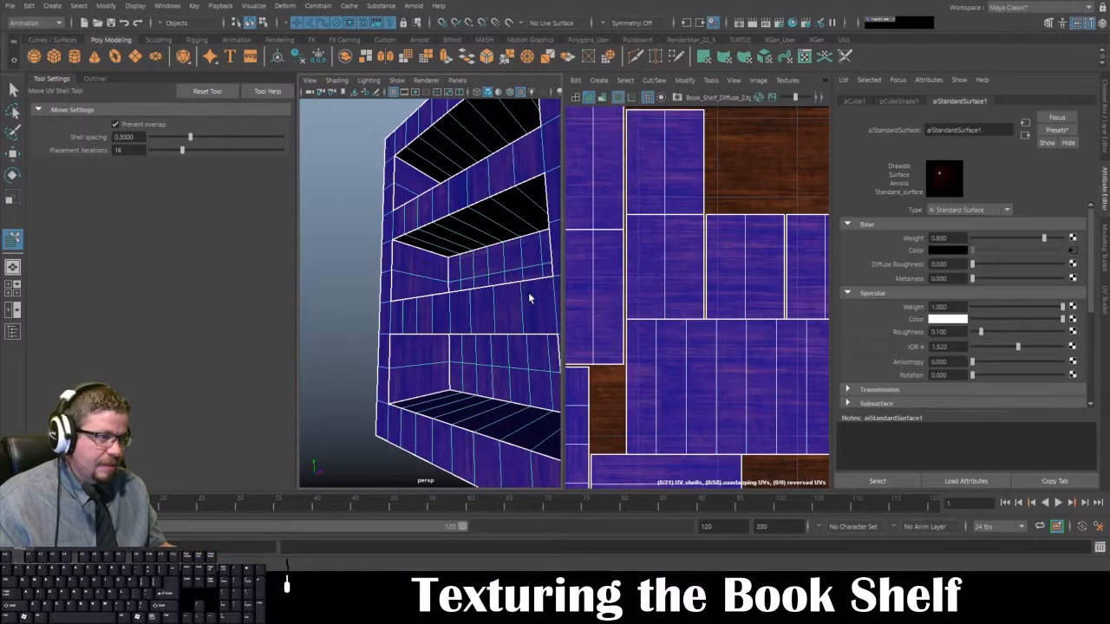
pyautogui.click(1072, 251)
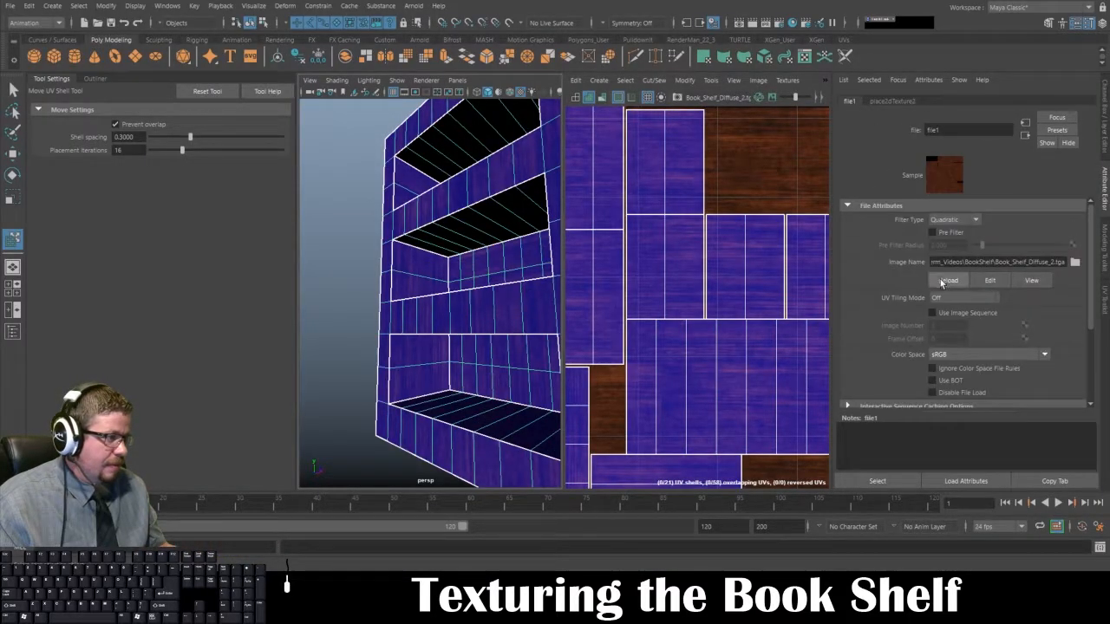
# Step: Inspect the retextured bookshelf without selection highlighting, and select the UV shell of the side wall inside the top opening
pyautogui.click(357, 275)
pyautogui.keyDown('alt'); pyautogui.moveTo(356, 275); pyautogui.dragTo(534, 308); pyautogui.keyUp('alt')
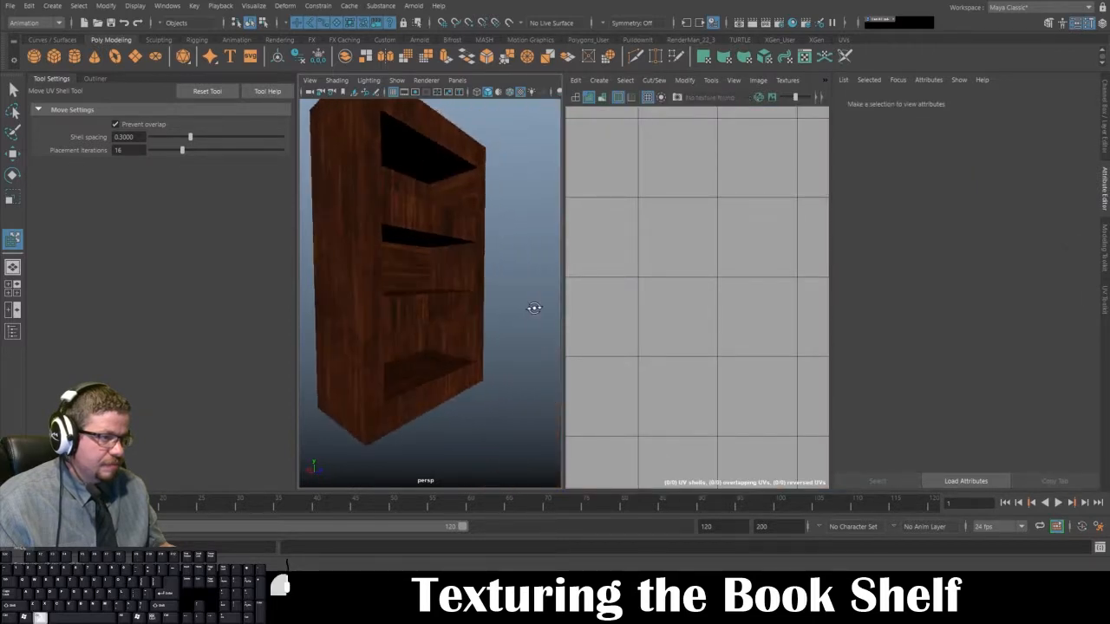
pyautogui.keyDown('alt'); pyautogui.moveTo(498, 254); pyautogui.dragTo(384, 283); pyautogui.keyUp('alt')
pyautogui.click(383, 283)
pyautogui.moveTo(384, 283); pyautogui.dragTo(388, 281, button='right')
pyautogui.click(389, 281)
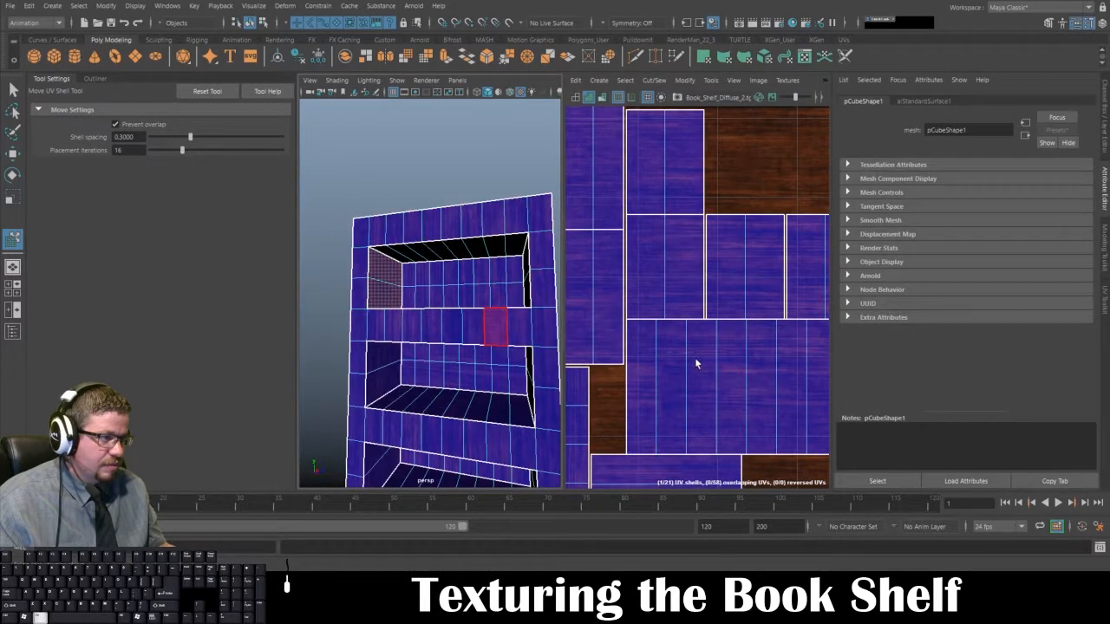
# Step: Locate the selected side wall's shell in the bookshelf's UV layout
pyautogui.scroll(-2, 632, 276)
pyautogui.scroll(5, 631, 276)
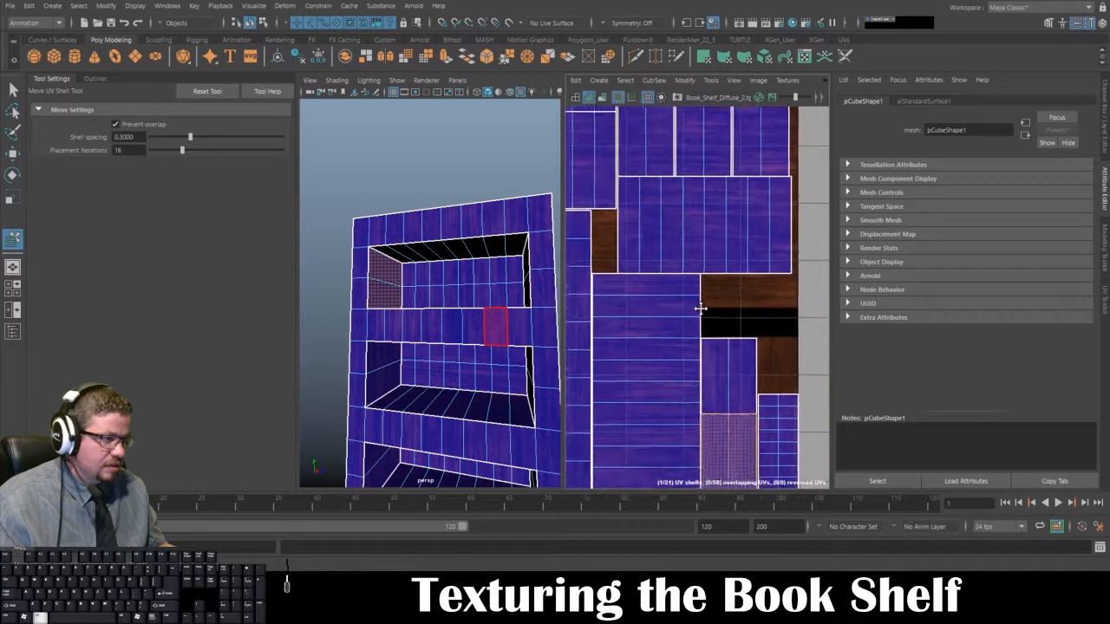
pyautogui.click(727, 350)
pyautogui.click(501, 344)
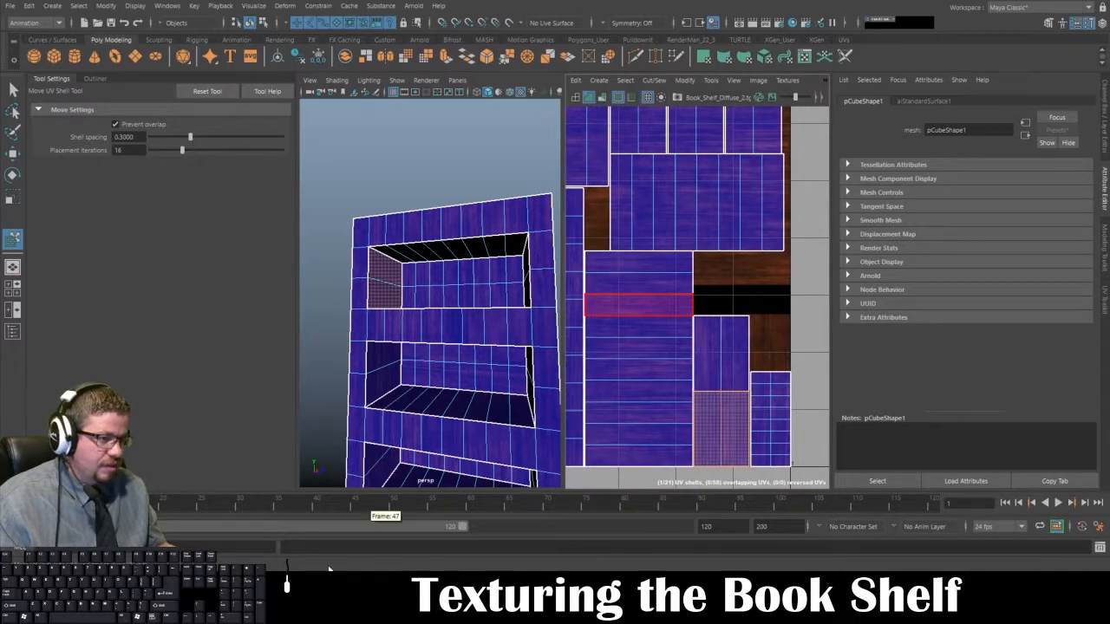
# Step: Switch to Photoshop and toggle the visibility of Wood_Book_Shelf_Original copy 12 to check which UV shells it covers
pyautogui.hotkey('alt', 'Tab')
pyautogui.scroll(-1, 741, 449)
pyautogui.scroll(-3, 1032, 507)
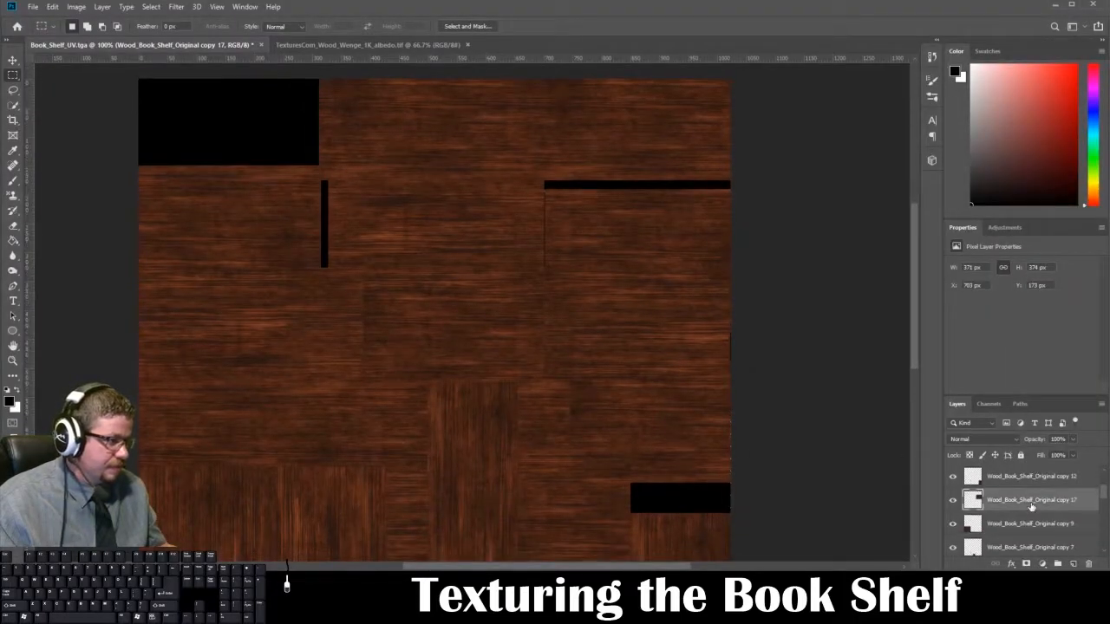
pyautogui.scroll(1, 1032, 508)
pyautogui.click(953, 502)
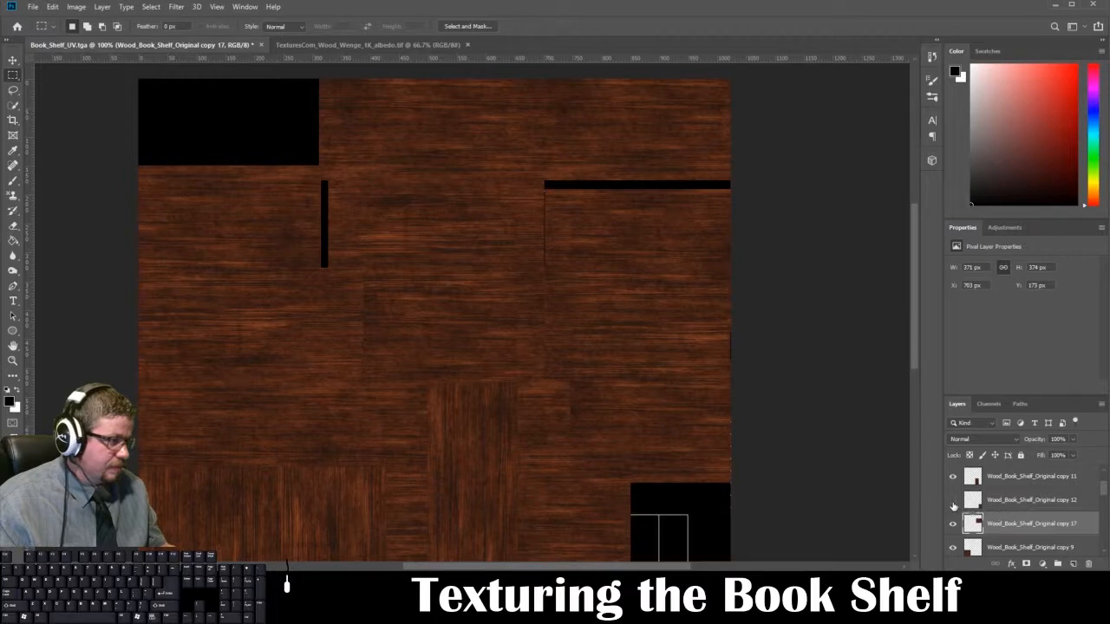
pyautogui.click(953, 502)
pyautogui.moveTo(783, 424); pyautogui.dragTo(780, 259)
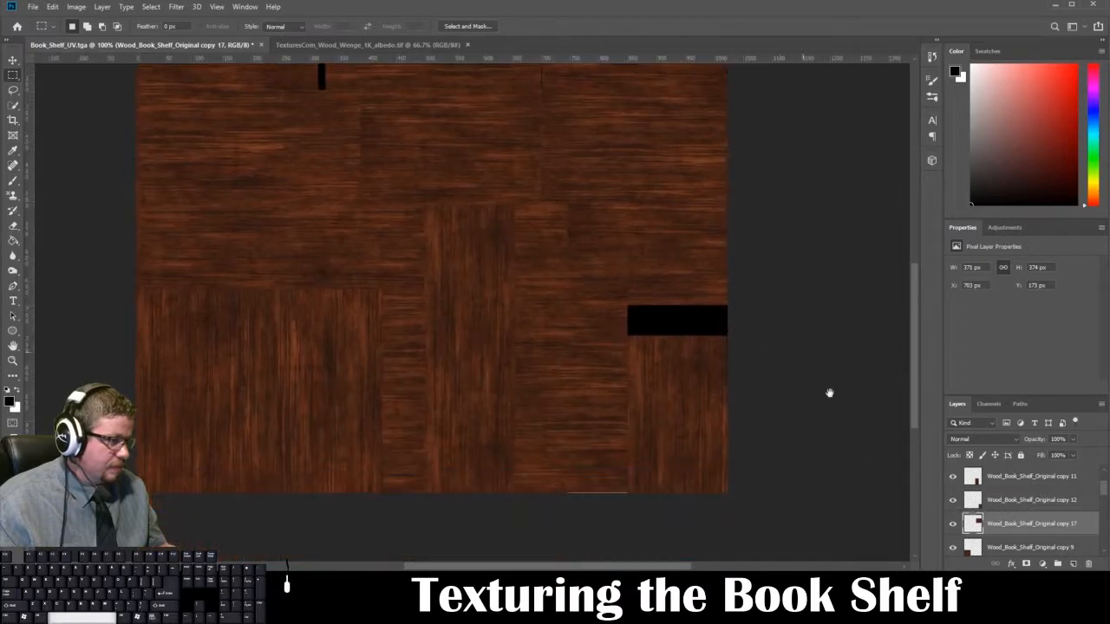
pyautogui.click(953, 501)
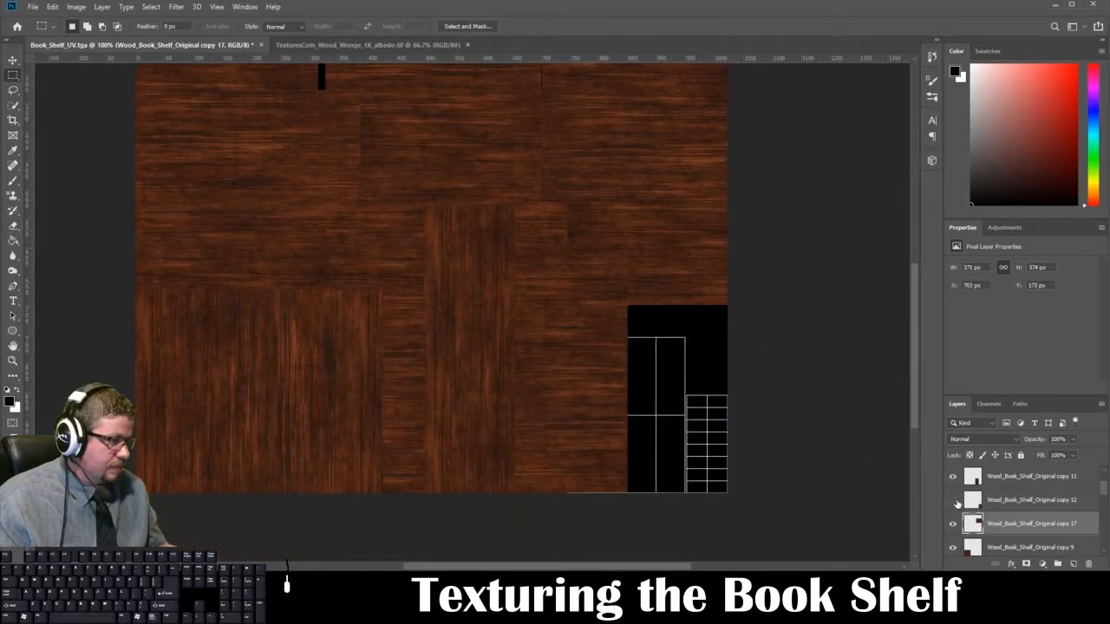
pyautogui.click(953, 501)
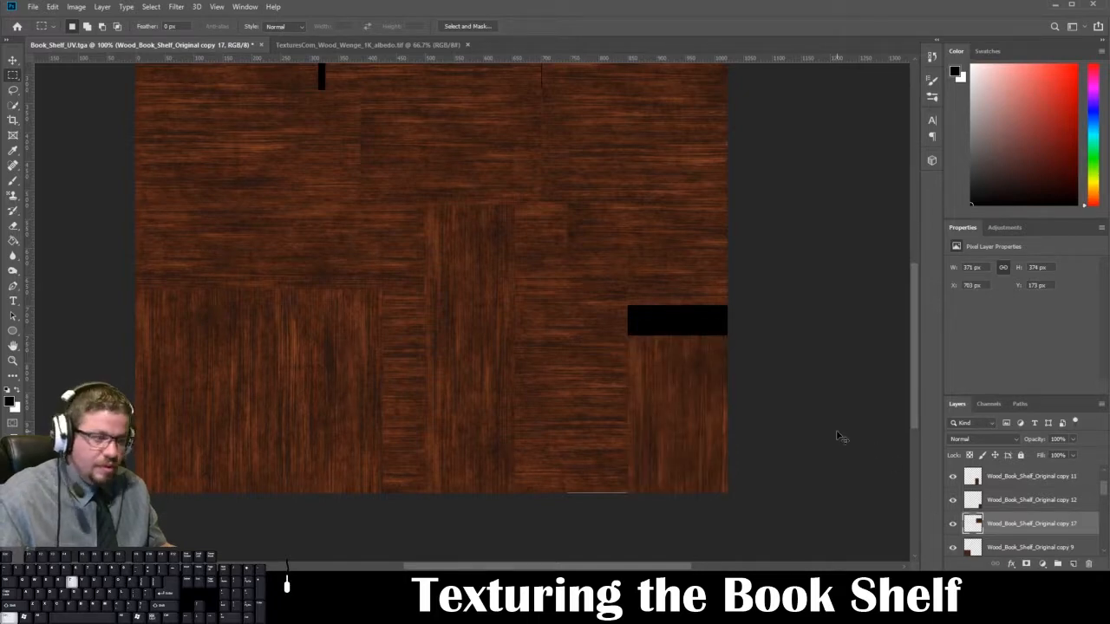
pyautogui.hotkey('ctrl', 't')
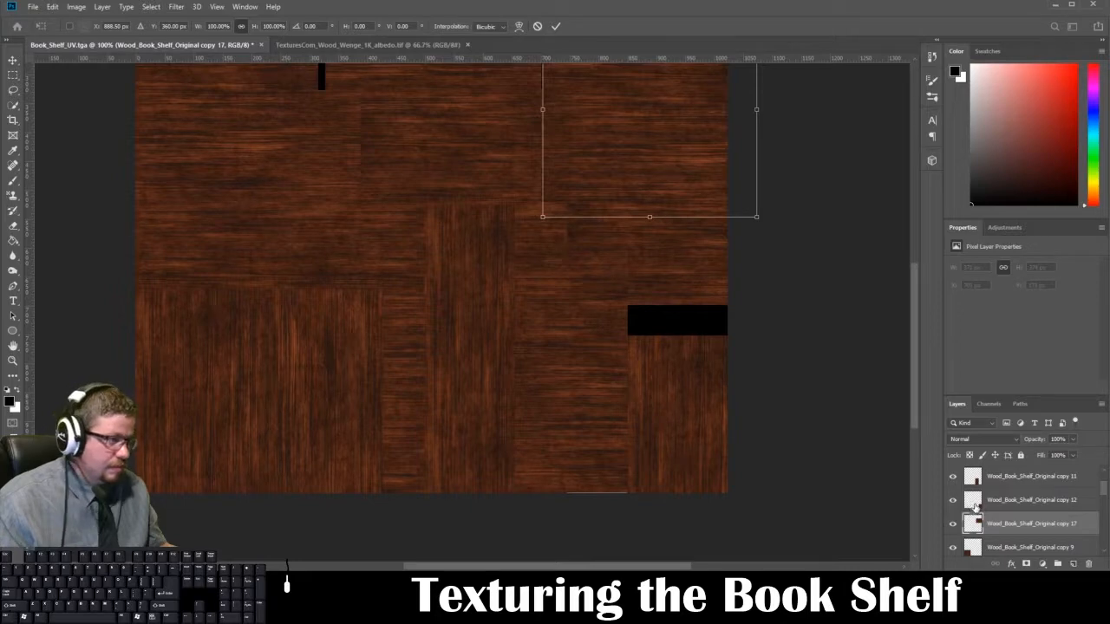
pyautogui.press('Return')
pyautogui.press('m')
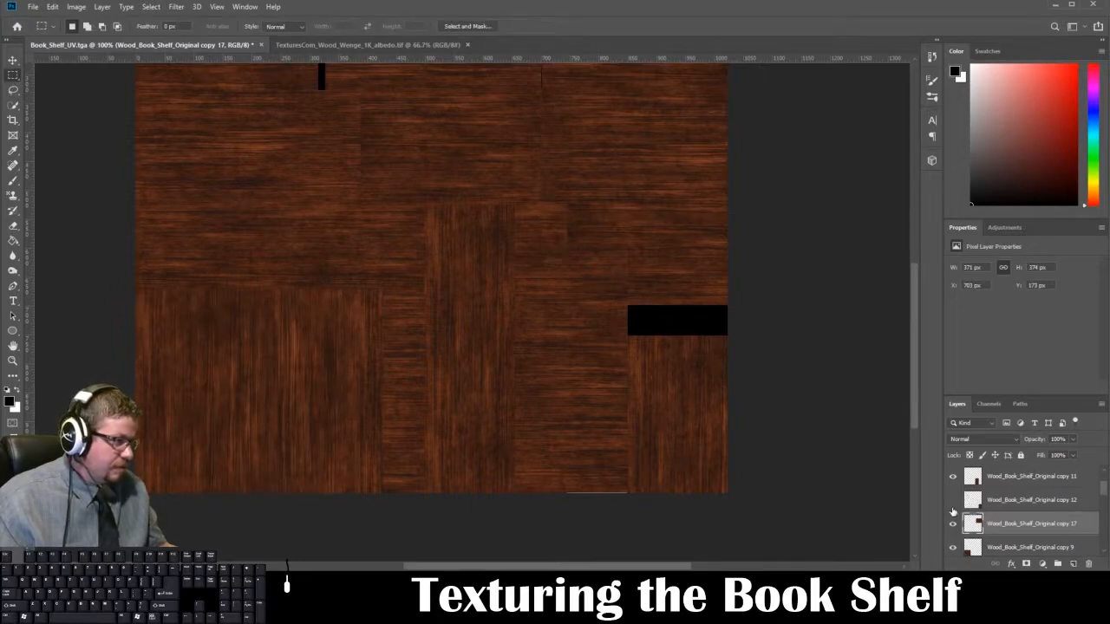
# Step: Make sure Wood_Book_Shelf_Original copy 12 is visible and rotate it 90 degrees so its grain runs horizontally
pyautogui.click(953, 500)
pyautogui.click(1019, 503)
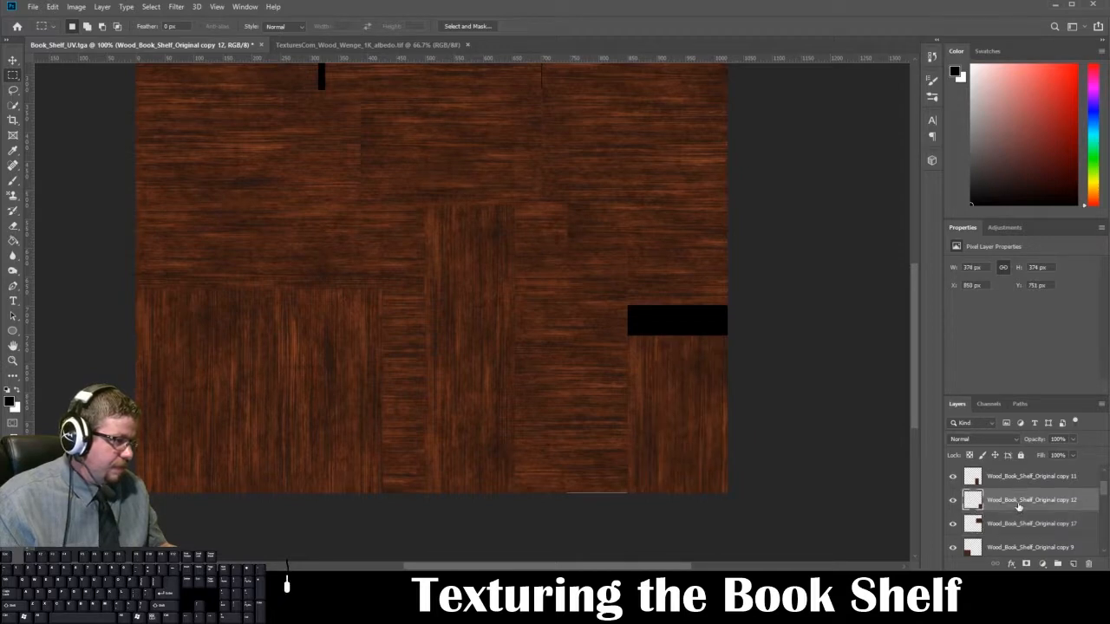
pyautogui.hotkey('ctrl', 't')
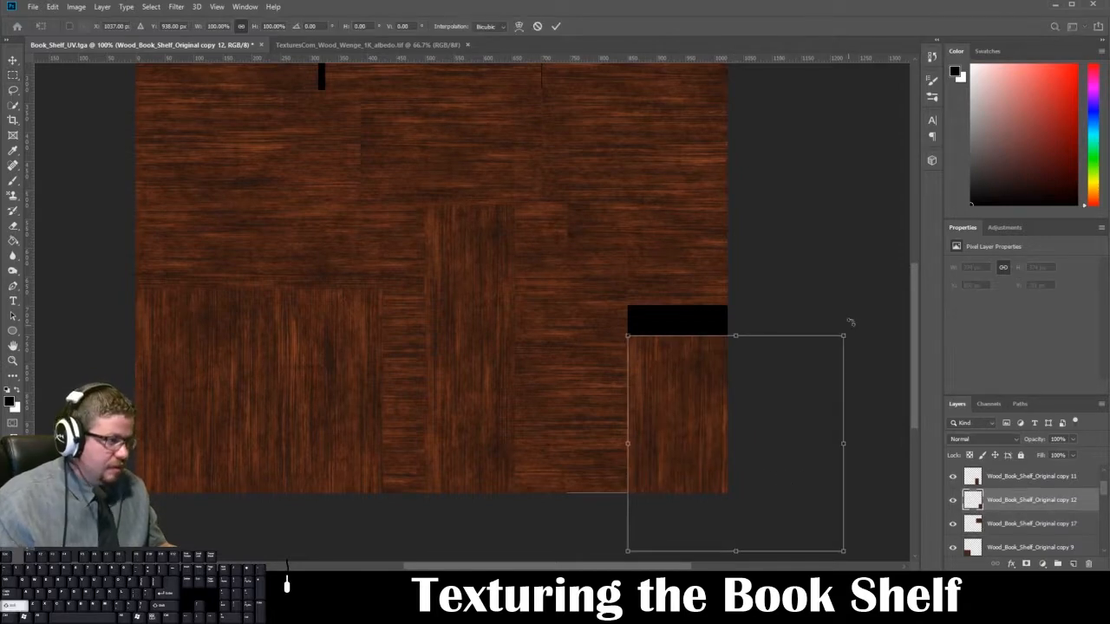
pyautogui.keyDown('shift'); pyautogui.moveTo(850, 320); pyautogui.dragTo(813, 520); pyautogui.keyUp('shift')
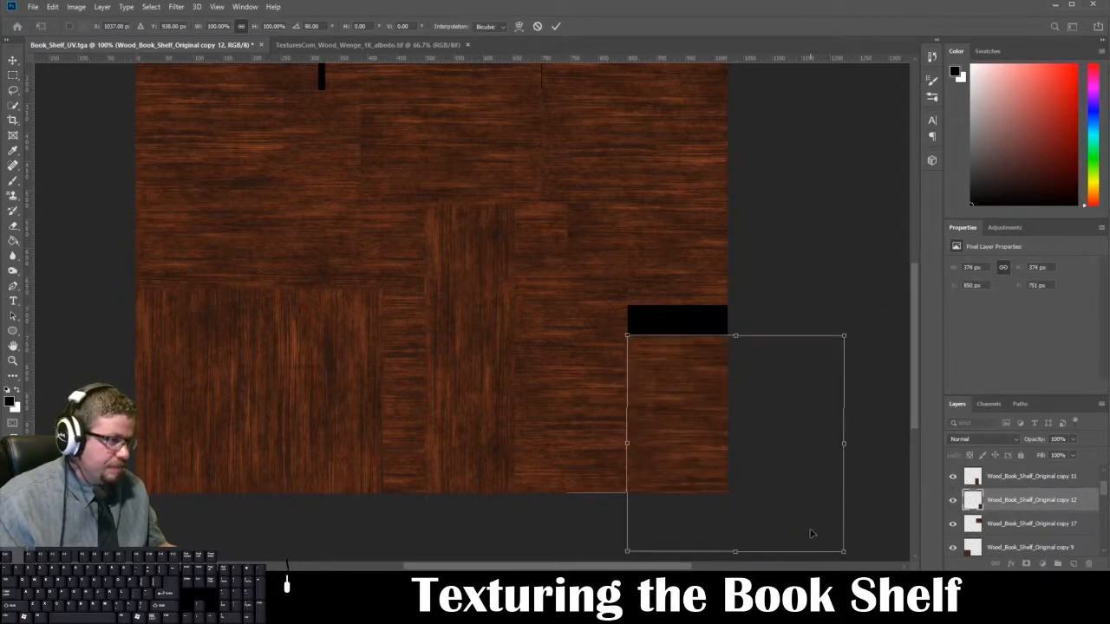
pyautogui.press('Return')
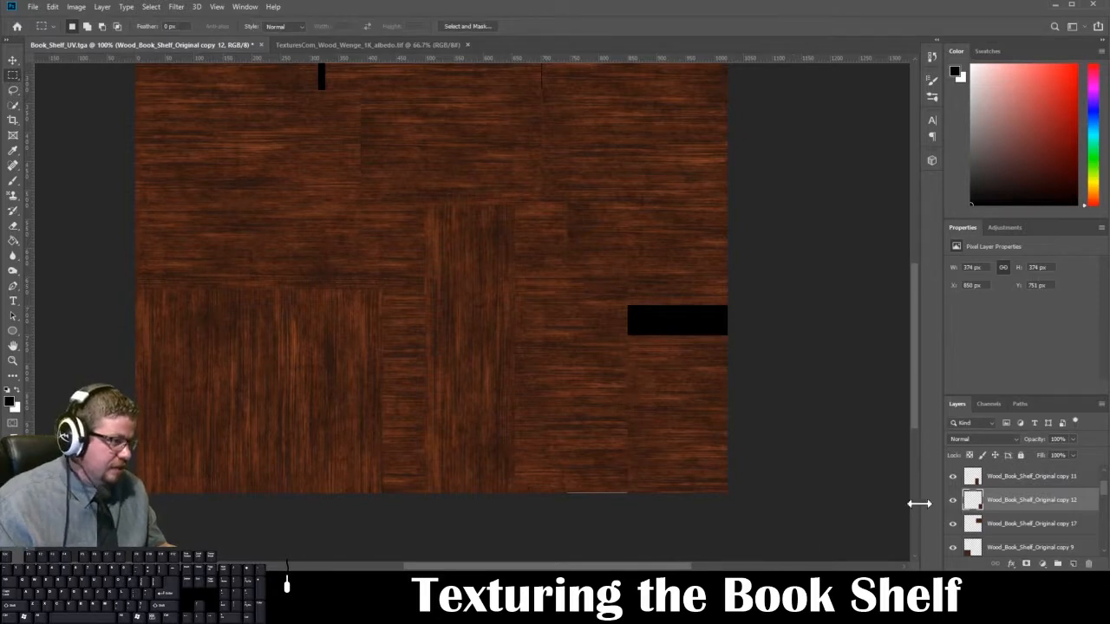
# Step: Toggle the visibility of individual wood layers, including copy 3, copy 4 and copy 11, to examine which UV shells each covers
pyautogui.scroll(-2, 991, 526)
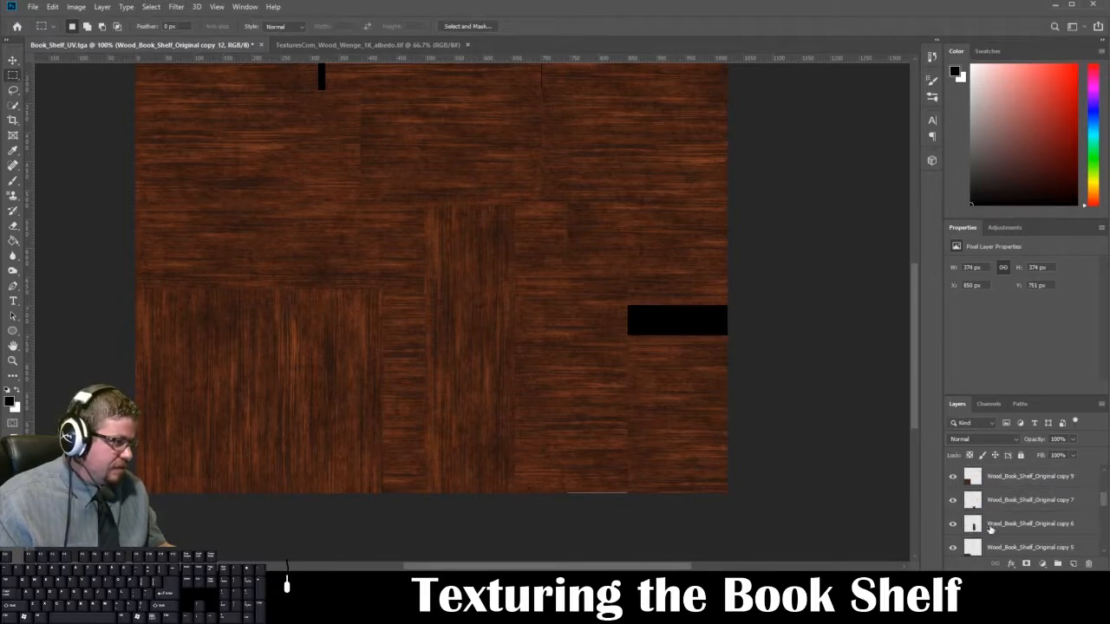
pyautogui.click(949, 549)
pyautogui.click(949, 549)
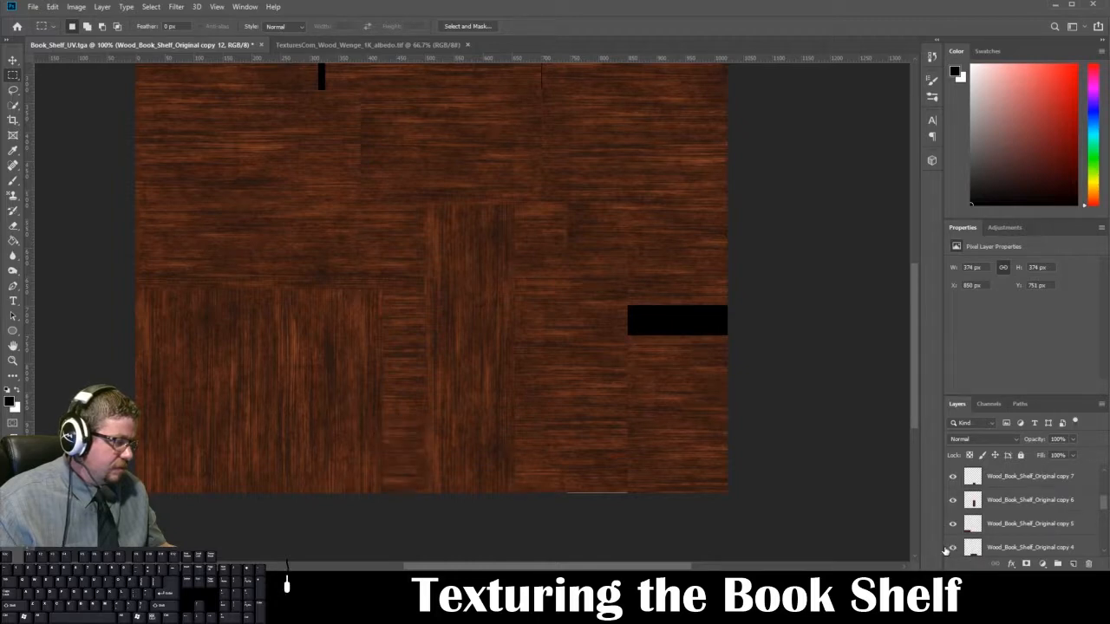
pyautogui.click(951, 549)
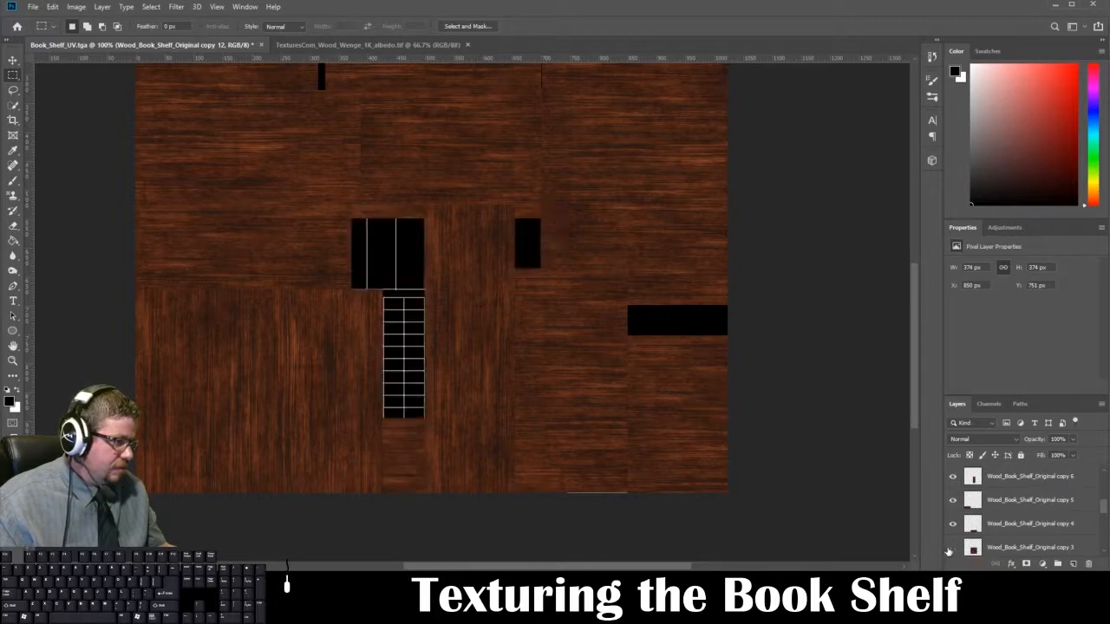
pyautogui.click(951, 549)
pyautogui.click(950, 549)
pyautogui.click(951, 549)
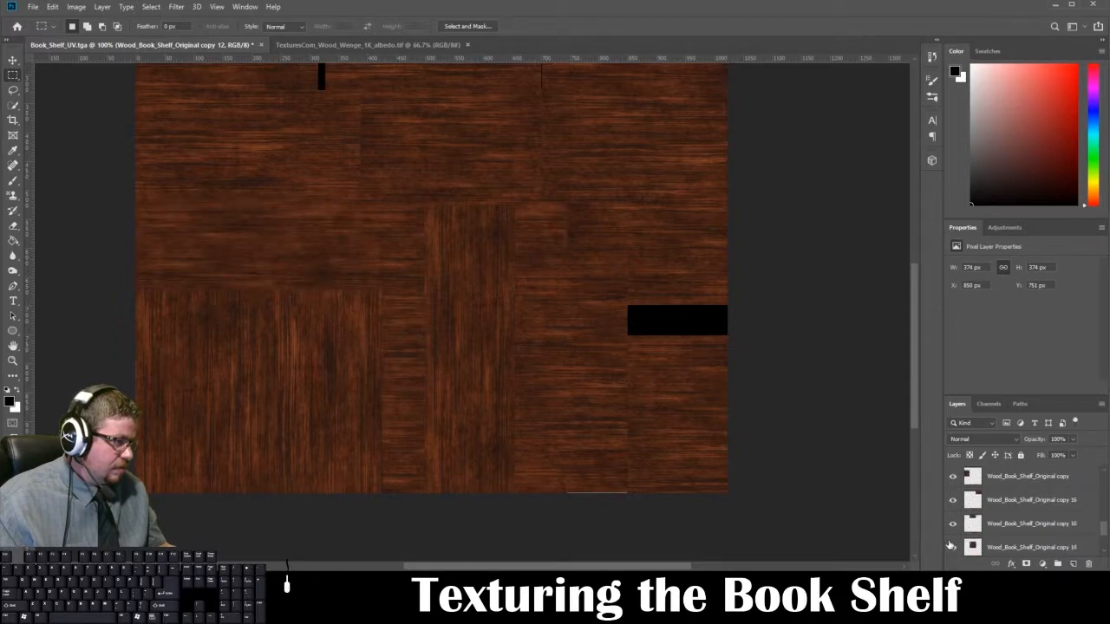
pyautogui.scroll(-1, 951, 545)
pyautogui.scroll(2, 950, 546)
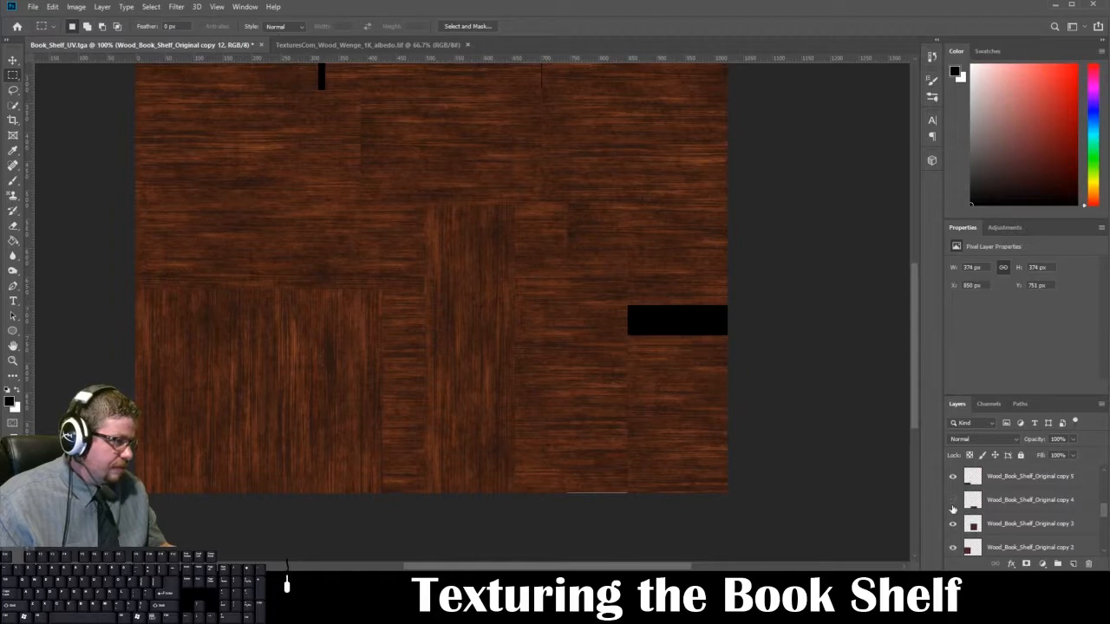
pyautogui.click(952, 500)
pyautogui.click(952, 500)
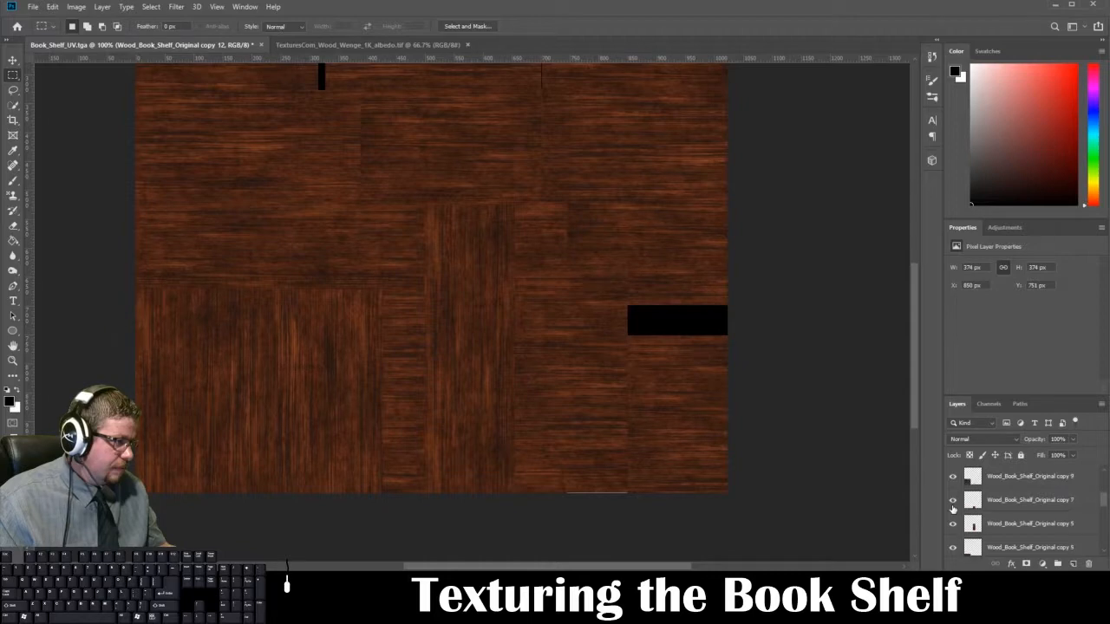
pyautogui.scroll(4, 953, 509)
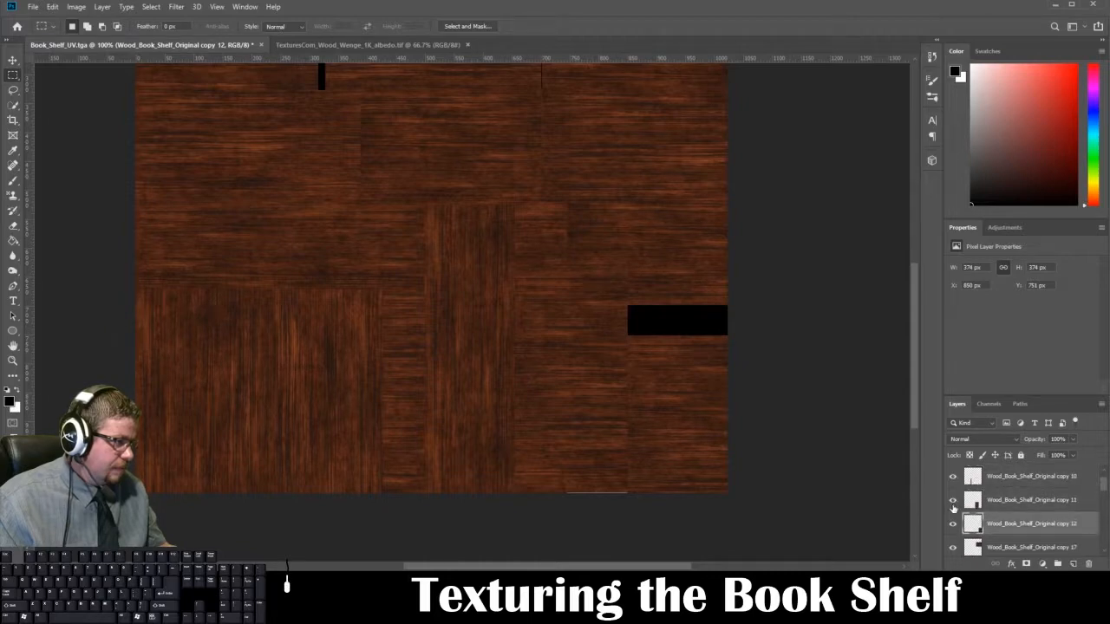
pyautogui.click(954, 502)
pyautogui.click(953, 502)
pyautogui.click(1003, 502)
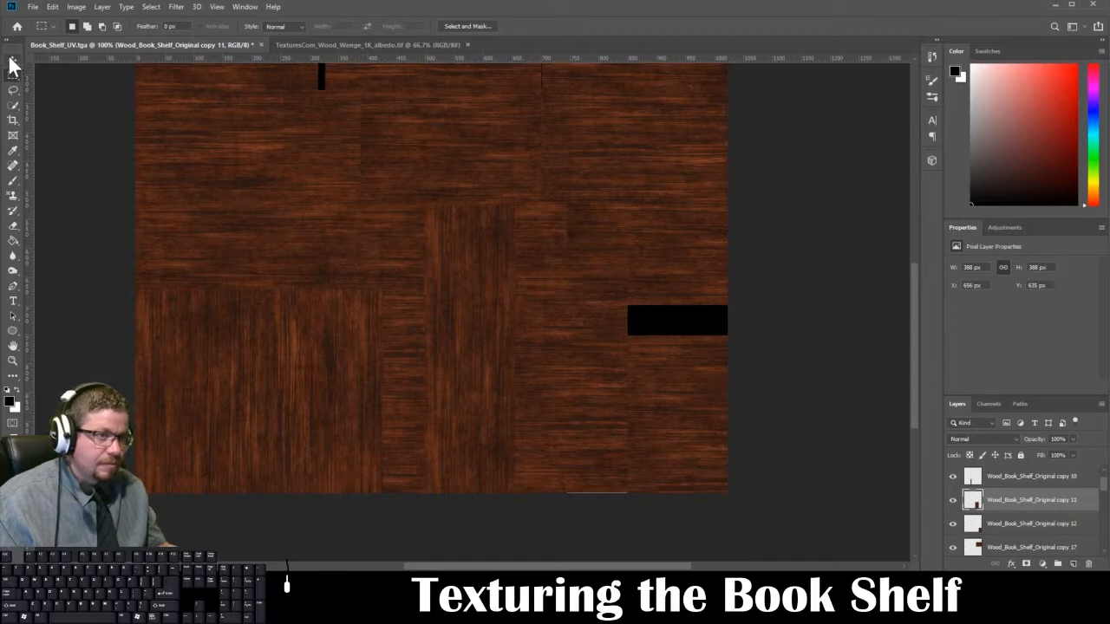
pyautogui.hotkey('ctrl', 't')
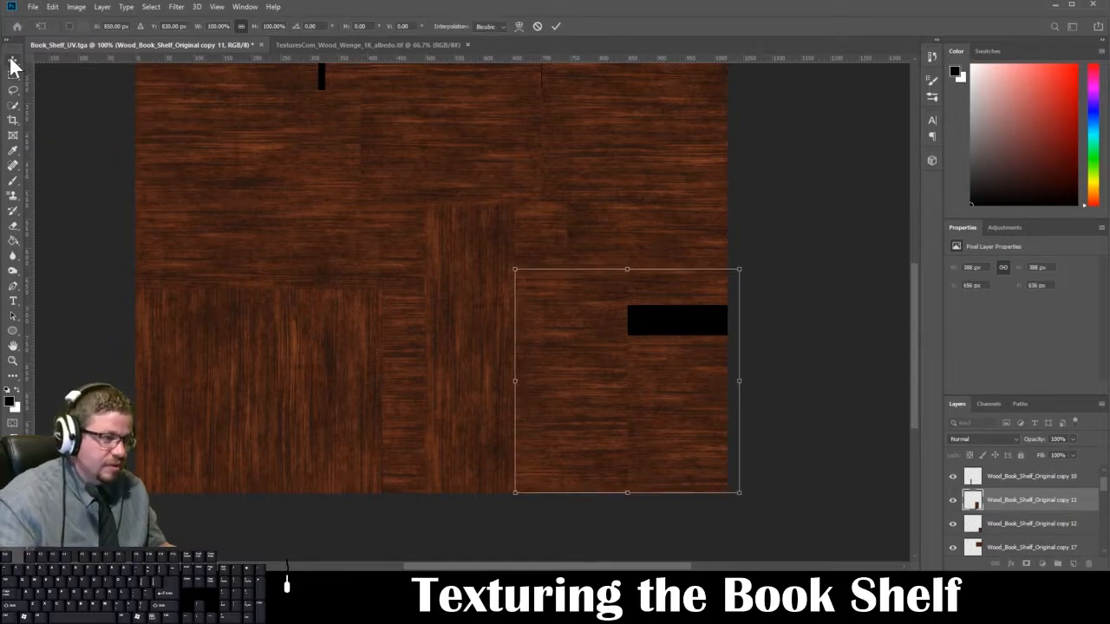
pyautogui.press('Escape')
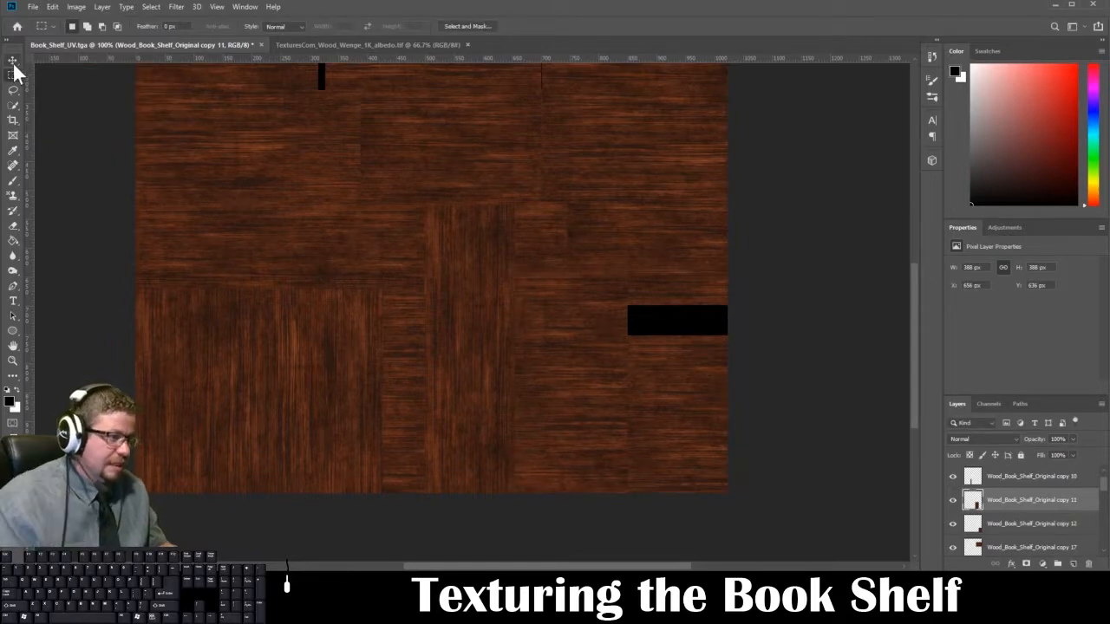
# Step: Save the texture as a Targa without alpha channels, overwriting Book_Shelf_Diffuse_2.tga
pyautogui.hotkey('ctrl', 'shift', 's')
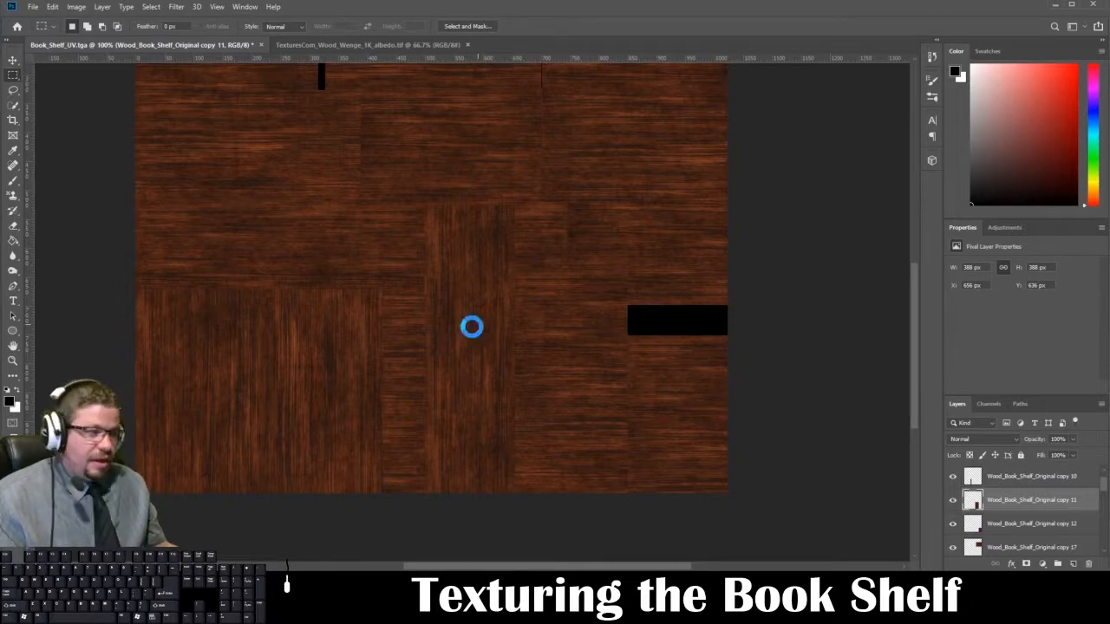
pyautogui.click(347, 295)
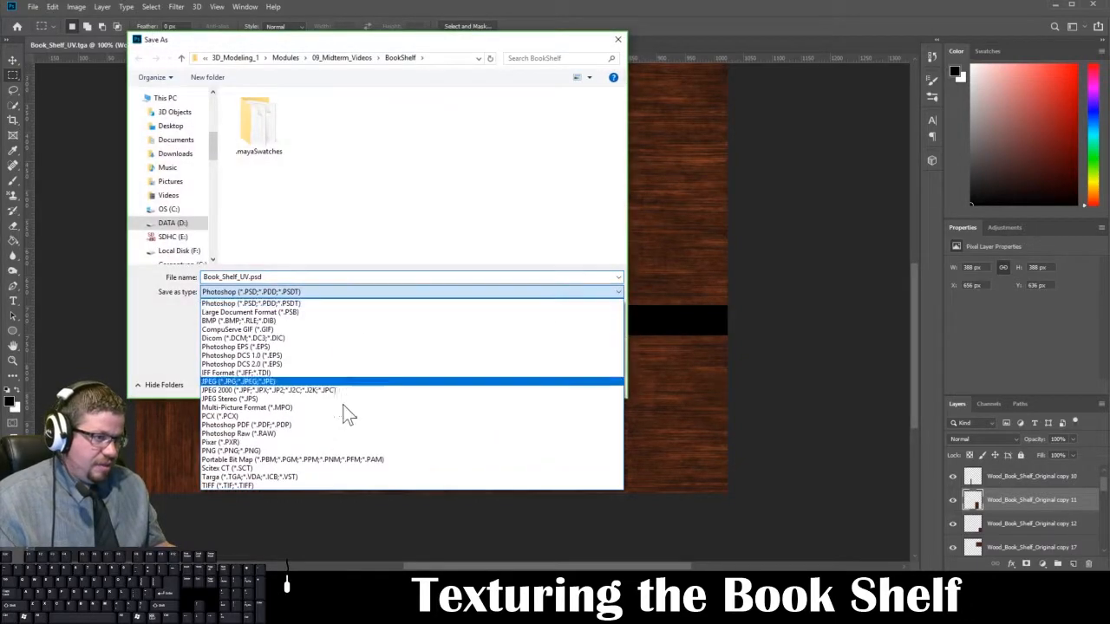
pyautogui.click(319, 474)
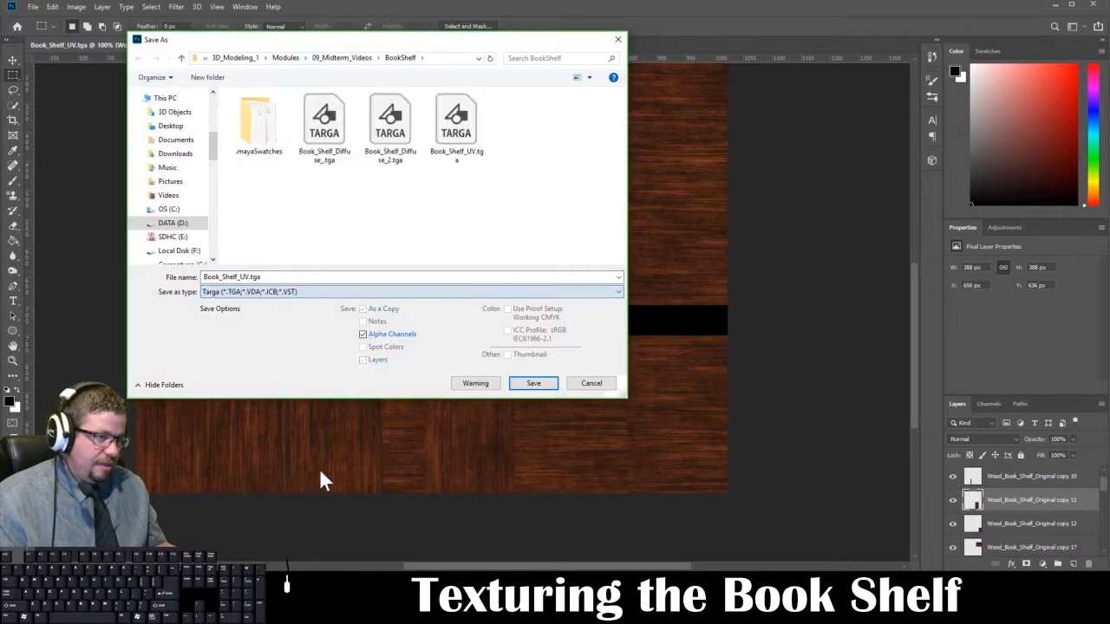
pyautogui.click(390, 125)
pyautogui.click(531, 383)
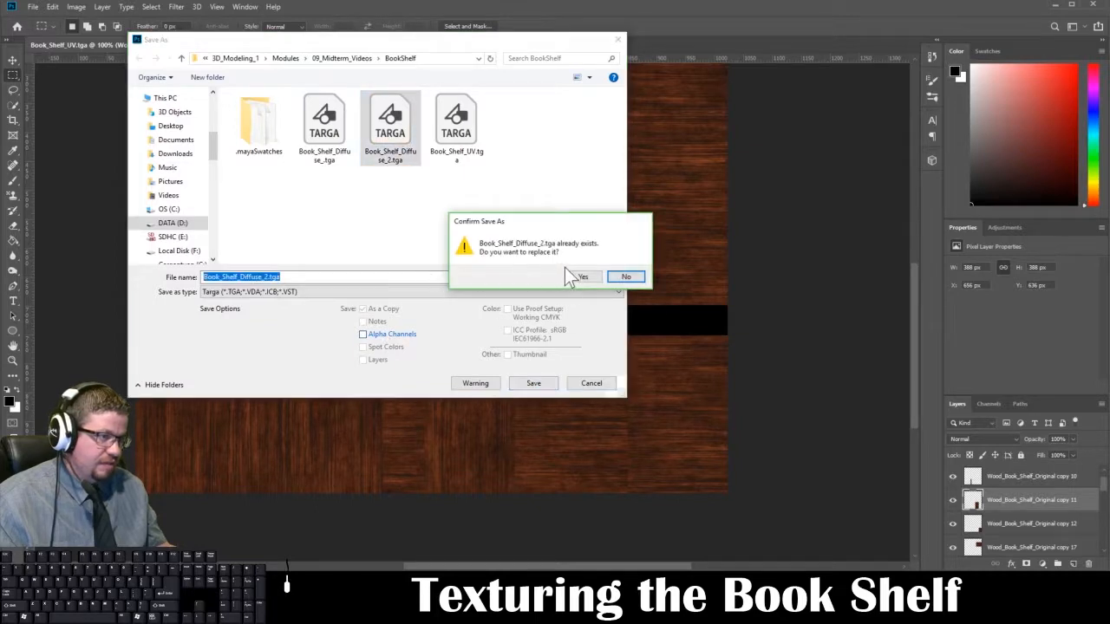
pyautogui.click(576, 277)
pyautogui.press('Return')
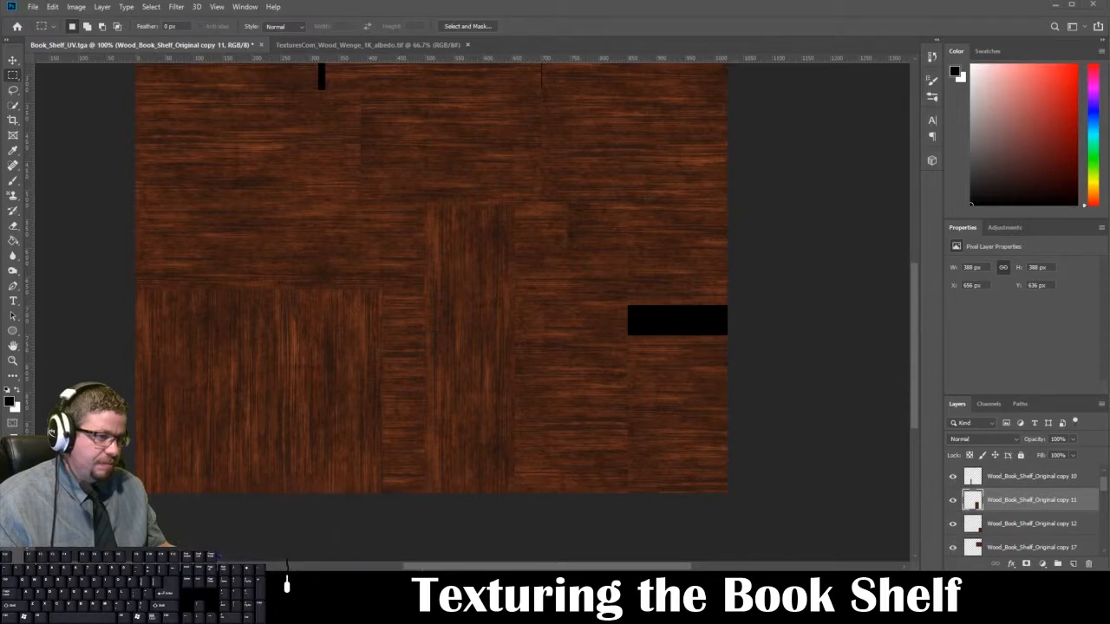
# Step: Switch to Maya and reload Book_Shelf_Diffuse_2.tga in the file texture of the bookshelf material's base color
pyautogui.moveTo(346, 533)
pyautogui.click(411, 495)
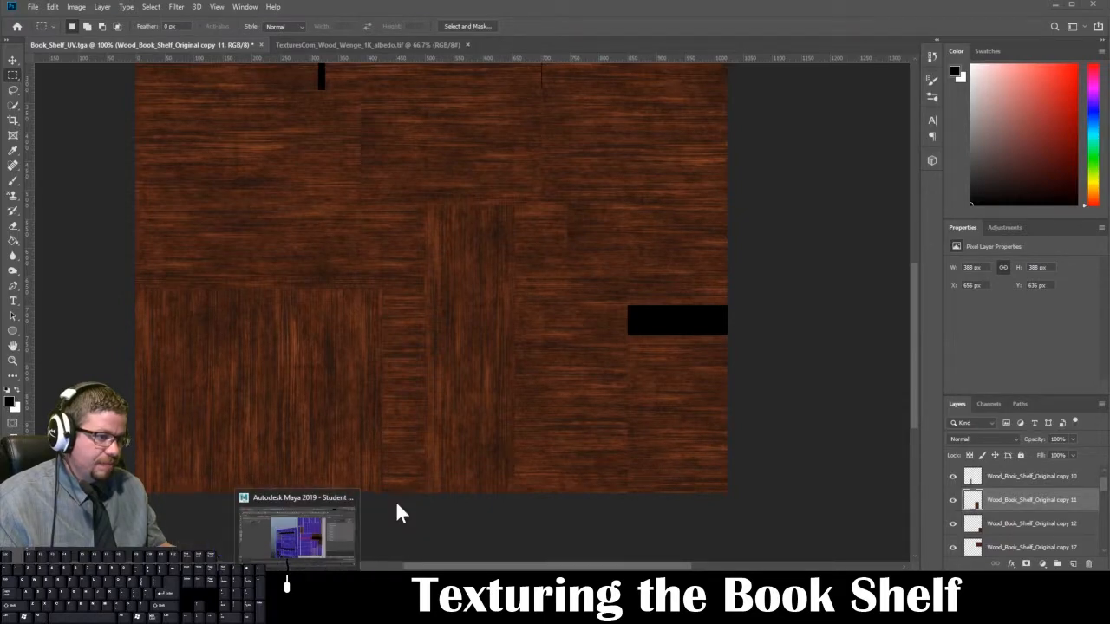
pyautogui.click(337, 522)
pyautogui.moveTo(480, 310); pyautogui.dragTo(500, 273, button='right')
pyautogui.click(456, 298)
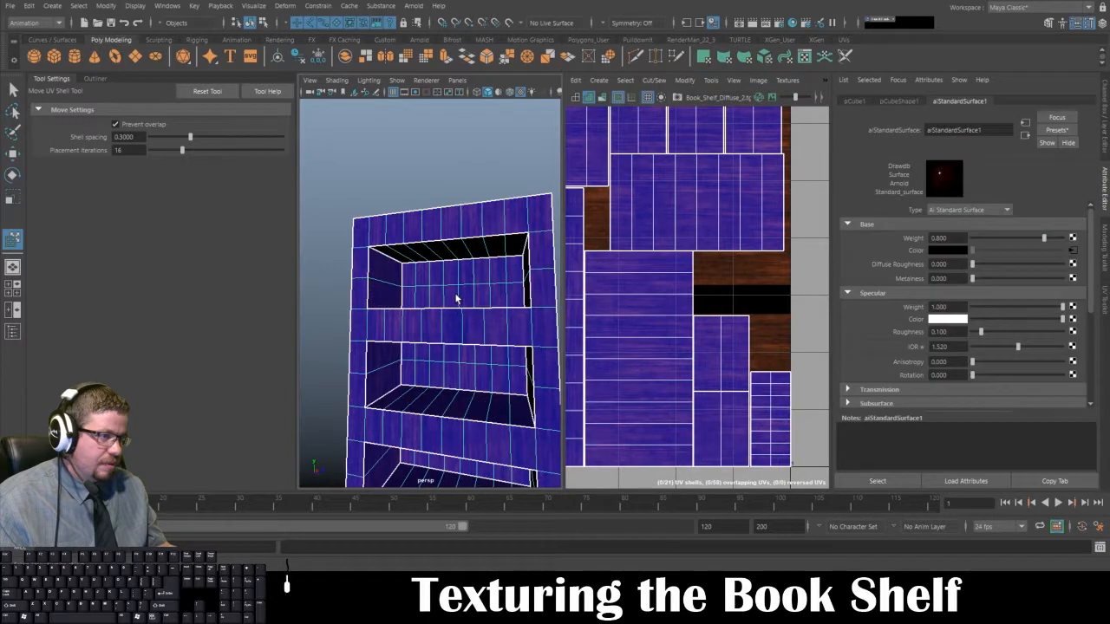
pyautogui.click(1071, 251)
# Step: Deselect the bookshelf, inspect the grain on its front and inside the openings from several angles, and reselect it
pyautogui.click(413, 174)
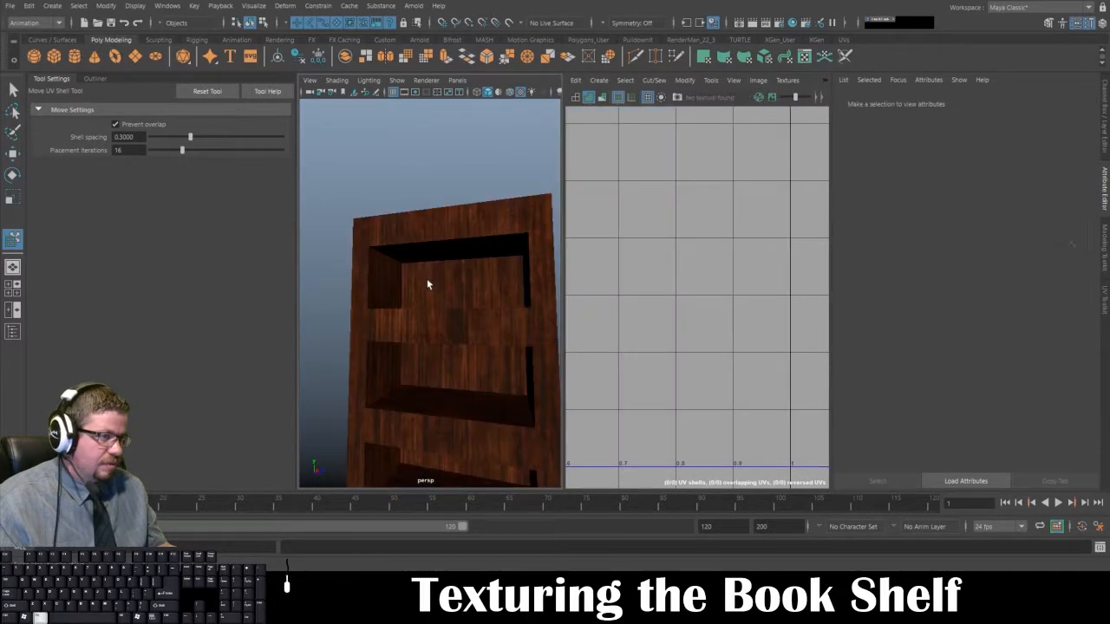
pyautogui.keyDown('alt'); pyautogui.moveTo(427, 284); pyautogui.dragTo(466, 225); pyautogui.keyUp('alt')
pyautogui.moveTo(452, 358)
pyautogui.keyDown('alt'); pyautogui.mouseDown()
pyautogui.moveTo(498, 335)
pyautogui.moveTo(477, 391)
pyautogui.moveTo(399, 355)
pyautogui.moveTo(330, 372)
pyautogui.moveTo(383, 379)
pyautogui.moveTo(404, 305)
pyautogui.moveTo(434, 310)
pyautogui.moveTo(431, 280)
pyautogui.moveTo(451, 387)
pyautogui.moveTo(471, 321)
pyautogui.moveTo(468, 340)
pyautogui.moveTo(575, 373)
pyautogui.moveTo(585, 359)
pyautogui.moveTo(467, 375)
pyautogui.moveTo(439, 391)
pyautogui.moveTo(260, 379)
pyautogui.moveTo(488, 370)
pyautogui.moveTo(489, 322)
pyautogui.moveTo(466, 355)
pyautogui.moveTo(433, 355)
pyautogui.moveTo(451, 364)
pyautogui.moveTo(414, 385)
pyautogui.moveTo(450, 352)
pyautogui.moveTo(523, 349)
pyautogui.moveTo(525, 362)
pyautogui.moveTo(457, 370)
pyautogui.moveTo(465, 352)
pyautogui.moveTo(508, 349)
pyautogui.moveTo(440, 356)
pyautogui.mouseUp(); pyautogui.keyUp('alt')
pyautogui.keyDown('alt'); pyautogui.moveTo(483, 317); pyautogui.dragTo(431, 259); pyautogui.keyUp('alt')
pyautogui.moveTo(442, 296)
pyautogui.keyDown('alt'); pyautogui.mouseDown()
pyautogui.moveTo(491, 290)
pyautogui.moveTo(367, 280)
pyautogui.moveTo(364, 330)
pyautogui.moveTo(429, 333)
pyautogui.moveTo(454, 324)
pyautogui.moveTo(451, 300)
pyautogui.mouseUp(); pyautogui.keyUp('alt')
pyautogui.click(451, 300)
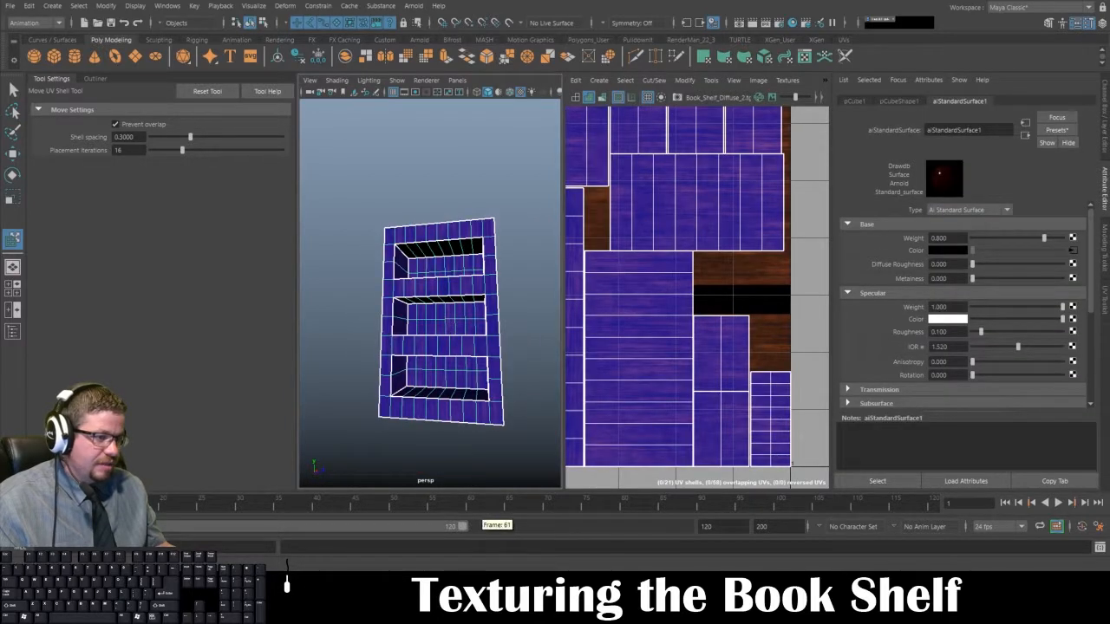
# Step: Switch to Photoshop and show the Book_Shelf_UVs layer over the wood pieces
pyautogui.click(486, 589)
pyautogui.scroll(-5, 972, 477)
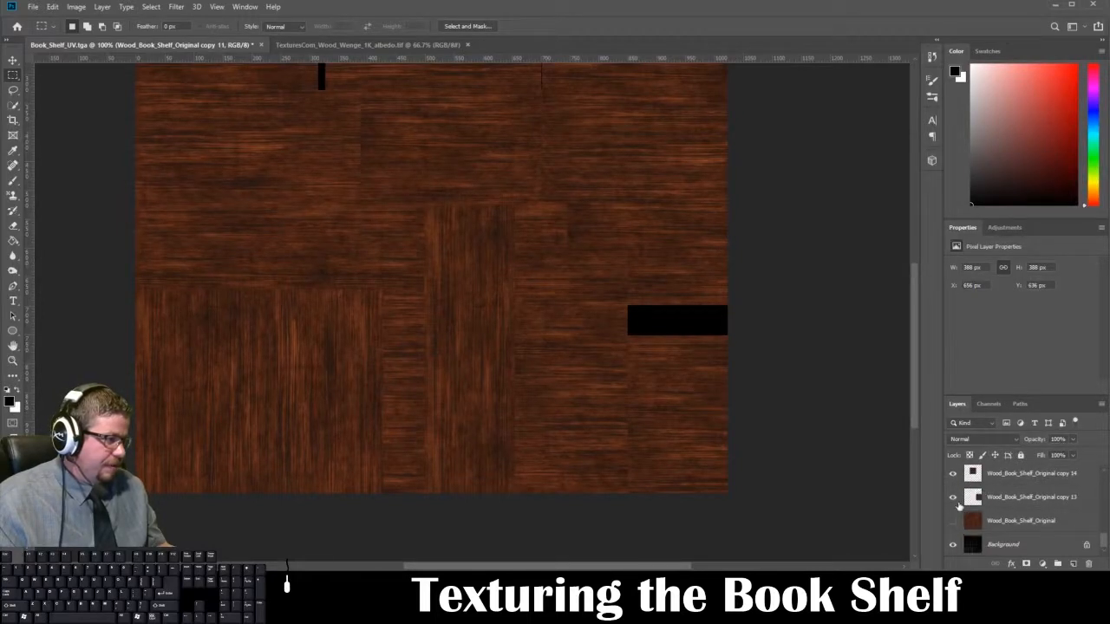
pyautogui.scroll(5, 955, 501)
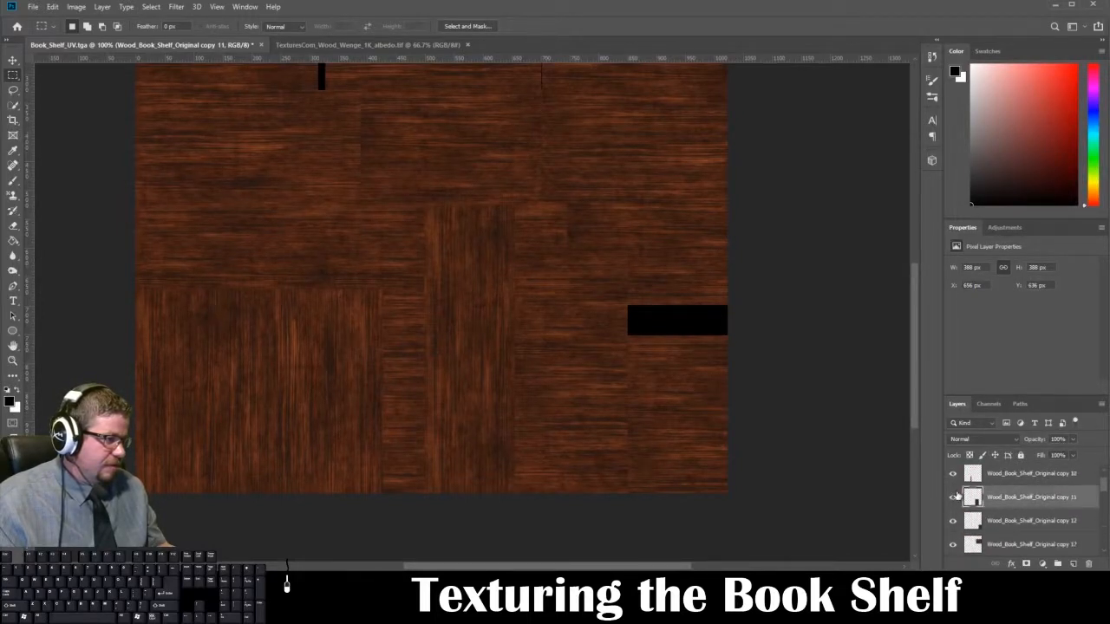
pyautogui.click(952, 478)
pyautogui.scroll(-3, 956, 490)
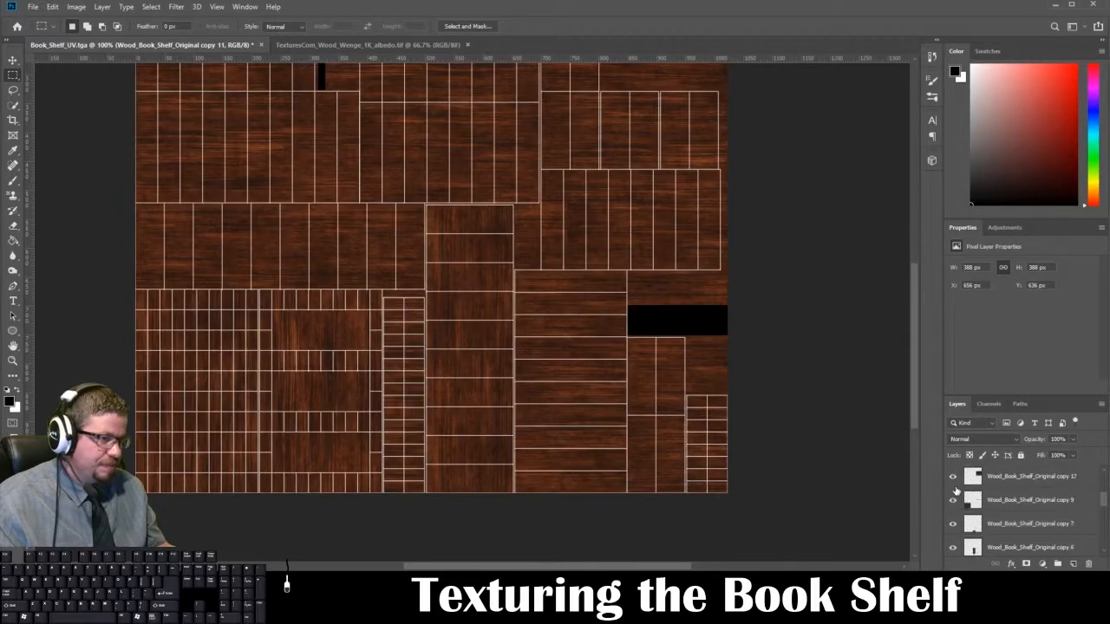
# Step: Duplicate the Wood_Book_Shelf_Original copy 14 layer and move the duplicate over the lower-left shells, centered at about X 373, Y 858 px
pyautogui.scroll(-3, 956, 492)
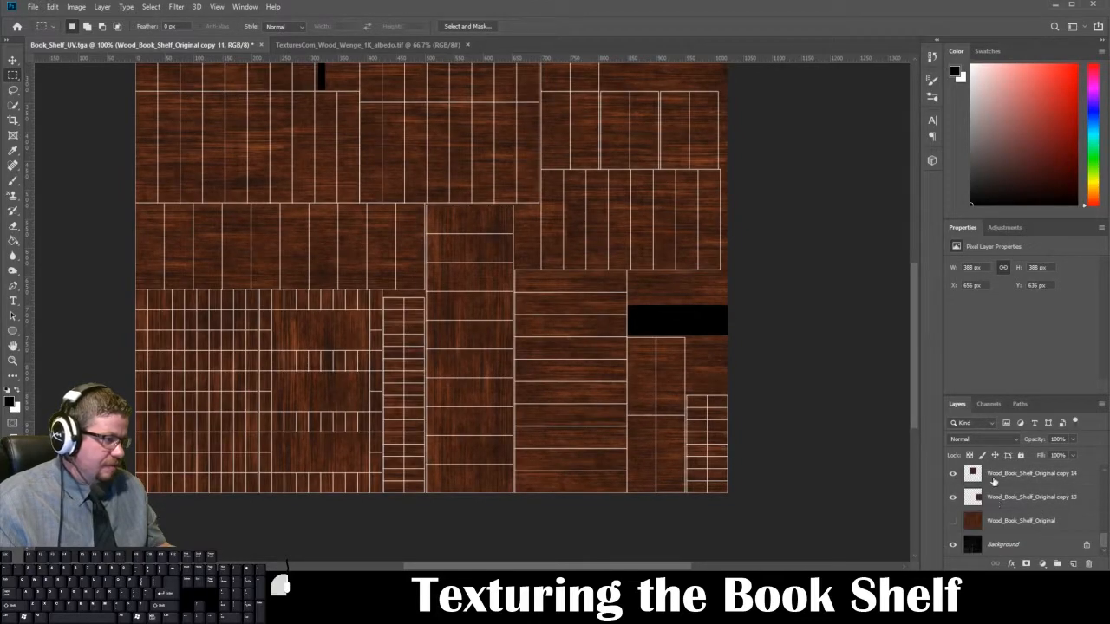
pyautogui.moveTo(994, 482); pyautogui.dragTo(1078, 561)
pyautogui.hotkey('ctrl', 't')
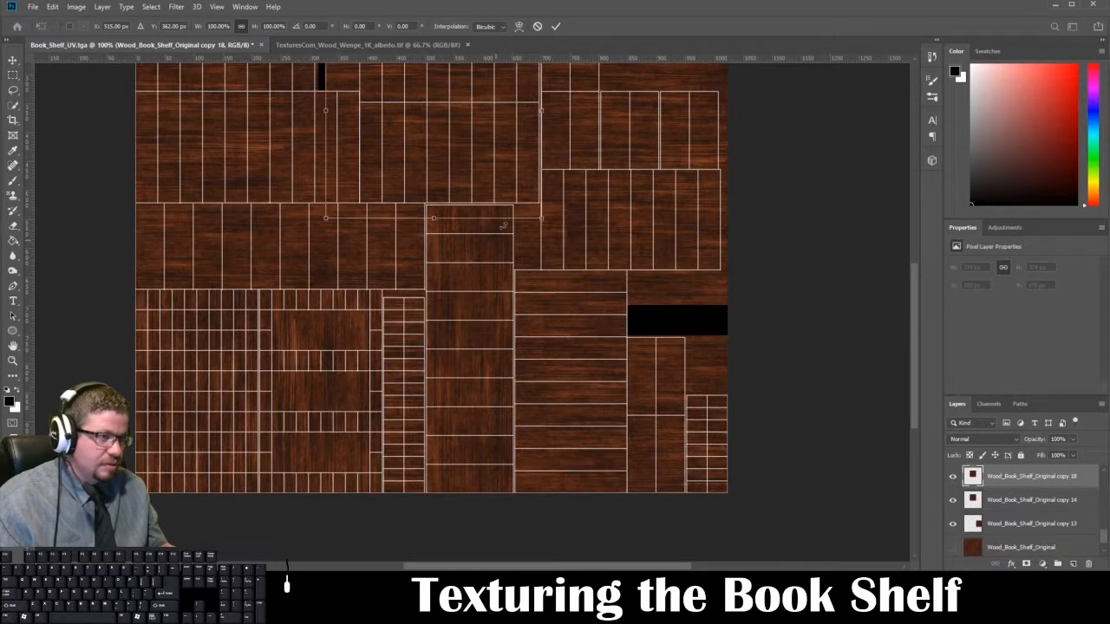
pyautogui.moveTo(503, 226); pyautogui.dragTo(595, 272)
pyautogui.moveTo(475, 166); pyautogui.dragTo(395, 444)
# Step: Move the duplicated wood layer up the layer stack to directly below the Book_Shelf_UVs layer
pyautogui.scroll(1, 1042, 486)
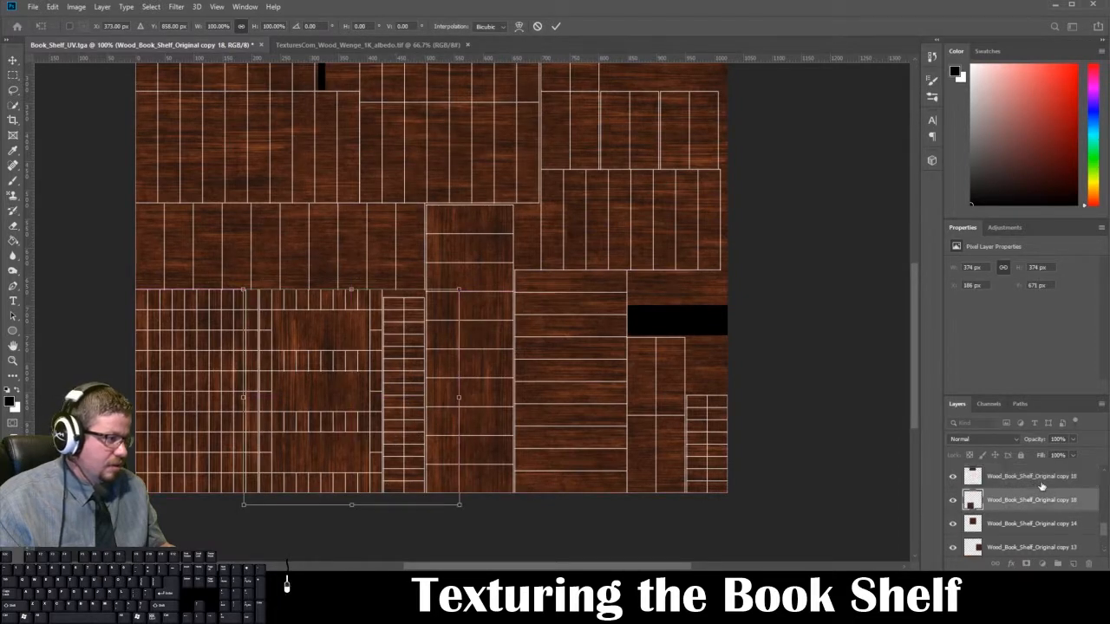
pyautogui.scroll(1, 1043, 493)
pyautogui.moveTo(1044, 531); pyautogui.dragTo(1053, 474)
pyautogui.scroll(1, 1053, 509)
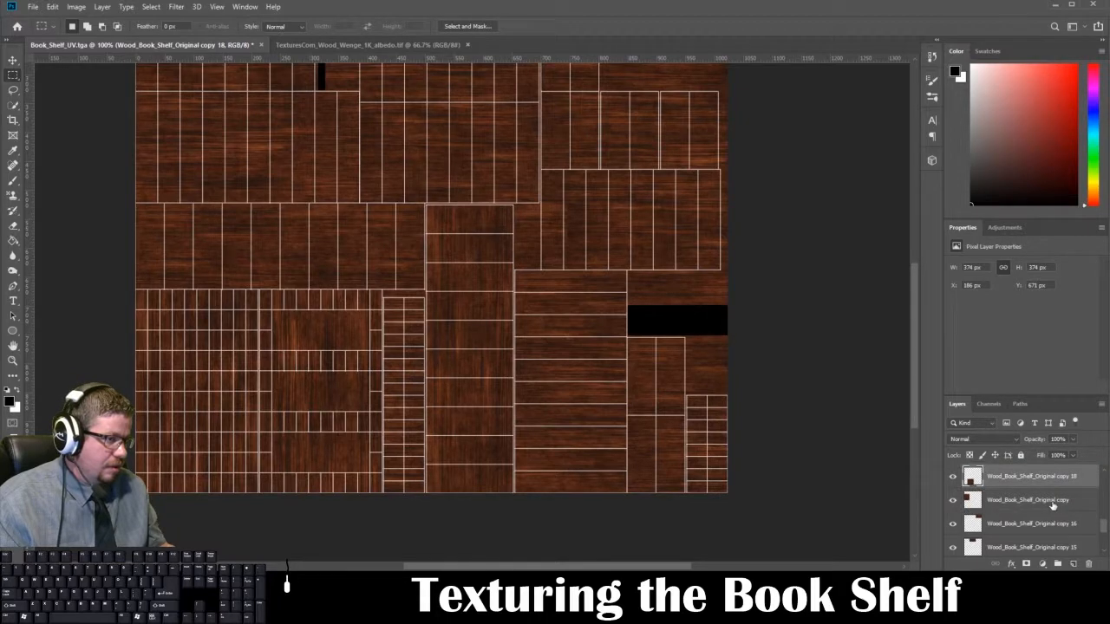
pyautogui.scroll(2, 1053, 505)
pyautogui.moveTo(1043, 524); pyautogui.dragTo(1034, 488)
pyautogui.scroll(1, 1038, 511)
pyautogui.scroll(2, 1041, 520)
pyautogui.moveTo(1049, 547); pyautogui.dragTo(1044, 488)
pyautogui.scroll(1, 1067, 525)
pyautogui.moveTo(1068, 525); pyautogui.dragTo(1069, 486)
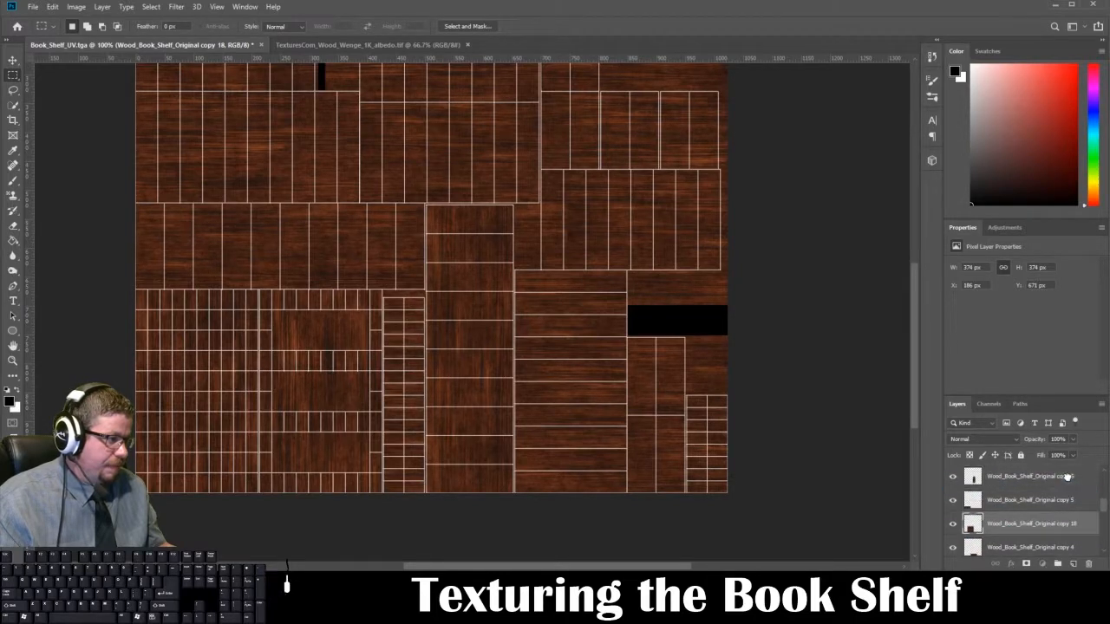
pyautogui.scroll(1, 1069, 486)
pyautogui.moveTo(1067, 524); pyautogui.dragTo(1065, 481)
pyautogui.scroll(1, 1067, 518)
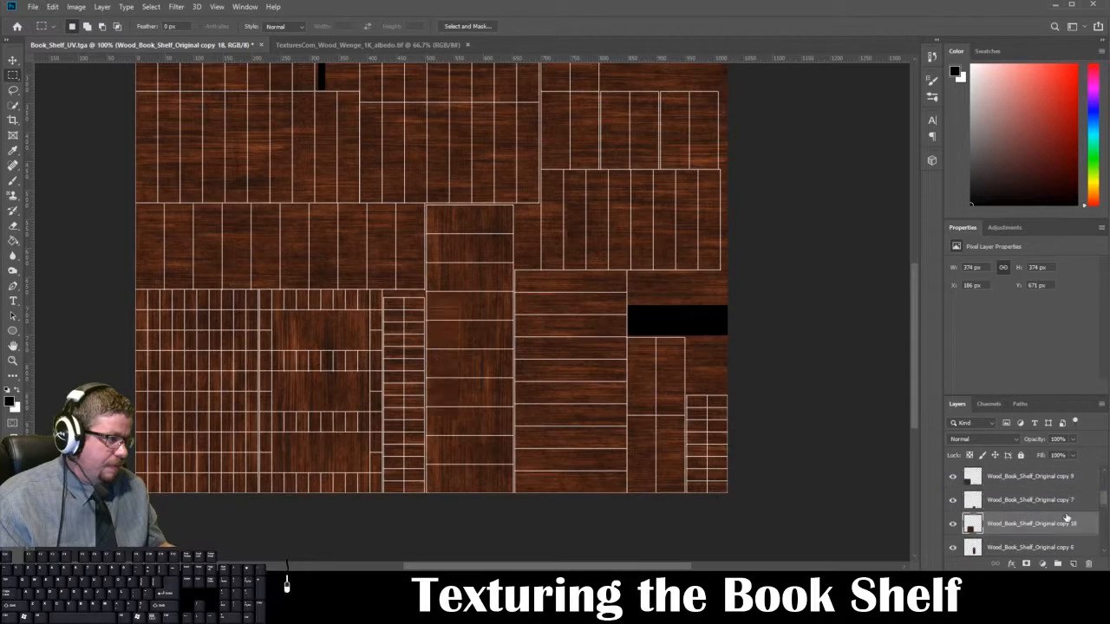
pyautogui.moveTo(1067, 527); pyautogui.dragTo(1066, 487)
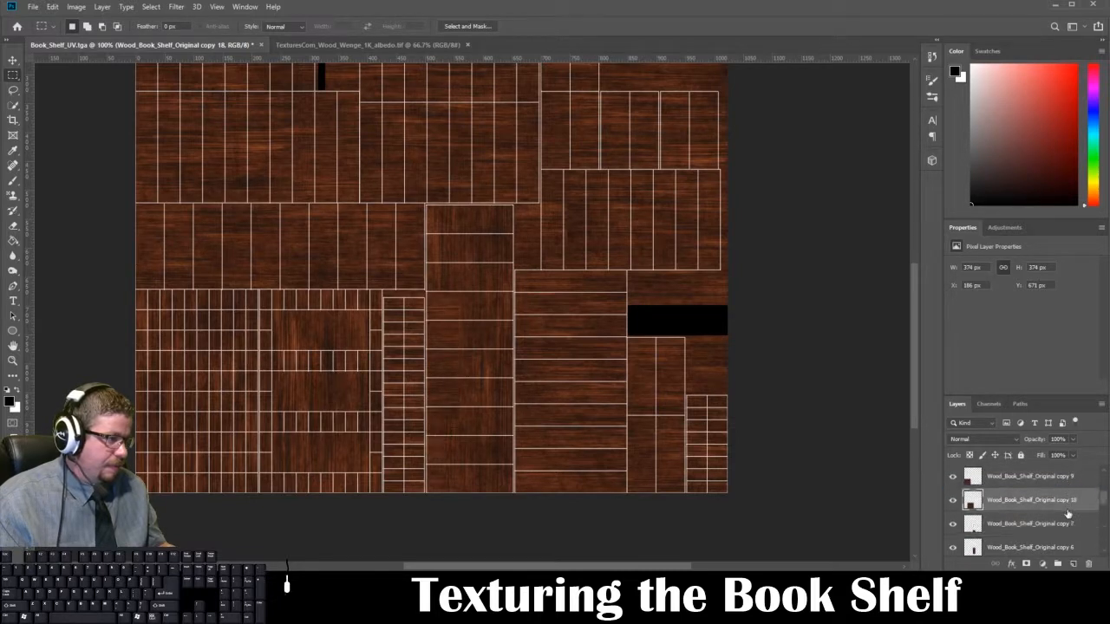
pyautogui.scroll(2, 1067, 523)
pyautogui.moveTo(1068, 547); pyautogui.dragTo(1062, 493)
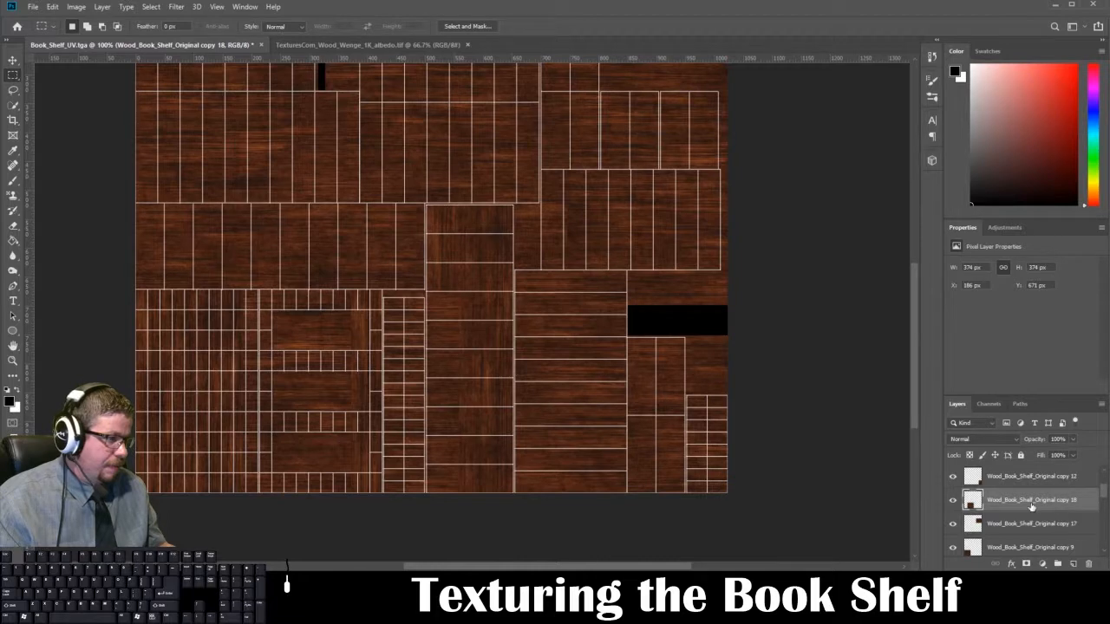
pyautogui.scroll(1, 1030, 506)
pyautogui.moveTo(1033, 523); pyautogui.dragTo(1035, 480)
pyautogui.scroll(1, 1033, 496)
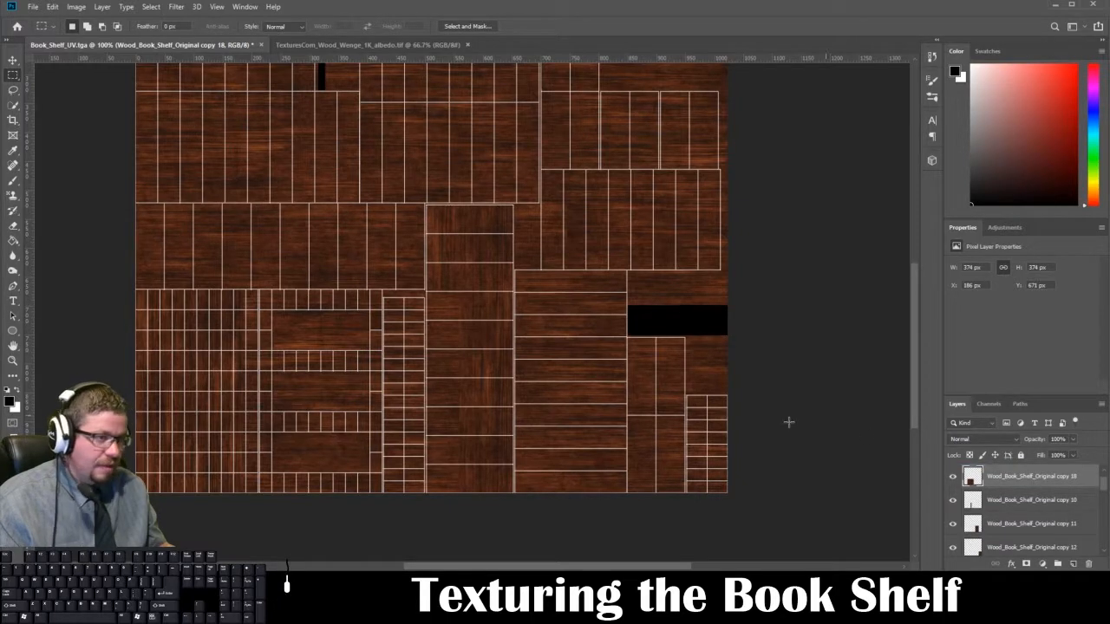
# Step: Trim the duplicated wood piece to its UV shell by deleting its overlaps with the shells on both sides and above, and deselect
pyautogui.moveTo(178, 262); pyautogui.dragTo(257, 557)
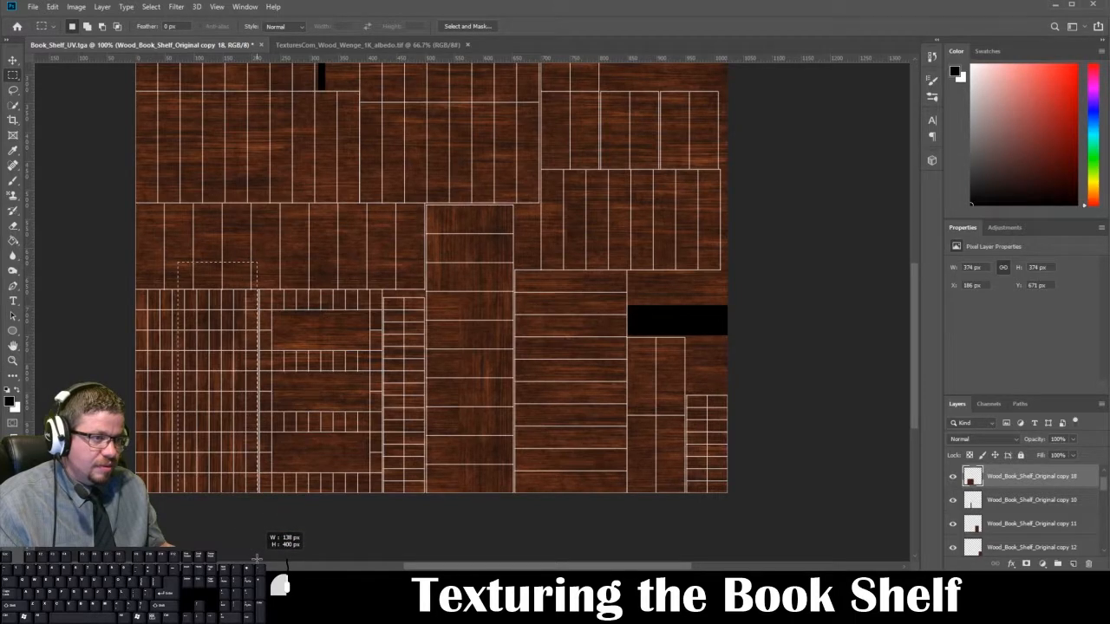
pyautogui.moveTo(258, 558); pyautogui.dragTo(258, 558)
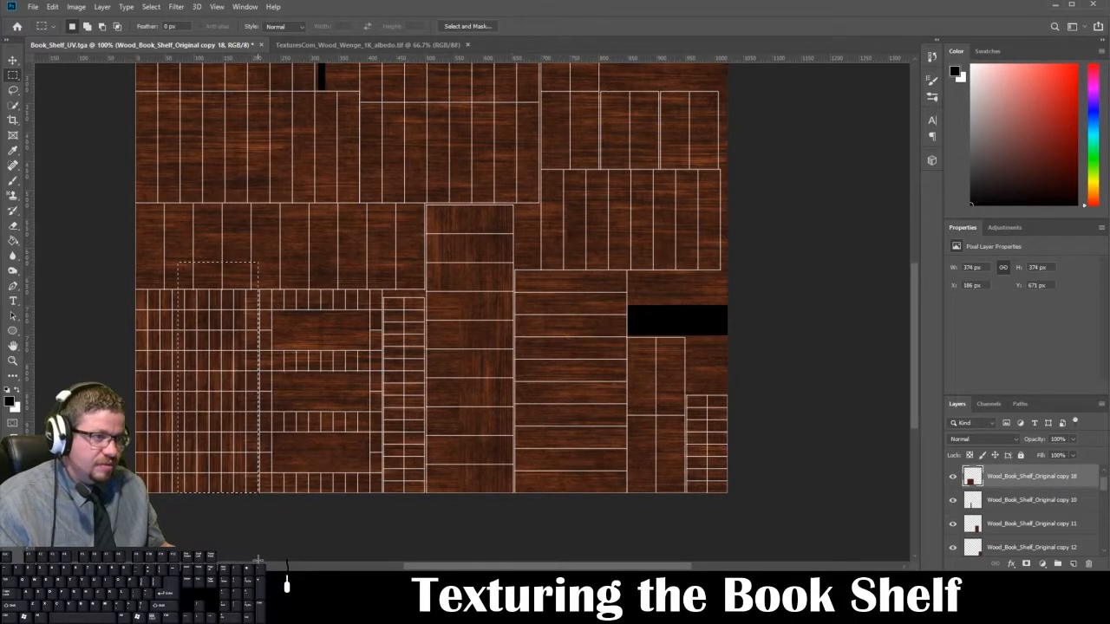
pyautogui.moveTo(482, 240); pyautogui.dragTo(369, 560)
pyautogui.moveTo(376, 556); pyautogui.dragTo(383, 555)
pyautogui.moveTo(492, 112); pyautogui.dragTo(186, 255)
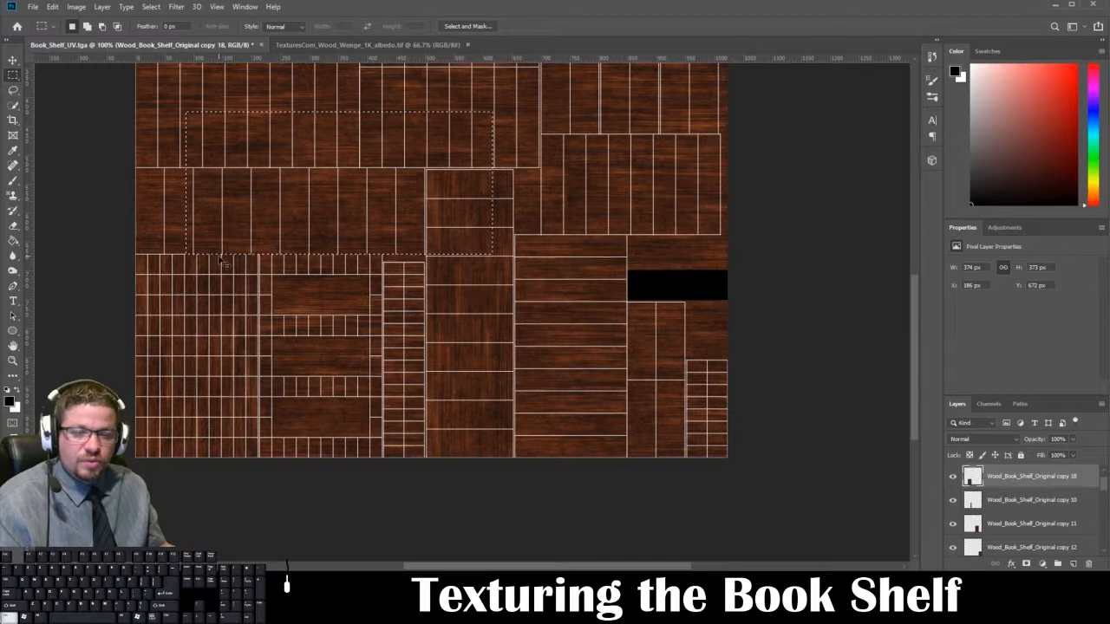
pyautogui.hotkey('ctrl', 'd')
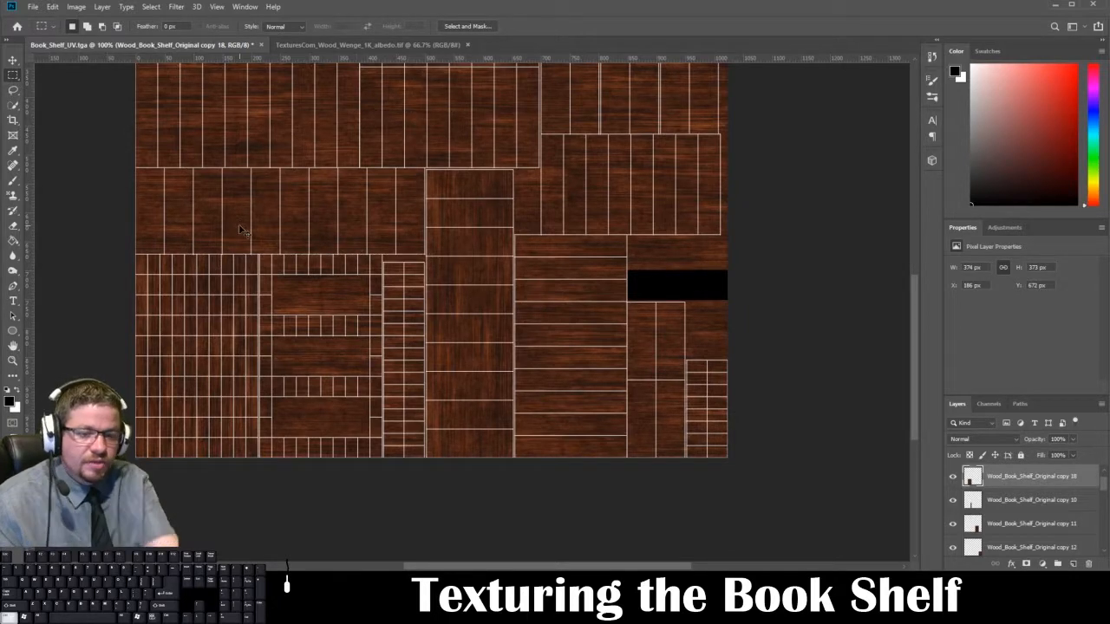
# Step: Hide the Book_Shelf_UVs layer to show the full wood texture without the wireframe
pyautogui.keyDown('alt'); pyautogui.scroll(-2, 240, 229); pyautogui.keyUp('alt')
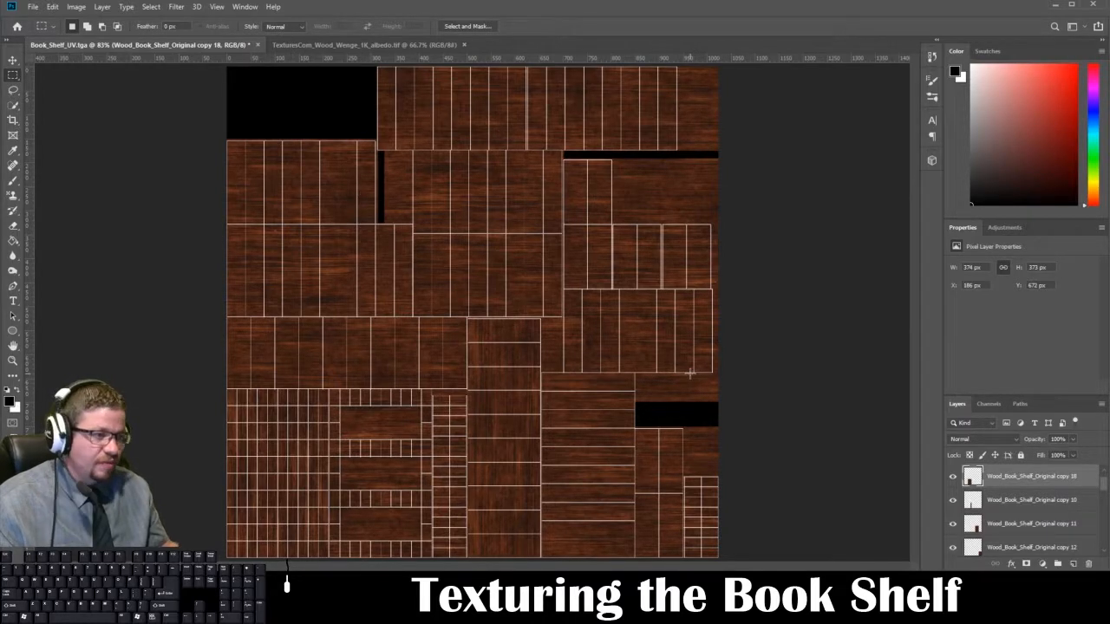
pyautogui.scroll(1, 1003, 488)
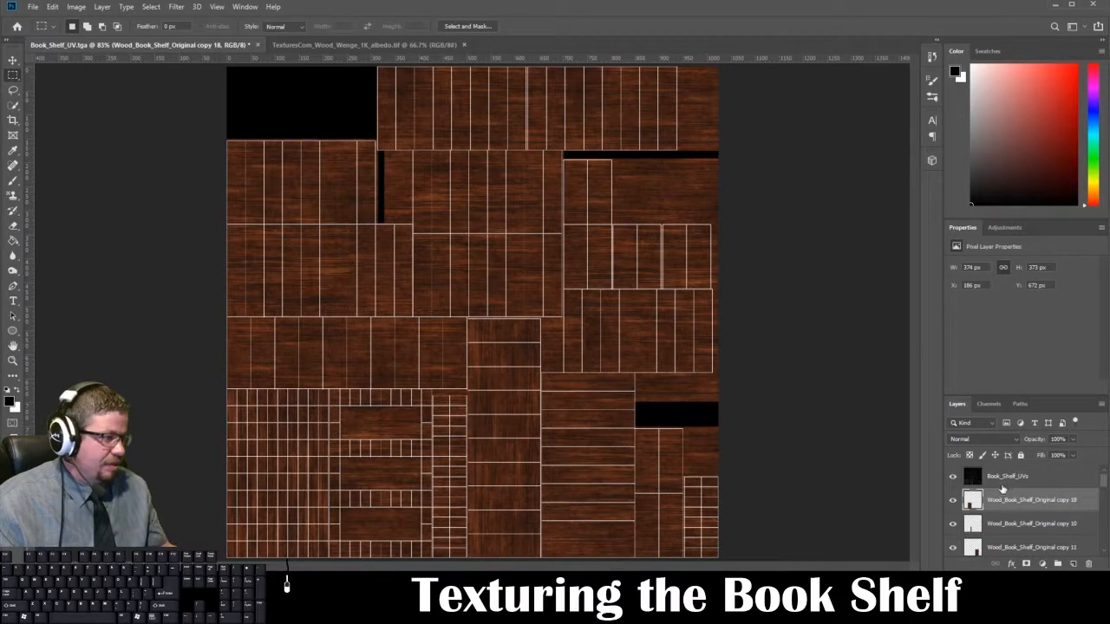
pyautogui.click(953, 477)
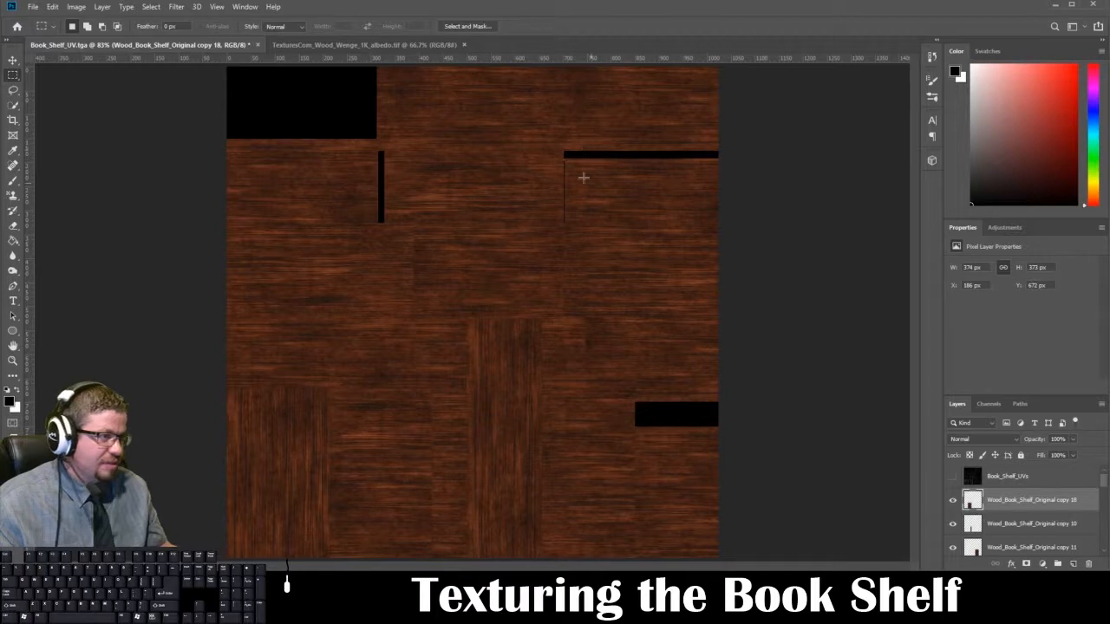
# Step: Nudge the Wood_Book_Shelf_Original copy 17 layer 1 px left to close the thin black gap along its left edge
pyautogui.hotkey('ctrl', '+')
pyautogui.hotkey('ctrl', '+')
pyautogui.hotkey('ctrl', '+')
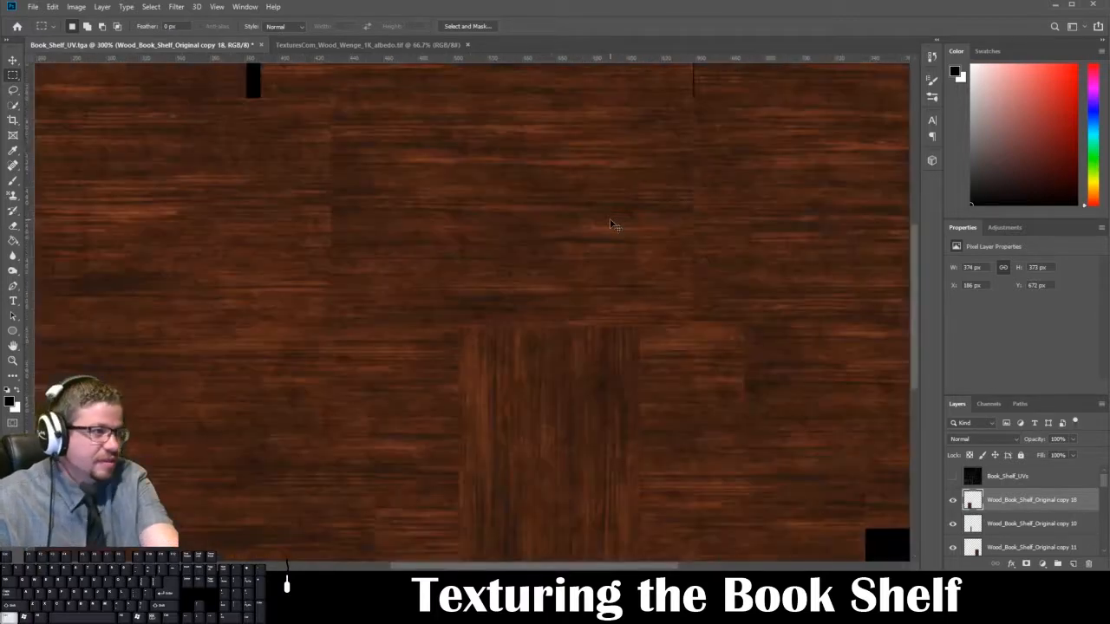
pyautogui.moveTo(654, 137); pyautogui.dragTo(506, 425)
pyautogui.moveTo(563, 483); pyautogui.dragTo(554, 529)
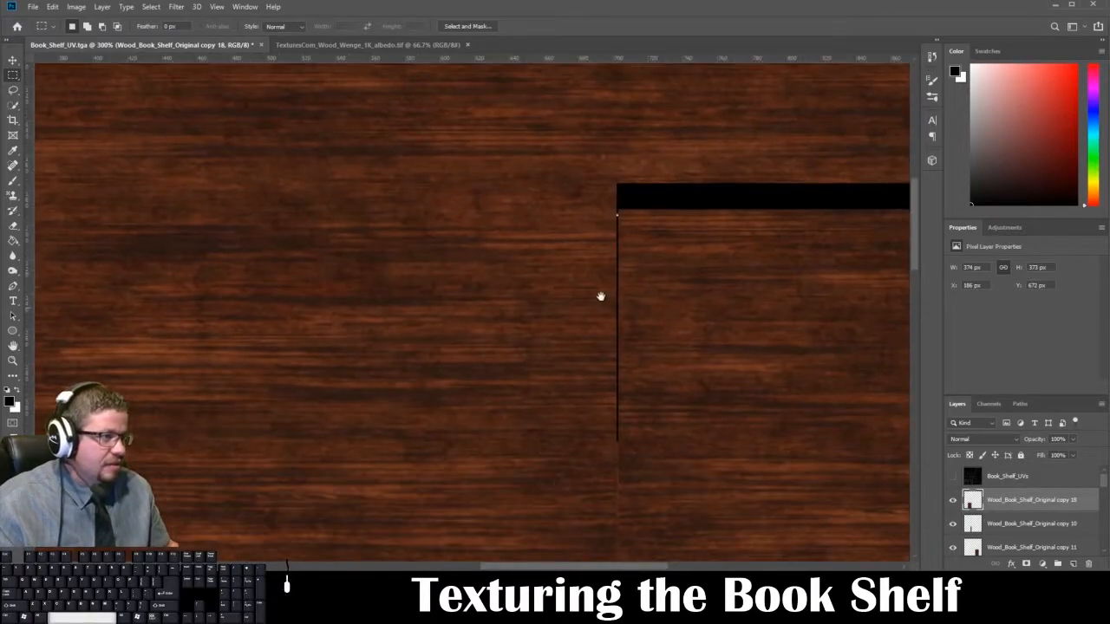
pyautogui.scroll(-1, 971, 522)
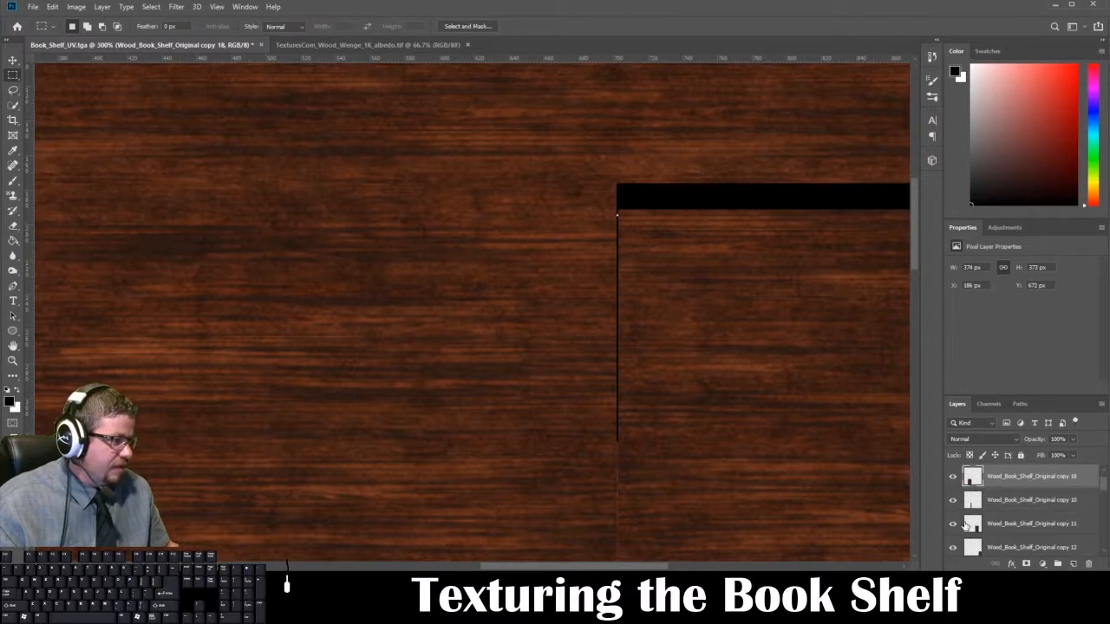
pyautogui.scroll(-2, 965, 524)
pyautogui.click(1011, 524)
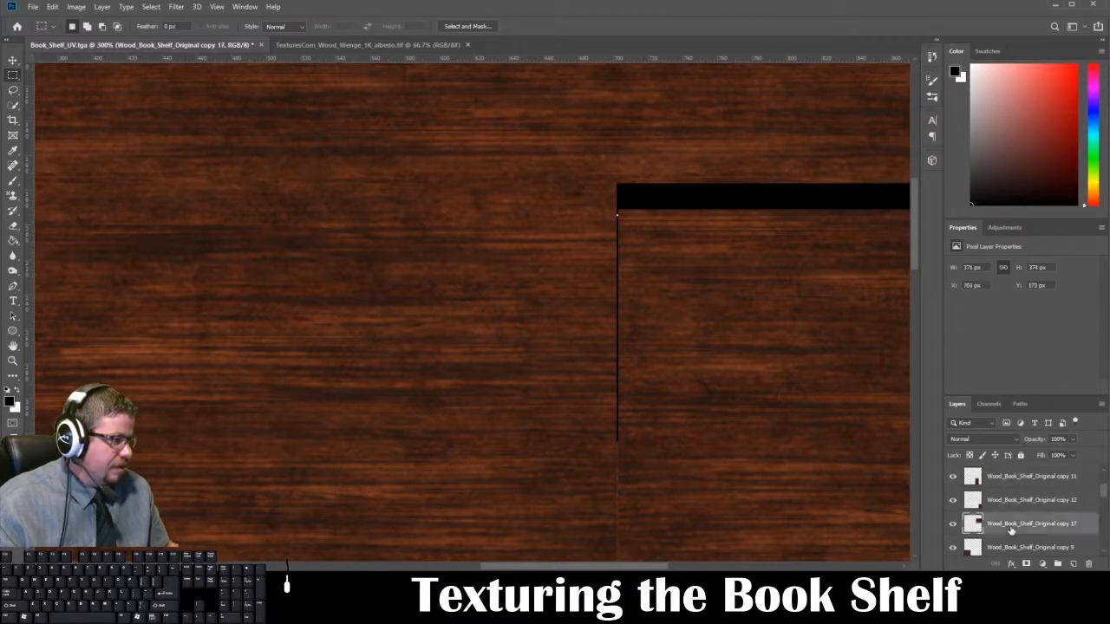
pyautogui.click(13, 61)
pyautogui.press('Left')
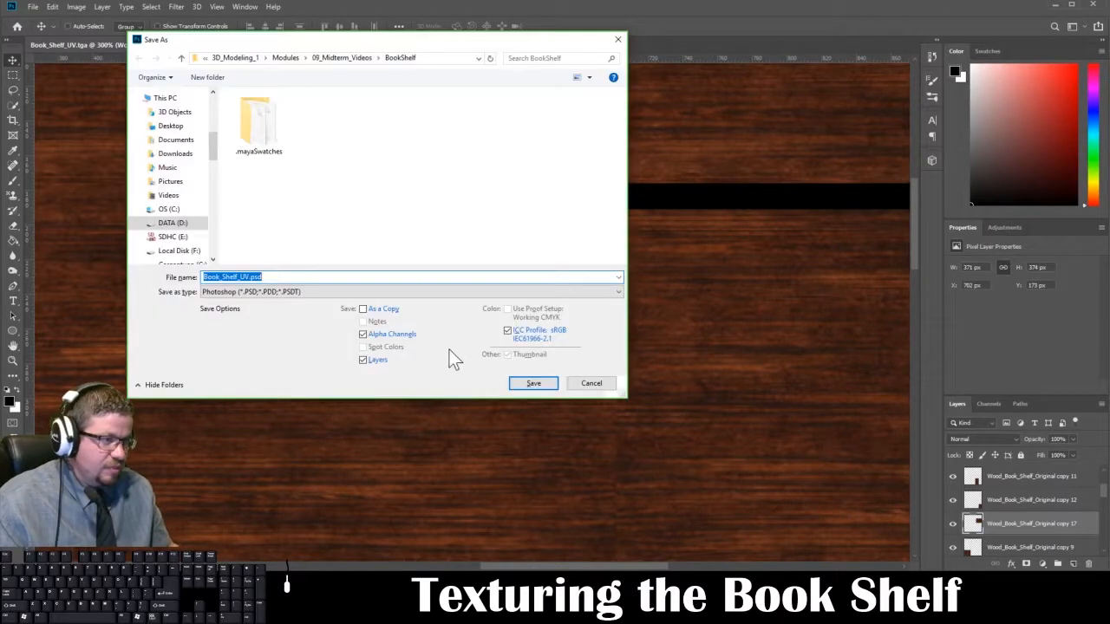
# Step: Save the texture as a Targa without alpha channels, replacing the existing Book_Shelf_Diffuse_2.tga
pyautogui.click(303, 290)
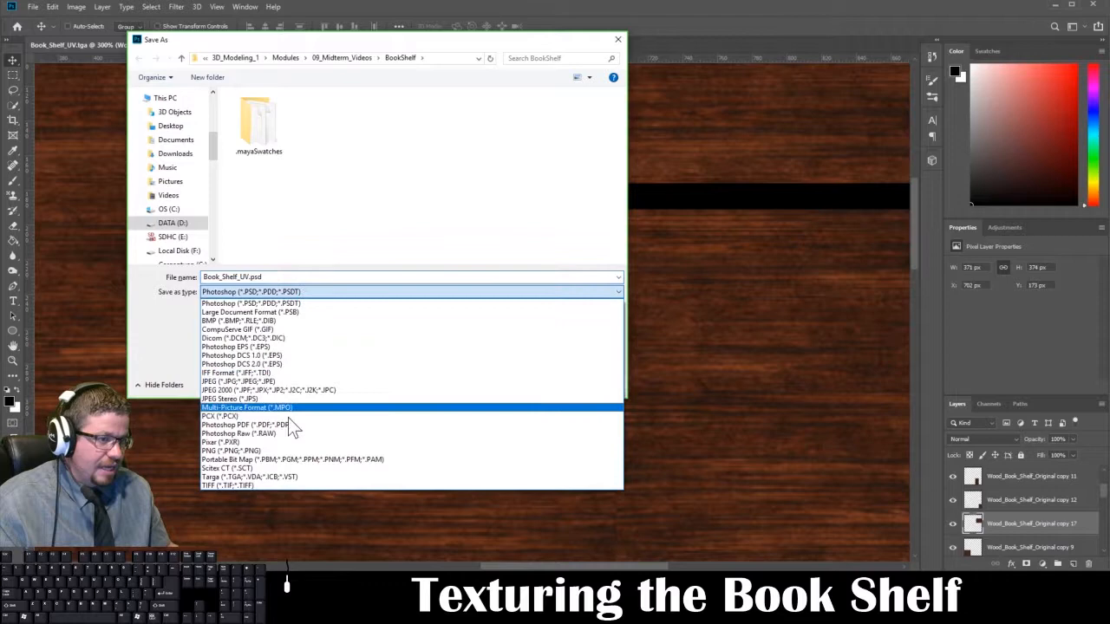
pyautogui.click(289, 480)
pyautogui.click(391, 335)
pyautogui.click(374, 122)
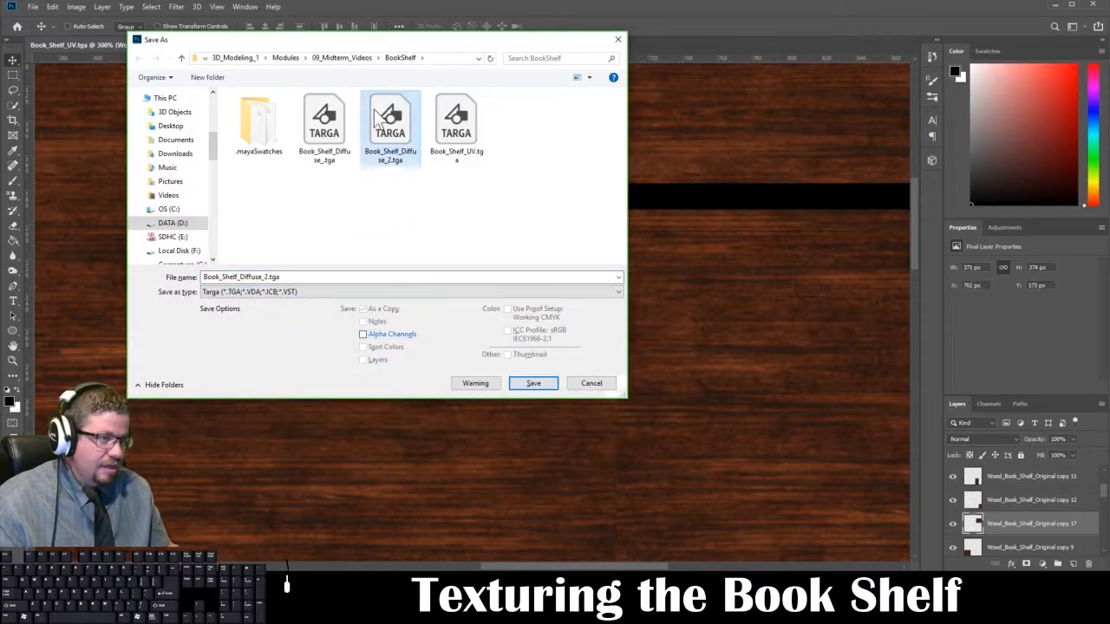
pyautogui.click(534, 383)
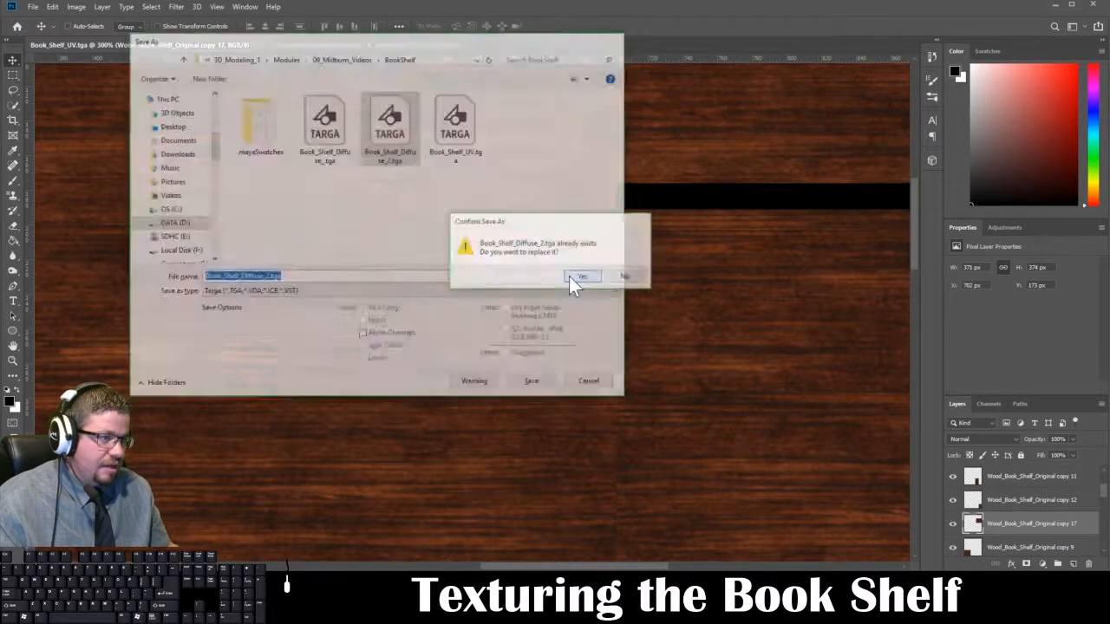
pyautogui.click(577, 277)
pyautogui.click(473, 236)
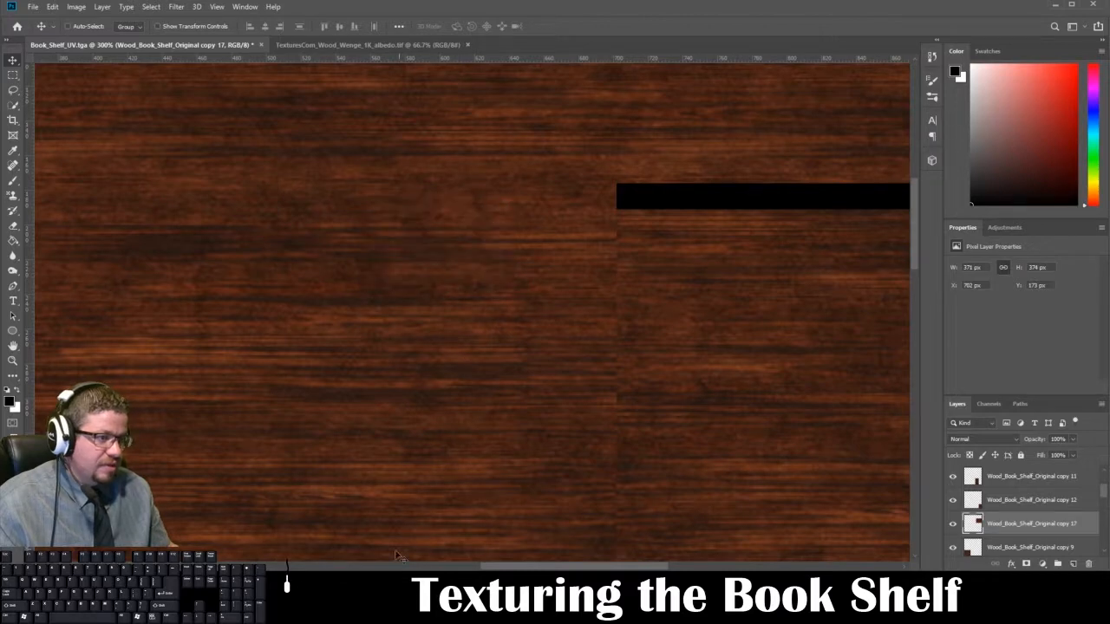
pyautogui.hotkey('ctrl', '0')
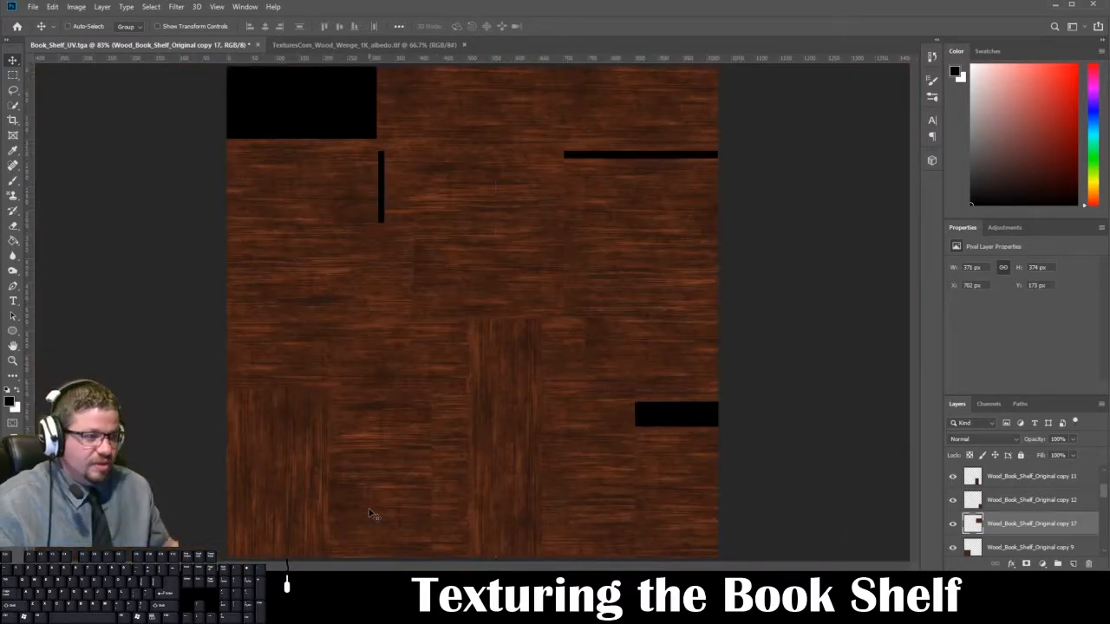
# Step: Switch to Maya and reload the Book_Shelf_Diffuse_2.tga image connected to the bookshelf material's base color
pyautogui.moveTo(299, 609)
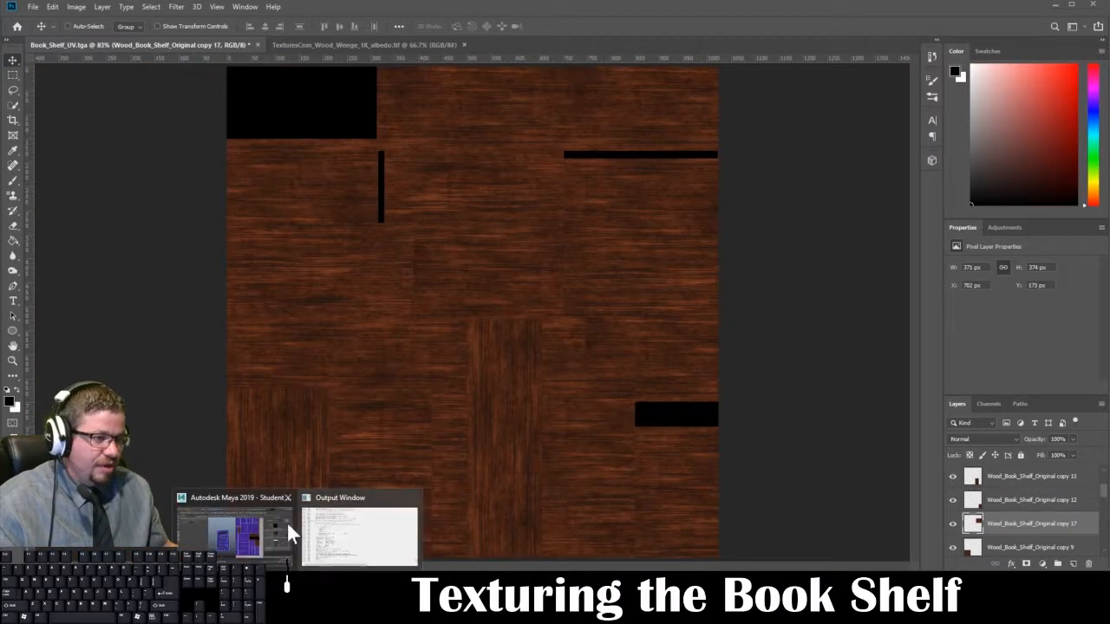
pyautogui.click(285, 523)
pyautogui.moveTo(457, 333); pyautogui.dragTo(508, 260, button='right')
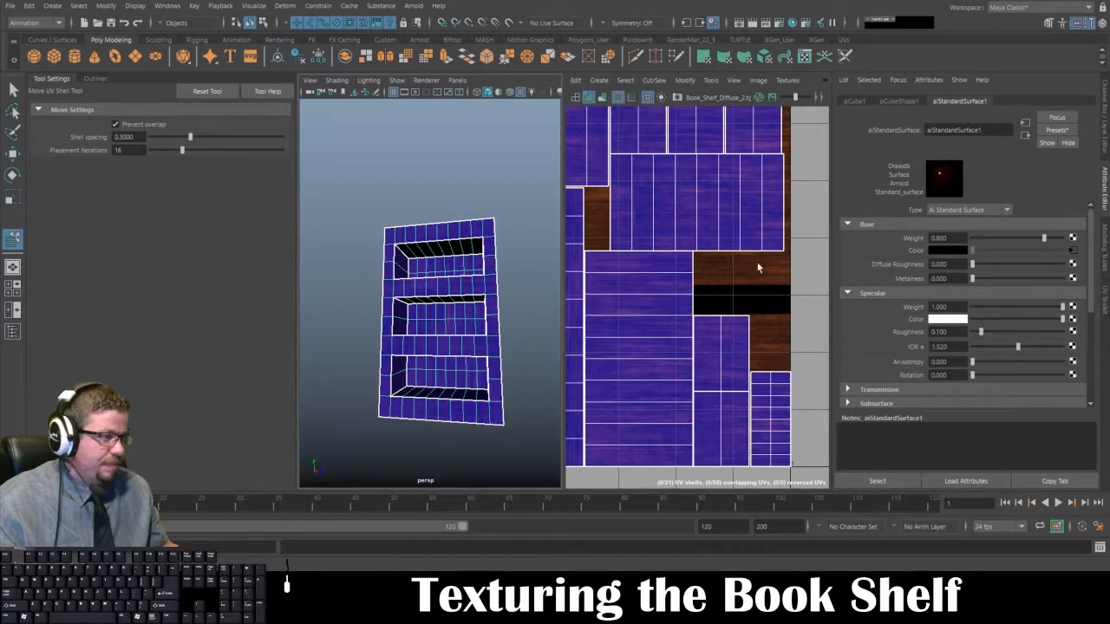
pyautogui.click(1072, 251)
pyautogui.click(949, 280)
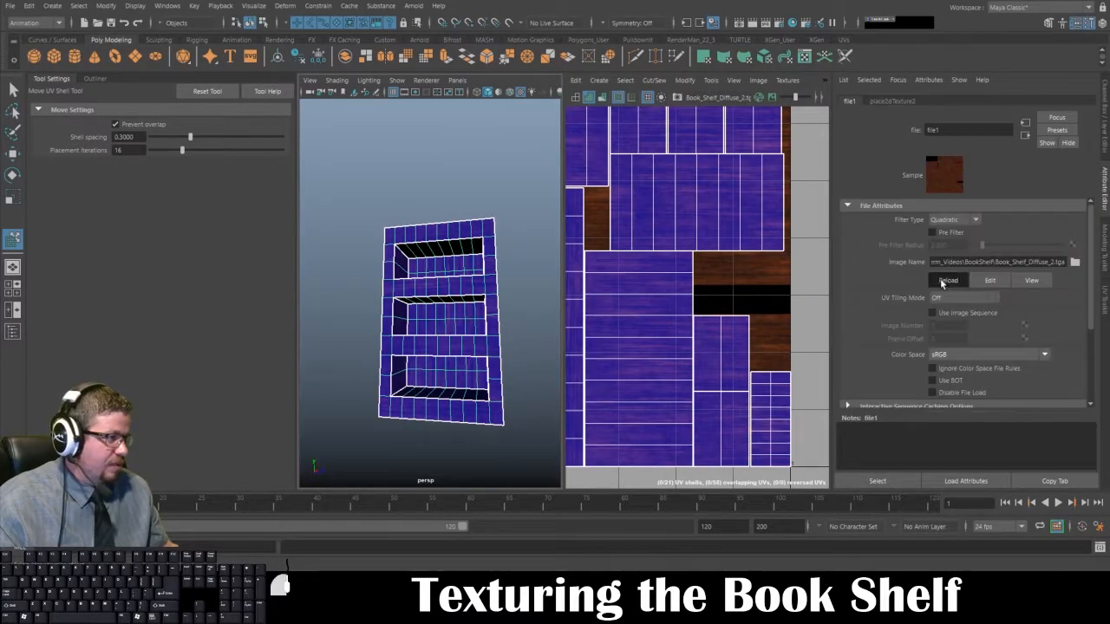
# Step: Deselect the bookshelf and inspect the updated grain on its frame, shelves and back panels from several angles
pyautogui.click(448, 197)
pyautogui.keyDown('alt'); pyautogui.moveTo(475, 295); pyautogui.dragTo(412, 223); pyautogui.keyUp('alt')
pyautogui.keyDown('alt'); pyautogui.moveTo(399, 227); pyautogui.dragTo(449, 273, button='right'); pyautogui.keyUp('alt')
pyautogui.keyDown('alt'); pyautogui.moveTo(469, 279); pyautogui.dragTo(405, 259, button='middle'); pyautogui.keyUp('alt')
pyautogui.keyDown('alt'); pyautogui.moveTo(404, 259); pyautogui.dragTo(459, 265); pyautogui.keyUp('alt')
pyautogui.keyDown('alt'); pyautogui.moveTo(459, 265); pyautogui.dragTo(439, 257, button='right'); pyautogui.keyUp('alt')
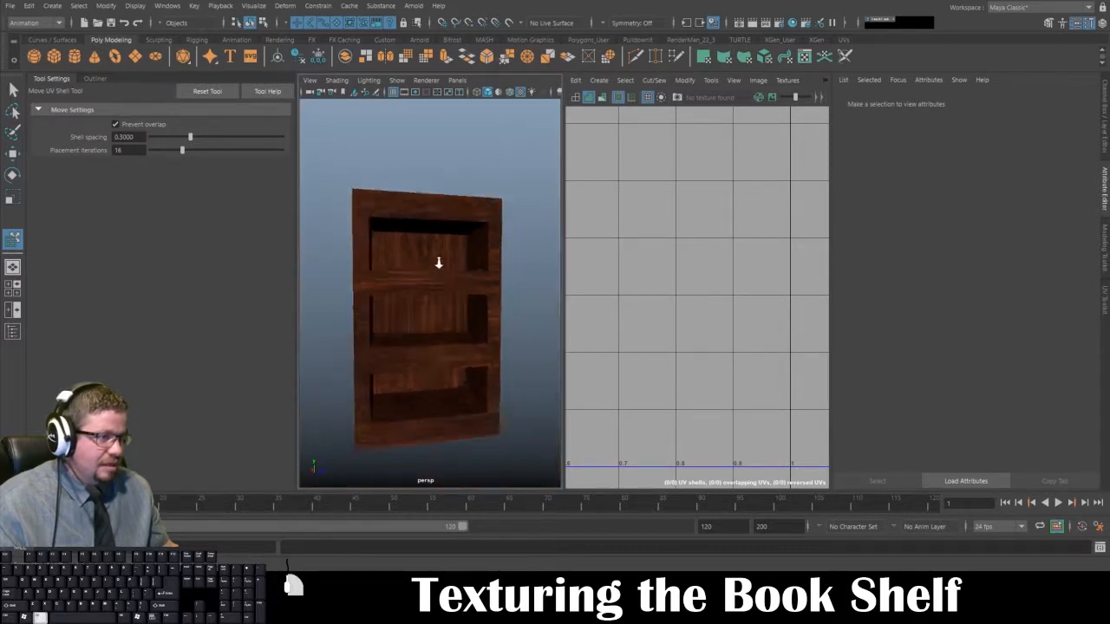
pyautogui.moveTo(439, 257)
pyautogui.keyDown('alt'); pyautogui.mouseDown()
pyautogui.moveTo(471, 241)
pyautogui.moveTo(523, 255)
pyautogui.moveTo(411, 254)
pyautogui.moveTo(459, 263)
pyautogui.mouseUp(); pyautogui.keyUp('alt')
pyautogui.keyDown('alt'); pyautogui.moveTo(459, 263); pyautogui.dragTo(446, 300, button='right'); pyautogui.keyUp('alt')
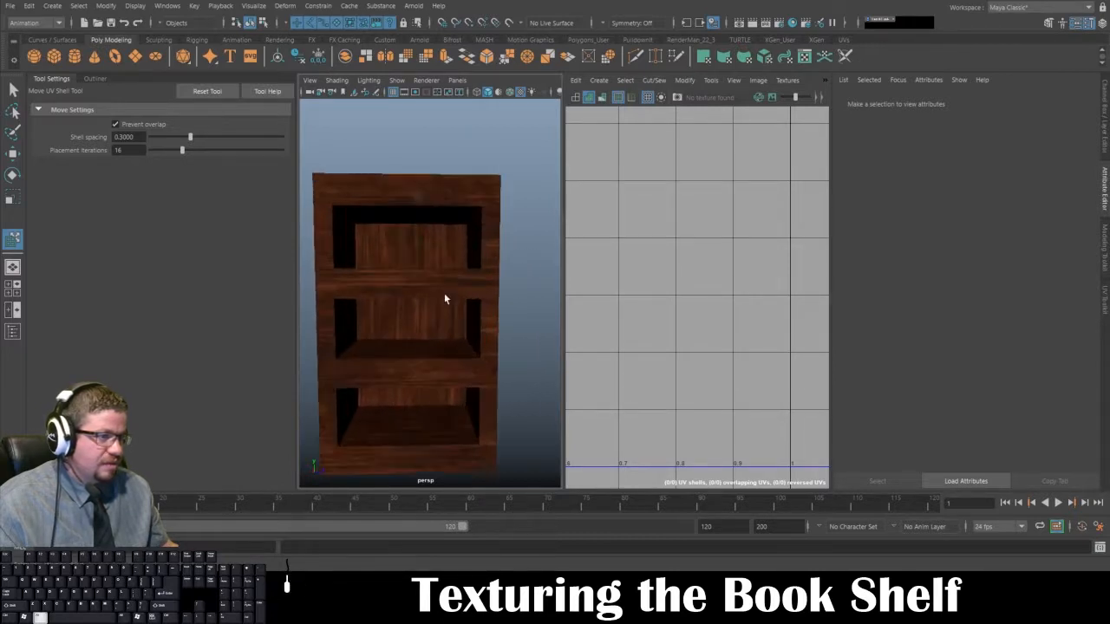
pyautogui.keyDown('alt'); pyautogui.moveTo(446, 300); pyautogui.dragTo(448, 258); pyautogui.keyUp('alt')
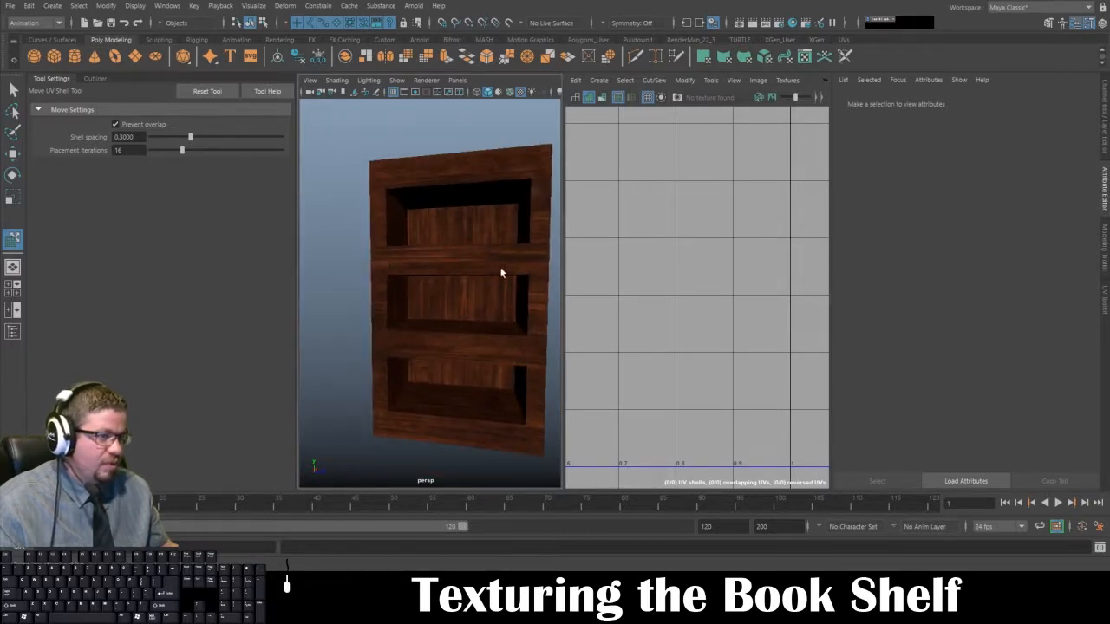
pyautogui.keyDown('alt'); pyautogui.moveTo(521, 354); pyautogui.dragTo(437, 300); pyautogui.keyUp('alt')
# Step: Select UV shells on the bookshelf's outer faces to locate them in the UV Editor, then deselect to check the grain there
pyautogui.click(409, 273)
pyautogui.moveTo(405, 272); pyautogui.dragTo(411, 297, button='right')
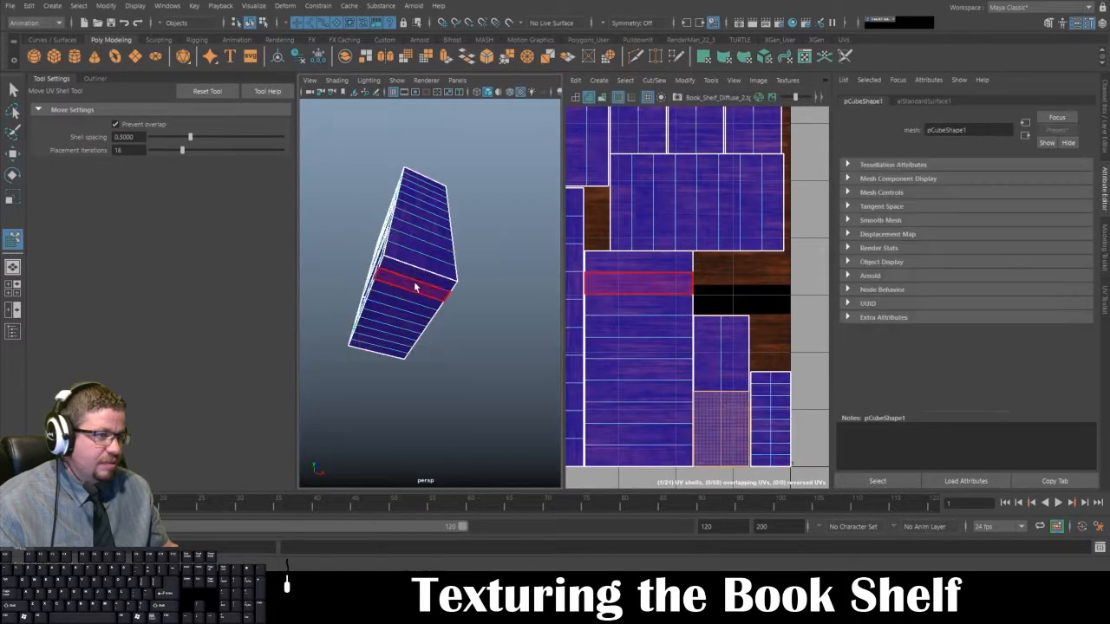
pyautogui.click(414, 281)
pyautogui.keyDown('shift'); pyautogui.doubleClick(385, 354); pyautogui.keyUp('shift')
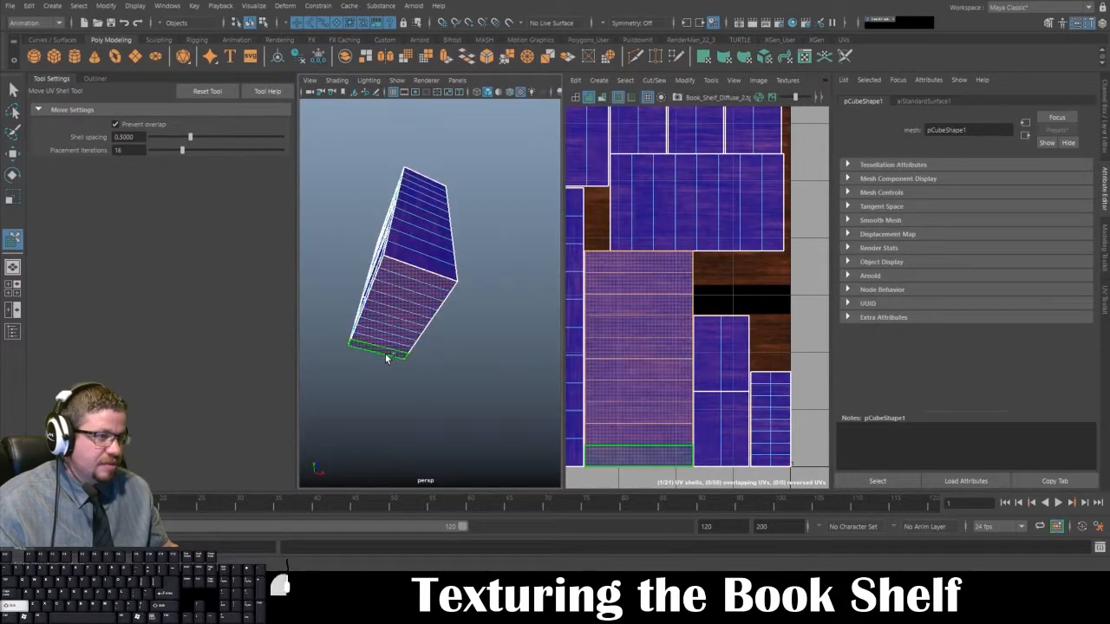
pyautogui.keyDown('alt'); pyautogui.moveTo(414, 299); pyautogui.dragTo(386, 260); pyautogui.keyUp('alt')
pyautogui.moveTo(386, 259); pyautogui.dragTo(430, 251, button='right')
pyautogui.click(432, 287)
pyautogui.click(375, 291)
pyautogui.click(464, 304)
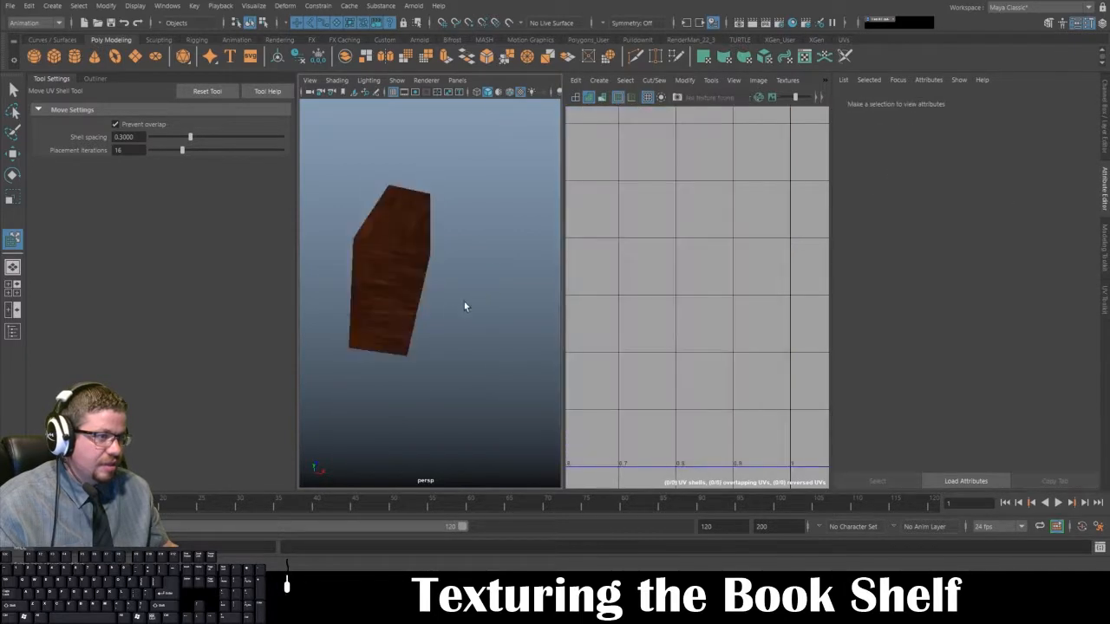
# Step: Switch to Photoshop and show the Book_Shelf_UVs layer over the wood texture
pyautogui.keyDown('alt'); pyautogui.moveTo(464, 304); pyautogui.dragTo(452, 337); pyautogui.keyUp('alt')
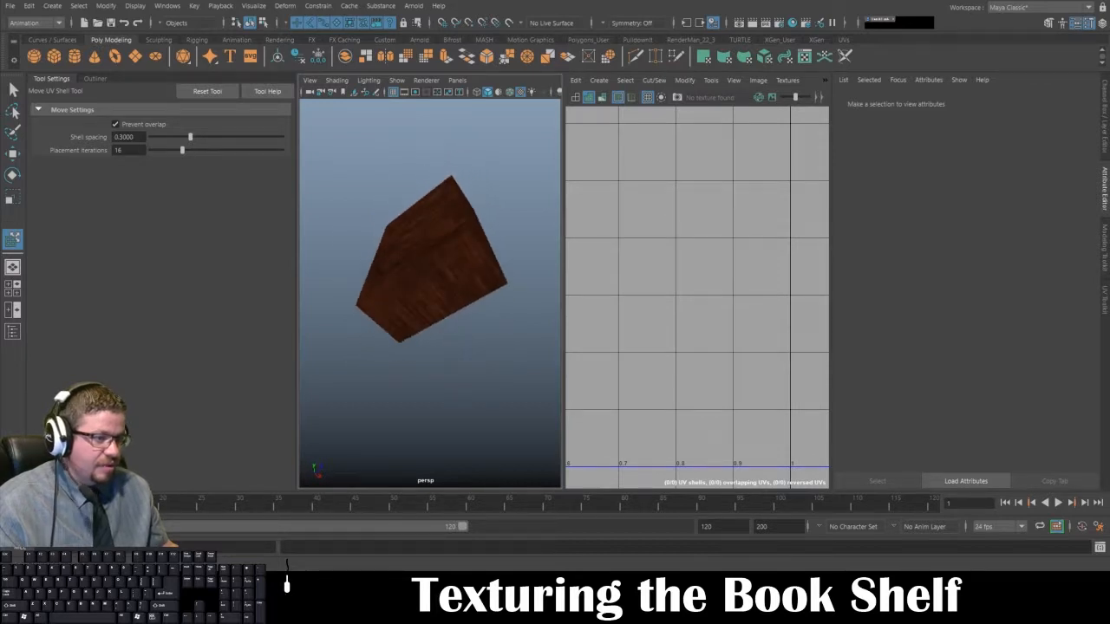
pyautogui.click(371, 582)
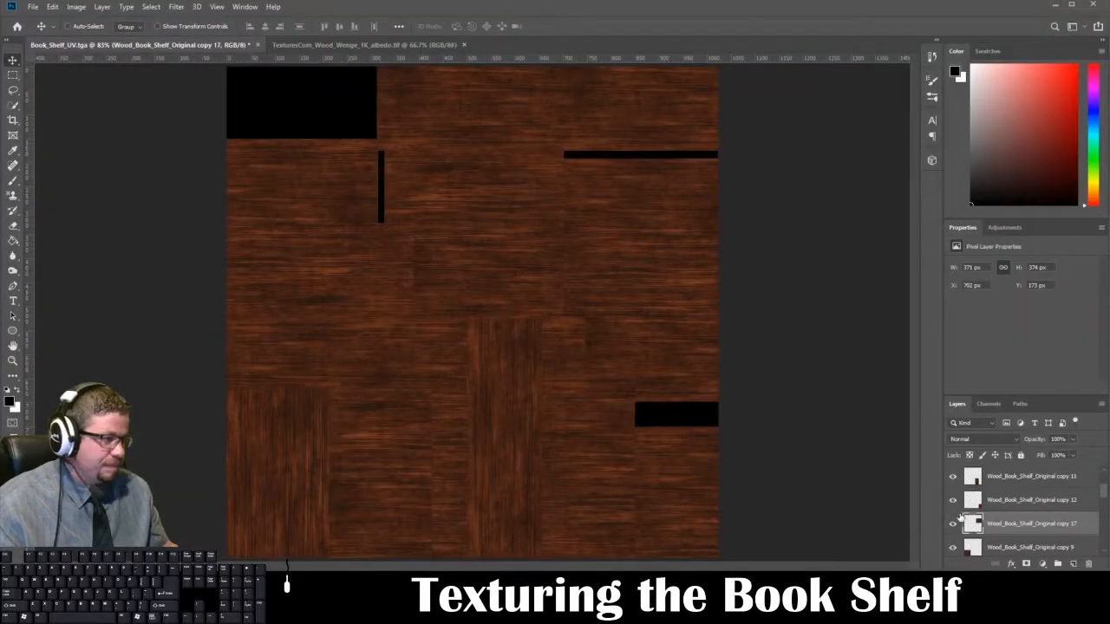
pyautogui.scroll(2, 991, 491)
pyautogui.click(953, 478)
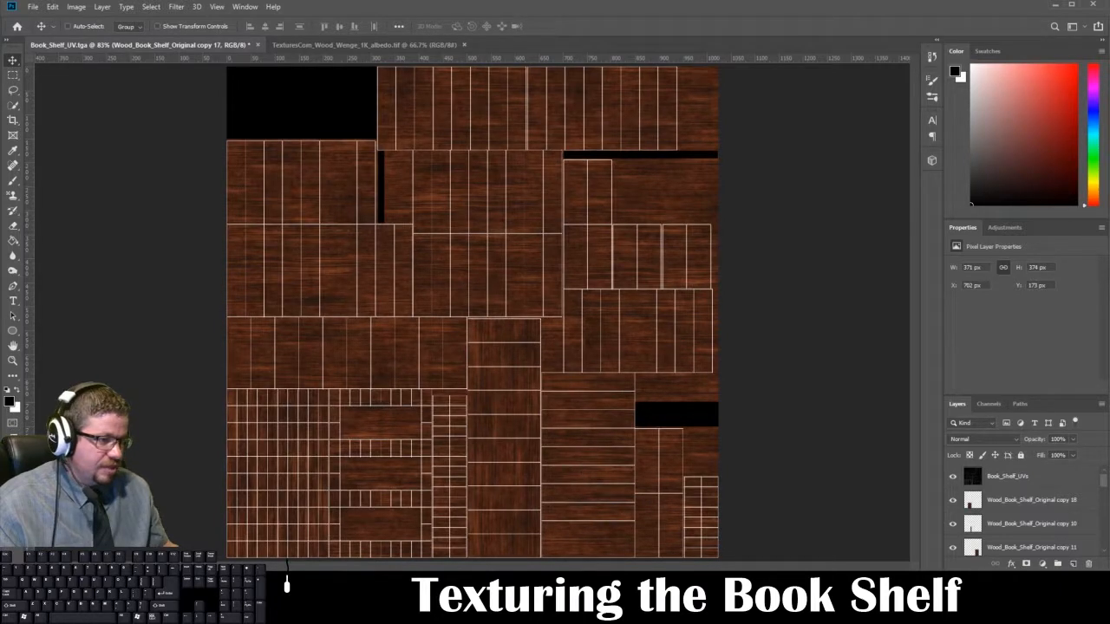
# Step: Switch to Maya and select the UV shell on the bookshelf's outer end face to locate it in the UV Editor
pyautogui.moveTo(301, 614)
pyautogui.click(264, 538)
pyautogui.rightClick(443, 250)
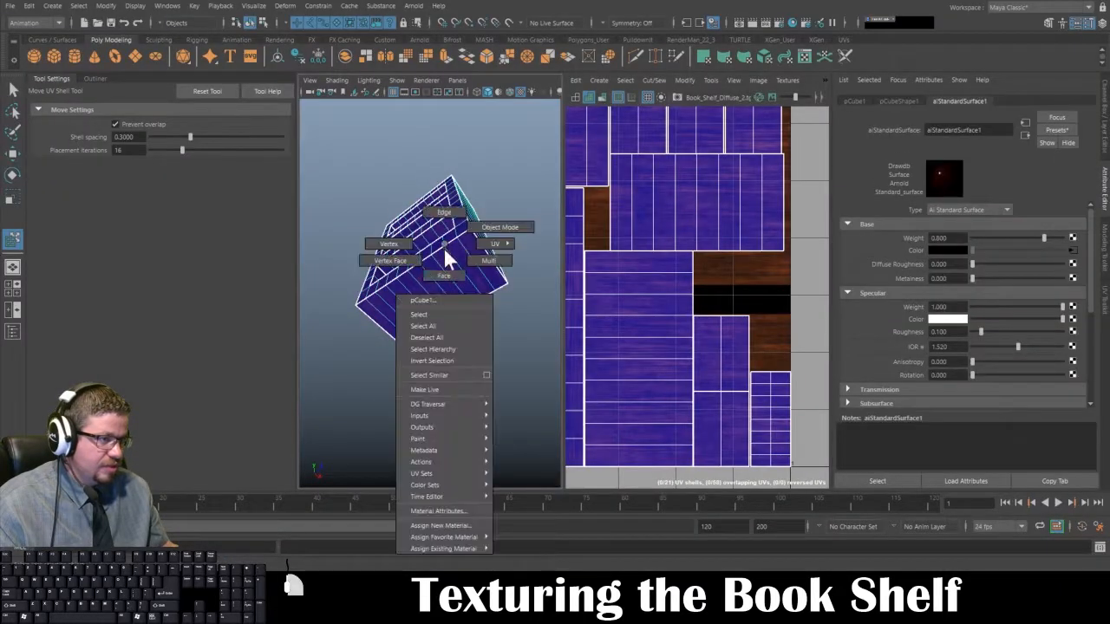
pyautogui.moveTo(444, 249); pyautogui.dragTo(444, 276, button='right')
pyautogui.click(450, 288)
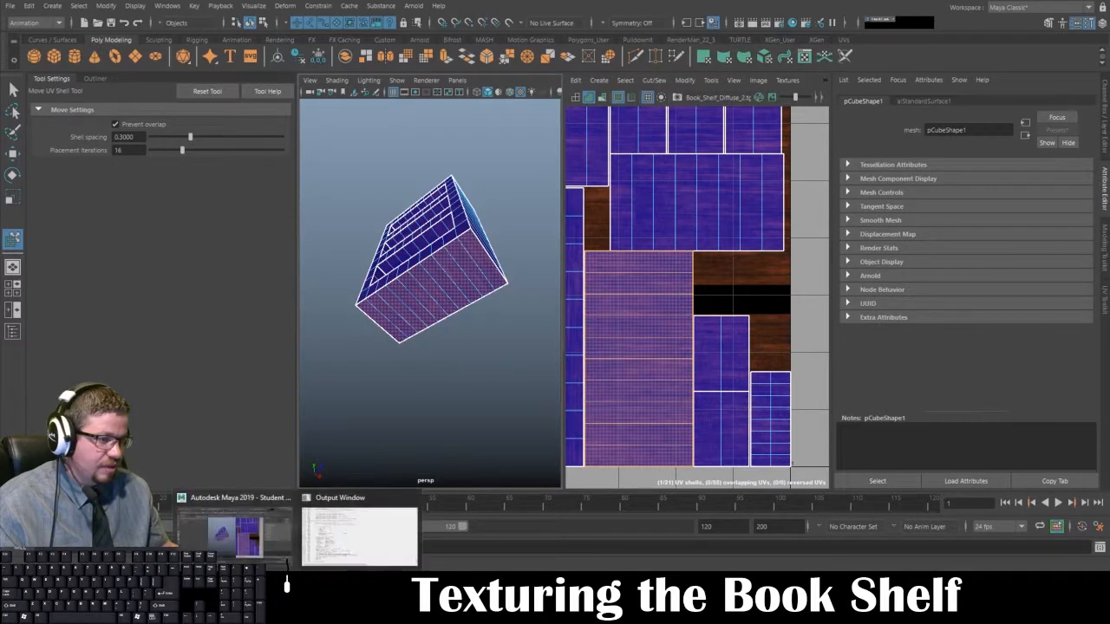
# Step: Switch to Photoshop and duplicate the vertical-grain layer Wood_Book_Shelf_Original copy 9
pyautogui.click(366, 567)
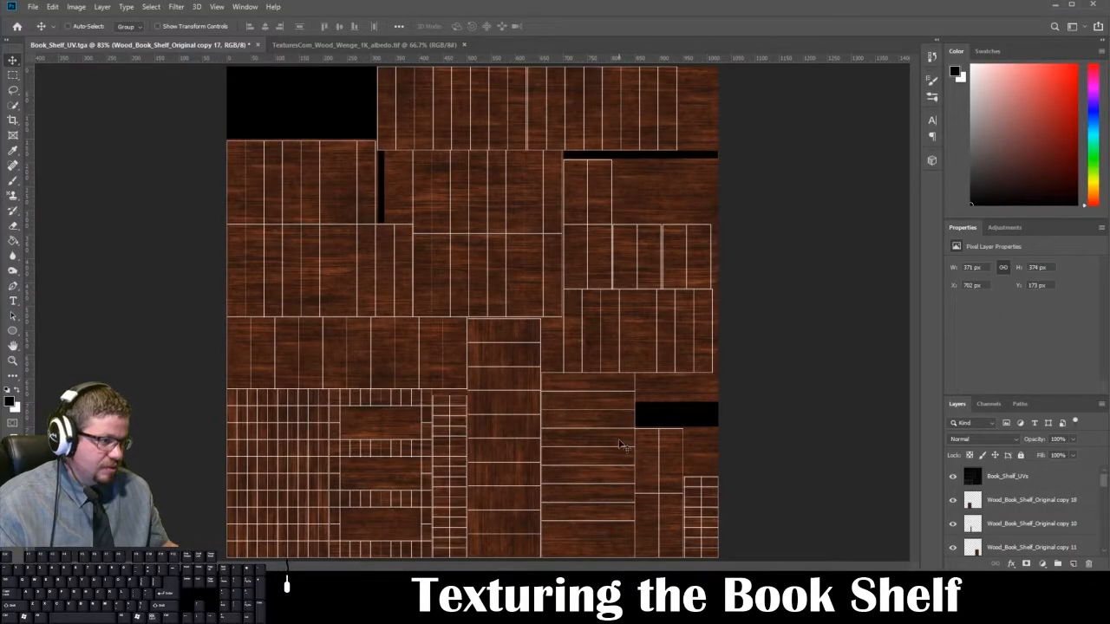
pyautogui.scroll(-5, 974, 527)
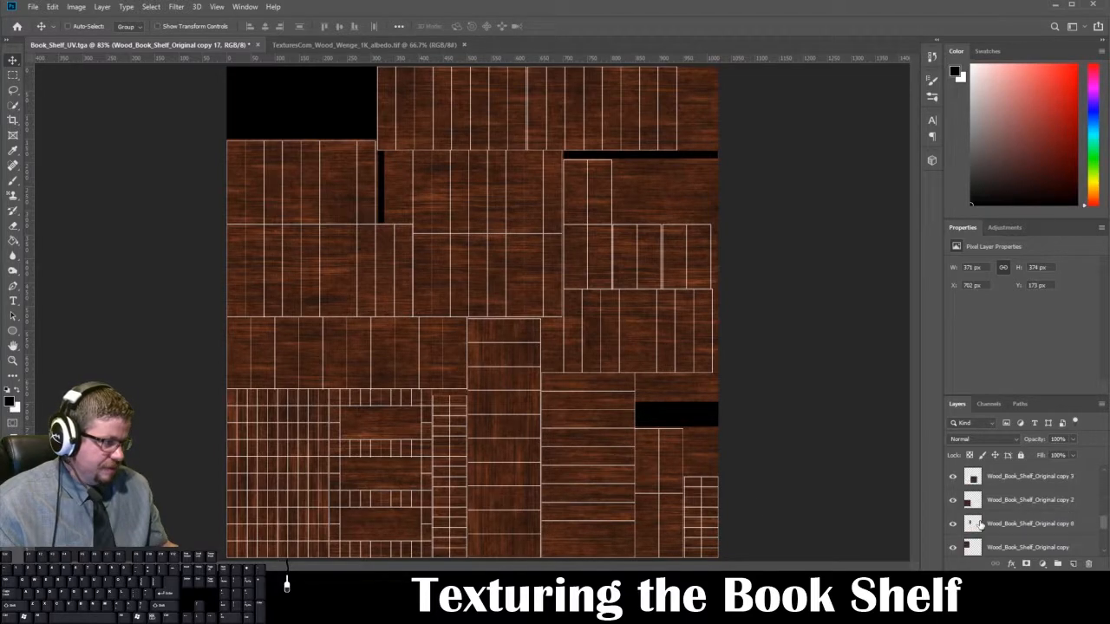
pyautogui.click(1025, 500)
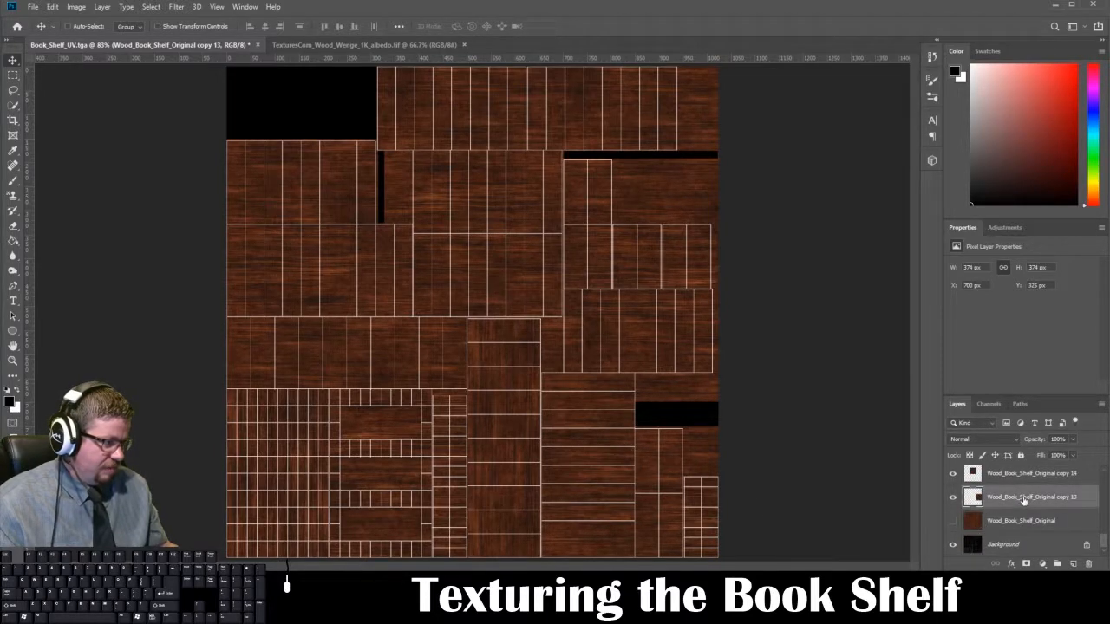
pyautogui.scroll(3, 1025, 508)
pyautogui.scroll(4, 1026, 515)
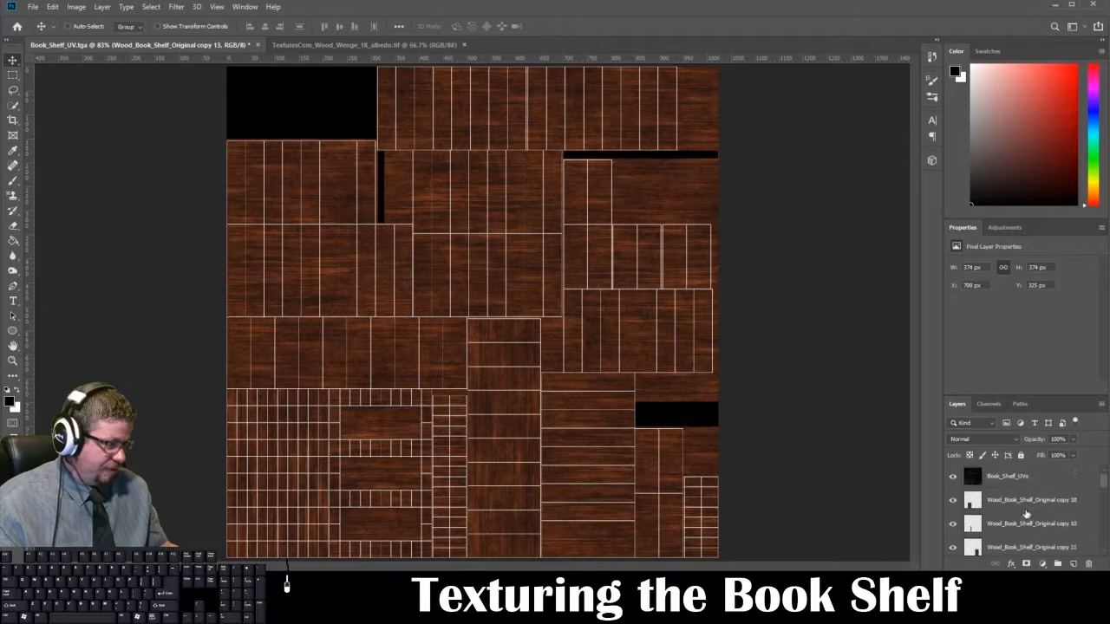
pyautogui.scroll(-4, 1026, 515)
pyautogui.click(1002, 527)
pyautogui.moveTo(1032, 526); pyautogui.dragTo(1074, 564)
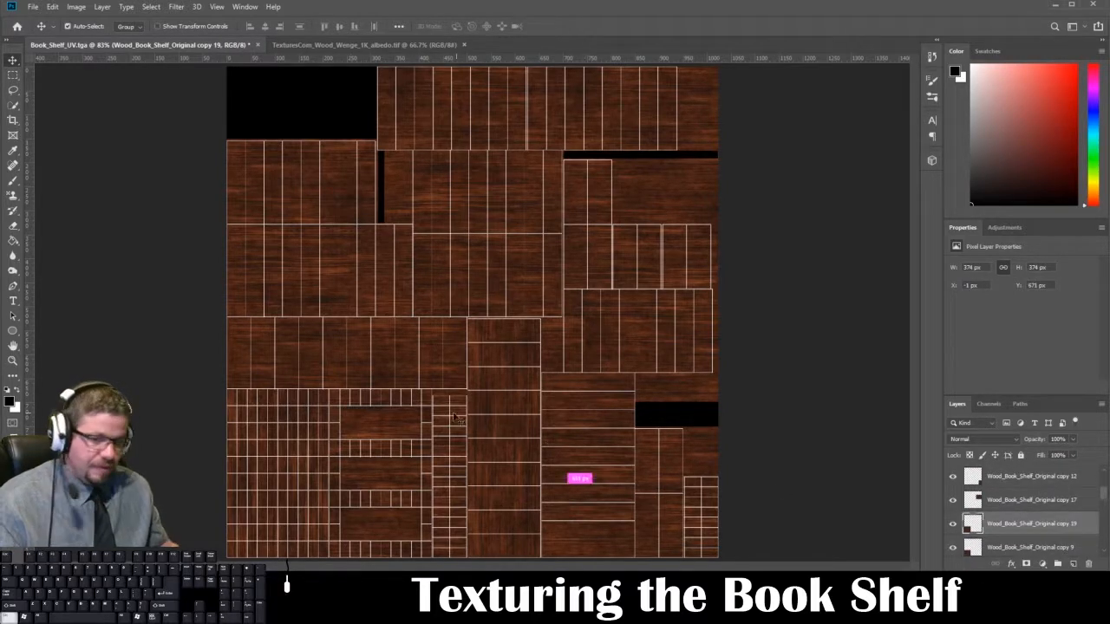
# Step: Move the duplicated vertical-grain layer over the UV shell of the end face and scale it to about 103.22% to reach the canvas's lower edge
pyautogui.hotkey('ctrl', 't')
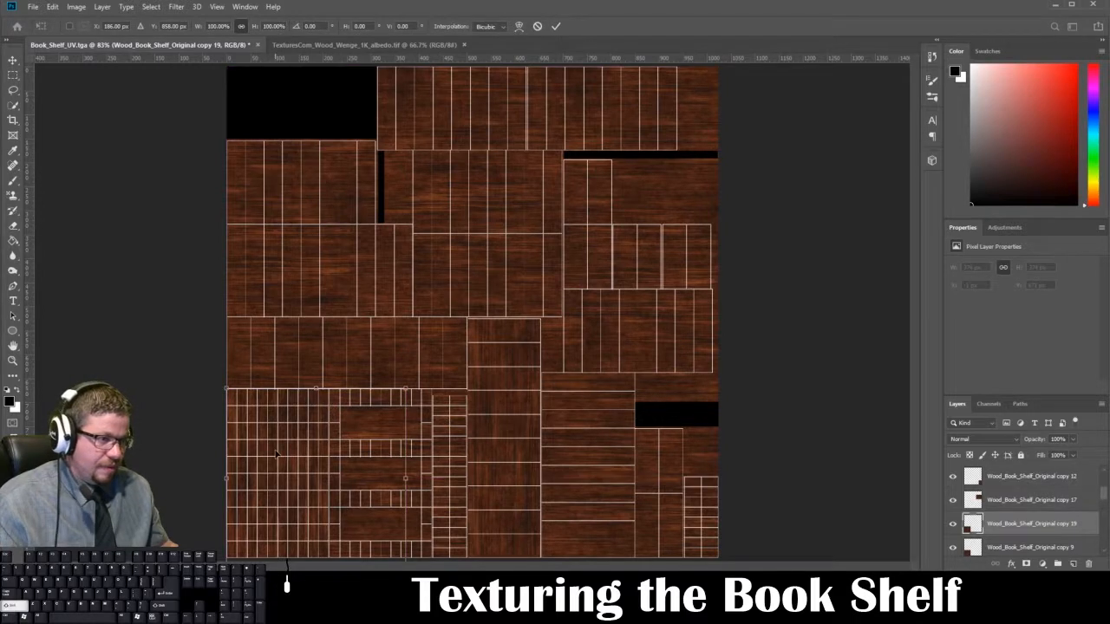
pyautogui.moveTo(276, 454); pyautogui.dragTo(545, 440)
pyautogui.press('Up')
pyautogui.press('Up')
pyautogui.press('Up')
pyautogui.press('Up')
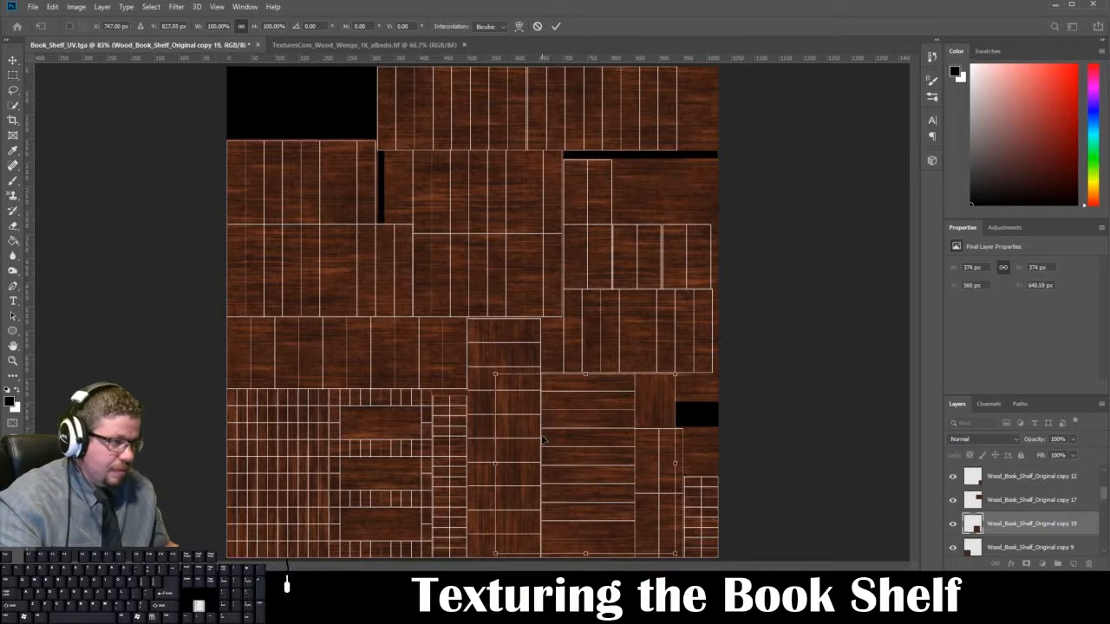
pyautogui.moveTo(676, 551); pyautogui.dragTo(683, 559)
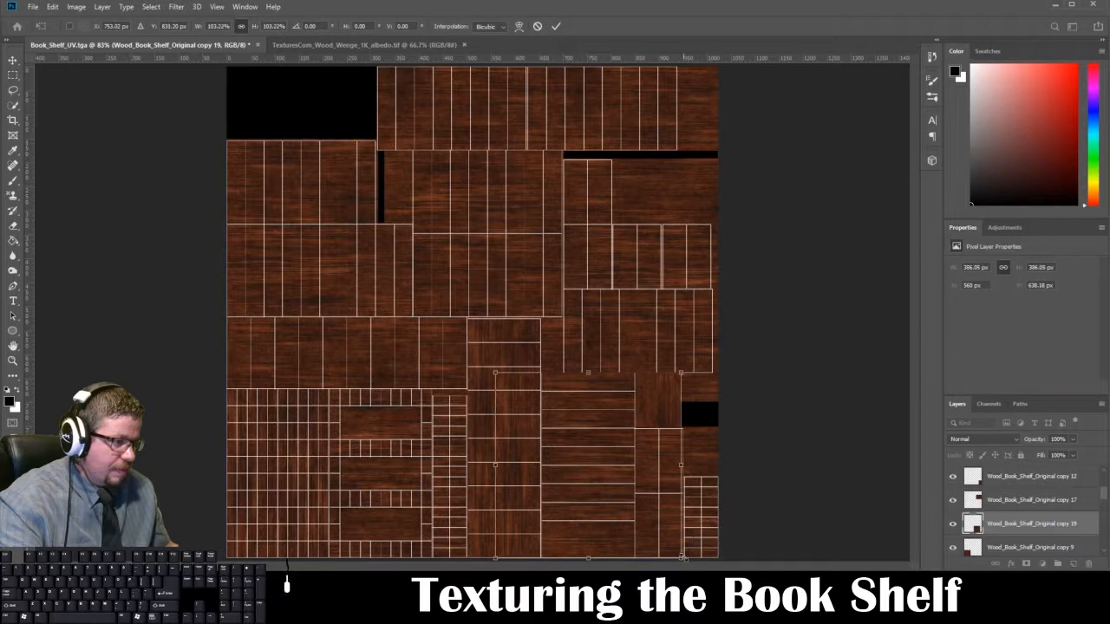
pyautogui.press('Return')
# Step: Move the Wood_Book_Shelf_Original copy 19 layer up the stack to directly below Book_Shelf_UVs
pyautogui.moveTo(1039, 526); pyautogui.dragTo(1036, 491)
pyautogui.scroll(2, 1032, 520)
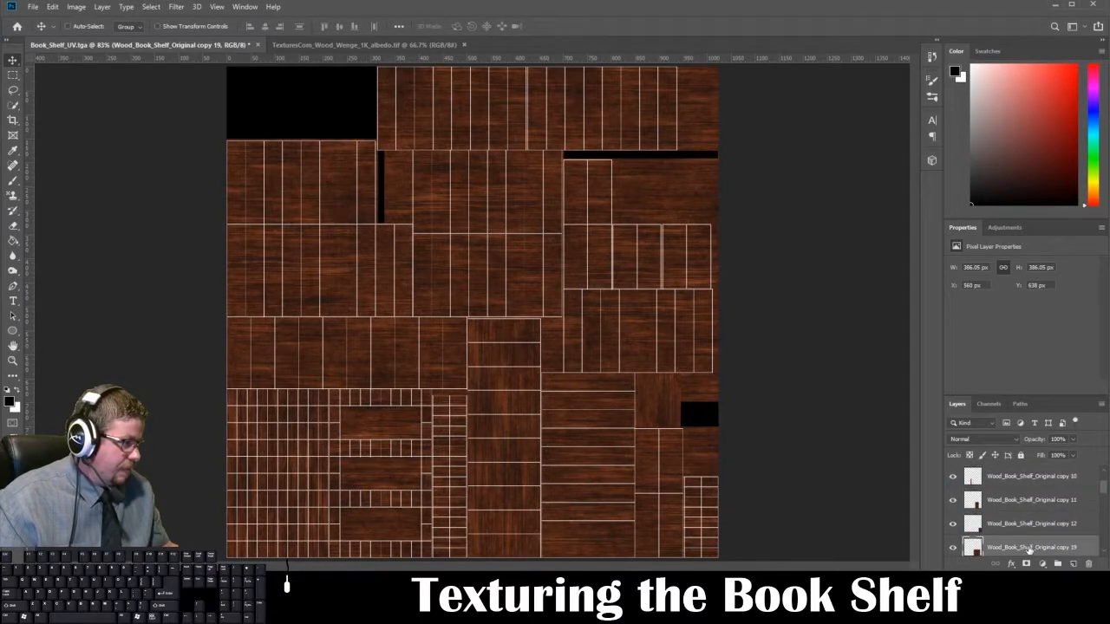
pyautogui.moveTo(1028, 550); pyautogui.dragTo(1024, 489)
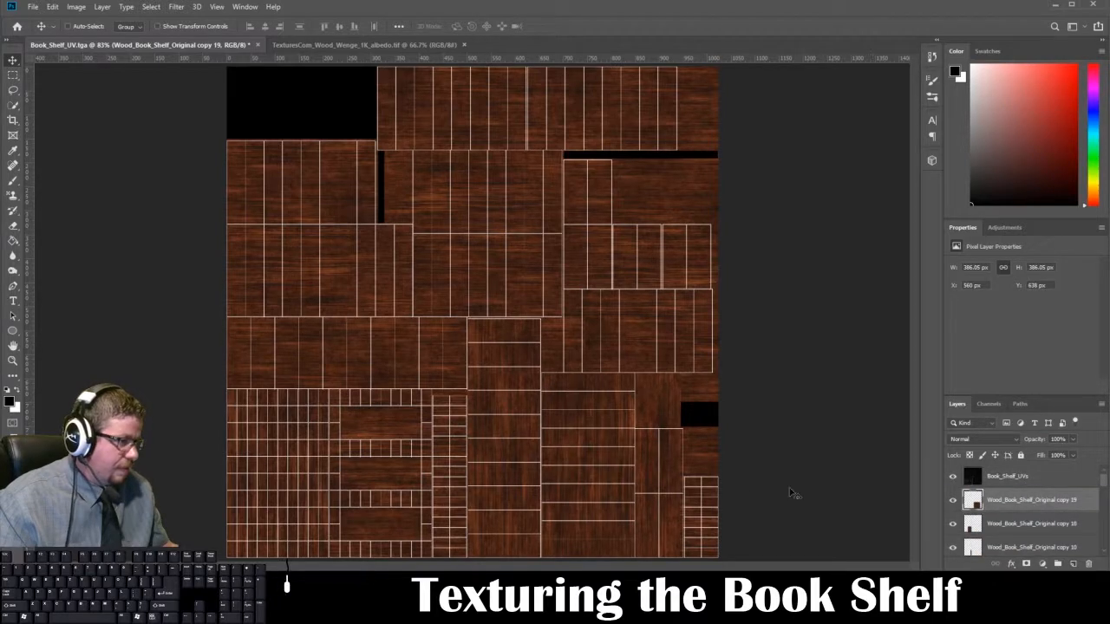
# Step: Trim the duplicated wood layer to its UV shell by selecting rectangular areas beyond the shell's edges and deleting them
pyautogui.click(13, 75)
pyautogui.moveTo(728, 302); pyautogui.dragTo(636, 558)
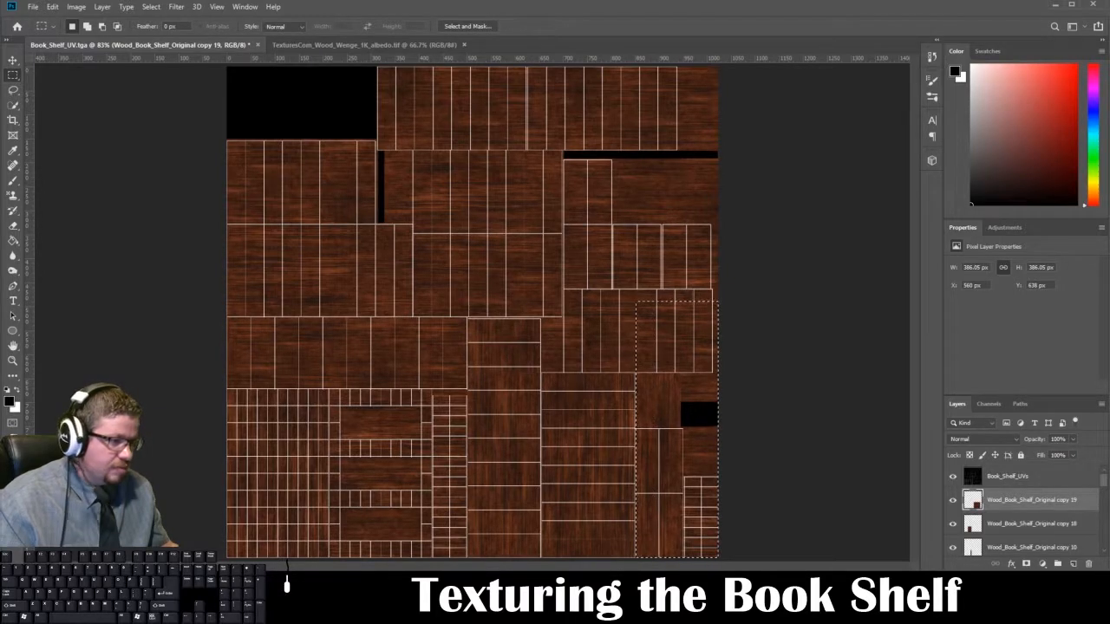
pyautogui.press('Delete')
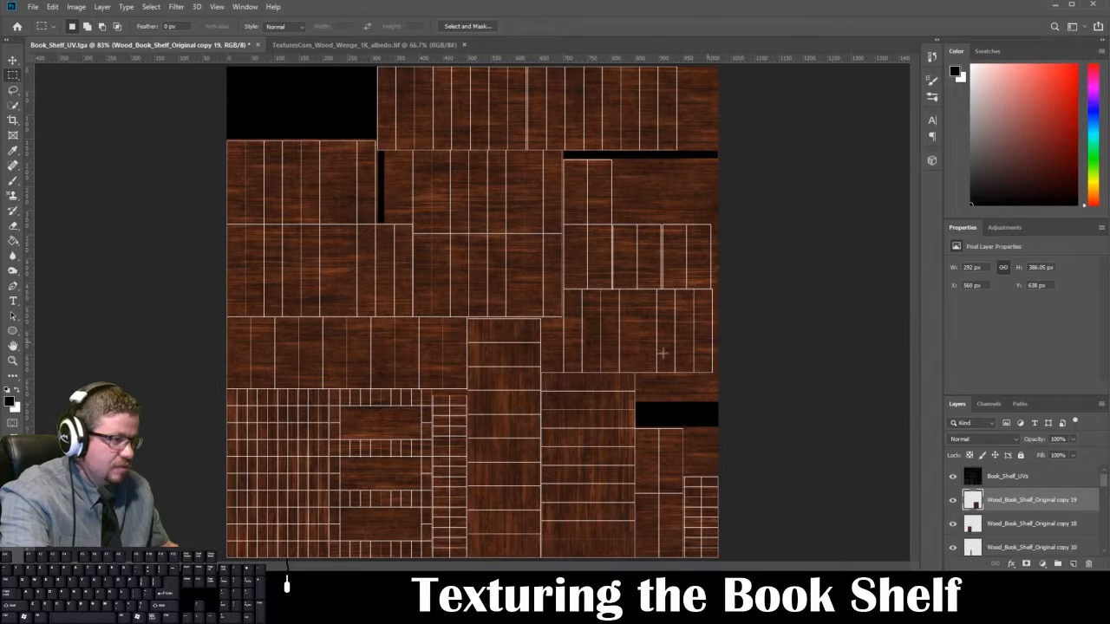
pyautogui.moveTo(719, 249); pyautogui.dragTo(475, 373)
pyautogui.moveTo(379, 249); pyautogui.dragTo(541, 557)
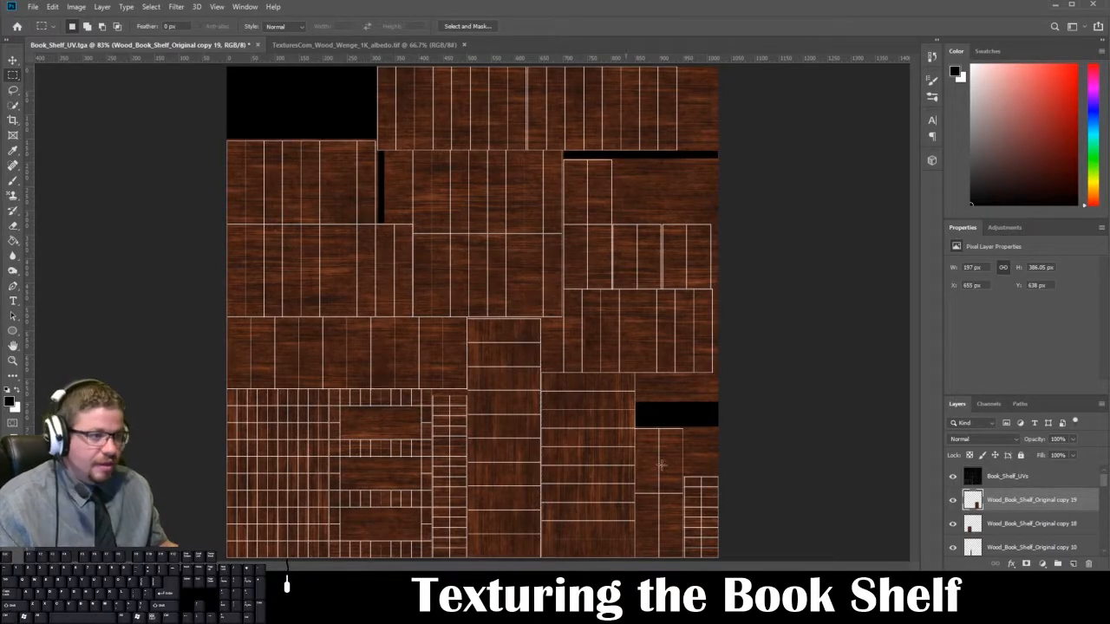
# Step: Hide the Book_Shelf_UVs layer and save the texture as a Targa without alpha channels, replacing Book_Shelf_Diffuse_2.tga
pyautogui.click(953, 477)
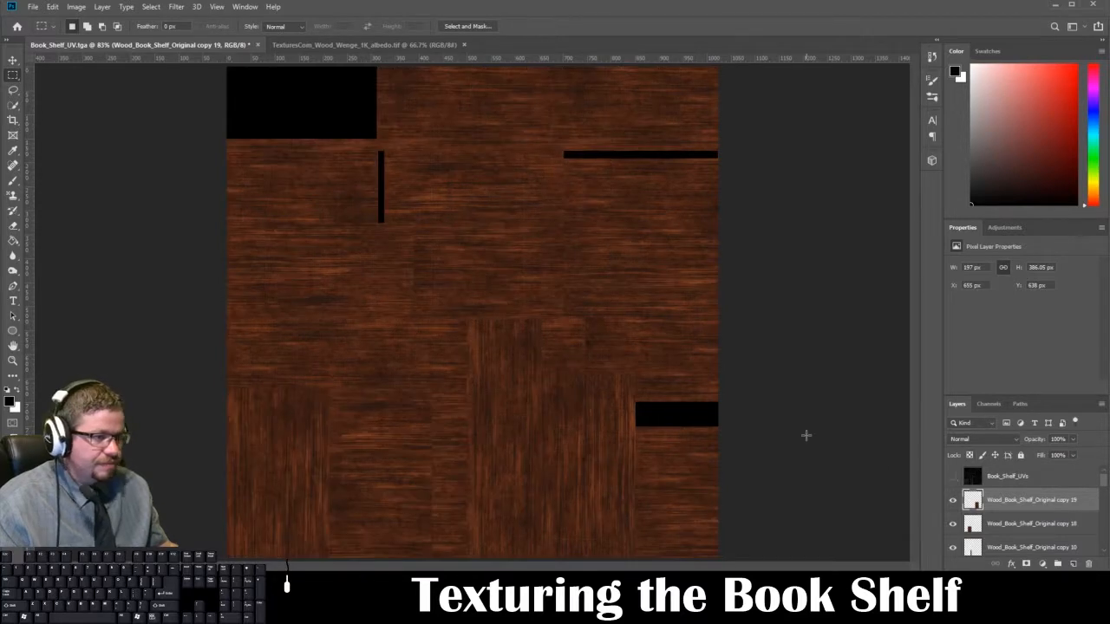
pyautogui.hotkey('ctrl', 'shift', 's')
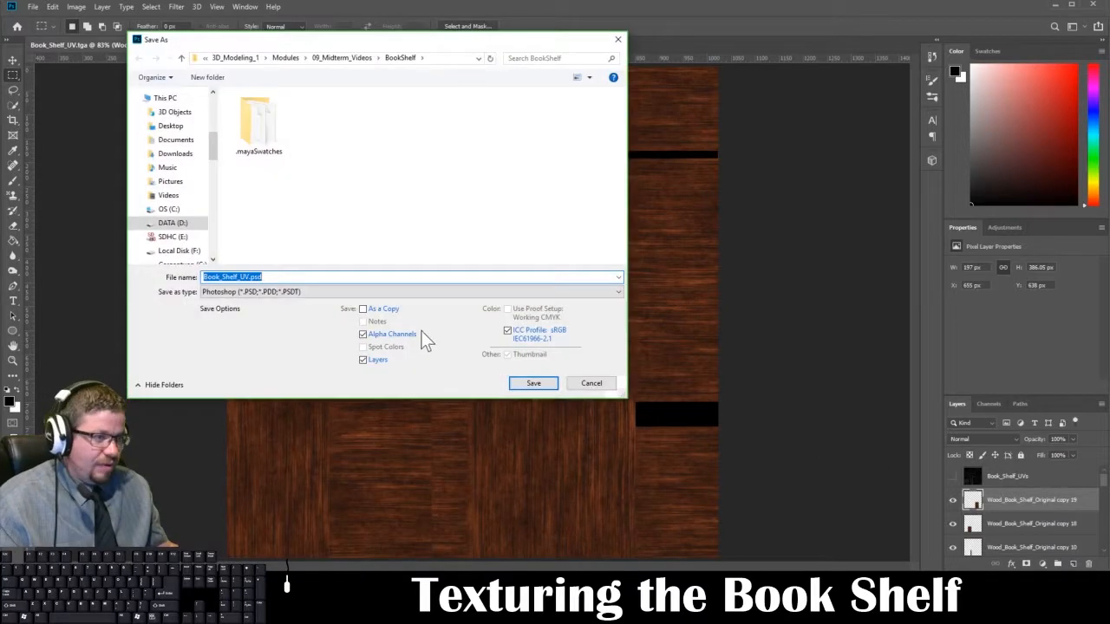
pyautogui.click(387, 335)
pyautogui.click(350, 296)
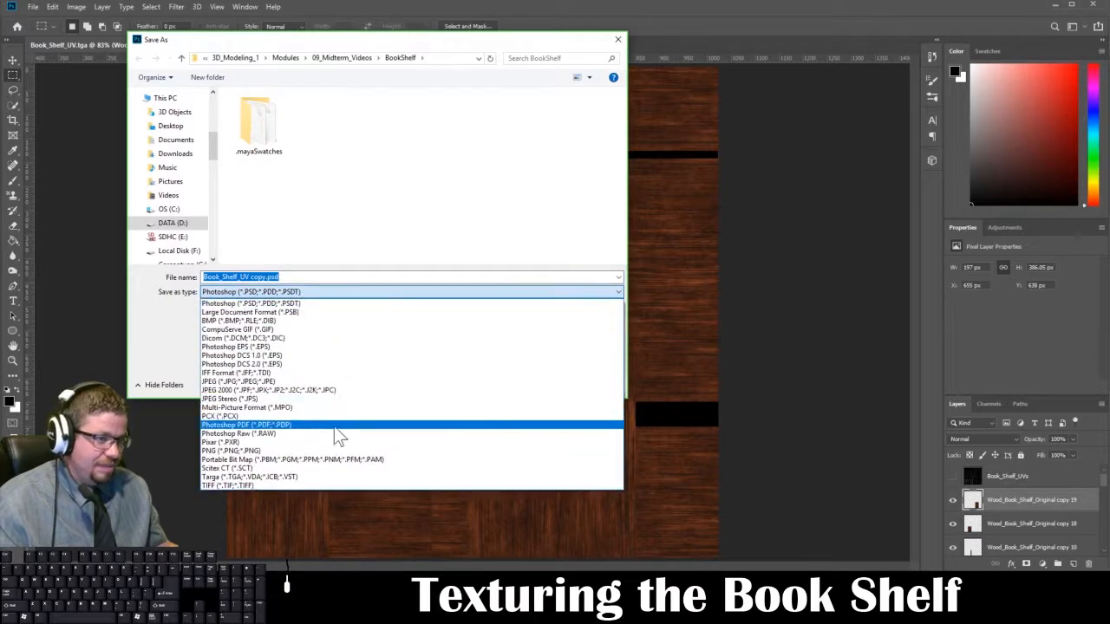
pyautogui.click(317, 477)
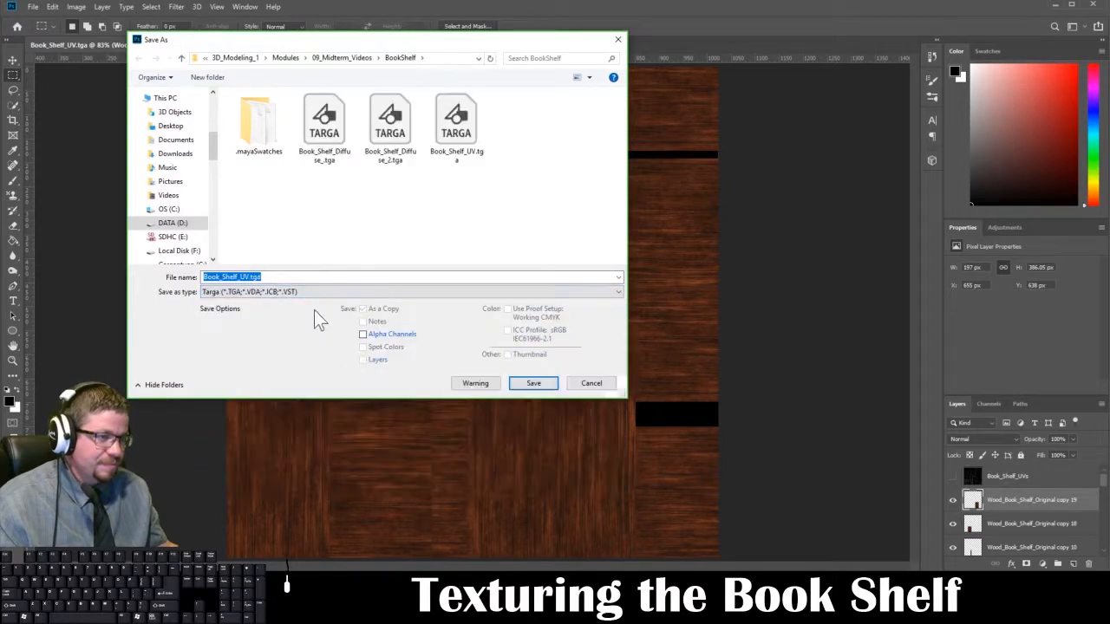
pyautogui.click(417, 123)
pyautogui.click(534, 382)
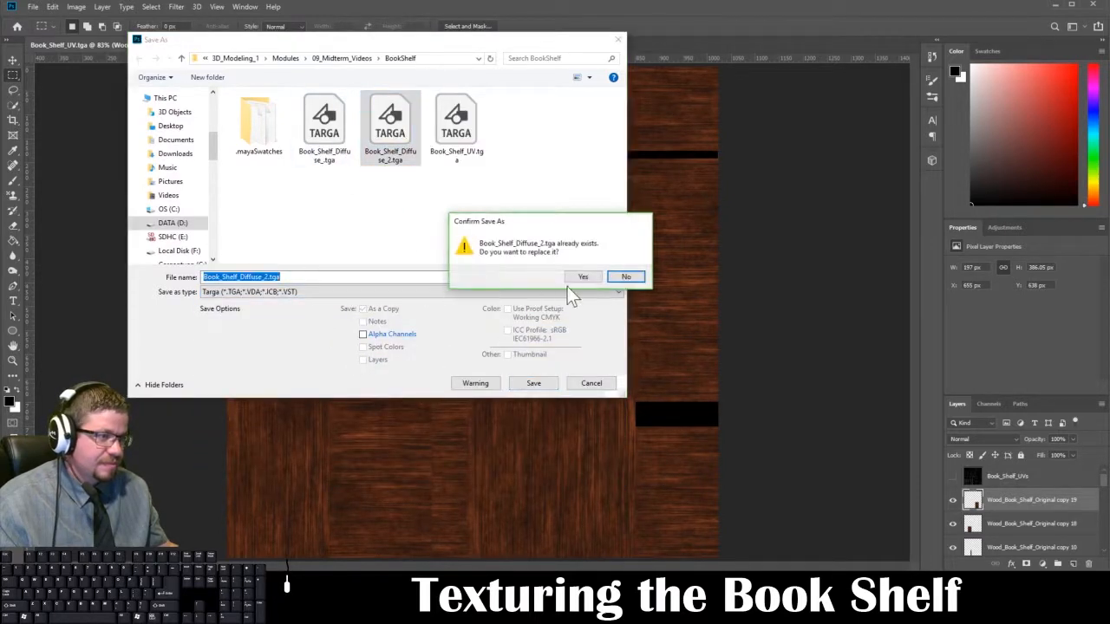
pyautogui.click(590, 281)
pyautogui.click(469, 237)
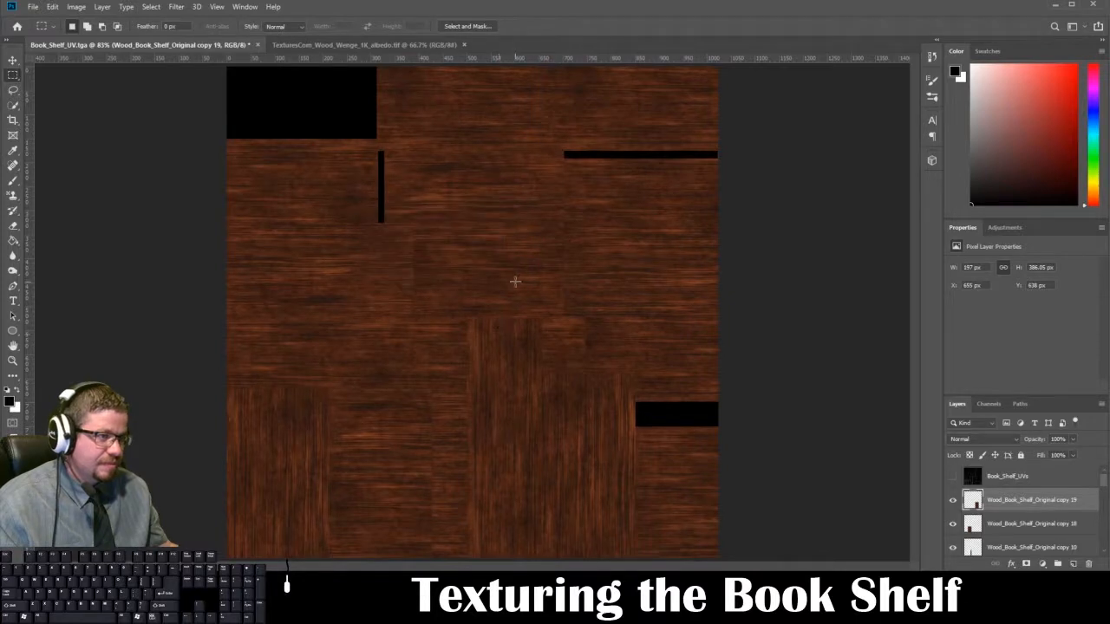
# Step: Switch to Maya and reload the Book_Shelf_Diffuse_2.tga image connected to the bookshelf material's base color
pyautogui.moveTo(296, 607)
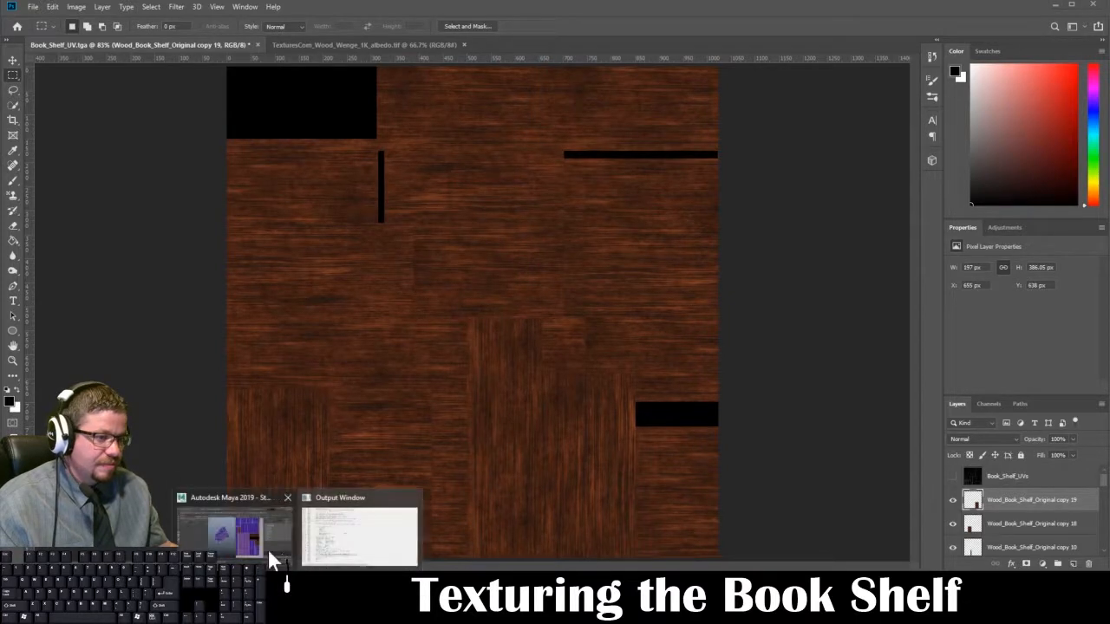
pyautogui.click(269, 553)
pyautogui.moveTo(428, 265); pyautogui.dragTo(439, 255, button='right')
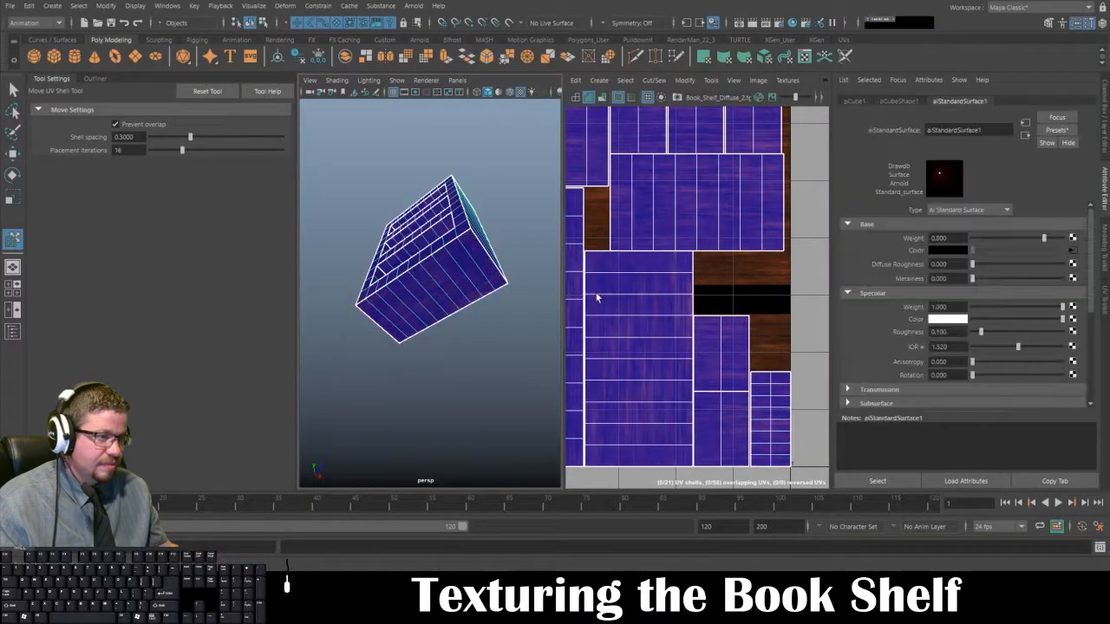
pyautogui.click(1073, 251)
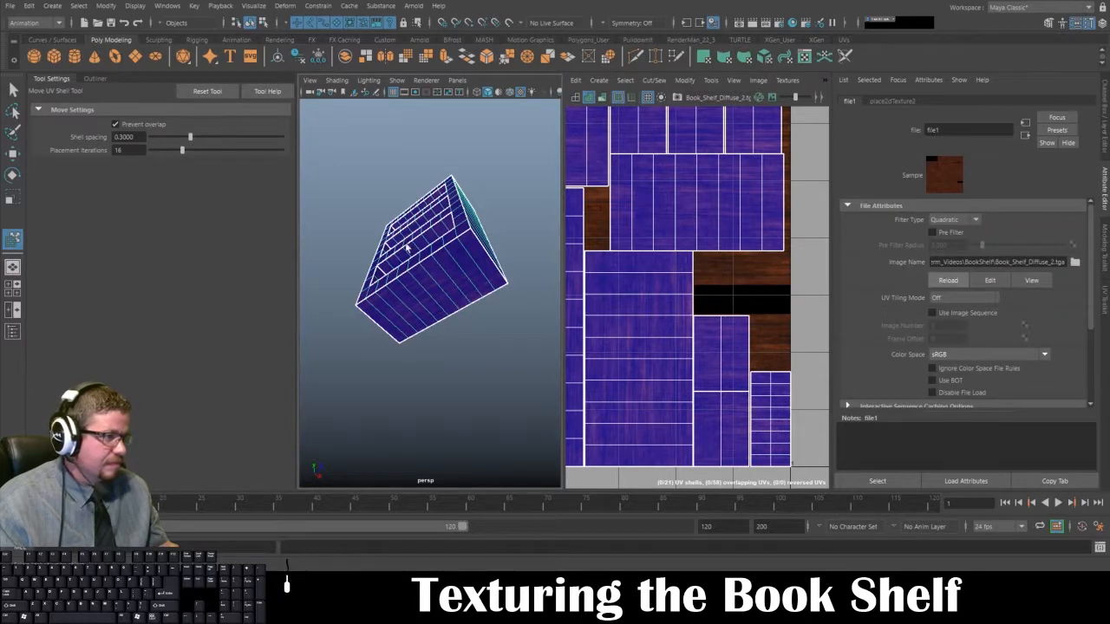
# Step: Deselect the bookshelf and inspect the wood grain on its outer faces, shelves and interior panels up close and from several angles
pyautogui.click(482, 194)
pyautogui.keyDown('alt'); pyautogui.moveTo(465, 303); pyautogui.dragTo(387, 322); pyautogui.keyUp('alt')
pyautogui.keyDown('alt'); pyautogui.moveTo(387, 322); pyautogui.dragTo(411, 374, button='right'); pyautogui.keyUp('alt')
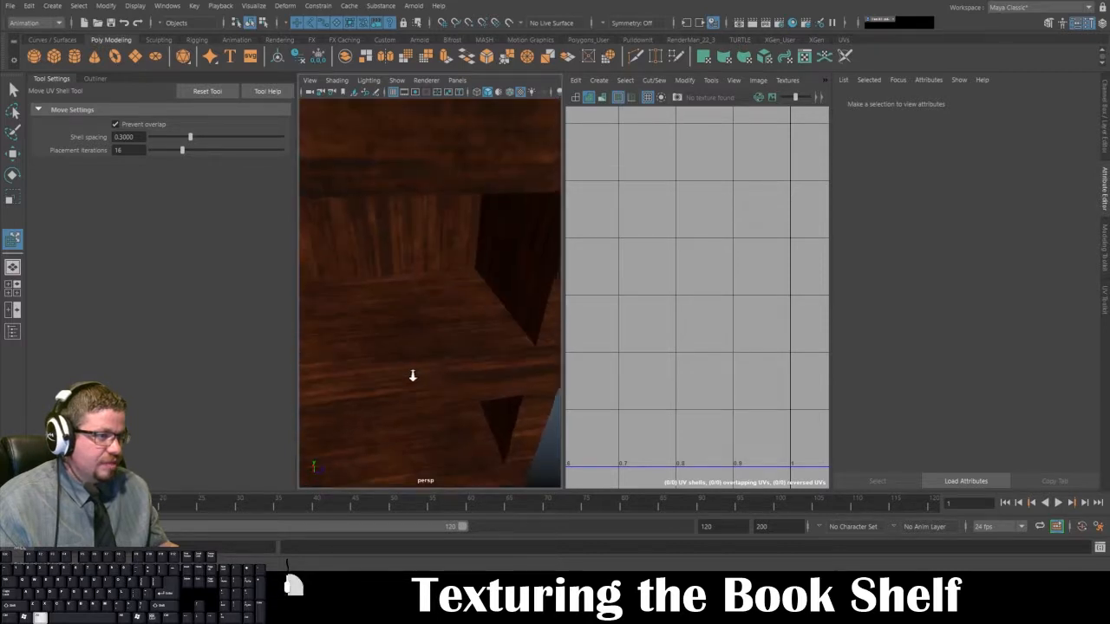
pyautogui.keyDown('alt'); pyautogui.moveTo(411, 374); pyautogui.dragTo(362, 231); pyautogui.keyUp('alt')
pyautogui.keyDown('alt'); pyautogui.moveTo(413, 265); pyautogui.dragTo(391, 254); pyautogui.keyUp('alt')
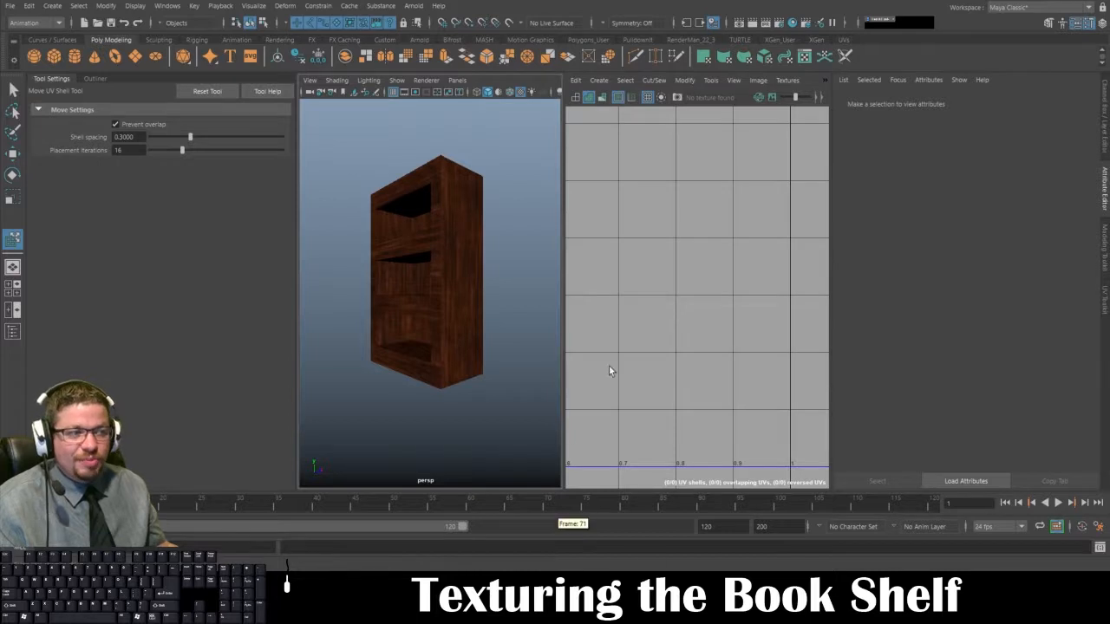
pyautogui.keyDown('alt'); pyautogui.moveTo(488, 327); pyautogui.dragTo(438, 337); pyautogui.keyUp('alt')
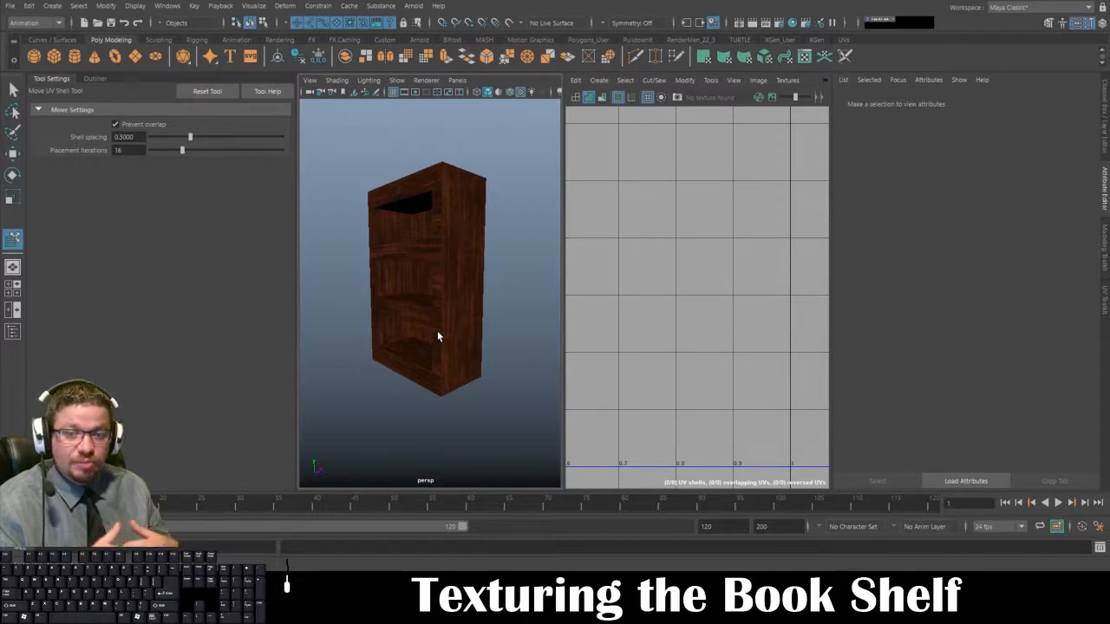
pyautogui.keyDown('alt'); pyautogui.moveTo(438, 332); pyautogui.dragTo(433, 291); pyautogui.keyUp('alt')
pyautogui.click(428, 311)
pyautogui.moveTo(428, 227); pyautogui.dragTo(475, 210, button='right')
pyautogui.click(490, 235)
pyautogui.moveTo(419, 276)
pyautogui.keyDown('alt'); pyautogui.mouseDown()
pyautogui.moveTo(449, 271)
pyautogui.moveTo(411, 271)
pyautogui.mouseUp(); pyautogui.keyUp('alt')
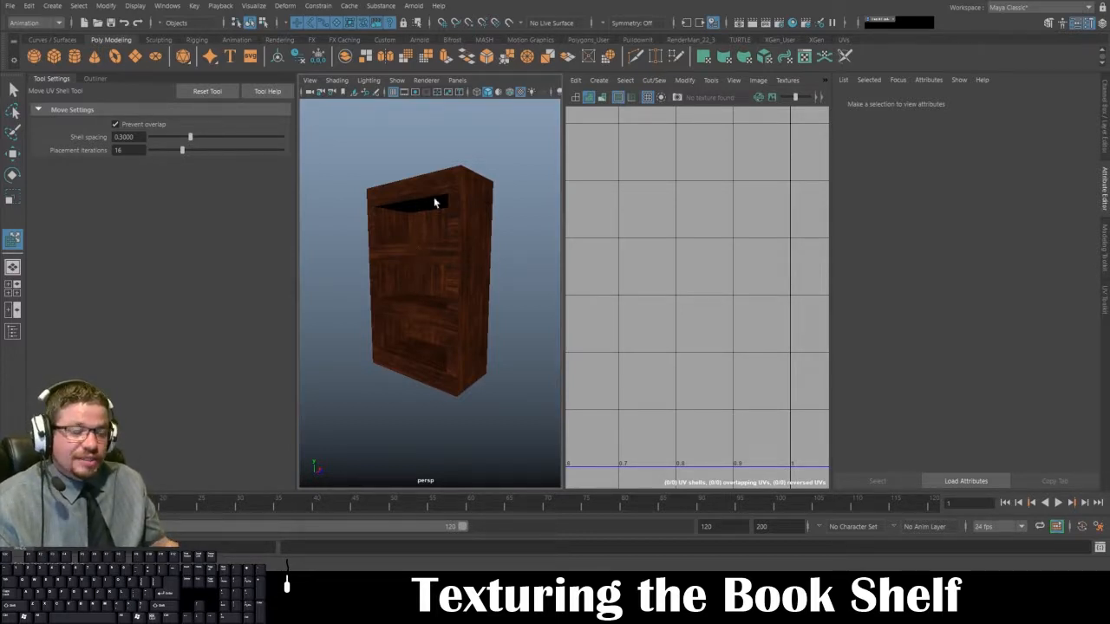
pyautogui.click(391, 278)
pyautogui.click(332, 201)
pyautogui.keyDown('alt'); pyautogui.moveTo(398, 312); pyautogui.dragTo(390, 342); pyautogui.keyUp('alt')
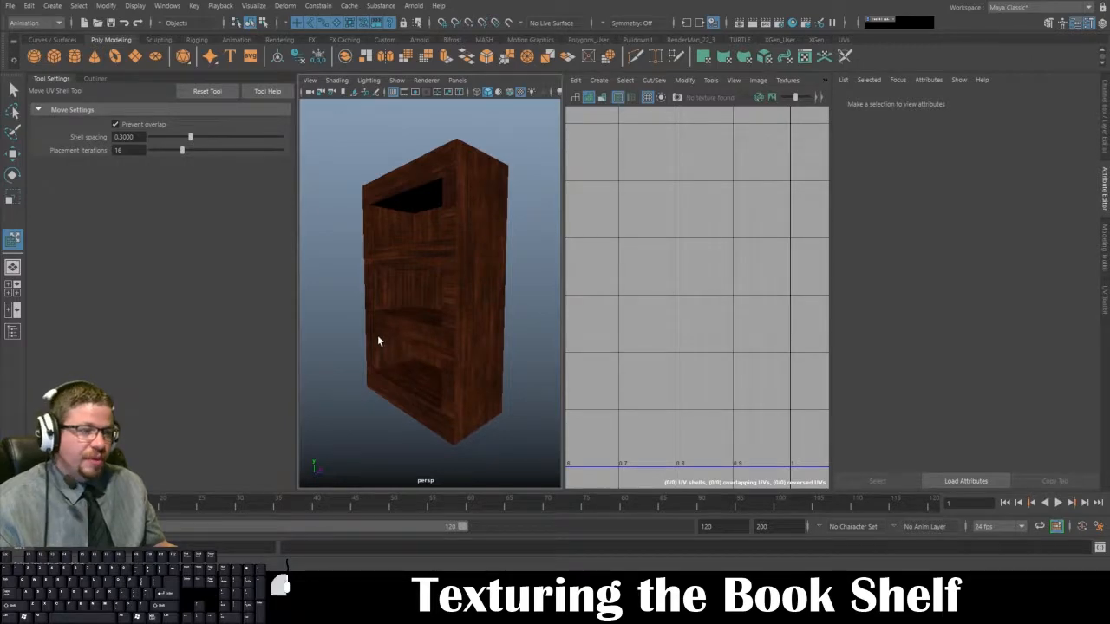
# Step: Select the bookshelf and review its complete UV layout over the diffuse texture in the UV Editor
pyautogui.click(378, 341)
pyautogui.click(528, 348)
pyautogui.click(496, 300)
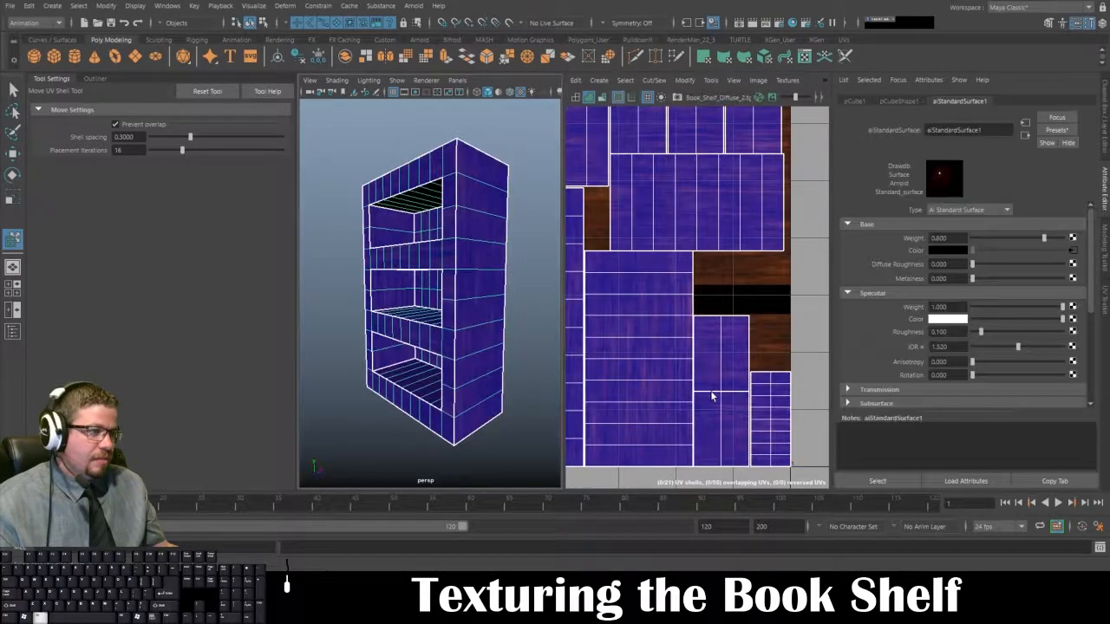
pyautogui.keyDown('alt'); pyautogui.moveTo(711, 394); pyautogui.dragTo(595, 234, button='right'); pyautogui.keyUp('alt')
pyautogui.keyDown('alt'); pyautogui.moveTo(571, 293); pyautogui.dragTo(630, 289, button='middle'); pyautogui.keyUp('alt')
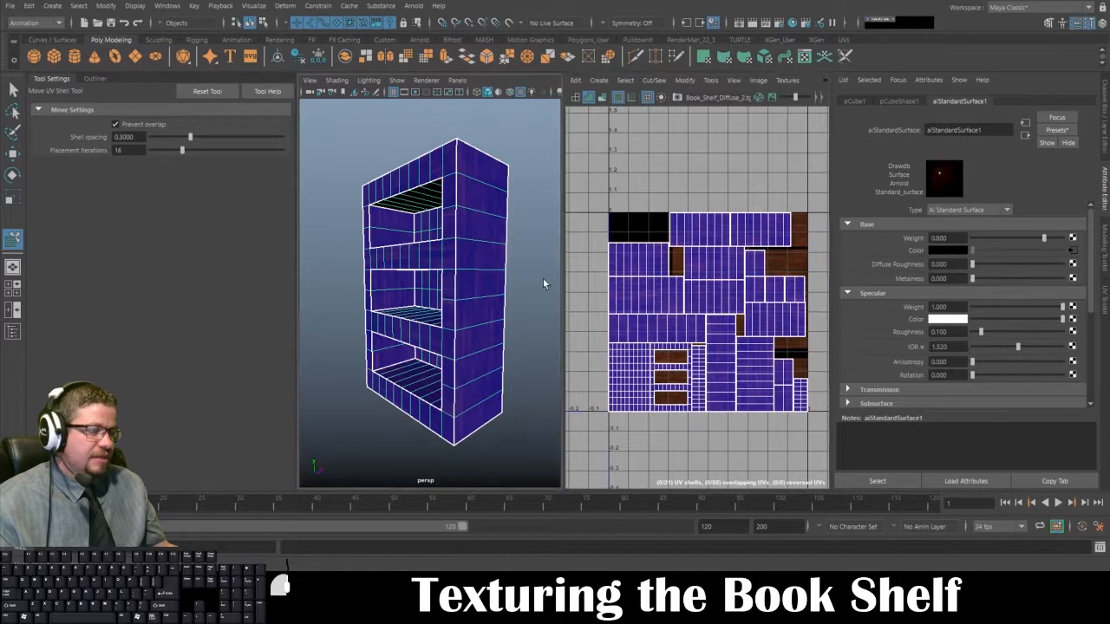
# Step: Deselect the bookshelf and view its textured front and side as a whole
pyautogui.click(540, 297)
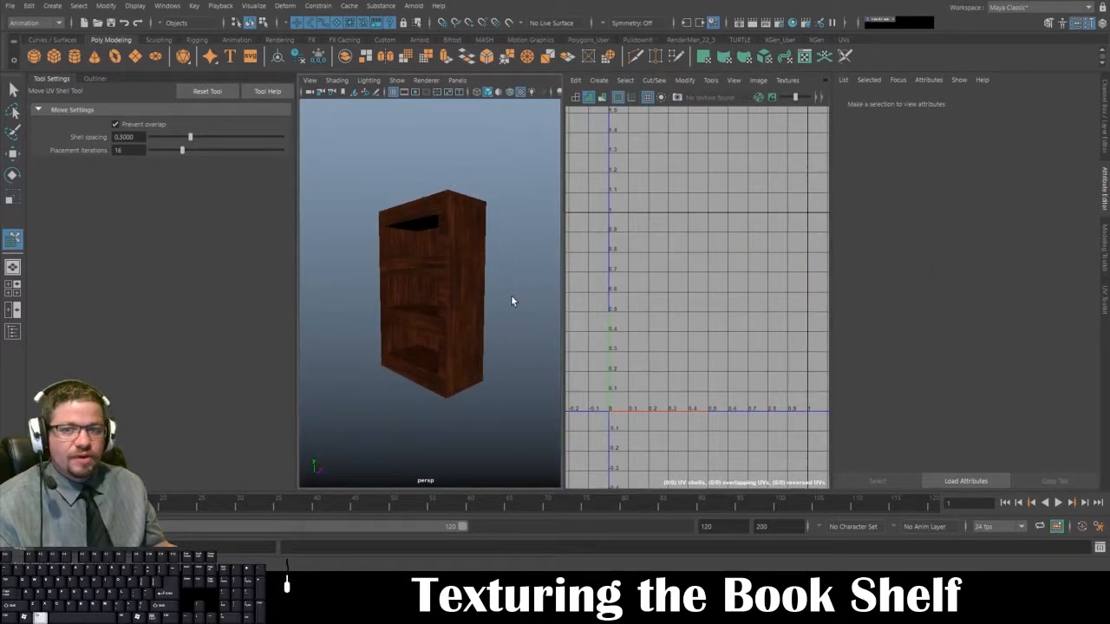
pyautogui.keyDown('alt'); pyautogui.moveTo(512, 300); pyautogui.dragTo(398, 311); pyautogui.keyUp('alt')
pyautogui.keyDown('alt'); pyautogui.moveTo(398, 310); pyautogui.dragTo(404, 346, button='right'); pyautogui.keyUp('alt')
pyautogui.keyDown('alt'); pyautogui.moveTo(404, 346); pyautogui.dragTo(403, 347); pyautogui.keyUp('alt')
pyautogui.keyDown('alt'); pyautogui.moveTo(402, 347); pyautogui.dragTo(404, 337, button='right'); pyautogui.keyUp('alt')
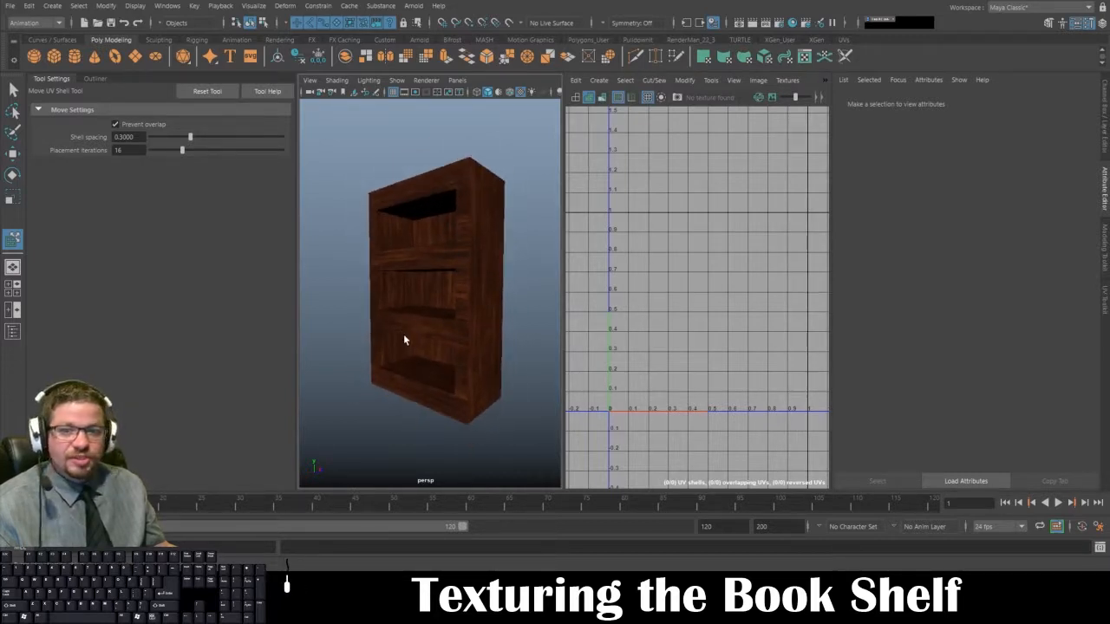